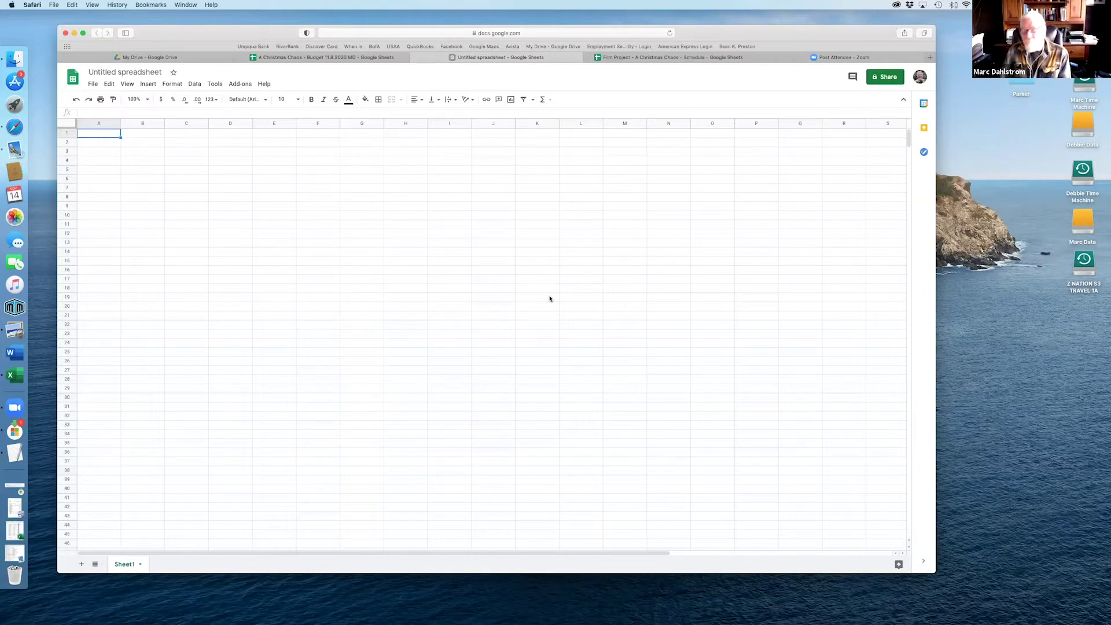
# Step: Rename the untitled spreadsheet as "A Christmas Chaos Budget 12.14.2020"
pyautogui.scroll(-2, 511, 296)
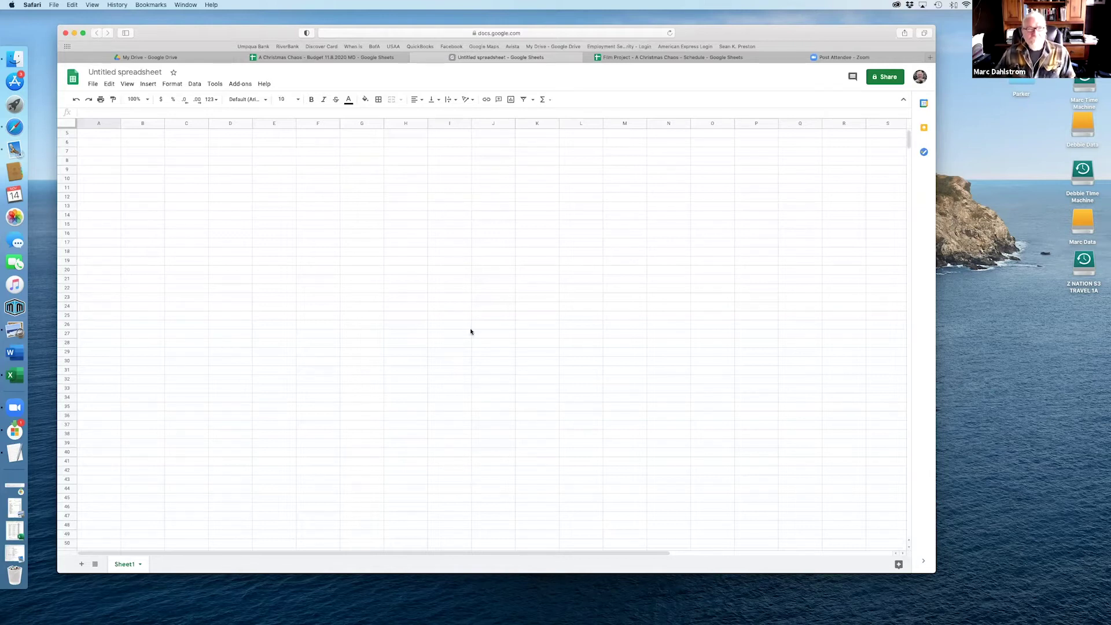
pyautogui.click(127, 71)
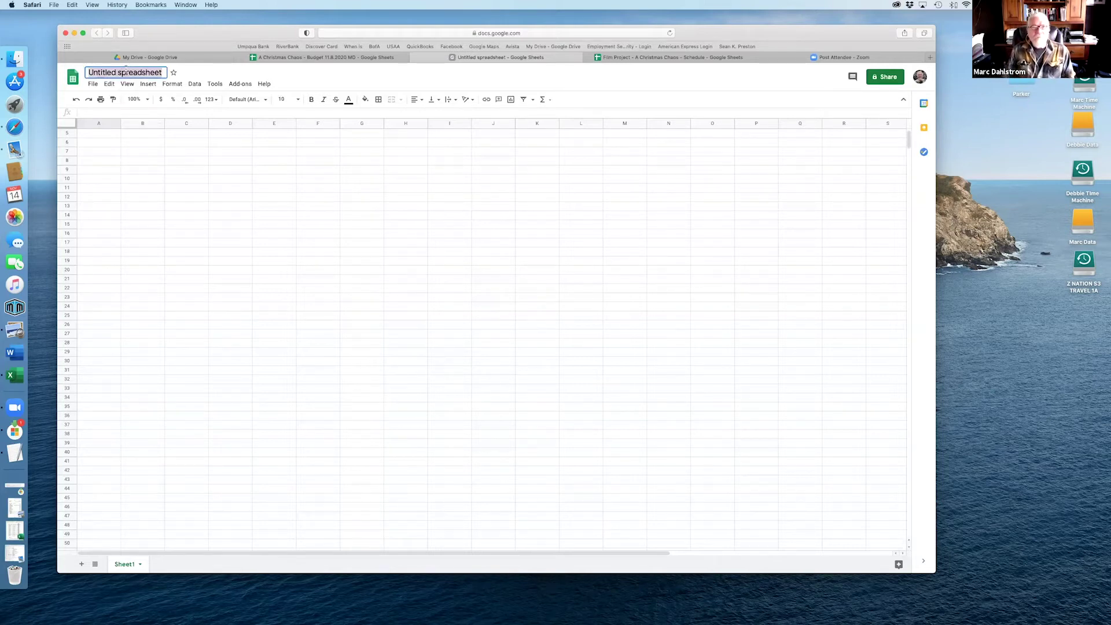
pyautogui.write('A')
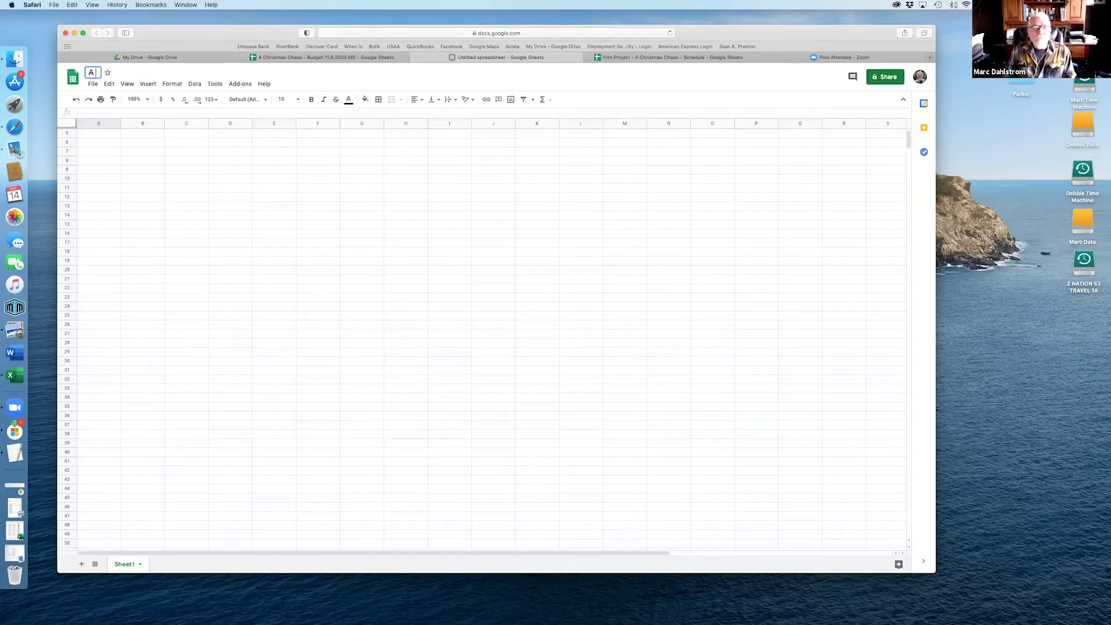
pyautogui.write(' Christmas Chaos Bud')
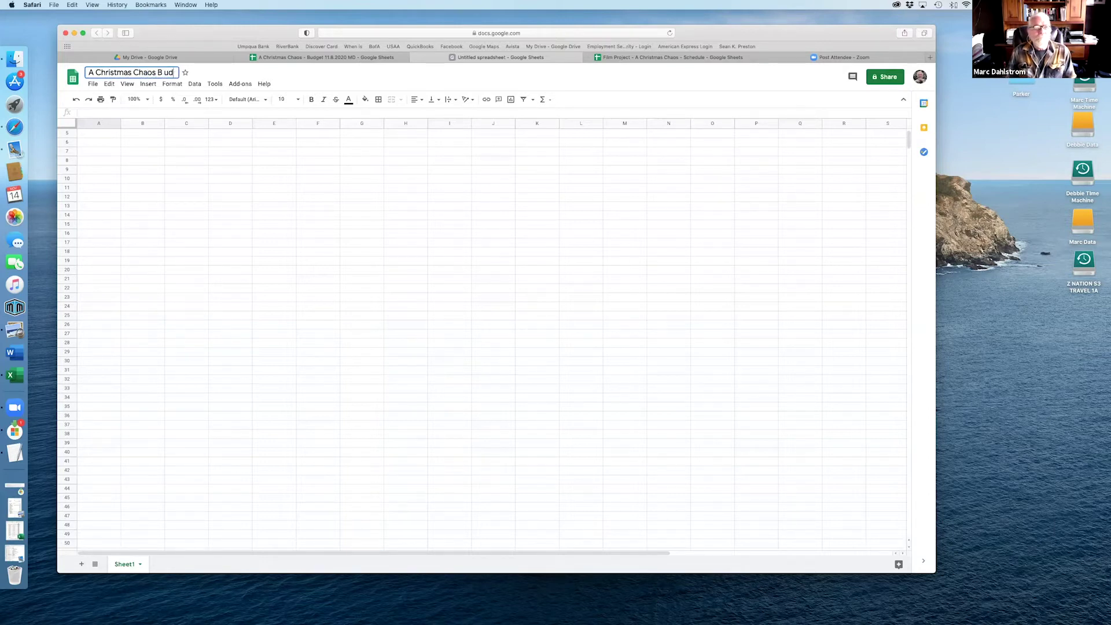
pyautogui.write('get 12.140.2020')
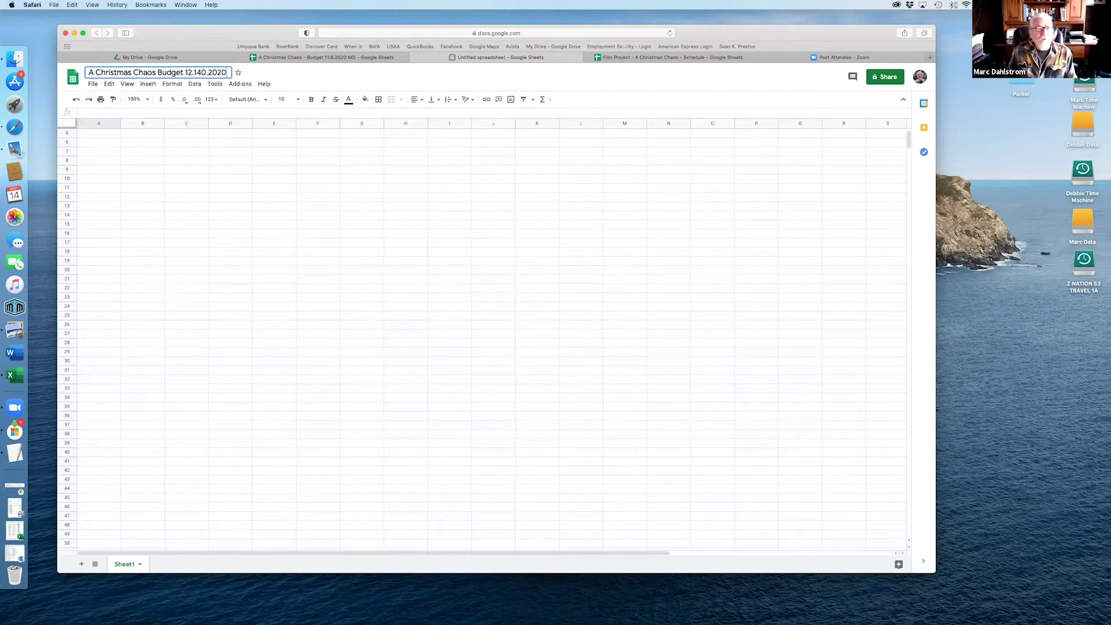
pyautogui.click(207, 72)
pyautogui.press('BackSpace')
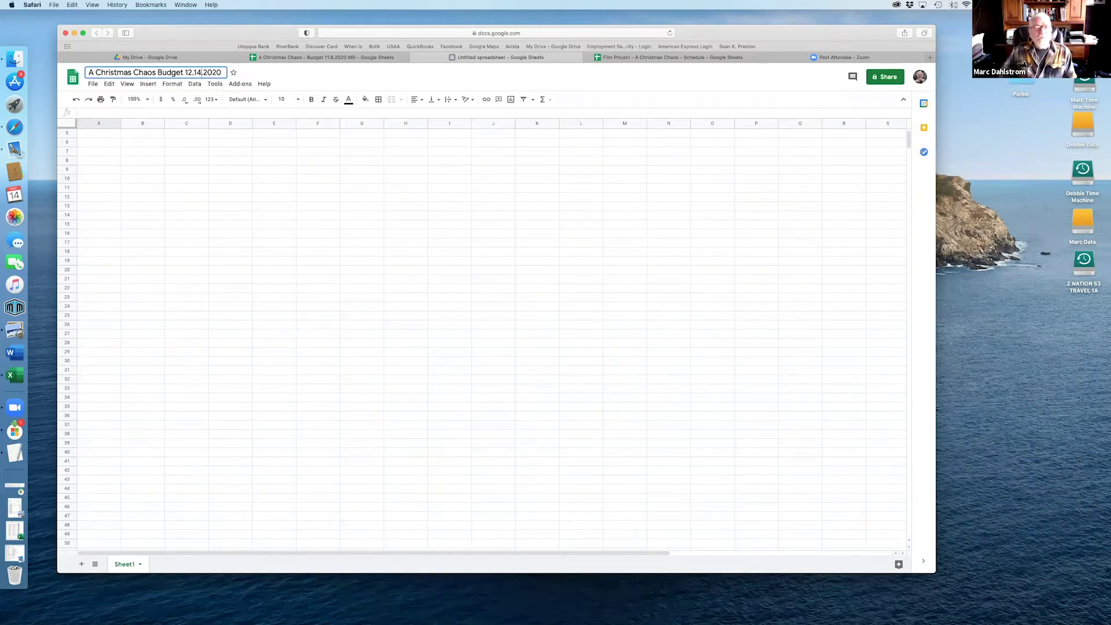
pyautogui.click(230, 155)
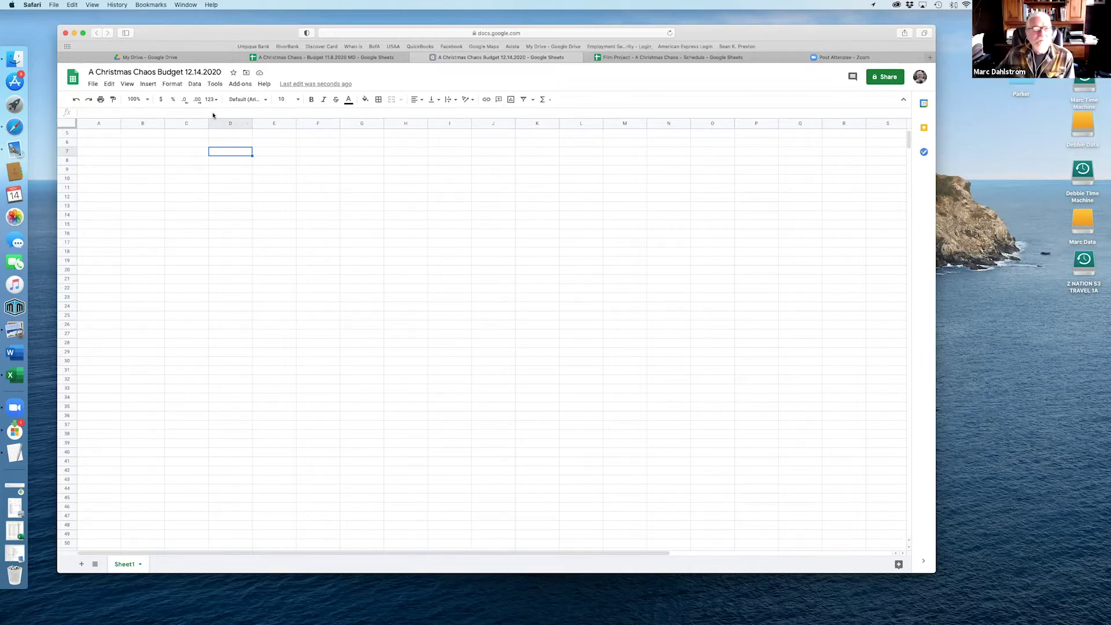
# Step: Correct the month in the spreadsheet title so the date is 11.14.2020
pyautogui.click(186, 72)
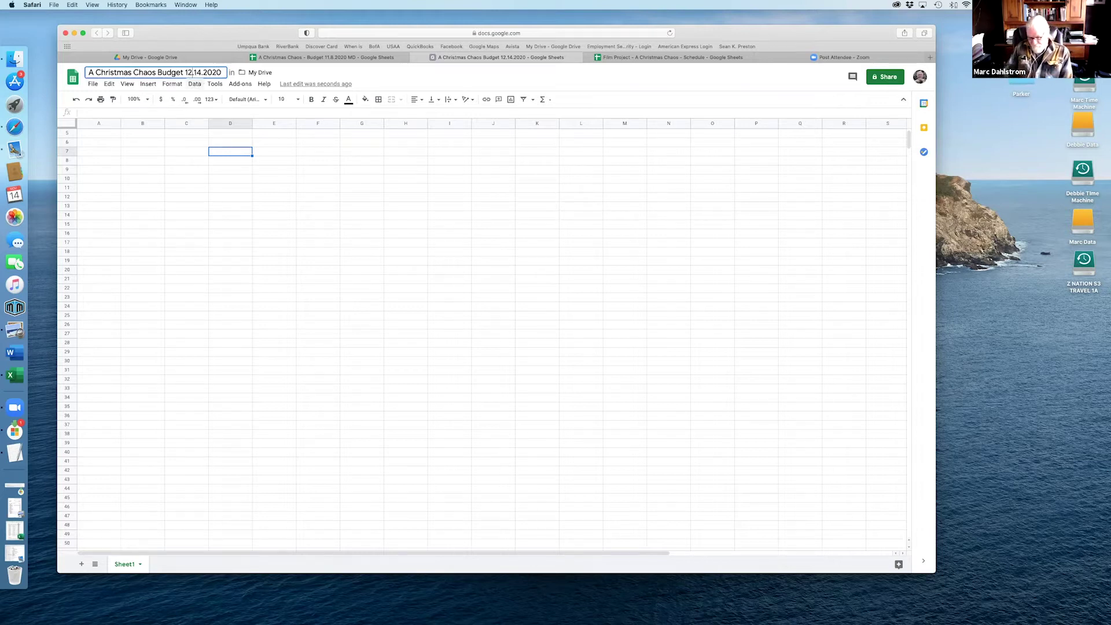
pyautogui.press('BackSpace')
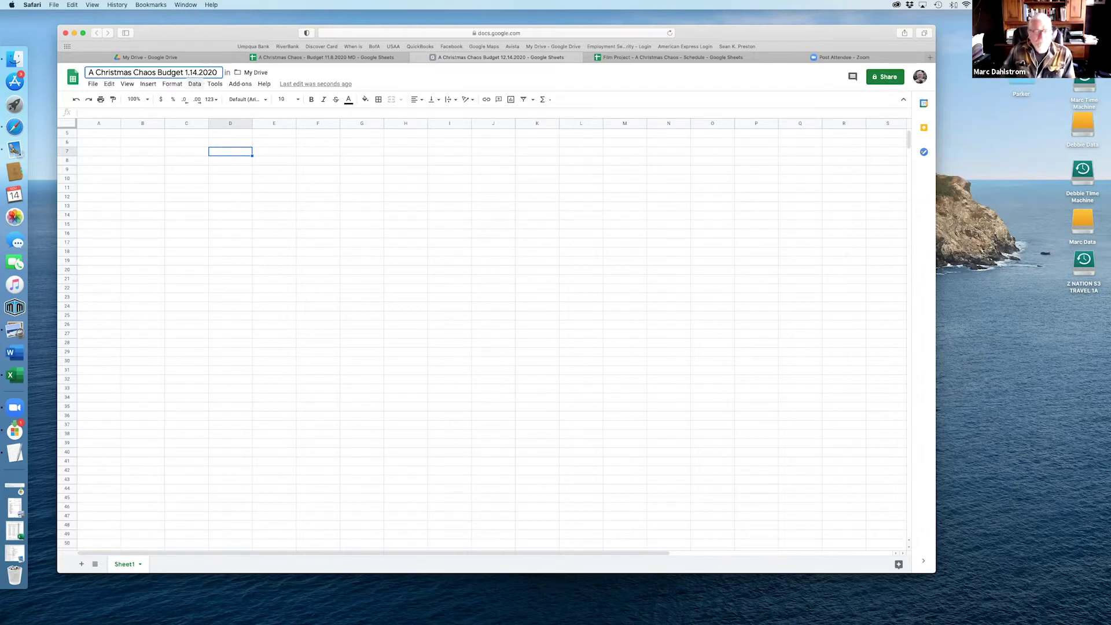
pyautogui.write('1')
pyautogui.scroll(-1, 293, 221)
pyautogui.click(285, 217)
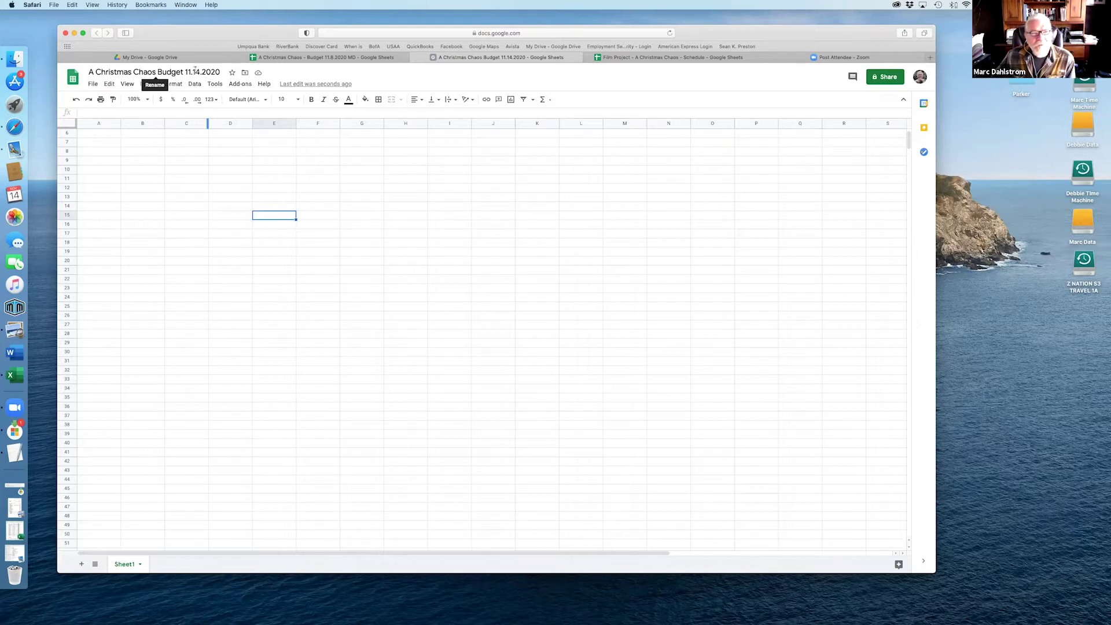
# Step: Append "MD" after the date in the spreadsheet title
pyautogui.click(215, 72)
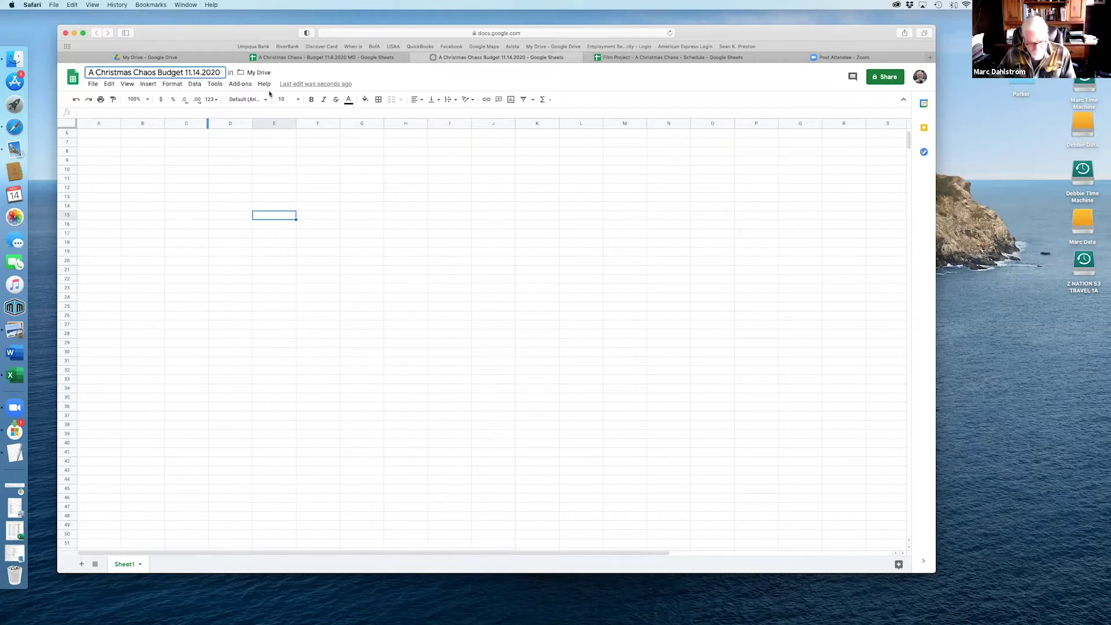
pyautogui.write('MD')
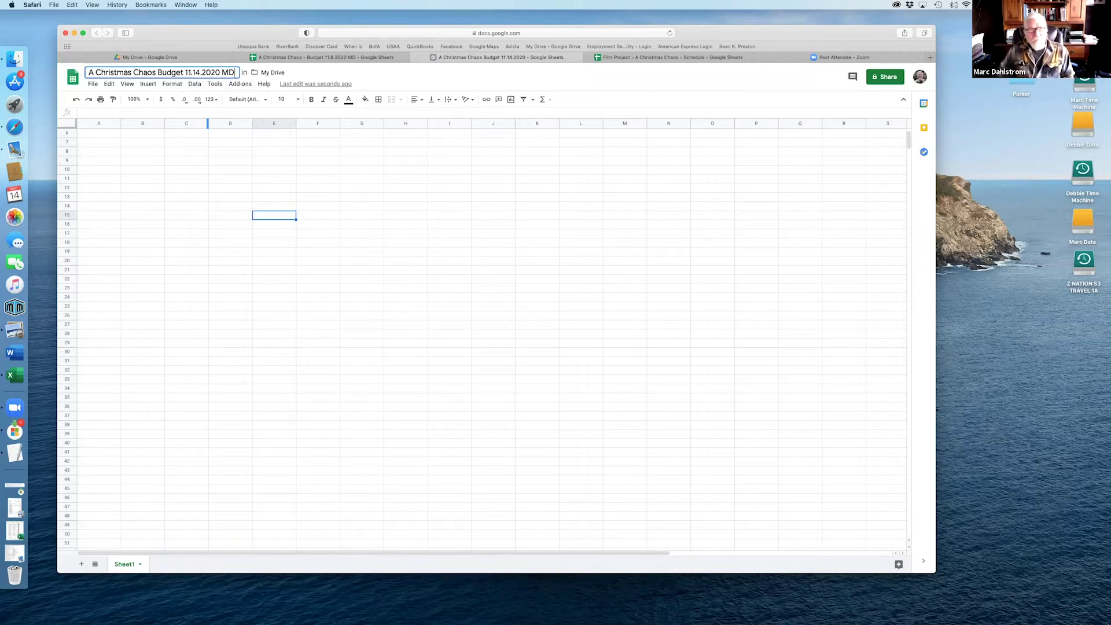
pyautogui.press('Return')
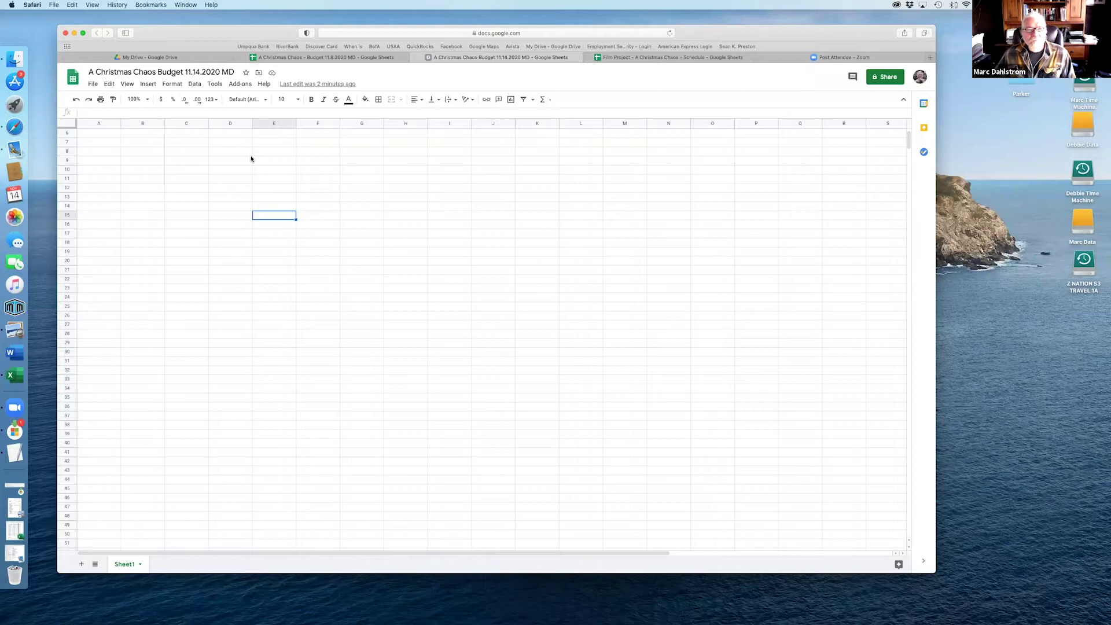
pyautogui.scroll(1, 330, 159)
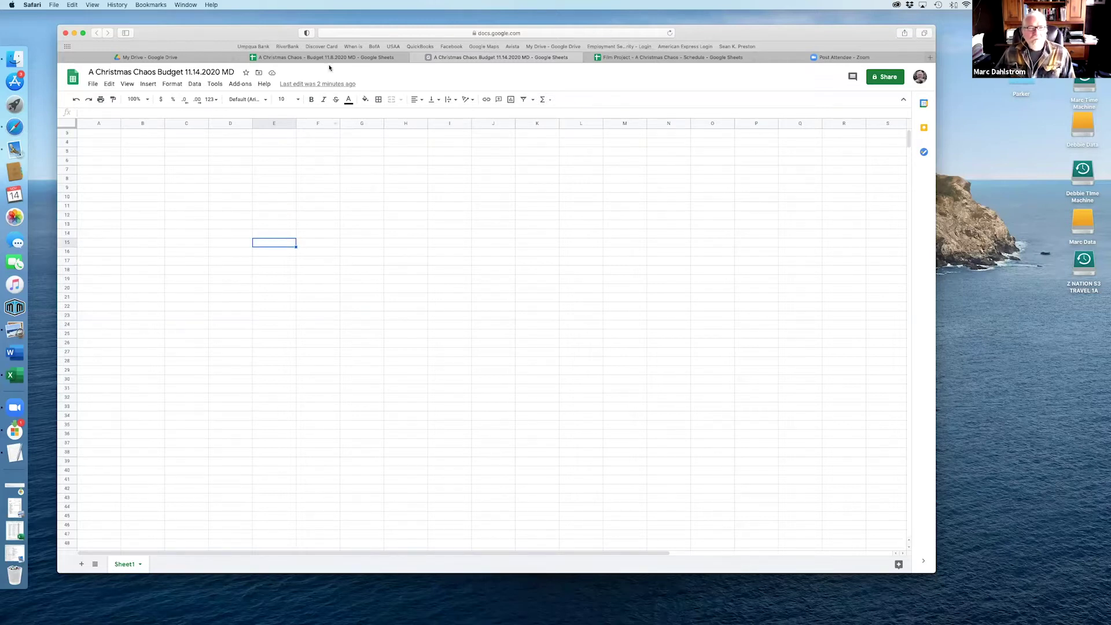
pyautogui.moveTo(329, 57)
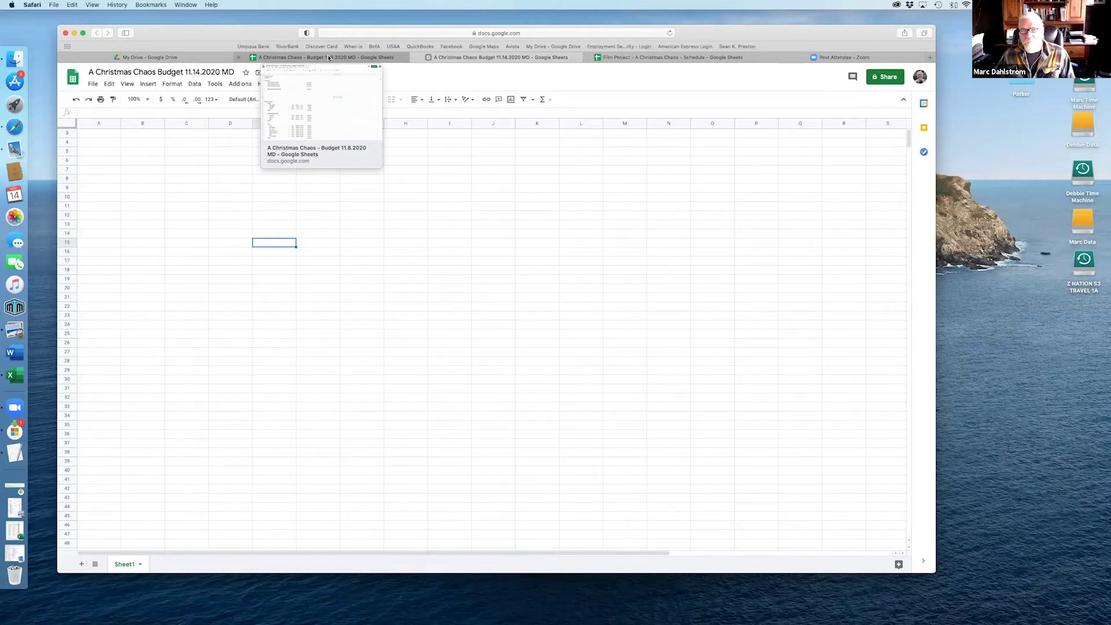
pyautogui.click(92, 84)
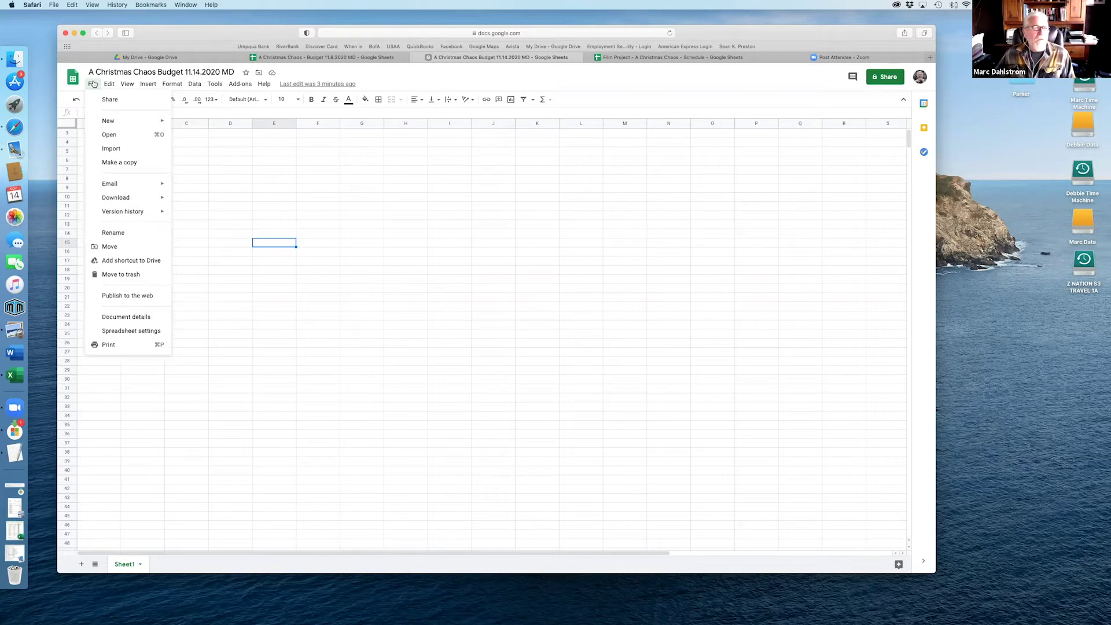
pyautogui.moveTo(113, 85)
pyautogui.moveTo(100, 120)
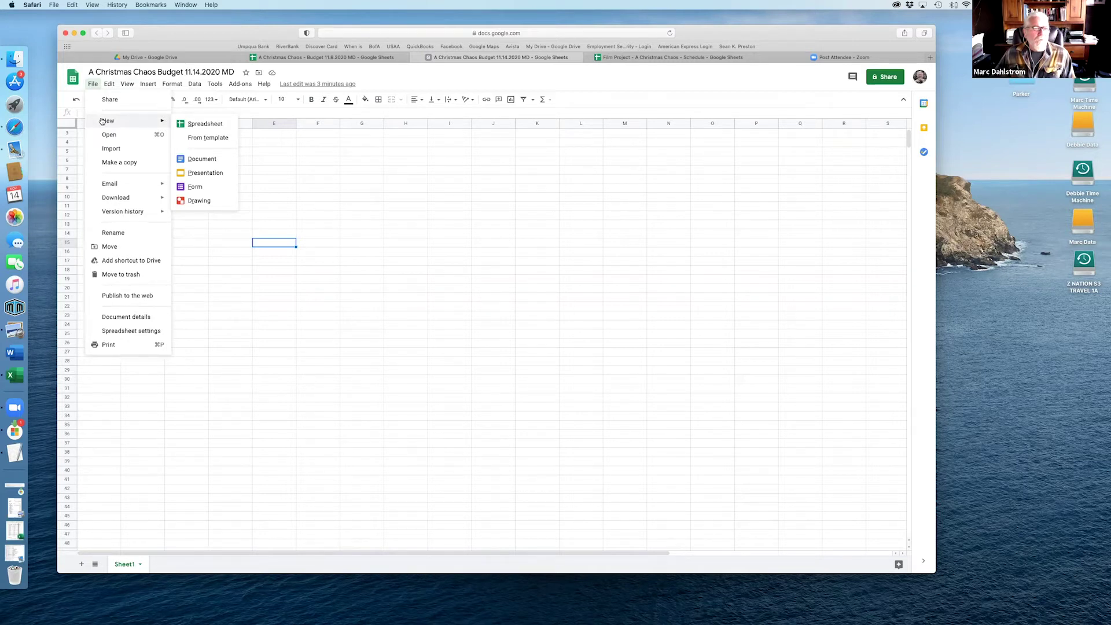
pyautogui.click(415, 192)
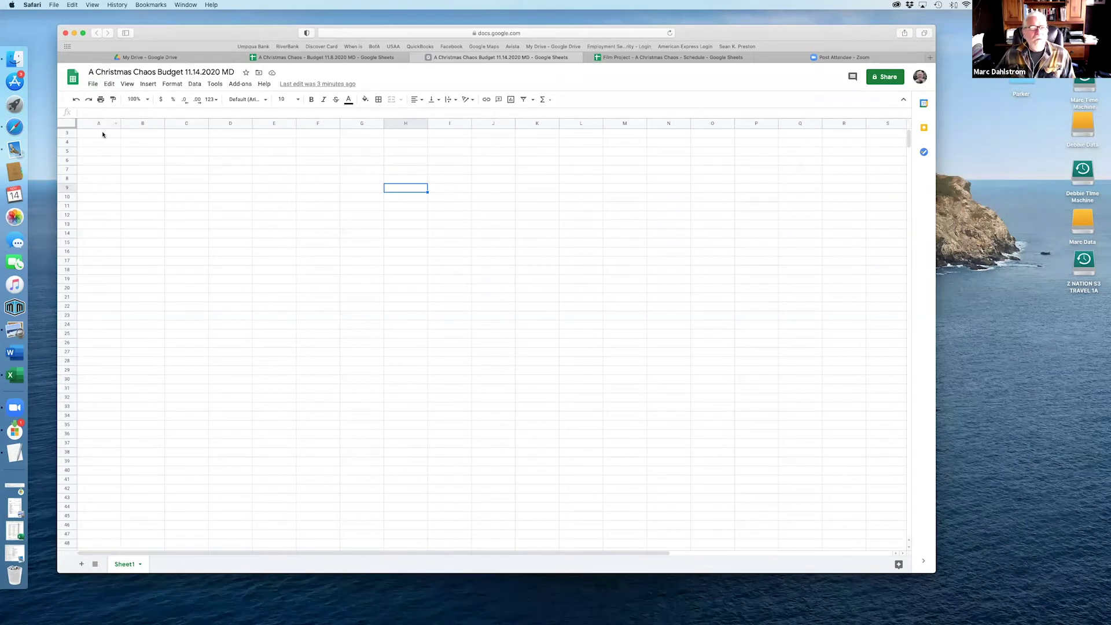
pyautogui.click(93, 84)
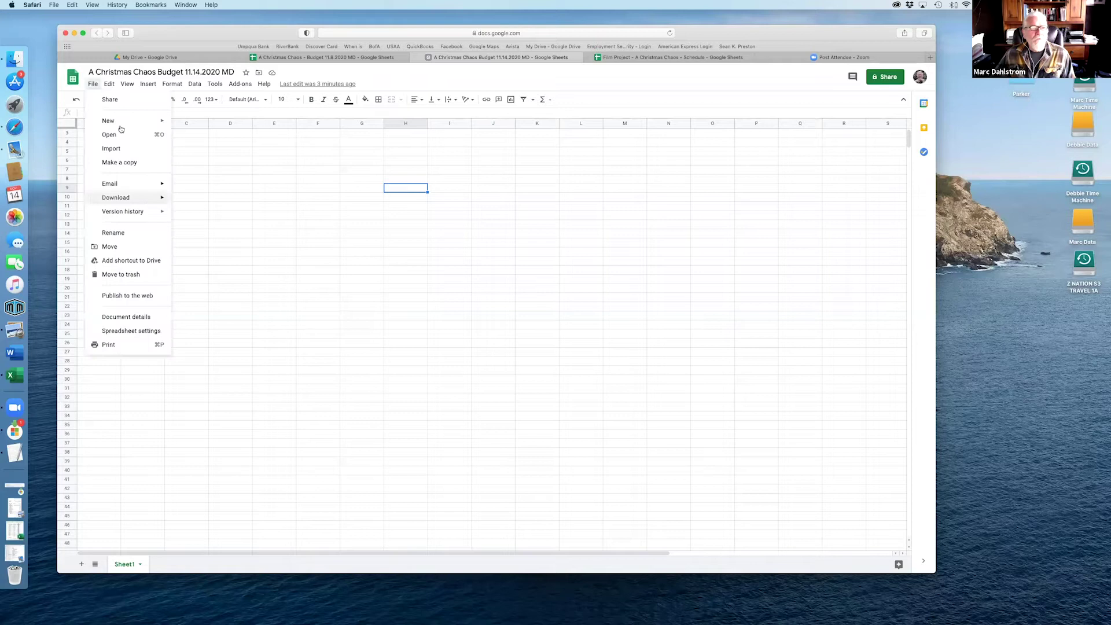
pyautogui.click(272, 179)
pyautogui.moveTo(99, 133); pyautogui.dragTo(452, 197)
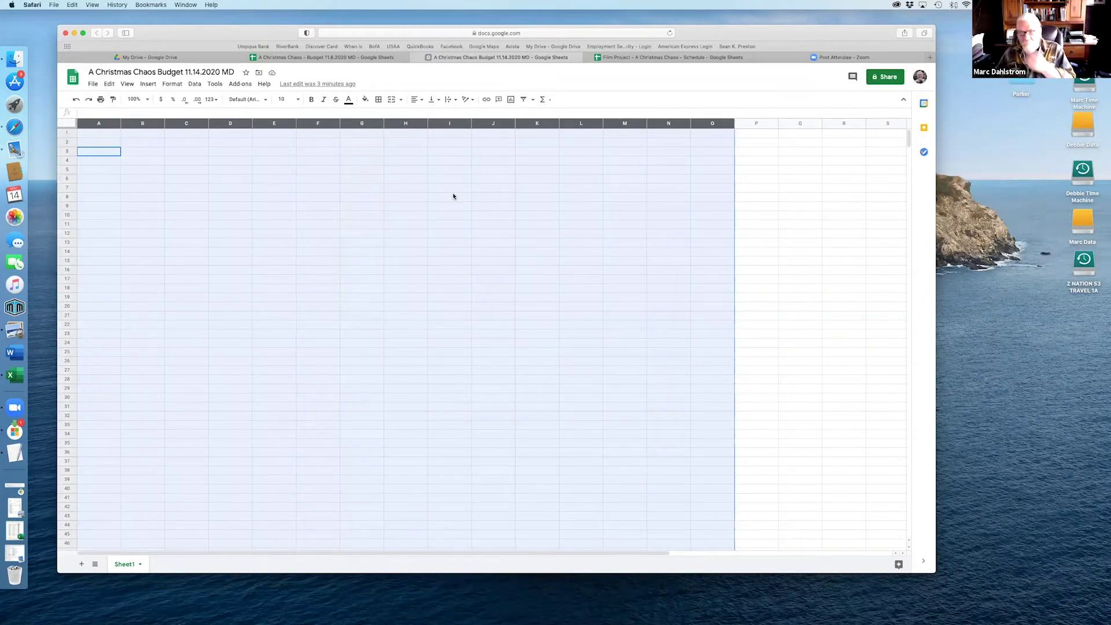
pyautogui.click(480, 242)
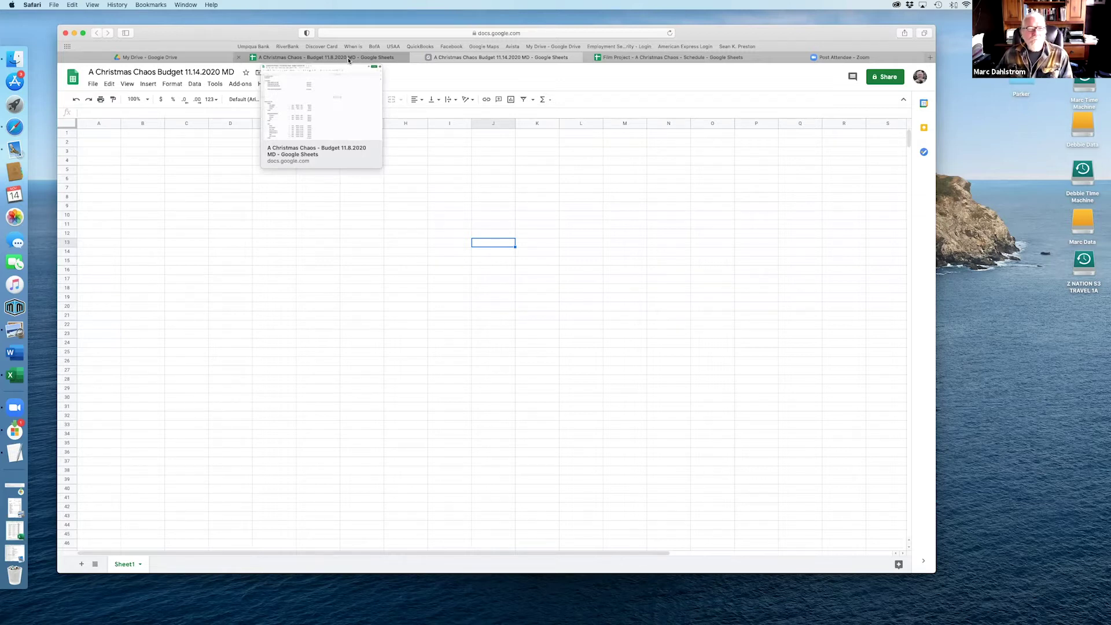
# Step: Copy the first two rows of the 11.8.2020 budget and paste them at row 1 of the 11.14.2020 budget
pyautogui.click(349, 60)
pyautogui.moveTo(73, 135)
pyautogui.mouseDown()
pyautogui.moveTo(72, 161)
pyautogui.moveTo(72, 142)
pyautogui.mouseUp()
pyautogui.press('cmd+c')
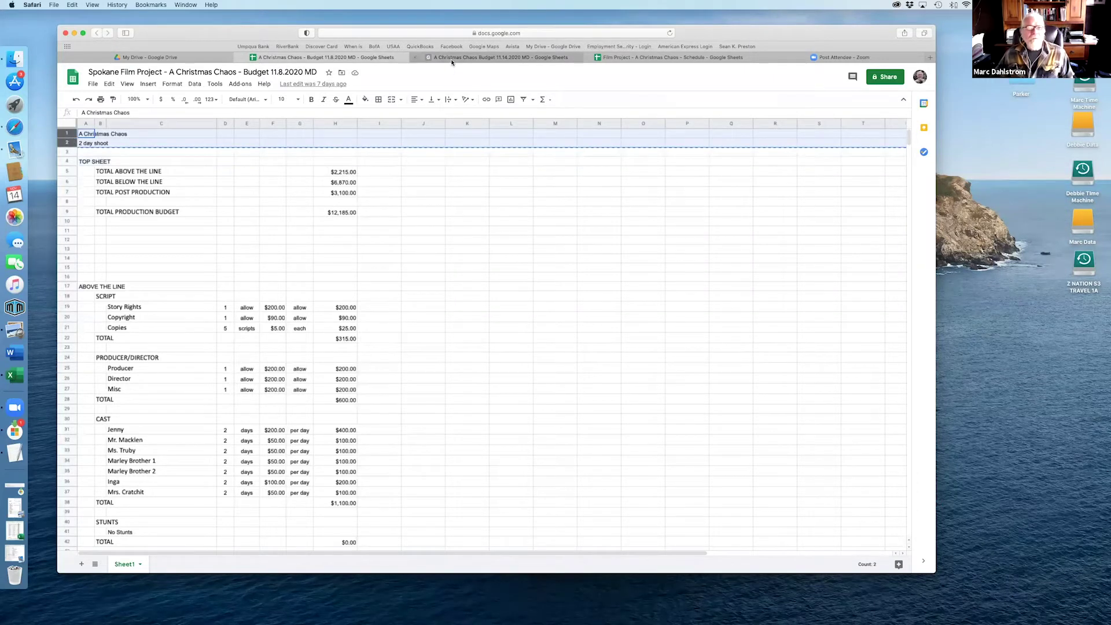
pyautogui.click(498, 58)
pyautogui.click(69, 133)
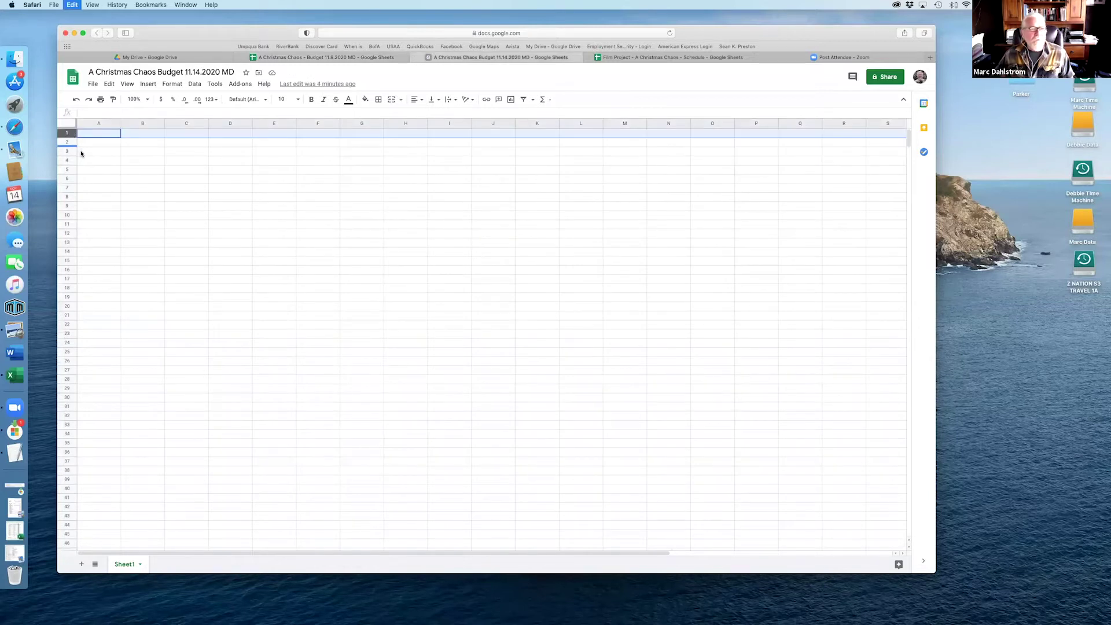
pyautogui.press('cmd+v')
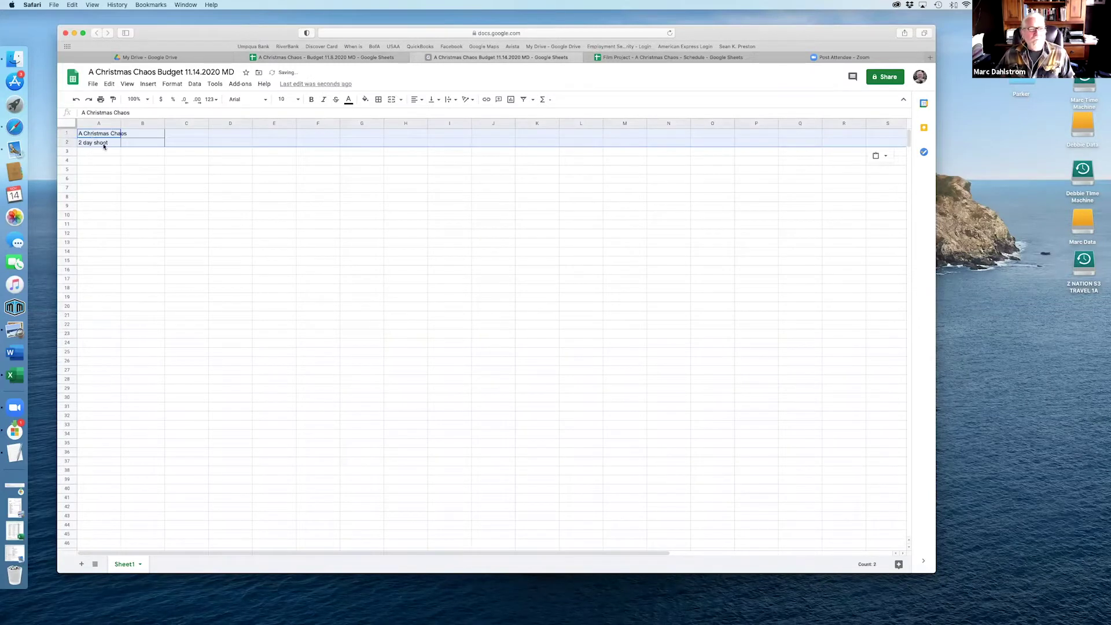
# Step: Enter the date 11.14.2020 in cell A3, below "2 day shoot"
pyautogui.click(107, 152)
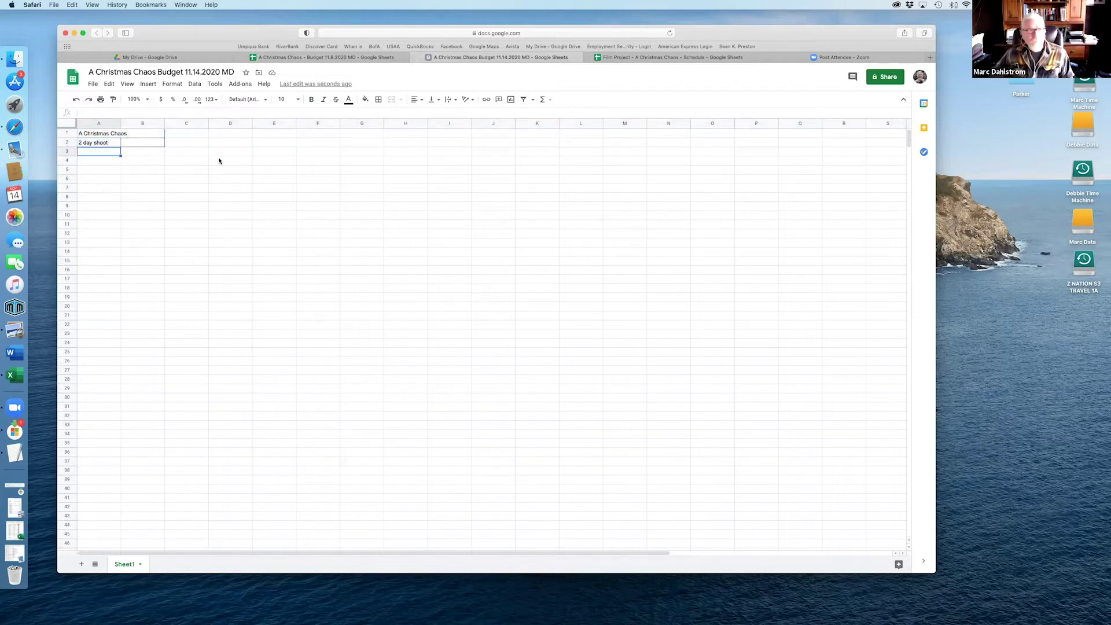
pyautogui.write('11.1')
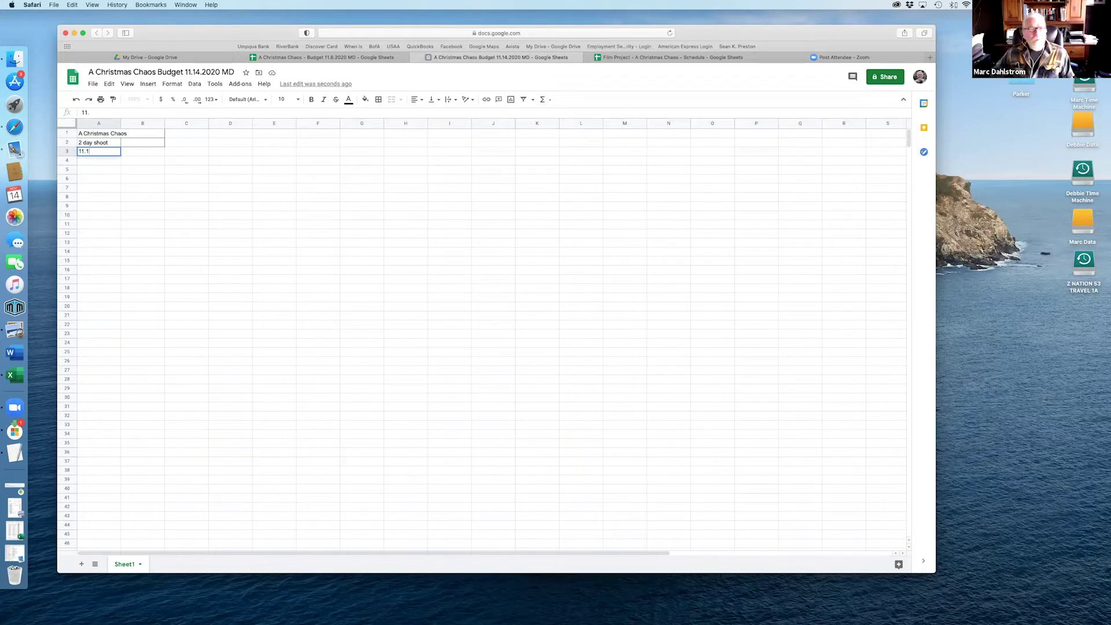
pyautogui.write('4.2020')
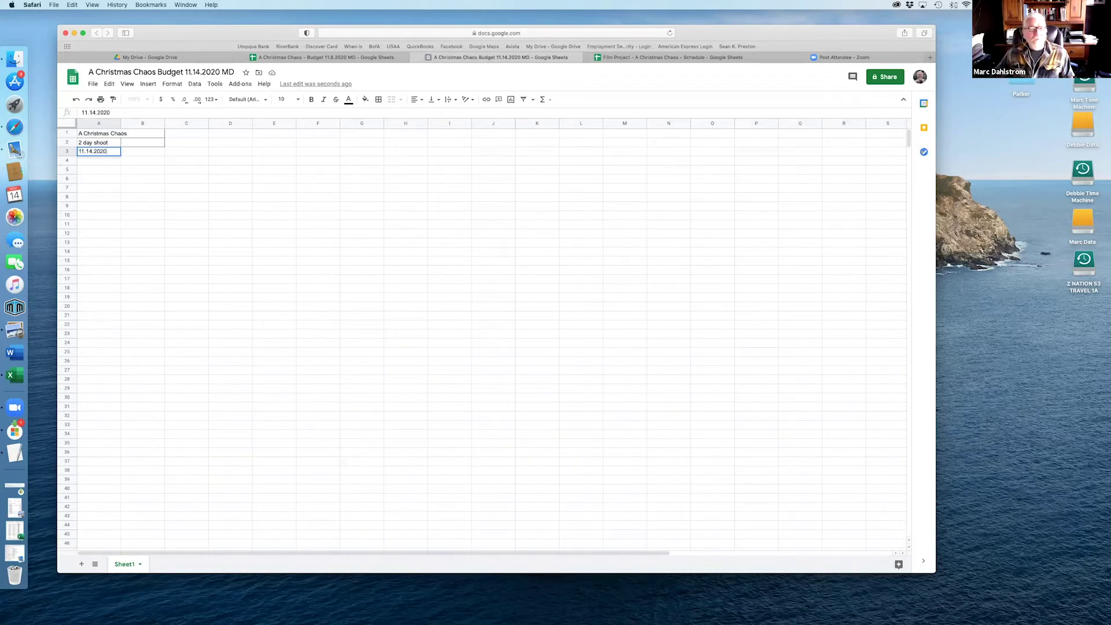
pyautogui.click(150, 187)
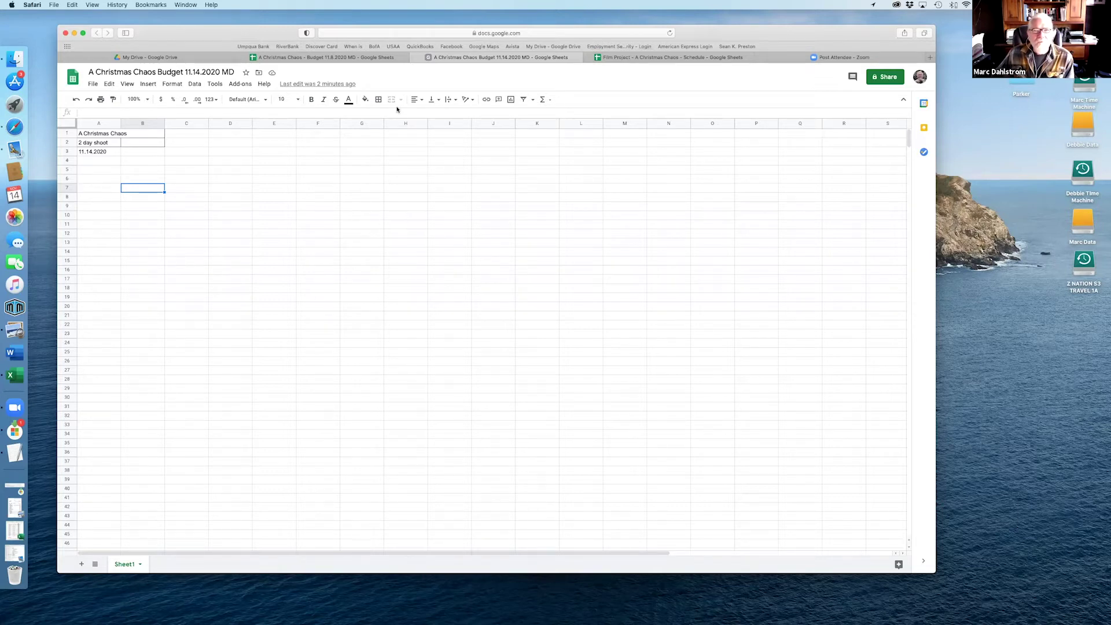
# Step: Copy the cast names from Jenny to Mrs. Cratchit in the Schedule spreadsheet and paste them into the 11.14.2020 budget starting at A14
pyautogui.click(626, 58)
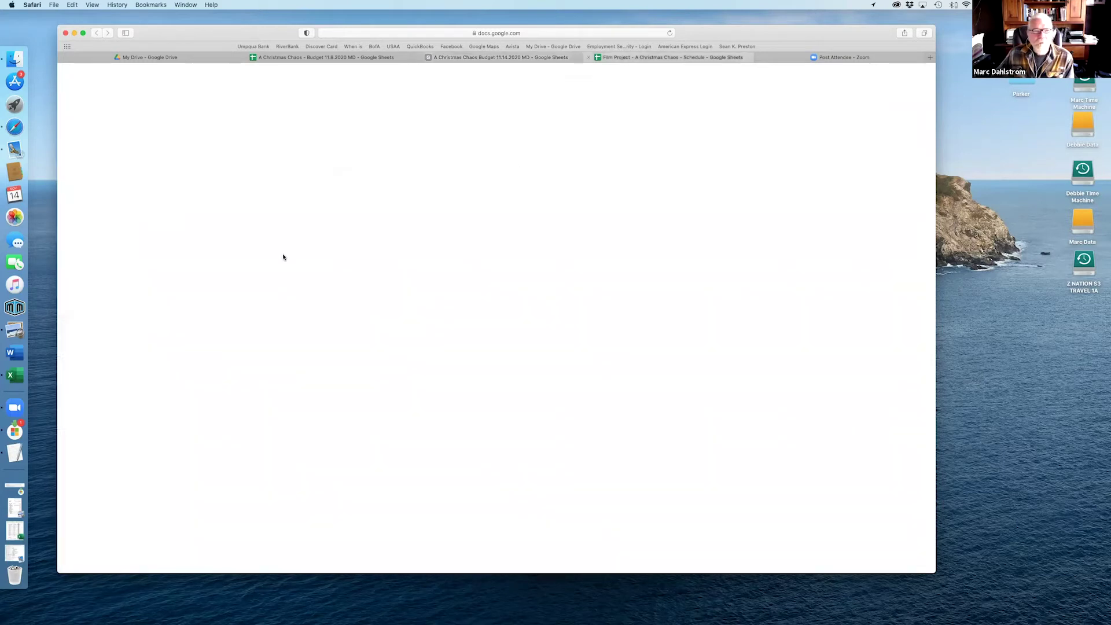
pyautogui.moveTo(166, 155); pyautogui.dragTo(185, 218)
pyautogui.press('super+c')
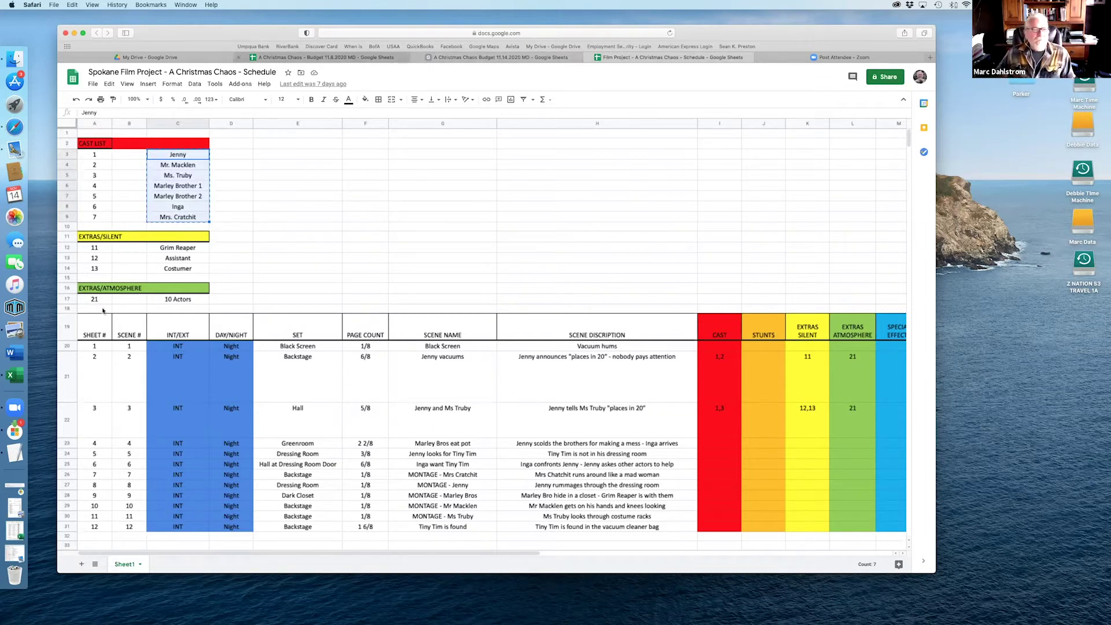
pyautogui.hotkey('ctrl', 'shift', 'Tab')
pyautogui.hotkey('ctrl', 'shift', 'Tab')
pyautogui.scroll(-3, 183, 307)
pyautogui.moveTo(70, 344)
pyautogui.mouseDown()
pyautogui.moveTo(71, 399)
pyautogui.moveTo(72, 341)
pyautogui.mouseUp()
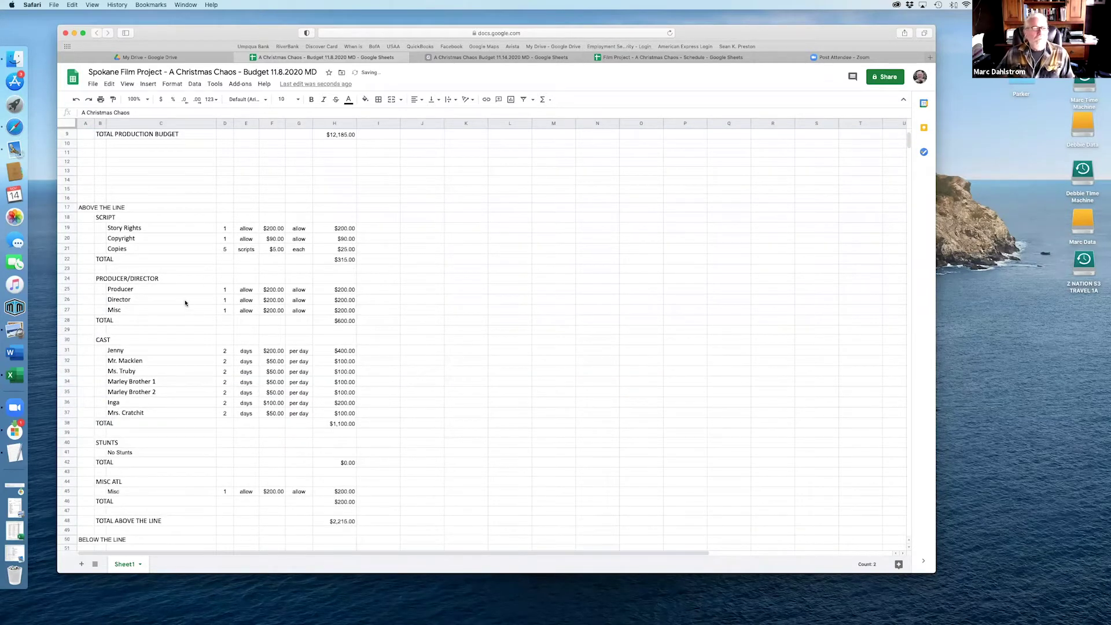
pyautogui.click(459, 57)
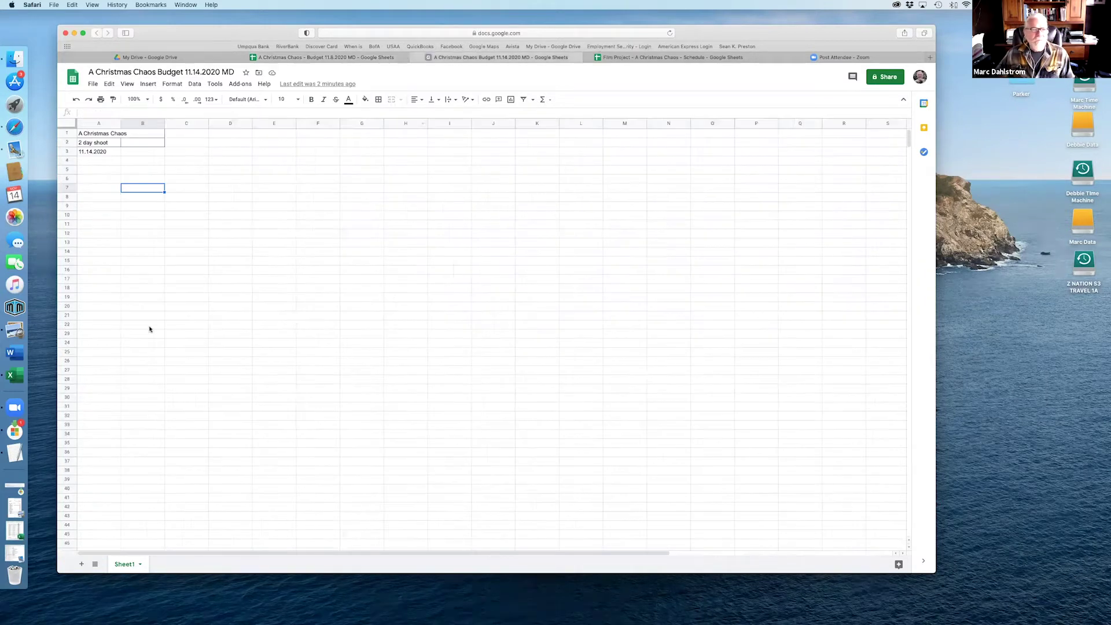
pyautogui.click(108, 254)
pyautogui.press('super+v')
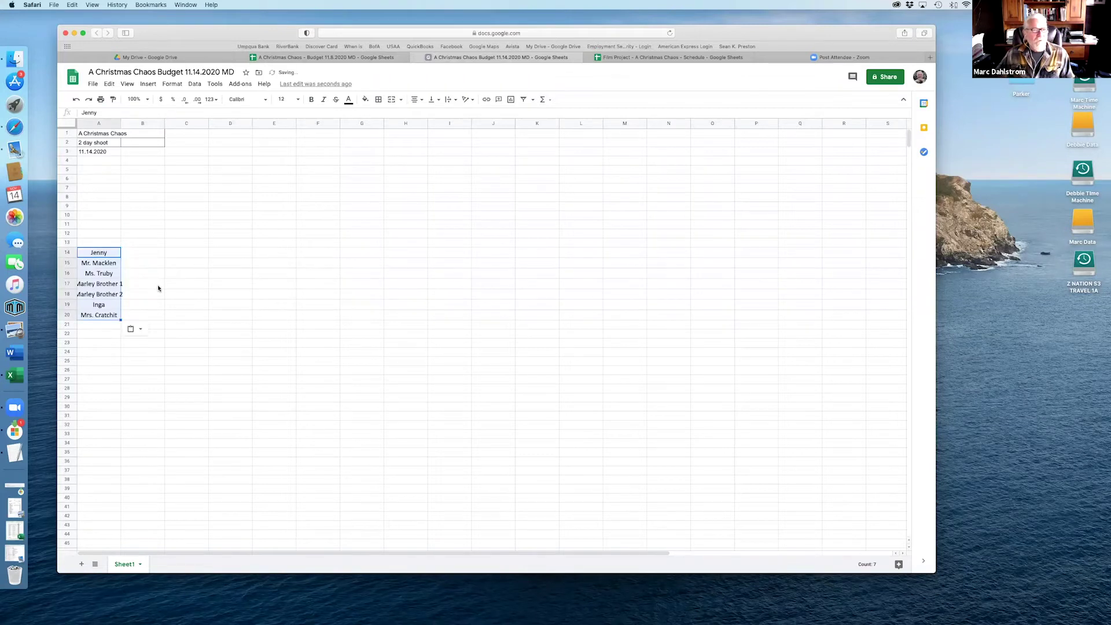
# Step: Add the heading "CAST" in cell A13, directly above the pasted cast names
pyautogui.click(158, 288)
pyautogui.click(116, 245)
pyautogui.write('CAST')
pyautogui.press('Tab')
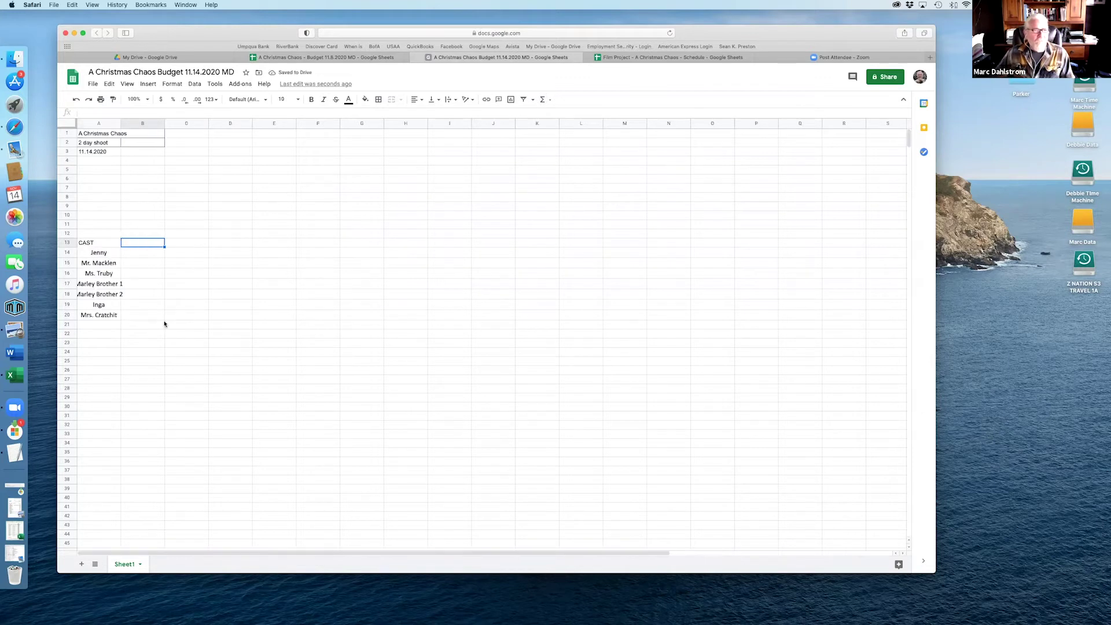
# Step: Review the Above the Line layout in the 11.8.2020 budget, from the script section to the cast section
pyautogui.click(301, 57)
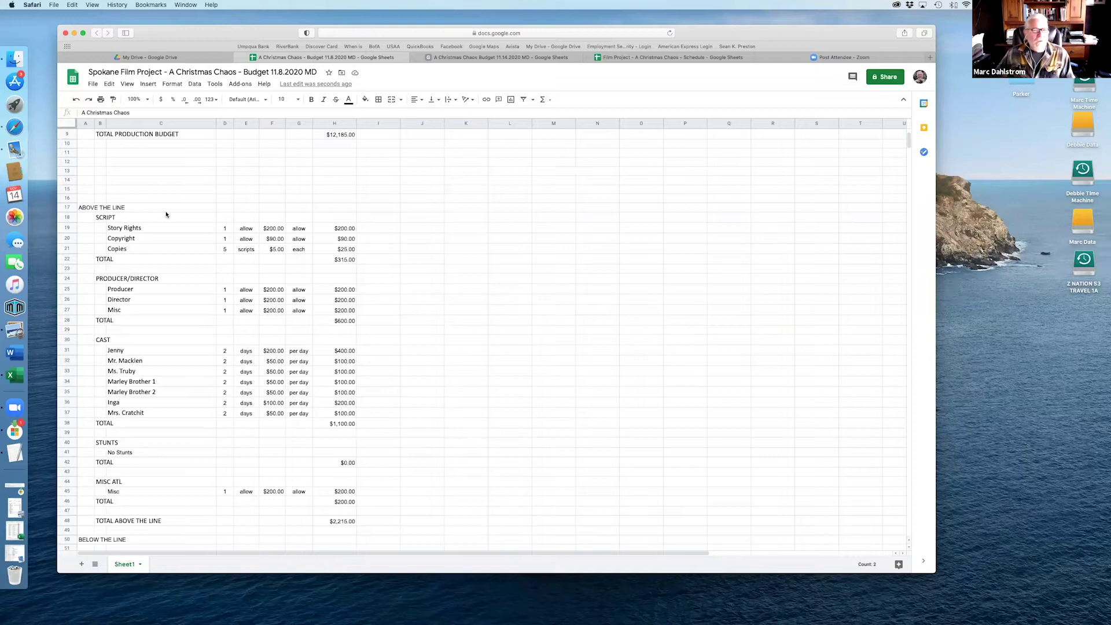
pyautogui.scroll(-1, 173, 215)
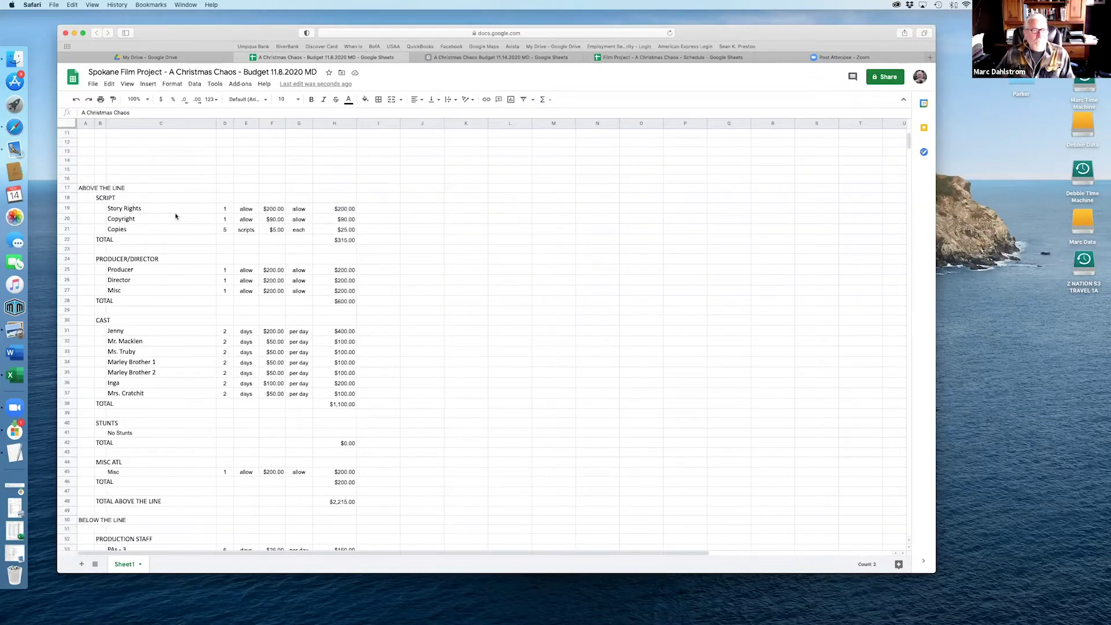
pyautogui.scroll(-1, 174, 215)
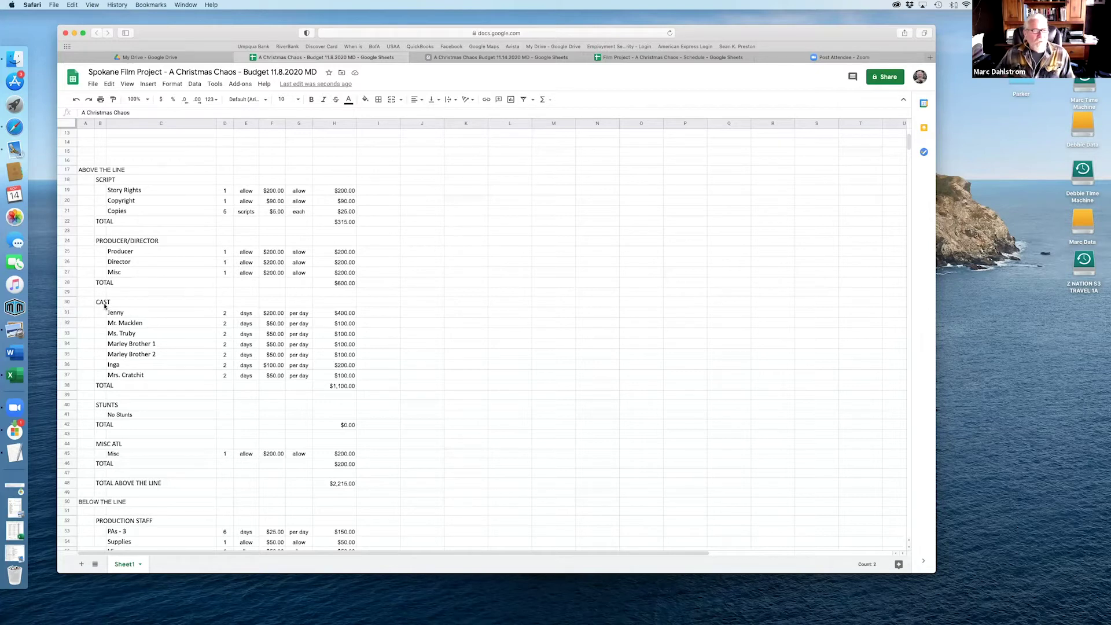
pyautogui.scroll(3, 147, 311)
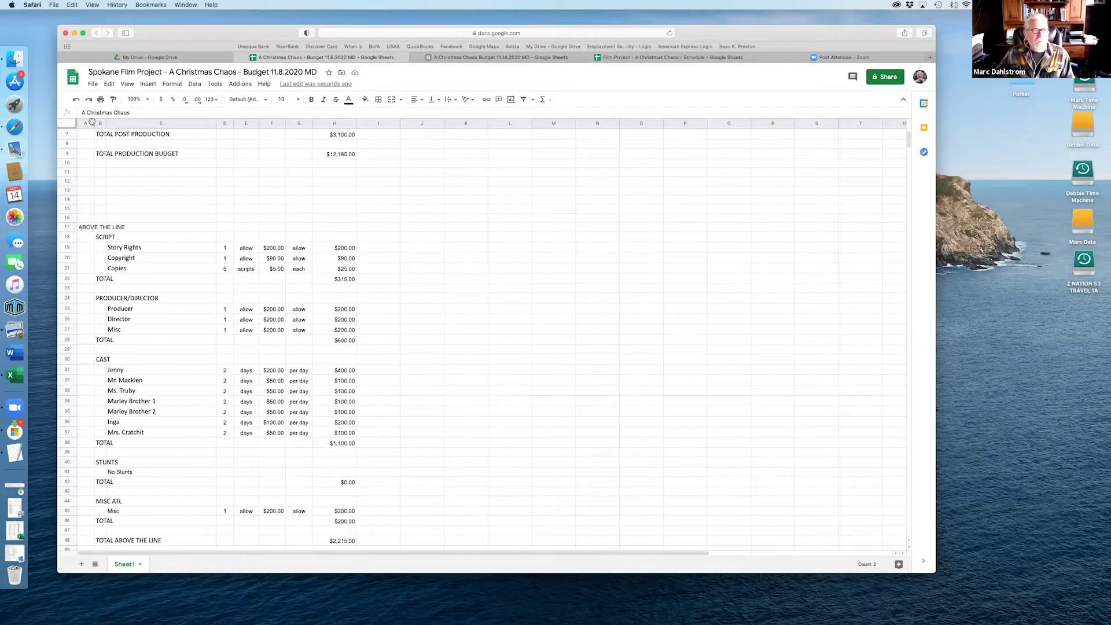
pyautogui.moveTo(92, 122); pyautogui.dragTo(168, 123)
pyautogui.click(272, 191)
pyautogui.scroll(3, 243, 186)
pyautogui.scroll(-10, 243, 185)
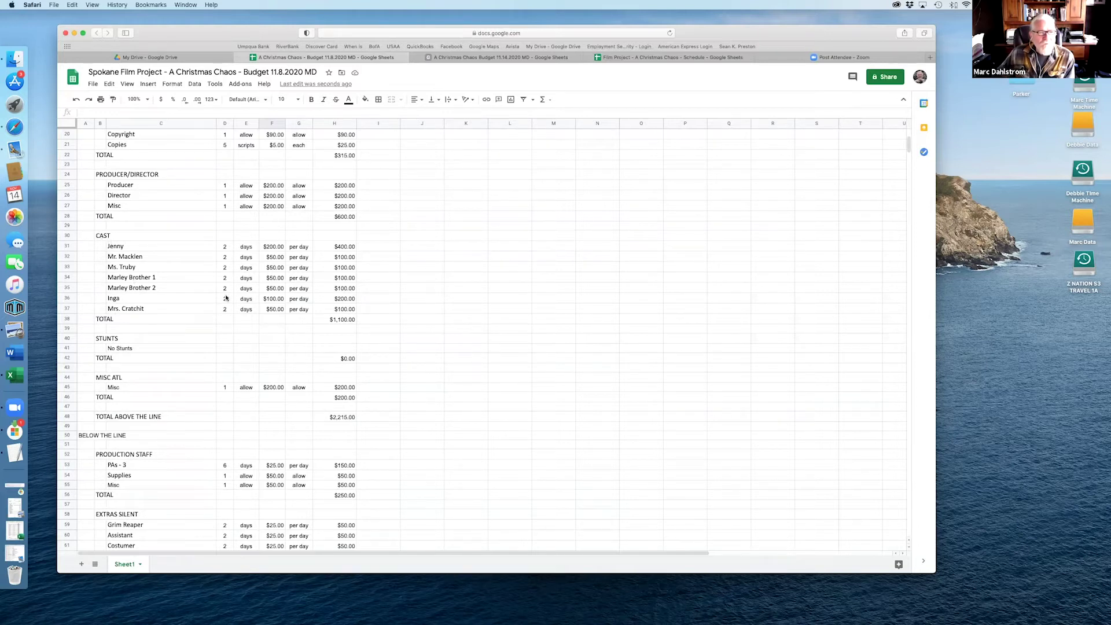
# Step: Examine how Jenny's row in the 11.8.2020 budget's cast section arranges number, unit, rate and total across the columns
pyautogui.click(267, 245)
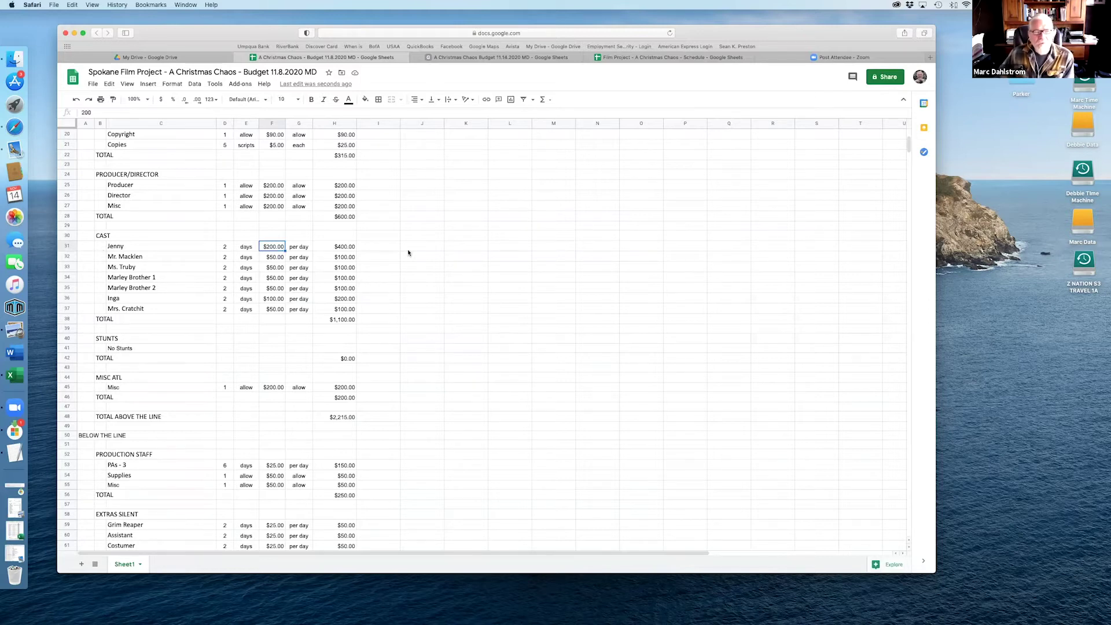
pyautogui.press('Right')
pyautogui.press('Left')
pyautogui.press('Left')
pyautogui.press('Left')
pyautogui.press('Left')
pyautogui.press('Right')
pyautogui.press('Left')
pyautogui.press('Left')
pyautogui.press('Right')
pyautogui.press('Right')
pyautogui.press('Right')
pyautogui.press('Right')
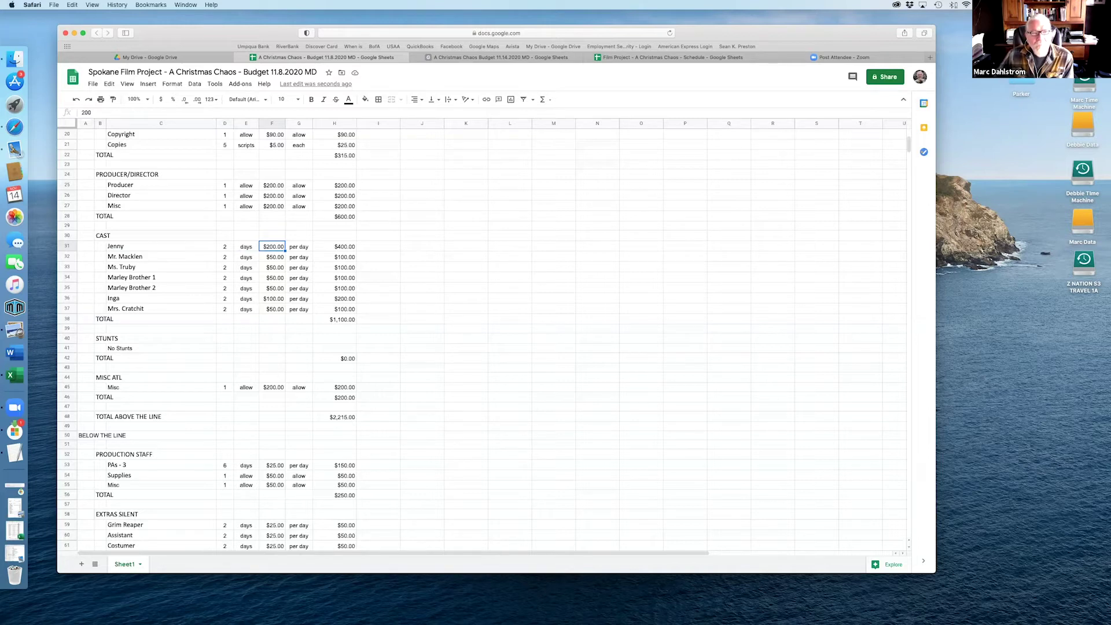
pyautogui.press('Left')
pyautogui.press('Left')
pyautogui.press('Left')
pyautogui.press('Left')
pyautogui.press('Right')
pyautogui.press('Right')
pyautogui.click(86, 246)
pyautogui.press('Right')
pyautogui.press('Right')
pyautogui.press('Right')
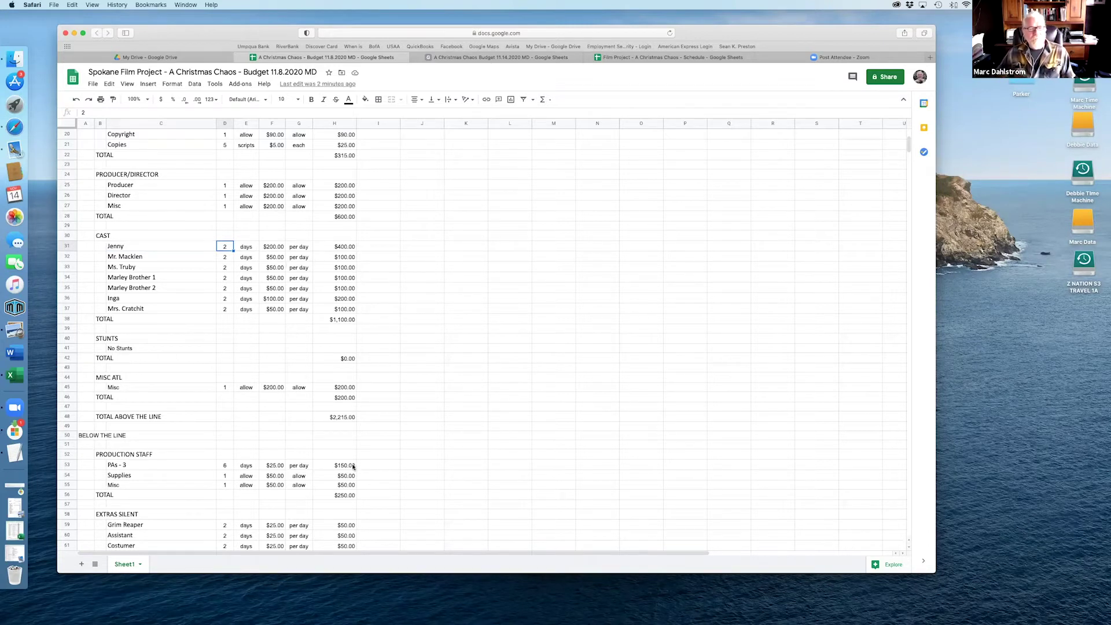
# Step: Return to the 11.14.2020 budget and narrow column A
pyautogui.click(508, 57)
pyautogui.click(394, 327)
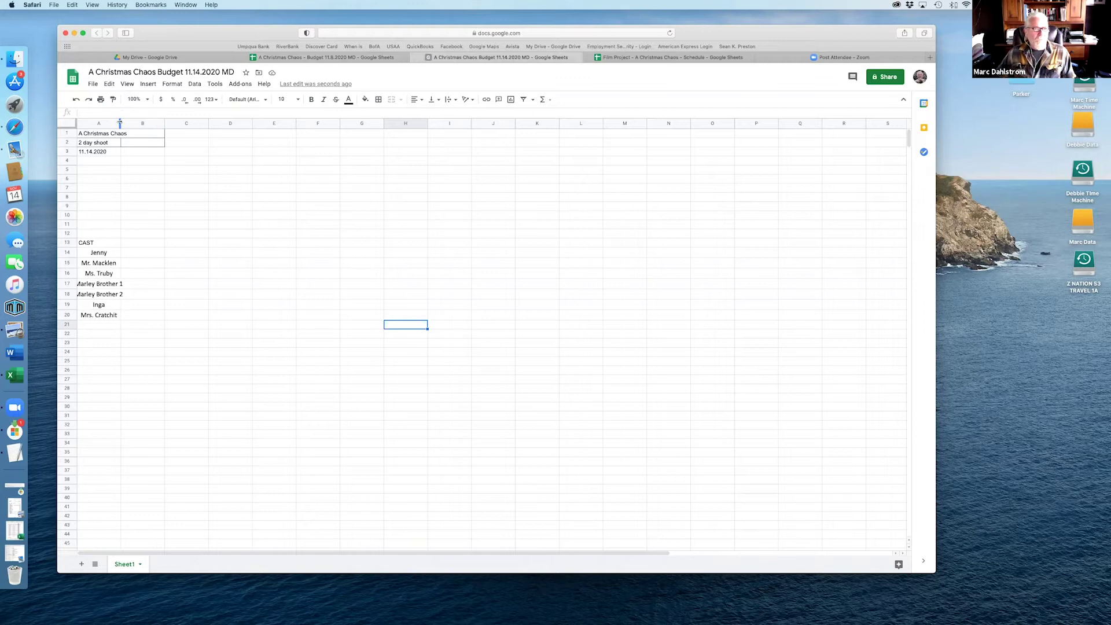
pyautogui.moveTo(120, 123); pyautogui.dragTo(101, 123)
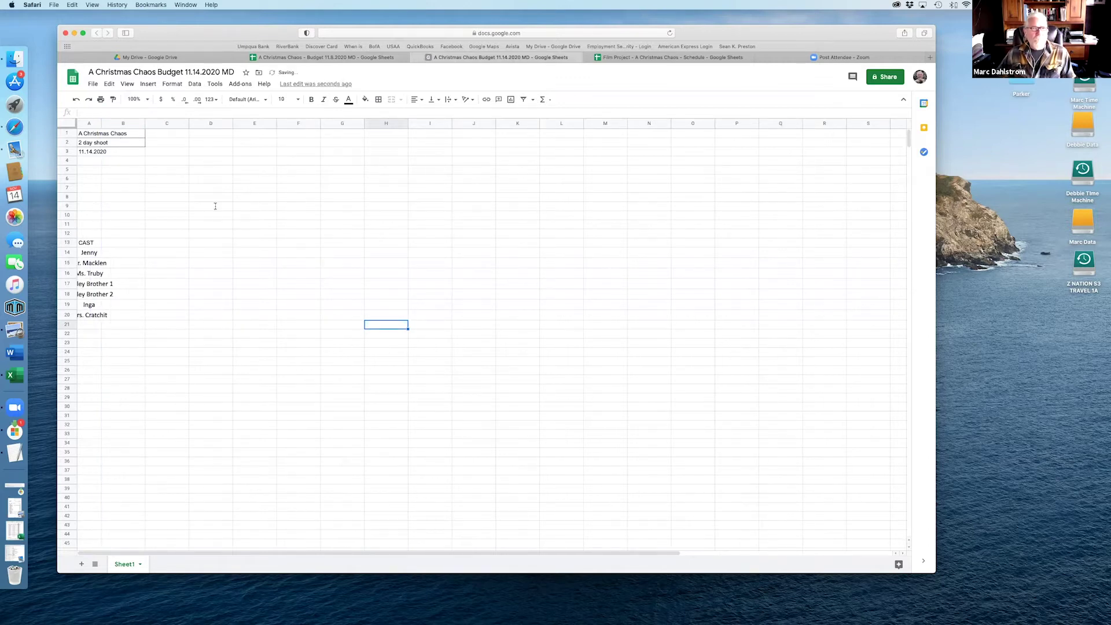
# Step: Copy the "ABOVE THE LINE" row from the 11.8.2020 budget and paste it into row 12 of the 11.14.2020 budget
pyautogui.click(324, 58)
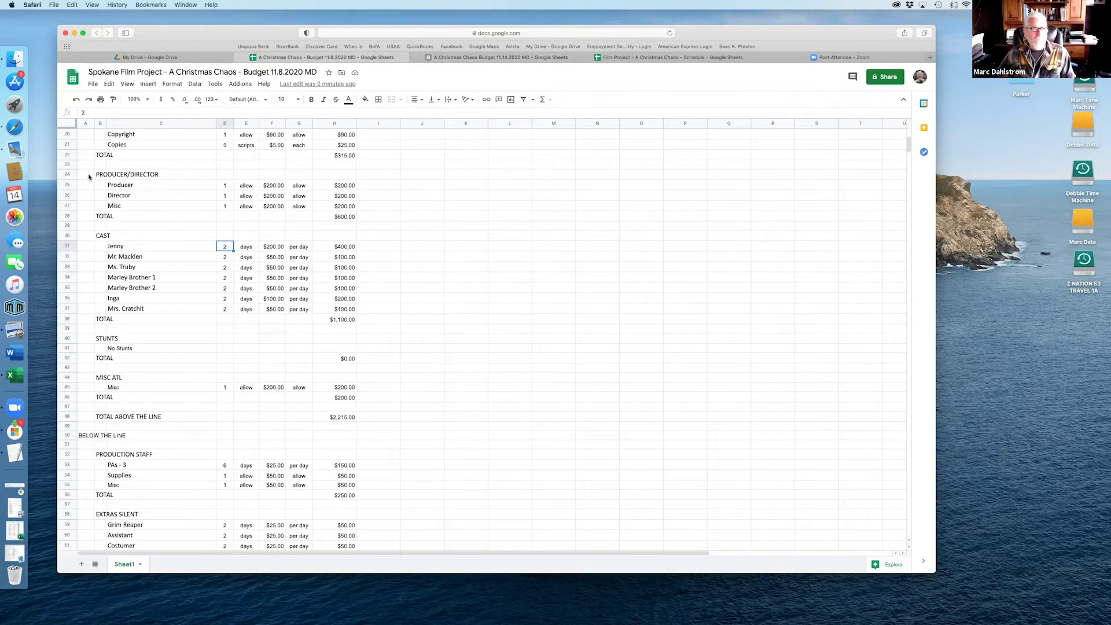
pyautogui.scroll(3, 69, 179)
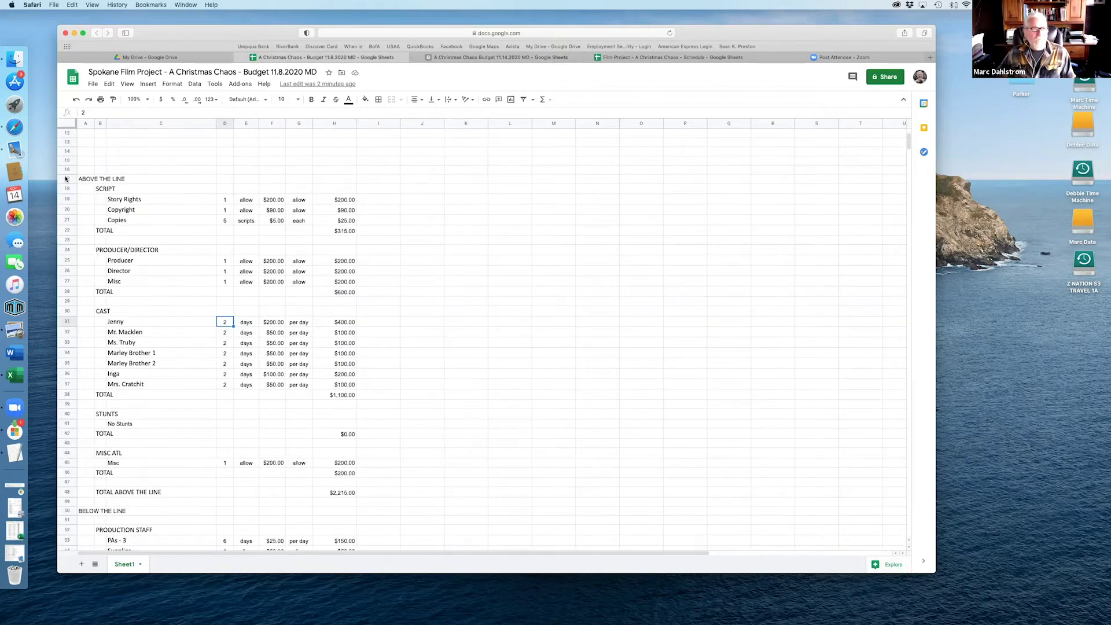
pyautogui.click(65, 178)
pyautogui.press('cmd+c')
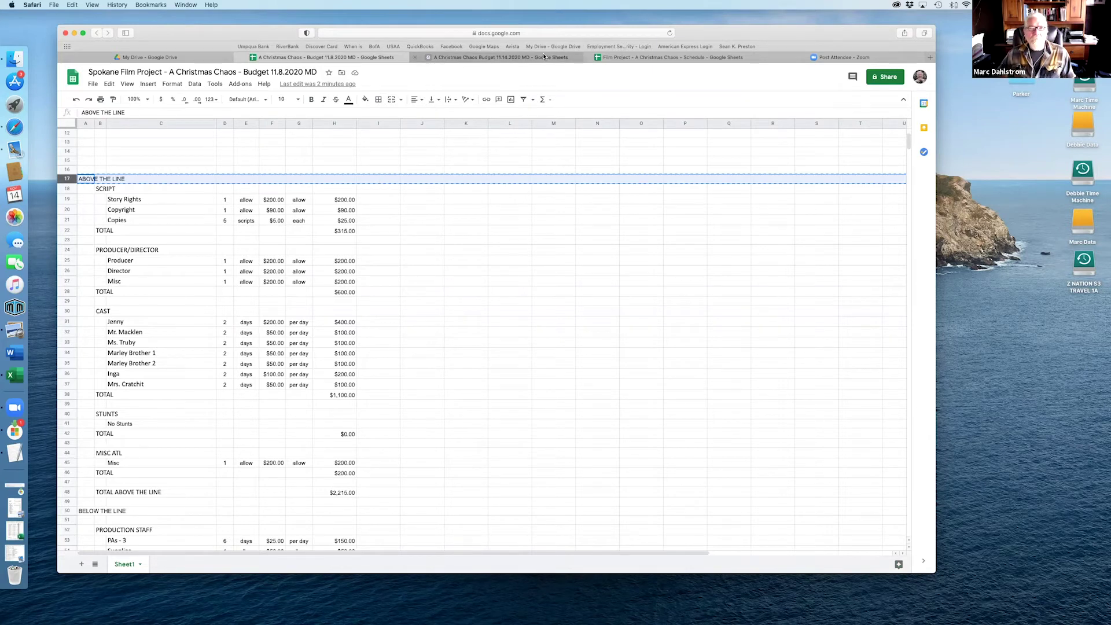
pyautogui.hotkey('ctrl', 'Tab')
pyautogui.click(67, 233)
pyautogui.press('cmd+v')
# Step: Move the CAST heading and names from A13:A20 to B13, and narrow columns A and B into indents
pyautogui.click(89, 243)
pyautogui.keyDown('shift'); pyautogui.click(87, 313); pyautogui.keyUp('shift')
pyautogui.press('super+c')
pyautogui.press('Right')
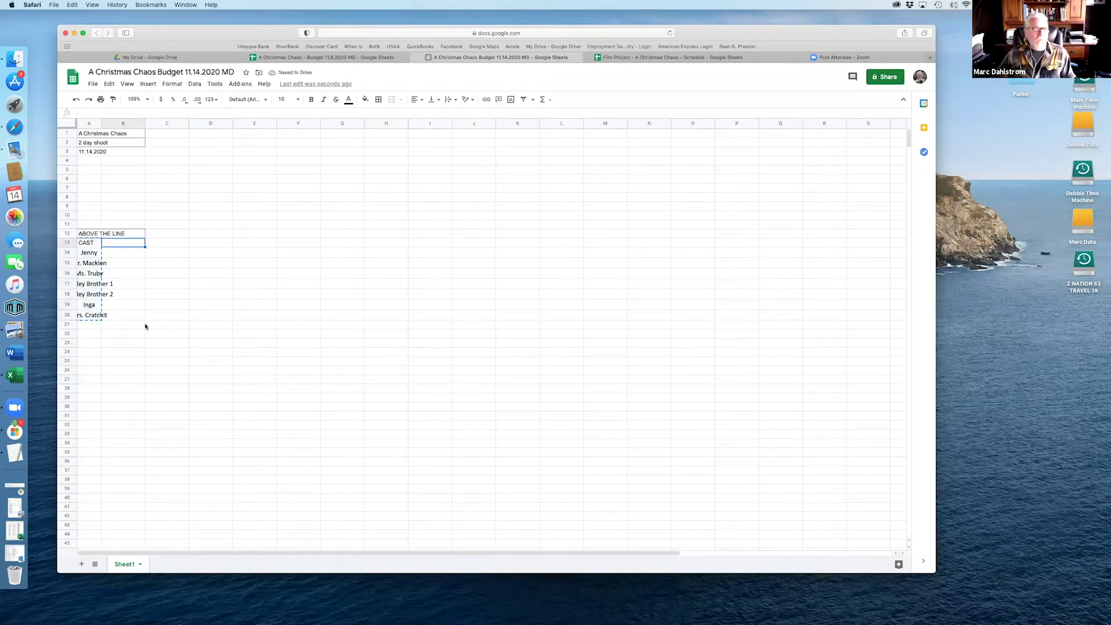
pyautogui.press('super+v')
pyautogui.moveTo(101, 121)
pyautogui.mouseDown()
pyautogui.moveTo(90, 121)
pyautogui.moveTo(107, 124)
pyautogui.mouseUp()
# Step: Move the cast names from B14:B20 to column C starting at C14, leaving the CAST heading in B13
pyautogui.moveTo(99, 253); pyautogui.dragTo(94, 317)
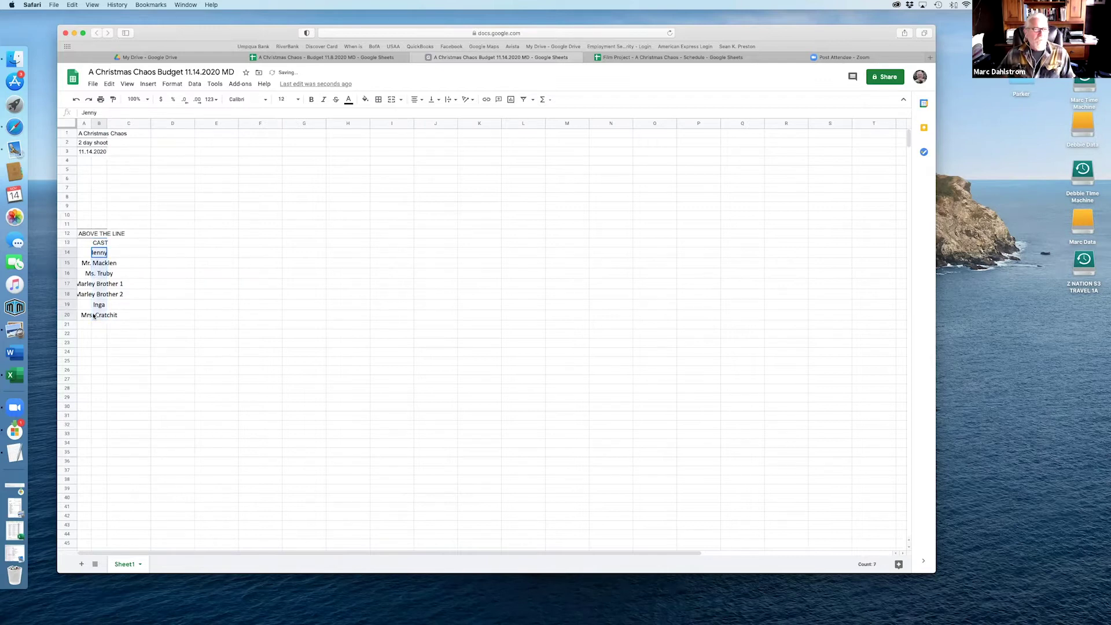
pyautogui.hotkey('ctrl', 'x')
pyautogui.click(129, 252)
pyautogui.hotkey('ctrl', 'v')
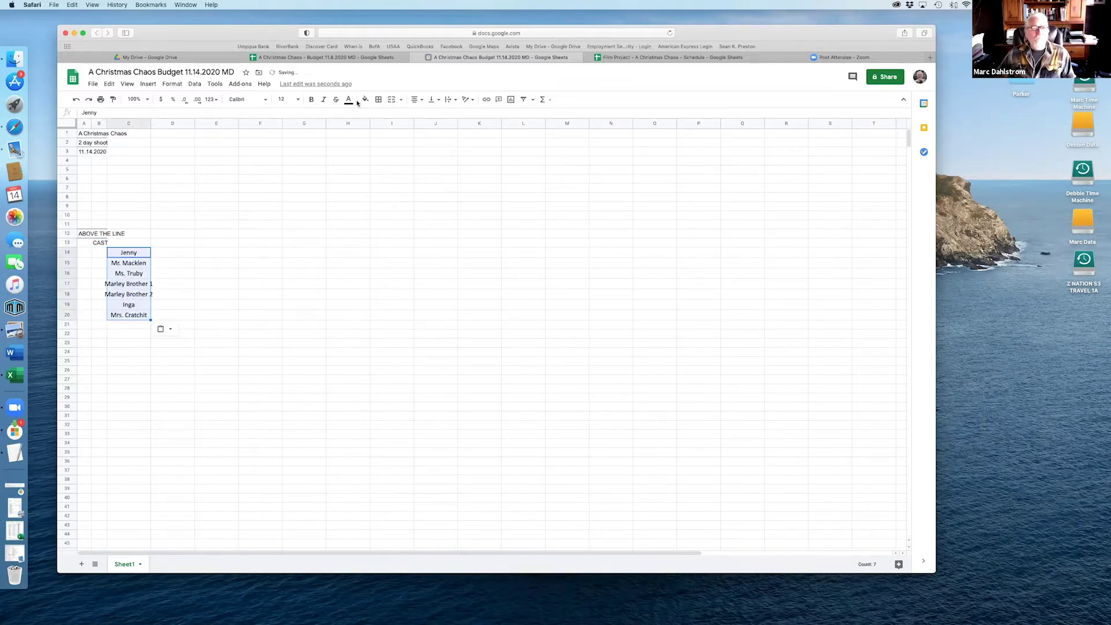
# Step: Left-align the cast names in C14:C20 and widen column C to fit the longest name
pyautogui.click(415, 100)
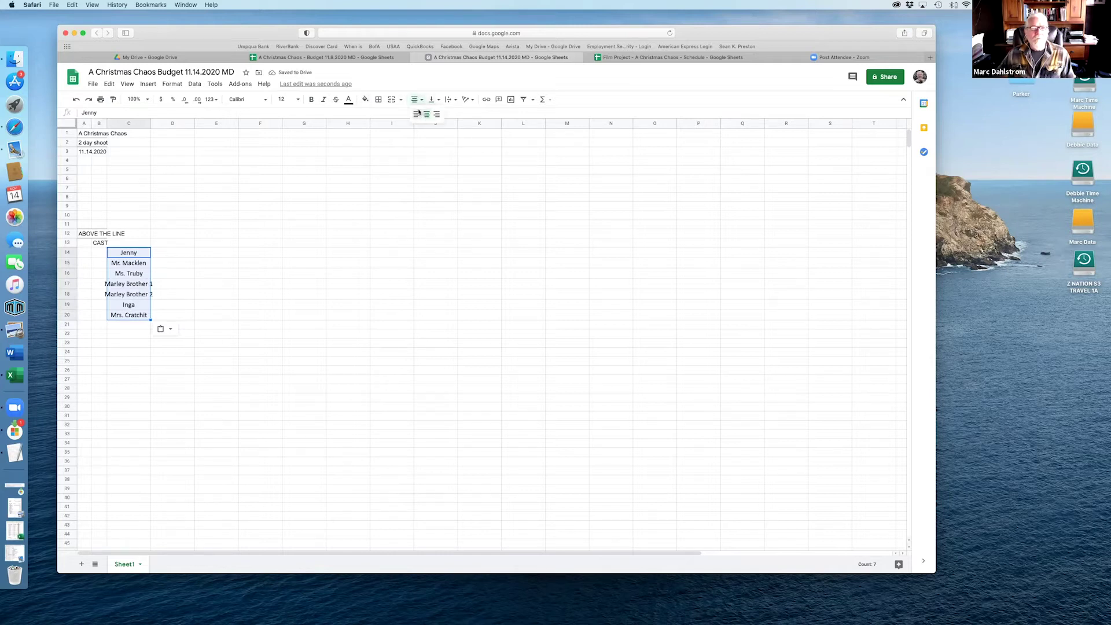
pyautogui.click(417, 114)
pyautogui.click(261, 254)
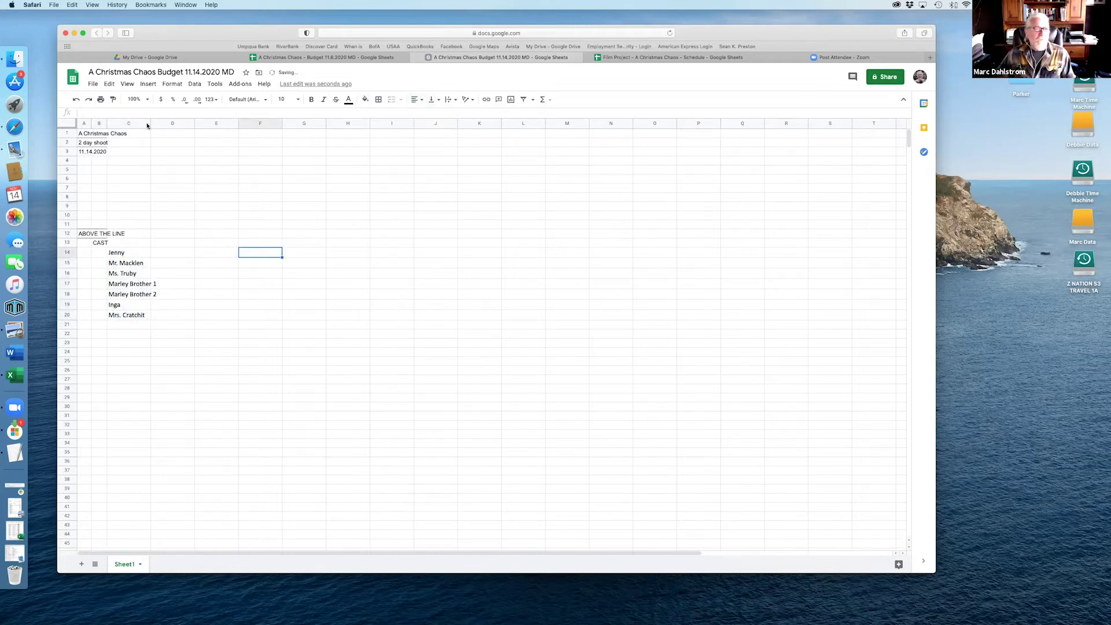
pyautogui.moveTo(150, 124); pyautogui.dragTo(171, 123)
pyautogui.click(227, 273)
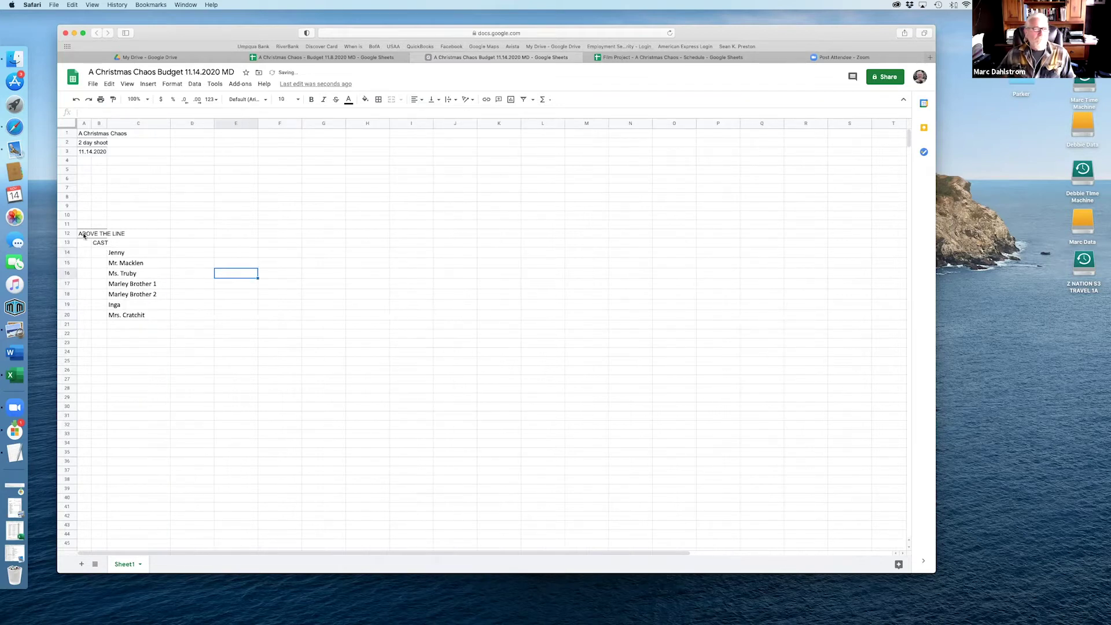
# Step: Narrow column D and enter 2, days and 200 for Jenny in D14 to F14
pyautogui.click(186, 255)
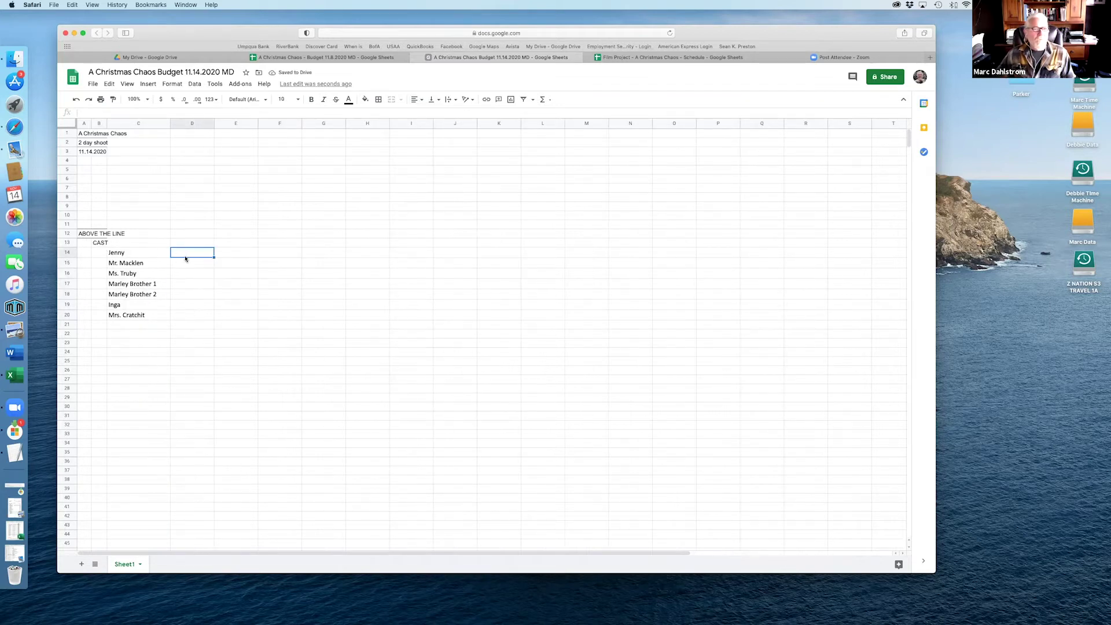
pyautogui.moveTo(214, 124); pyautogui.dragTo(197, 128)
pyautogui.write('2')
pyautogui.press('Tab')
pyautogui.write('days')
pyautogui.press('Tab')
pyautogui.write('200')
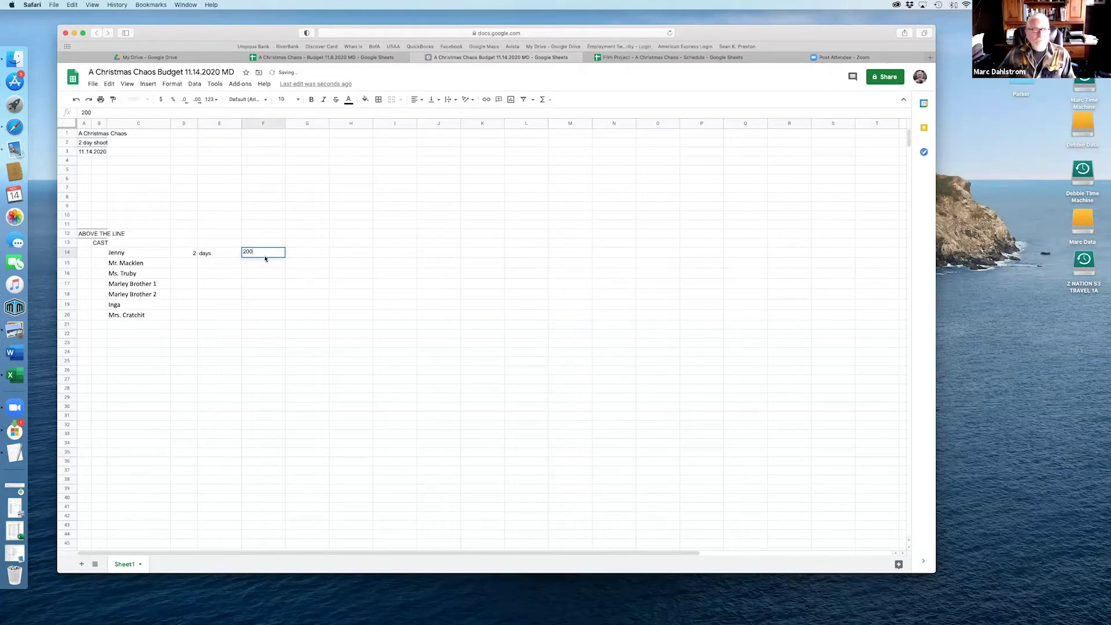
pyautogui.press('Tab')
# Step: Format Jenny's rate in F14 as currency
pyautogui.click(266, 254)
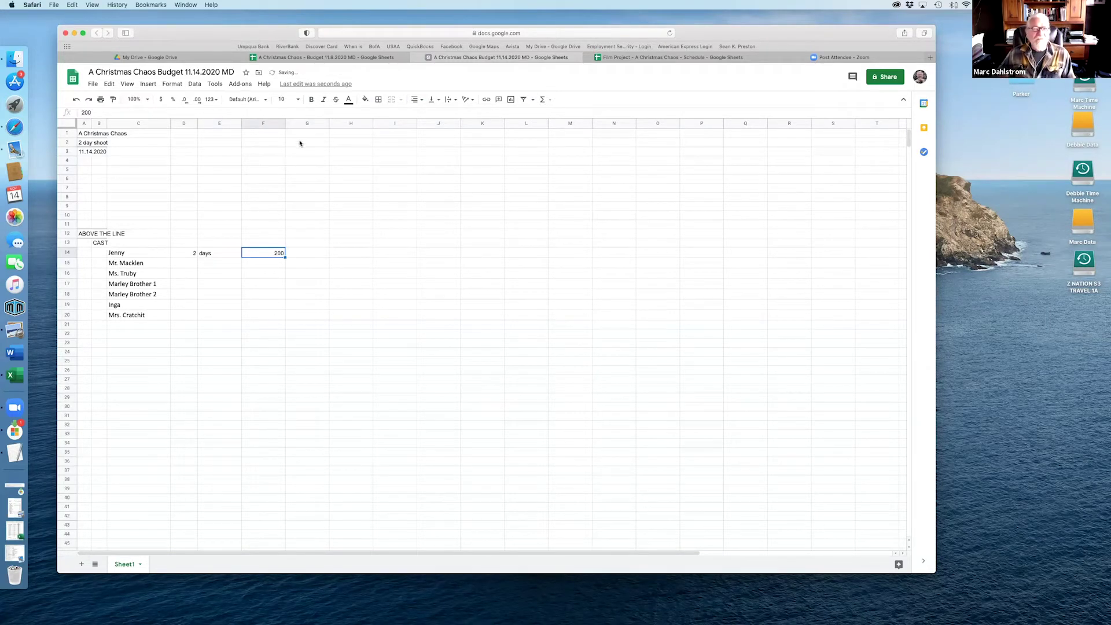
pyautogui.click(162, 100)
pyautogui.click(279, 276)
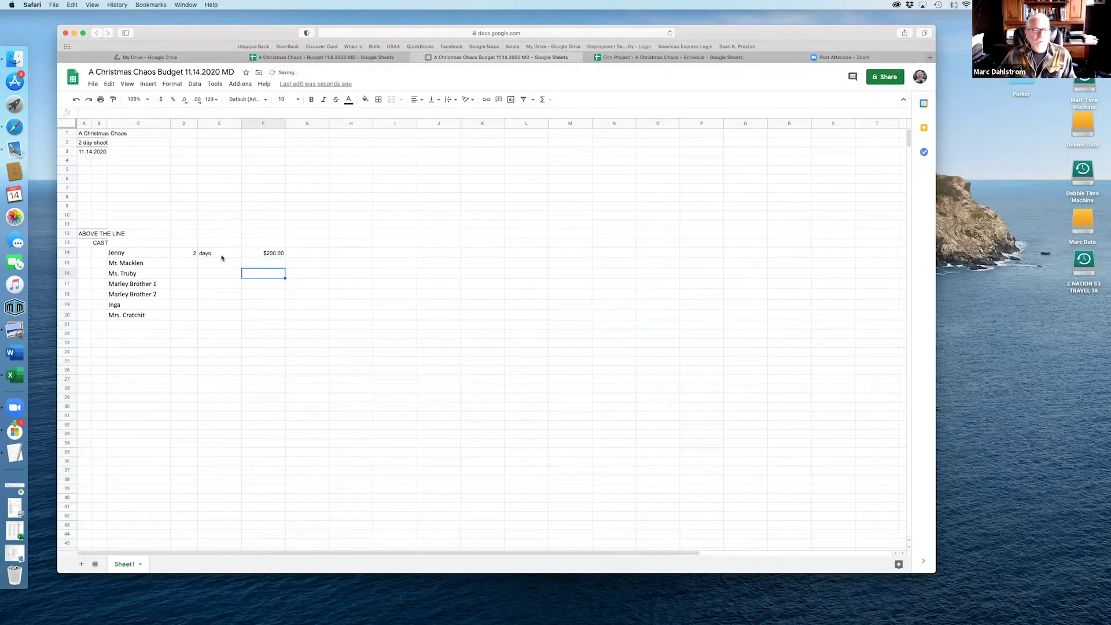
# Step: Calculate Jenny's total in G14 with =D14*F14, and narrow columns E through G
pyautogui.click(305, 254)
pyautogui.write('=')
pyautogui.click(185, 258)
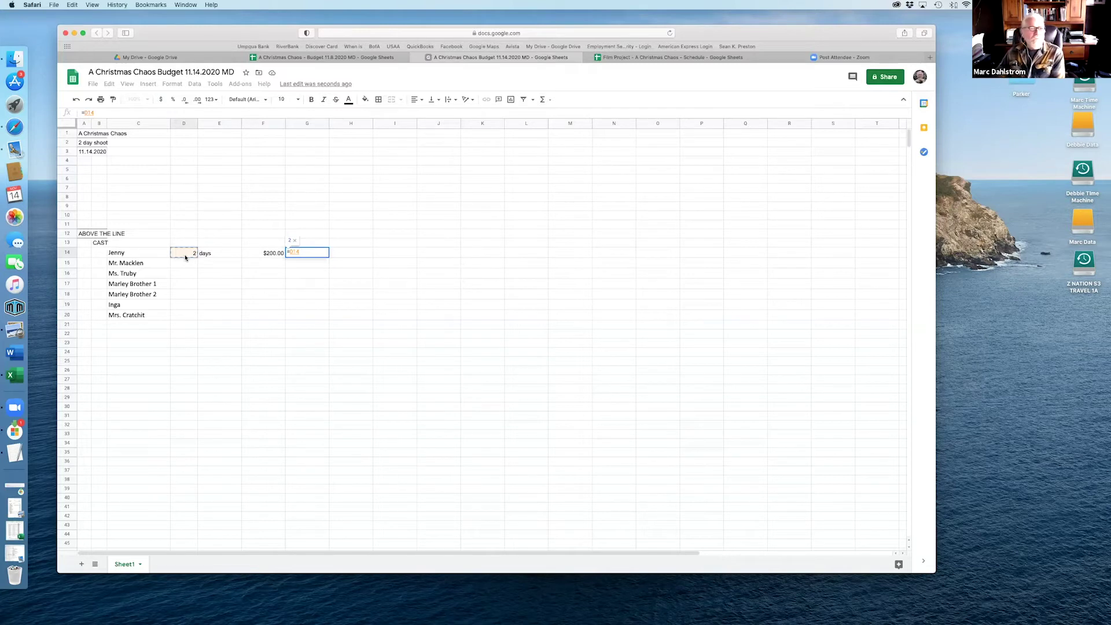
pyautogui.write('*')
pyautogui.click(271, 256)
pyautogui.write('*')
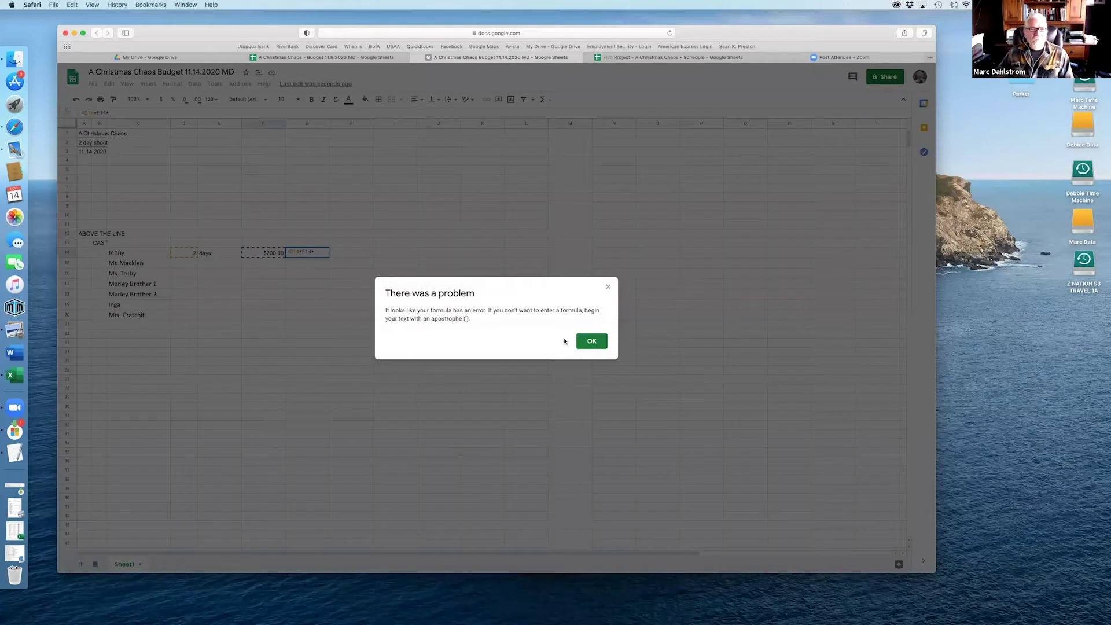
pyautogui.click(592, 342)
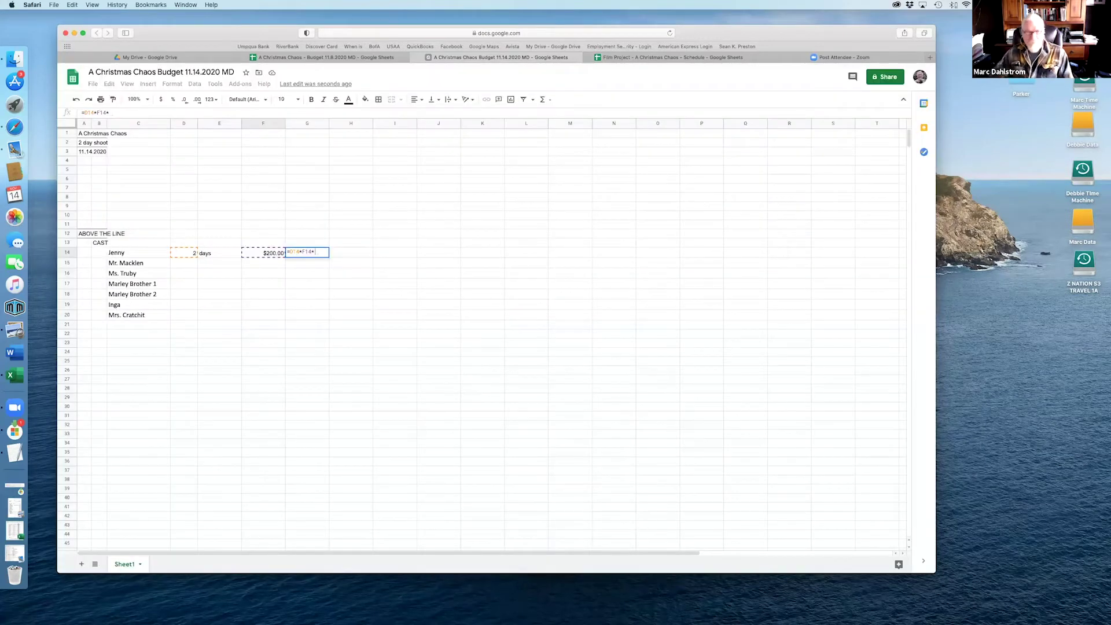
pyautogui.press('BackSpace')
pyautogui.press('Return')
pyautogui.click(324, 285)
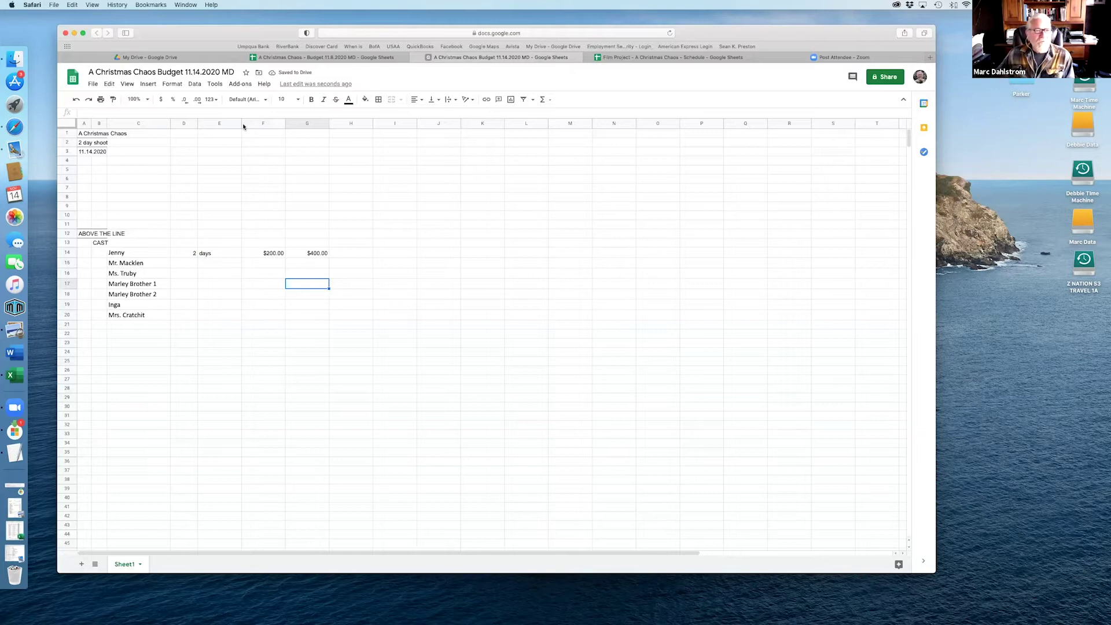
pyautogui.moveTo(240, 123); pyautogui.dragTo(285, 126)
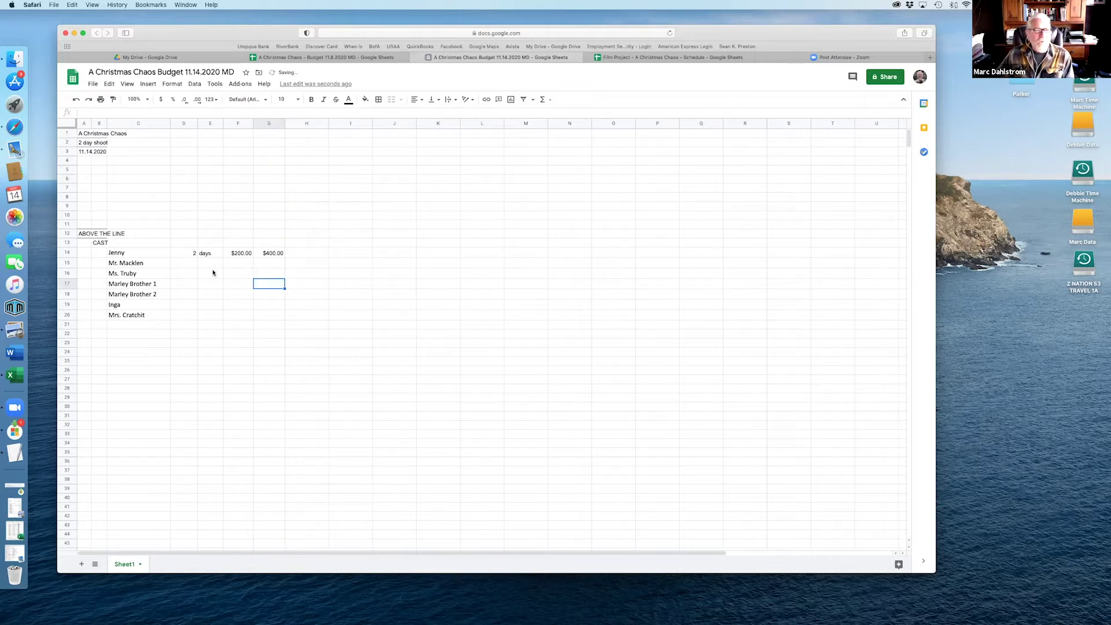
# Step: Copy Jenny's values and formula from D14:G14 to the other cast rows in D15:G20
pyautogui.click(188, 256)
pyautogui.moveTo(189, 257); pyautogui.dragTo(257, 259)
pyautogui.press('super+c')
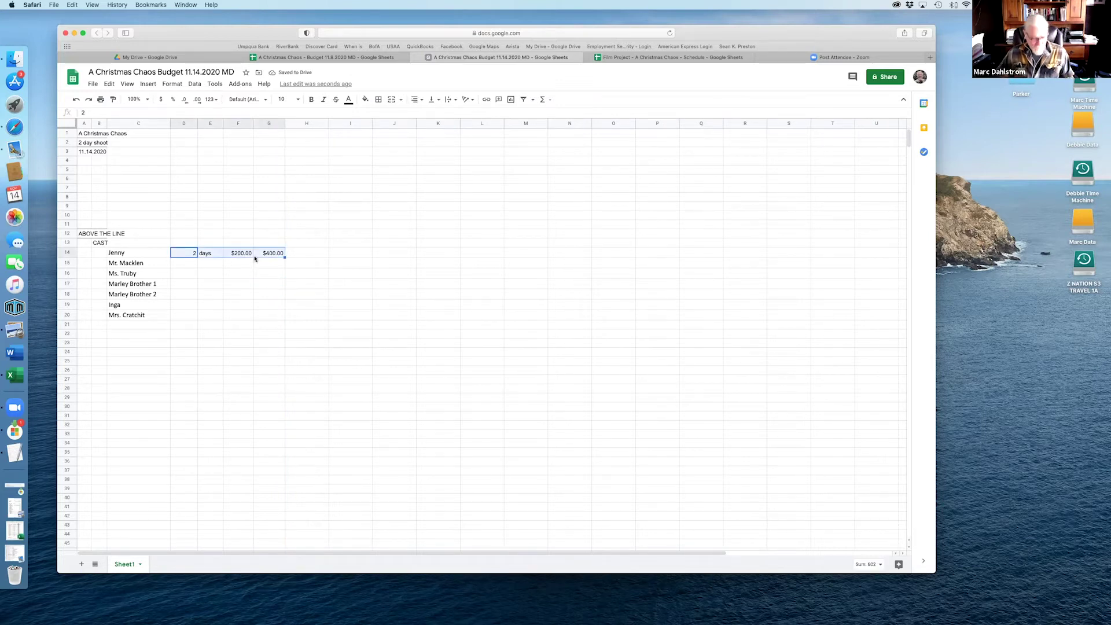
pyautogui.moveTo(189, 264); pyautogui.dragTo(265, 318)
pyautogui.press('super+v')
pyautogui.click(272, 316)
# Step: Set Mr. Macklen's daily rate in F15 to 50
pyautogui.click(186, 265)
pyautogui.press('Left')
pyautogui.press('Right')
pyautogui.press('Right')
pyautogui.press('Right')
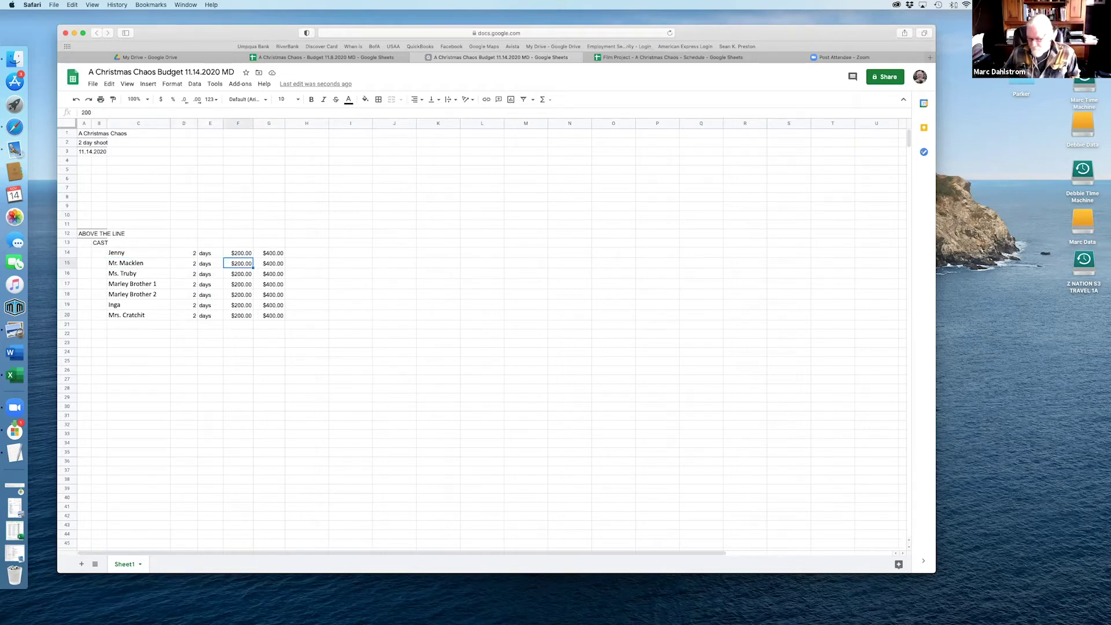
pyautogui.write('52')
pyautogui.press('BackSpace')
pyautogui.write('0')
pyautogui.press('Return')
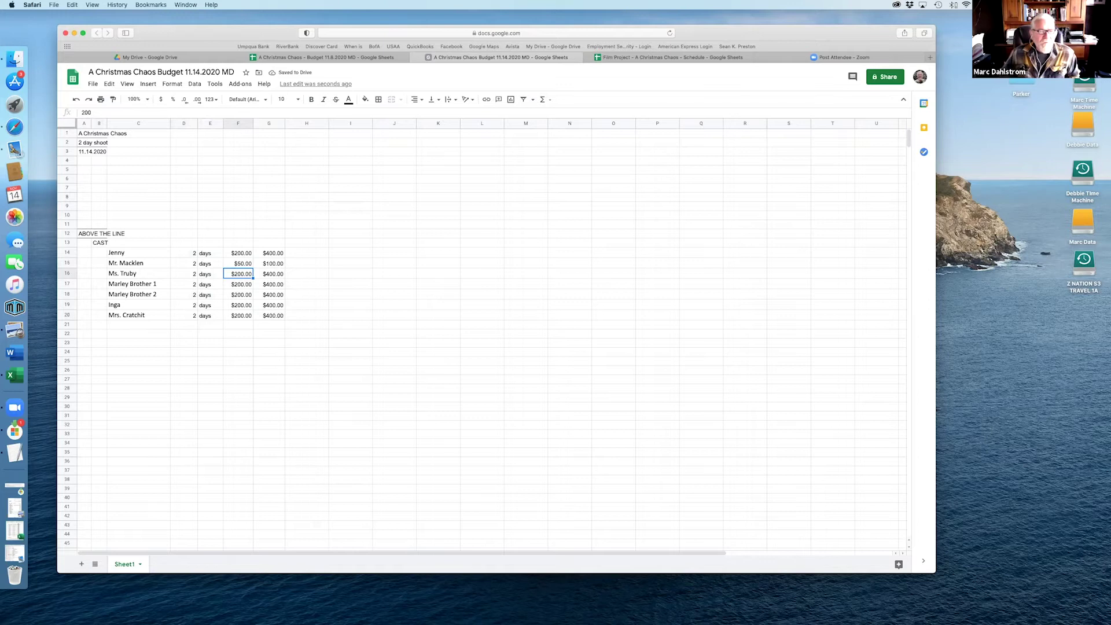
# Step: Set Ms. Truby's daily rate in F16 to 100
pyautogui.press('Up')
pyautogui.press('Left')
pyautogui.press('Left')
pyautogui.press('Left')
pyautogui.press('Down')
pyautogui.press('Left')
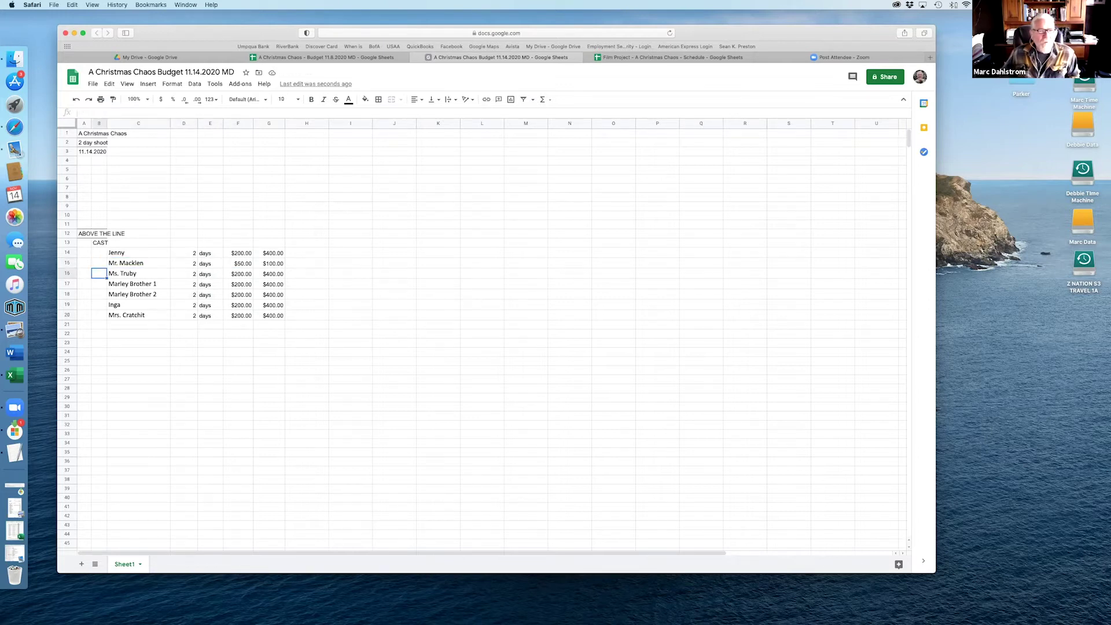
pyautogui.press('Right')
pyautogui.press('Right')
pyautogui.press('Right')
pyautogui.press('Right')
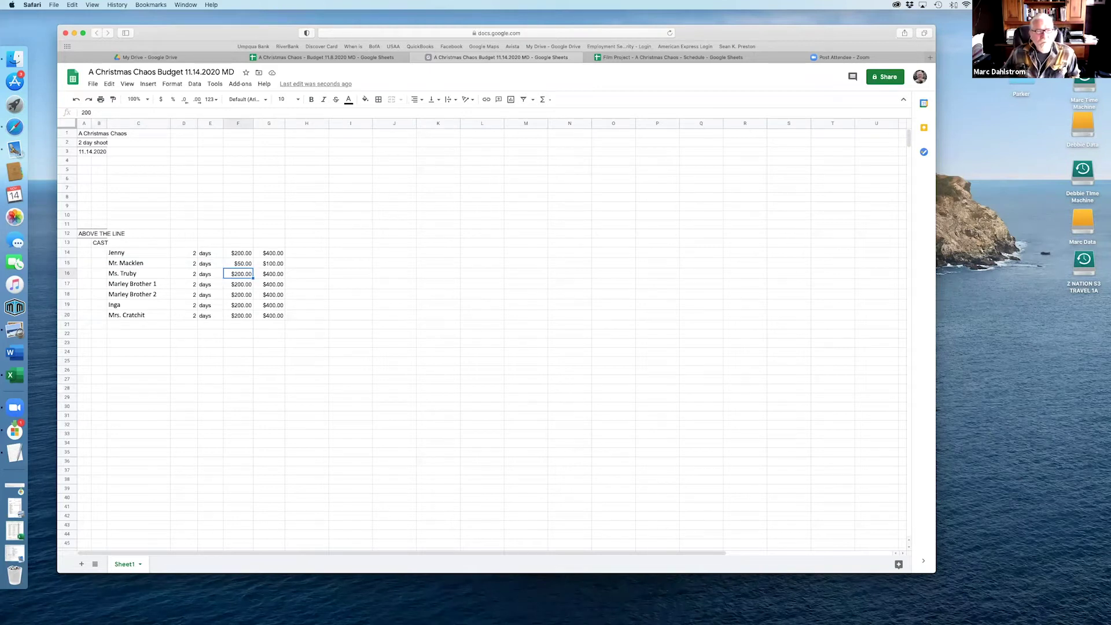
pyautogui.write('100')
pyautogui.press('Return')
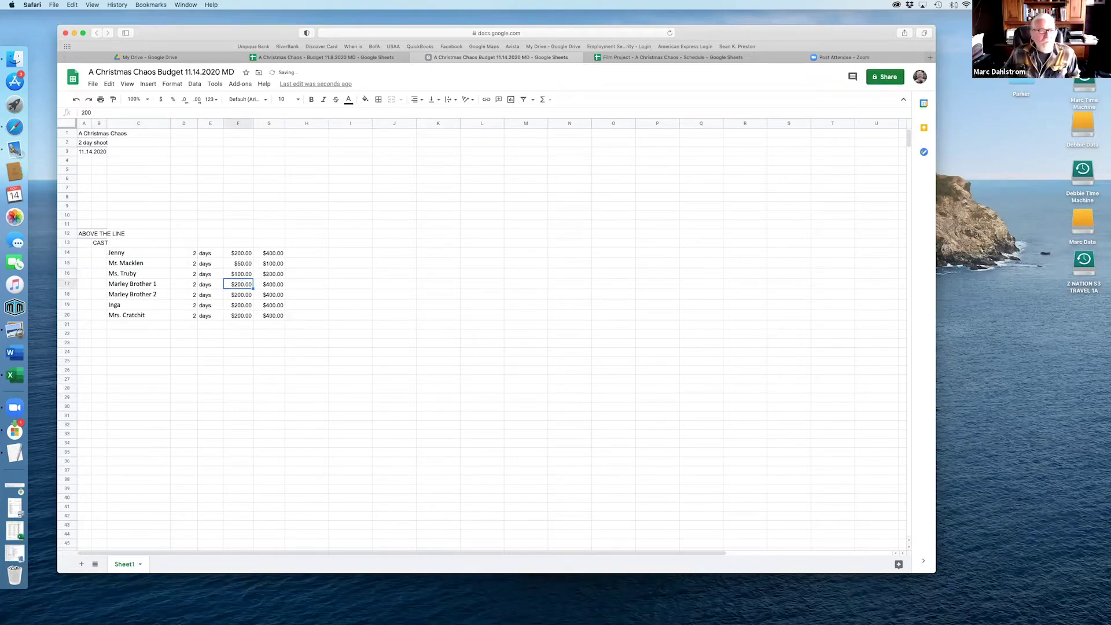
# Step: Set the daily rates in F17:F19 to 150 for both Marley Brothers and 50 for Inga
pyautogui.press('Left')
pyautogui.press('Left')
pyautogui.press('Right')
pyautogui.press('Right')
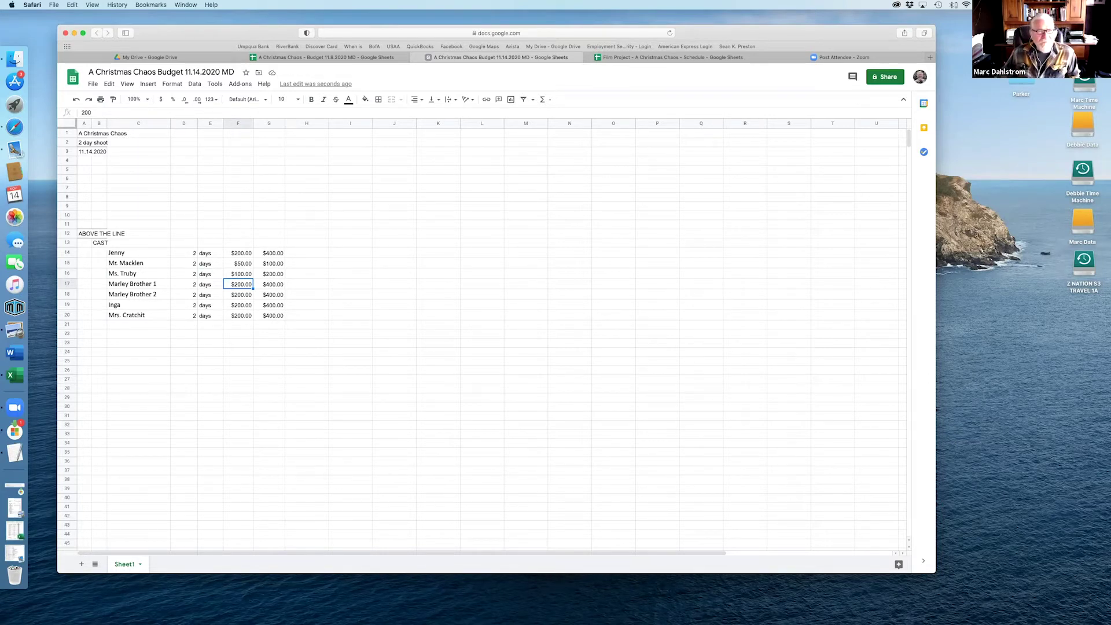
pyautogui.write('150')
pyautogui.press('Return')
pyautogui.write('15')
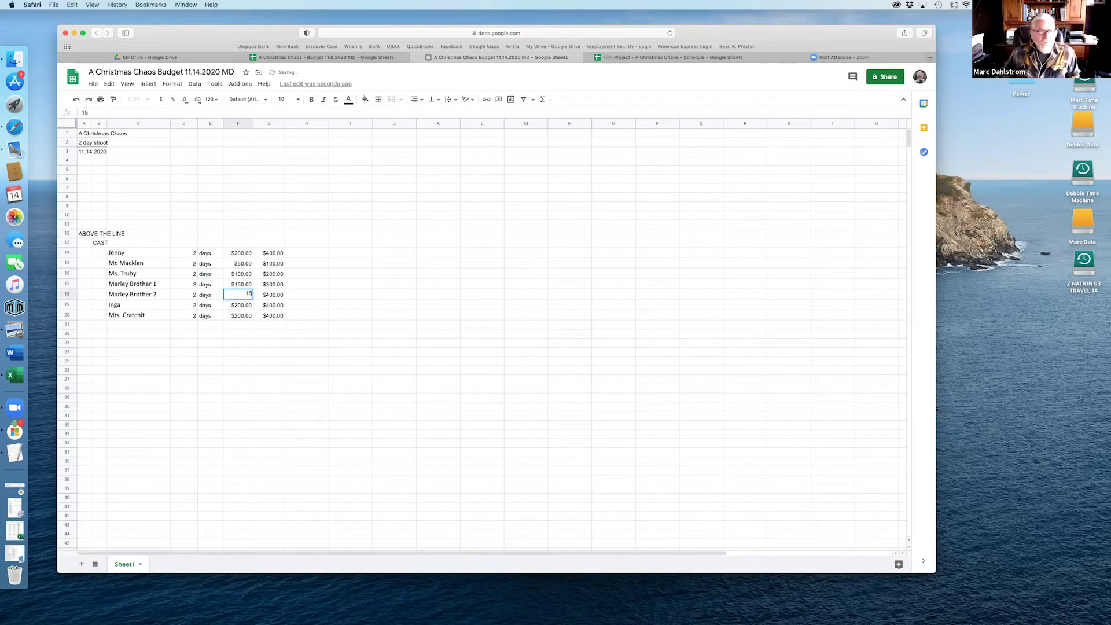
pyautogui.press('Return')
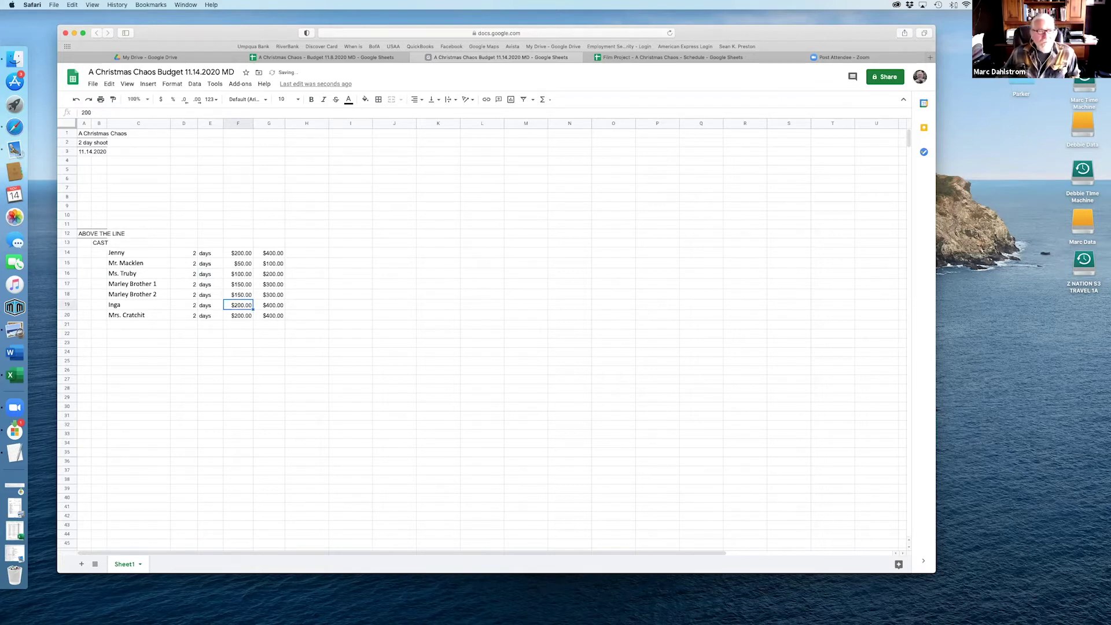
pyautogui.write('50')
pyautogui.press('Return')
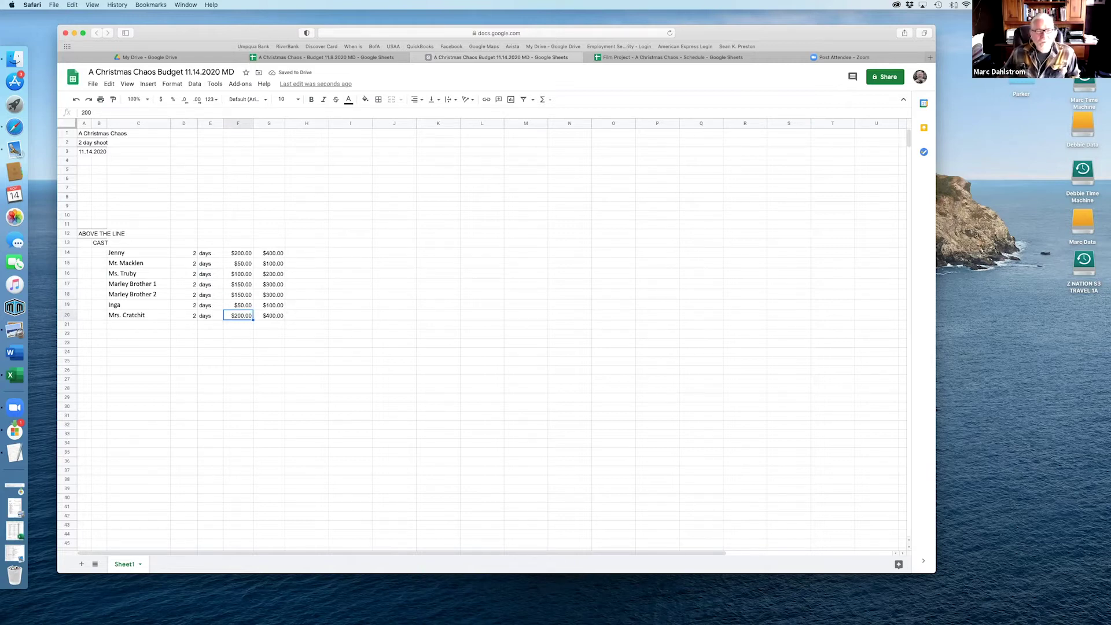
pyautogui.press('Left')
pyautogui.press('Left')
pyautogui.press('Left')
pyautogui.press('Right')
pyautogui.press('Right')
pyautogui.press('Right')
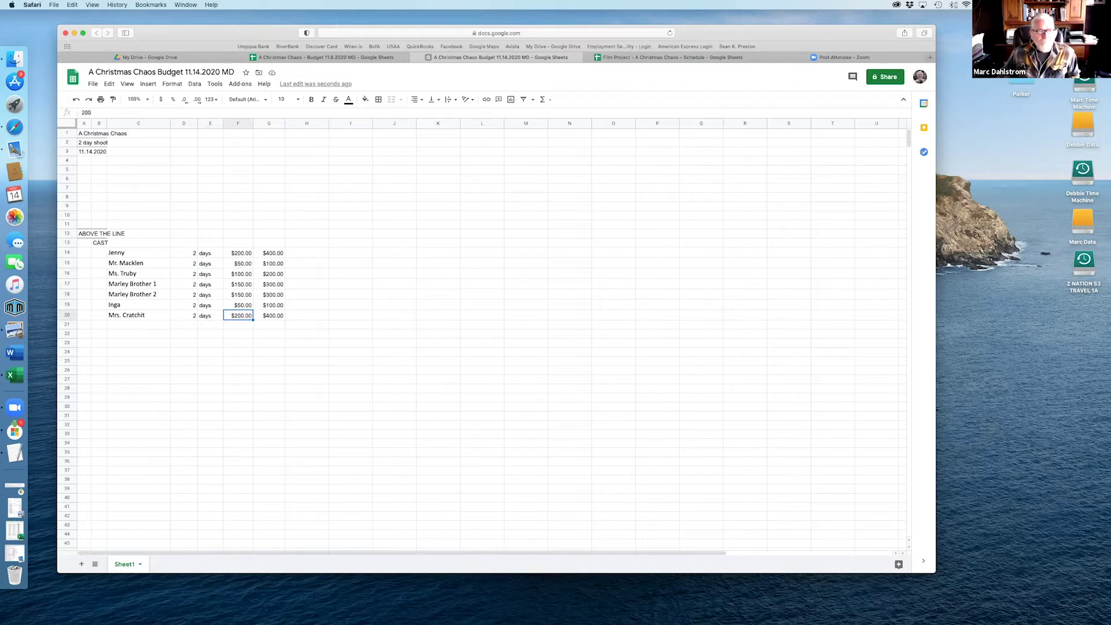
pyautogui.press('Right')
pyautogui.press('Left')
pyautogui.press('Left')
pyautogui.press('Left')
pyautogui.press('Right')
pyautogui.press('Right')
pyautogui.press('Left')
pyautogui.press('Left')
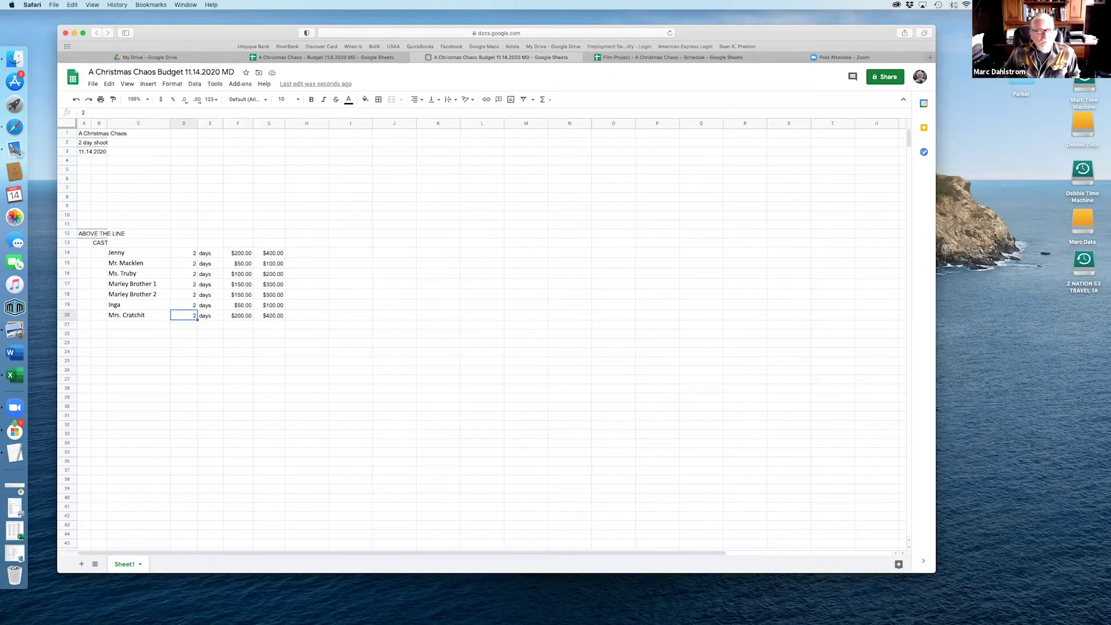
pyautogui.press('Right')
pyautogui.press('Right')
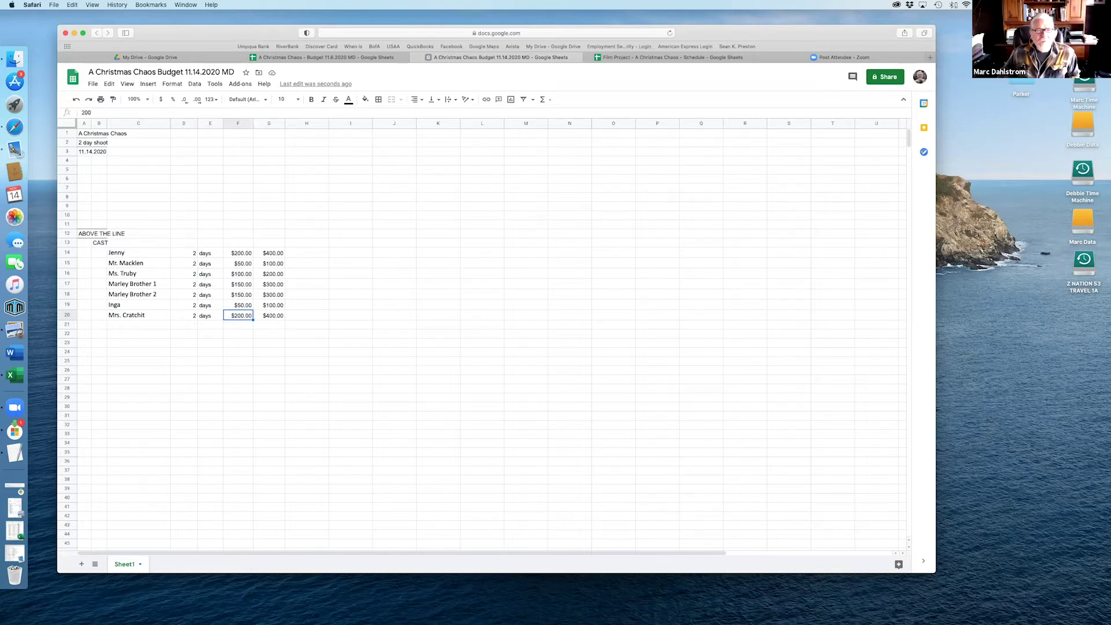
pyautogui.press('Right')
pyautogui.press('Left')
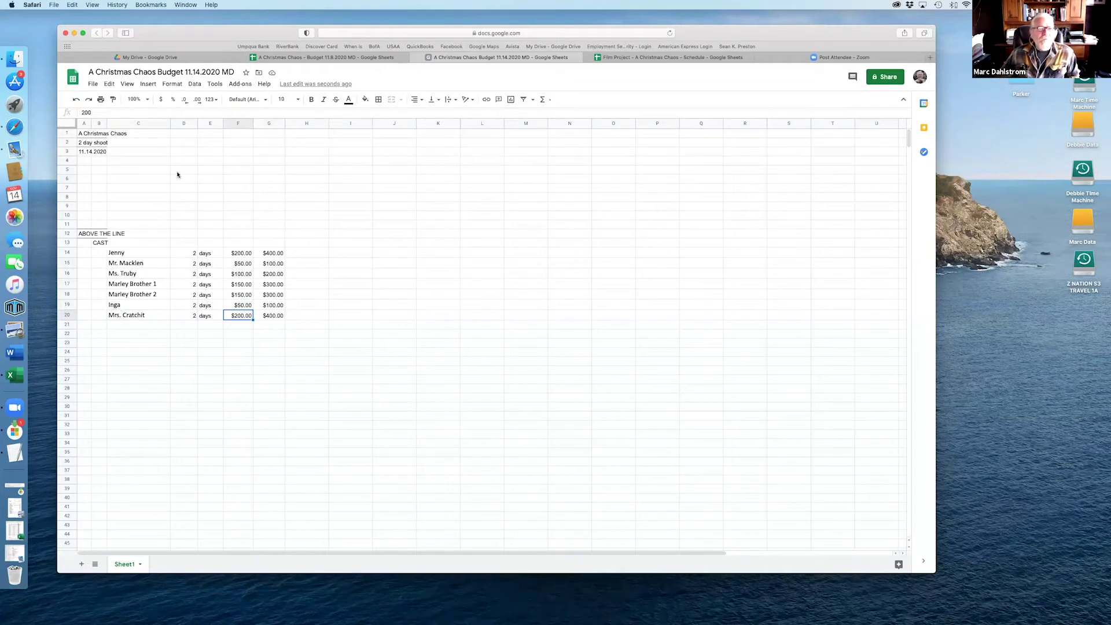
# Step: Center the day counts in D14:D20 and adjust the widths of columns D through G
pyautogui.moveTo(194, 253); pyautogui.dragTo(193, 315)
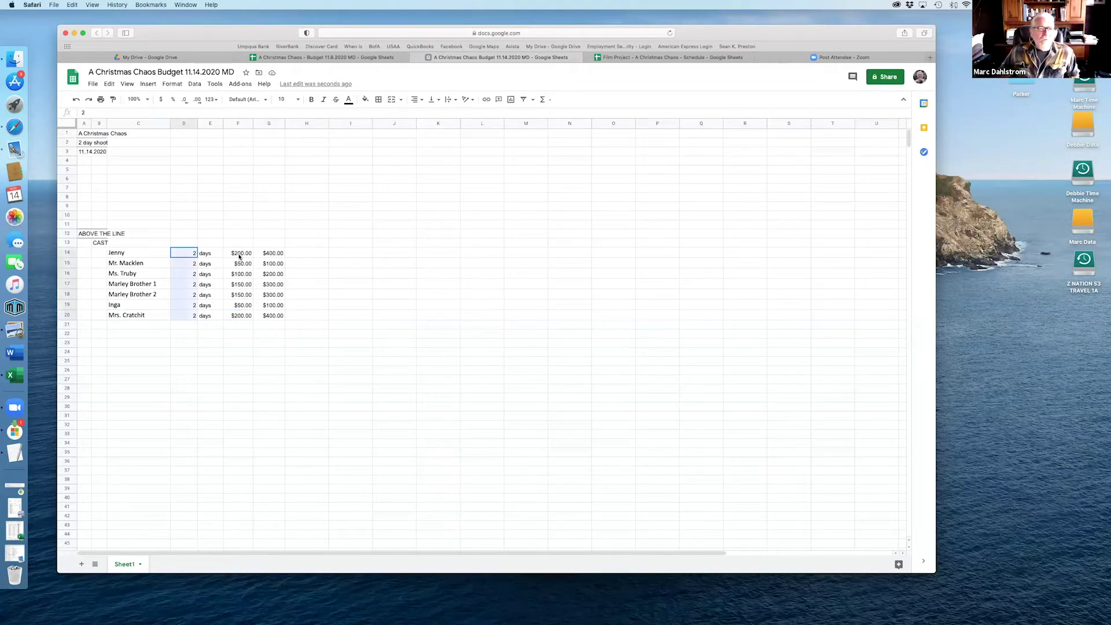
pyautogui.click(415, 100)
pyautogui.click(427, 120)
pyautogui.click(372, 189)
pyautogui.moveTo(197, 124); pyautogui.dragTo(285, 123)
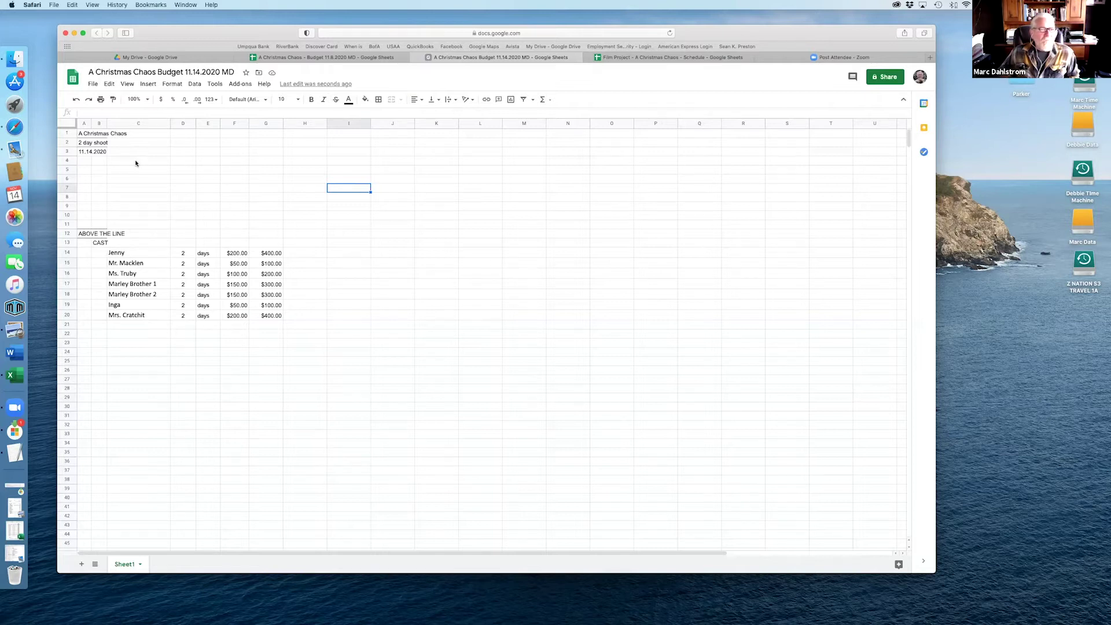
# Step: Add the label Total in C22 below the cast list
pyautogui.click(95, 144)
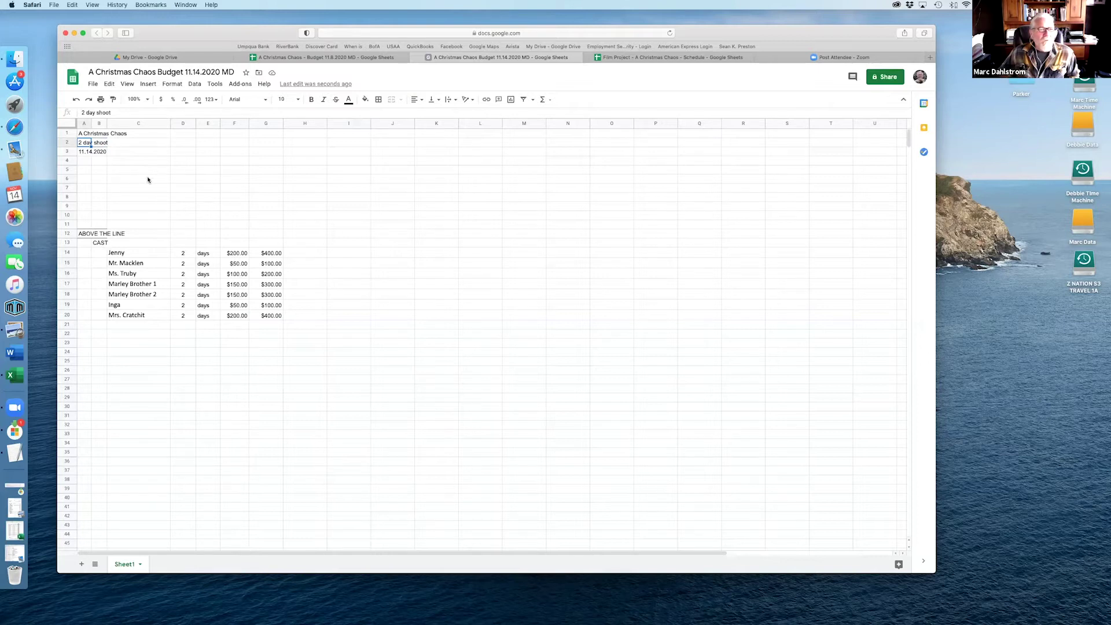
pyautogui.click(349, 335)
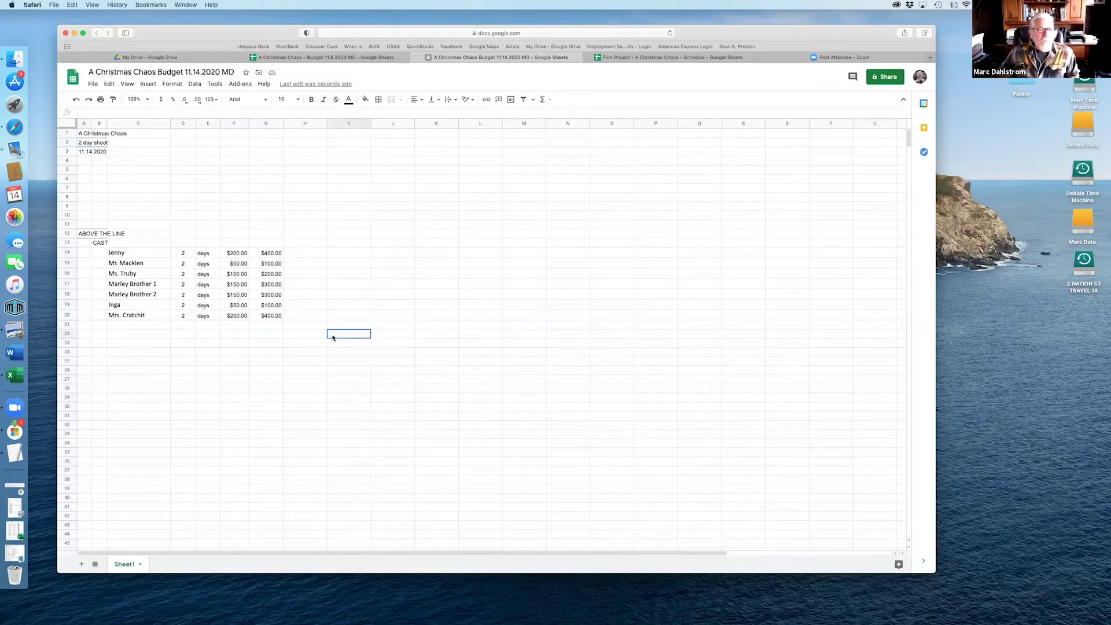
pyautogui.click(116, 335)
pyautogui.write('Total')
pyautogui.press('Tab')
pyautogui.press('Tab')
pyautogui.press('Tab')
pyautogui.press('Tab')
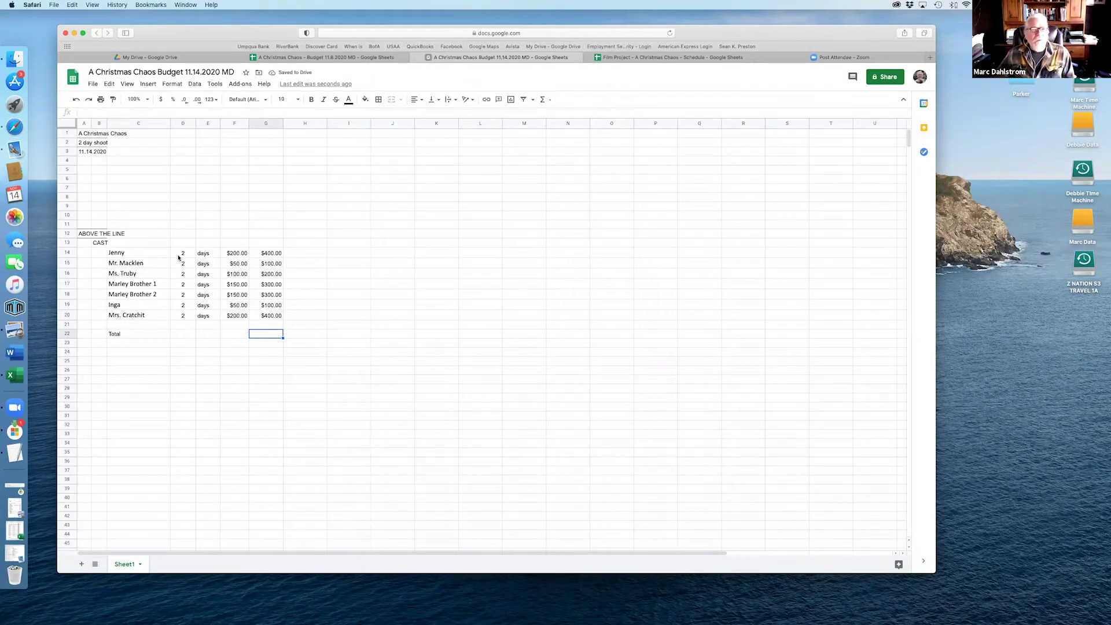
# Step: Move the Total label from C22 to B21, directly under the cast rows
pyautogui.click(118, 336)
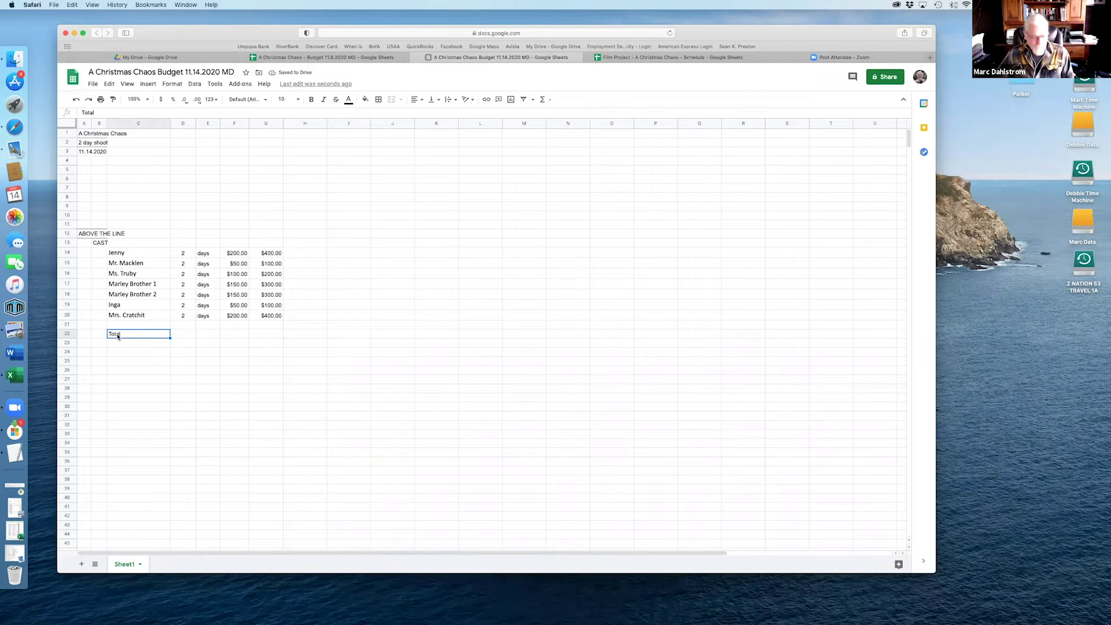
pyautogui.press('super+c')
pyautogui.moveTo(119, 339); pyautogui.dragTo(98, 325)
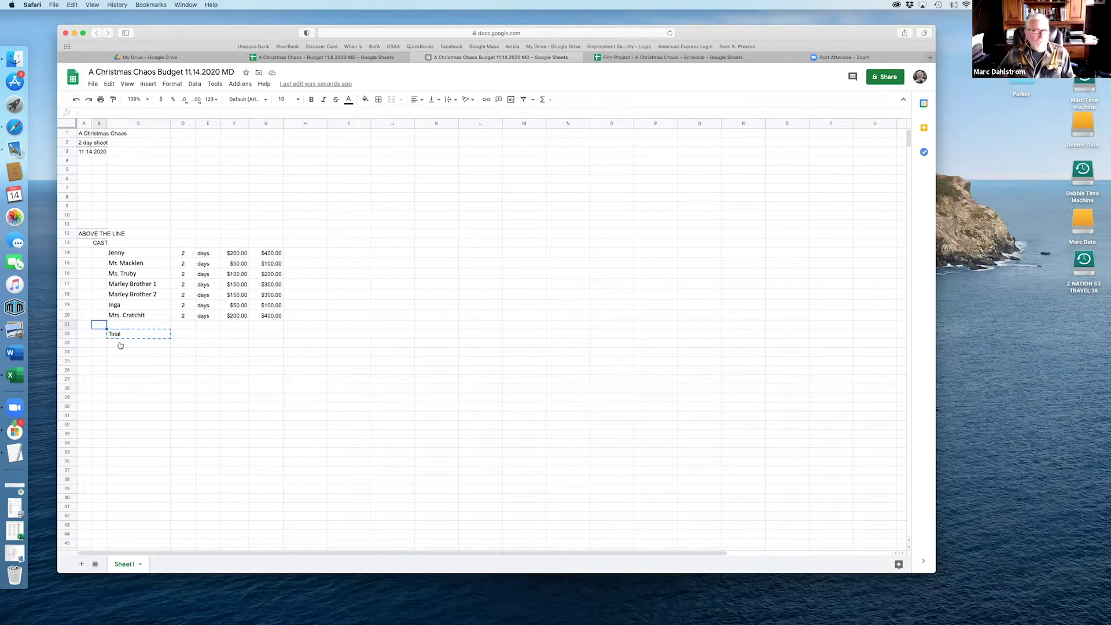
# Step: Sum the cast members' totals from G14:G20 in G21 with the SUM function
pyautogui.click(266, 326)
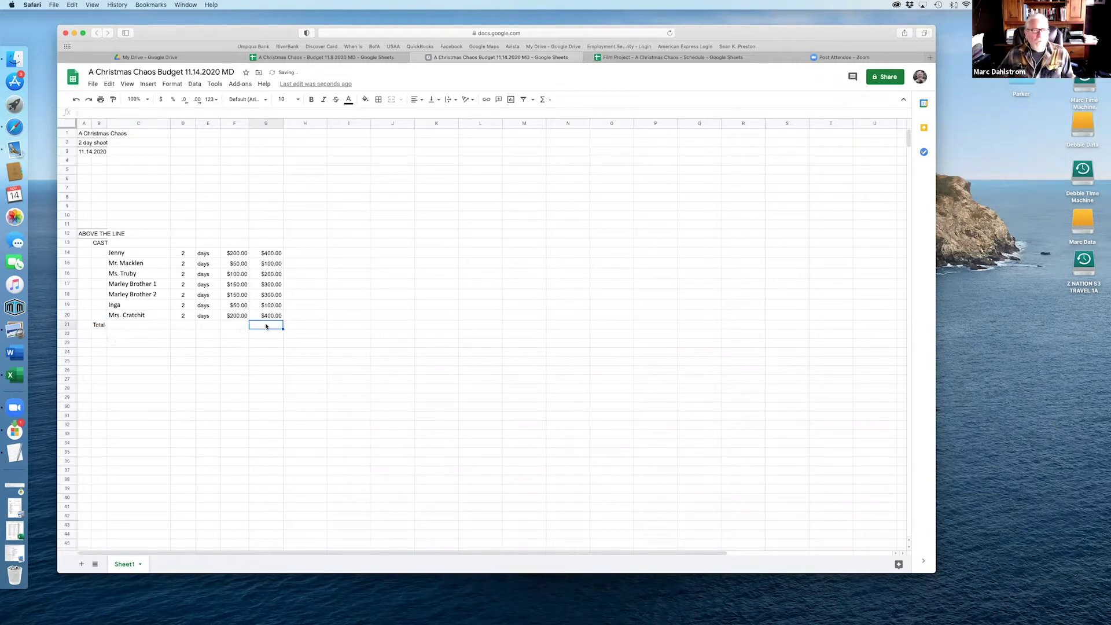
pyautogui.click(543, 100)
pyautogui.click(547, 114)
pyautogui.click(271, 253)
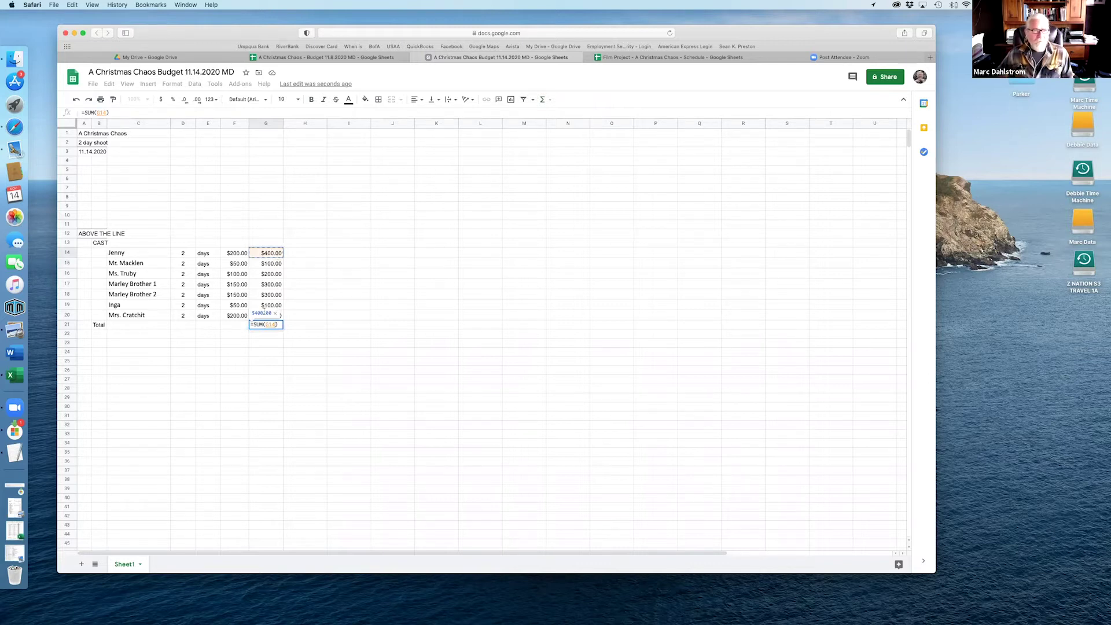
pyautogui.keyDown('shift'); pyautogui.click(282, 315); pyautogui.keyUp('shift')
pyautogui.press('Return')
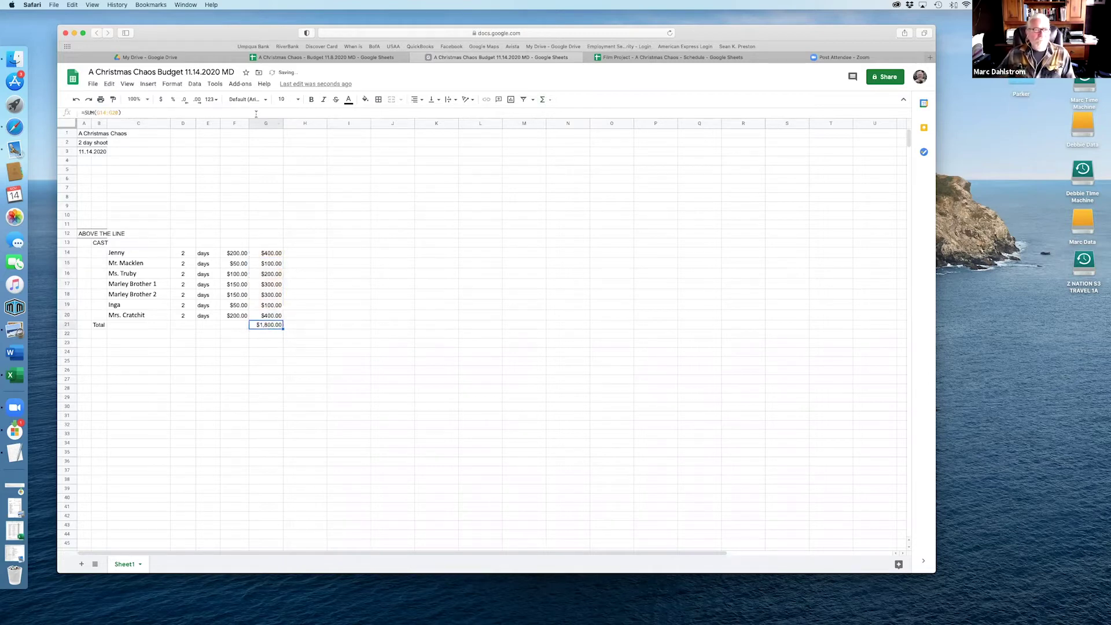
pyautogui.press('Down')
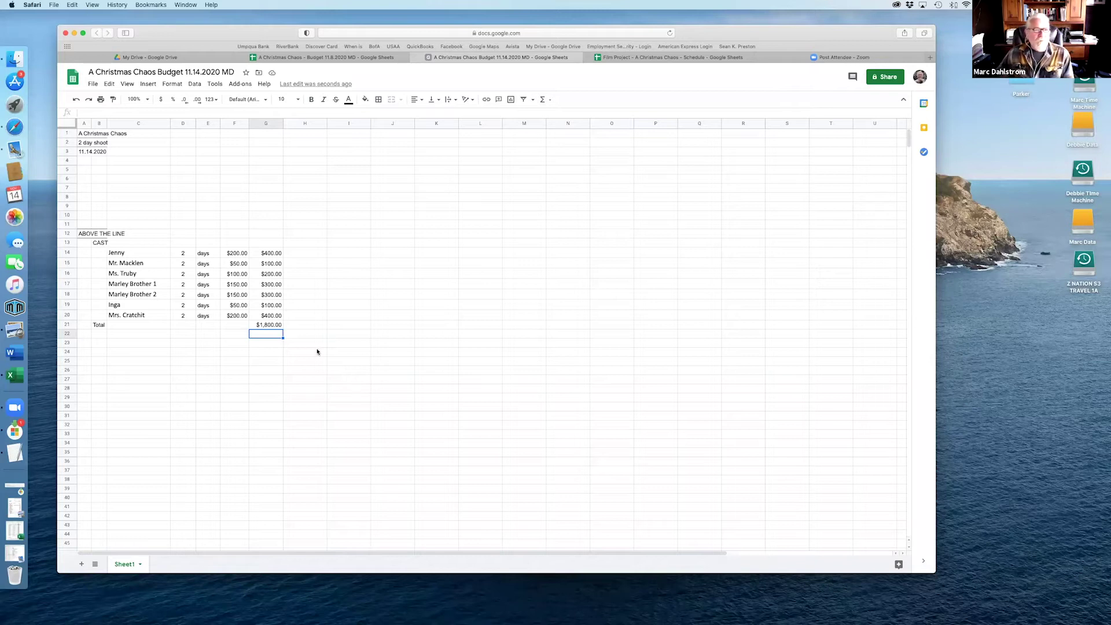
# Step: Insert 15 blank rows above the CAST heading to make room for other Above the Line sections
pyautogui.click(67, 243)
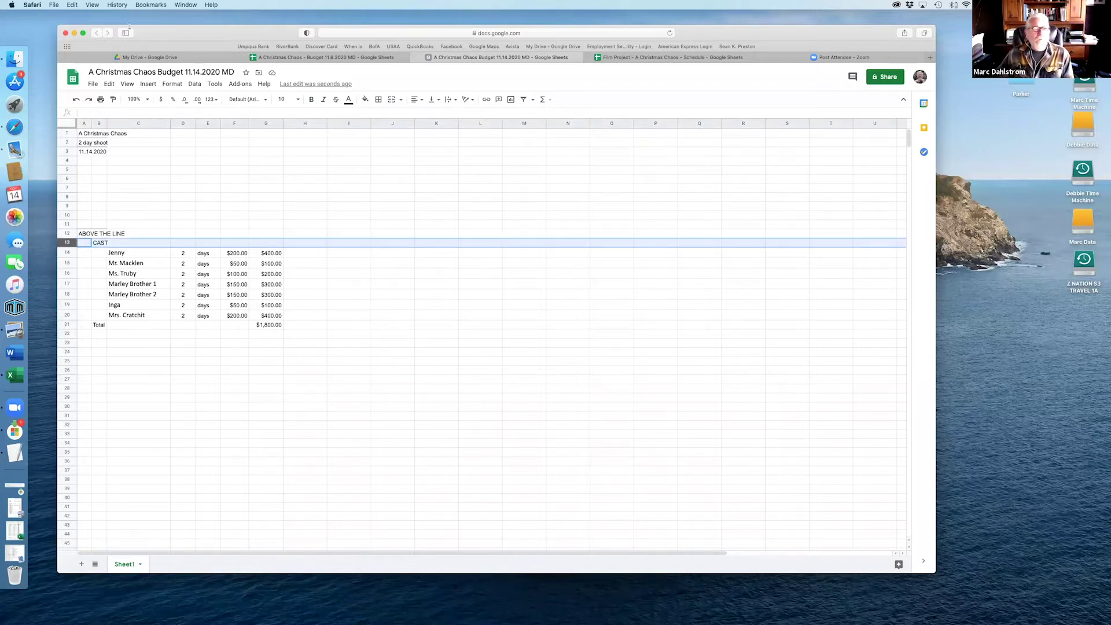
pyautogui.click(148, 85)
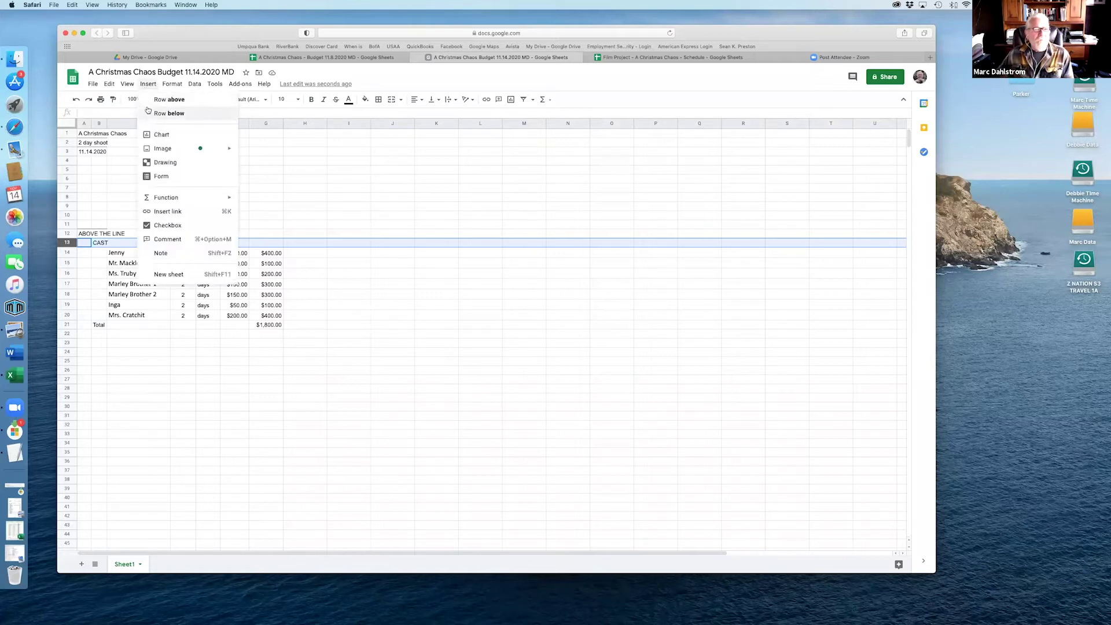
pyautogui.click(155, 100)
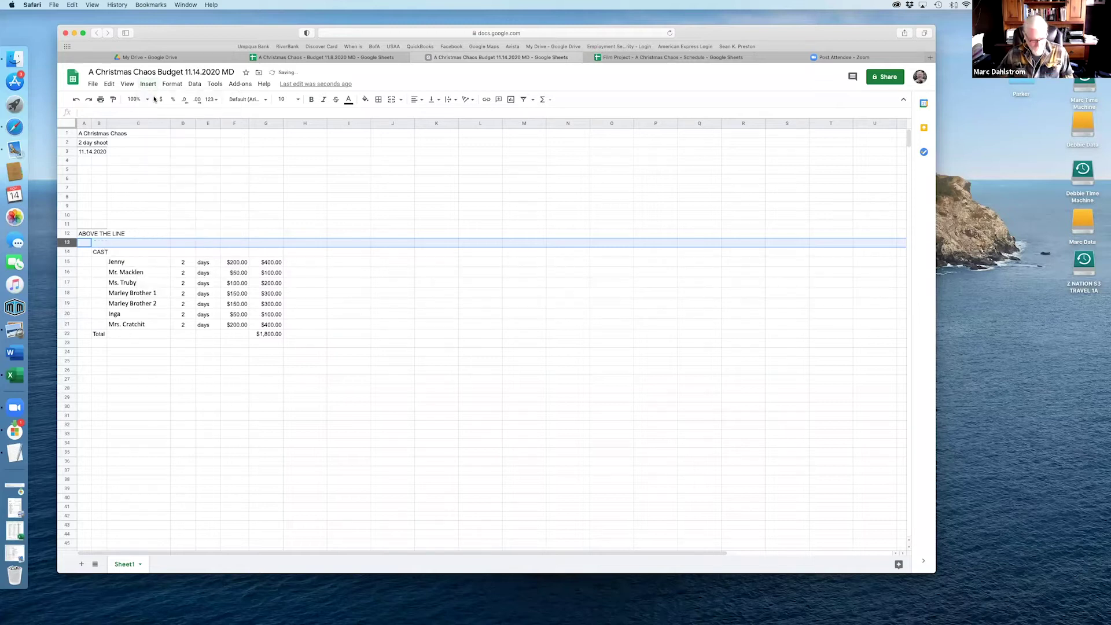
pyautogui.press('super+y')
pyautogui.press('super+y')
pyautogui.press('super+y')
pyautogui.press('super+y')
pyautogui.press('super+y')
pyautogui.press('super+y')
pyautogui.press('super+y')
pyautogui.press('super+y')
pyautogui.press('super+y')
pyautogui.press('super+y')
pyautogui.press('super+y')
pyautogui.press('super+y')
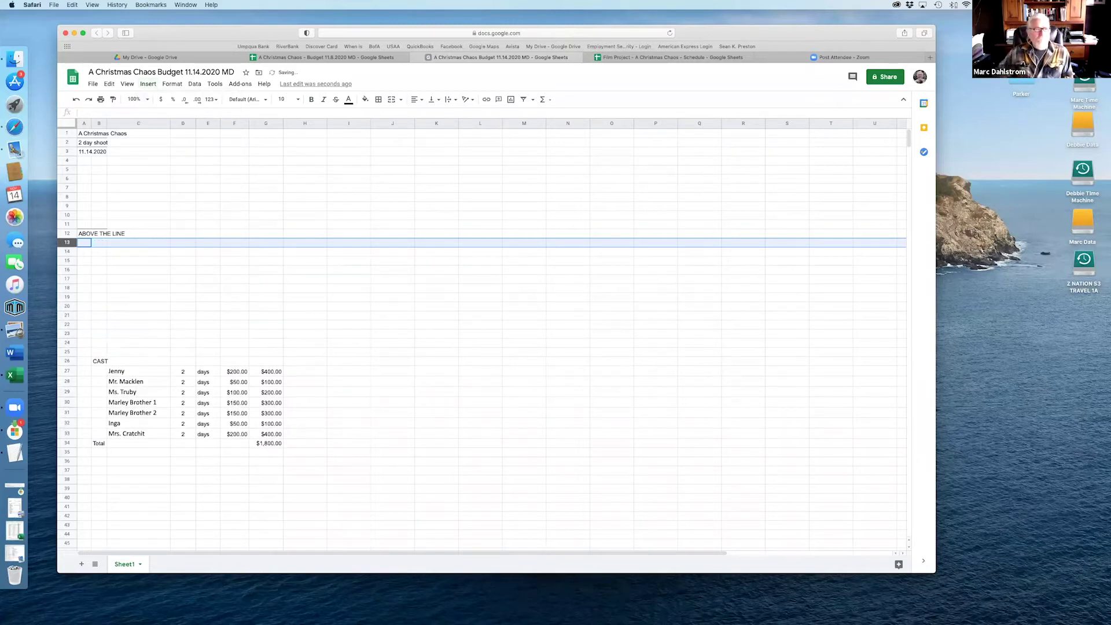
pyautogui.press('super+y')
pyautogui.press('super+y')
# Step: Enter the section heading SCRIPT in B14 under ABOVE THE LINE
pyautogui.click(99, 252)
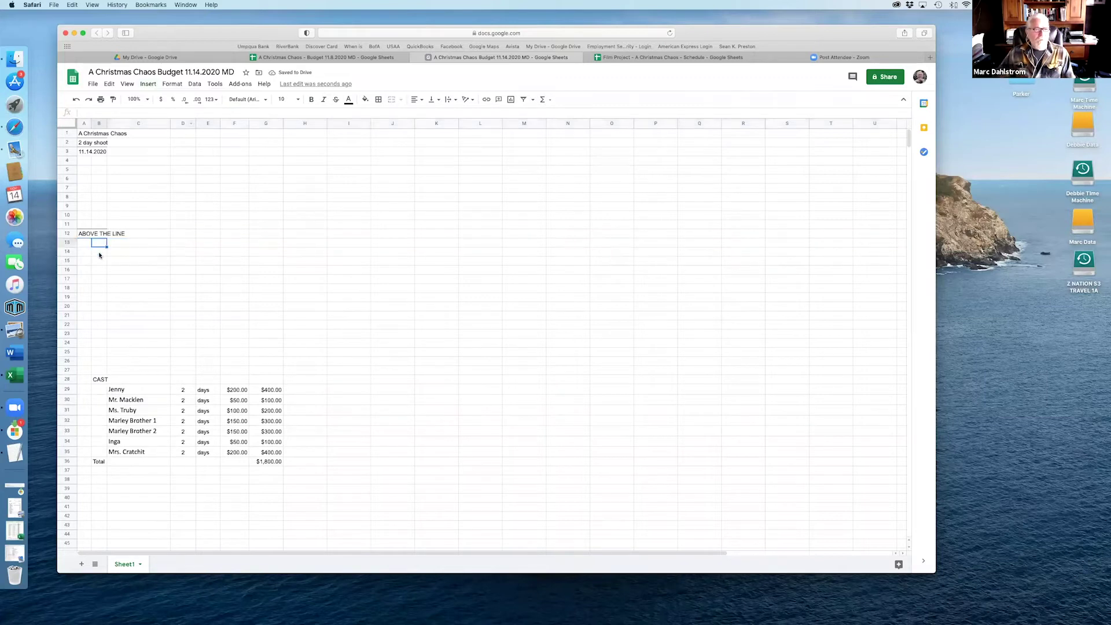
pyautogui.write('S')
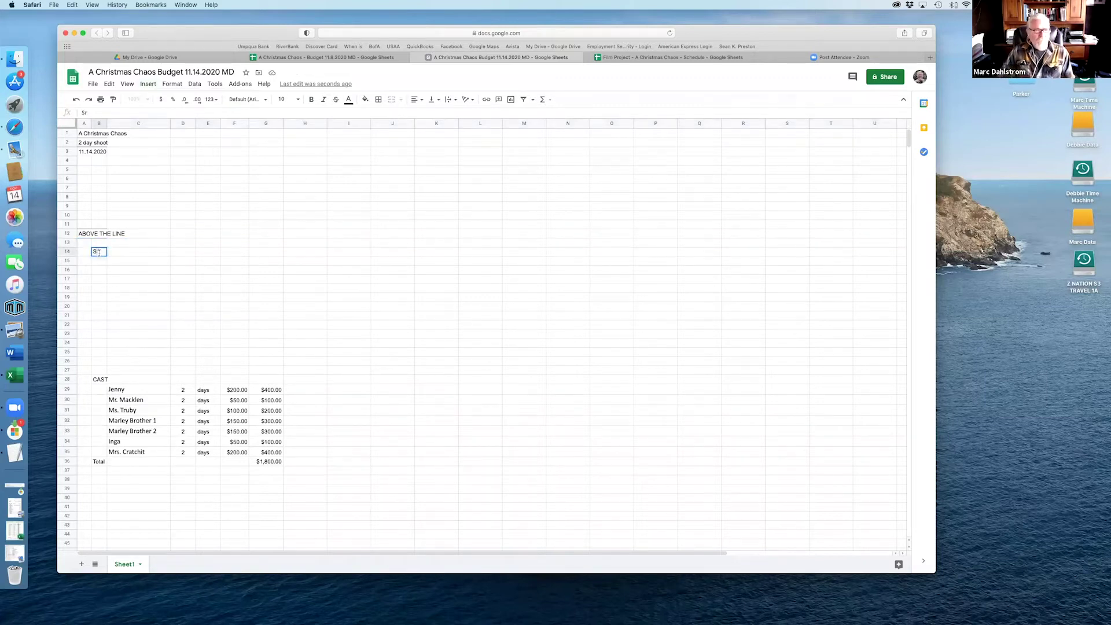
pyautogui.write('CRIPT')
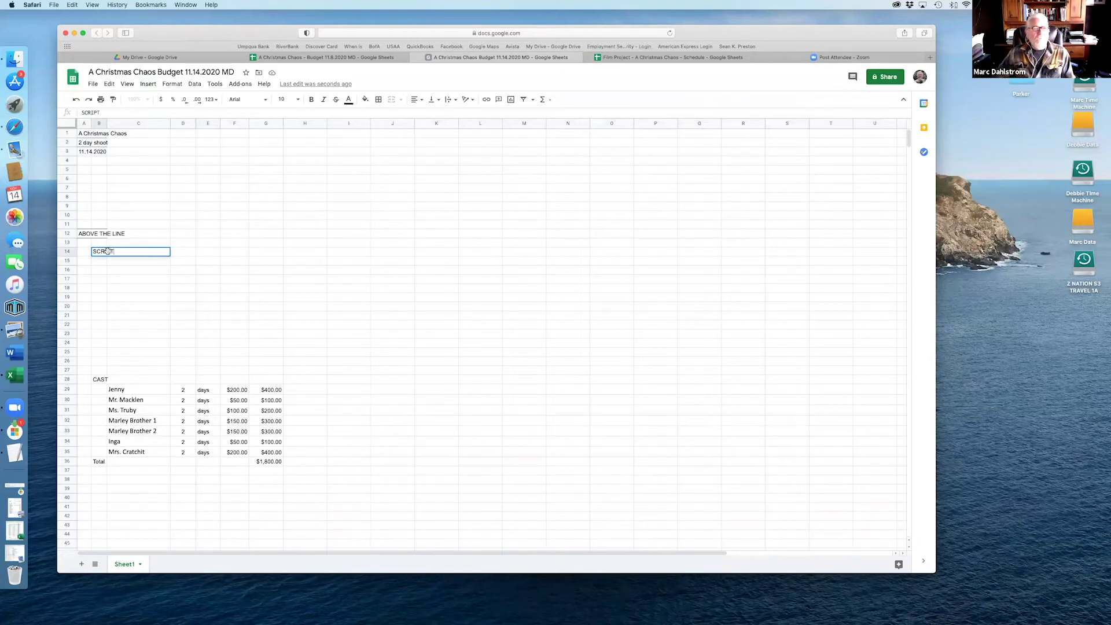
pyautogui.press('Tab')
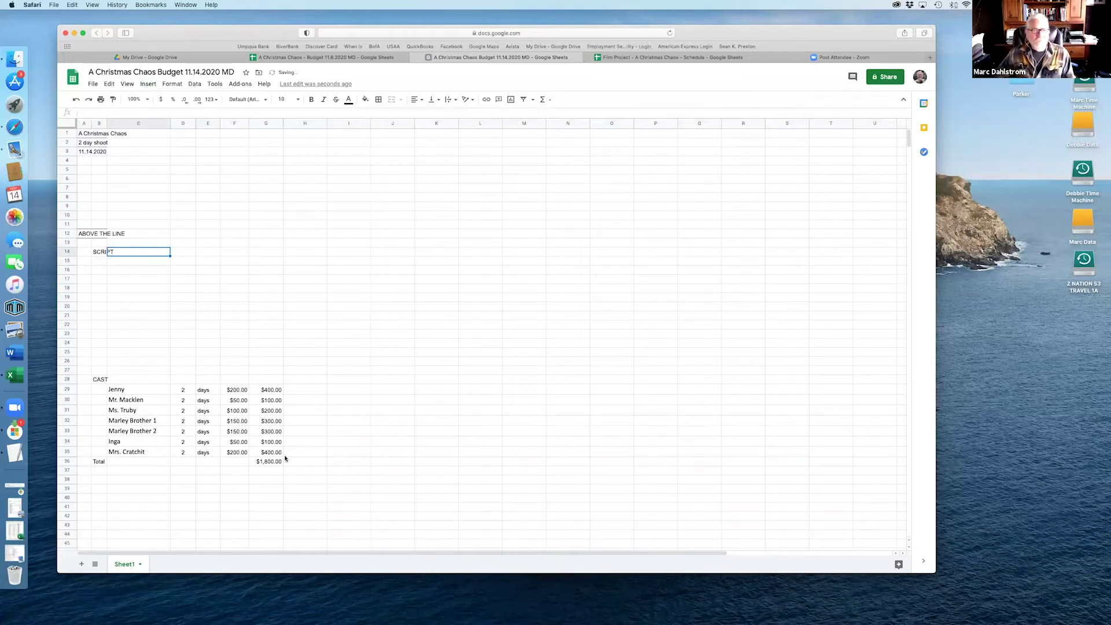
# Step: Copy the SCRIPT section in rows 18 to 22 of the 11.8.2020 budget into the 11.14.2020 budget starting at row 14
pyautogui.hotkey('ctrl', 'shift', 'Tab')
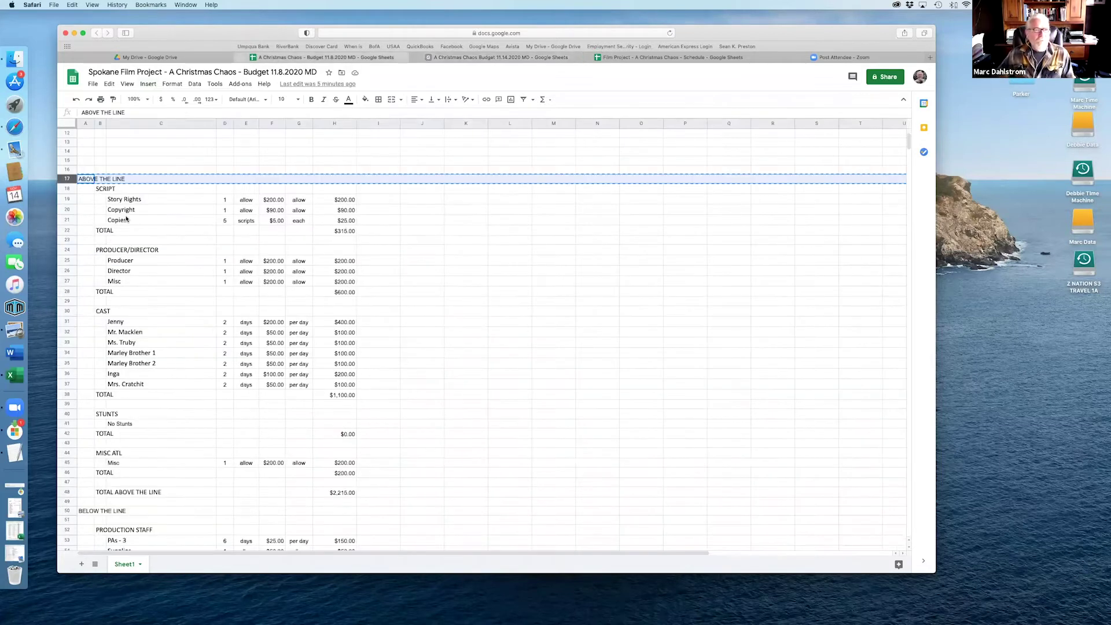
pyautogui.moveTo(68, 193); pyautogui.dragTo(64, 228)
pyautogui.press('super+c')
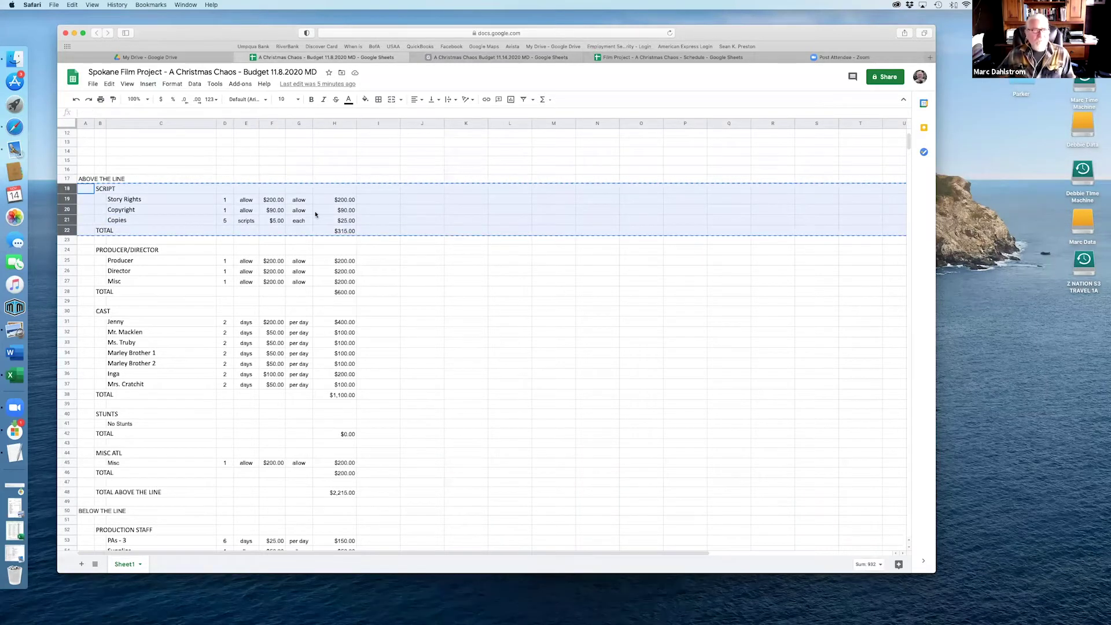
pyautogui.click(457, 58)
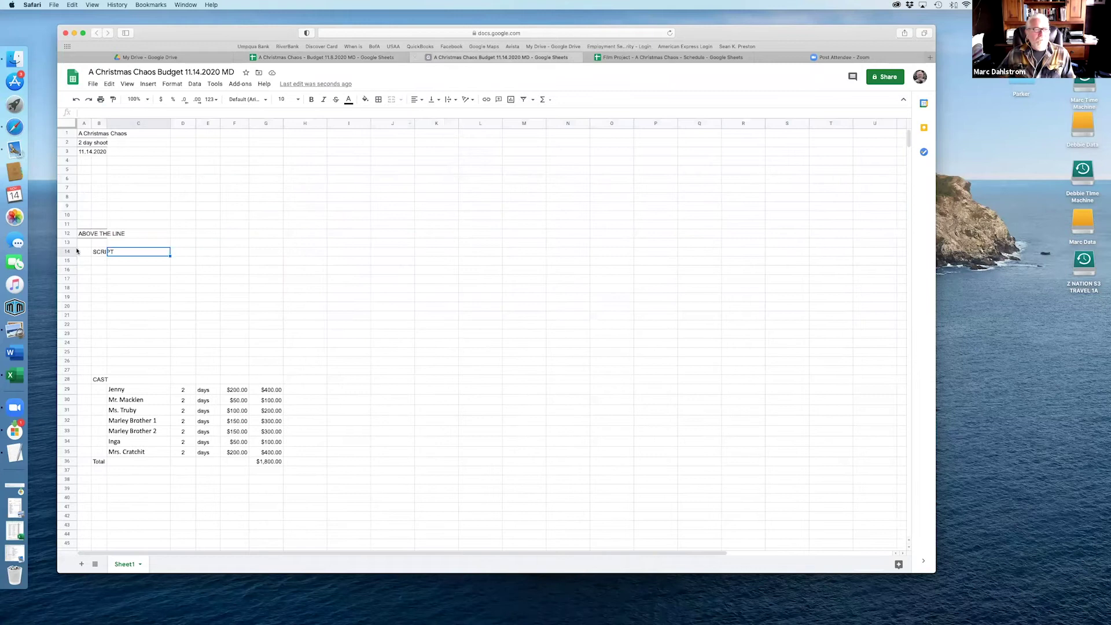
pyautogui.moveTo(67, 252); pyautogui.dragTo(65, 310)
pyautogui.press('super+v')
pyautogui.click(103, 259)
pyautogui.click(130, 305)
pyautogui.click(106, 256)
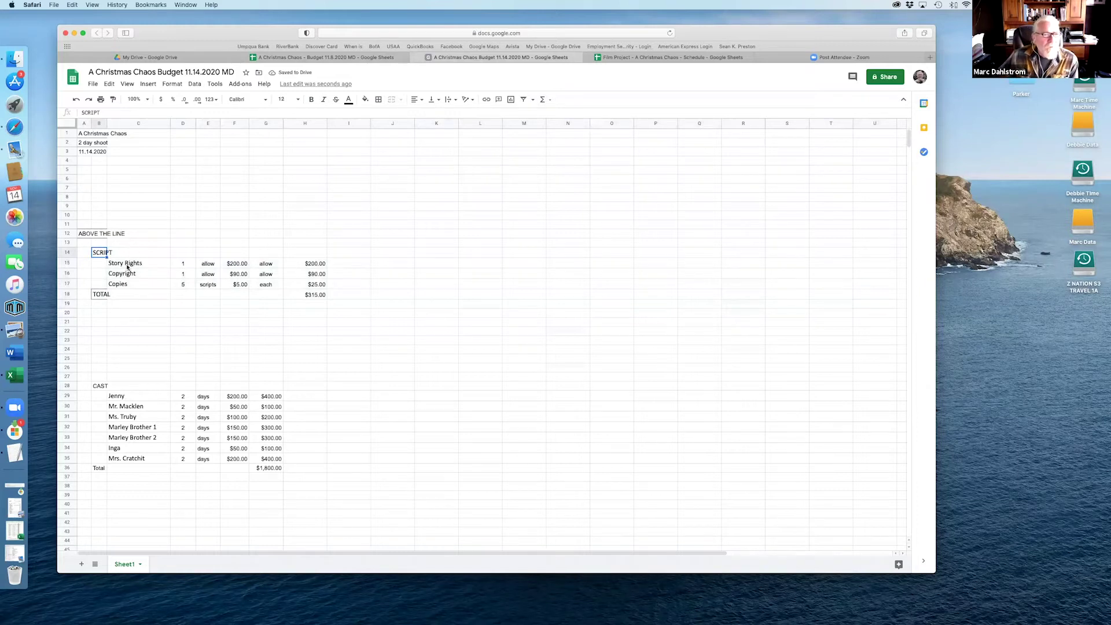
# Step: Examine the Script section's Story Rights, Copyright and Copies rows, checking their quantities, units and rates
pyautogui.click(127, 265)
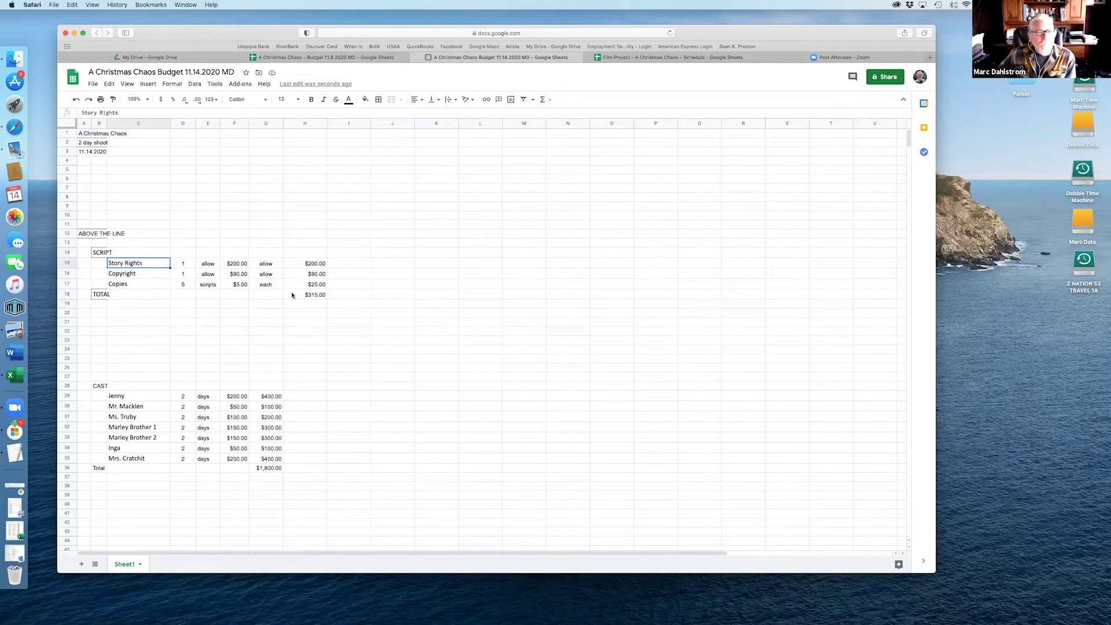
pyautogui.press('Right')
pyautogui.press('Right')
pyautogui.press('Right')
pyautogui.press('Left')
pyautogui.press('Left')
pyautogui.press('Left')
pyautogui.press('Left')
pyautogui.press('Right')
pyautogui.press('Right')
pyautogui.press('Right')
pyautogui.press('Right')
pyautogui.press('Right')
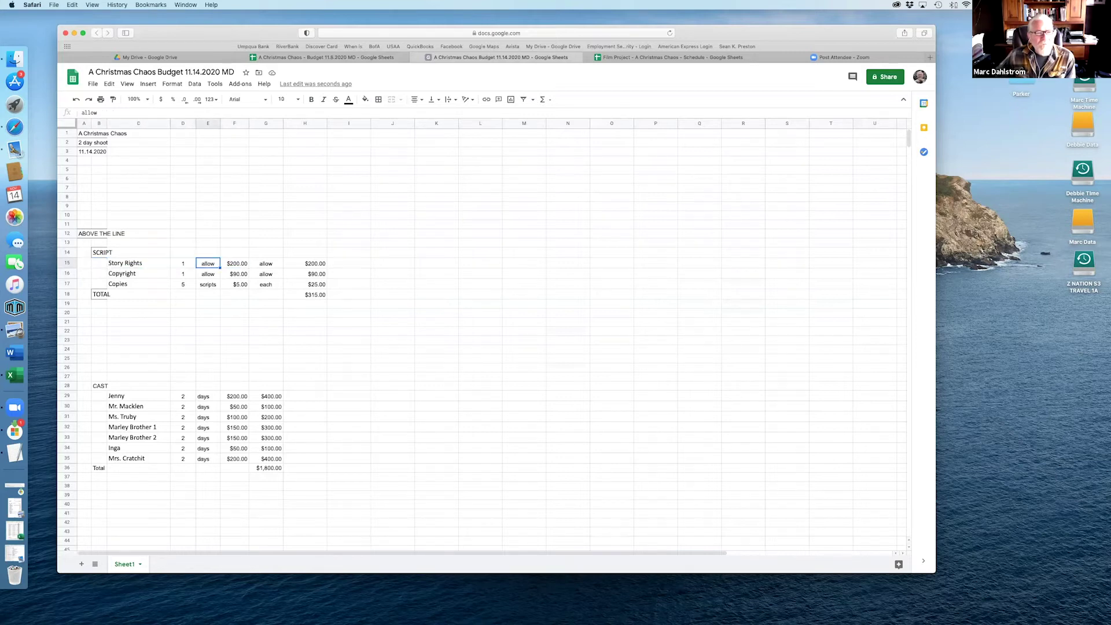
pyautogui.press('Right')
pyautogui.press('Down')
pyautogui.press('Down')
pyautogui.press('Left')
pyautogui.press('Left')
pyautogui.press('Up')
pyautogui.press('Up')
pyautogui.press('Left')
pyautogui.press('Down')
pyautogui.press('Left')
pyautogui.press('Left')
pyautogui.press('Left')
pyautogui.press('Right')
pyautogui.press('Right')
pyautogui.press('Right')
pyautogui.press('Right')
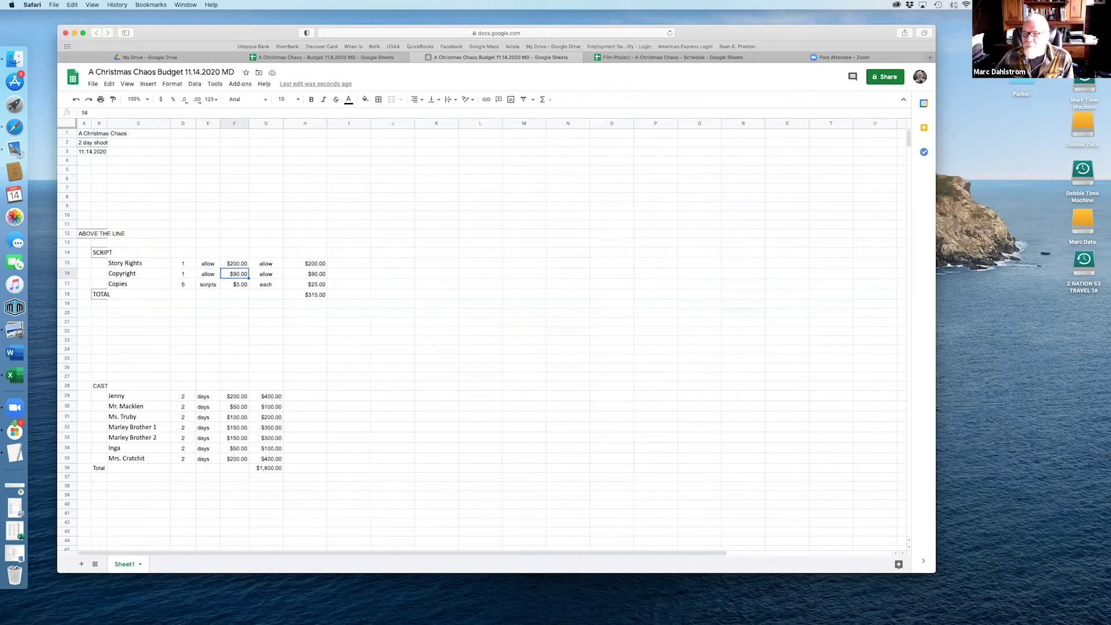
pyautogui.press('Right')
pyautogui.press('Right')
pyautogui.press('Left')
pyautogui.press('Left')
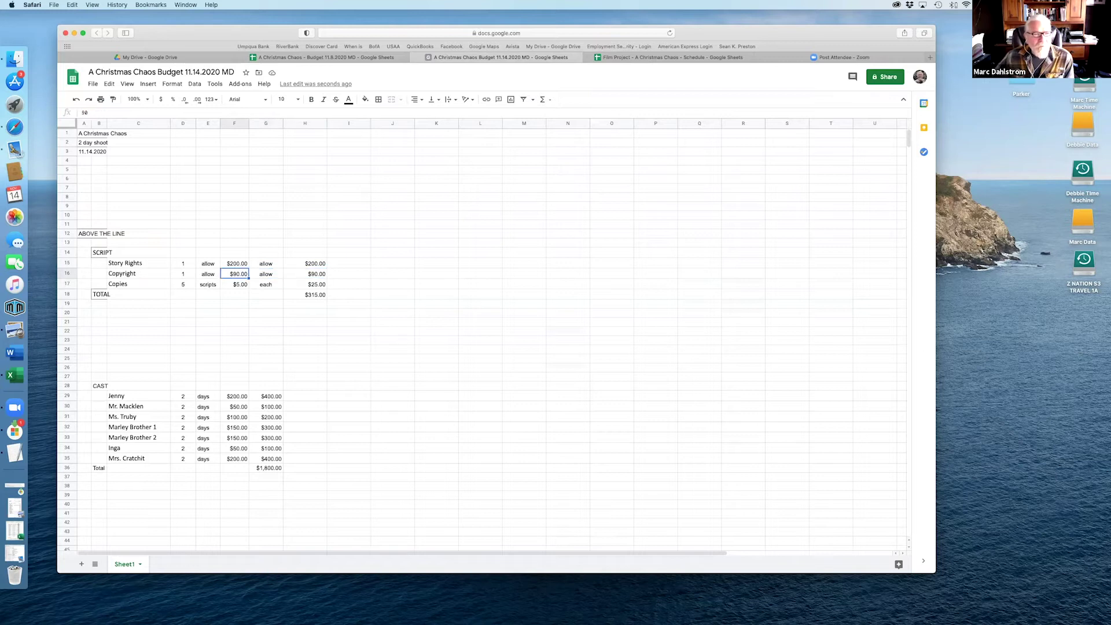
# Step: Set the Copyright rate in the Script section to $100
pyautogui.write('100')
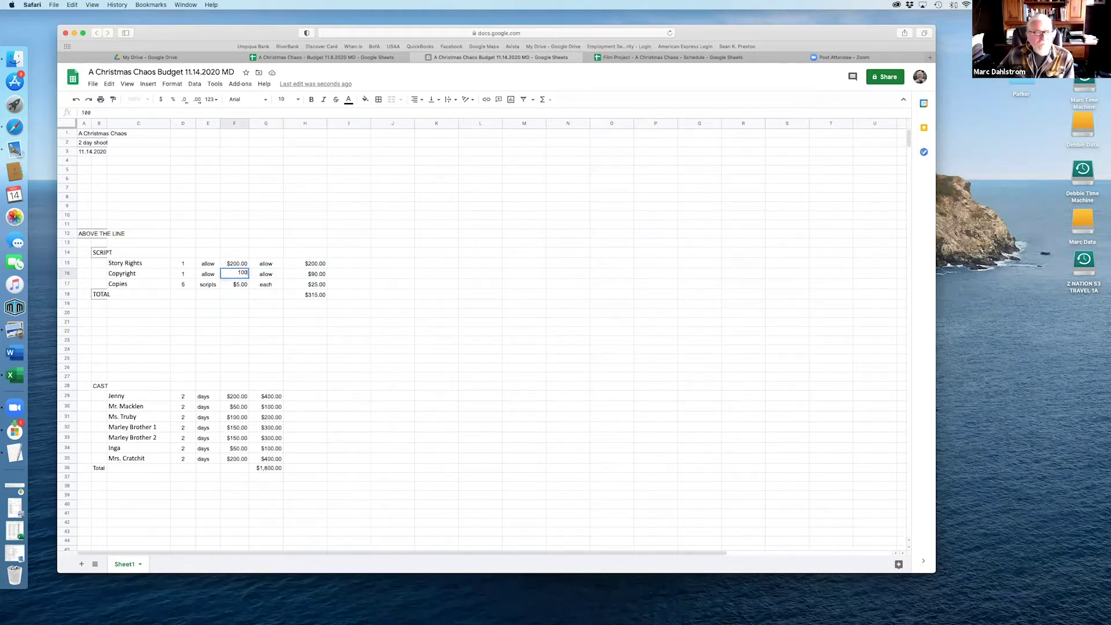
pyautogui.press('Return')
pyautogui.press('Up')
pyautogui.press('Up')
pyautogui.press('Down')
pyautogui.press('Down')
# Step: Set the rate per script in the Copies row to $2.00
pyautogui.click(138, 283)
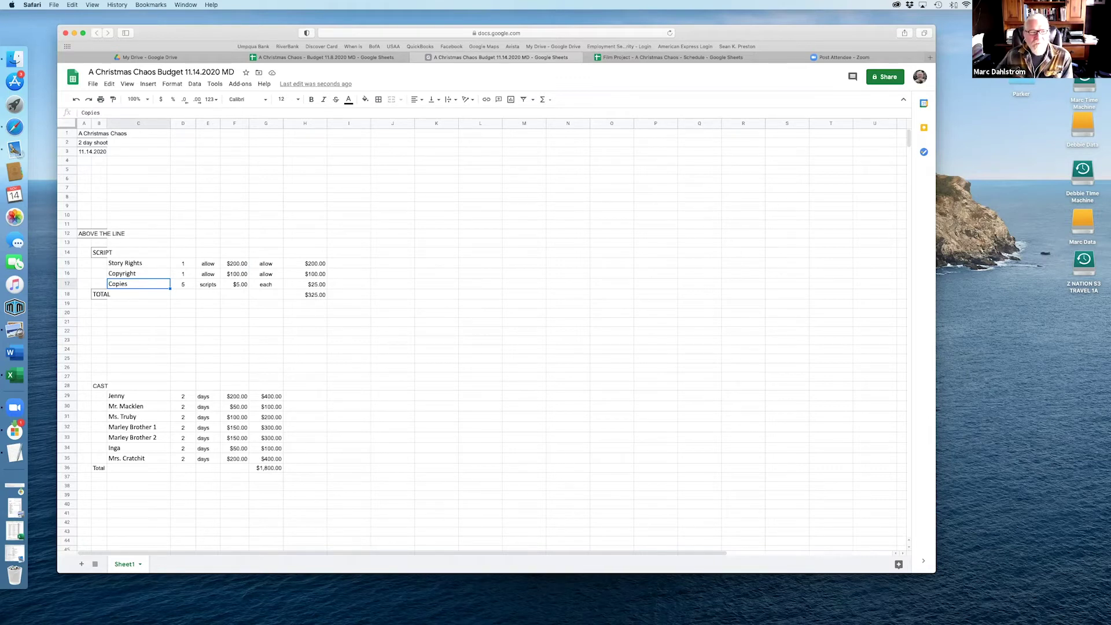
pyautogui.click(183, 284)
pyautogui.press('Right')
pyautogui.press('Right')
pyautogui.press('Right')
pyautogui.press('Left')
pyautogui.press('Left')
pyautogui.press('Left')
pyautogui.click(234, 285)
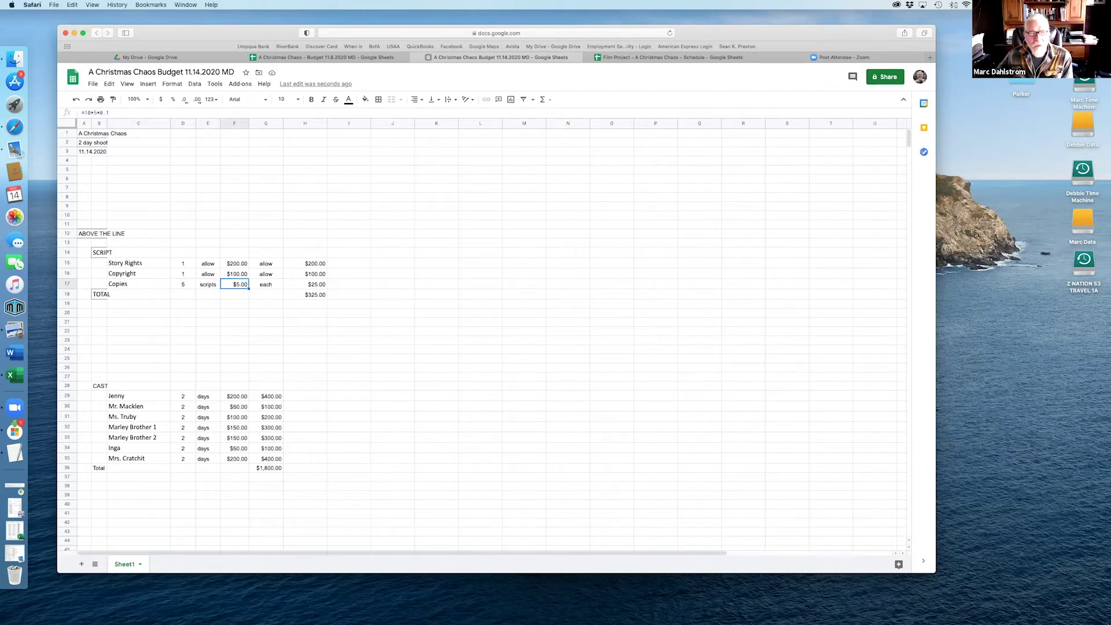
pyautogui.write('2001')
pyautogui.press('Return')
pyautogui.press('Up')
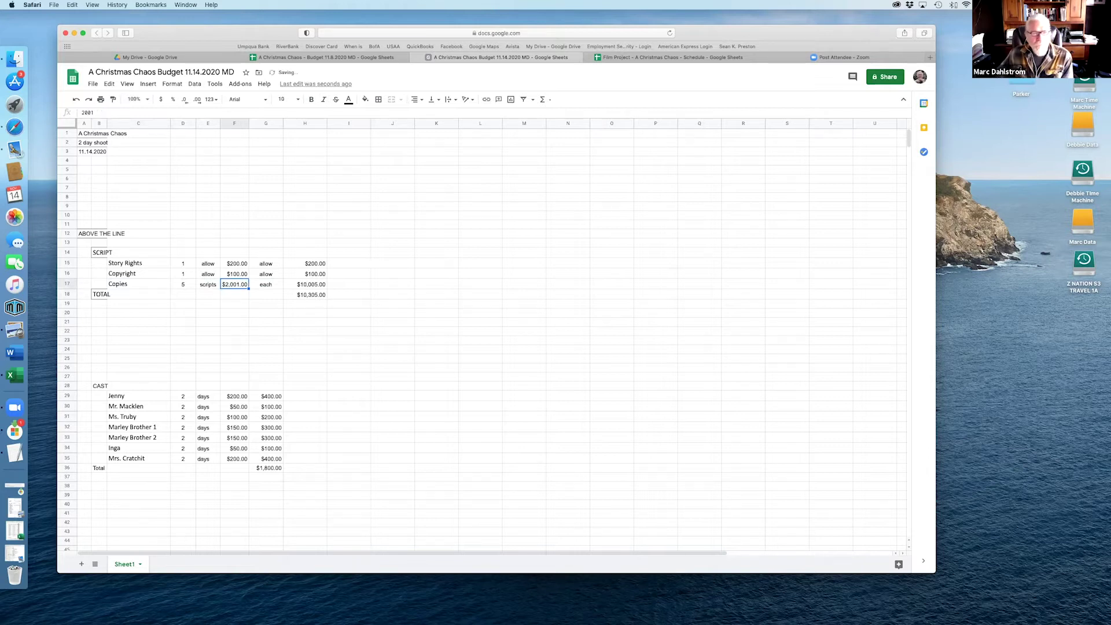
pyautogui.write('2.00')
pyautogui.press('BackSpace')
pyautogui.press('BackSpace')
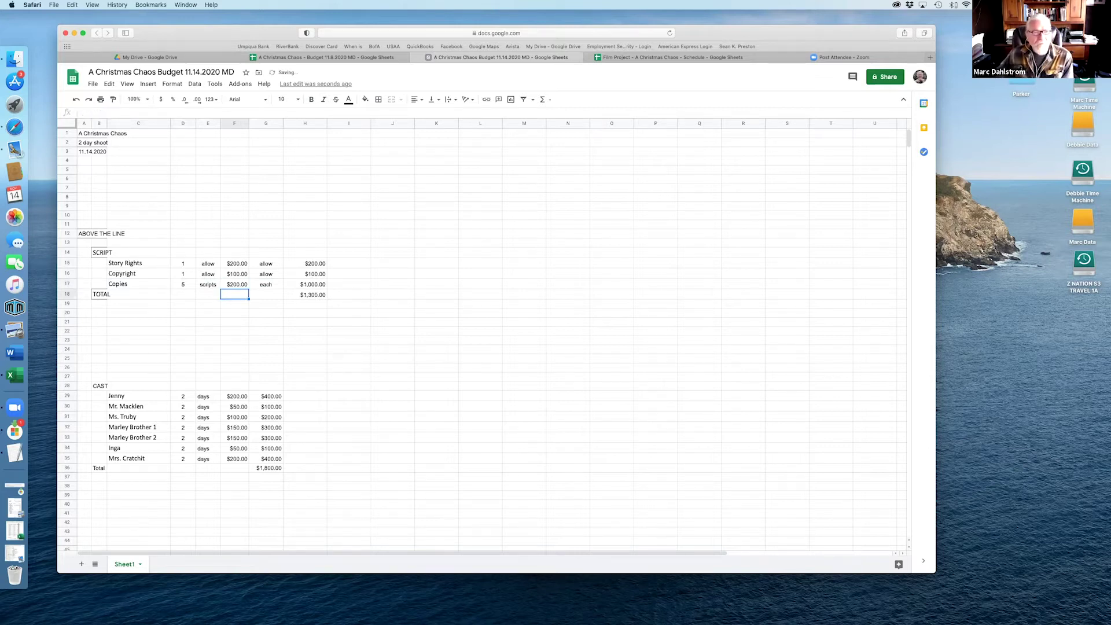
pyautogui.press('Return')
# Step: Check the Copies row across its quantity, unit, rate and line total formula
pyautogui.press('Up')
pyautogui.press('Left')
pyautogui.press('Left')
pyautogui.press('Left')
pyautogui.press('Right')
pyautogui.press('Right')
pyautogui.press('Right')
pyautogui.press('Right')
pyautogui.press('Right')
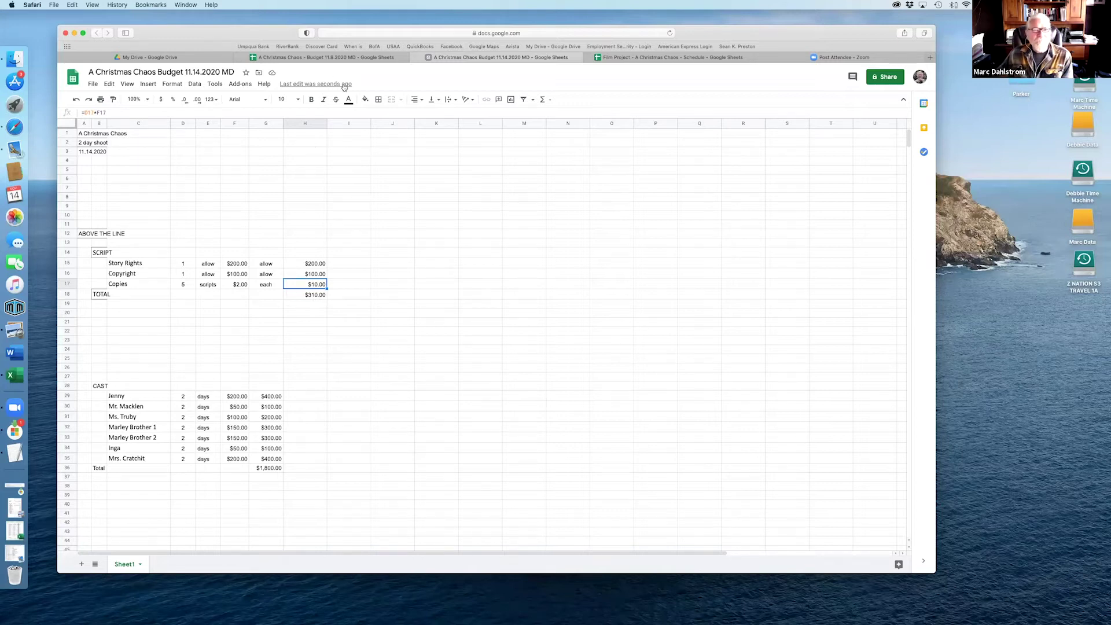
# Step: Copy the PRODUCER/DIRECTOR section in rows 24 to 28 of the 11.8.2020 budget into the 11.14.2020 budget starting at row 20
pyautogui.click(321, 57)
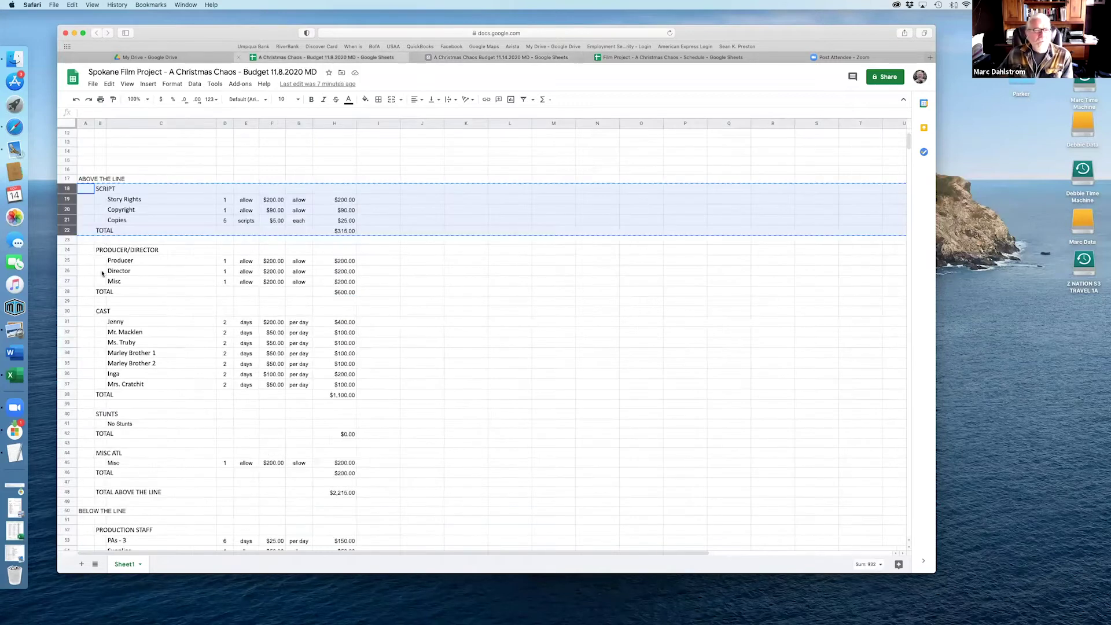
pyautogui.click(67, 250)
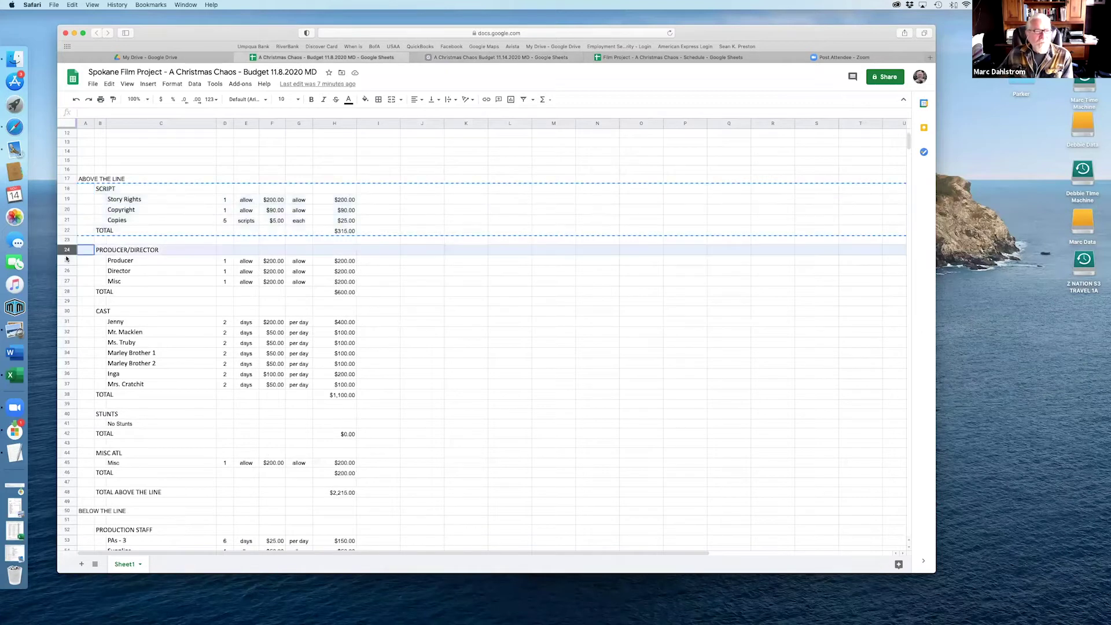
pyautogui.keyDown('shift'); pyautogui.click(66, 291); pyautogui.keyUp('shift')
pyautogui.press('super+c')
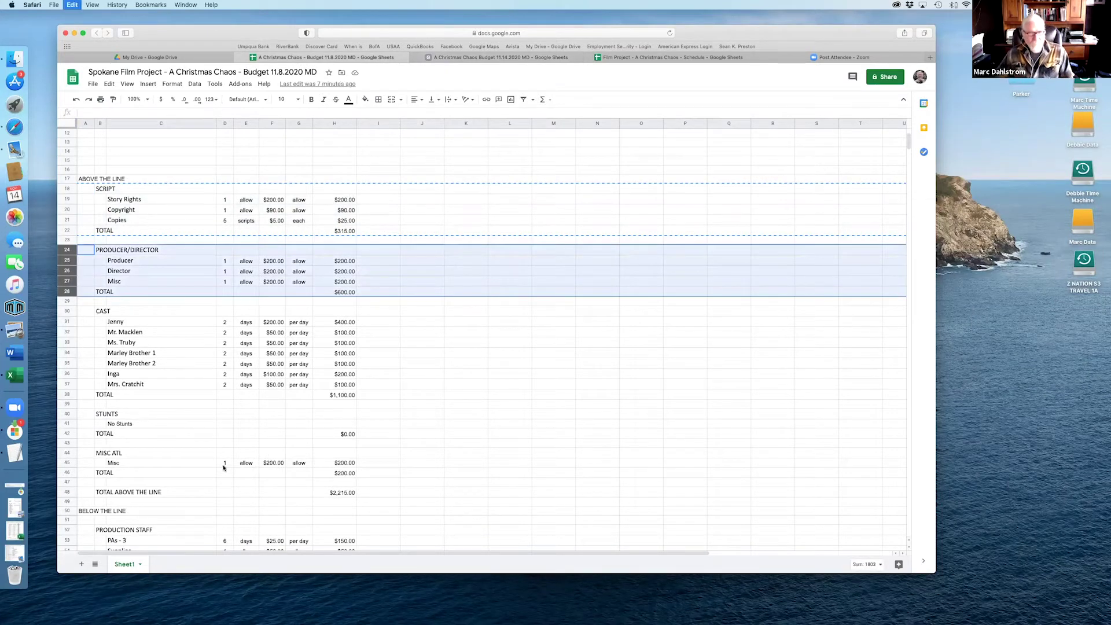
pyautogui.hotkey('ctrl', 'Tab')
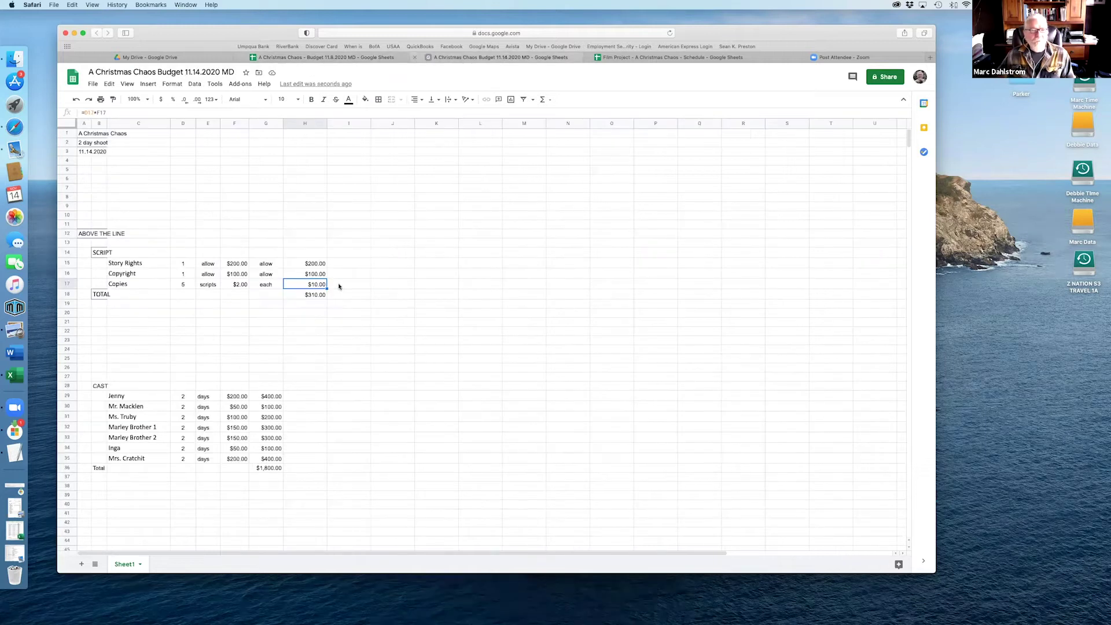
pyautogui.click(69, 313)
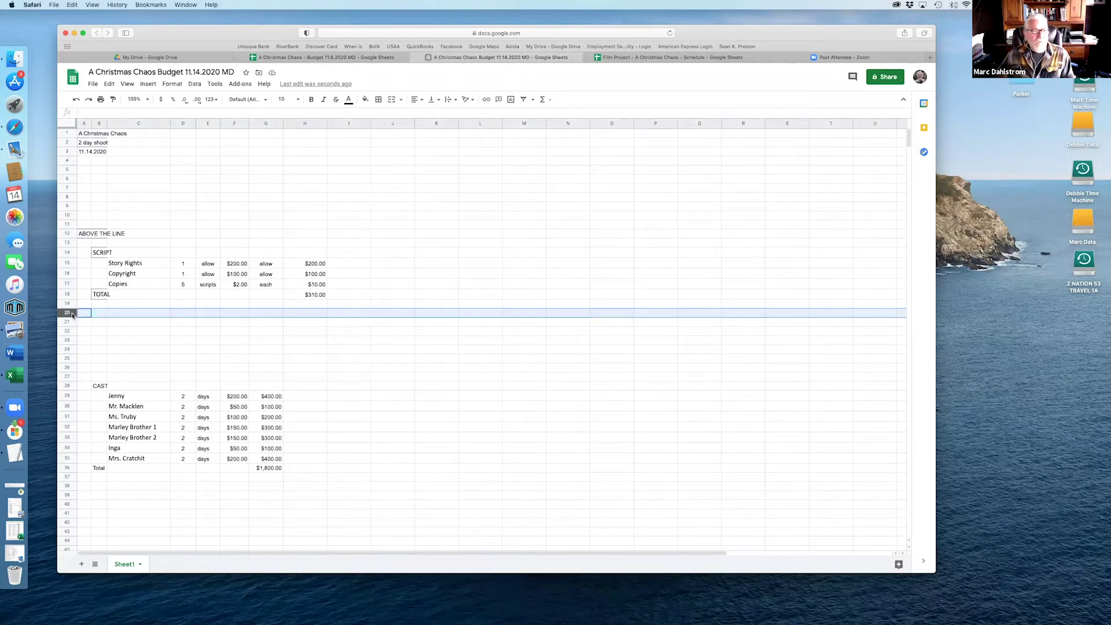
pyautogui.press('super+v')
pyautogui.click(161, 337)
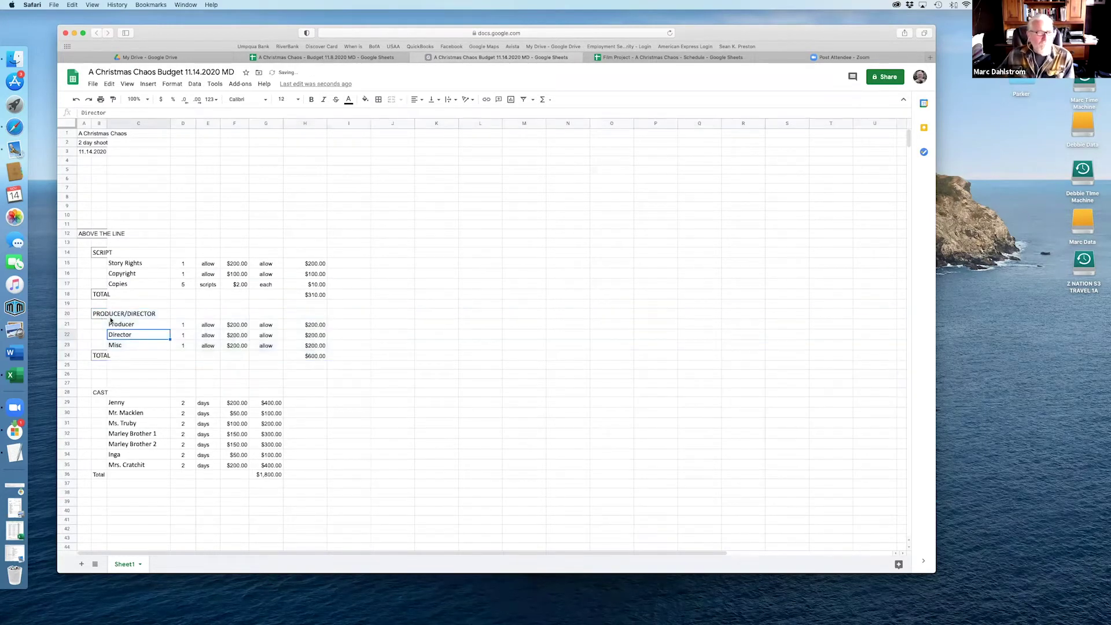
# Step: Examine the PRODUCER/DIRECTOR heading and the Producer row's quantity, units and rate
pyautogui.click(93, 314)
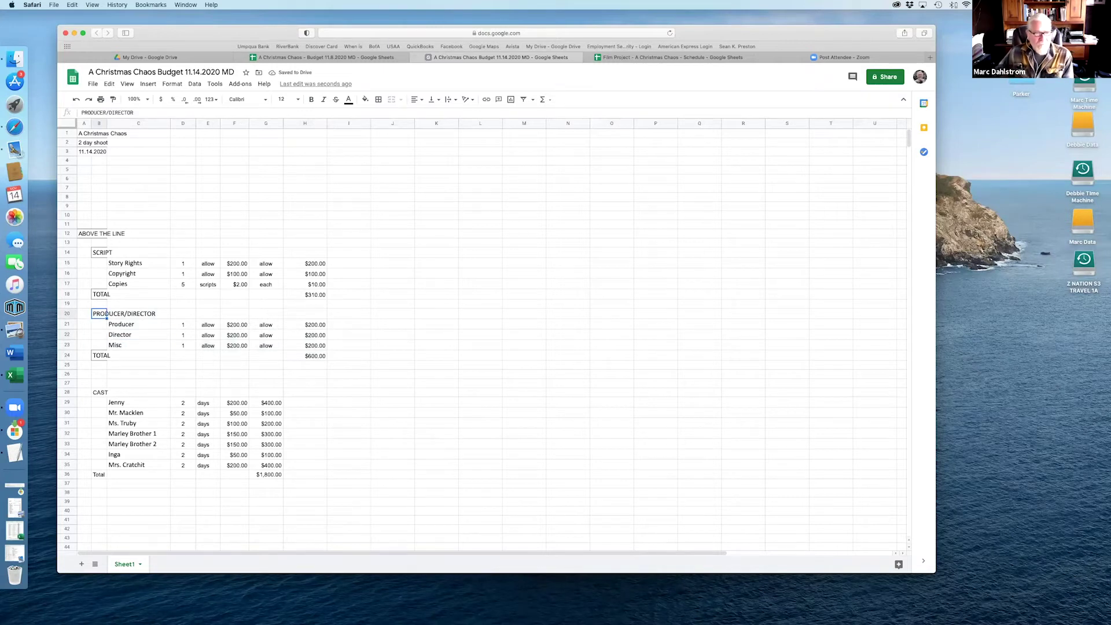
pyautogui.click(183, 324)
pyautogui.click(237, 325)
pyautogui.click(208, 324)
pyautogui.click(265, 325)
pyautogui.click(208, 324)
pyautogui.click(138, 324)
# Step: Set the Director rate in the PRODUCER/DIRECTOR section to $50
pyautogui.click(139, 334)
pyautogui.press('Right')
pyautogui.press('Right')
pyautogui.press('Right')
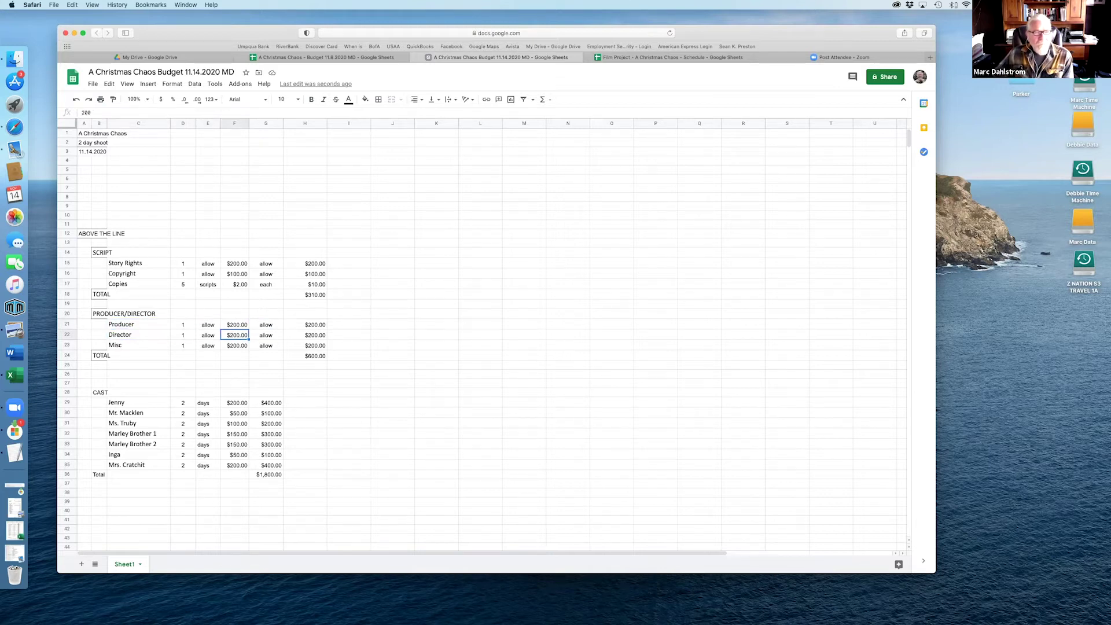
pyautogui.write('50')
pyautogui.press('Return')
pyautogui.press('Up')
# Step: Examine the Misc row and the SUM formula behind the PRODUCER/DIRECTOR total
pyautogui.press('Down')
pyautogui.press('Left')
pyautogui.press('Left')
pyautogui.press('Left')
pyautogui.press('Right')
pyautogui.press('Left')
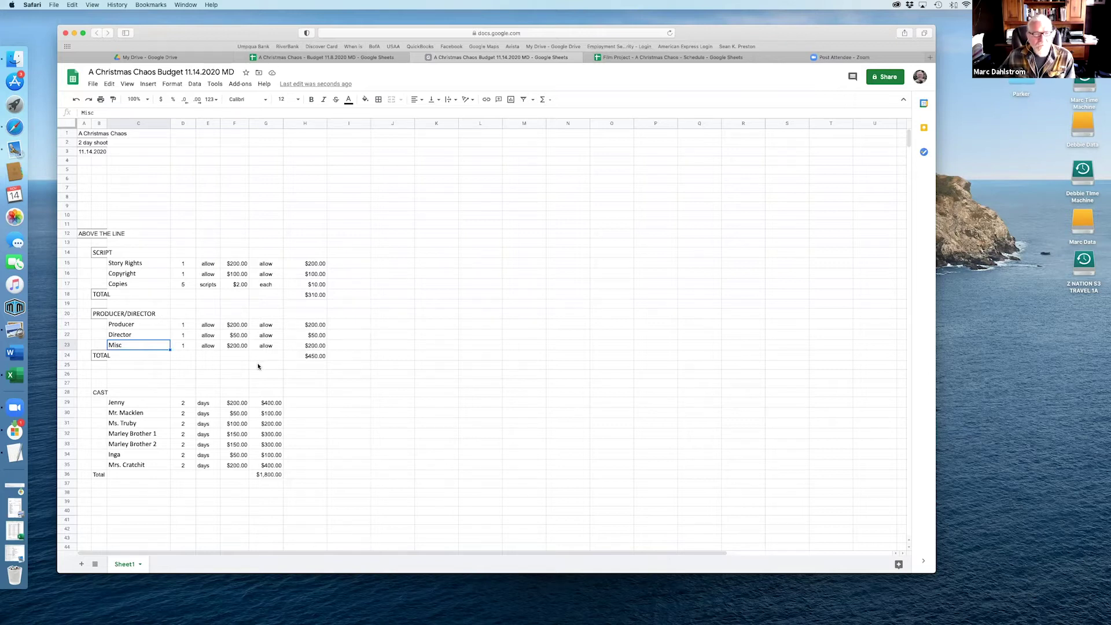
pyautogui.click(308, 356)
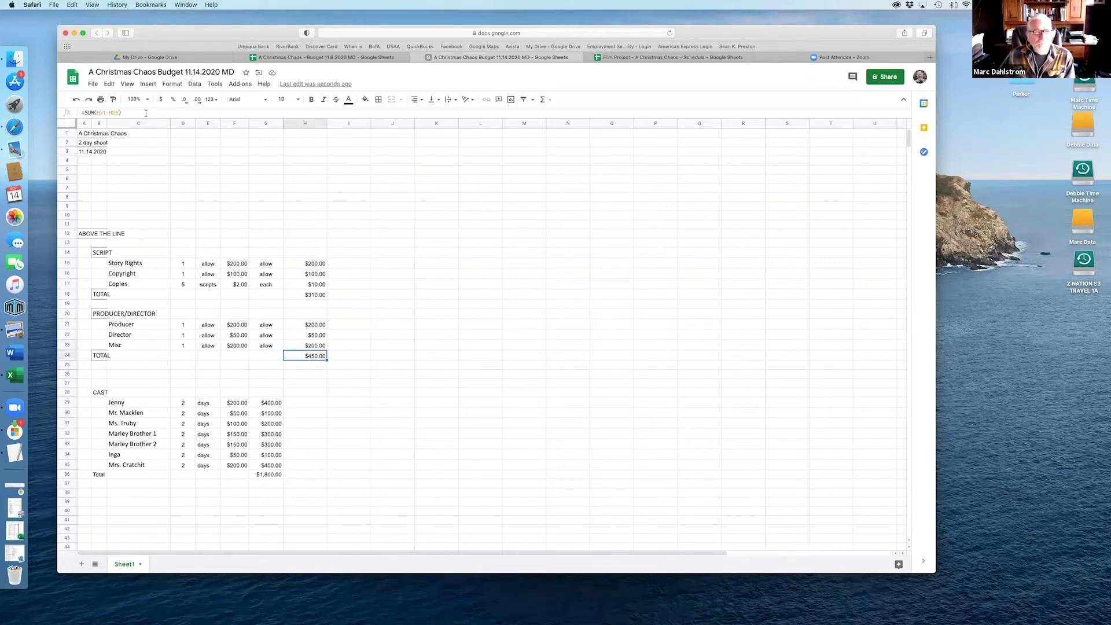
pyautogui.click(146, 114)
pyautogui.press('Return')
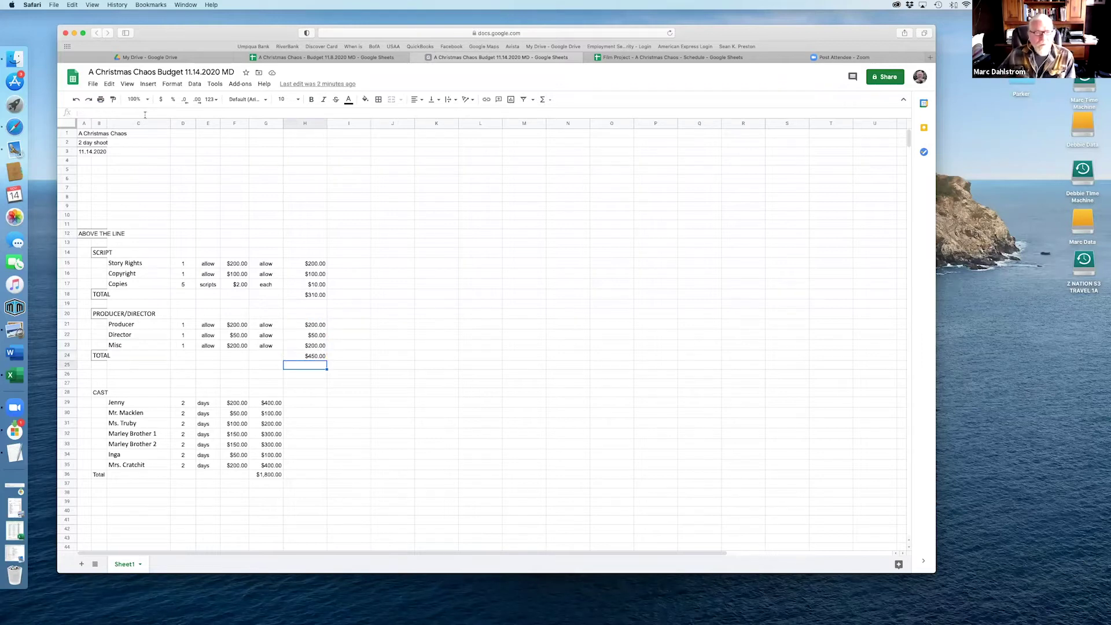
# Step: Delete the surplus blank rows 26 and 27 above the CAST heading
pyautogui.scroll(-3, 166, 177)
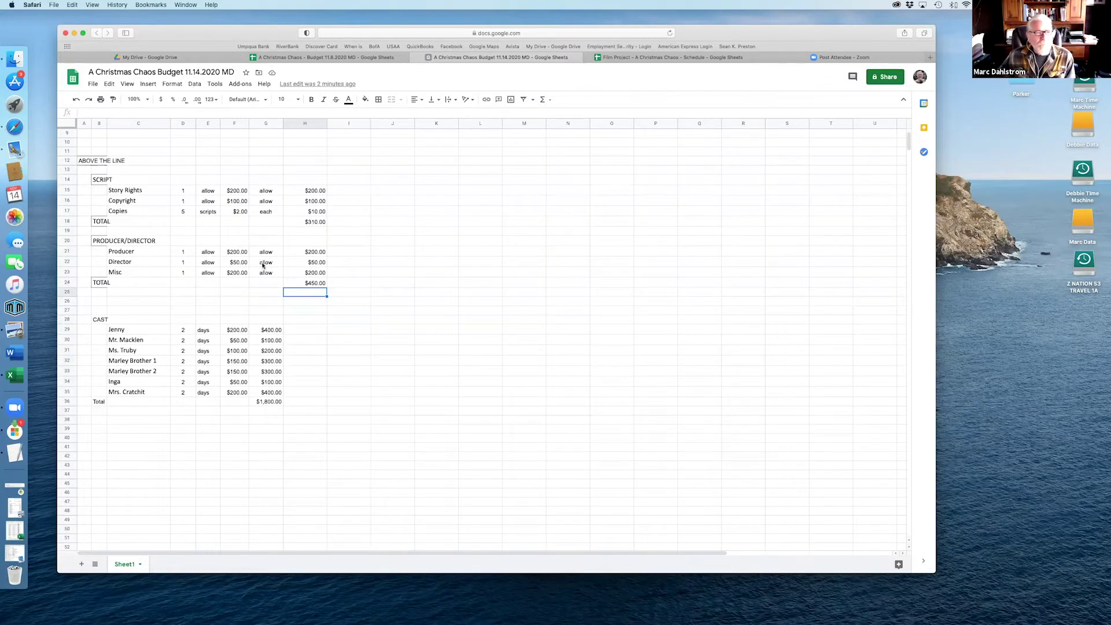
pyautogui.moveTo(67, 302); pyautogui.dragTo(67, 310)
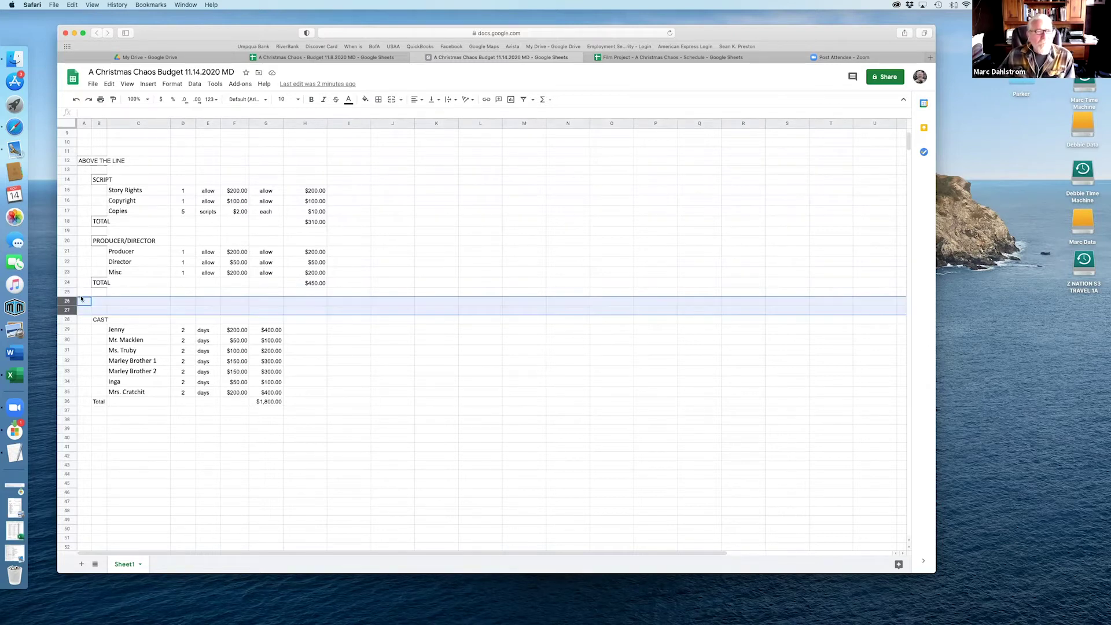
pyautogui.click(147, 84)
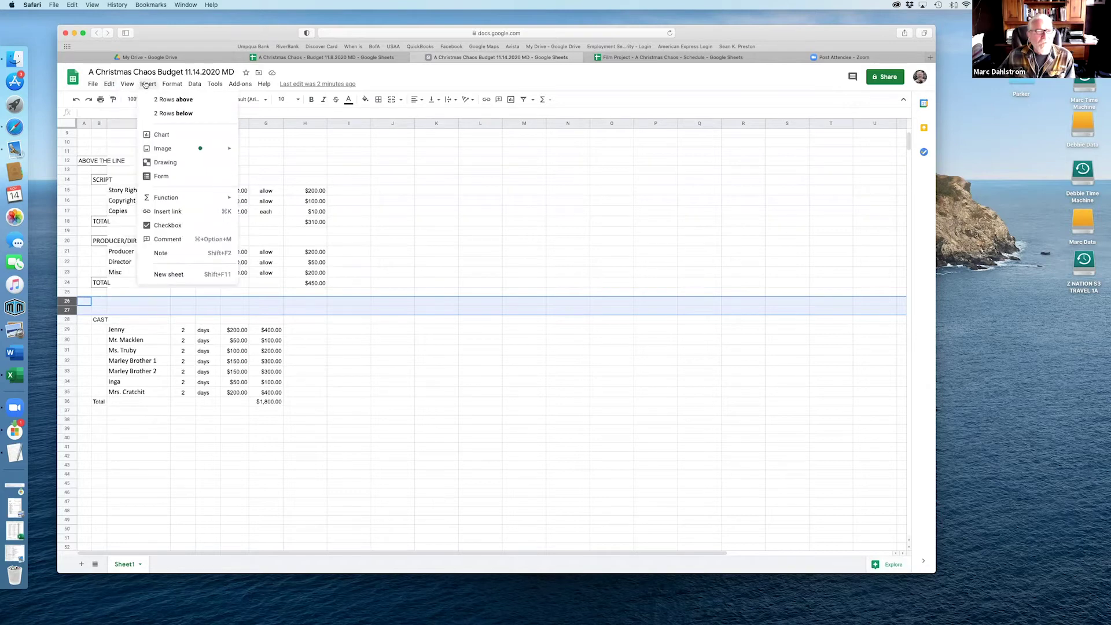
pyautogui.moveTo(111, 85)
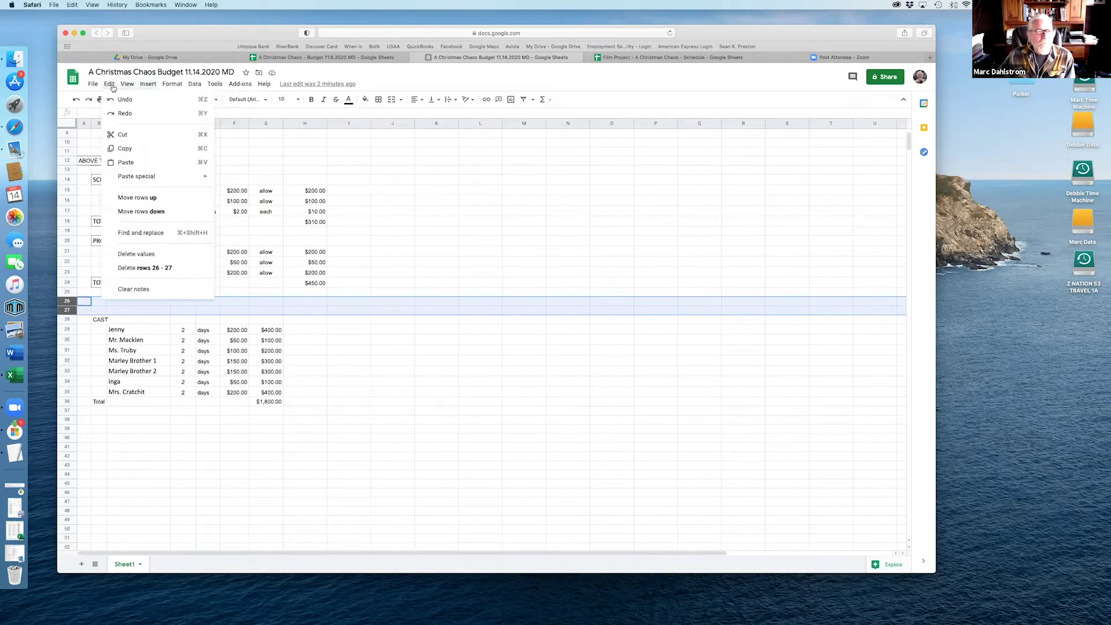
pyautogui.click(146, 267)
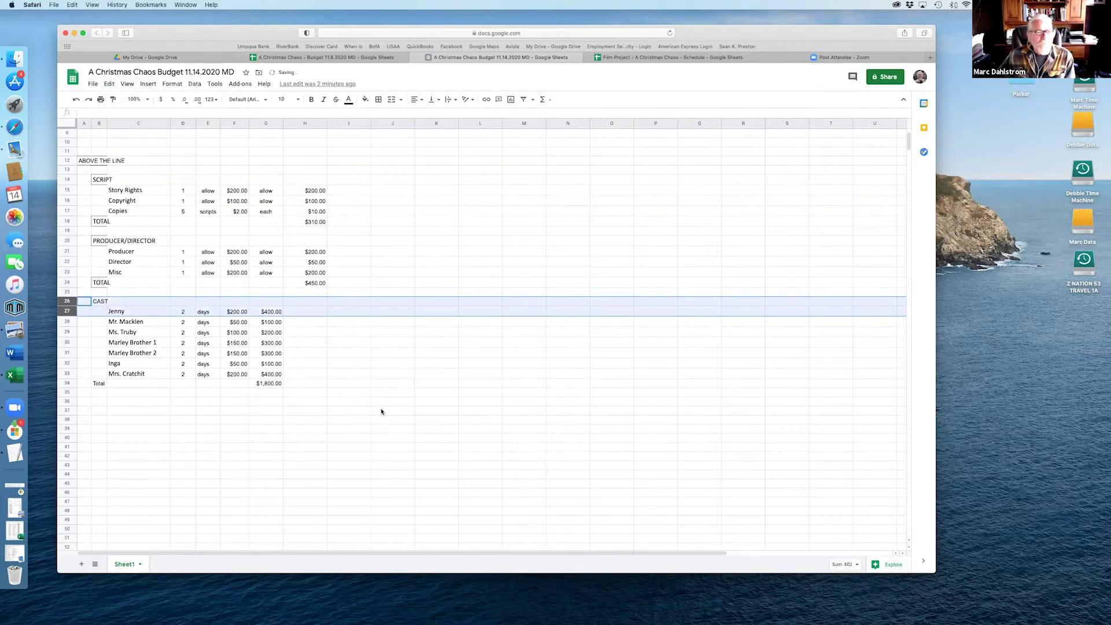
pyautogui.click(382, 411)
# Step: Remove the borders from the TOTAL label and heading cells of the PRODUCER/DIRECTOR section
pyautogui.click(101, 283)
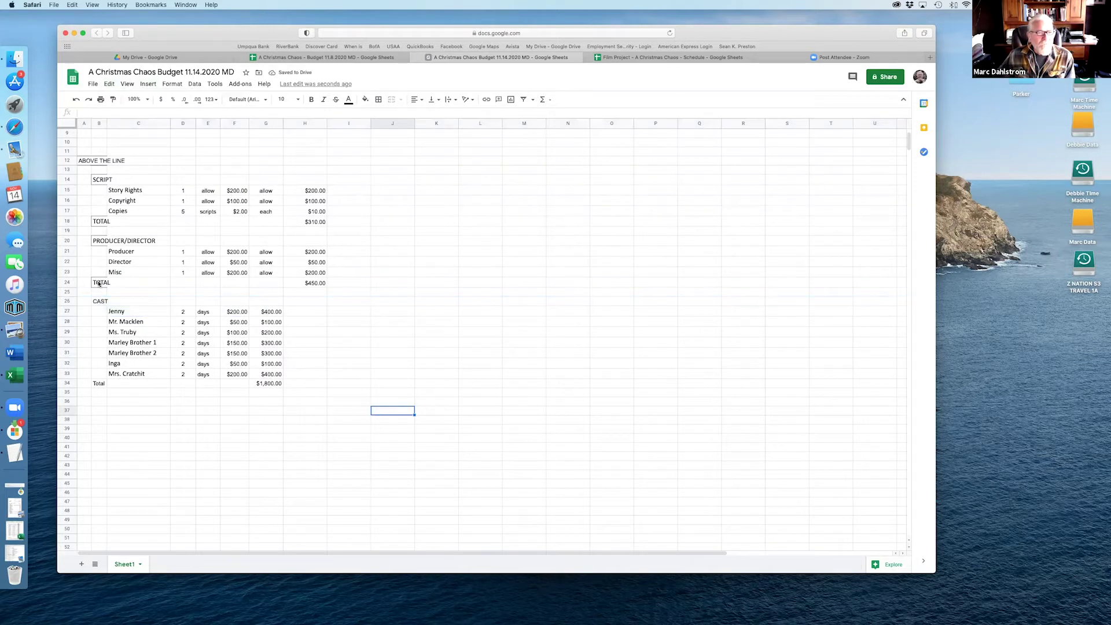
pyautogui.click(379, 99)
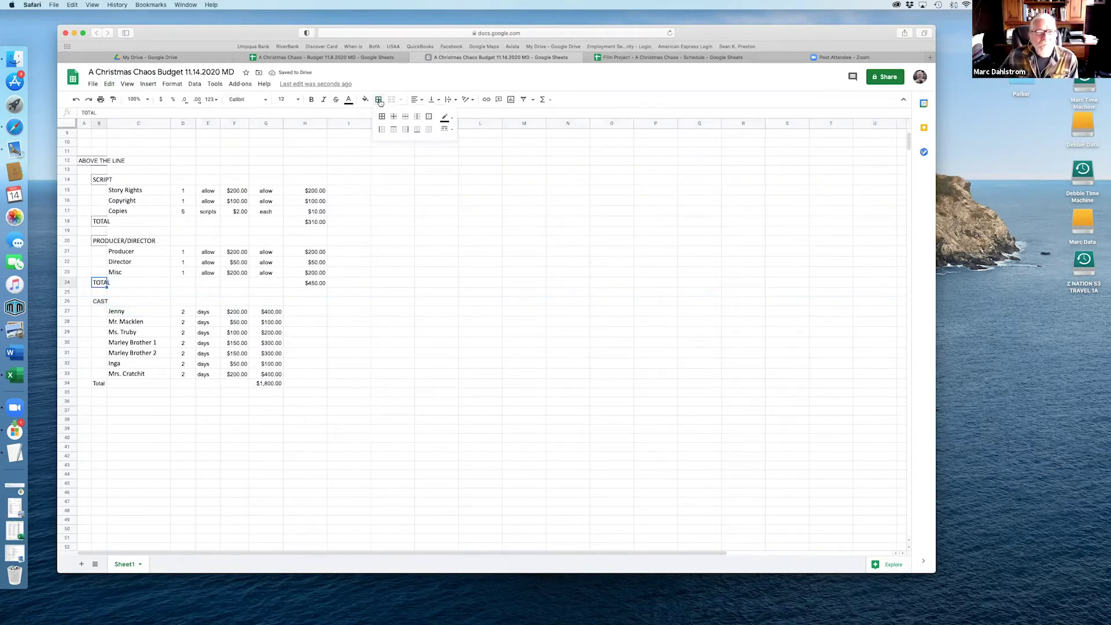
pyautogui.click(428, 130)
pyautogui.press('Up')
pyautogui.press('Up')
pyautogui.press('Up')
pyautogui.press('Up')
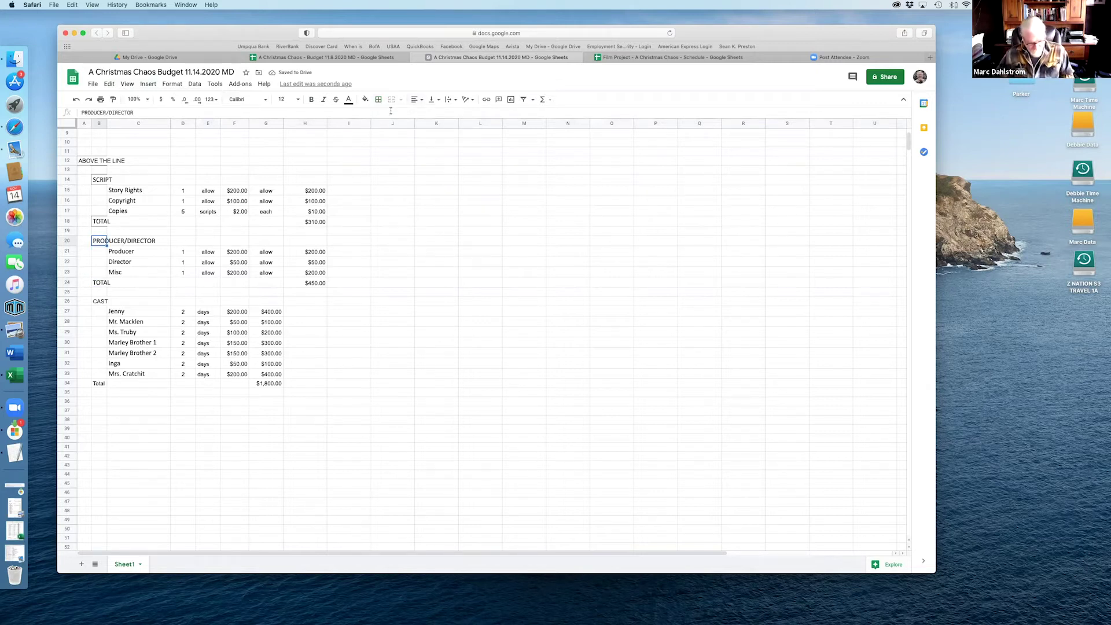
# Step: Clear the cell borders around the SCRIPT heading and its TOTAL label
pyautogui.click(103, 221)
pyautogui.press('Up')
pyautogui.press('Up')
pyautogui.press('Up')
pyautogui.press('Up')
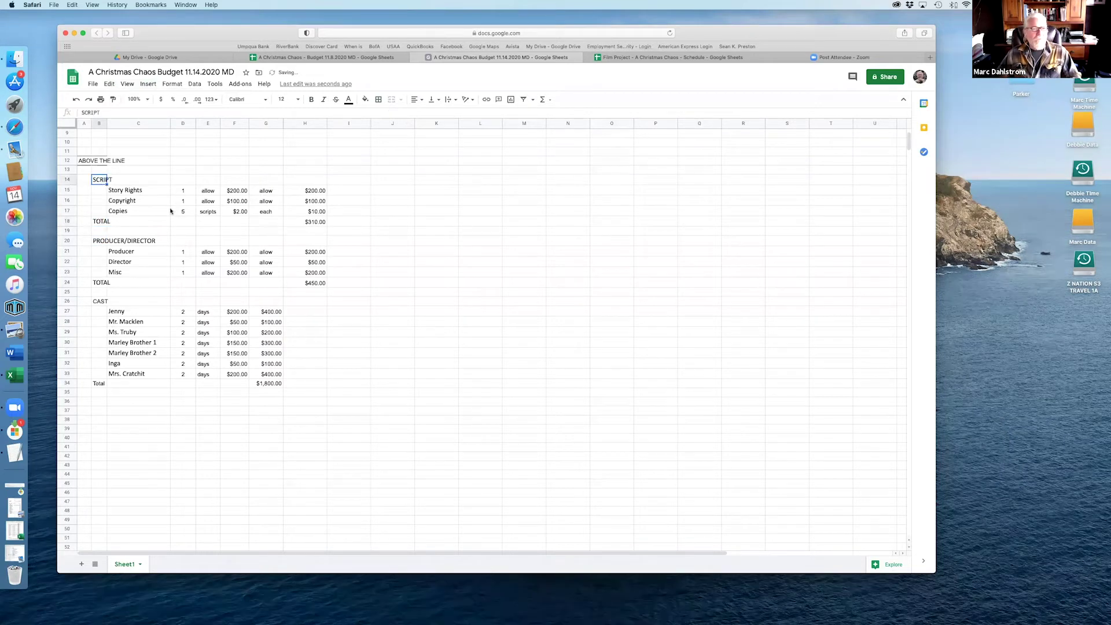
pyautogui.click(410, 200)
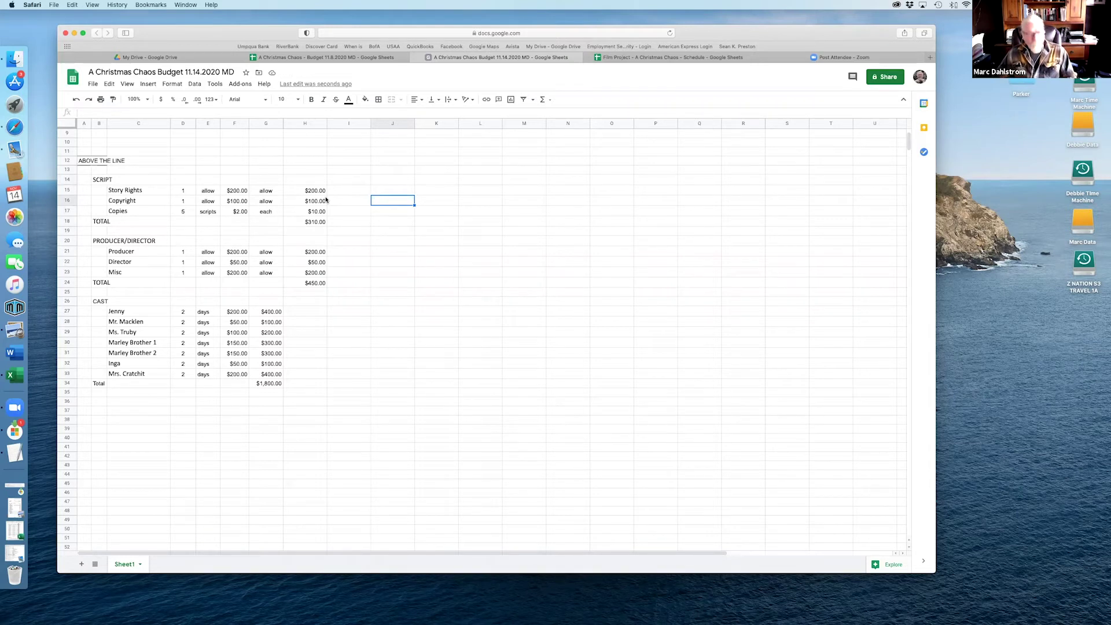
# Step: Add top and bottom borders to the ABOVE THE LINE heading across A12 to C12
pyautogui.click(84, 160)
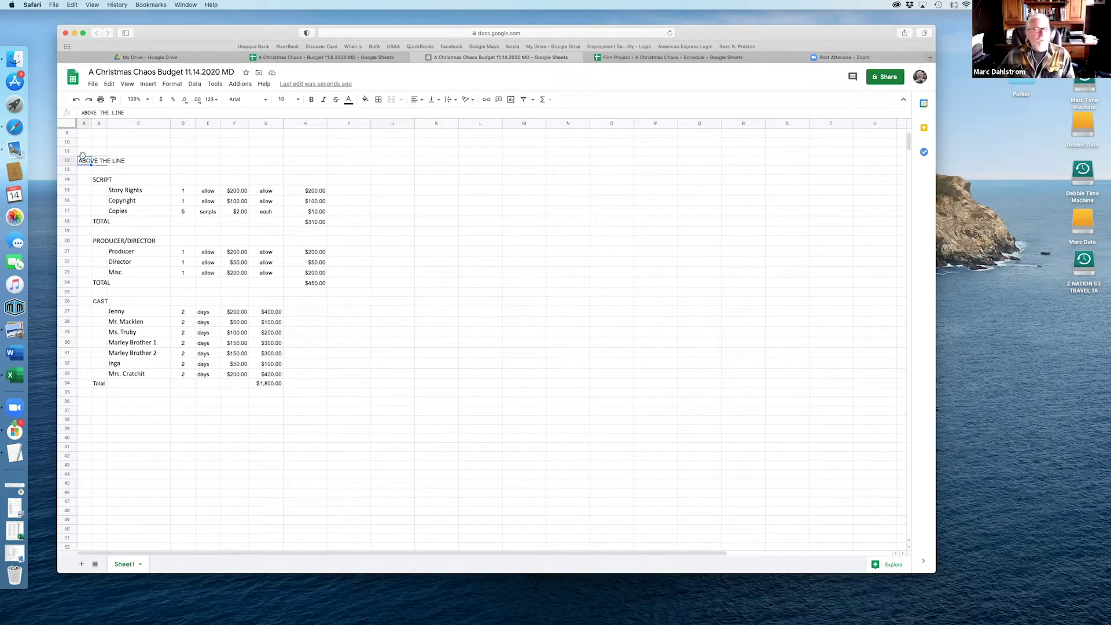
pyautogui.click(99, 162)
pyautogui.click(122, 162)
pyautogui.click(83, 162)
pyautogui.click(110, 163)
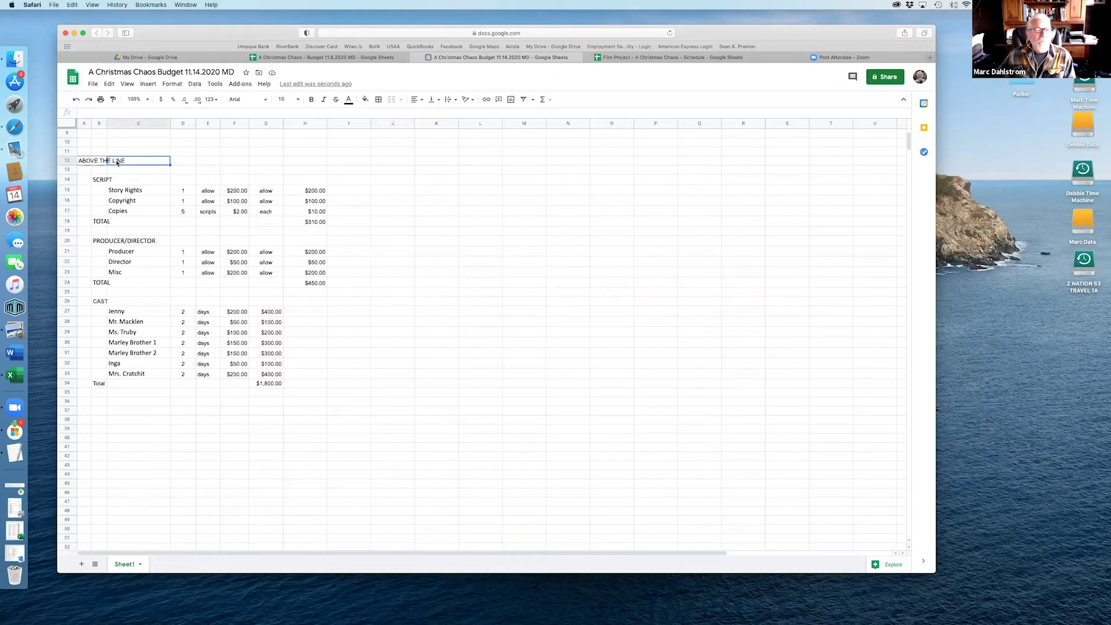
pyautogui.click(378, 100)
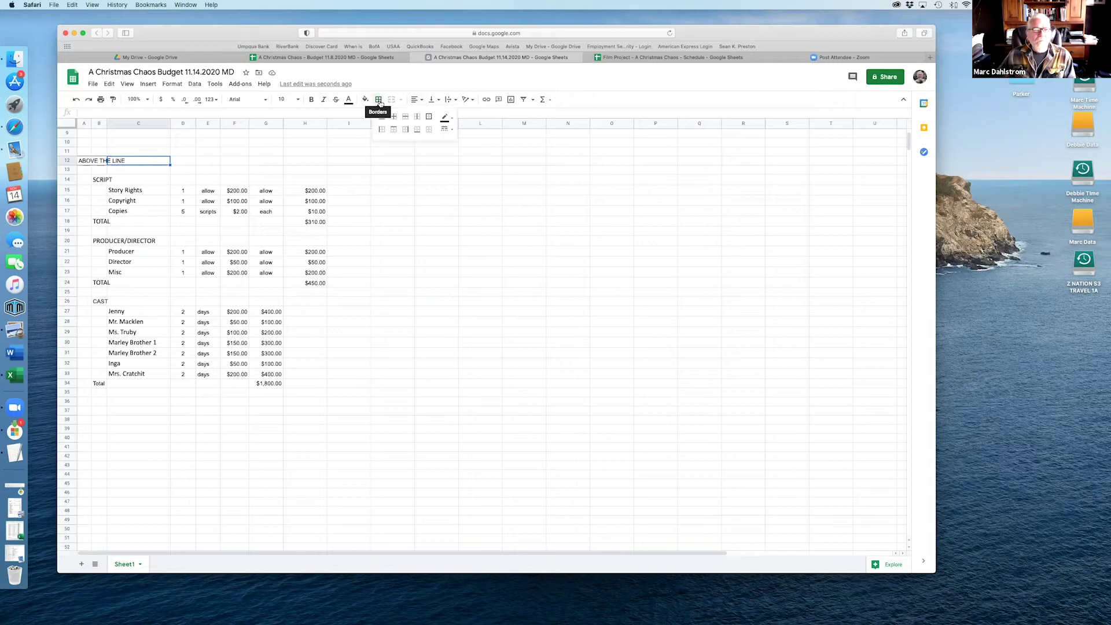
pyautogui.click(394, 129)
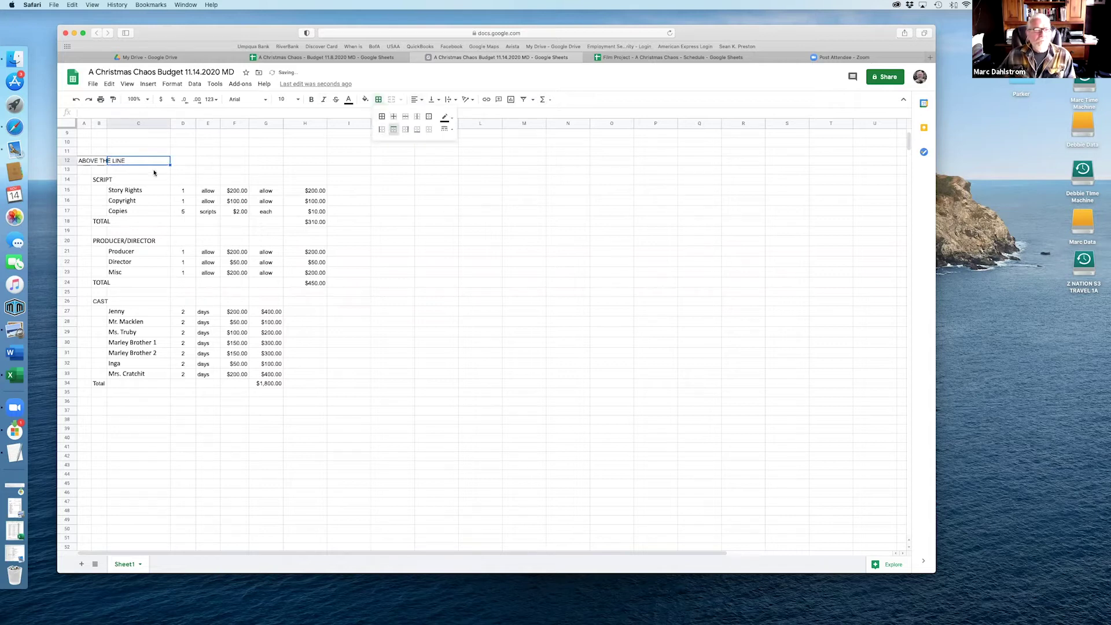
pyautogui.click(416, 130)
pyautogui.click(365, 192)
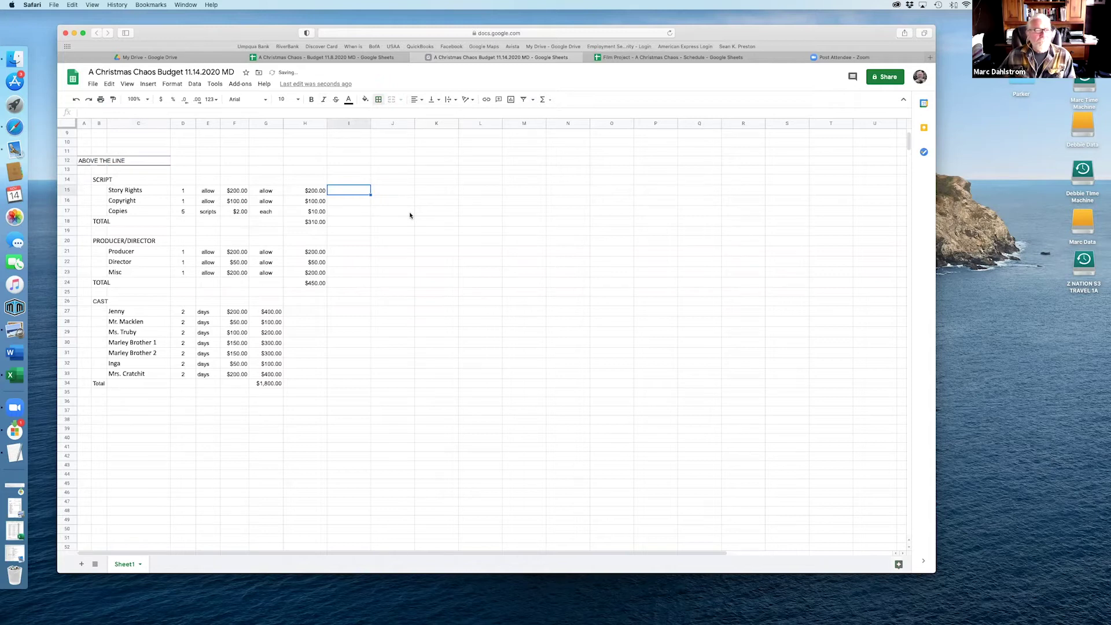
# Step: Replace the CAST section's total label in B34 with a copy of the TOTAL label from B24
pyautogui.scroll(3, 406, 214)
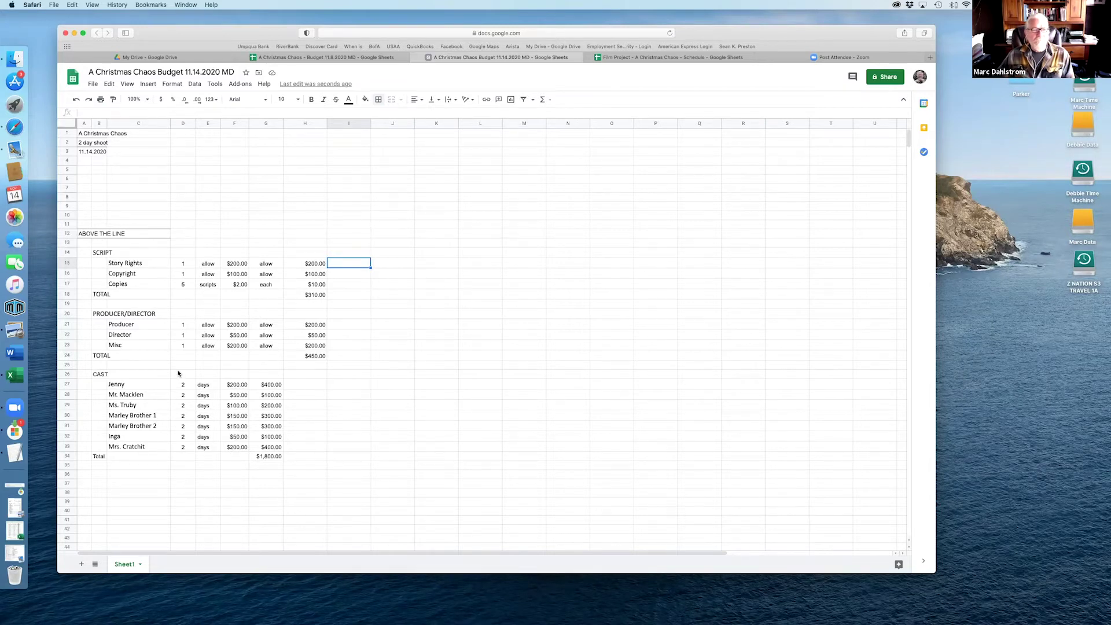
pyautogui.scroll(-1, 178, 373)
pyautogui.click(99, 341)
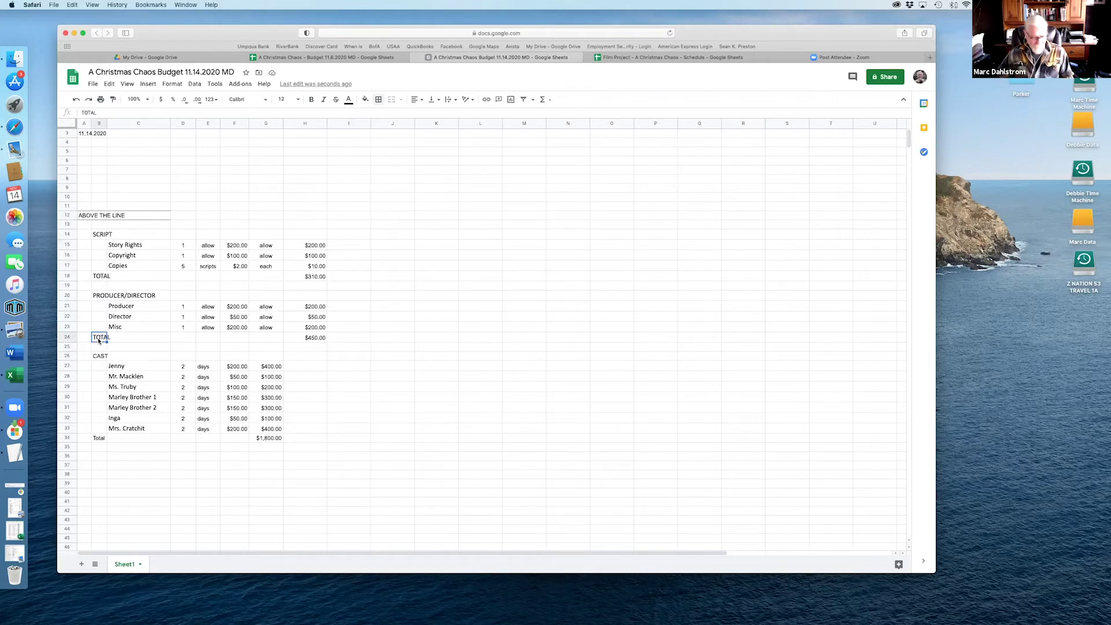
pyautogui.press('super+c')
pyautogui.click(100, 440)
pyautogui.press('super+v')
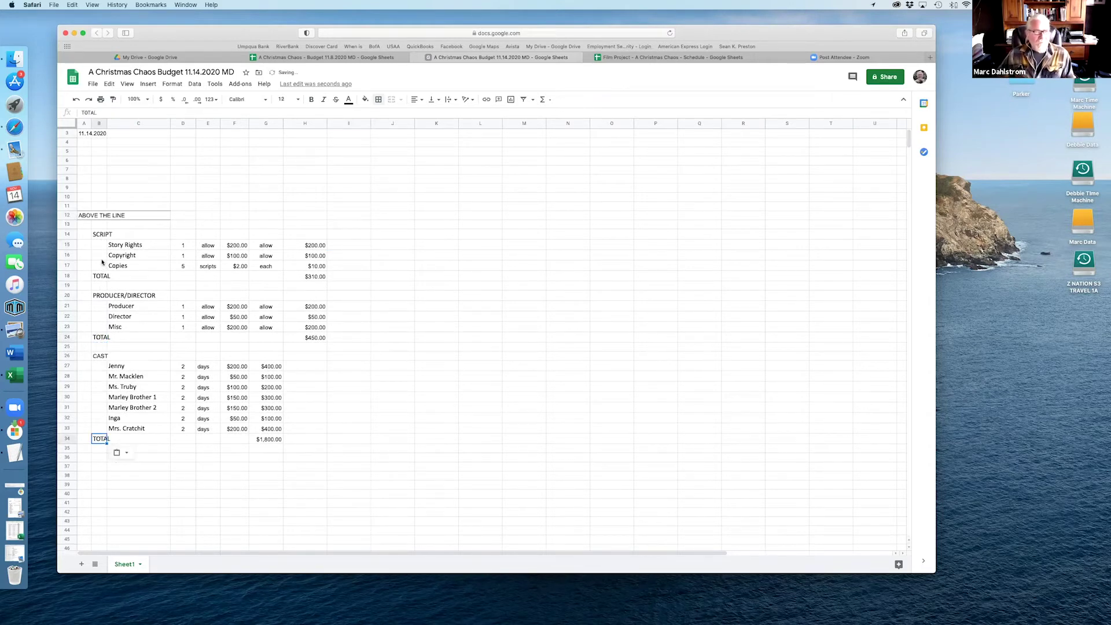
# Step: Move the CAST section's amounts and total from G27:G34 into column H, starting at H27
pyautogui.click(182, 468)
pyautogui.scroll(-1, 209, 476)
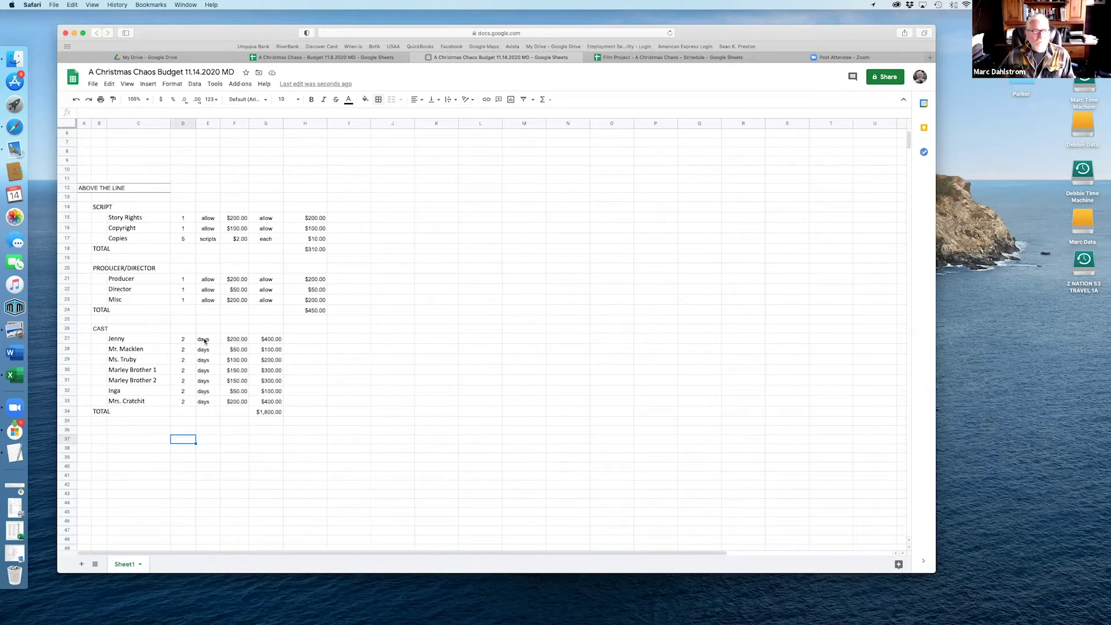
pyautogui.moveTo(261, 339); pyautogui.dragTo(269, 412)
pyautogui.press('super+c')
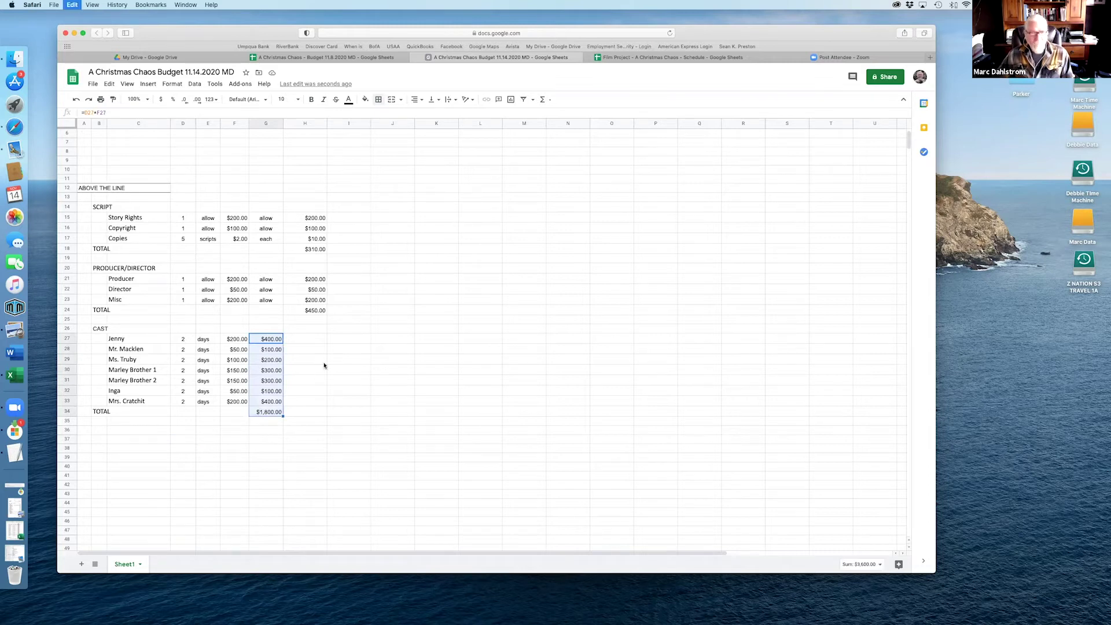
pyautogui.click(304, 339)
pyautogui.press('super+v')
pyautogui.click(307, 401)
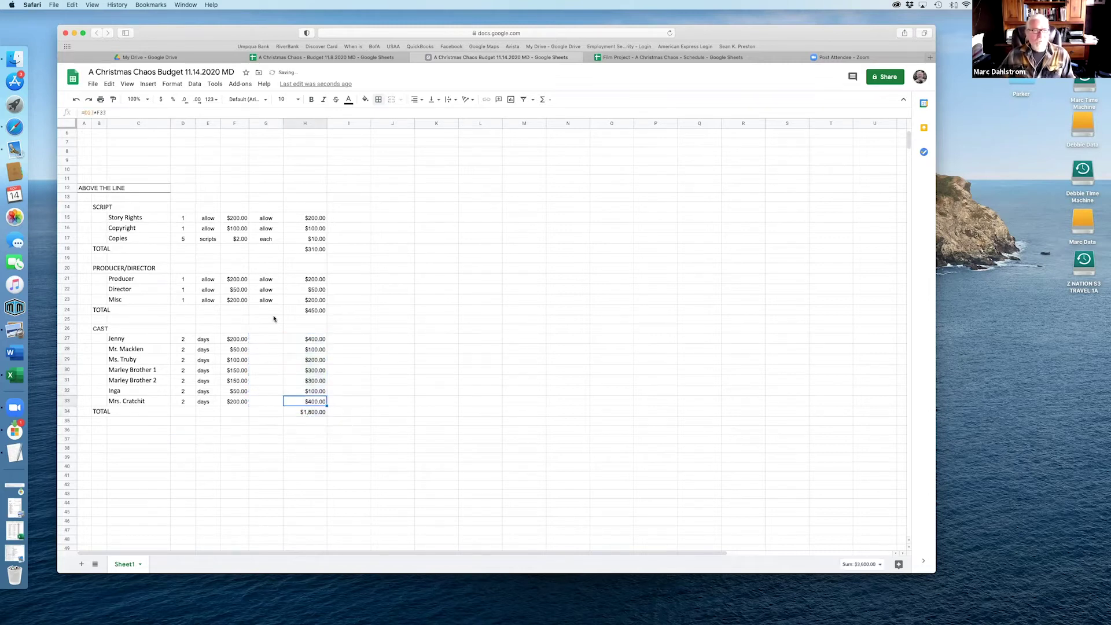
# Step: Enter "each" as the rate unit in G27 and copy it down to G33 for all CAST rows
pyautogui.click(267, 342)
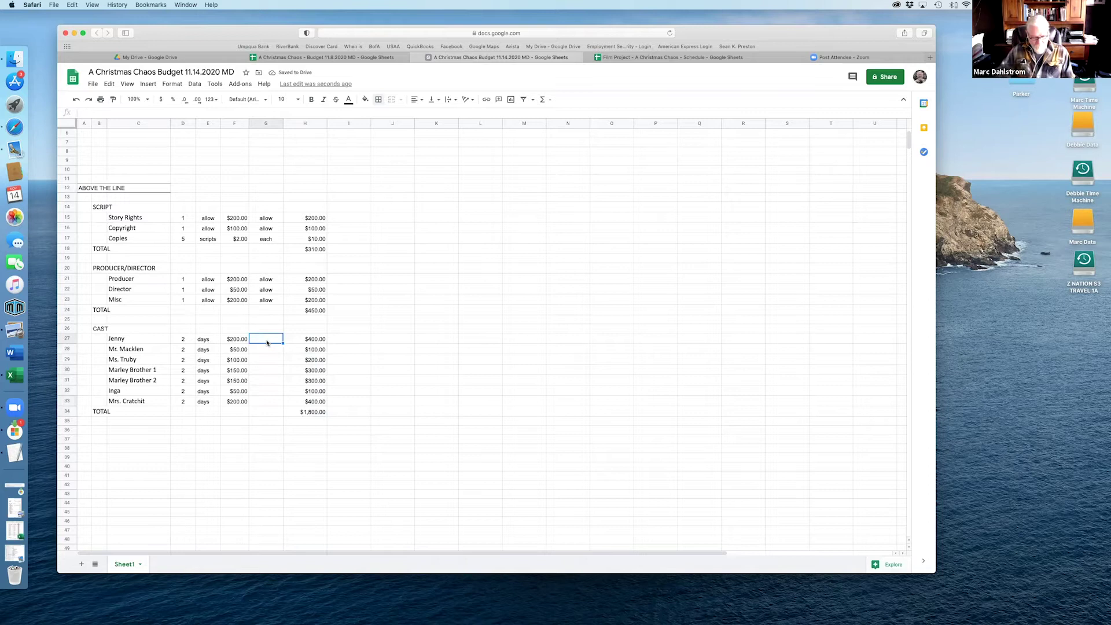
pyautogui.write('each')
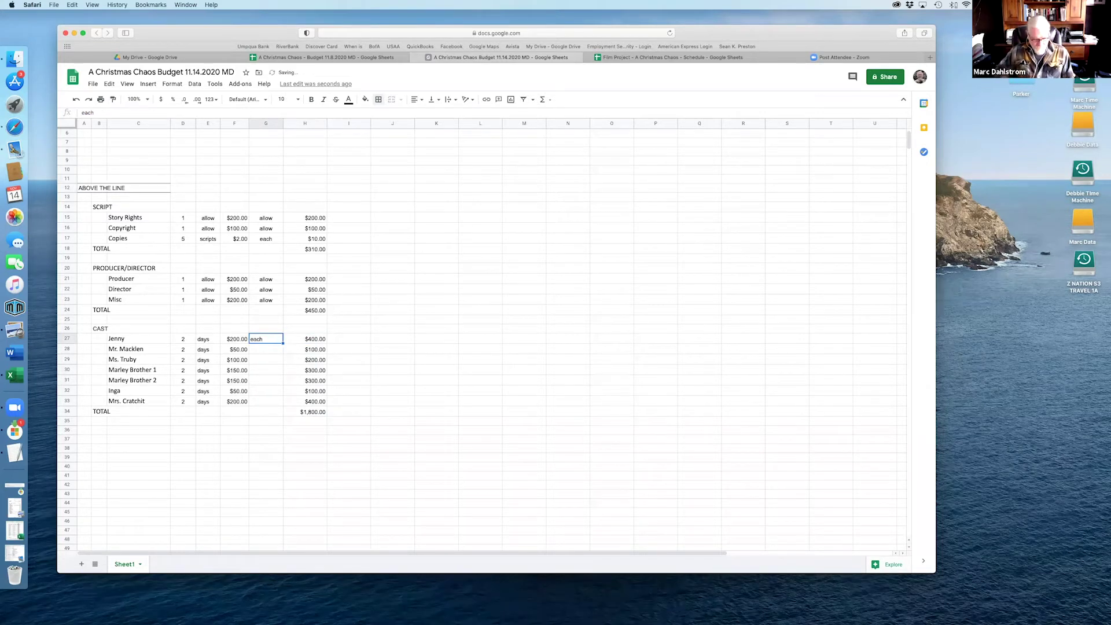
pyautogui.press('super+c')
pyautogui.click(261, 349)
pyautogui.moveTo(260, 351); pyautogui.dragTo(268, 403)
pyautogui.press('super+v')
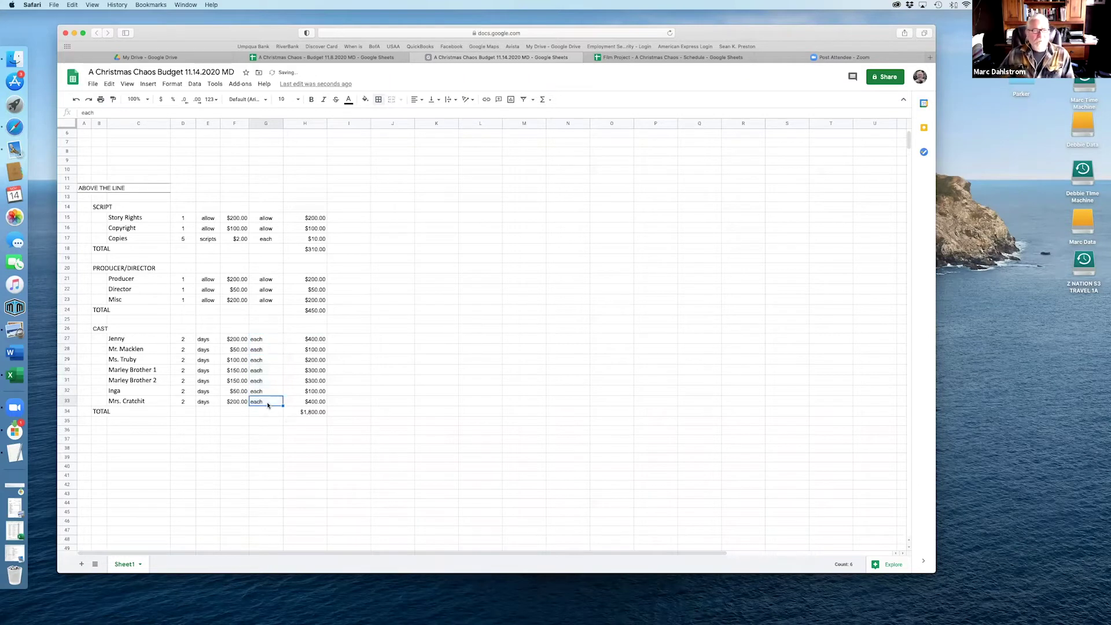
# Step: Center the "each" entries in G27:G33 of the CAST section
pyautogui.click(261, 339)
pyautogui.keyDown('shift'); pyautogui.click(261, 401); pyautogui.keyUp('shift')
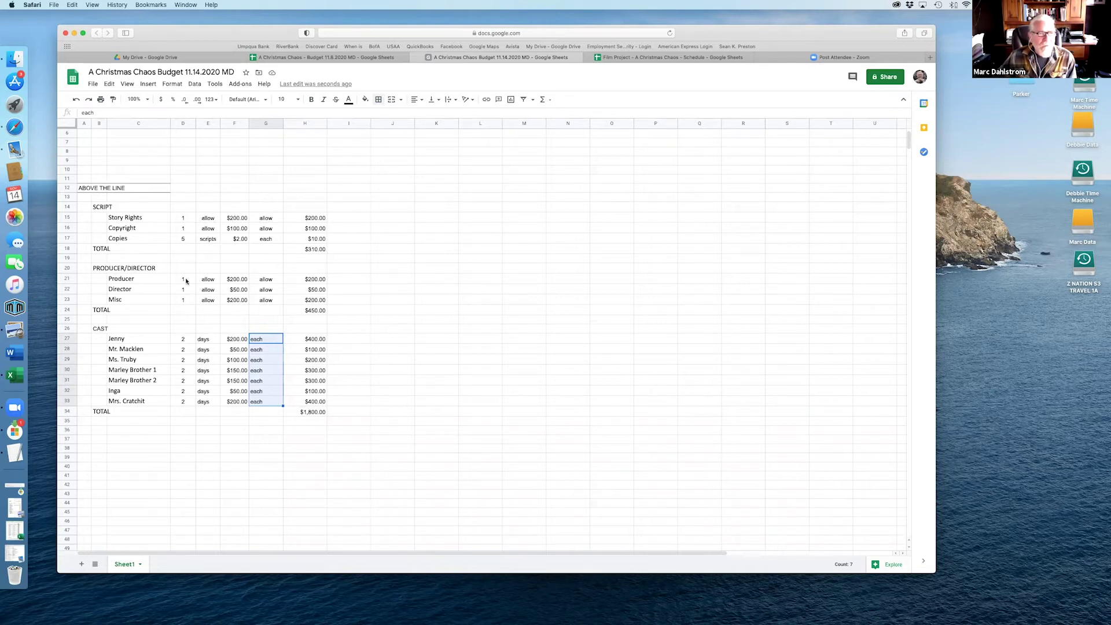
pyautogui.click(207, 280)
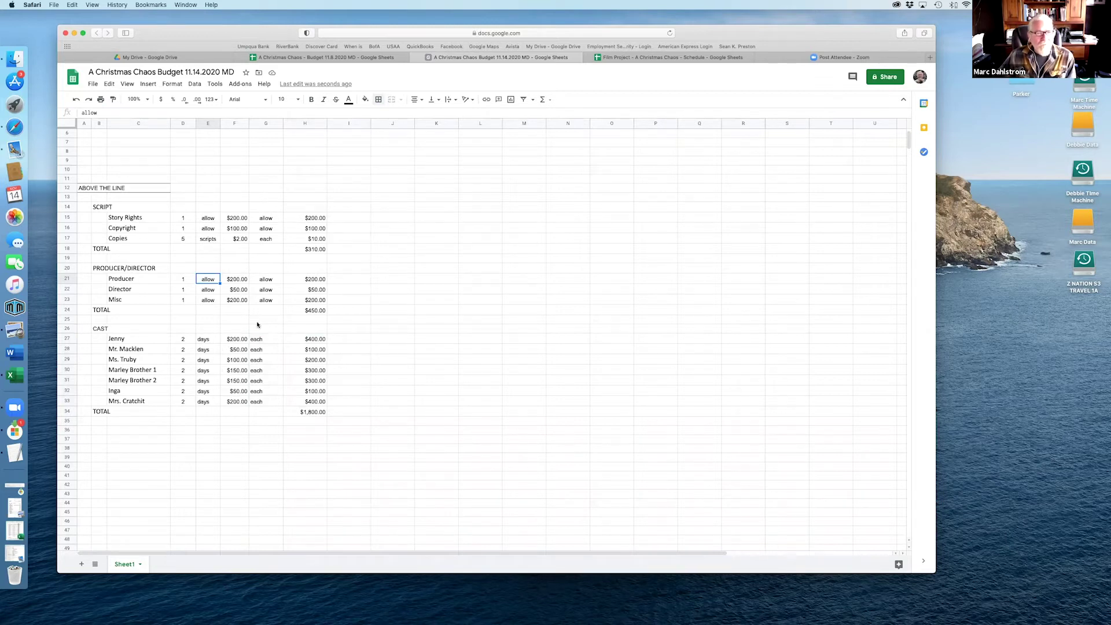
pyautogui.moveTo(262, 338); pyautogui.dragTo(263, 404)
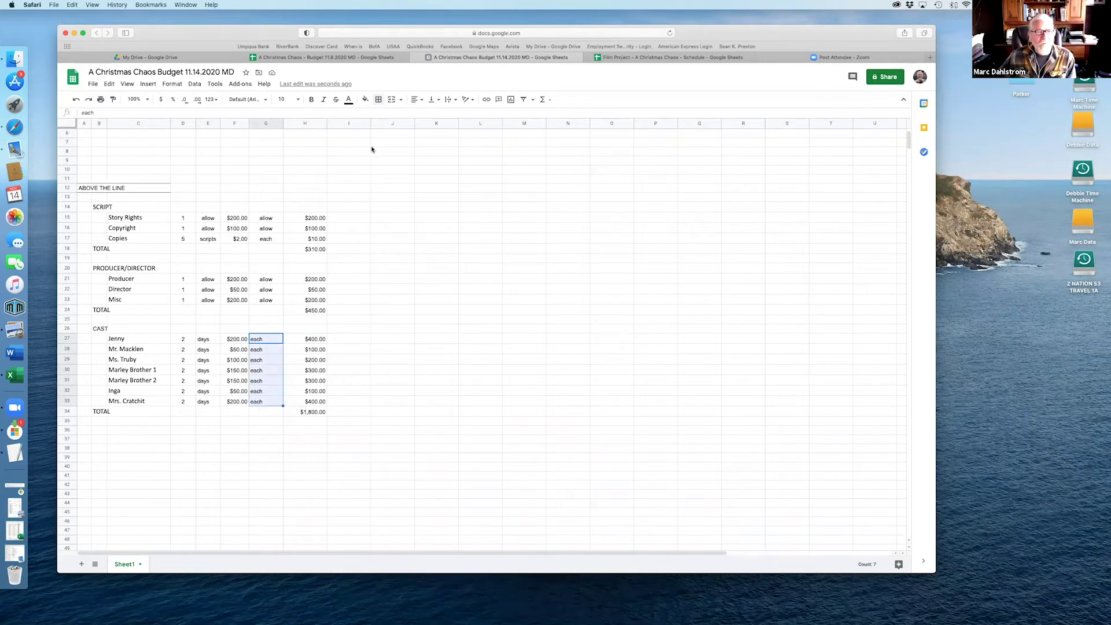
pyautogui.scroll(-1, 373, 142)
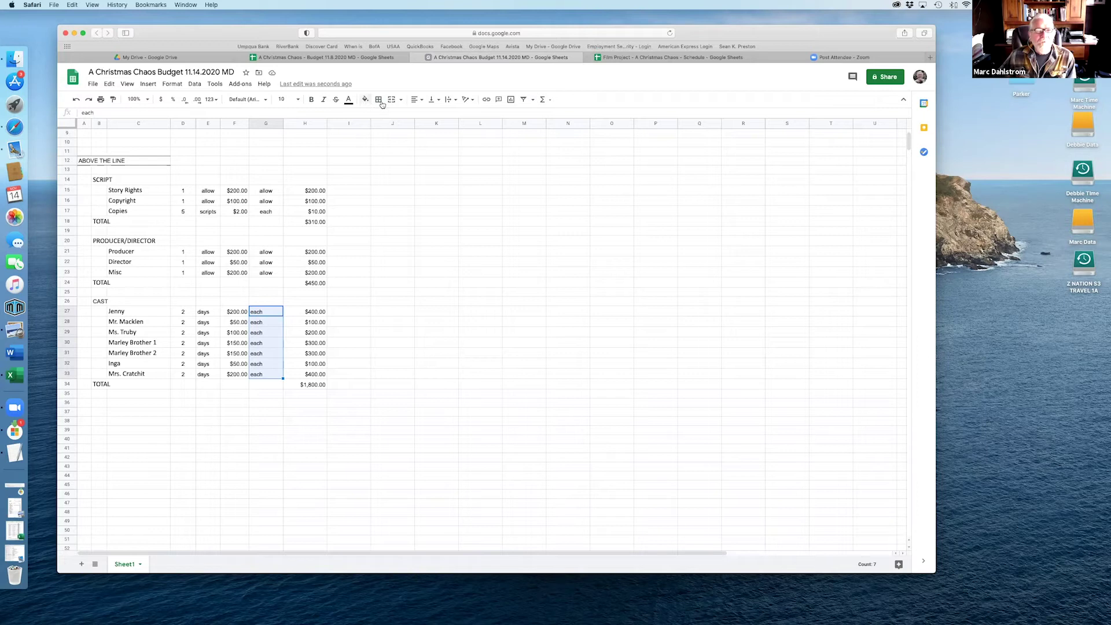
pyautogui.click(415, 99)
pyautogui.click(427, 115)
pyautogui.click(399, 231)
pyautogui.scroll(-1, 402, 241)
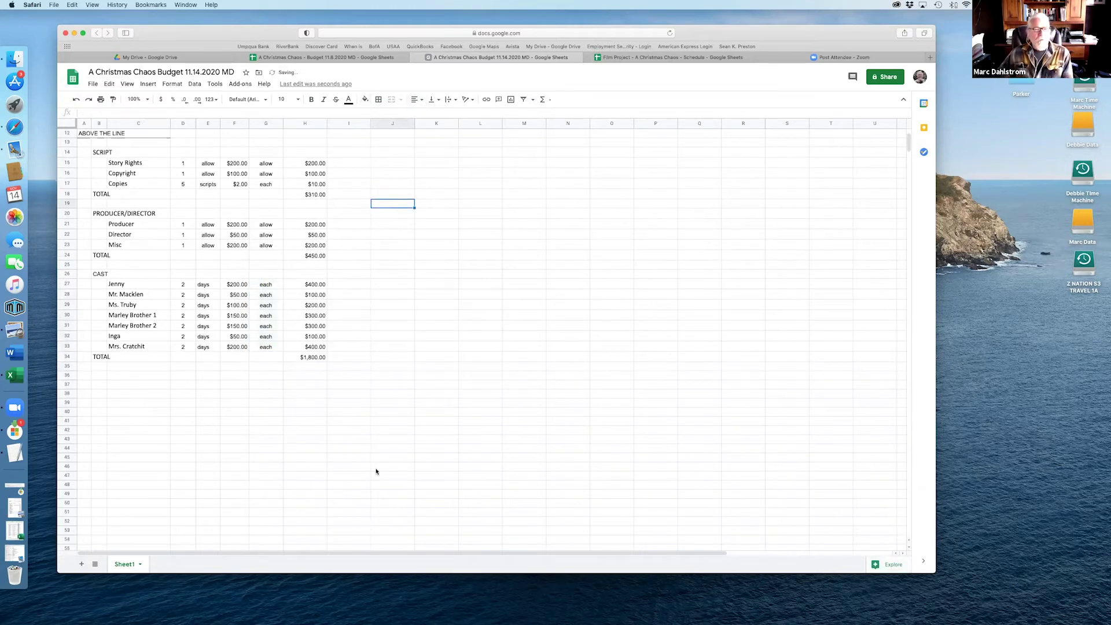
# Step: Copy rows 40–48, STUNTS through TOTAL ABOVE THE LINE, from the 11.8.2020 budget into the 11.14.2020 budget starting at row 36
pyautogui.hotkey('ctrl', 'shift', 'Tab')
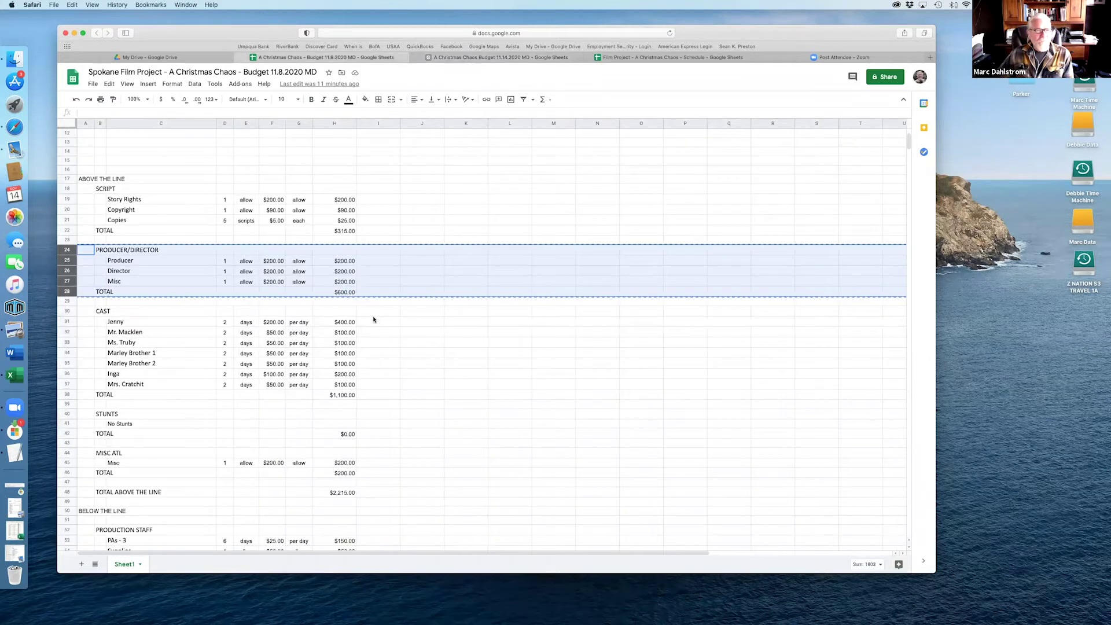
pyautogui.scroll(-4, 373, 320)
pyautogui.moveTo(67, 308); pyautogui.dragTo(68, 380)
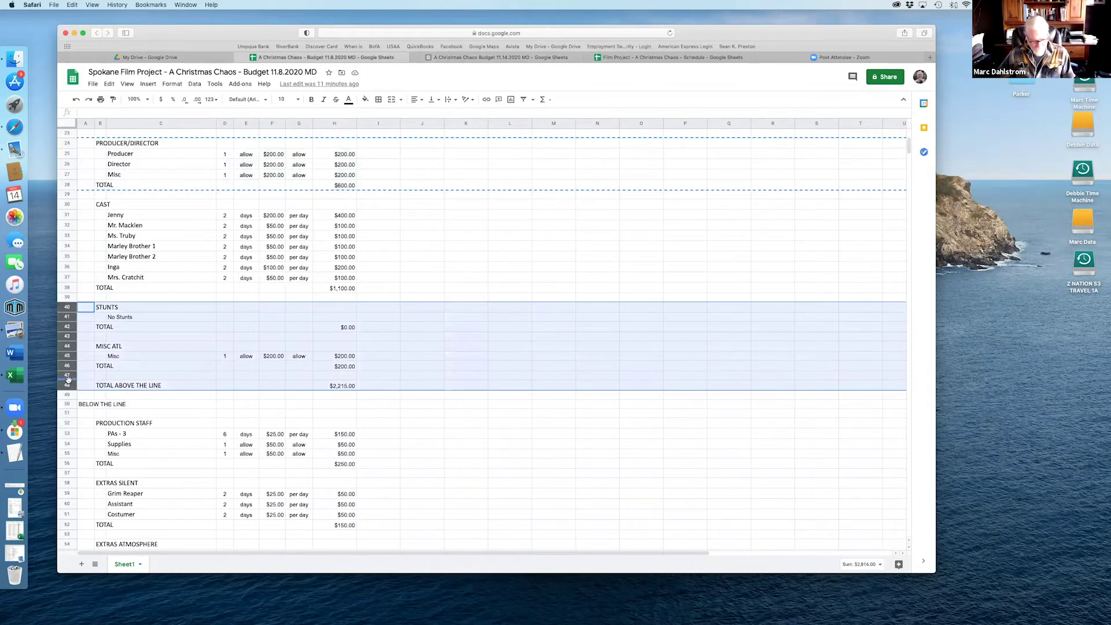
pyautogui.press('super+c')
pyautogui.click(462, 58)
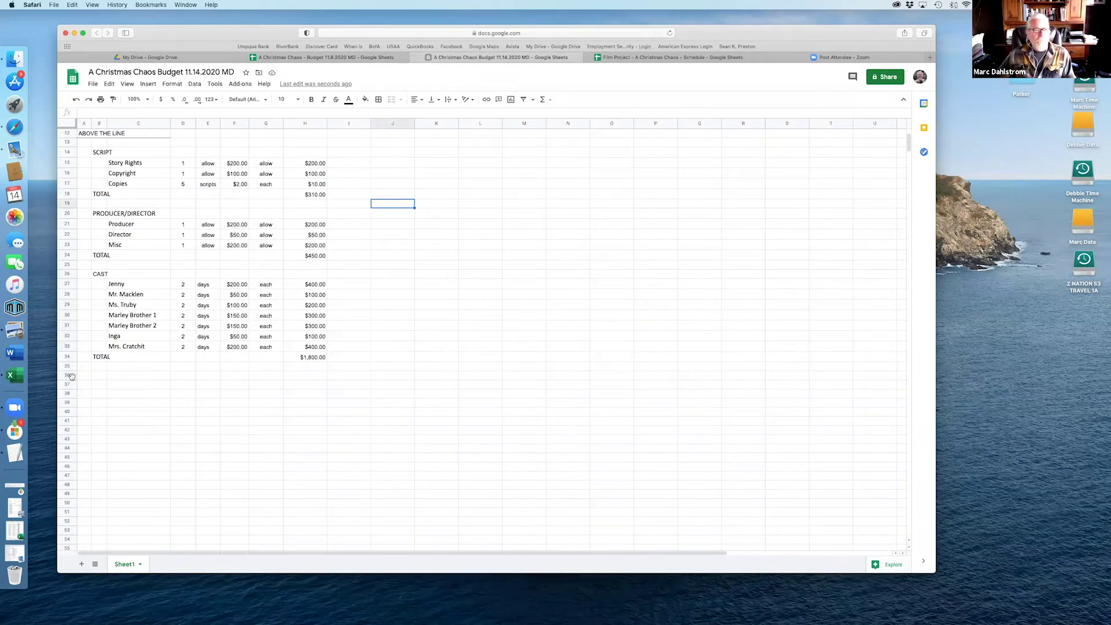
pyautogui.click(70, 377)
pyautogui.press('super+v')
pyautogui.click(247, 407)
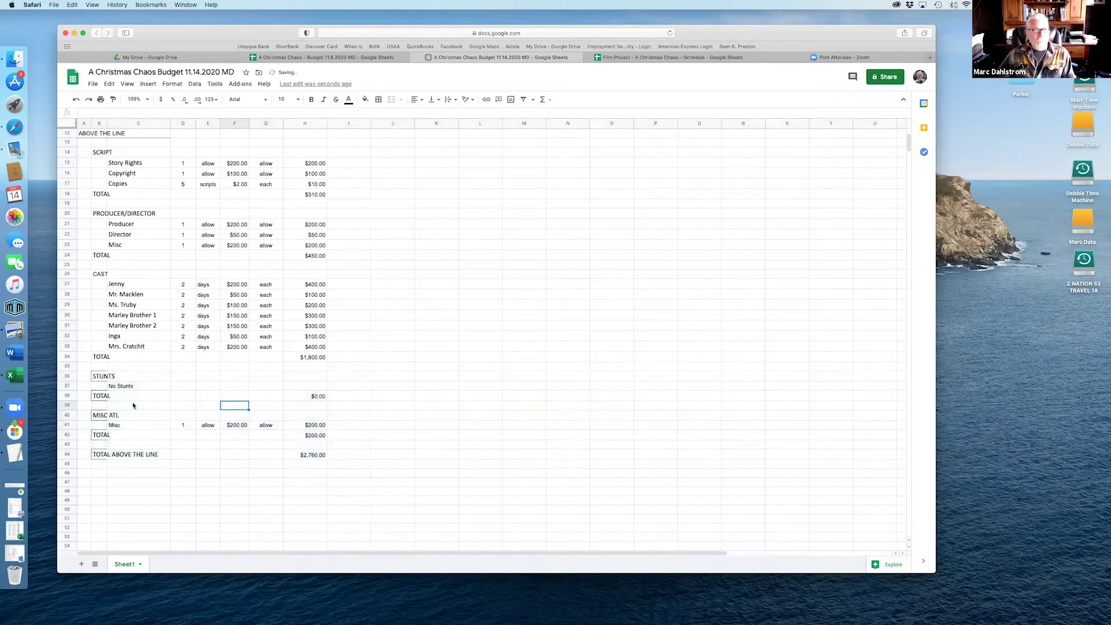
# Step: Remove the cell borders from the STUNTS and MISC ATL headings, their TOTAL labels and the TOTAL ABOVE THE LINE label
pyautogui.click(103, 380)
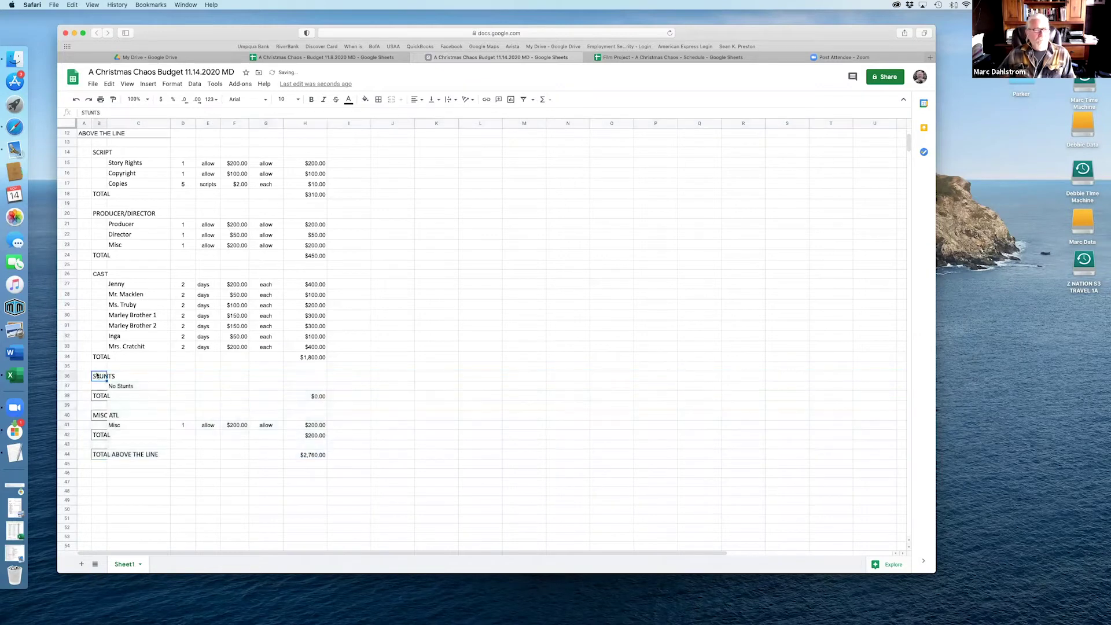
pyautogui.click(380, 101)
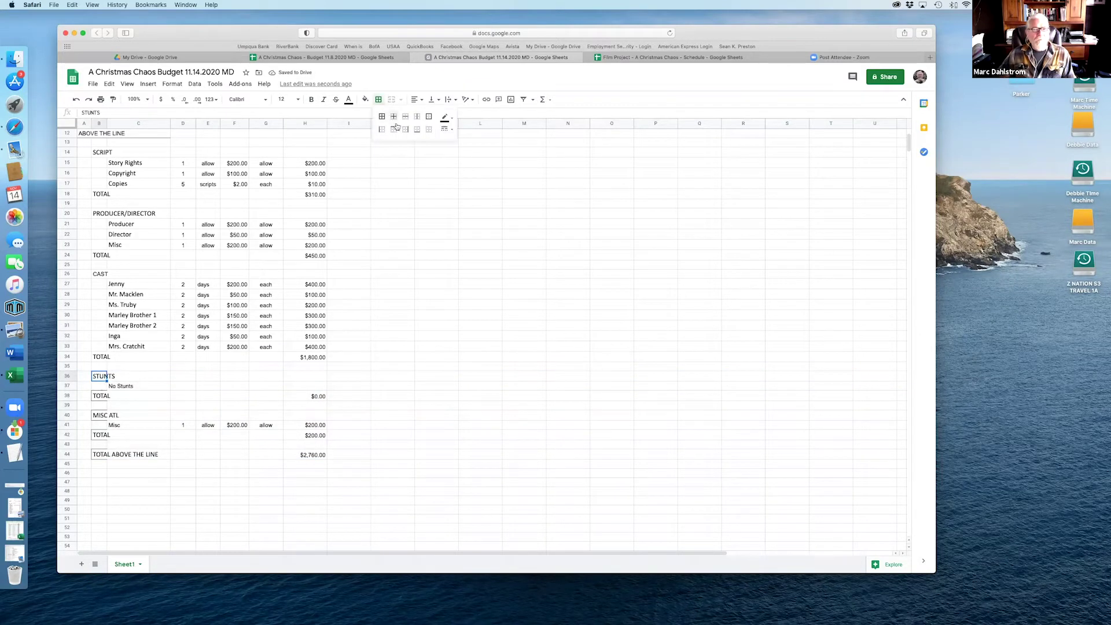
pyautogui.click(429, 129)
pyautogui.click(96, 397)
pyautogui.click(98, 416)
pyautogui.click(96, 436)
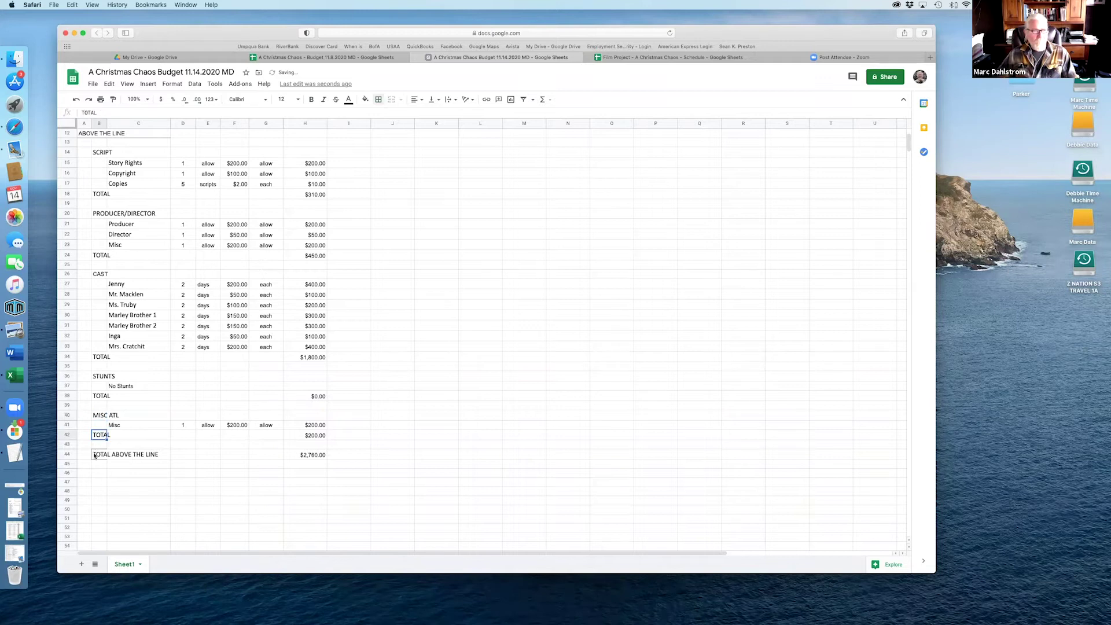
pyautogui.click(96, 457)
pyautogui.click(111, 474)
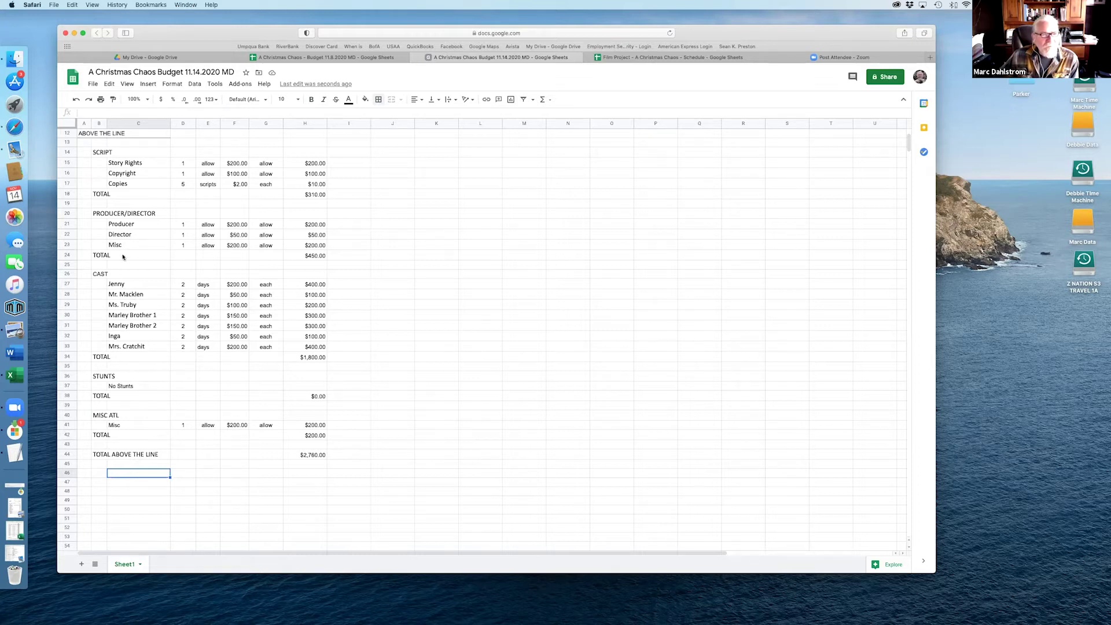
# Step: Set the quantity of the Misc item in the PRODUCER/DIRECTOR section to 0
pyautogui.click(186, 247)
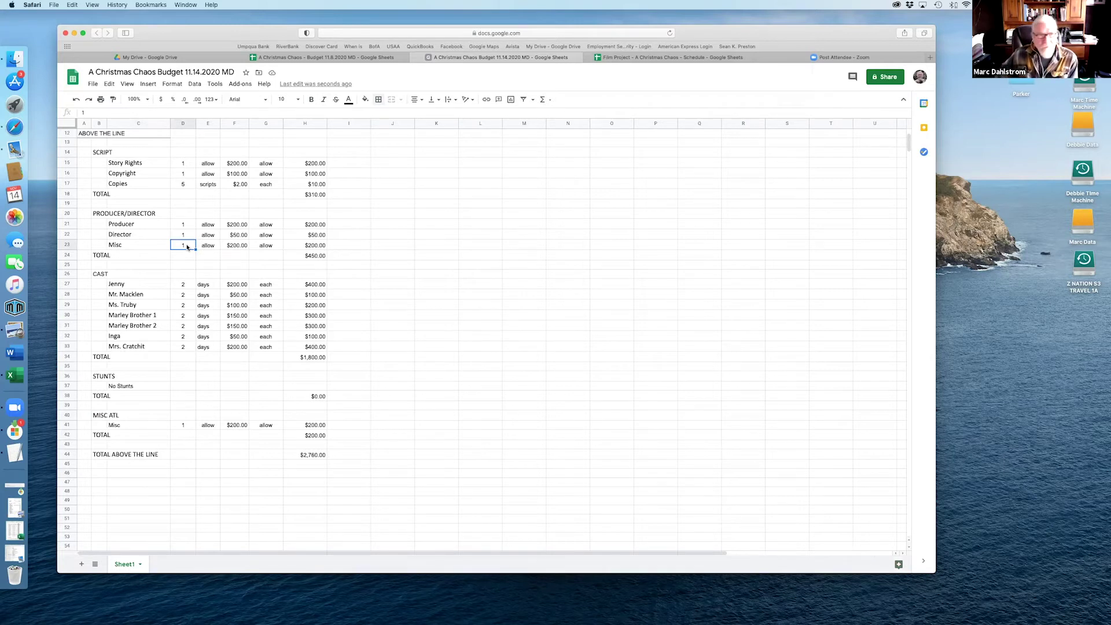
pyautogui.write('0')
pyautogui.press('Return')
# Step: Examine the TOTAL ABOVE THE LINE formula in H44 and the section totals it adds up
pyautogui.press('Right')
pyautogui.press('Right')
pyautogui.press('Right')
pyautogui.press('Left')
pyautogui.press('Left')
pyautogui.press('Left')
pyautogui.press('Left')
pyautogui.press('Left')
pyautogui.press('Right')
pyautogui.press('Down')
pyautogui.press('Down')
pyautogui.press('Down')
pyautogui.press('Down')
pyautogui.press('Down')
pyautogui.press('Down')
pyautogui.press('Down')
pyautogui.press('Down')
pyautogui.press('Down')
pyautogui.press('Down')
pyautogui.press('Down')
pyautogui.press('Down')
pyautogui.press('Down')
pyautogui.press('Down')
pyautogui.press('Down')
pyautogui.press('Down')
pyautogui.press('Down')
pyautogui.press('Down')
pyautogui.press('Down')
pyautogui.press('Up')
pyautogui.press('Left')
pyautogui.press('Right')
pyautogui.press('Right')
pyautogui.press('Right')
pyautogui.press('Right')
pyautogui.press('Right')
pyautogui.press('Right')
pyautogui.press('Left')
pyautogui.press('Left')
pyautogui.press('Left')
pyautogui.press('Left')
pyautogui.press('Left')
pyautogui.press('Left')
pyautogui.press('Left')
pyautogui.press('Down')
pyautogui.press('Down')
pyautogui.press('Down')
pyautogui.press('Right')
pyautogui.press('Right')
pyautogui.press('Right')
pyautogui.press('Right')
pyautogui.press('Right')
pyautogui.press('Right')
pyautogui.press('Right')
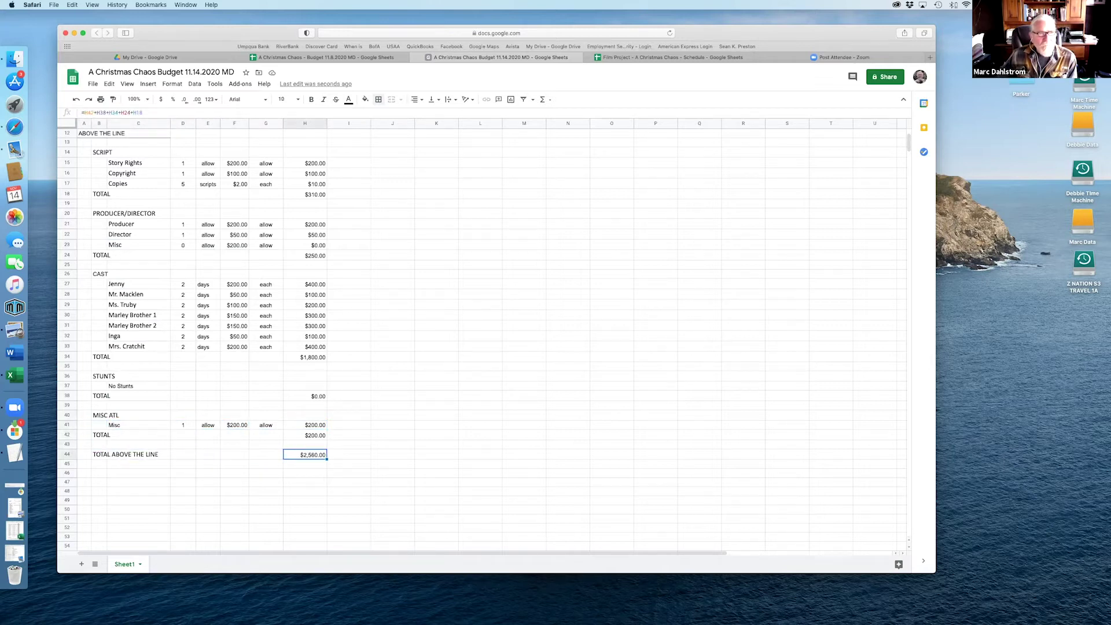
pyautogui.click(150, 112)
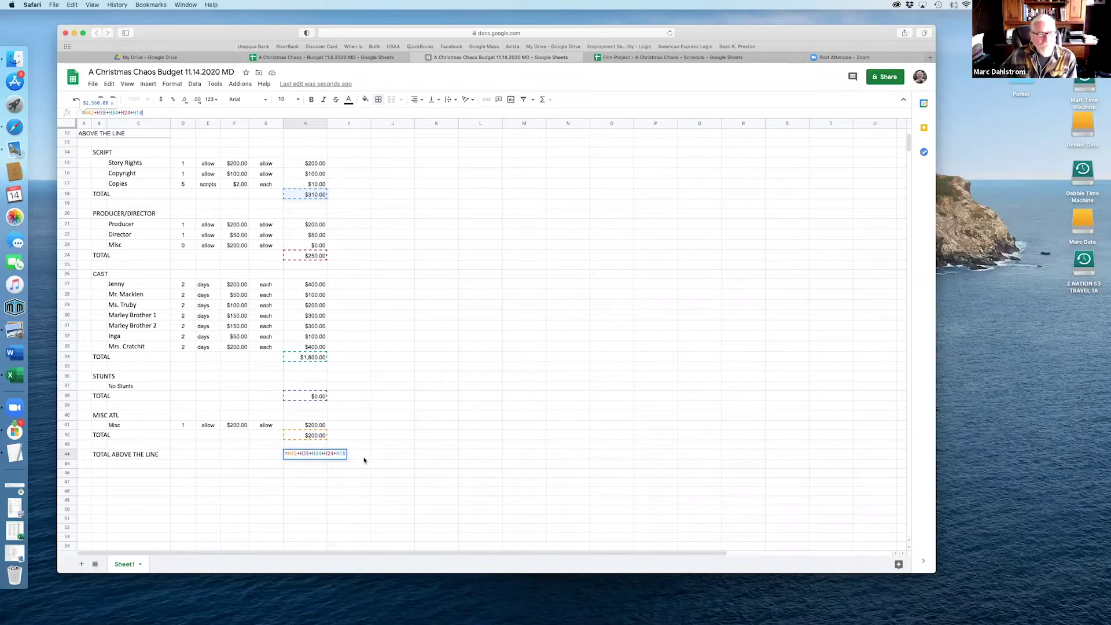
pyautogui.press('Return')
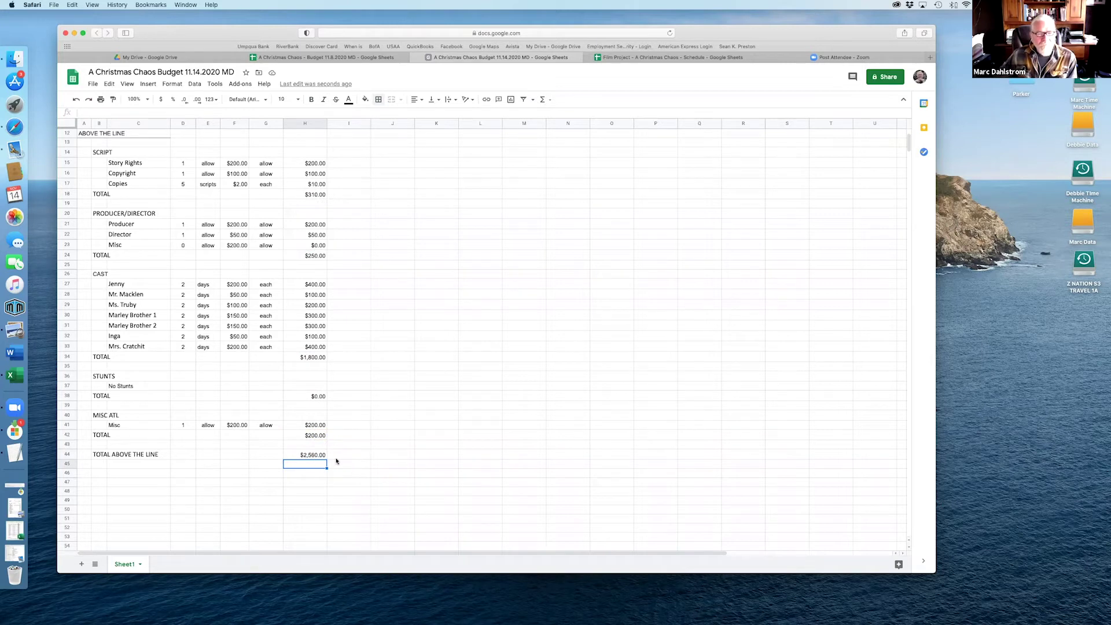
pyautogui.scroll(3, 372, 498)
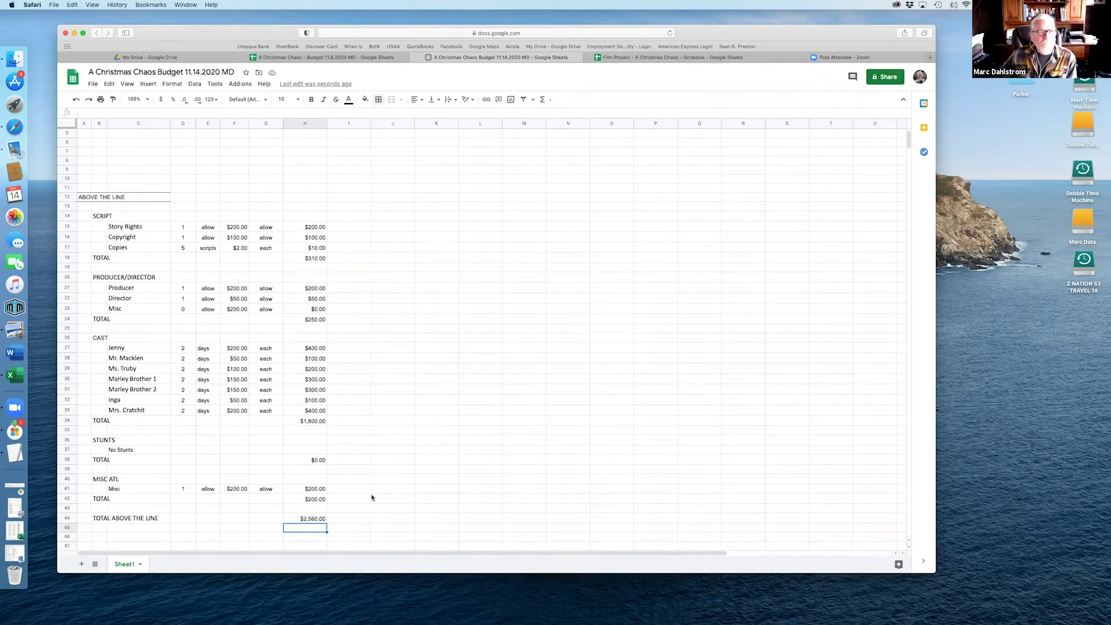
pyautogui.scroll(-4, 371, 497)
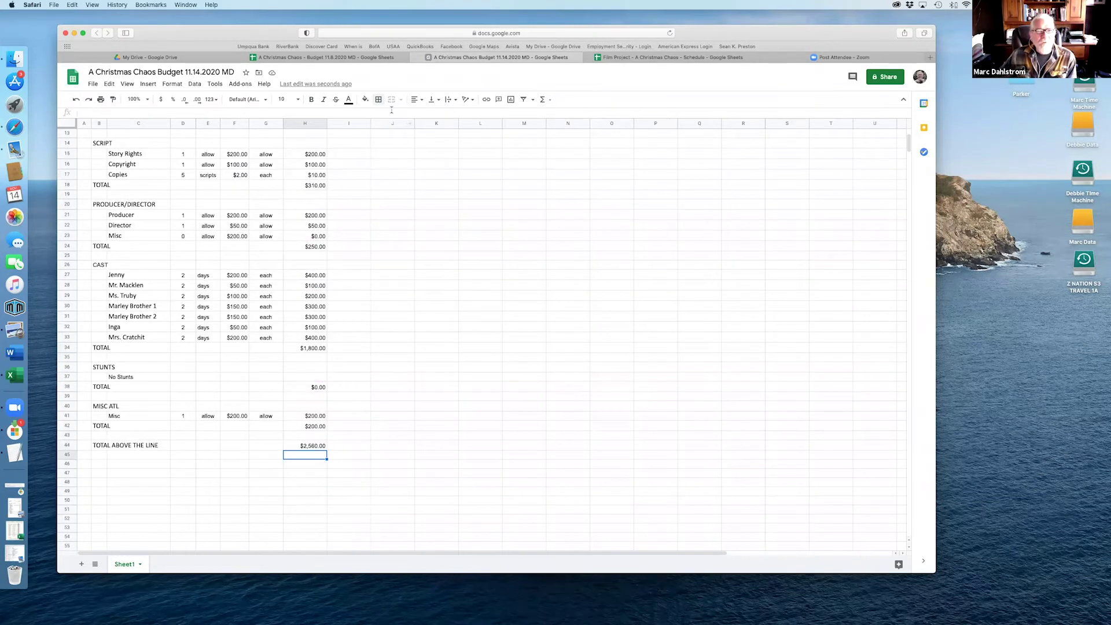
# Step: Copy the whole BELOW THE LINE block, rows 50–128, from the 11.8.2020 budget into the 11.14.2020 budget starting at row 47
pyautogui.click(344, 62)
pyautogui.scroll(-5, 439, 366)
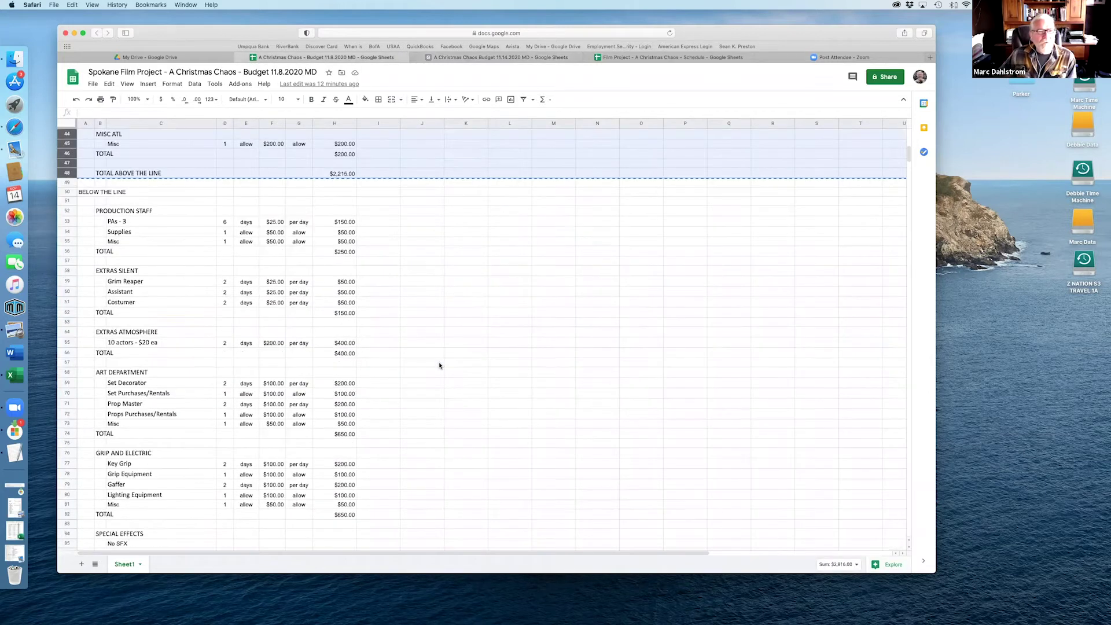
pyautogui.moveTo(66, 153); pyautogui.dragTo(151, 412)
pyautogui.press('super+c')
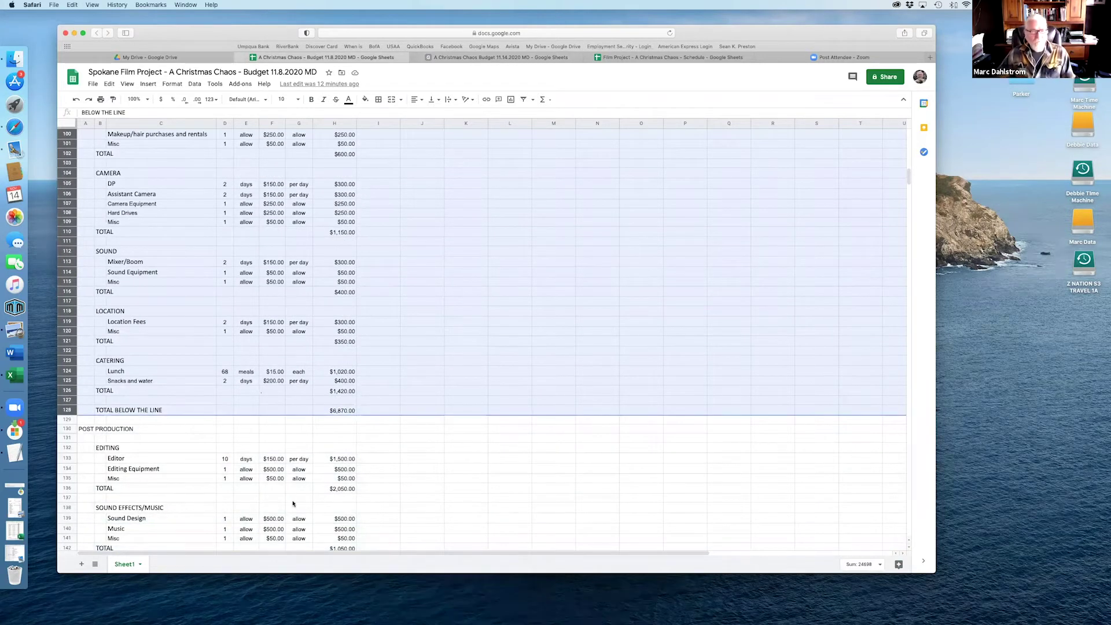
pyautogui.click(465, 56)
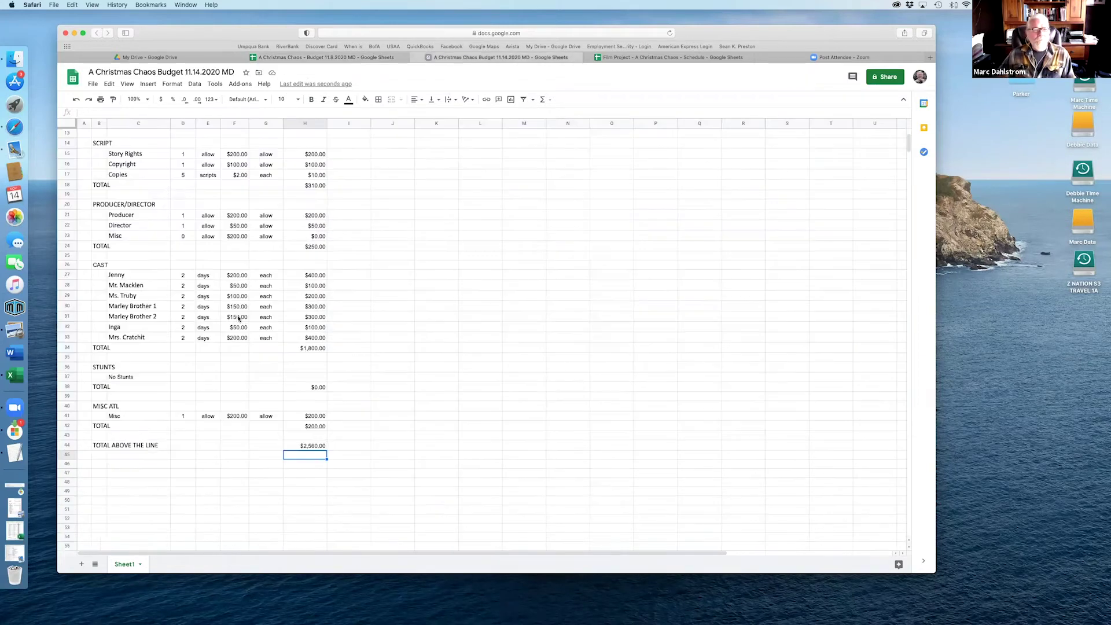
pyautogui.click(66, 474)
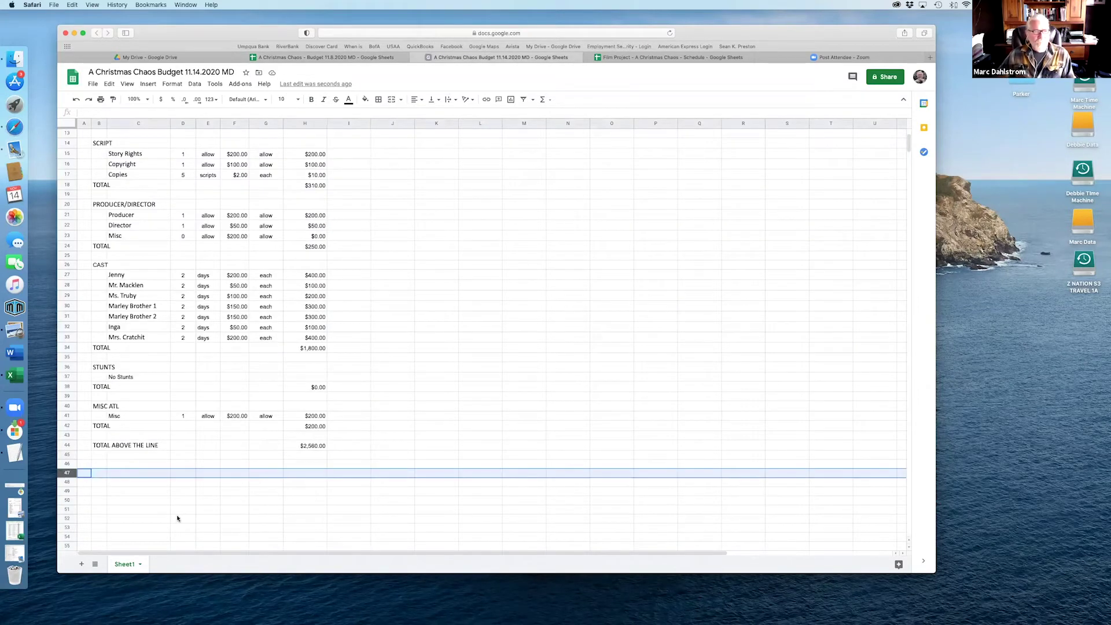
pyautogui.press('super+v')
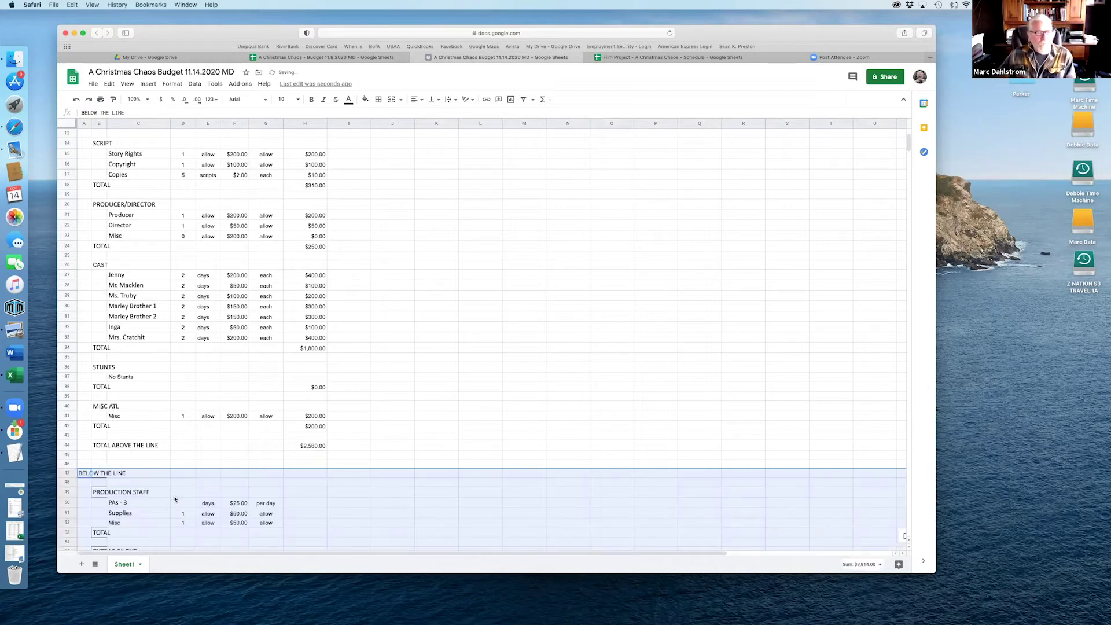
pyautogui.click(173, 496)
# Step: Examine the formula behind the number of days for the PAs in D50 of the PRODUCTION STAFF section
pyautogui.scroll(-10, 173, 498)
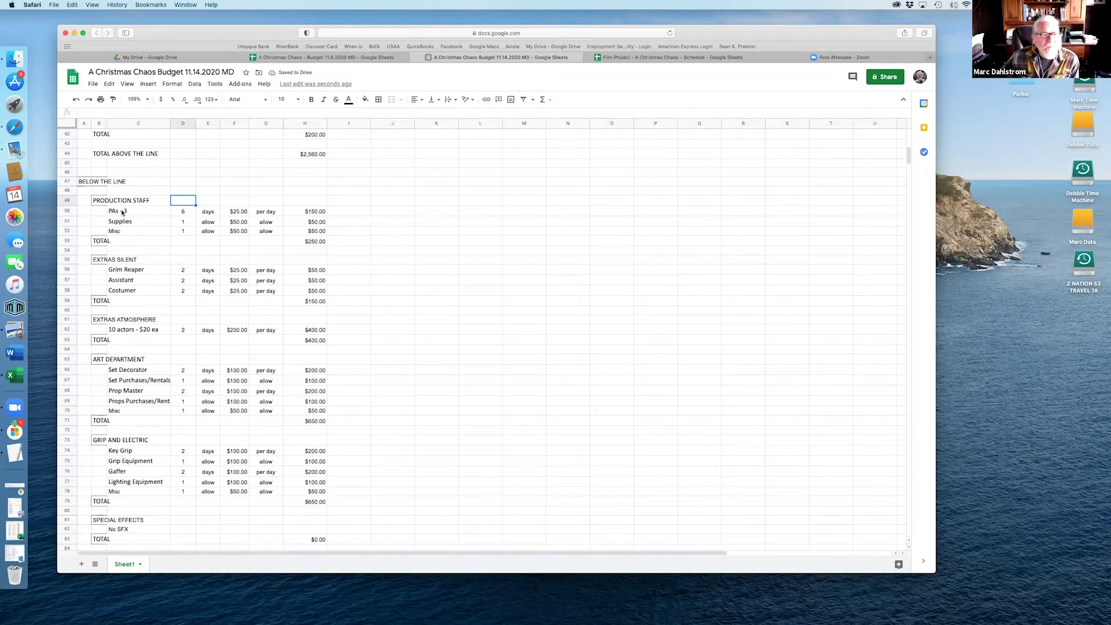
pyautogui.click(130, 212)
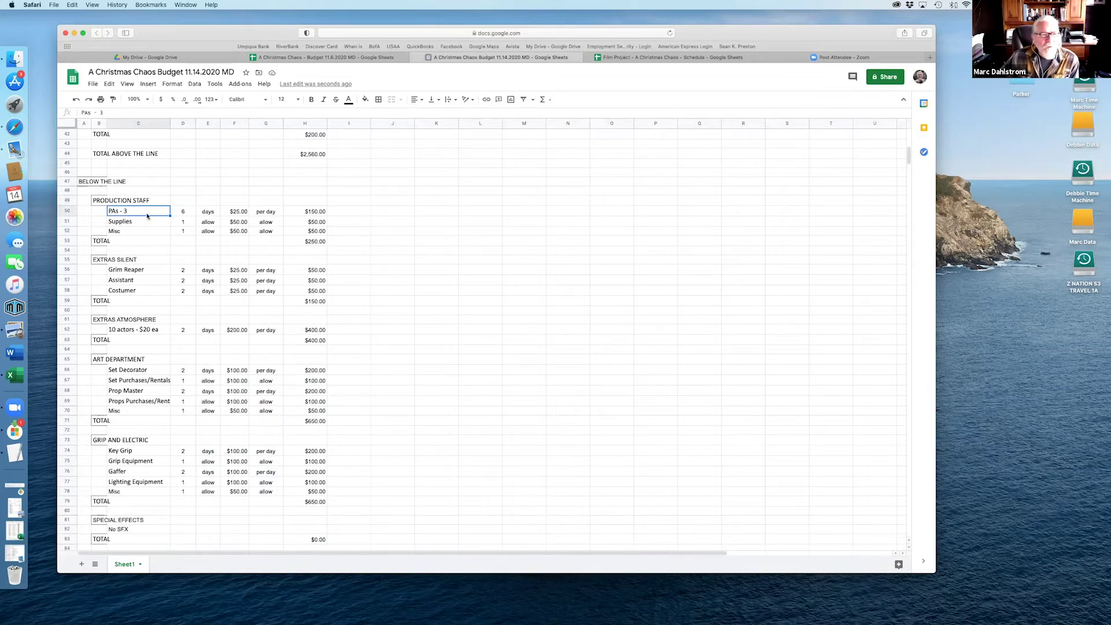
pyautogui.scroll(1, 174, 225)
pyautogui.press('Left')
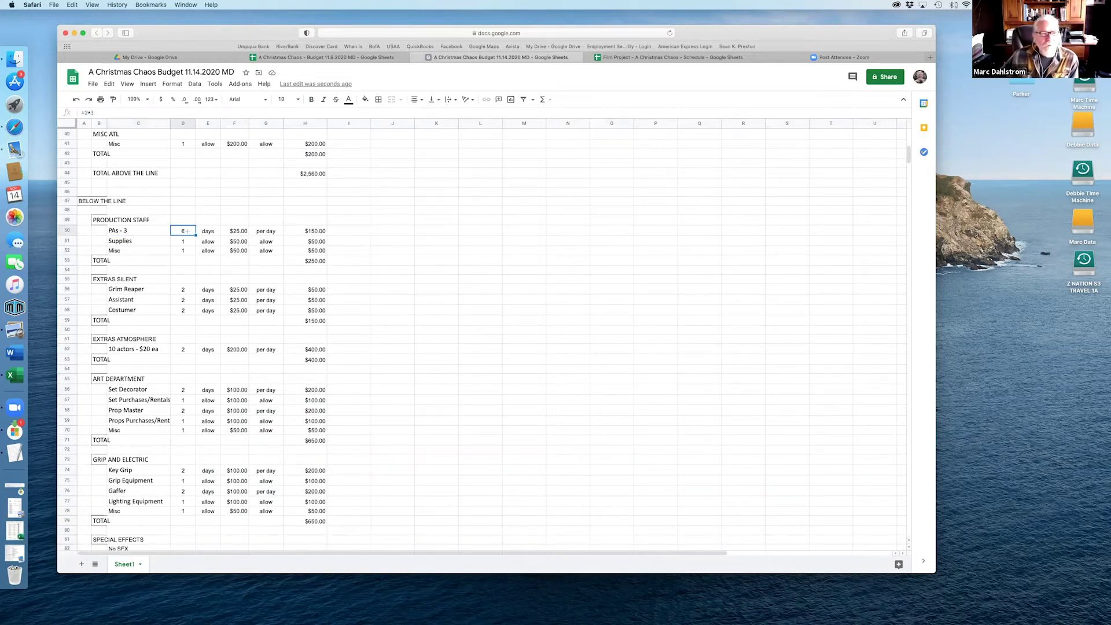
pyautogui.click(185, 231)
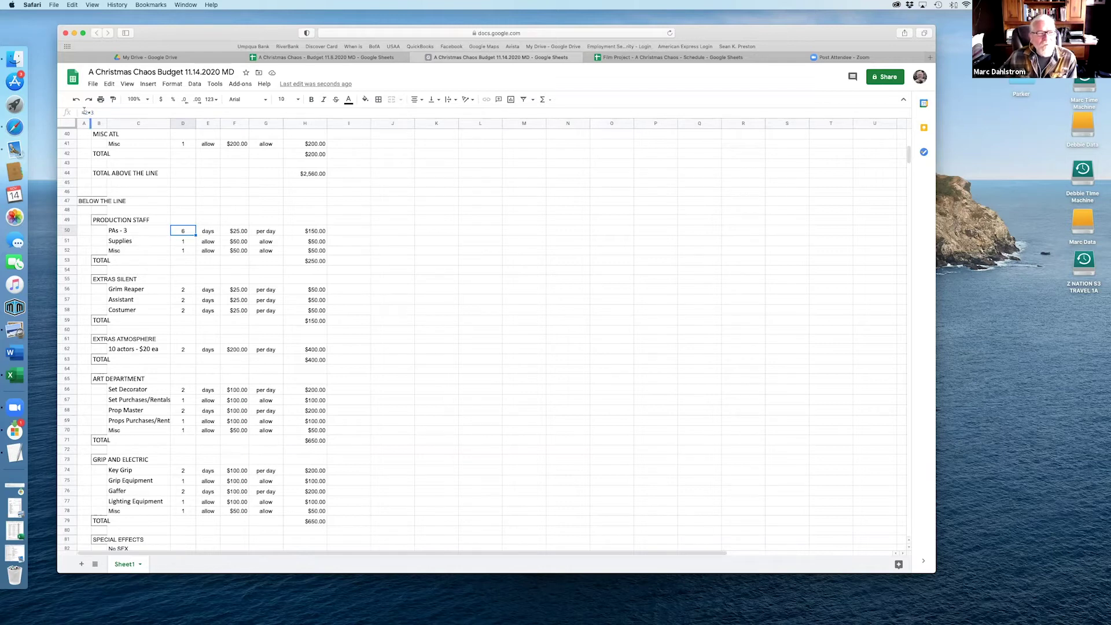
pyautogui.click(190, 242)
pyautogui.click(187, 233)
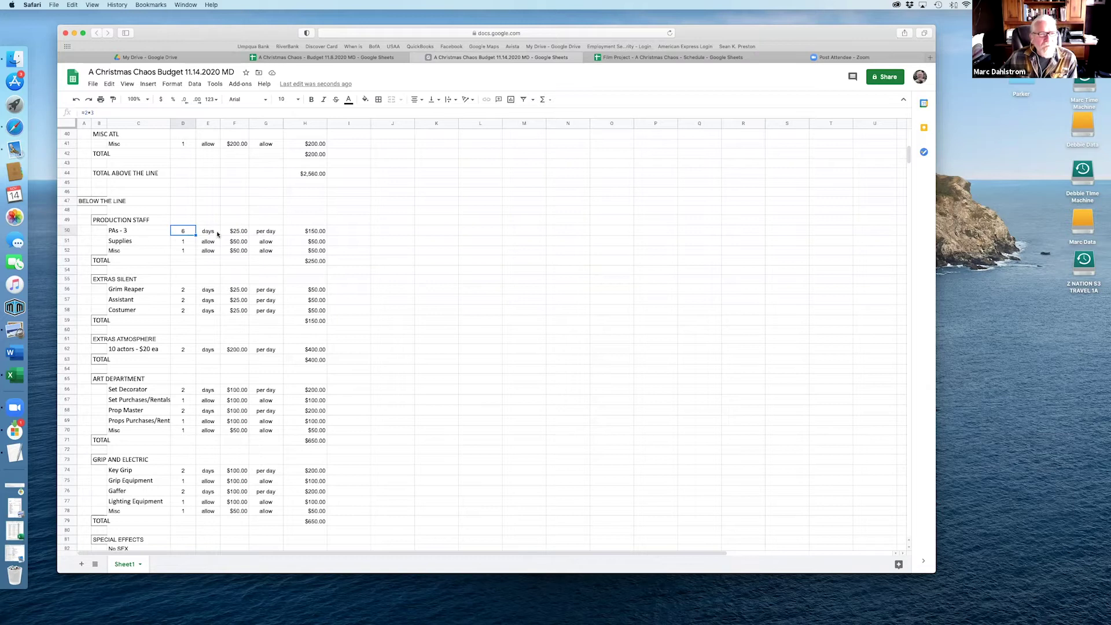
# Step: Examine the daily rate of the PAs and the quantity, unit and amount of Supplies in the PRODUCTION STAFF section
pyautogui.click(236, 232)
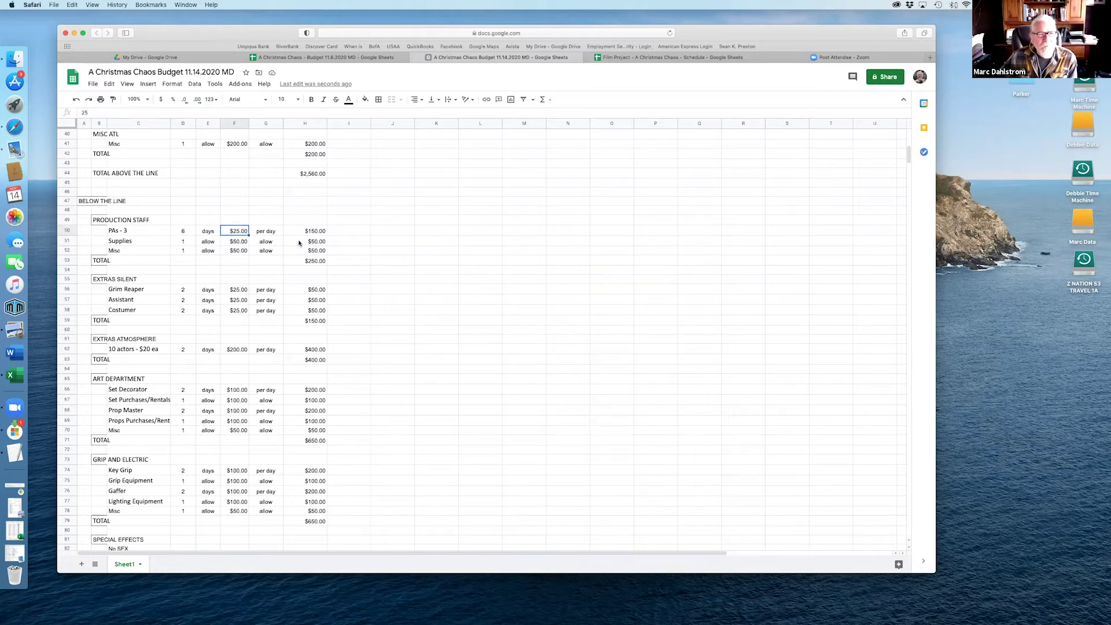
pyautogui.press('Down')
pyautogui.press('Left')
pyautogui.press('Left')
pyautogui.press('Left')
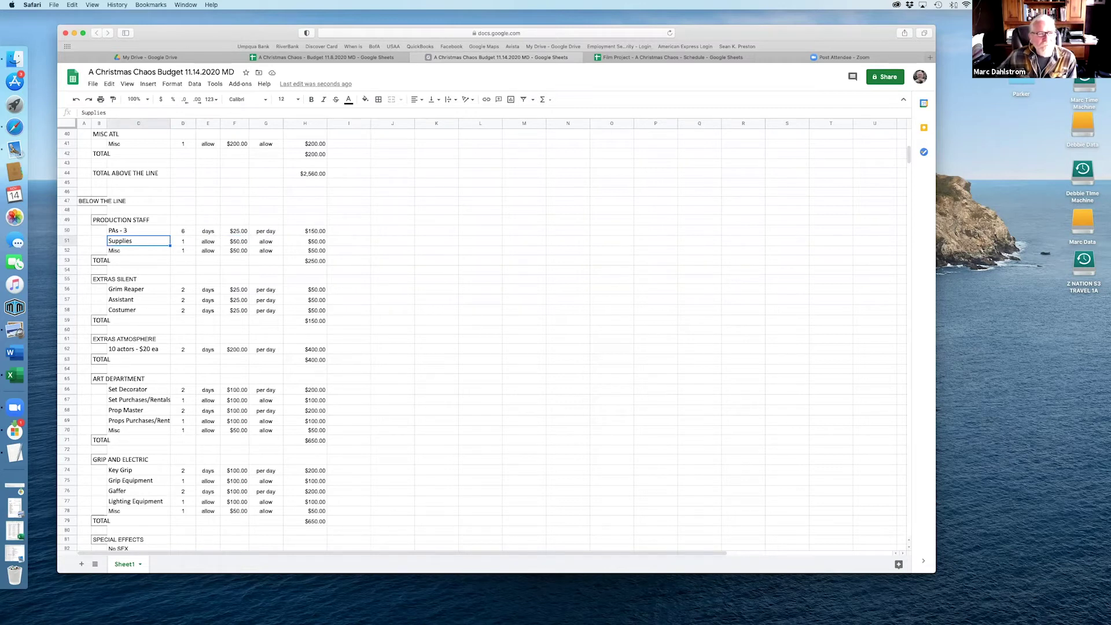
pyautogui.press('Right')
pyautogui.press('Right')
pyautogui.press('Right')
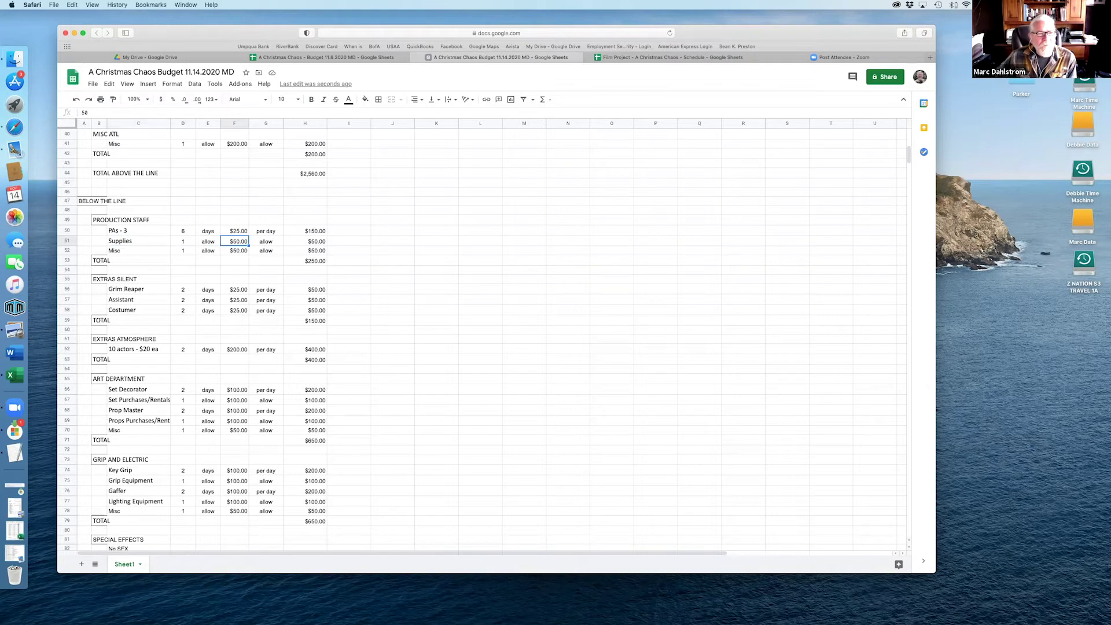
pyautogui.press('Left')
pyautogui.press('Left')
pyautogui.press('Left')
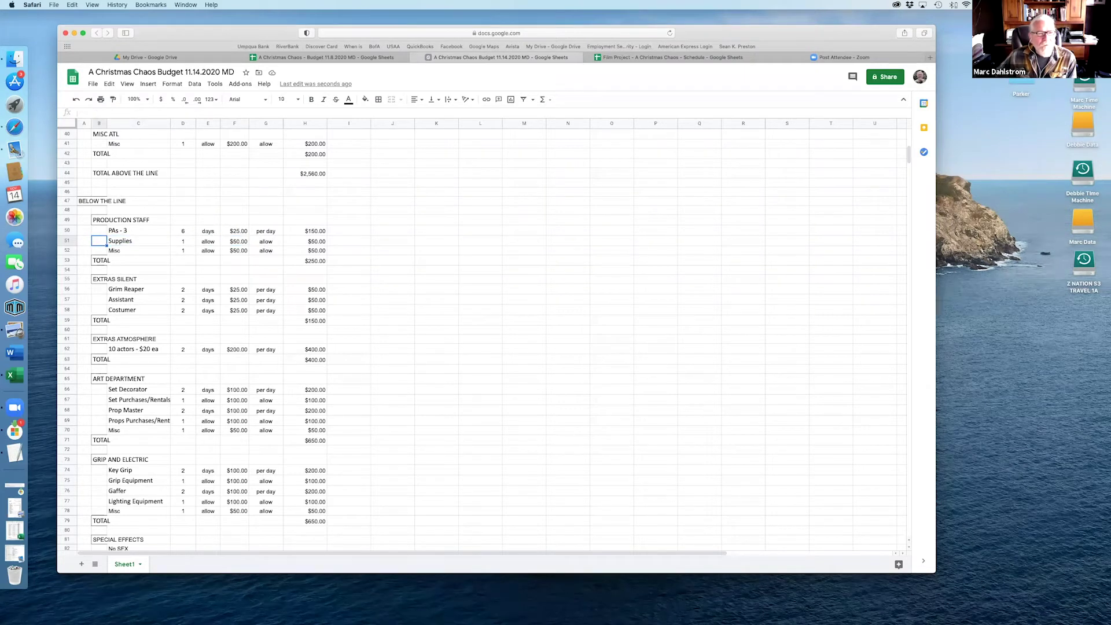
pyautogui.press('Right')
pyautogui.press('Right')
pyautogui.press('Right')
pyautogui.press('Left')
pyautogui.press('Left')
pyautogui.press('Left')
pyautogui.press('Right')
pyautogui.press('Right')
pyautogui.press('Right')
pyautogui.press('Right')
# Step: Examine the quantity, unit and amount of the Misc item in the PRODUCTION STAFF section
pyautogui.press('Down')
pyautogui.press('Left')
pyautogui.press('Left')
pyautogui.press('Left')
pyautogui.press('Left')
pyautogui.press('Right')
pyautogui.press('Right')
pyautogui.press('Right')
pyautogui.press('Right')
pyautogui.press('Right')
pyautogui.press('Left')
pyautogui.press('Left')
pyautogui.press('Left')
pyautogui.press('Left')
pyautogui.press('Left')
pyautogui.press('Left')
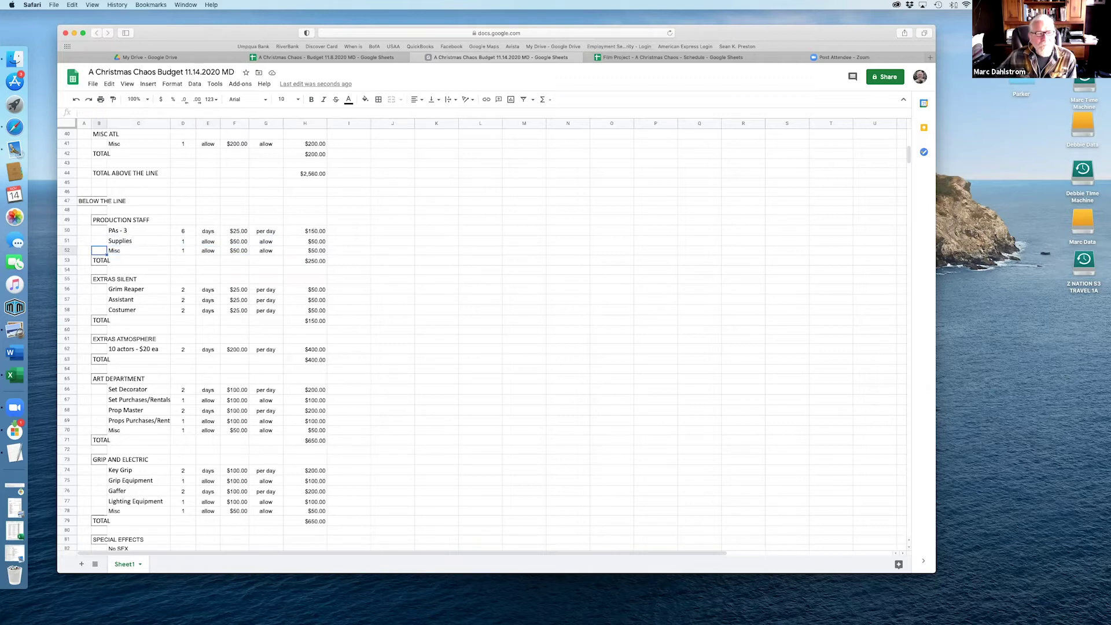
# Step: Compare the roles in the EXTRAS SILENT section with the EXTRAS/SILENT list in the film's schedule spreadsheet
pyautogui.press('Down')
pyautogui.press('Down')
pyautogui.press('Down')
pyautogui.press('Down')
pyautogui.press('Down')
pyautogui.press('Up')
pyautogui.press('Up')
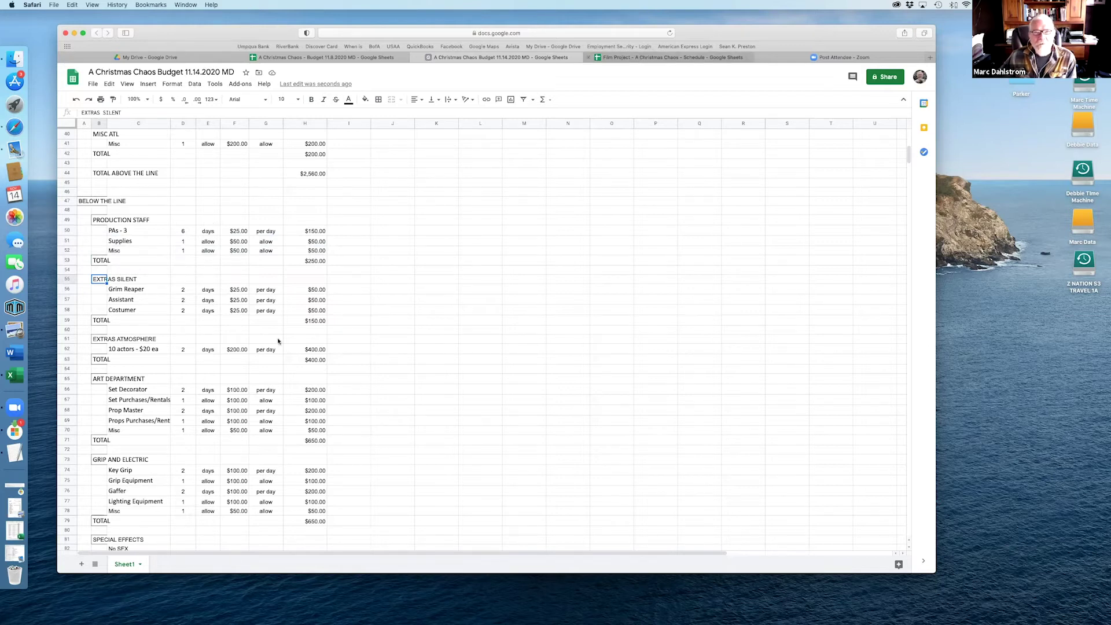
pyautogui.click(641, 57)
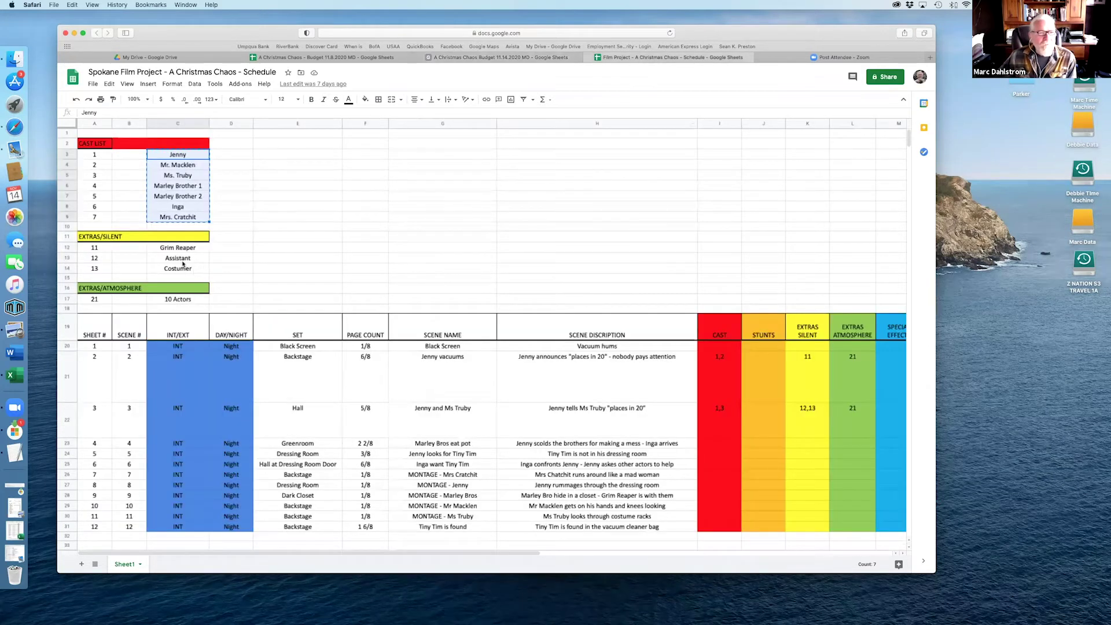
pyautogui.click(535, 58)
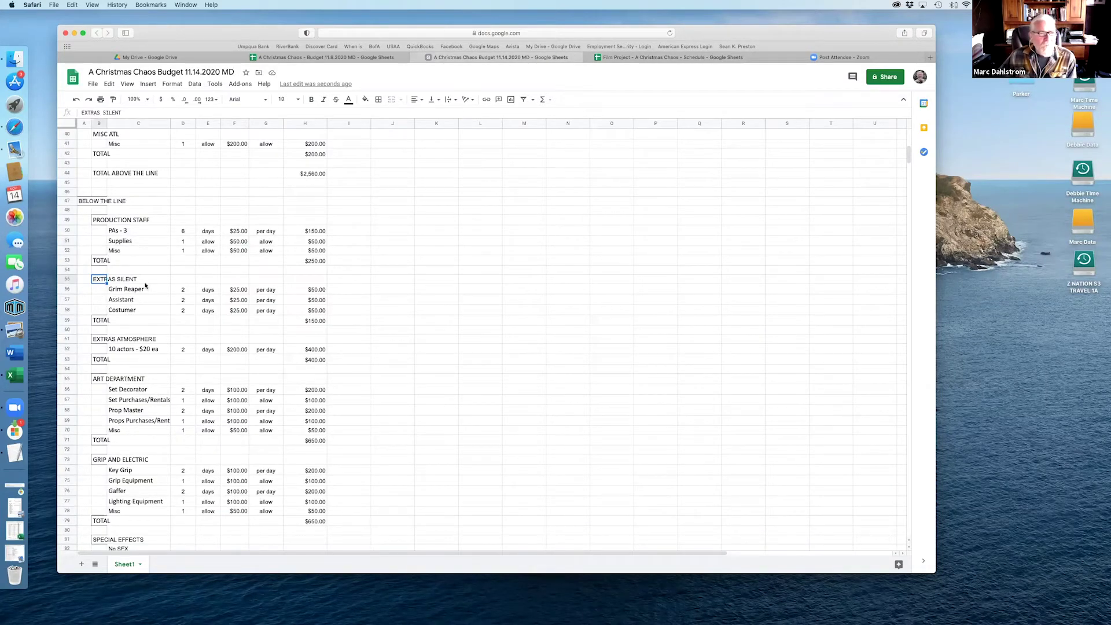
# Step: Examine the days and daily rates for the Grim Reaper, Assistant and Costumer in the EXTRAS SILENT section
pyautogui.click(183, 291)
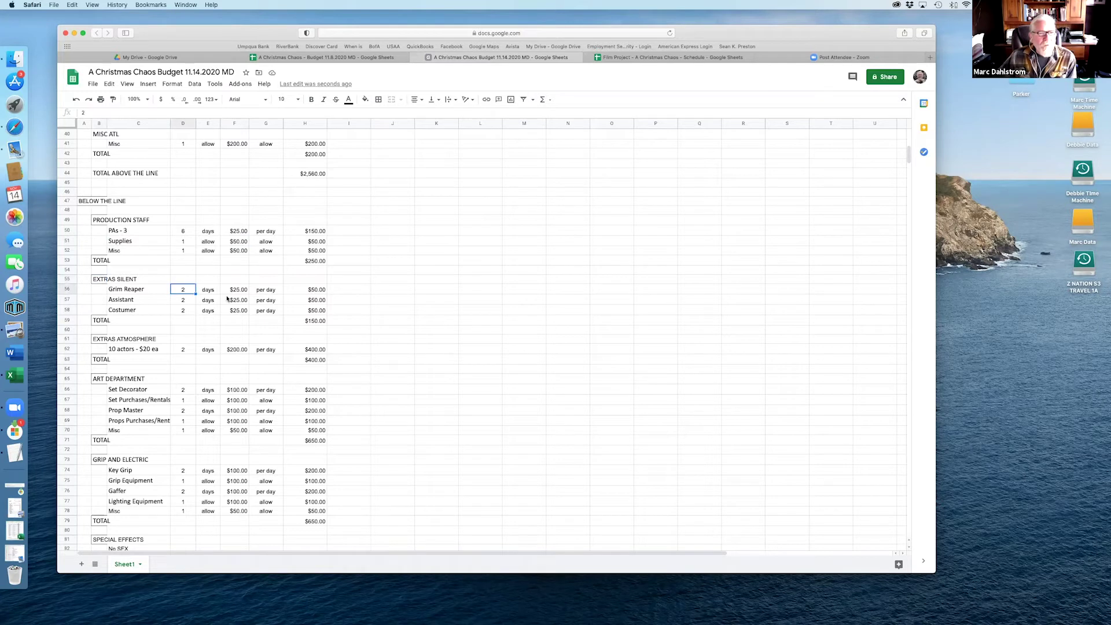
pyautogui.press('Down')
pyautogui.press('Right')
pyautogui.press('Up')
pyautogui.press('Left')
pyautogui.press('Down')
pyautogui.press('Down')
pyautogui.press('Up')
pyautogui.press('Up')
pyautogui.press('Right')
pyautogui.press('Right')
pyautogui.press('Down')
pyautogui.press('Down')
pyautogui.press('Up')
pyautogui.press('Up')
pyautogui.press('Up')
pyautogui.press('Home')
# Step: Compare the actors item in the EXTRAS ATMOSPHERE section with the EXTRAS/ATMOSPHERE list in the schedule spreadsheet
pyautogui.press('Down')
pyautogui.press('Down')
pyautogui.press('Down')
pyautogui.press('Down')
pyautogui.press('Down')
pyautogui.press('Down')
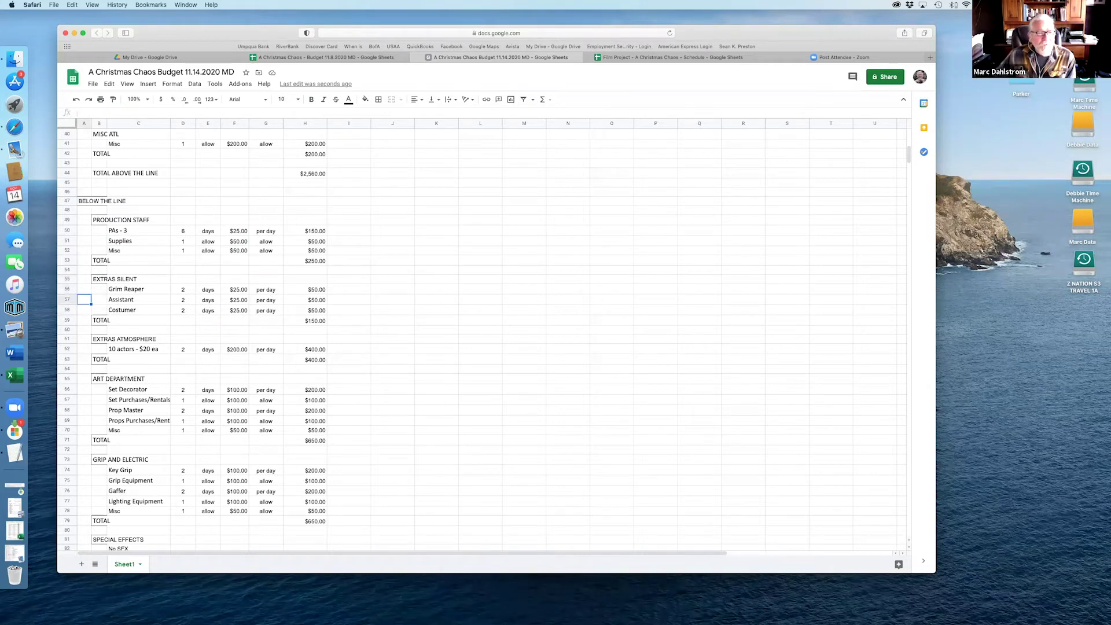
pyautogui.press('Down')
pyautogui.press('Right')
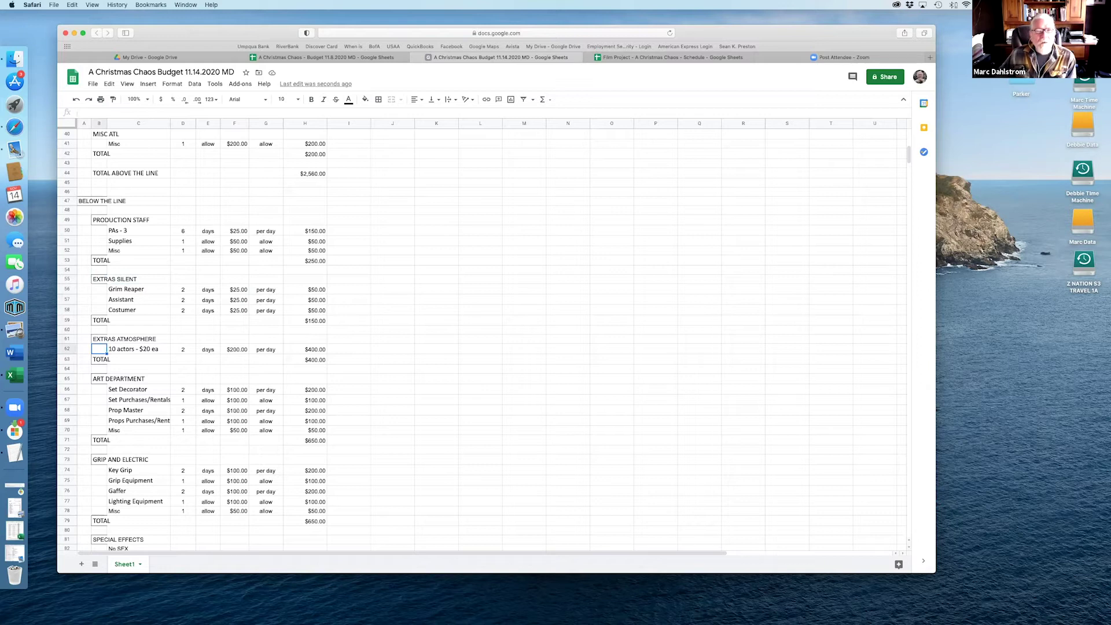
pyautogui.click(678, 59)
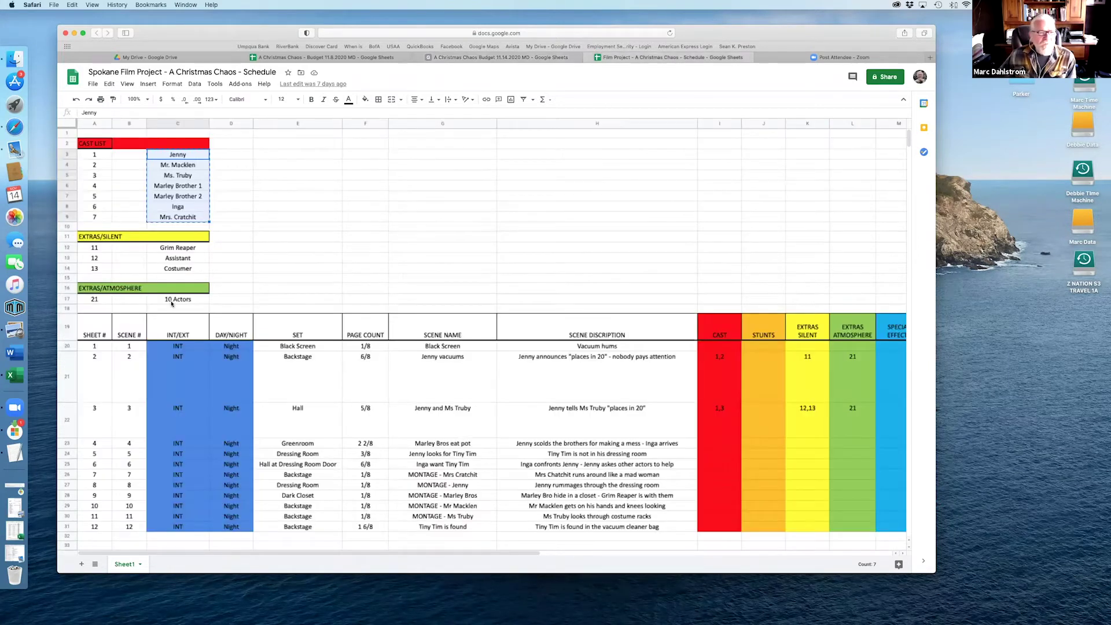
pyautogui.click(499, 58)
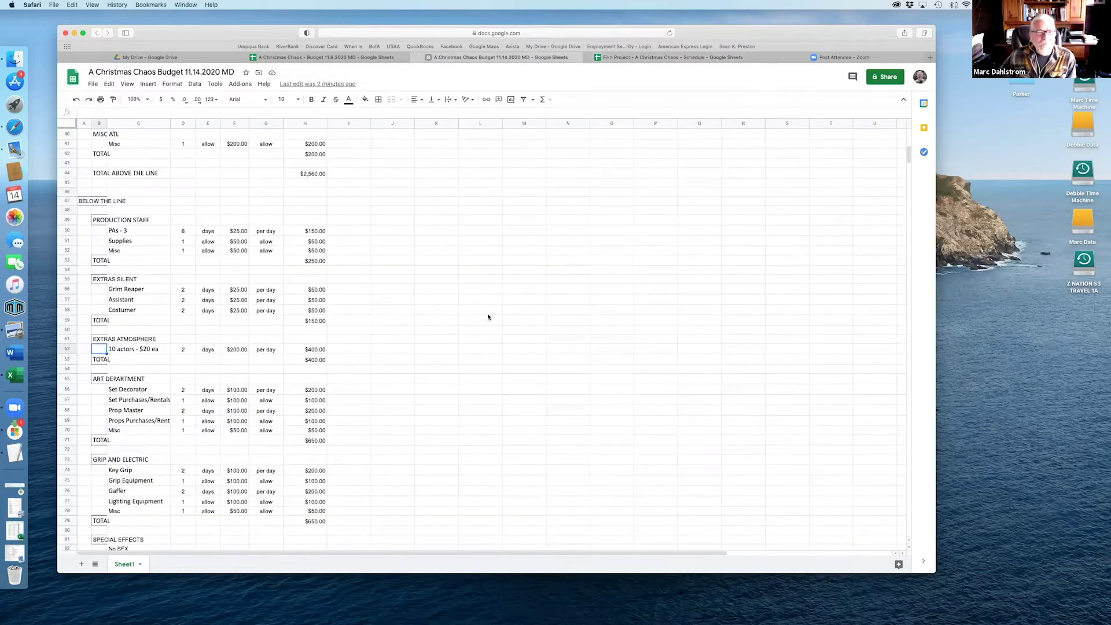
# Step: Examine the days, the rate formula in F62 and the total formula in H62 for the EXTRAS ATMOSPHERE actors
pyautogui.press('Right')
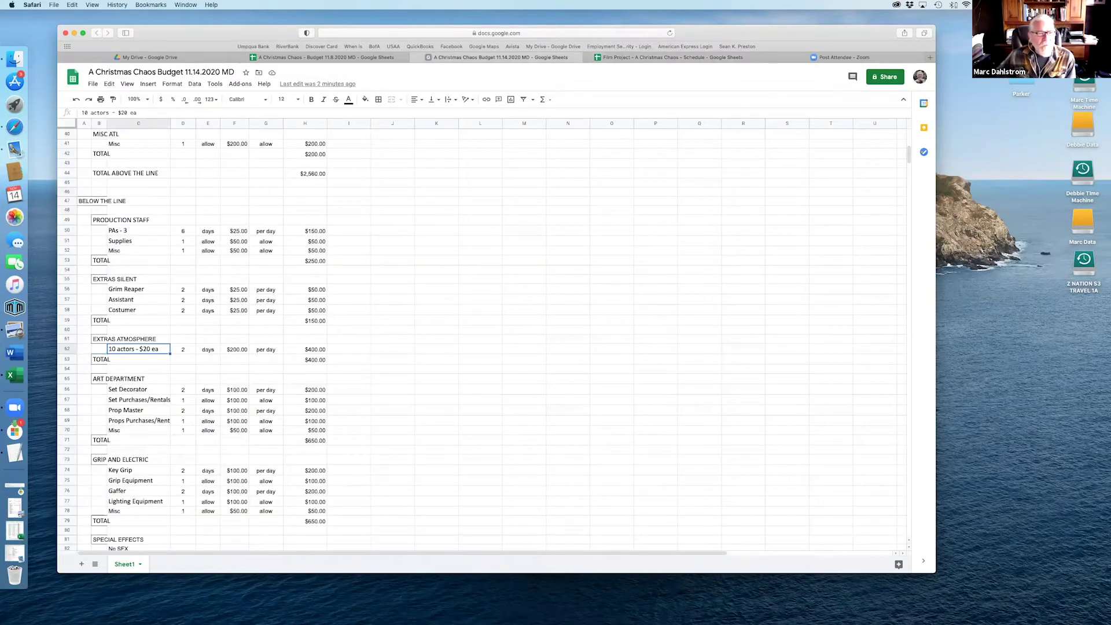
pyautogui.click(183, 349)
pyautogui.click(235, 349)
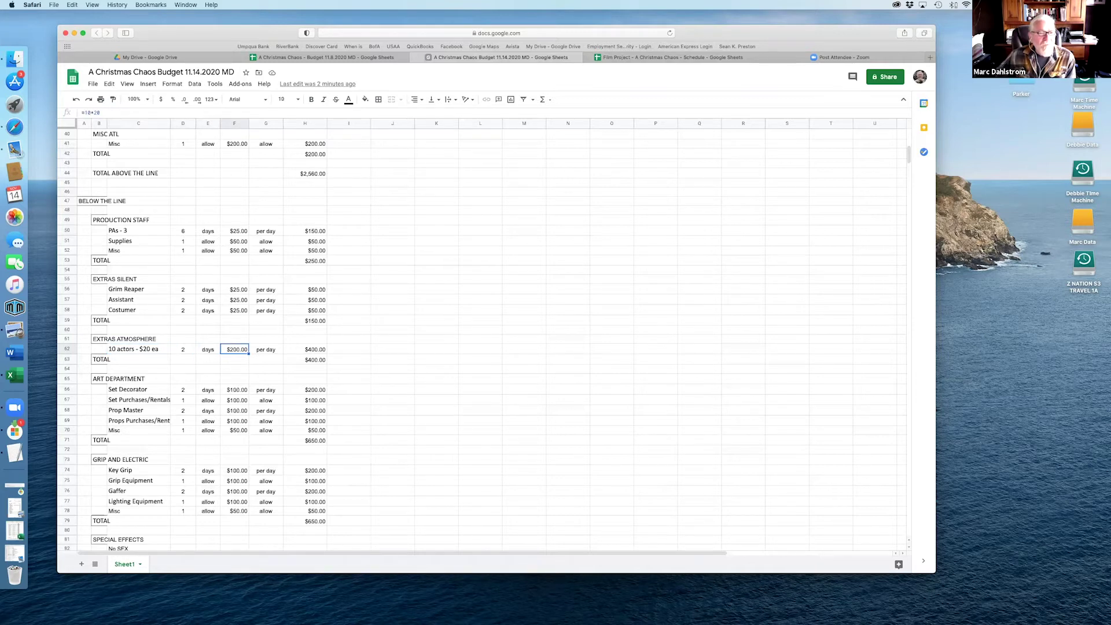
pyautogui.click(265, 349)
pyautogui.click(234, 349)
pyautogui.click(305, 349)
pyautogui.click(349, 349)
pyautogui.click(305, 349)
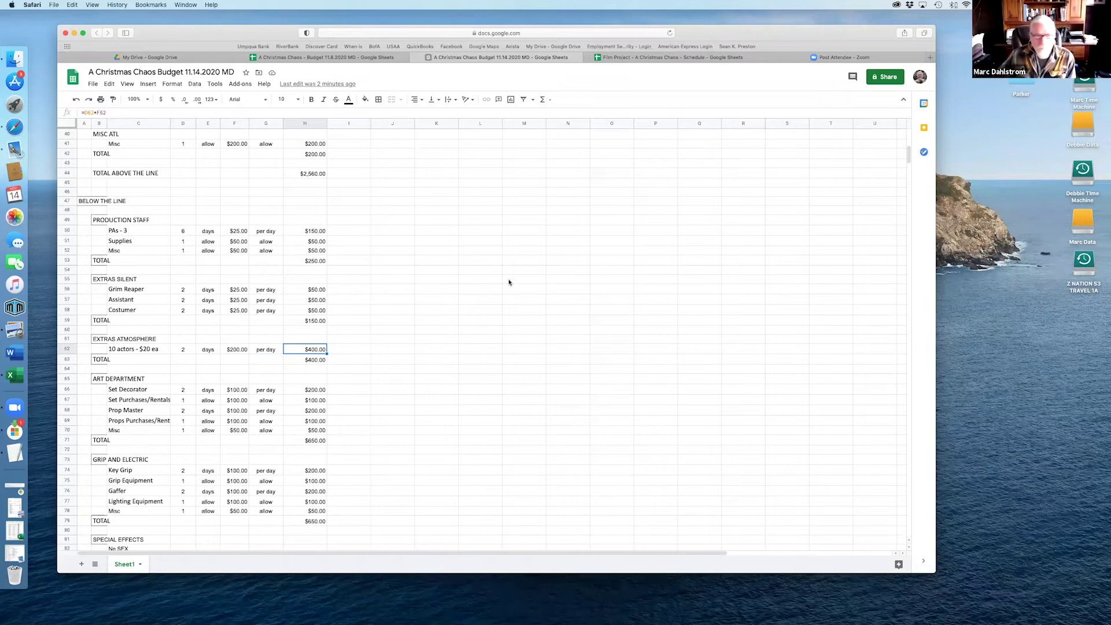
# Step: Examine the Set Decorator's days and rate and the Set Purchases/Rentals item in the ART DEPARTMENT section
pyautogui.scroll(-3, 476, 355)
pyautogui.click(96, 281)
pyautogui.click(99, 293)
pyautogui.click(139, 293)
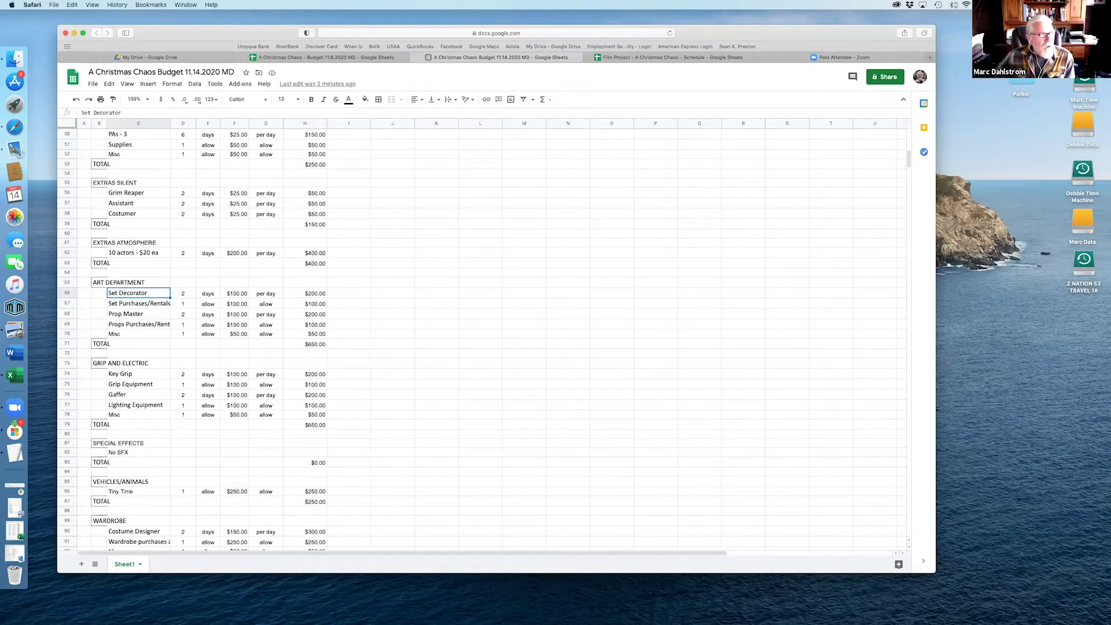
pyautogui.click(183, 292)
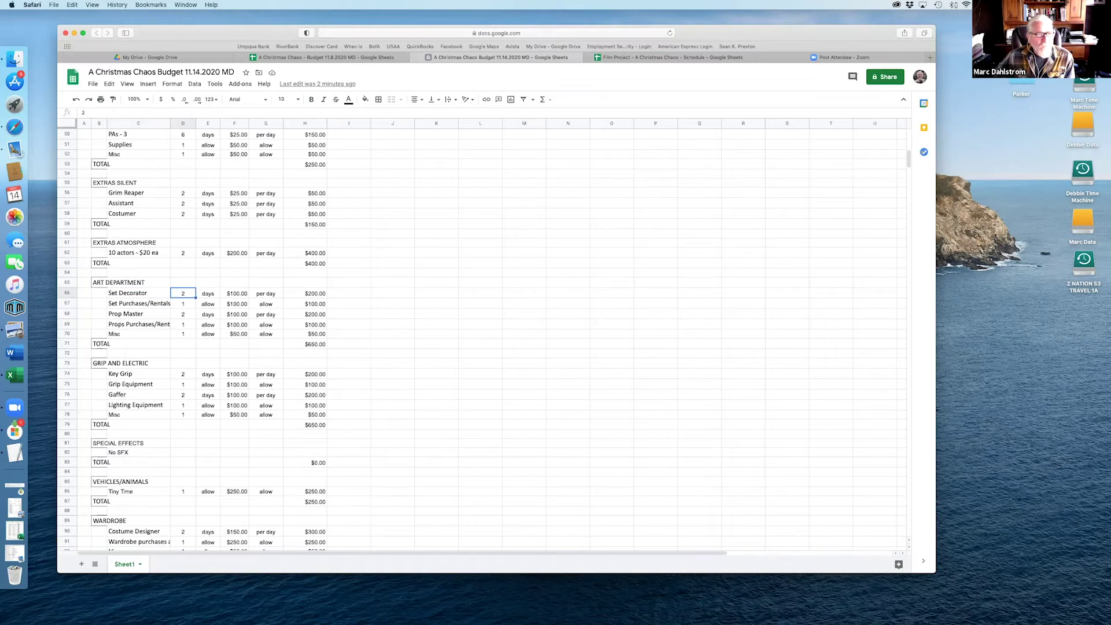
pyautogui.press('Right')
pyautogui.press('Right')
pyautogui.press('Right')
pyautogui.press('Left')
pyautogui.press('Left')
pyautogui.press('Left')
pyautogui.press('Left')
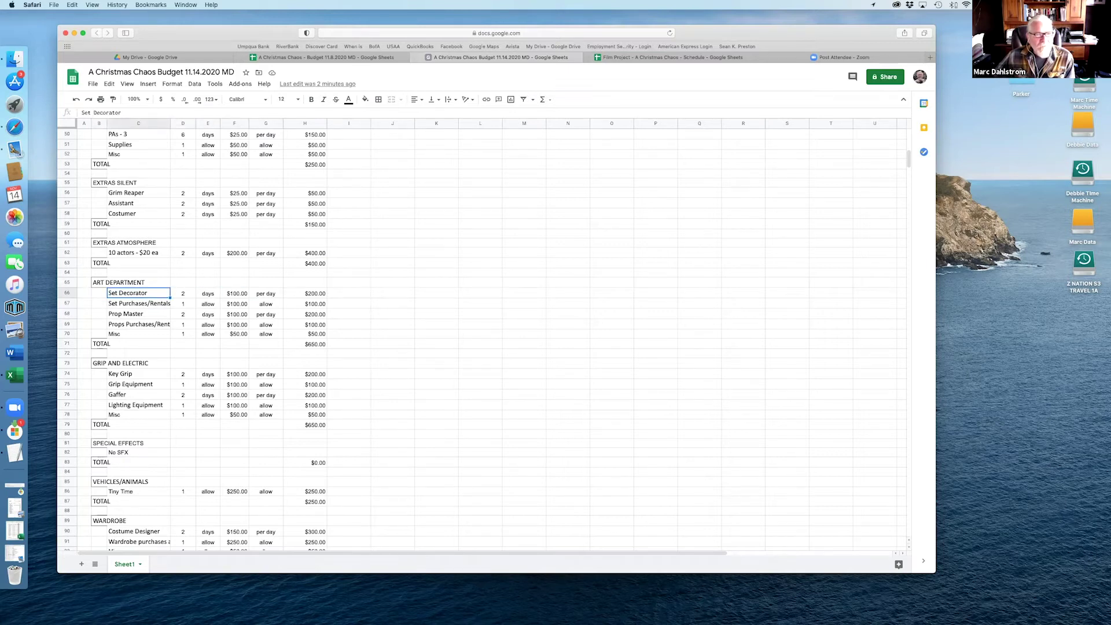
pyautogui.press('Right')
pyautogui.press('Left')
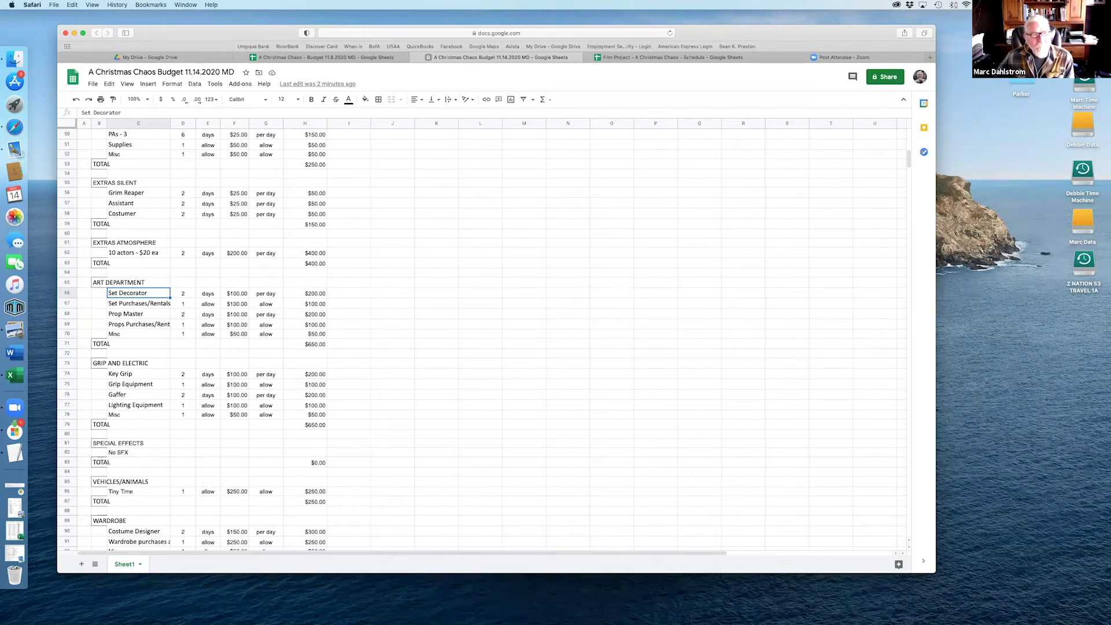
pyautogui.click(139, 303)
pyautogui.click(139, 293)
pyautogui.click(139, 303)
pyautogui.click(138, 293)
pyautogui.press('Right')
pyautogui.press('Right')
pyautogui.press('Right')
pyautogui.press('Right')
pyautogui.press('Left')
pyautogui.press('Left')
pyautogui.press('Left')
pyautogui.press('Left')
pyautogui.press('Left')
# Step: Set the Set Decorator's number of days in the ART DEPARTMENT section to 3
pyautogui.press('Right')
pyautogui.press('Right')
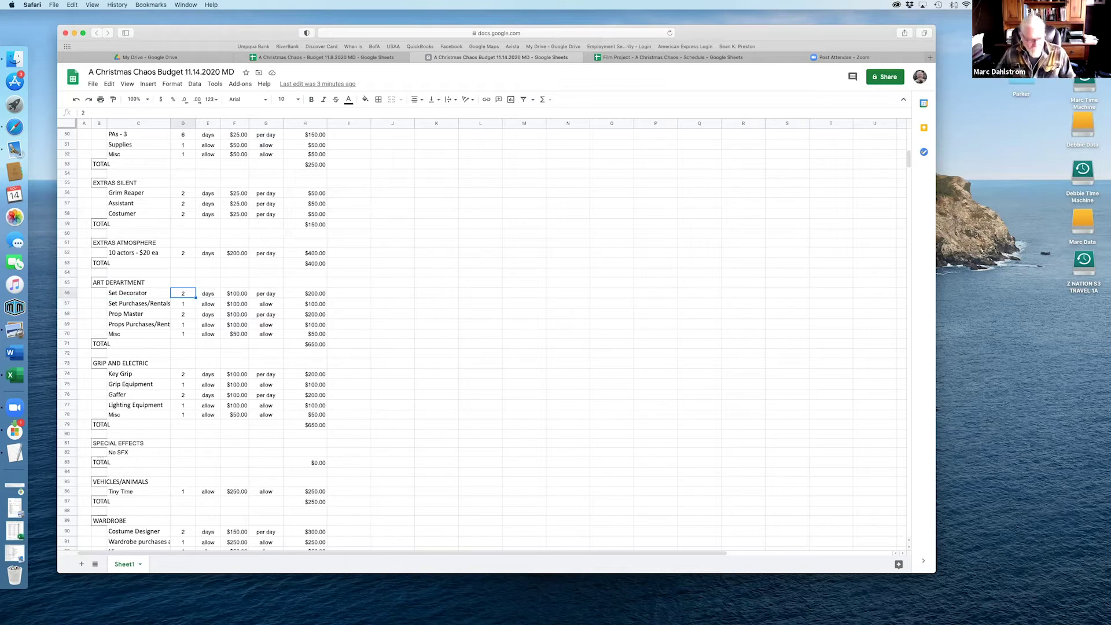
pyautogui.write('3')
pyautogui.press('Return')
pyautogui.press('Up')
# Step: Review the Set Decorator's rate, unit and line total across row 66
pyautogui.press('Right')
pyautogui.press('Right')
pyautogui.press('Right')
pyautogui.press('Right')
pyautogui.press('Left')
pyautogui.press('Left')
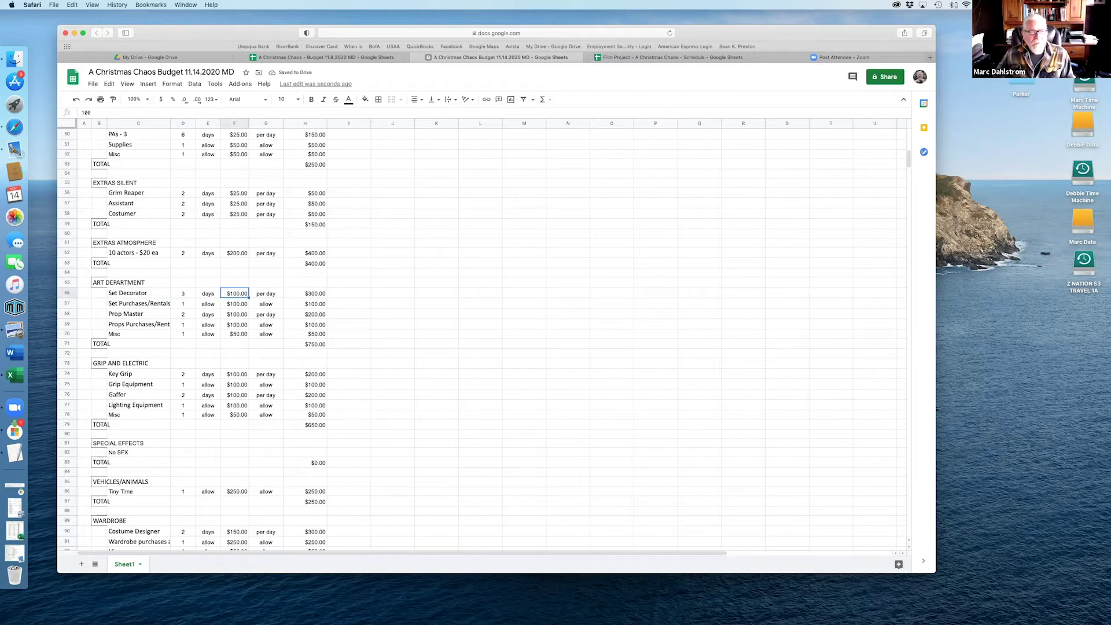
pyautogui.press('Left')
pyautogui.press('Left')
pyautogui.press('Left')
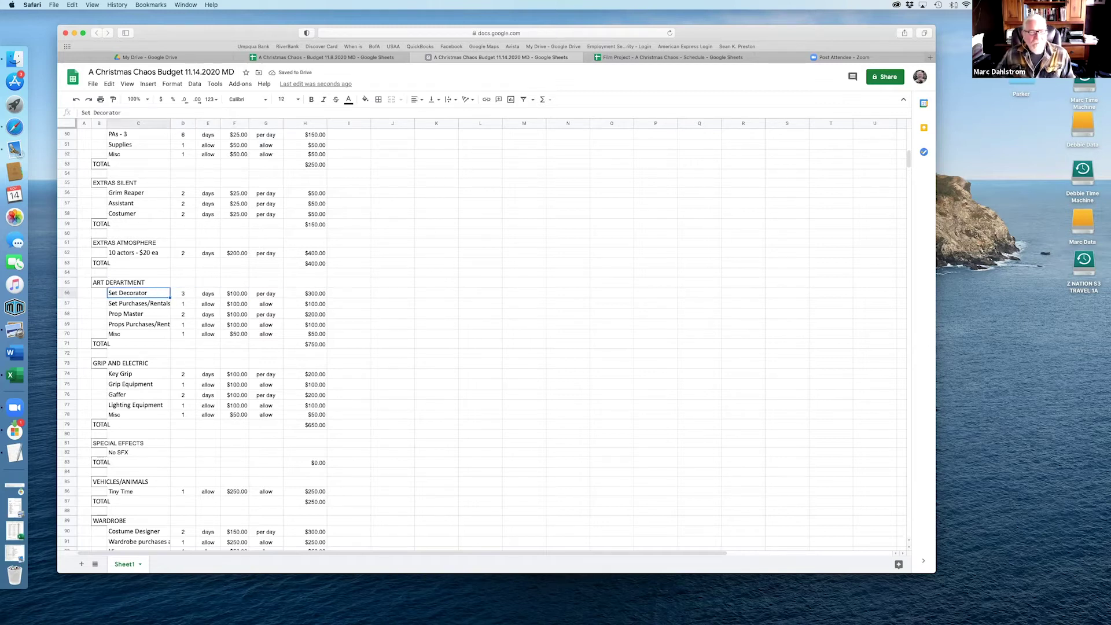
pyautogui.press('Right')
pyautogui.press('Right')
pyautogui.press('Right')
pyautogui.press('Right')
pyautogui.press('Right')
pyautogui.press('Right')
pyautogui.press('Left')
pyautogui.press('Left')
pyautogui.press('Left')
# Step: Set the Set Purchases/Rentals allowance in the ART DEPARTMENT section to 250
pyautogui.press('Down')
pyautogui.press('Left')
pyautogui.press('Left')
pyautogui.press('Left')
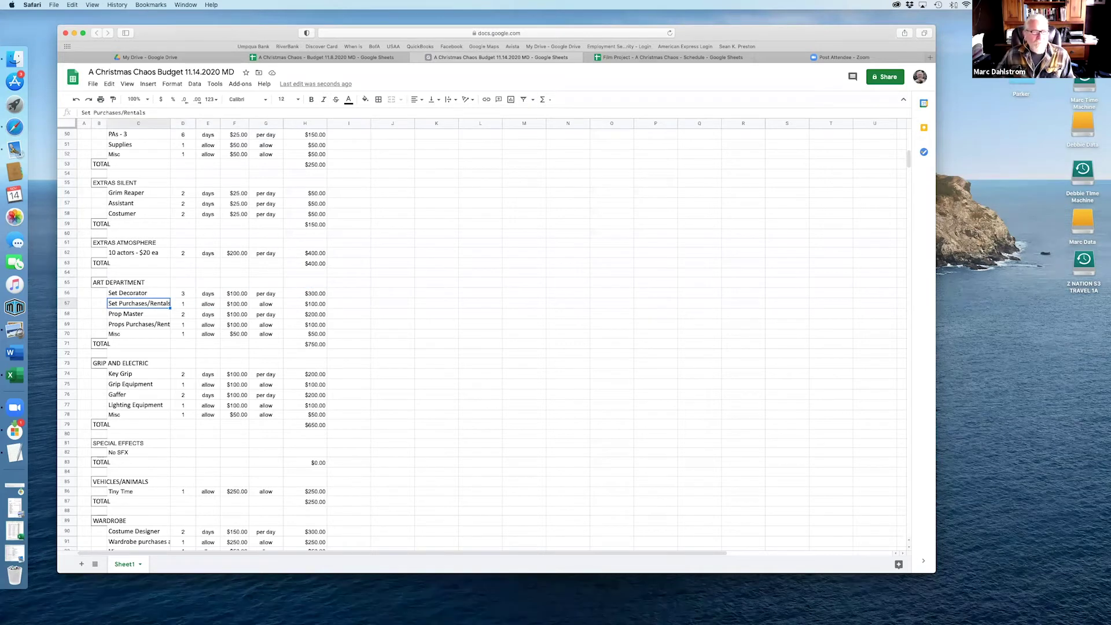
pyautogui.press('Left')
pyautogui.press('Right')
pyautogui.press('Right')
pyautogui.press('Left')
pyautogui.press('Right')
pyautogui.click(235, 304)
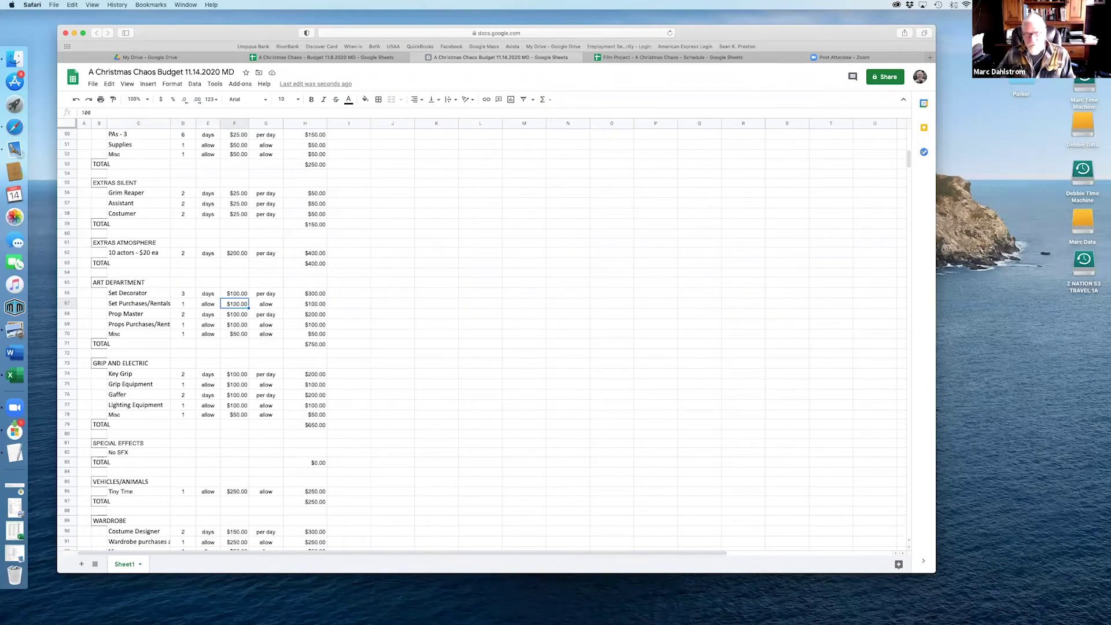
pyautogui.write('250')
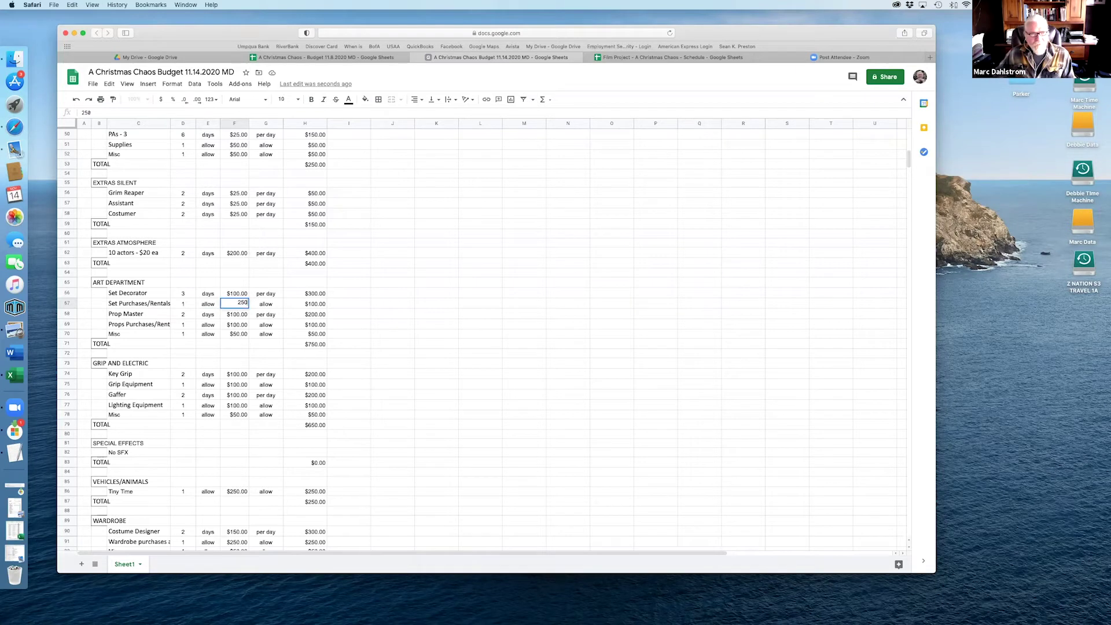
pyautogui.press('Return')
pyautogui.press('Up')
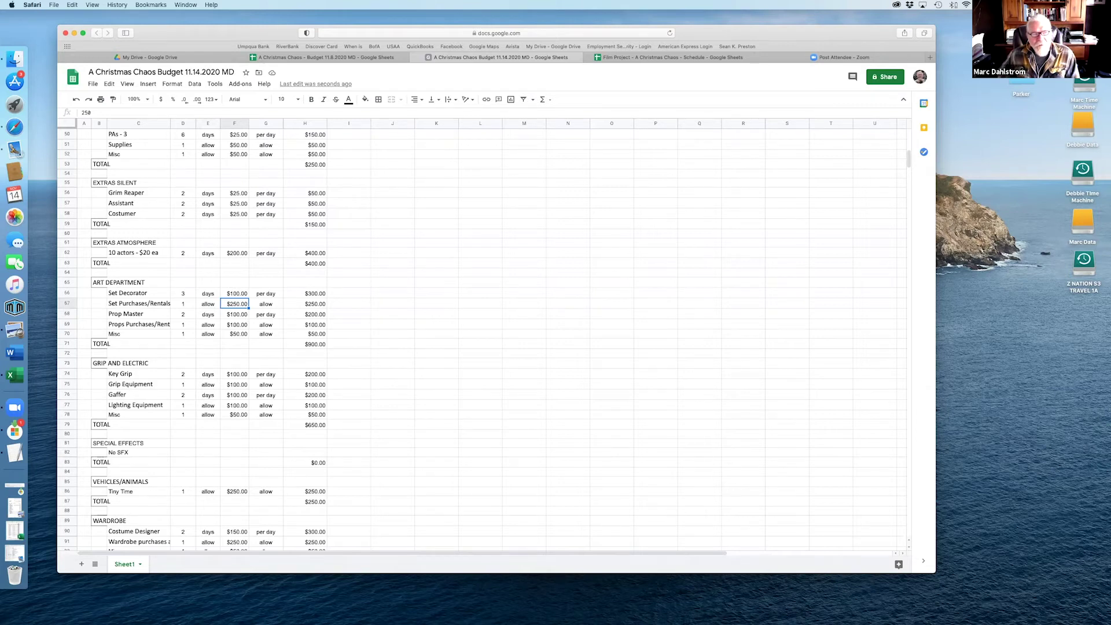
# Step: Set the Set Purchases/Rentals allowance in the ART DEPARTMENT section to 200
pyautogui.press('Left')
pyautogui.press('Left')
pyautogui.press('Right')
pyautogui.press('Left')
pyautogui.press('Left')
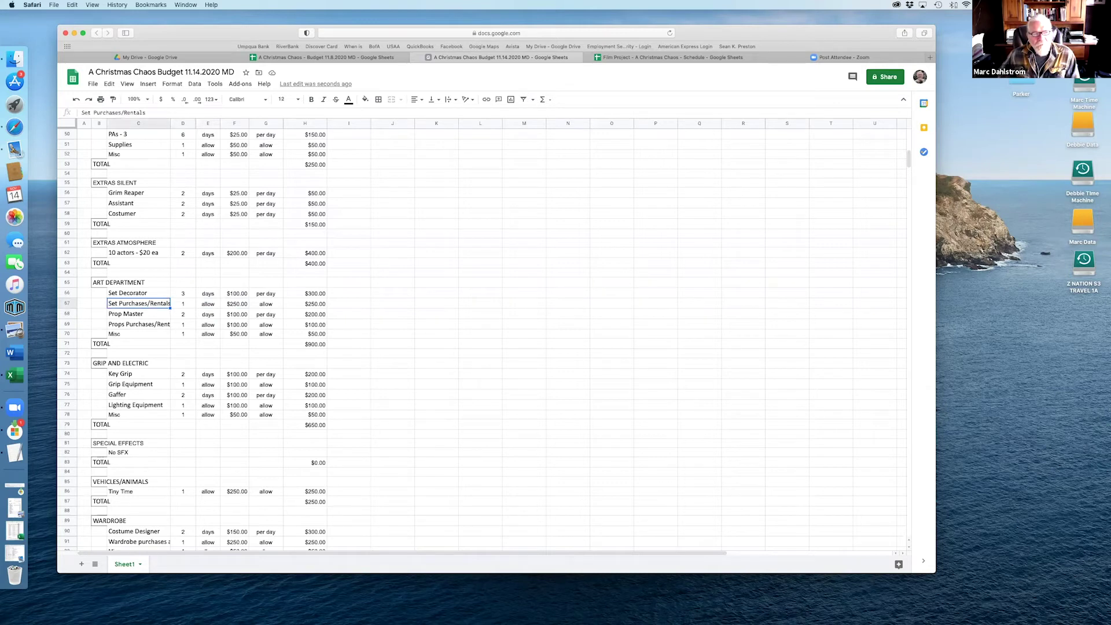
pyautogui.press('Right')
pyautogui.press('Right')
pyautogui.press('Right')
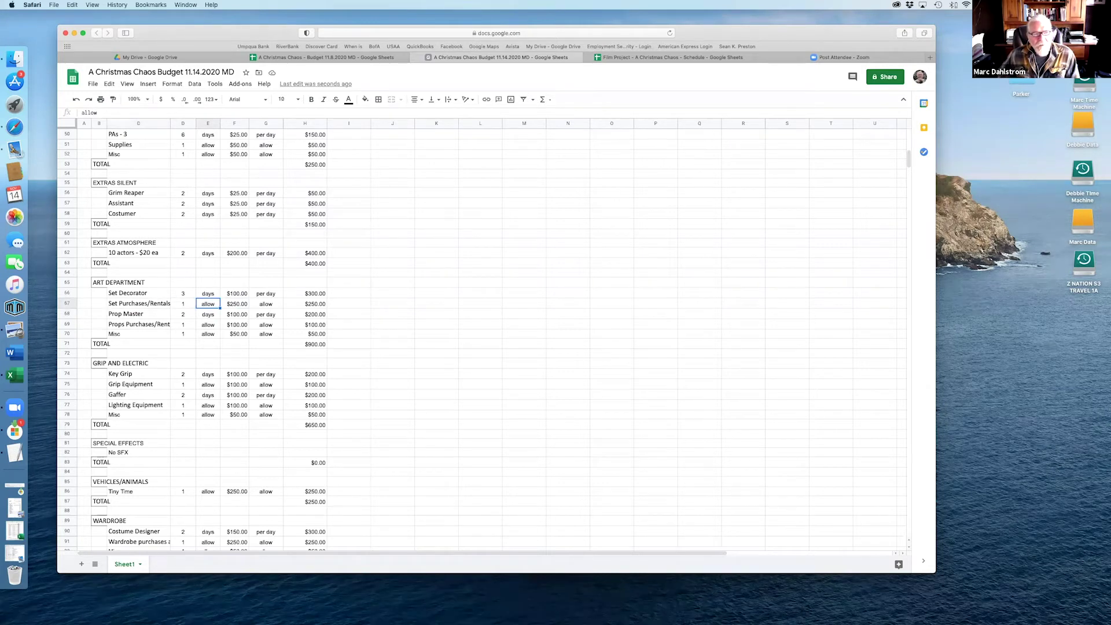
pyautogui.press('Left')
pyautogui.press('Left')
pyautogui.press('Right')
pyautogui.press('Right')
pyautogui.write('200')
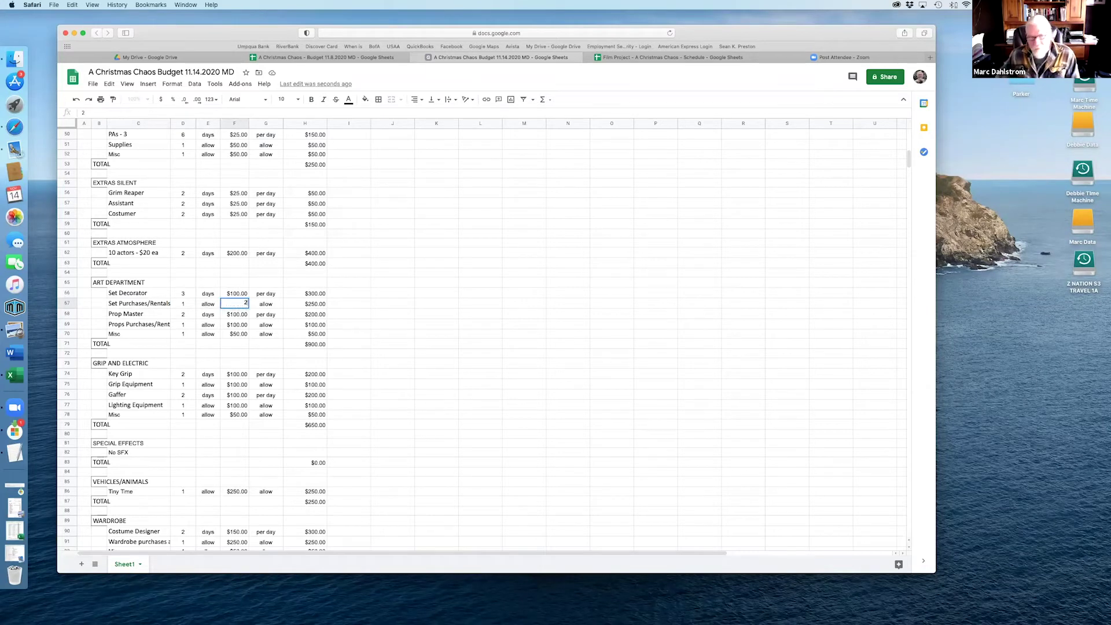
pyautogui.press('Return')
# Step: Set the Prop Master's number of days in the ART DEPARTMENT section to 3 and check the rate
pyautogui.press('Up')
pyautogui.press('Left')
pyautogui.press('Left')
pyautogui.press('Left')
pyautogui.press('Down')
pyautogui.press('Right')
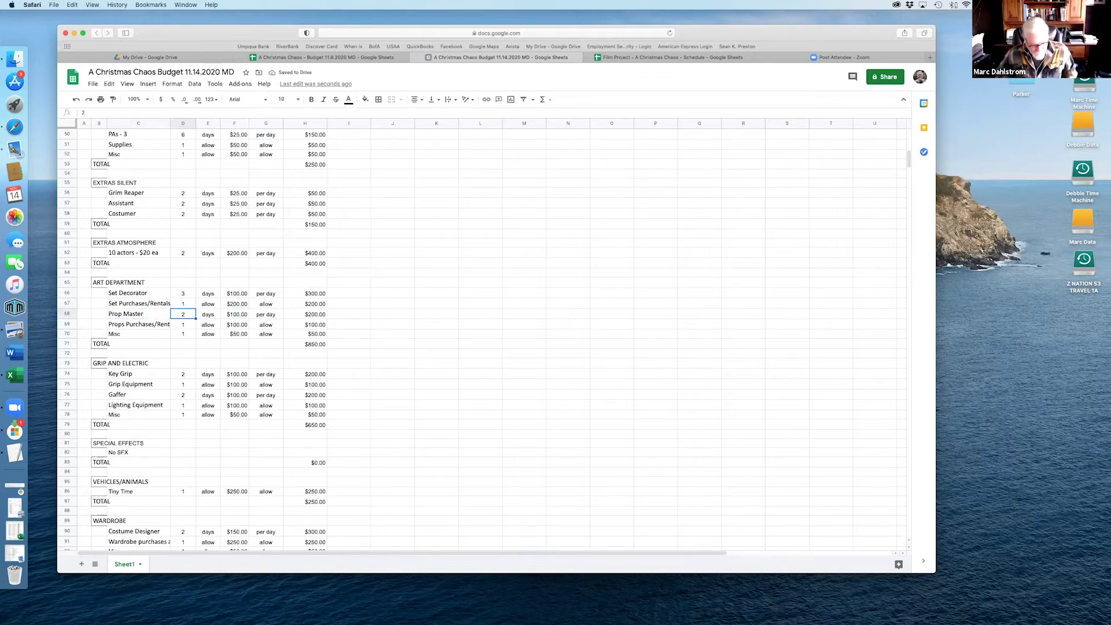
pyautogui.write('3')
pyautogui.press('Right')
pyautogui.press('Right')
pyautogui.press('Right')
pyautogui.press('Left')
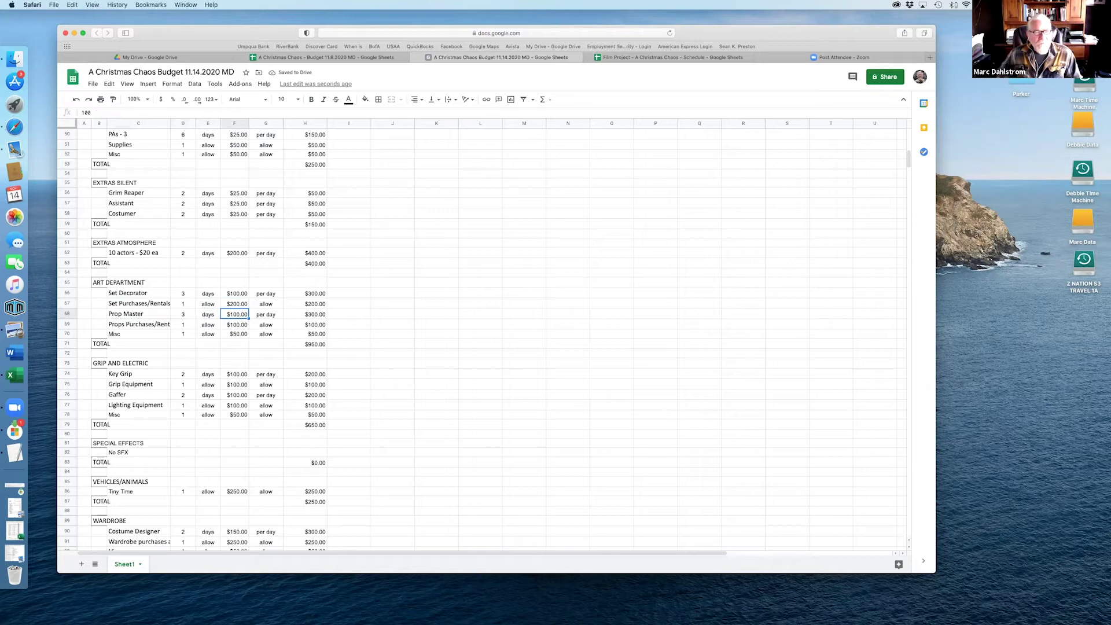
# Step: Set the Props Purchases/Rentals allowance in the ART DEPARTMENT section to 150
pyautogui.press('Down')
pyautogui.press('Down')
pyautogui.press('Left')
pyautogui.press('Left')
pyautogui.press('Left')
pyautogui.press('Up')
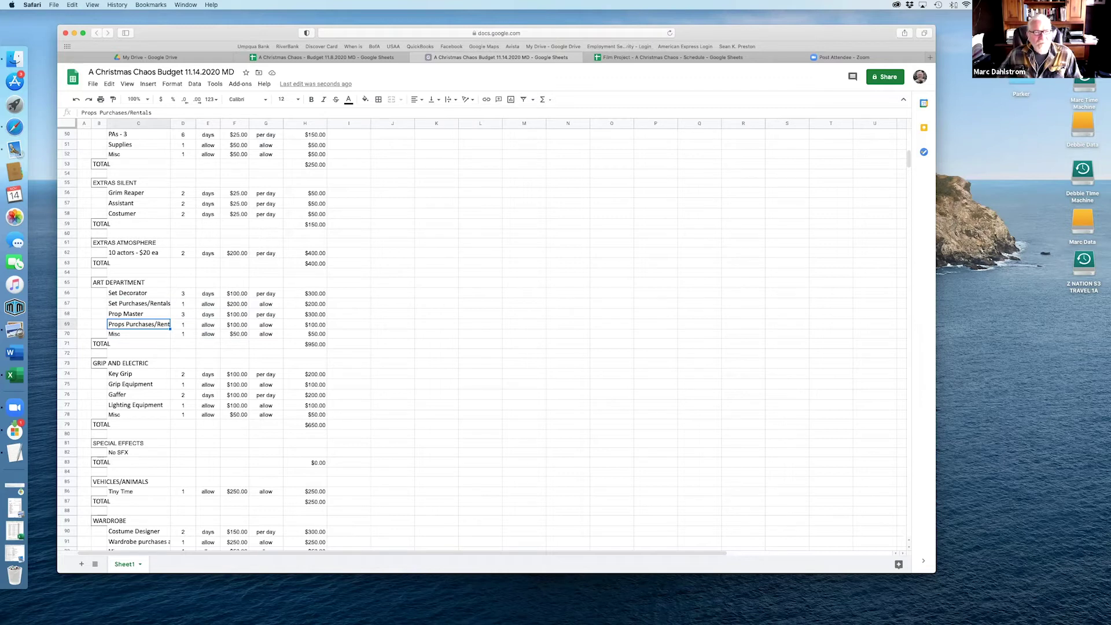
pyautogui.press('Right')
pyautogui.press('Right')
pyautogui.press('Right')
pyautogui.write('150')
pyautogui.press('Return')
pyautogui.press('Up')
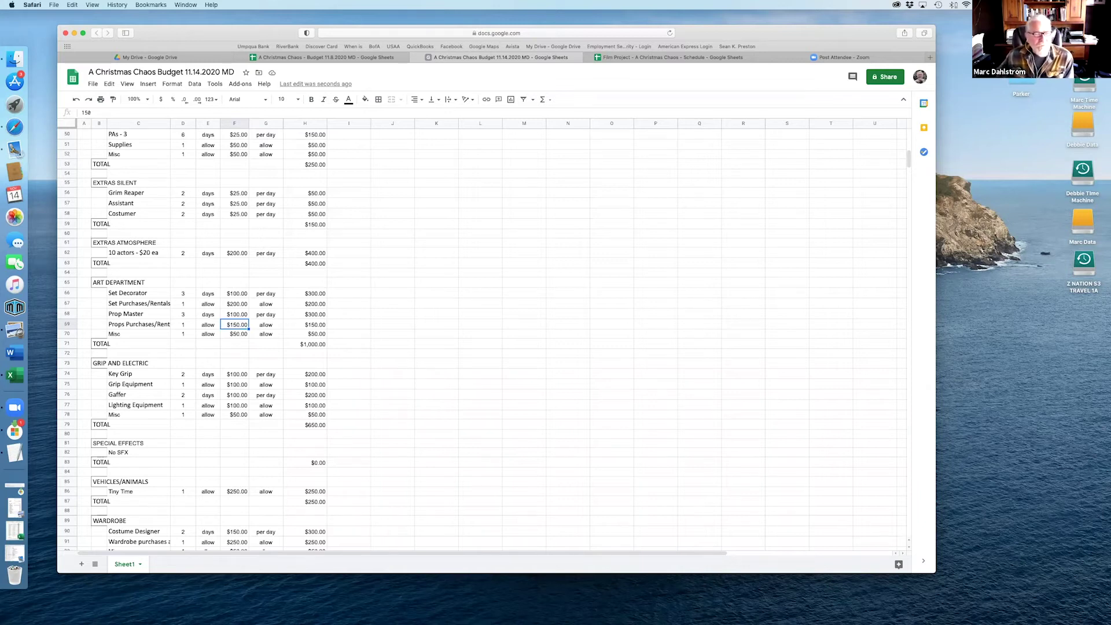
# Step: Review the Misc line and inspect the SUM formula behind the ART DEPARTMENT total
pyautogui.press('Down')
pyautogui.press('Left')
pyautogui.press('Left')
pyautogui.press('Left')
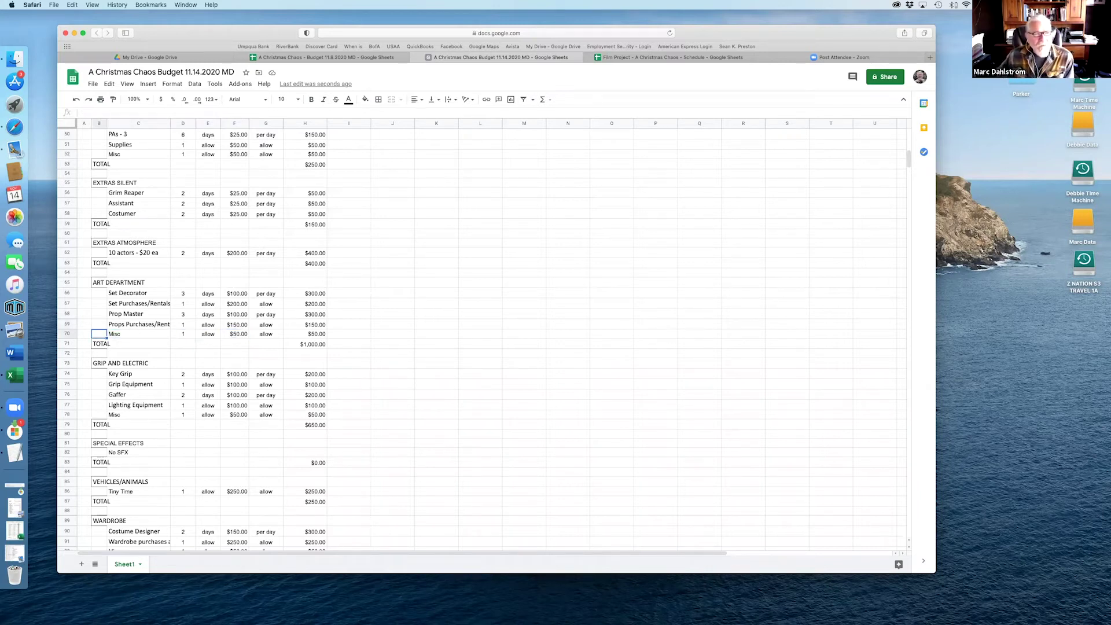
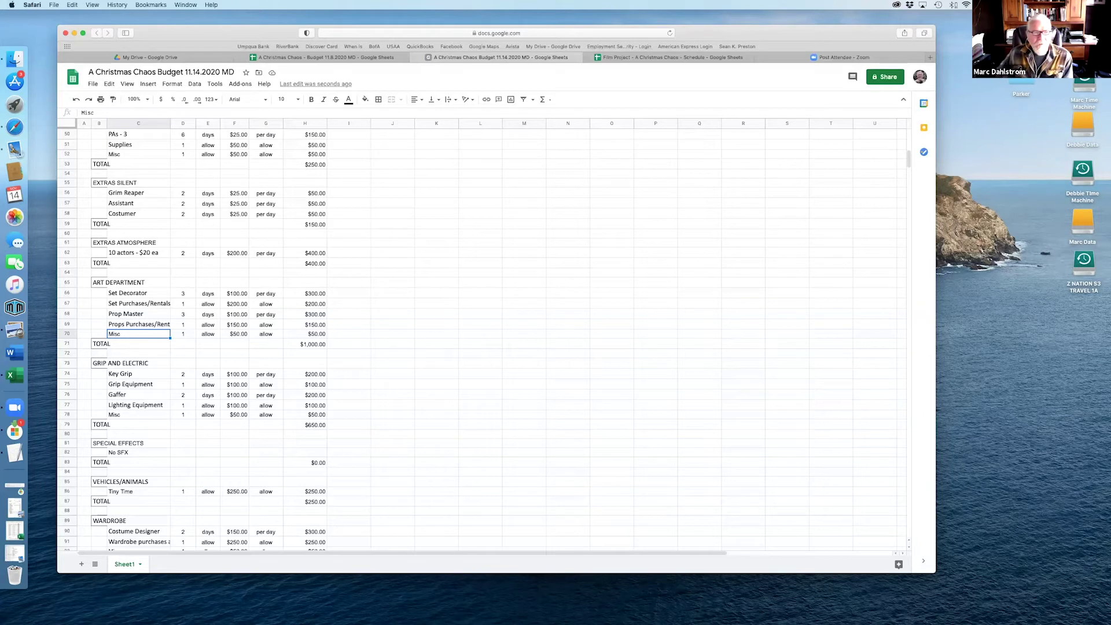
pyautogui.click(138, 344)
pyautogui.press('Right')
pyautogui.press('Right')
pyautogui.press('Right')
pyautogui.press('Right')
pyautogui.press('Right')
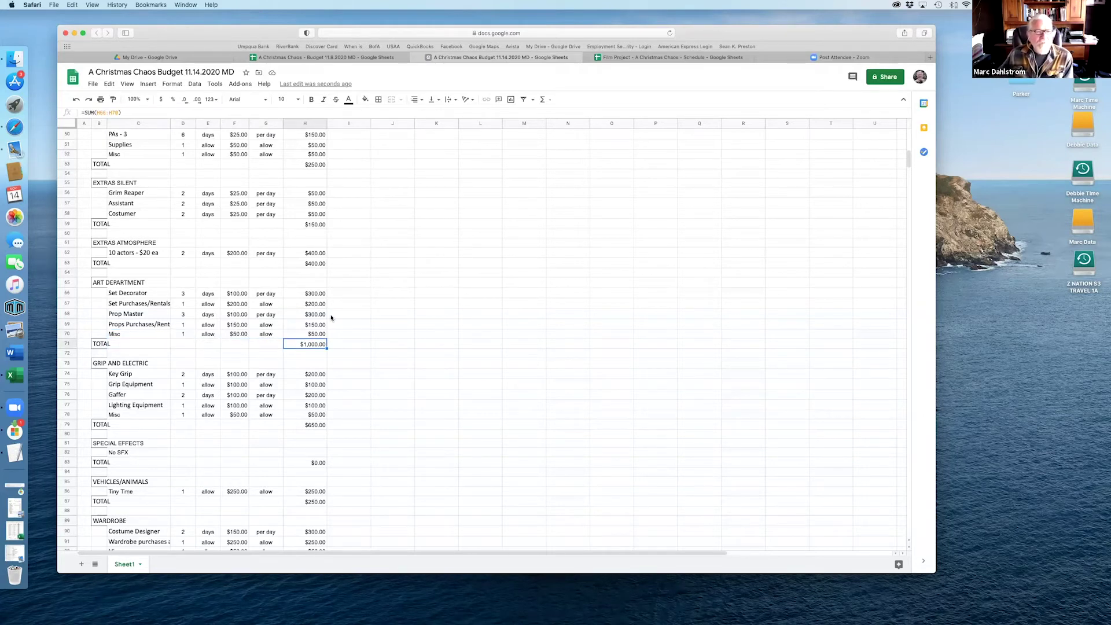
pyautogui.click(132, 111)
pyautogui.press('Return')
# Step: Review the Key Grip's days, rate and unit in the GRIP AND ELECTRIC section
pyautogui.press('Down')
pyautogui.press('Down')
pyautogui.press('Left')
pyautogui.press('Left')
pyautogui.press('Left')
pyautogui.press('Left')
pyautogui.press('Left')
pyautogui.press('Left')
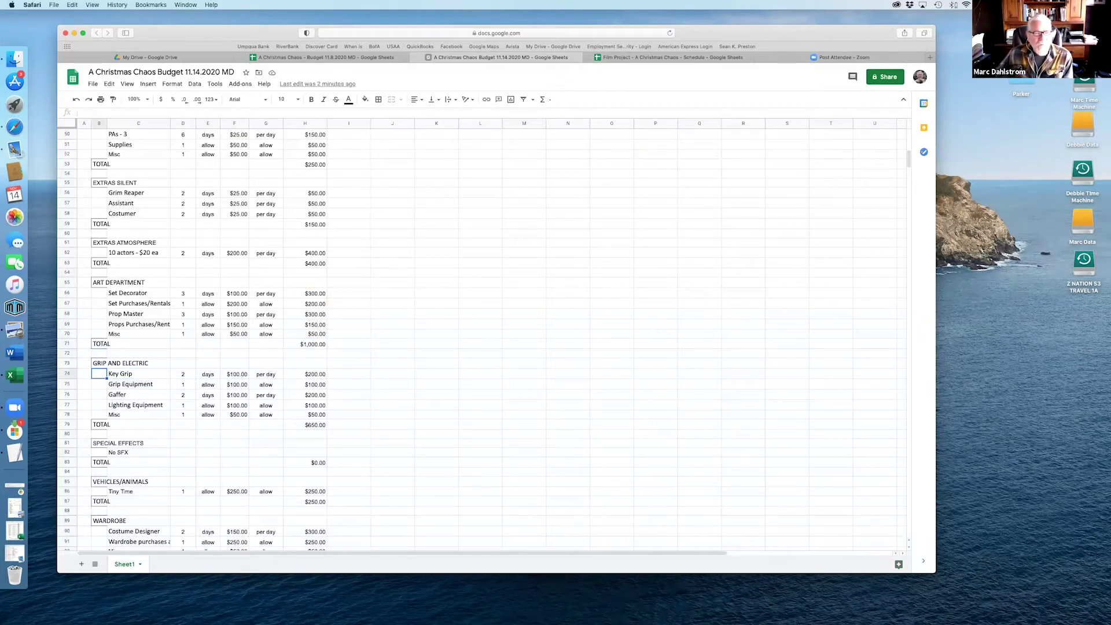
pyautogui.click(138, 374)
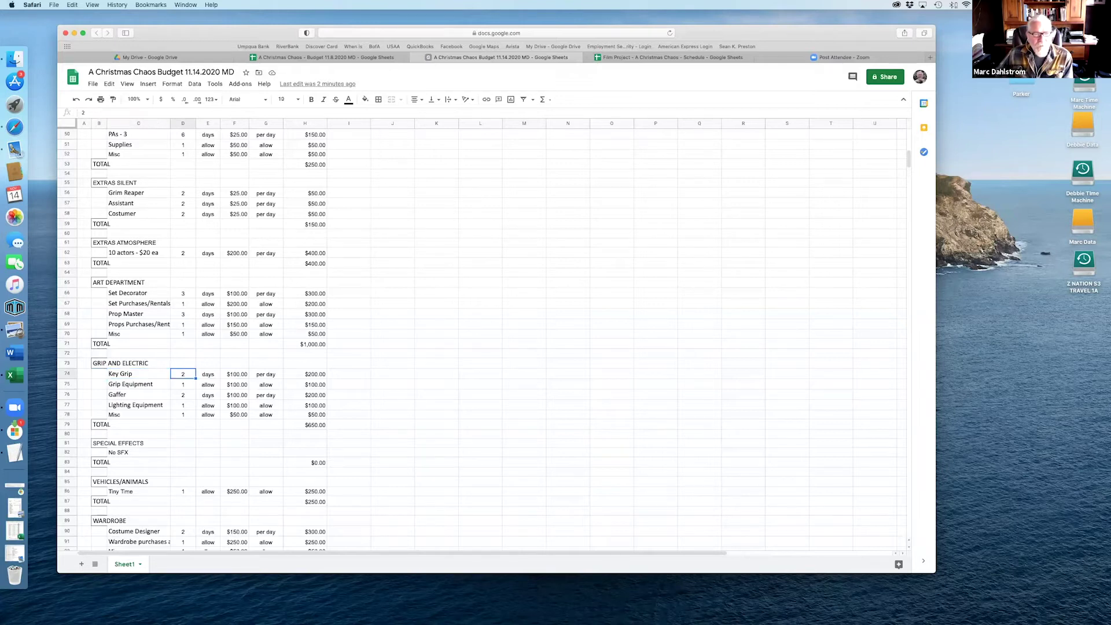
pyautogui.click(182, 374)
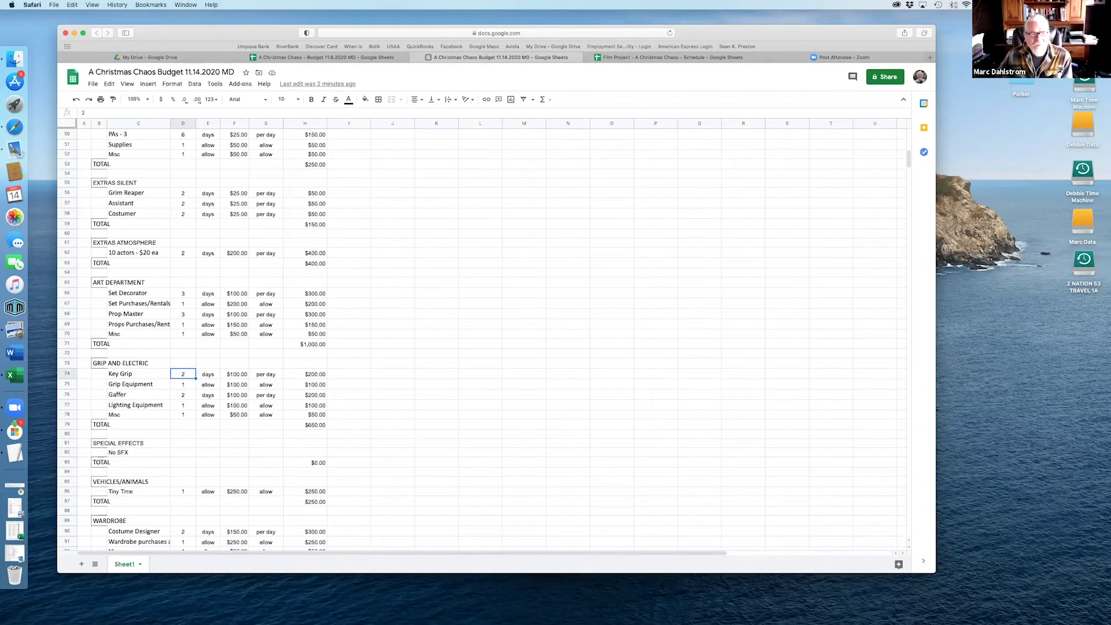
pyautogui.click(237, 374)
pyautogui.click(266, 374)
pyautogui.click(236, 374)
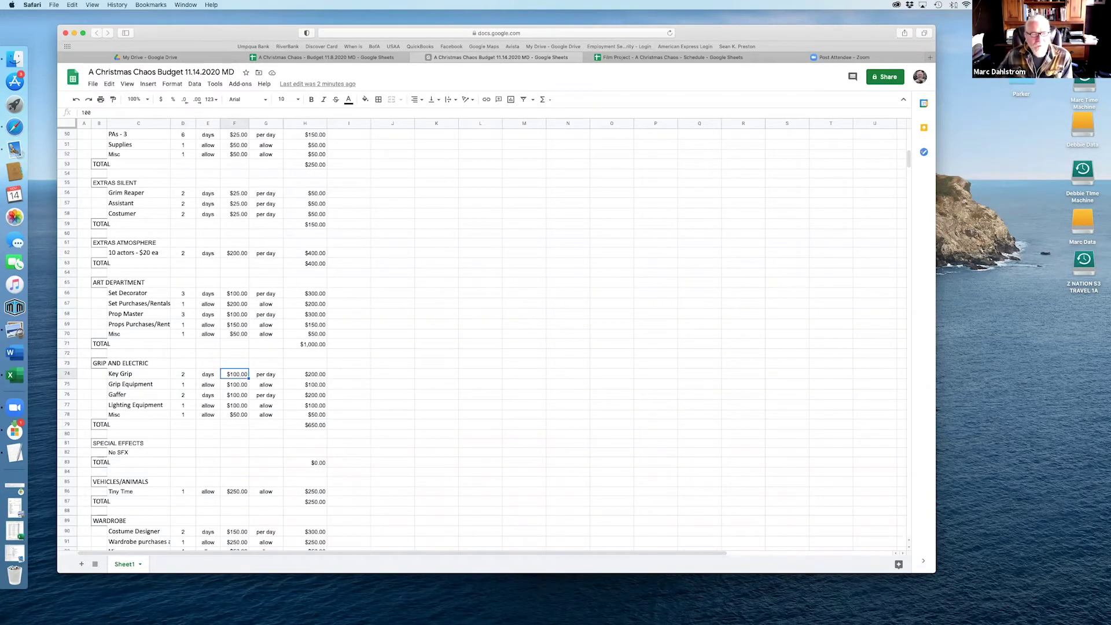
pyautogui.press('Left')
pyautogui.press('Left')
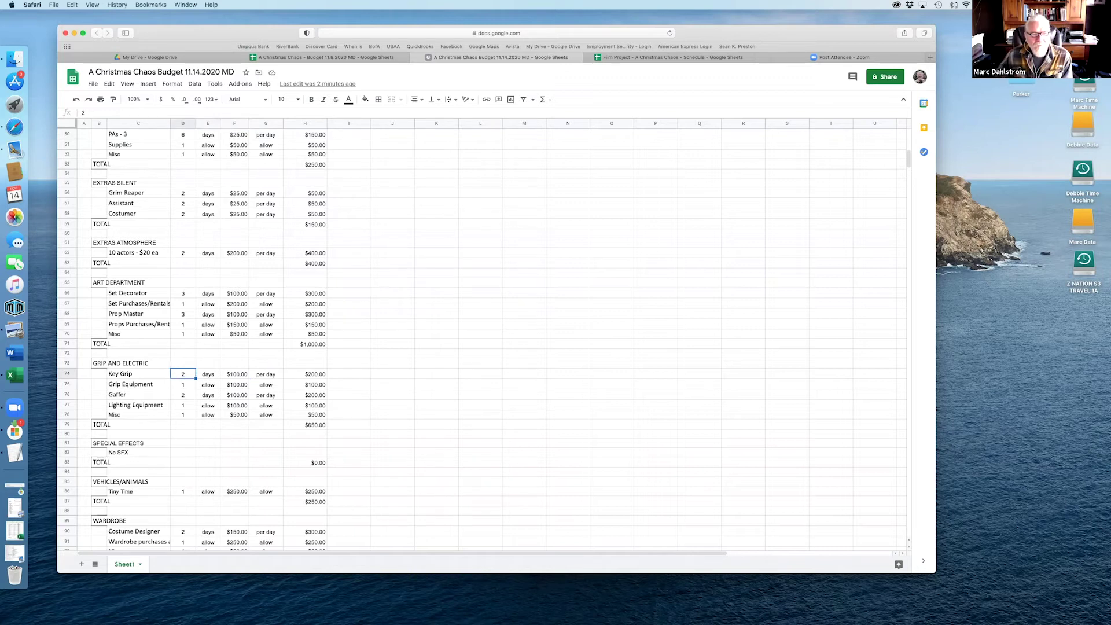
pyautogui.click(237, 374)
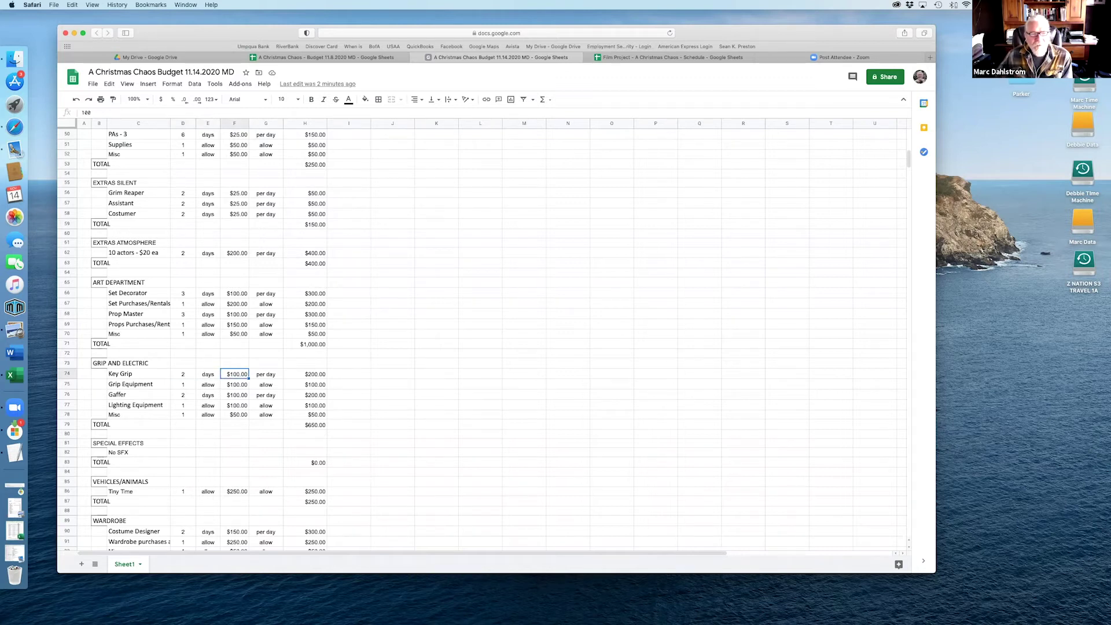
pyautogui.press('Right')
pyautogui.press('Right')
pyautogui.press('Left')
pyautogui.press('Left')
pyautogui.press('Left')
pyautogui.press('Left')
pyautogui.press('Right')
pyautogui.press('Right')
# Step: Examine the Grip Equipment quantity, allowance and units across row 75
pyautogui.press('Down')
pyautogui.press('Left')
pyautogui.press('Left')
pyautogui.press('Right')
pyautogui.press('Right')
pyautogui.press('Right')
pyautogui.press('Left')
pyautogui.press('Left')
pyautogui.press('Left')
pyautogui.press('Right')
pyautogui.press('Right')
pyautogui.press('Right')
pyautogui.press('Left')
pyautogui.press('Left')
pyautogui.press('Left')
pyautogui.click(234, 384)
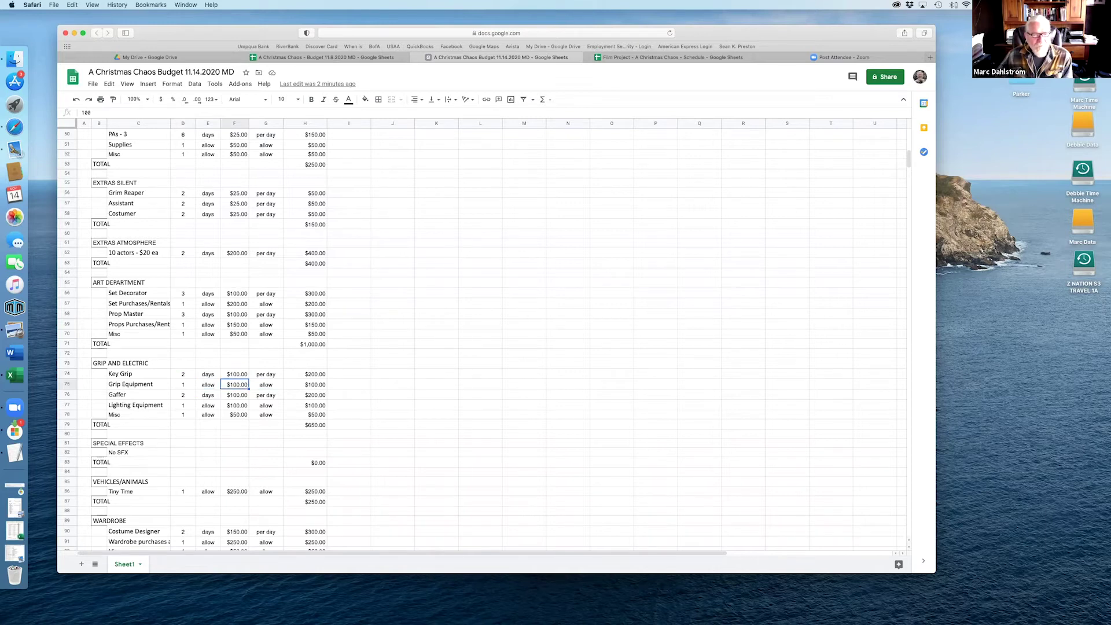
pyautogui.click(266, 385)
pyautogui.click(234, 384)
pyautogui.press('Left')
pyautogui.press('Left')
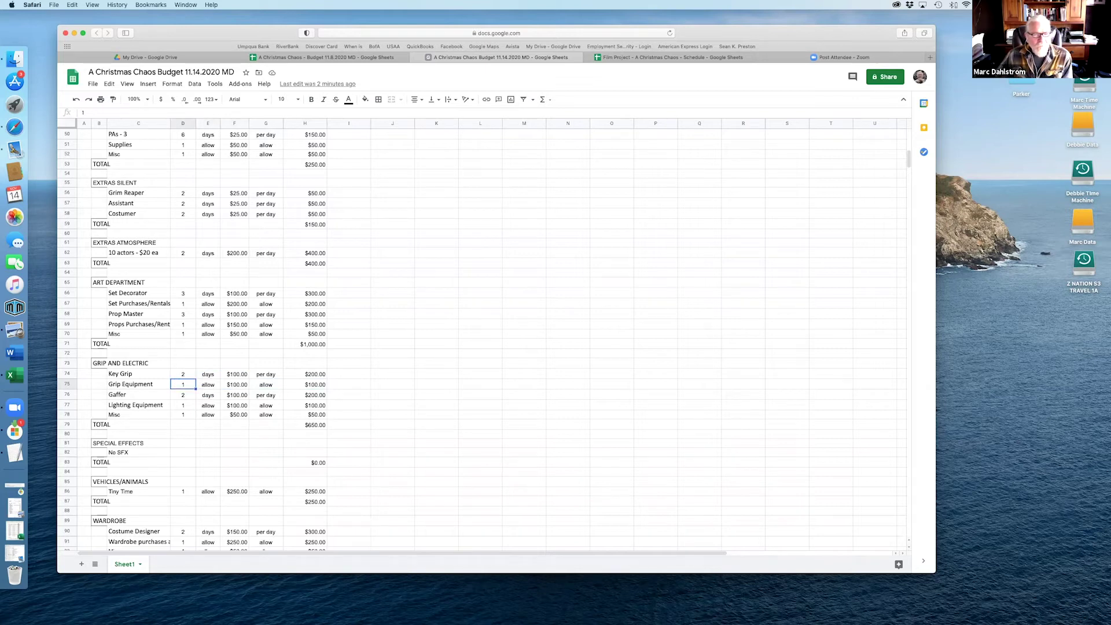
# Step: Set the Gaffer's number of days to 3 and the daily rate to 150 in the GRIP AND ELECTRIC section
pyautogui.click(208, 395)
pyautogui.press('Left')
pyautogui.press('Left')
pyautogui.press('Right')
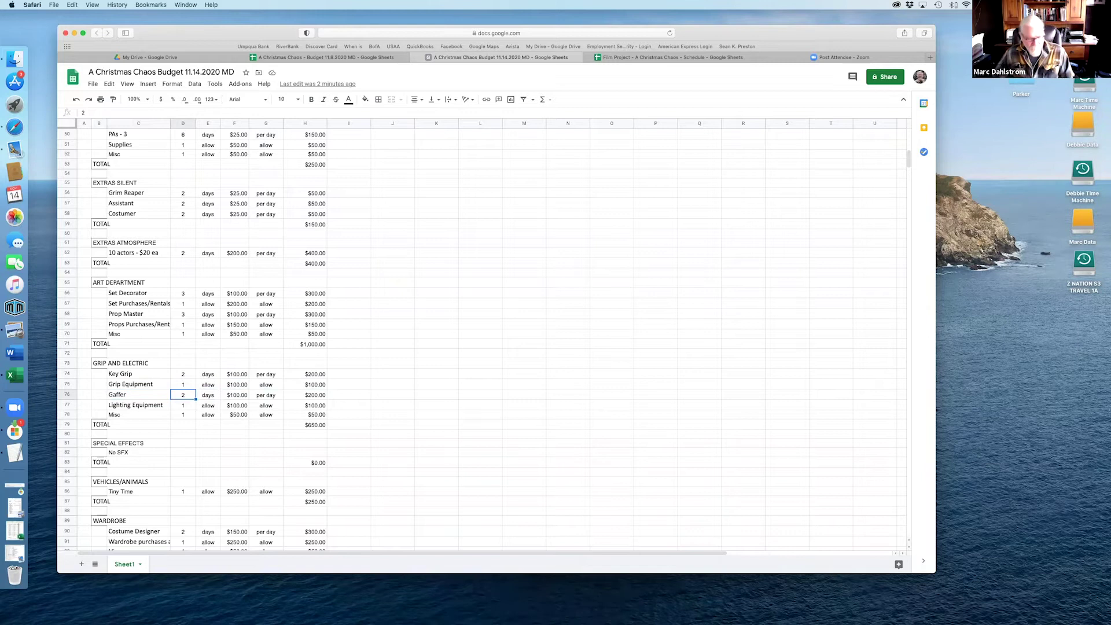
pyautogui.write('3')
pyautogui.press('Right')
pyautogui.press('Right')
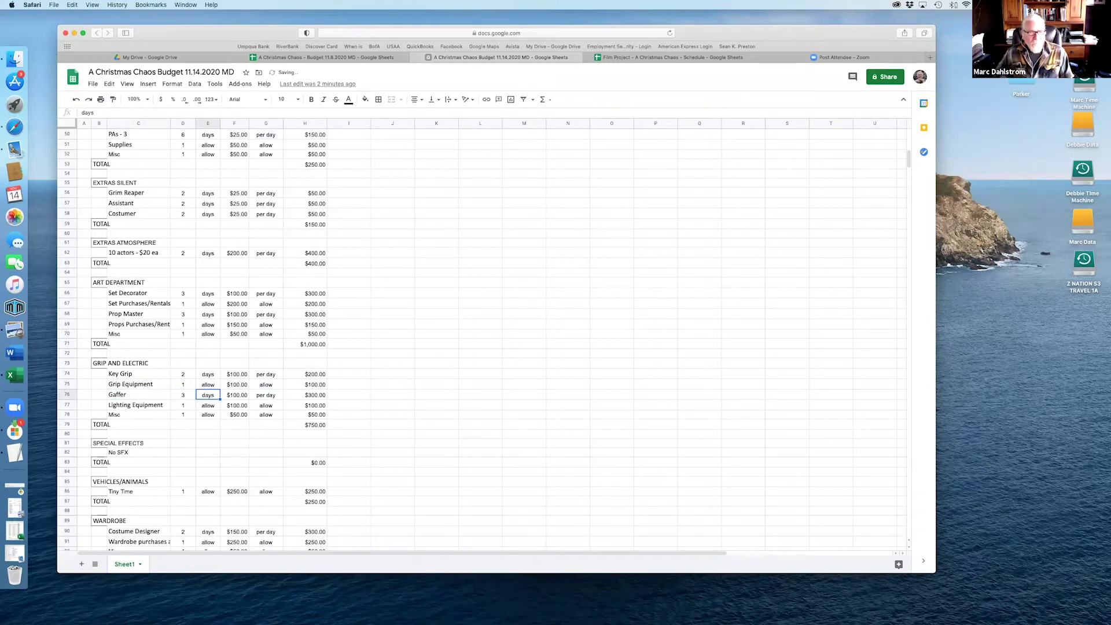
pyautogui.write('150')
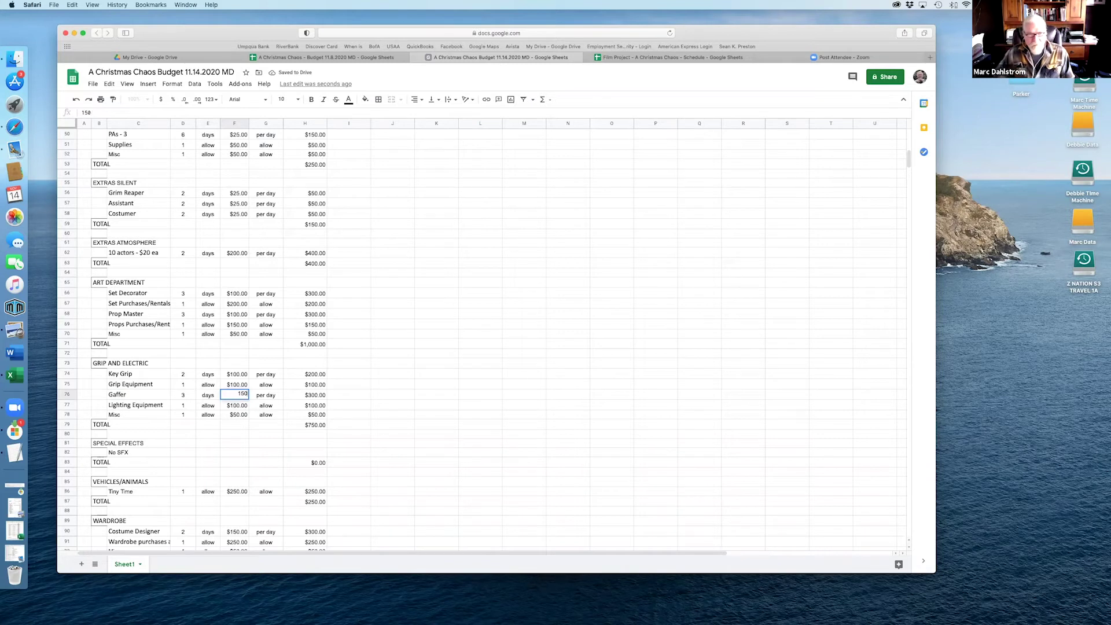
pyautogui.press('Return')
pyautogui.click(235, 395)
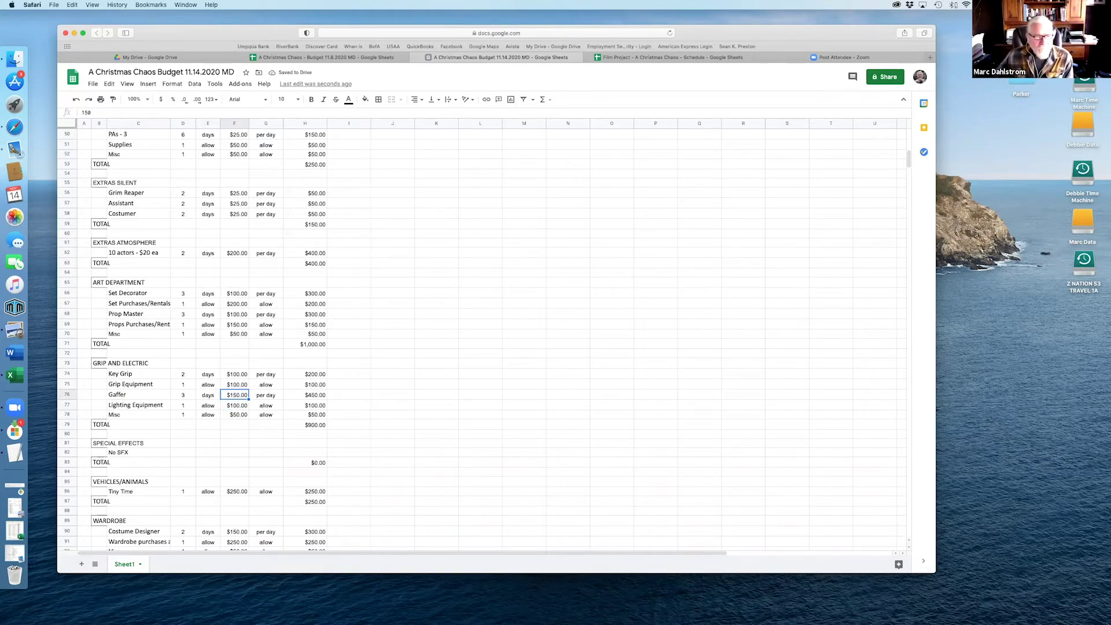
# Step: Check the Gaffer's days, rate and unit across row 76
pyautogui.click(208, 395)
pyautogui.click(266, 395)
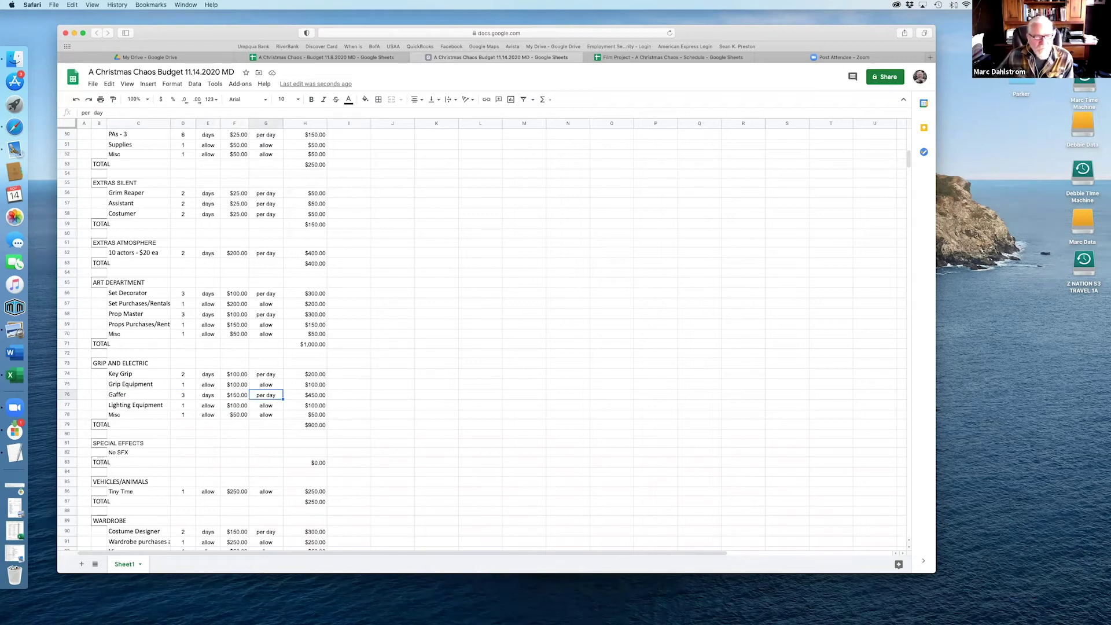
pyautogui.click(183, 395)
pyautogui.click(236, 395)
pyautogui.click(266, 395)
pyautogui.click(237, 395)
pyautogui.click(208, 394)
# Step: Review the Lighting Equipment quantity, allowance and units in the GRIP AND ELECTRIC section
pyautogui.click(208, 405)
pyautogui.click(183, 405)
pyautogui.click(208, 405)
pyautogui.click(236, 406)
pyautogui.click(207, 405)
pyautogui.click(183, 405)
pyautogui.click(208, 406)
pyautogui.click(237, 405)
pyautogui.click(266, 405)
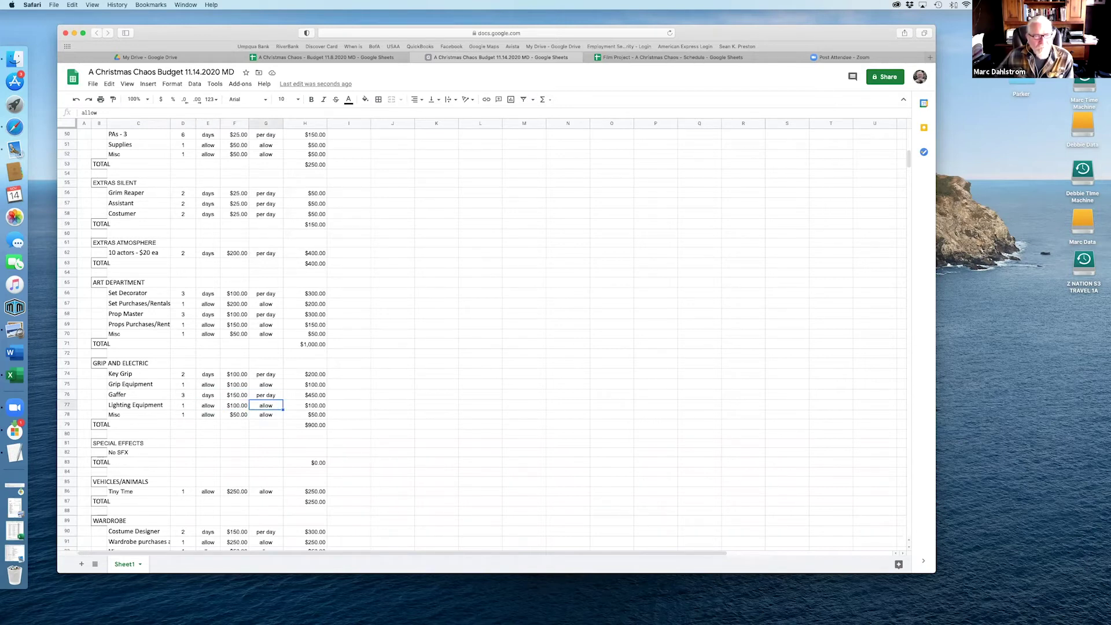
pyautogui.click(236, 405)
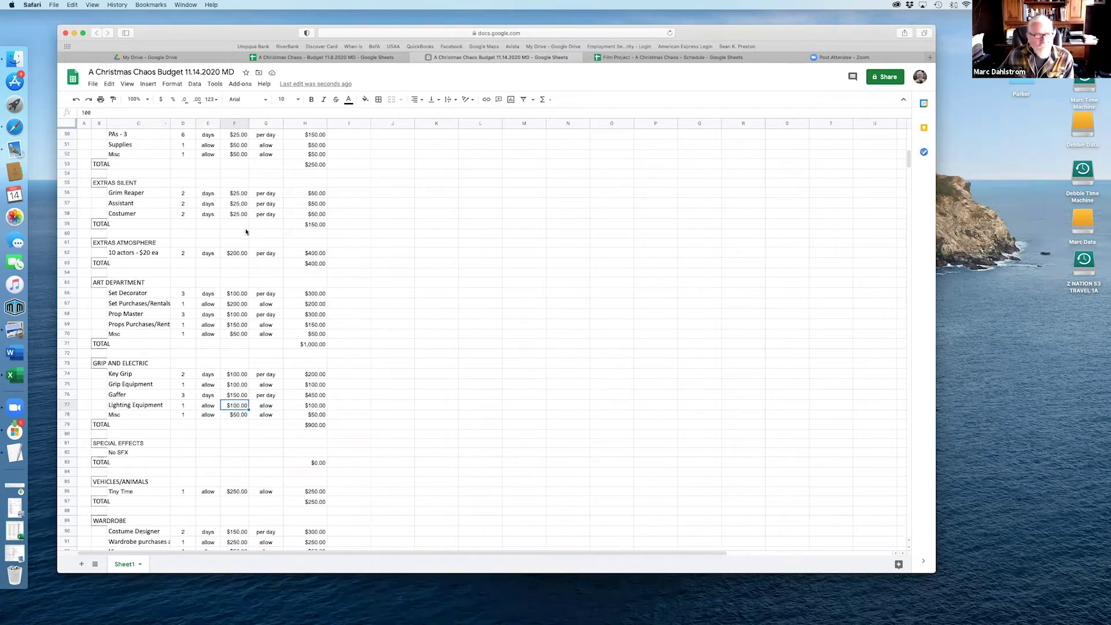
# Step: Inspect the SUM formula behind the GRIP AND ELECTRIC total
pyautogui.scroll(-5, 246, 231)
pyautogui.click(246, 316)
pyautogui.click(319, 328)
pyautogui.click(190, 113)
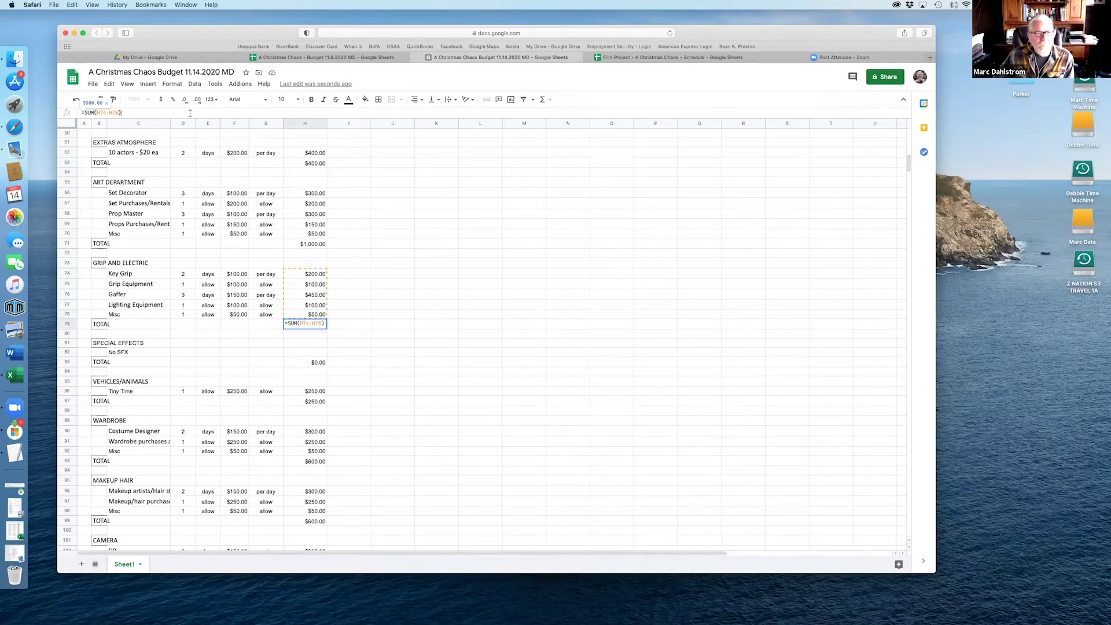
pyautogui.press('Return')
# Step: Review the SPECIAL EFFECTS section, including its No SFX line and total formula
pyautogui.press('Down')
pyautogui.press('Down')
pyautogui.press('Left')
pyautogui.press('Left')
pyautogui.press('Left')
pyautogui.press('Left')
pyautogui.press('Left')
pyautogui.press('Down')
pyautogui.press('Right')
pyautogui.press('Right')
pyautogui.press('Right')
pyautogui.press('Down')
pyautogui.press('Right')
pyautogui.press('Right')
pyautogui.press('Left')
pyautogui.press('Left')
pyautogui.press('Left')
pyautogui.press('Left')
pyautogui.press('Left')
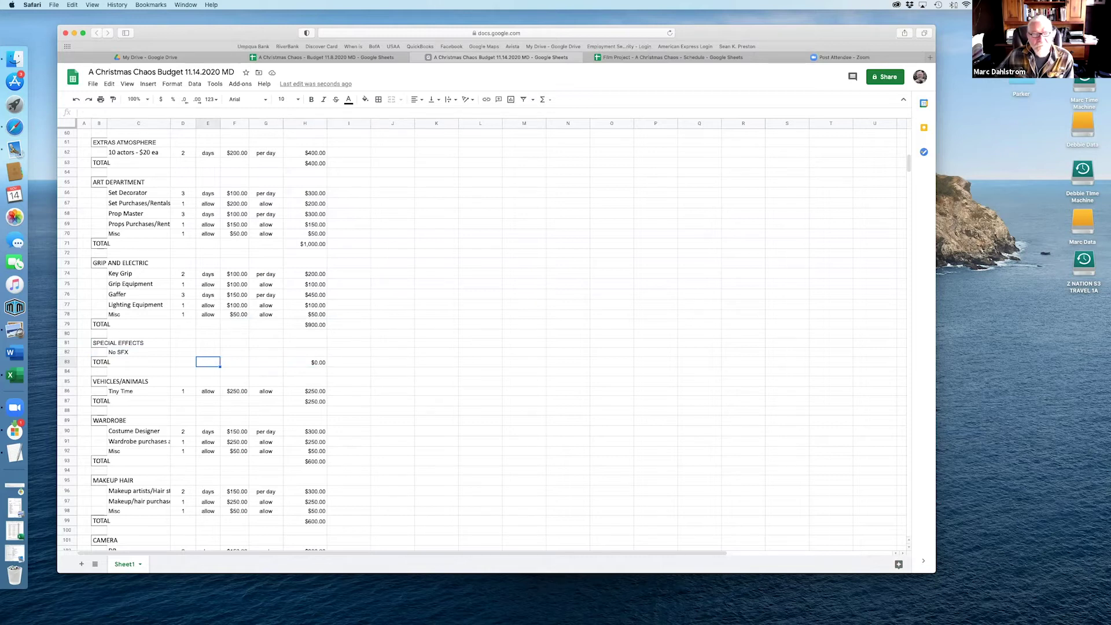
pyautogui.press('Right')
pyautogui.press('Right')
pyautogui.press('Right')
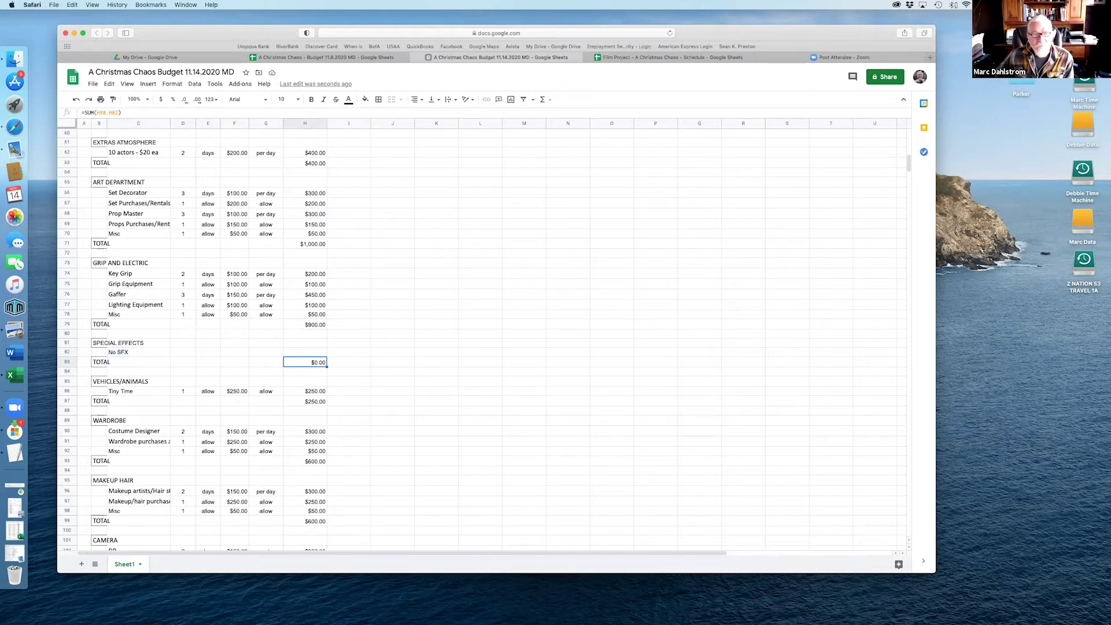
# Step: Review the VEHICLES/ANIMALS section and its Tiny Time line
pyautogui.press('Down')
pyautogui.press('Down')
pyautogui.press('Down')
pyautogui.press('Left')
pyautogui.press('Left')
pyautogui.press('Left')
pyautogui.press('Left')
pyautogui.press('Left')
pyautogui.press('Left')
pyautogui.press('Up')
pyautogui.press('Up')
pyautogui.press('Down')
pyautogui.press('Down')
pyautogui.hotkey('shift', 'Right')
pyautogui.hotkey('shift', 'Left')
pyautogui.press('Right')
pyautogui.press('Right')
pyautogui.press('Right')
pyautogui.press('Right')
pyautogui.press('Left')
pyautogui.press('Left')
pyautogui.press('Left')
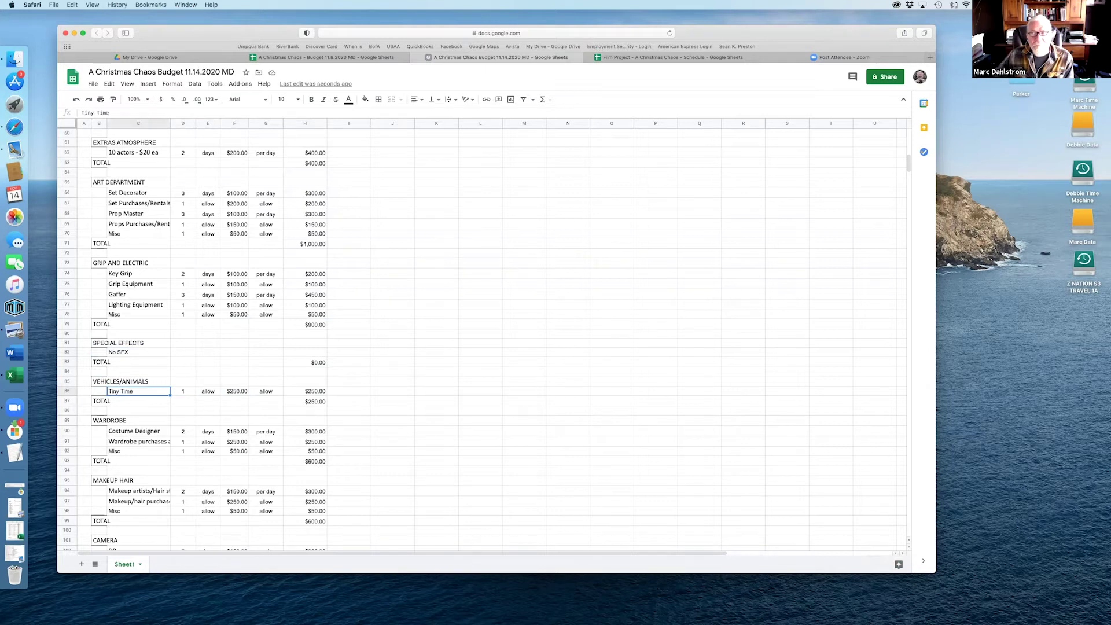
# Step: Set the Tiny Time rate to $50 and its quantity to 2 in the VEHICLES/ANIMALS section
pyautogui.press('Right')
pyautogui.press('Right')
pyautogui.press('Right')
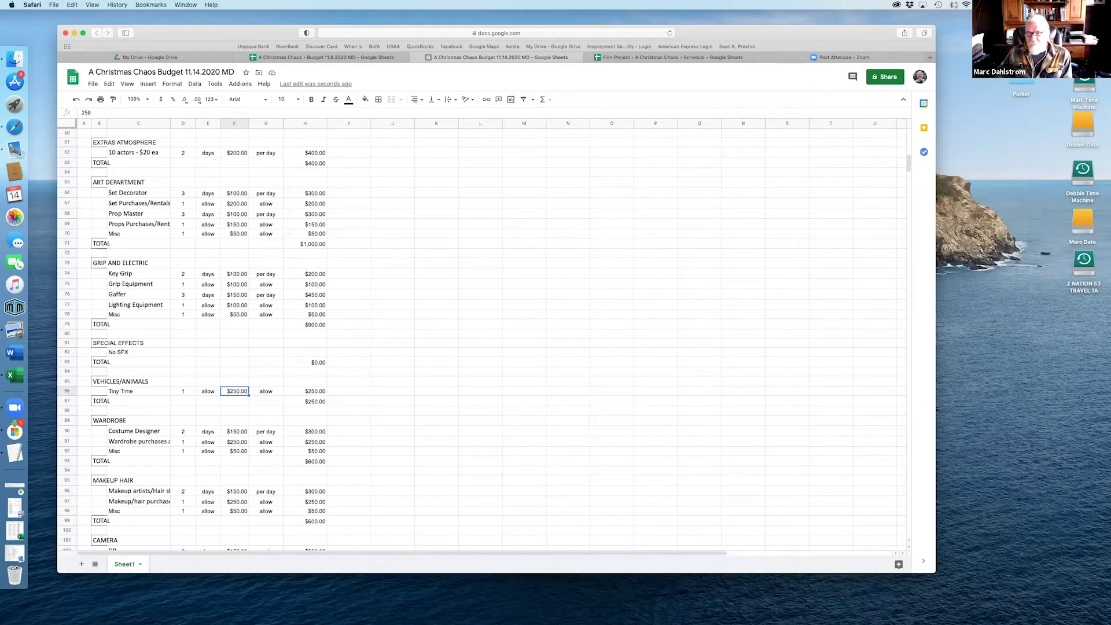
pyautogui.write('50')
pyautogui.press('Return')
pyautogui.click(183, 391)
pyautogui.write('2')
pyautogui.press('Tab')
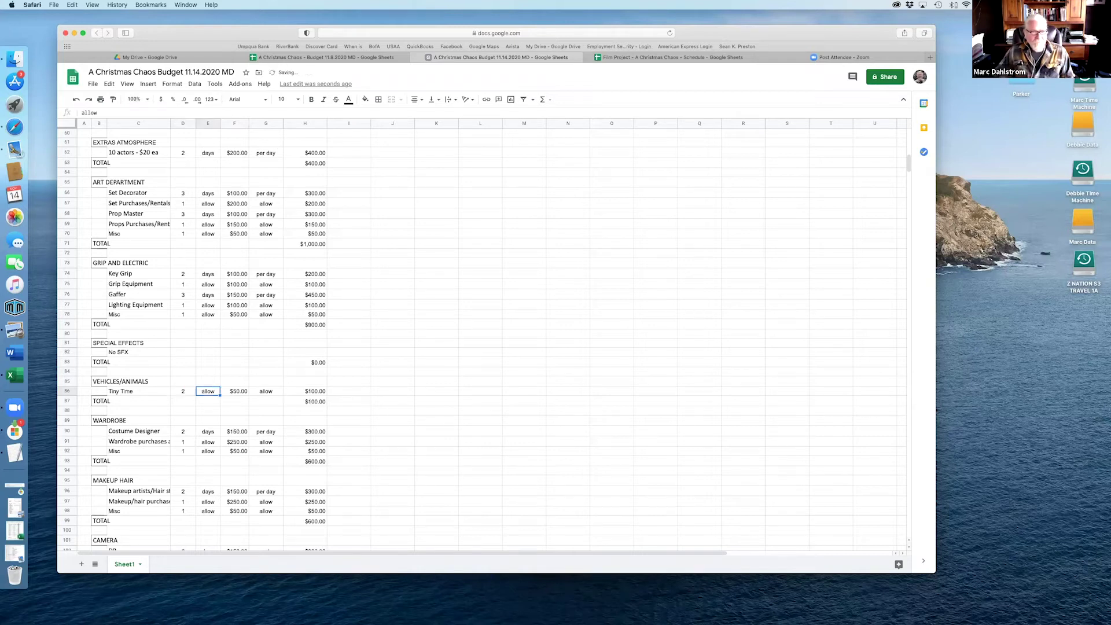
# Step: Set the Tiny Time allowance rate to $25
pyautogui.press('Tab')
pyautogui.write('25')
pyautogui.press('Tab')
pyautogui.press('Tab')
pyautogui.press('Tab')
pyautogui.press('Tab')
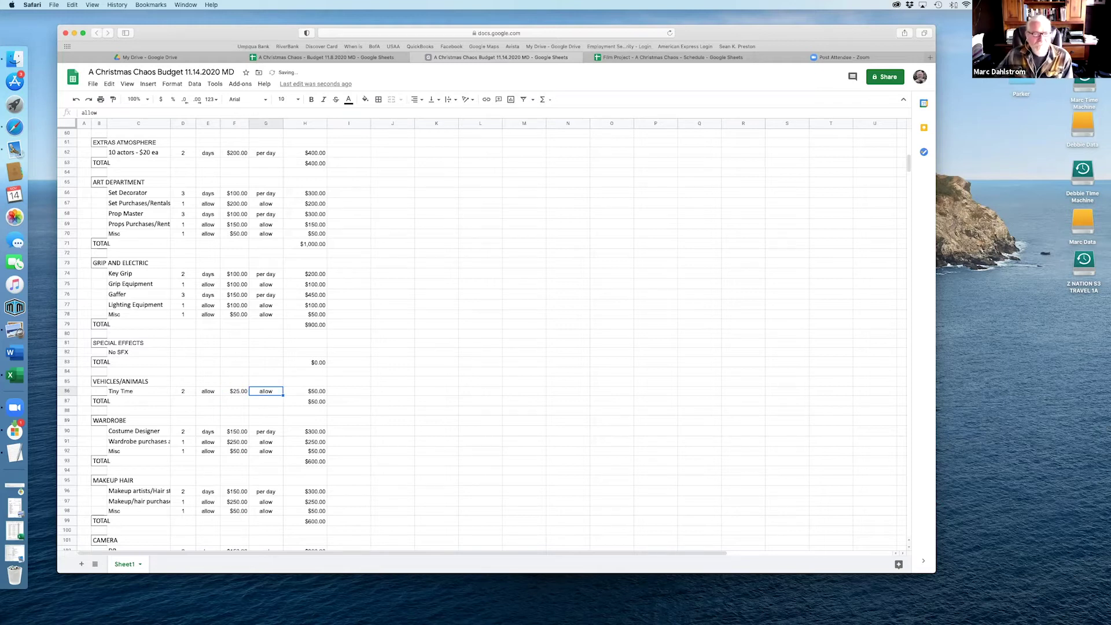
# Step: Widen column C so the "Wardrobe purchases and rentals" label in the WARDROBE section fits in full
pyautogui.hotkey('shift', 'Tab')
pyautogui.hotkey('shift', 'Tab')
pyautogui.hotkey('shift', 'Tab')
pyautogui.hotkey('shift', 'Tab')
pyautogui.hotkey('shift', 'Tab')
pyautogui.hotkey('shift', 'Tab')
pyautogui.hotkey('shift', 'Tab')
pyautogui.hotkey('shift', 'Tab')
pyautogui.press('Down')
pyautogui.press('Down')
pyautogui.press('Down')
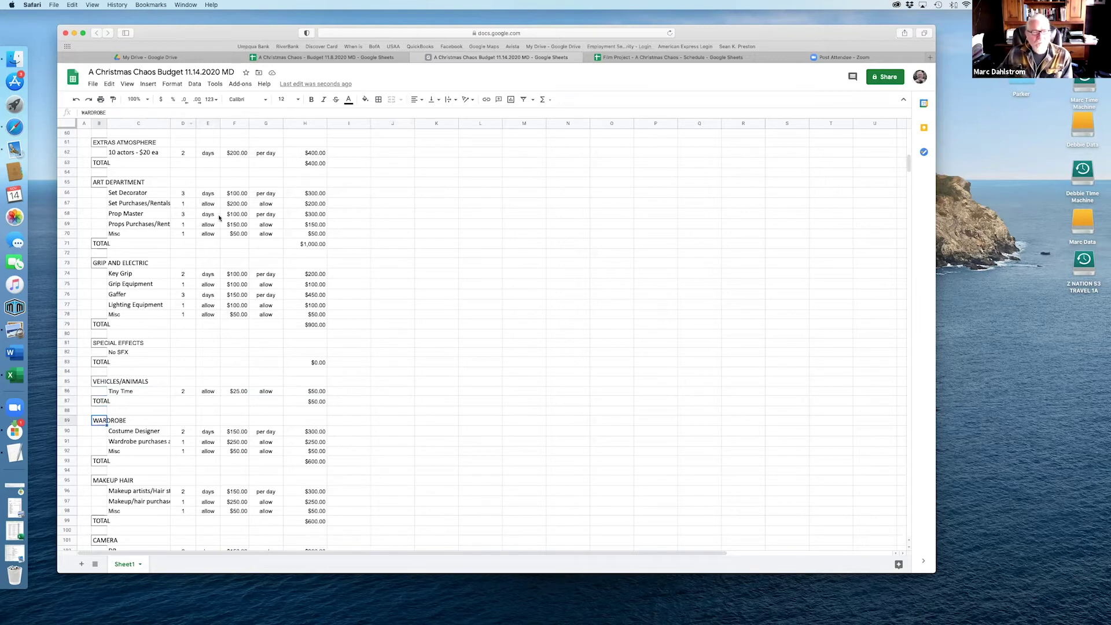
pyautogui.scroll(-3, 219, 217)
pyautogui.scroll(-5, 220, 217)
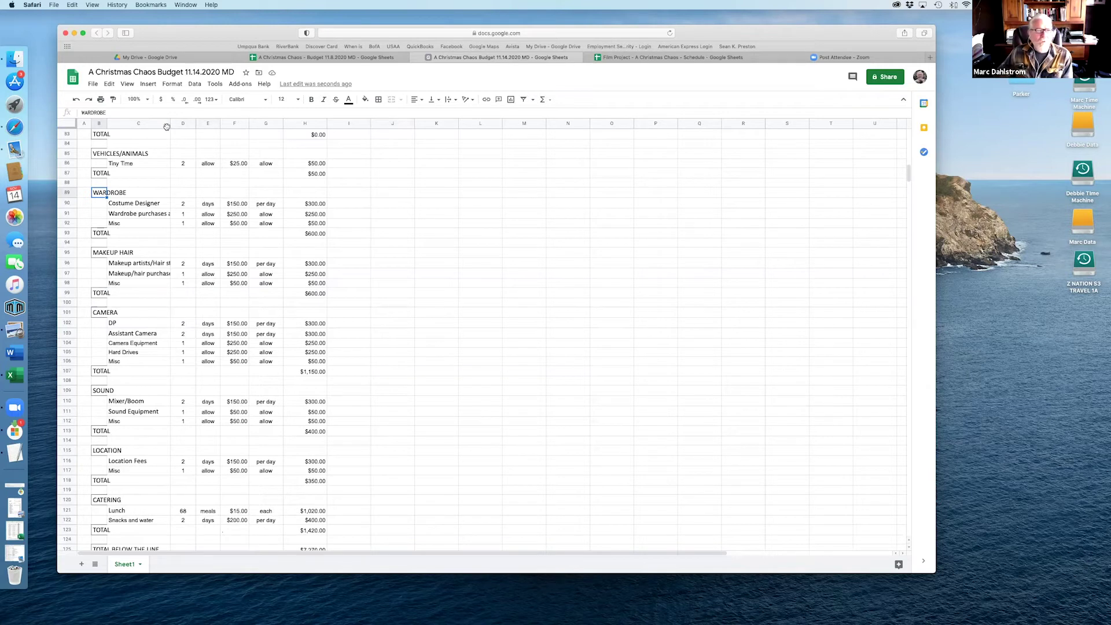
pyautogui.moveTo(170, 123); pyautogui.dragTo(206, 124)
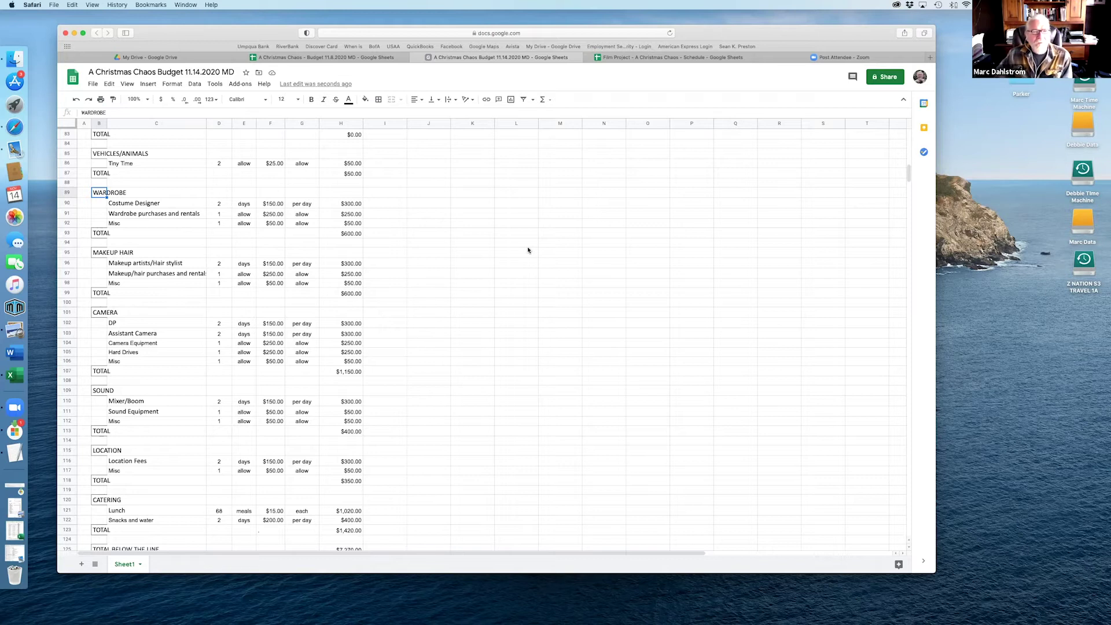
# Step: Set the Costume Designer's days to 3 and then raise them to 4 in the WARDROBE section
pyautogui.press('Down')
pyautogui.press('Right')
pyautogui.press('Right')
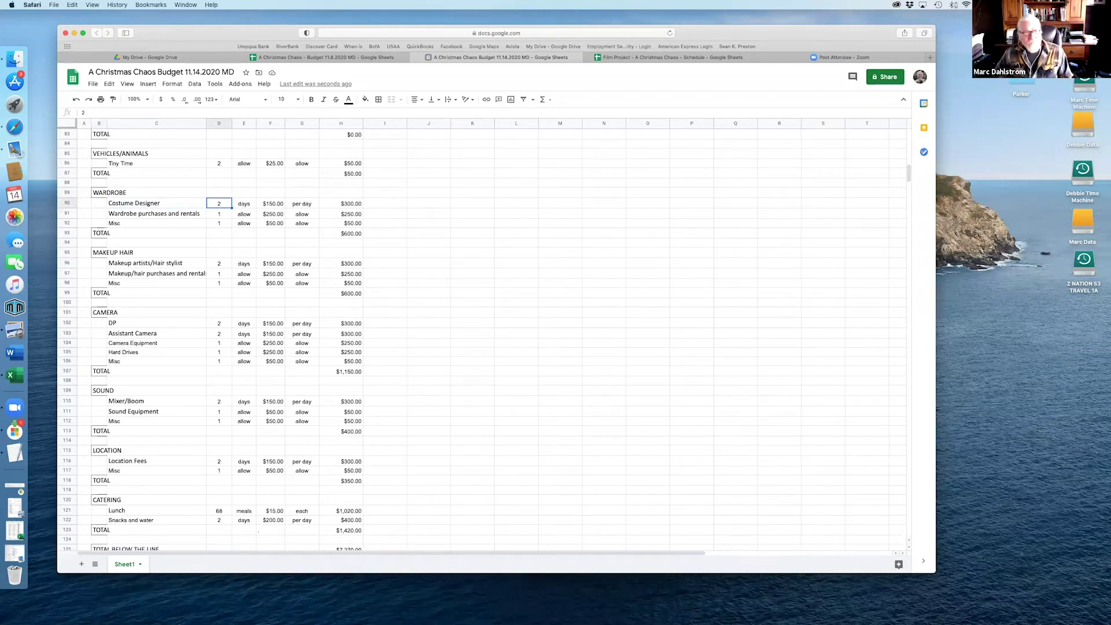
pyautogui.write('3')
pyautogui.press('Tab')
pyautogui.click(218, 203)
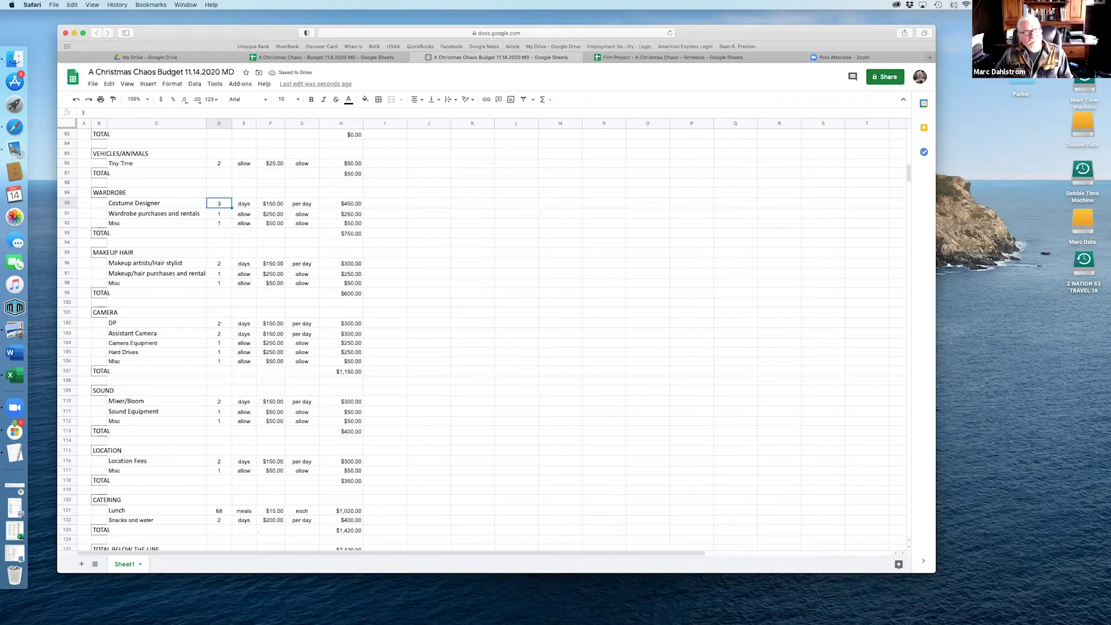
pyautogui.write('4')
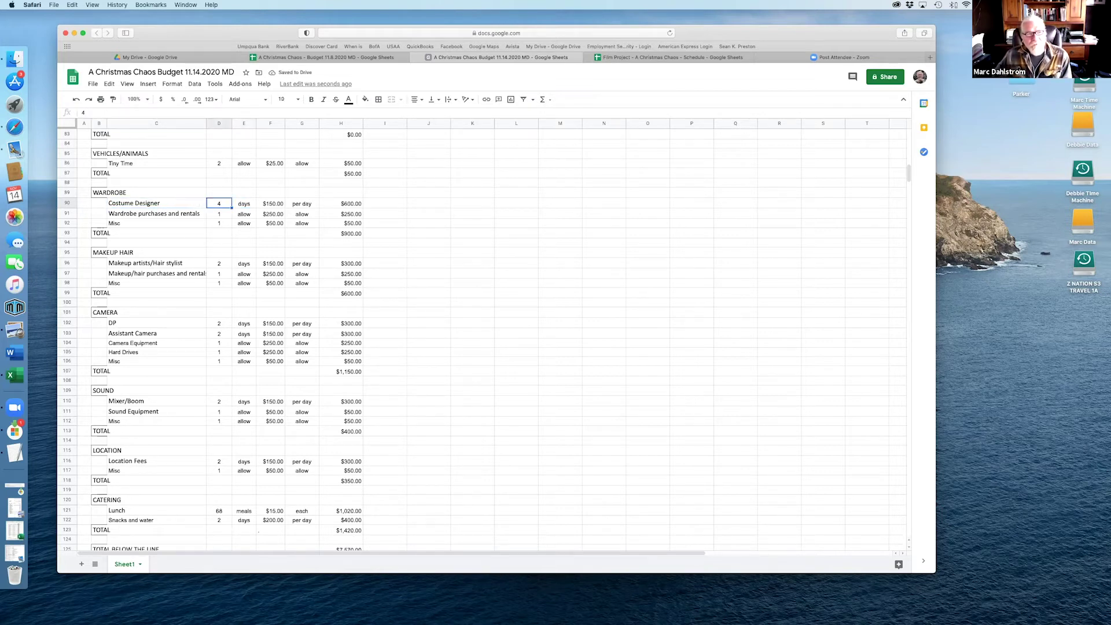
# Step: Check the Costume Designer's days, unit and daily rate in row 90
pyautogui.press('Right')
pyautogui.press('Right')
pyautogui.press('Left')
pyautogui.press('Left')
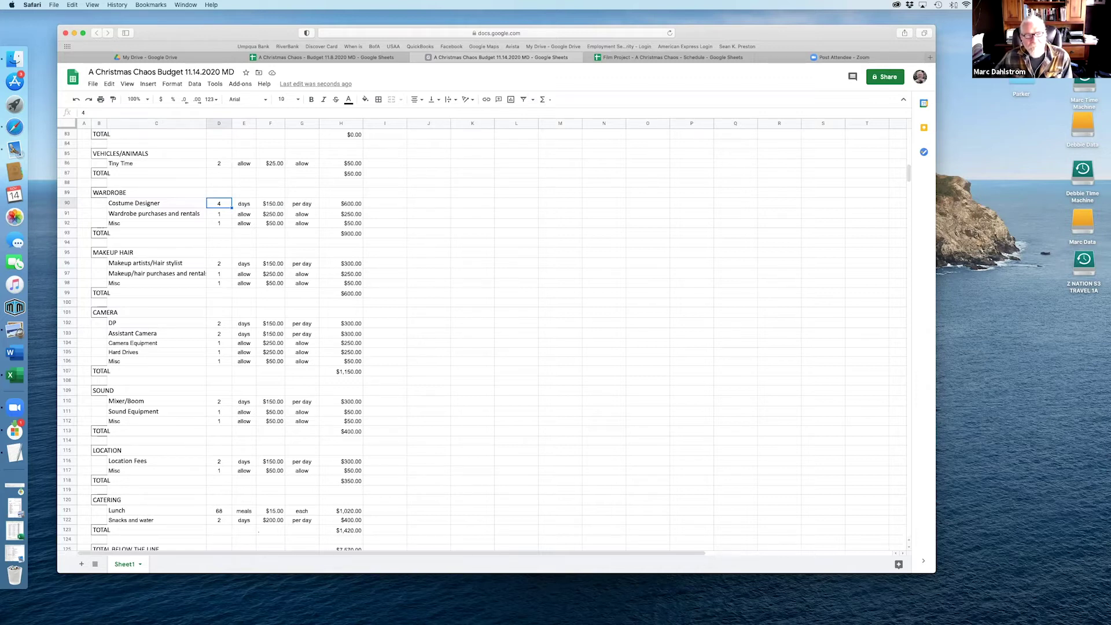
pyautogui.click(271, 204)
pyautogui.press('Left')
pyautogui.press('Left')
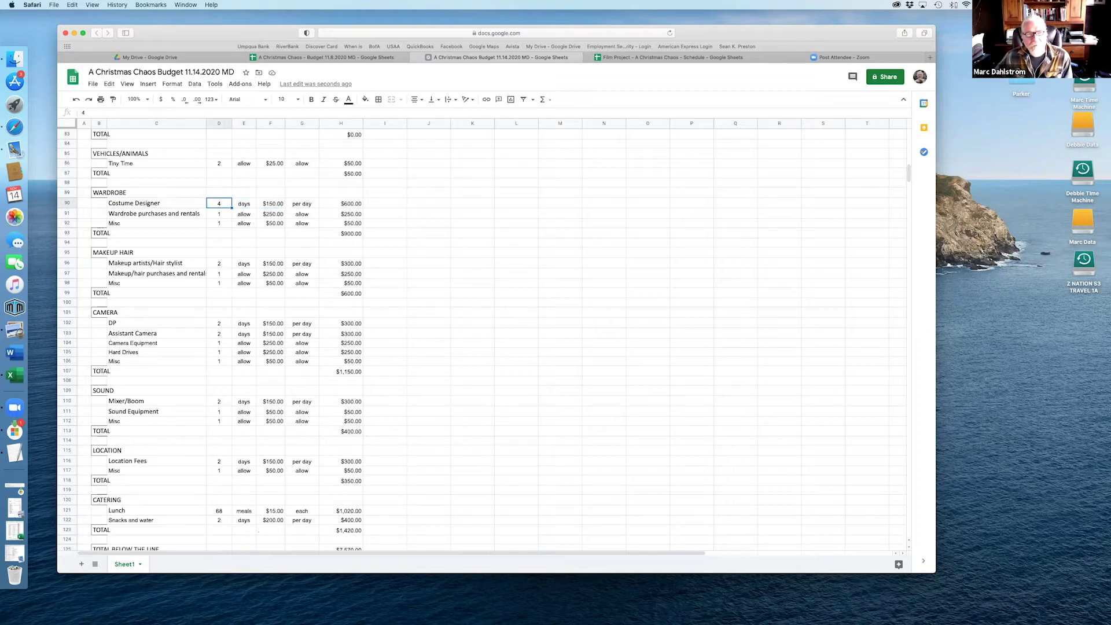
pyautogui.press('Right')
pyautogui.press('Right')
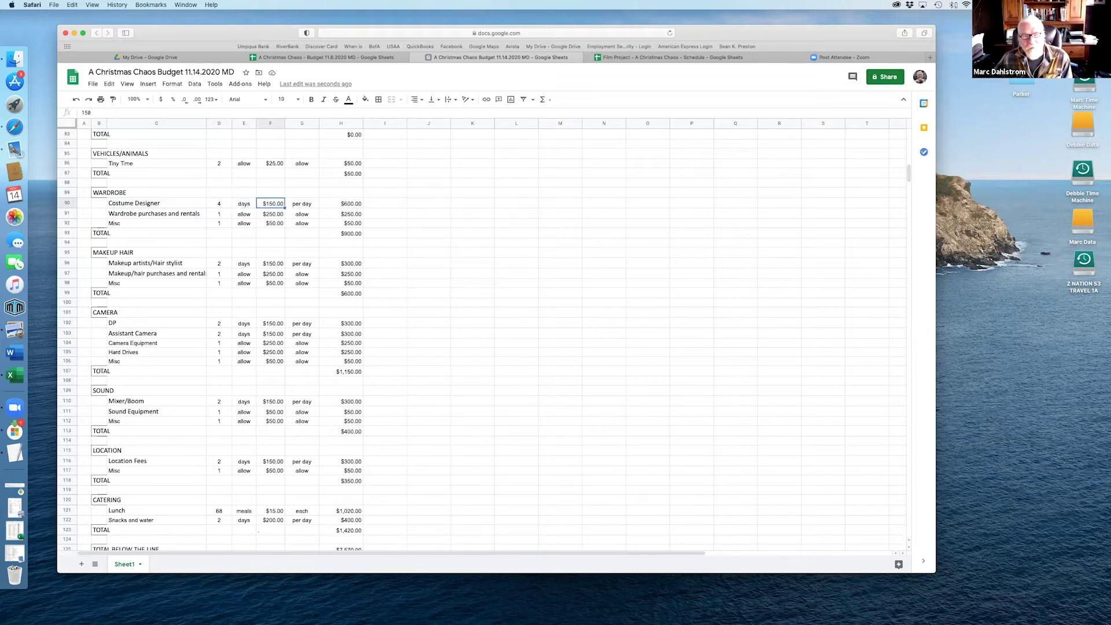
pyautogui.press('Left')
pyautogui.press('Left')
pyautogui.press('Left')
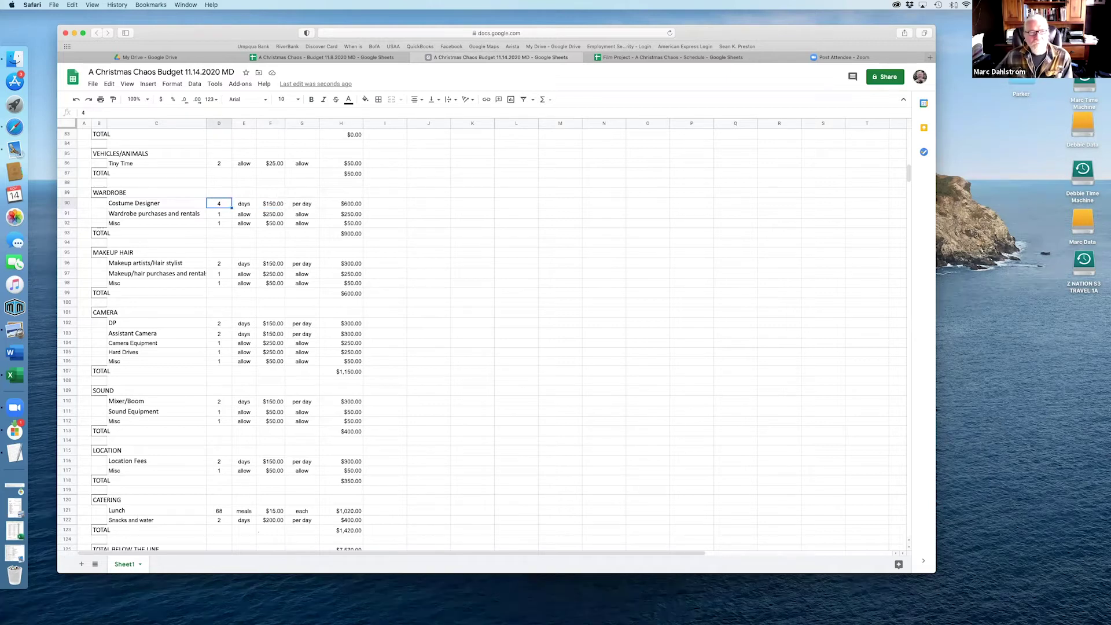
# Step: Review the quantity, unit and allowance of the Wardrobe purchases and rentals line
pyautogui.press('Down')
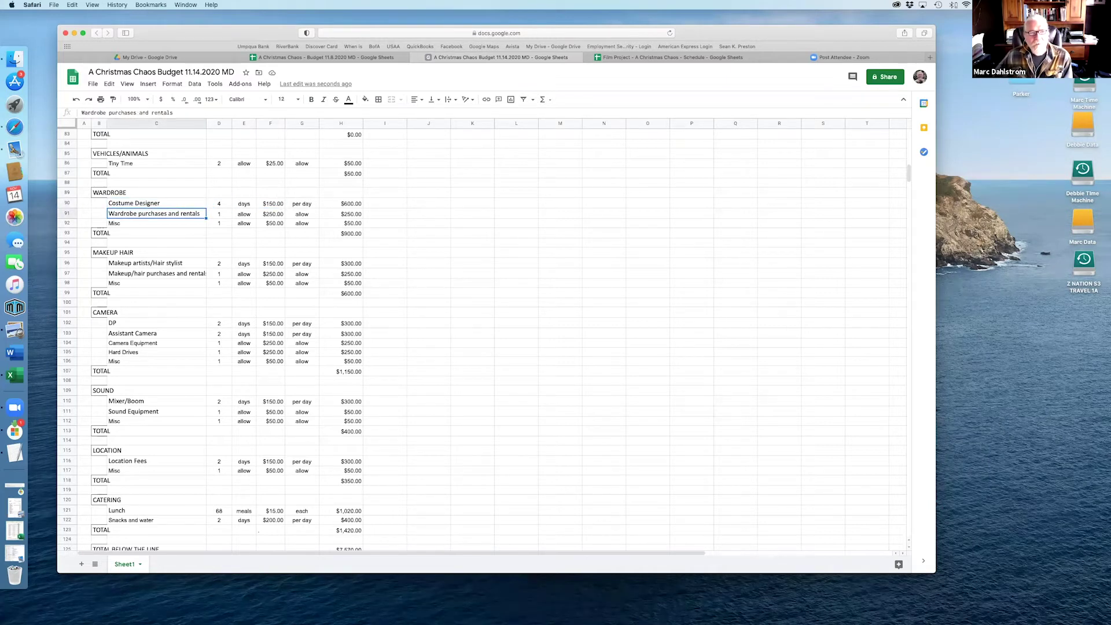
pyautogui.press('Right')
pyautogui.press('Left')
pyautogui.press('Right')
pyautogui.press('Right')
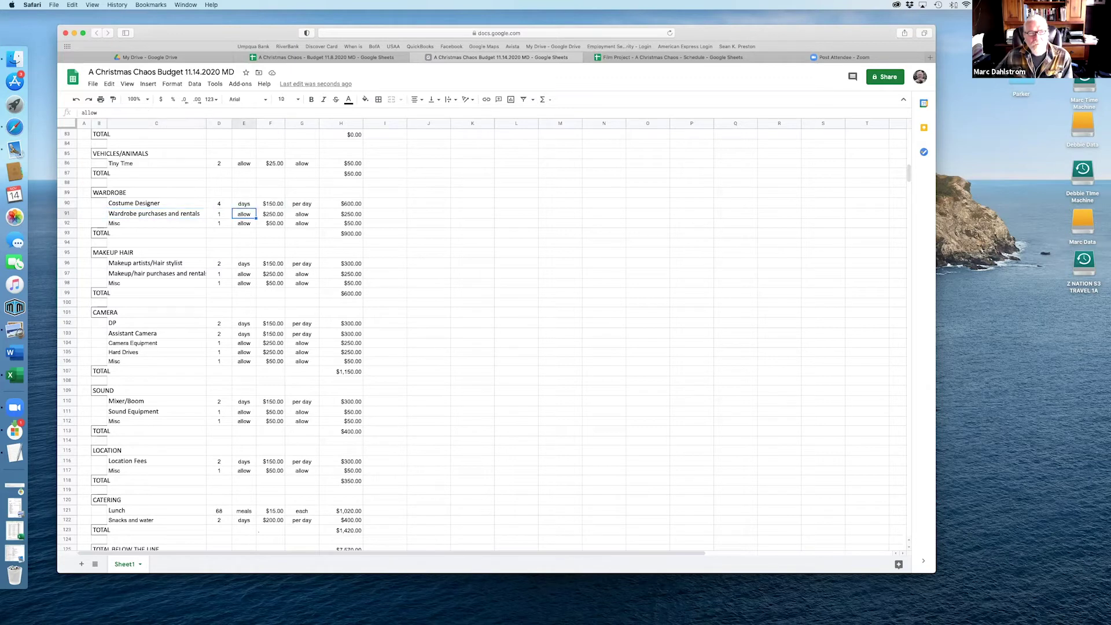
pyautogui.press('Right')
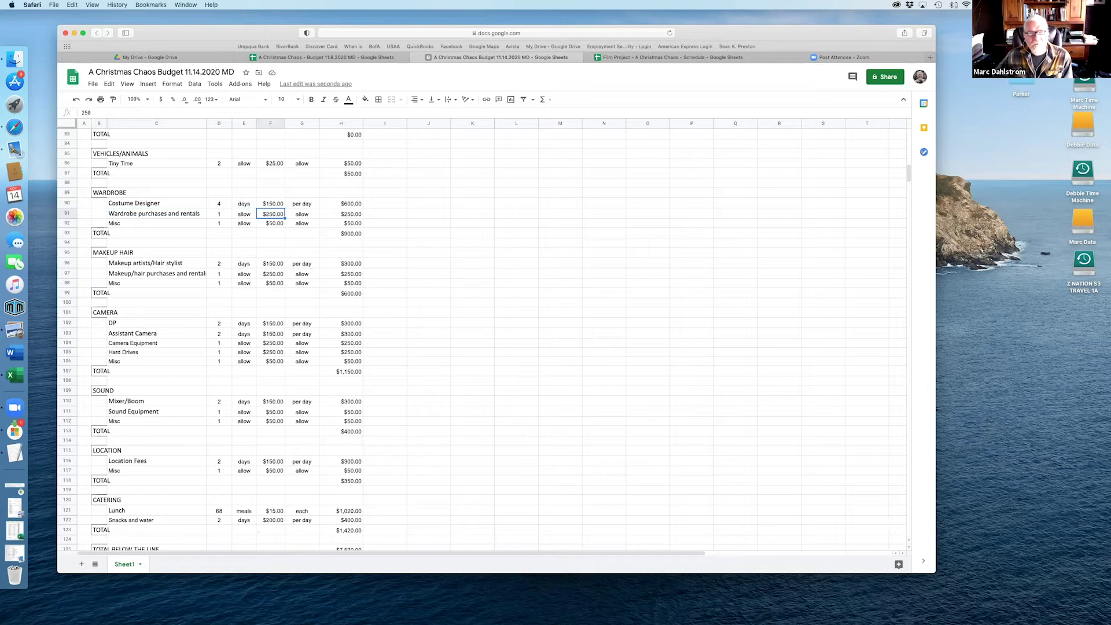
pyautogui.press('Left')
pyautogui.press('Left')
pyautogui.press('Right')
pyautogui.press('Right')
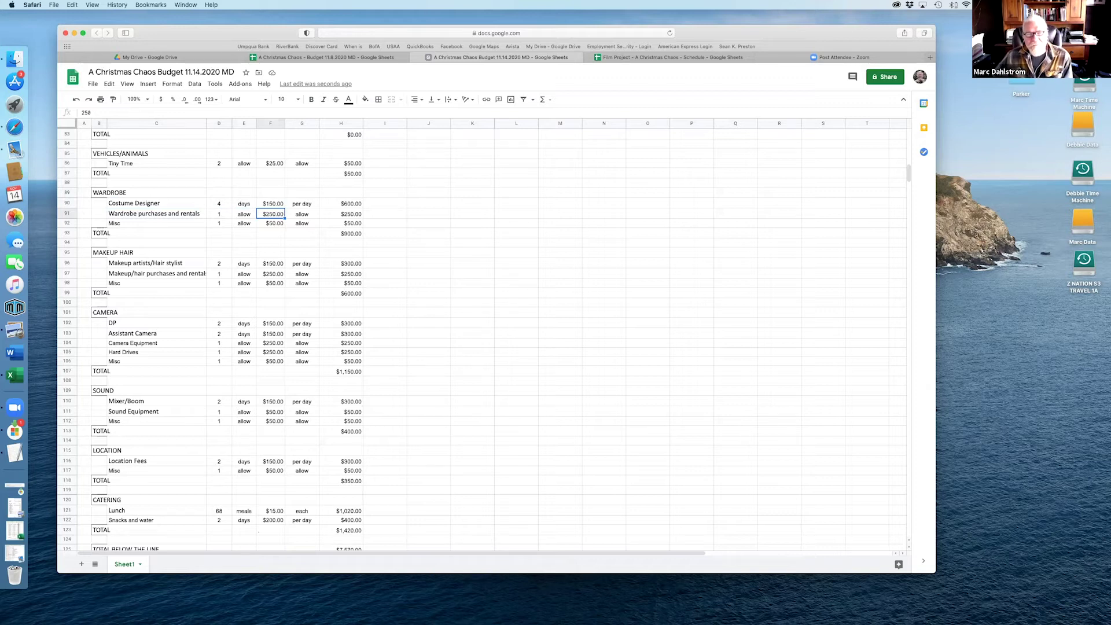
# Step: Review the WARDROBE section's Misc line and the formula behind its total
pyautogui.press('Down')
pyautogui.press('Left')
pyautogui.press('Left')
pyautogui.press('Left')
pyautogui.press('Left')
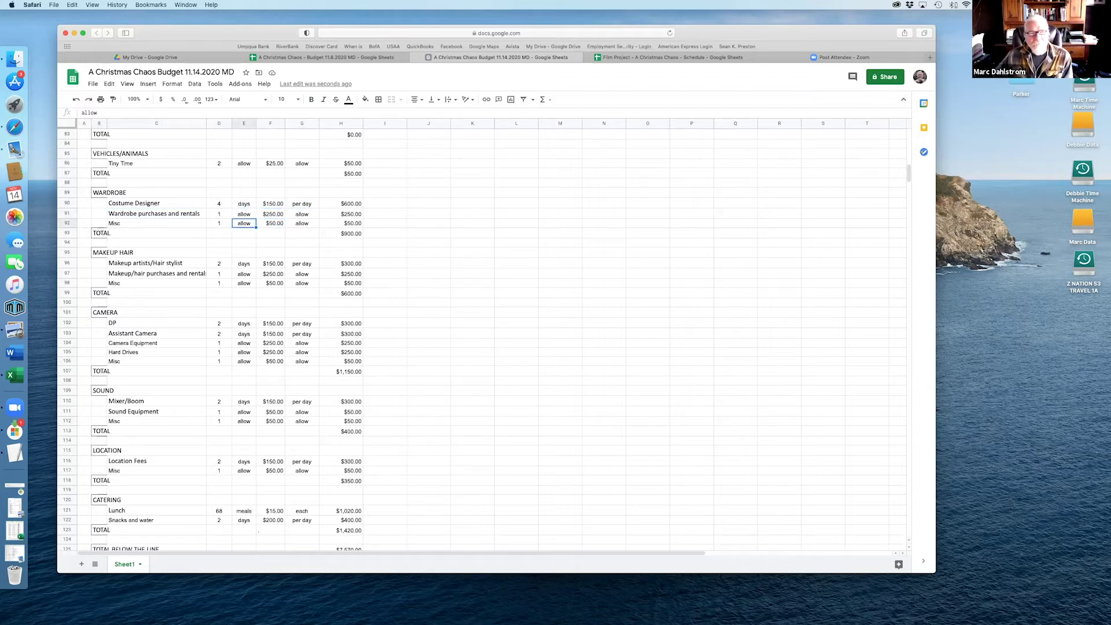
pyautogui.press('Down')
pyautogui.press('Right')
pyautogui.press('Right')
pyautogui.press('Right')
pyautogui.press('Right')
pyautogui.press('Right')
pyautogui.press('Right')
pyautogui.press('Right')
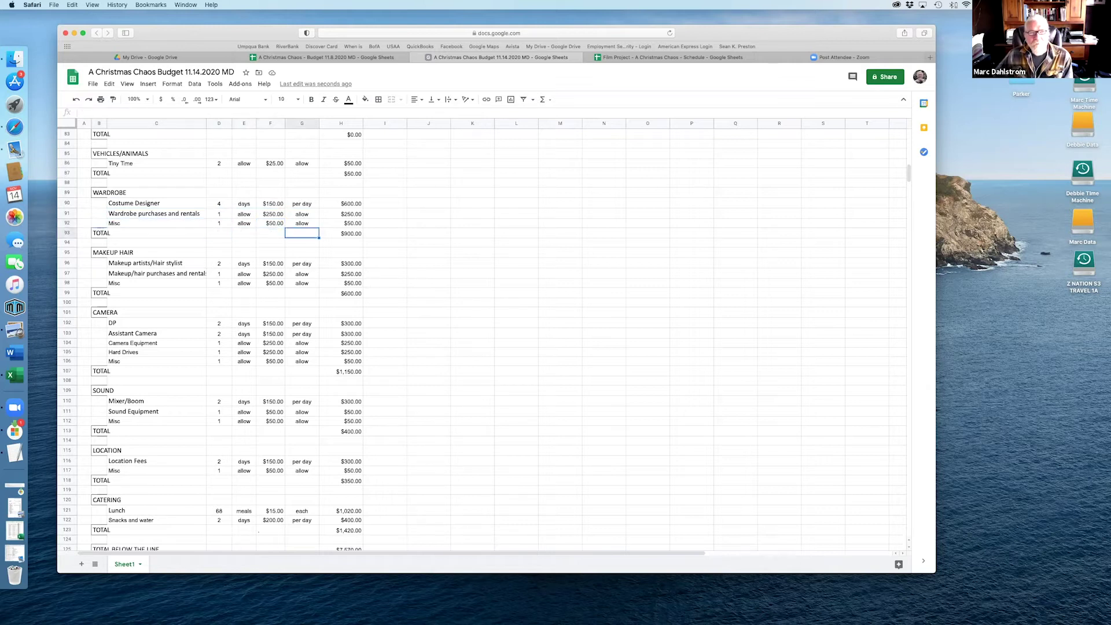
pyautogui.press('Left')
pyautogui.press('Up')
pyautogui.press('Up')
pyautogui.press('Down')
pyautogui.press('Down')
pyautogui.press('Down')
pyautogui.press('Down')
pyautogui.press('Down')
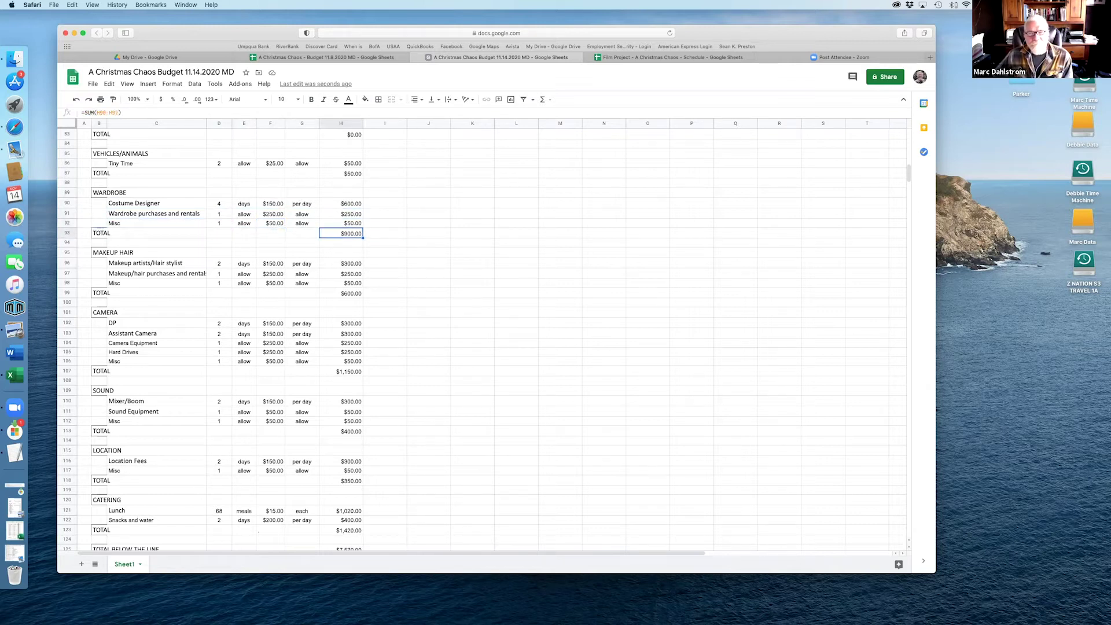
# Step: Review the days, unit and rate of the Makeup artists/Hair stylist line in the MAKEUP HAIR section
pyautogui.press('Left')
pyautogui.press('Left')
pyautogui.press('Left')
pyautogui.press('Left')
pyautogui.press('Left')
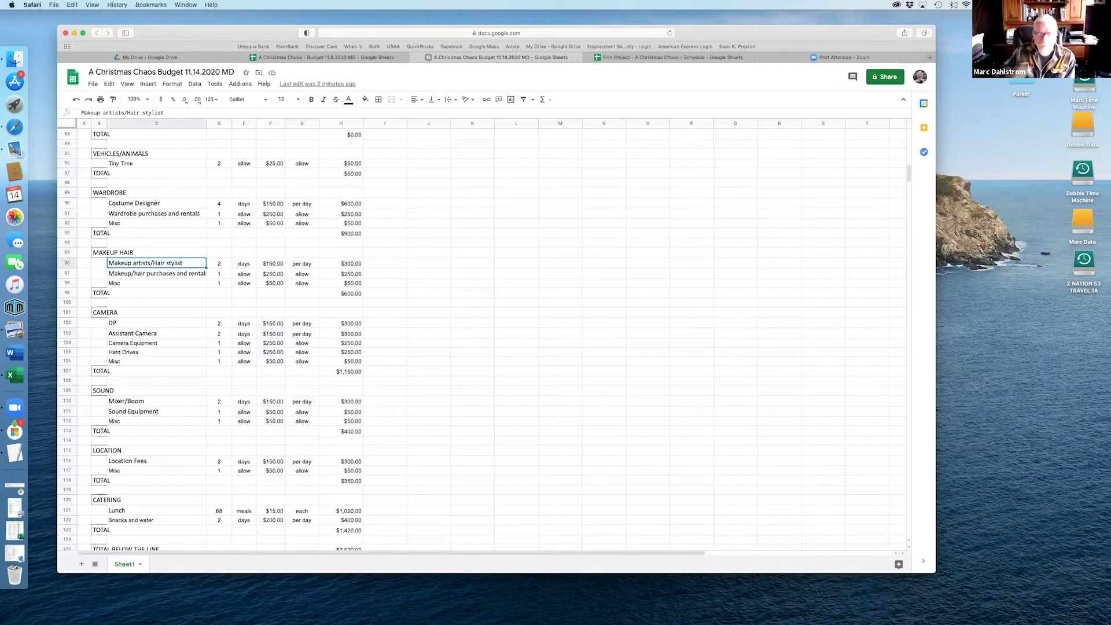
pyautogui.click(219, 263)
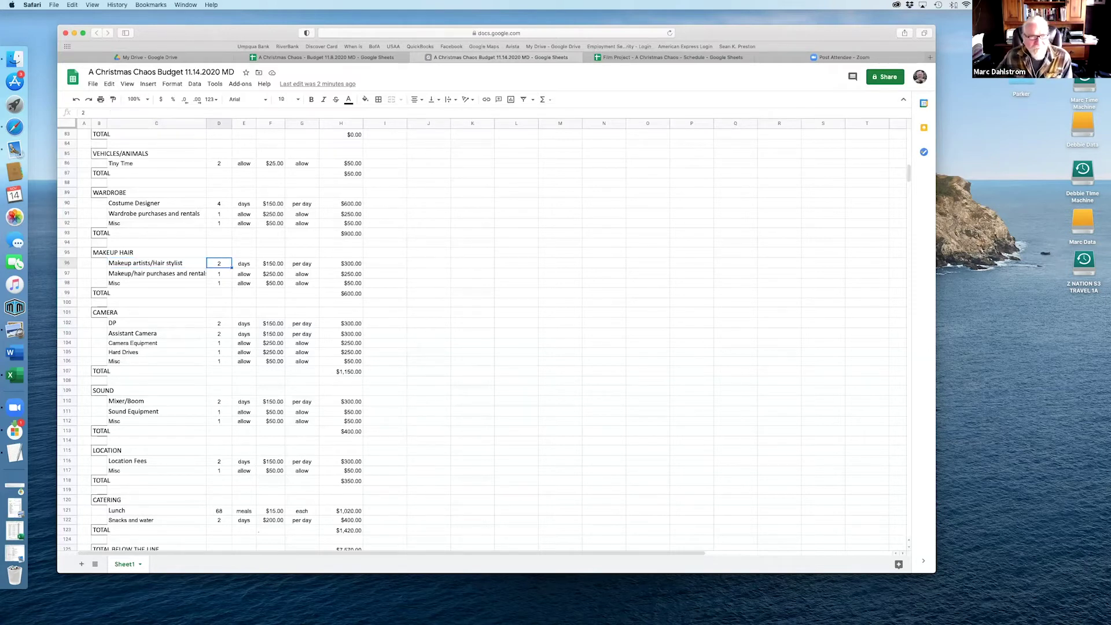
pyautogui.click(244, 264)
pyautogui.press('Right')
pyautogui.press('Right')
pyautogui.press('Left')
pyautogui.press('Left')
# Step: Widen column C to fit the "Makeup/hair purchases and rentals" label and set that line's allowance to $150
pyautogui.click(99, 274)
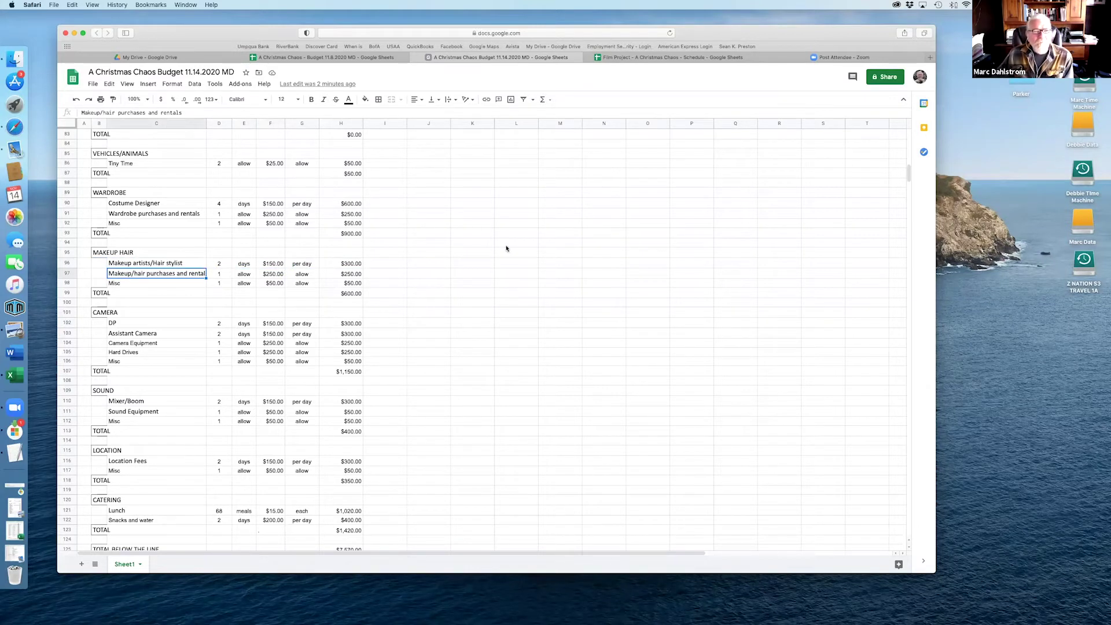
pyautogui.moveTo(205, 124); pyautogui.dragTo(219, 123)
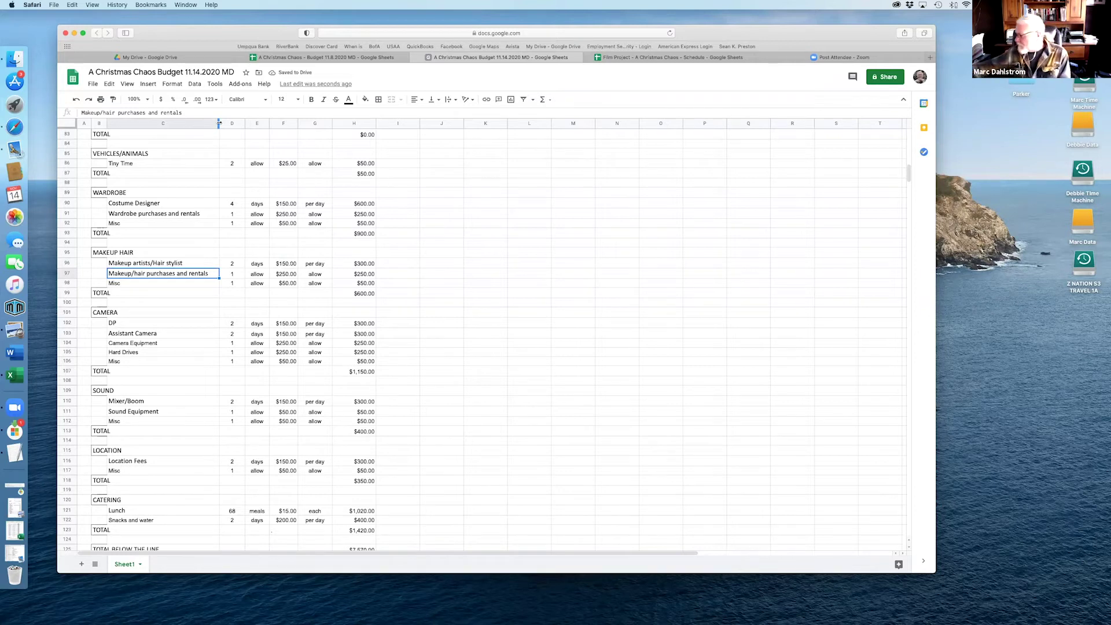
pyautogui.click(291, 274)
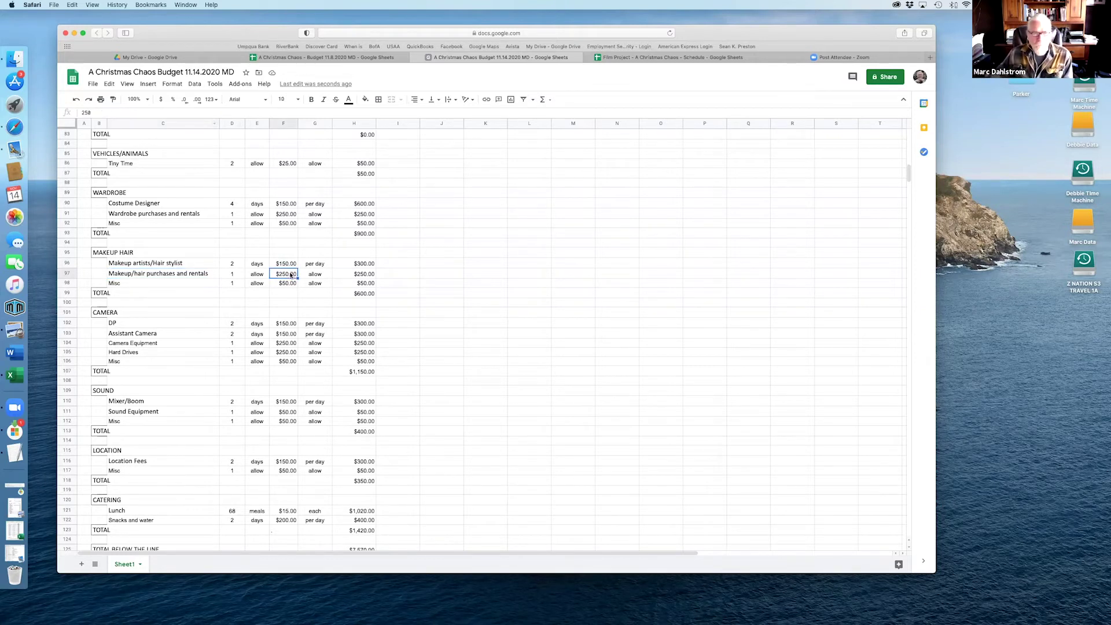
pyautogui.write('1500')
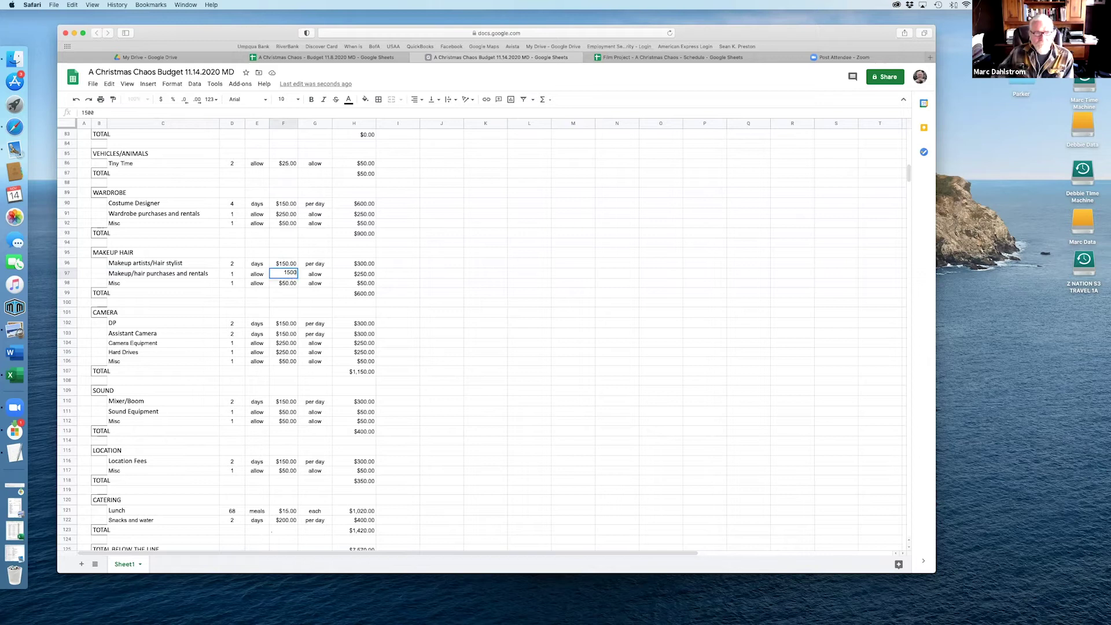
pyautogui.press('BackSpace')
pyautogui.press('Return')
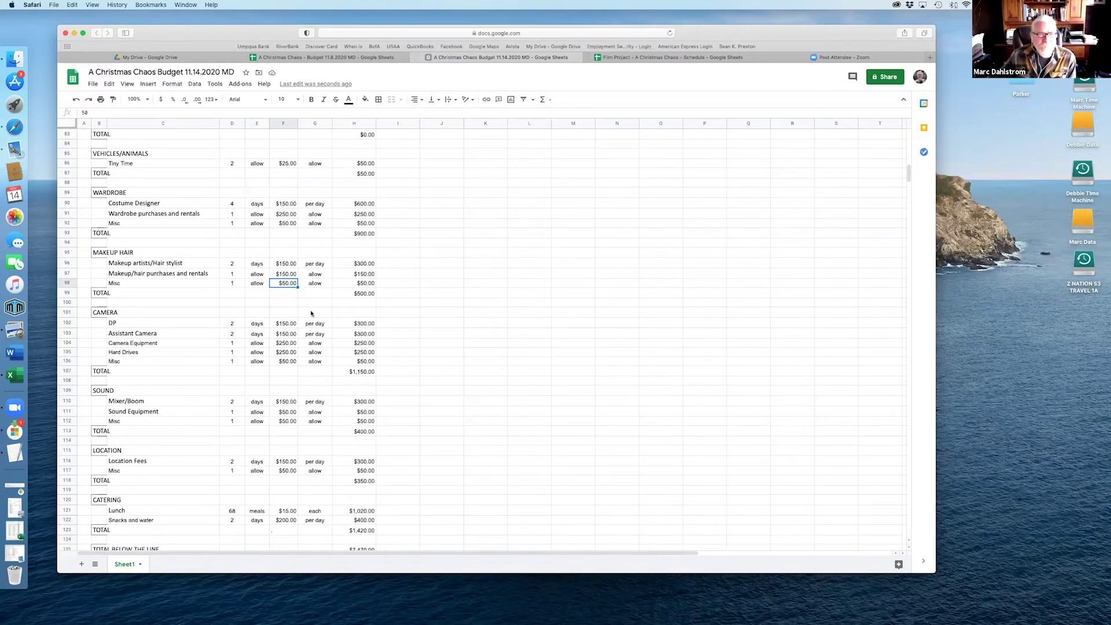
# Step: Inspect the SUM formula behind the MAKEUP HAIR total
pyautogui.click(351, 291)
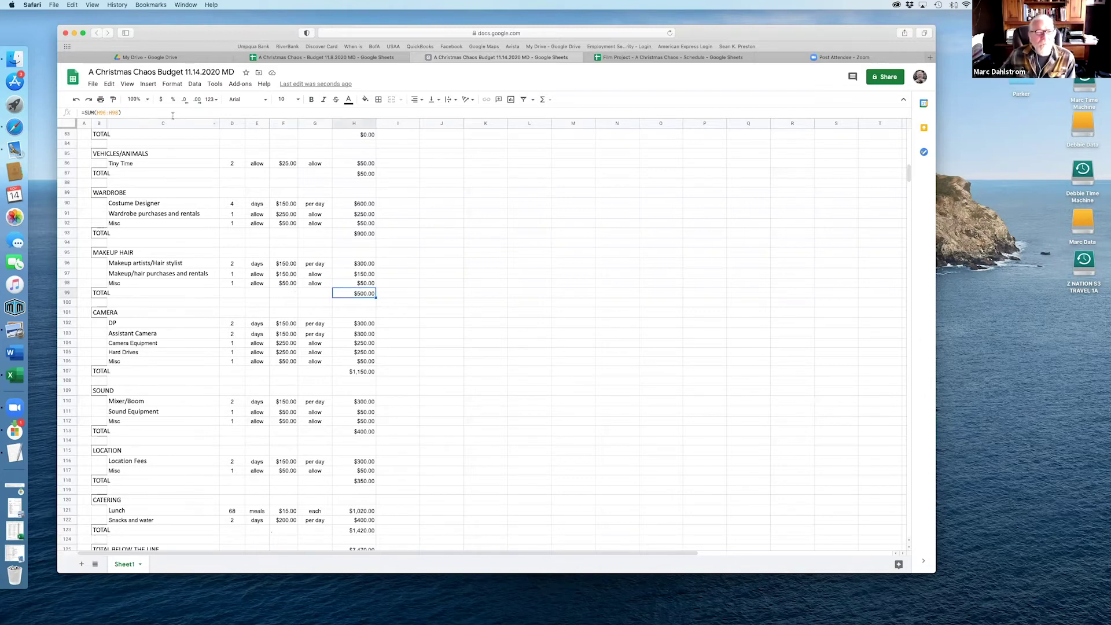
pyautogui.click(164, 112)
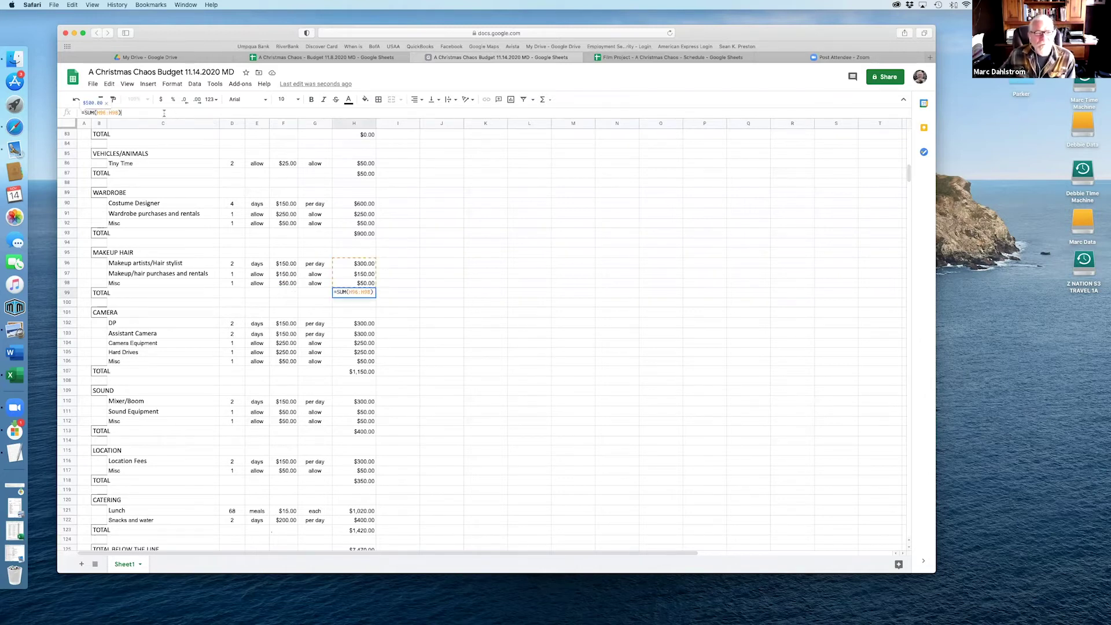
pyautogui.press('Return')
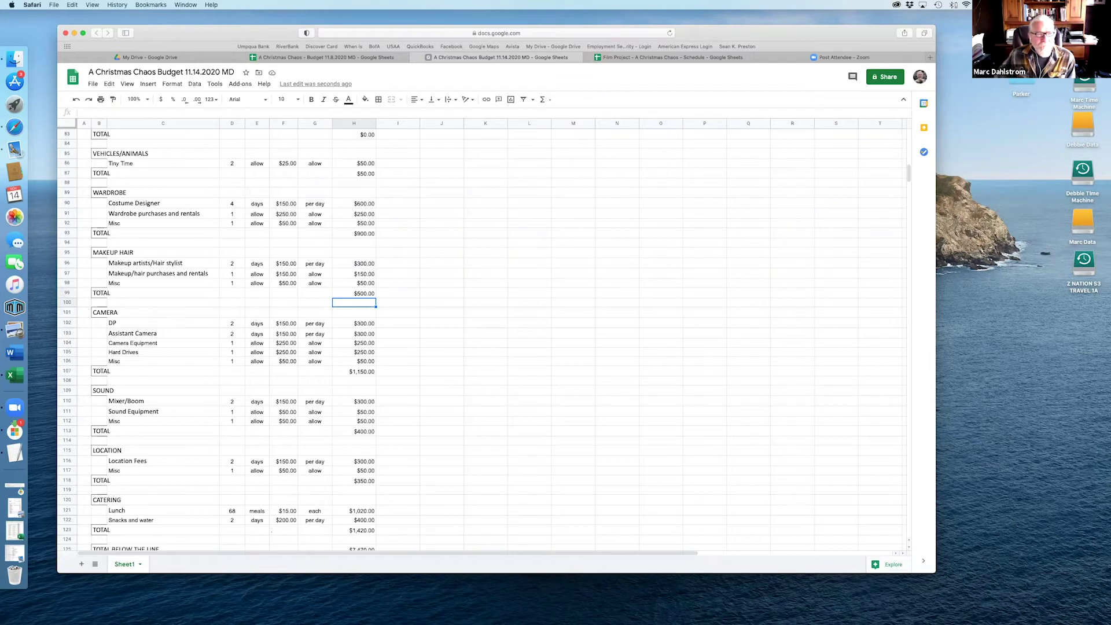
# Step: Set the DP's days to 3 in the CAMERA section
pyautogui.press('Down')
pyautogui.press('Down')
pyautogui.press('Left')
pyautogui.press('Left')
pyautogui.press('Left')
pyautogui.press('Left')
pyautogui.press('Left')
pyautogui.press('Left')
pyautogui.press('Left')
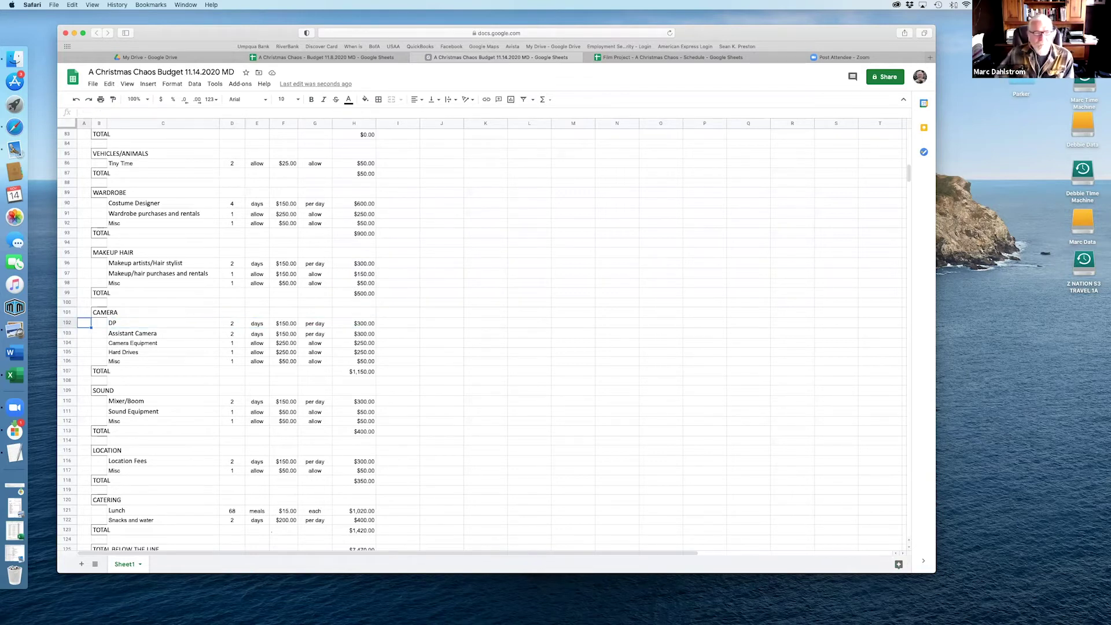
pyautogui.press('Right')
pyautogui.press('Right')
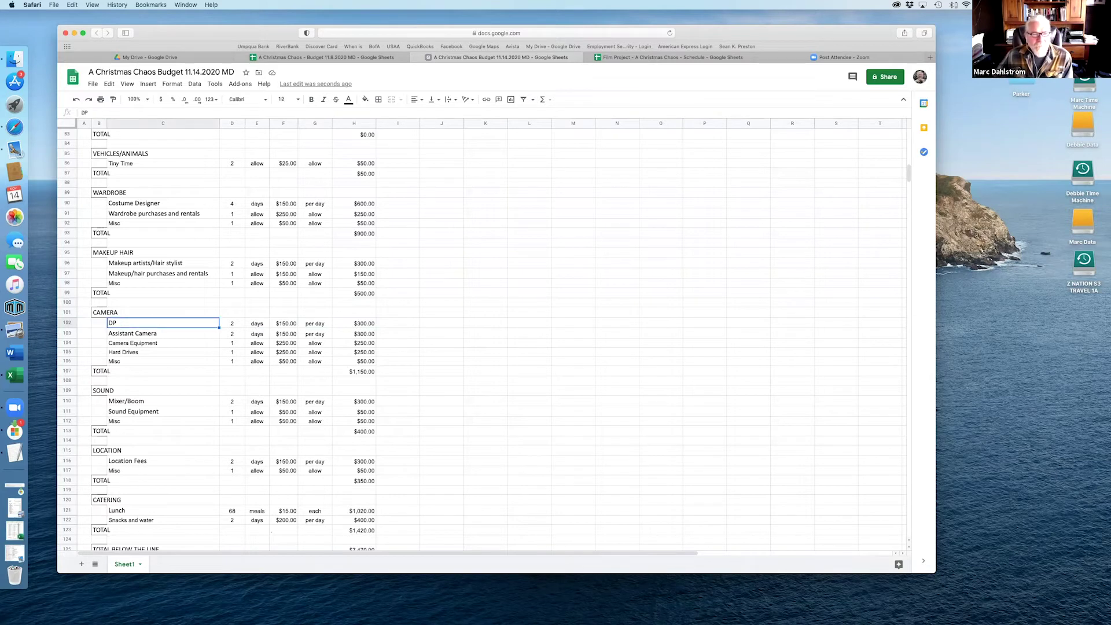
pyautogui.press('Right')
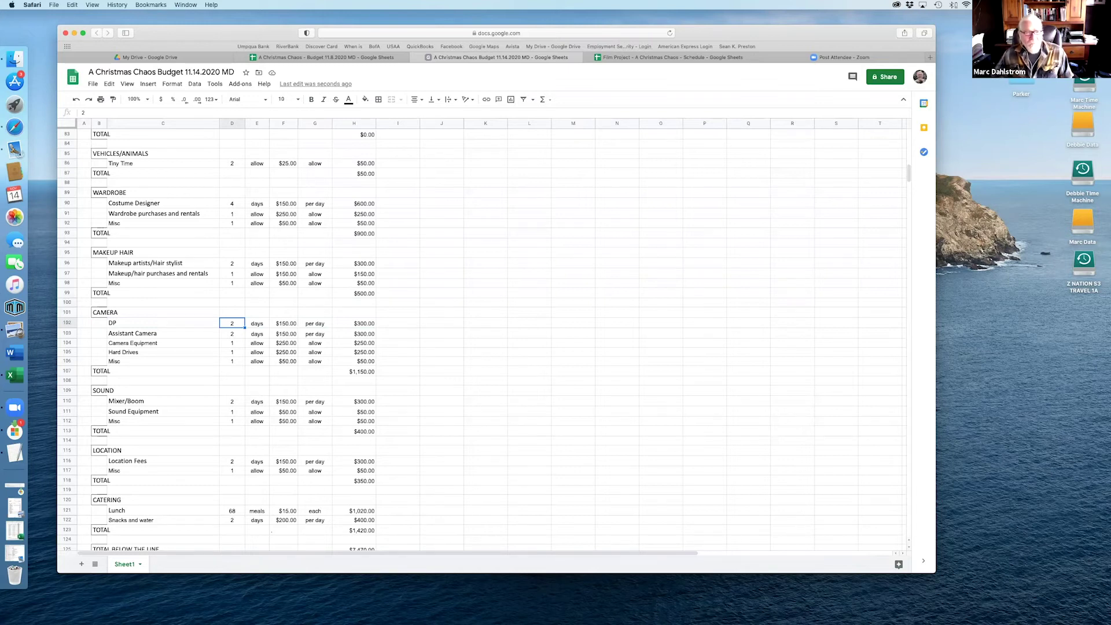
pyautogui.write('3')
pyautogui.press('Return')
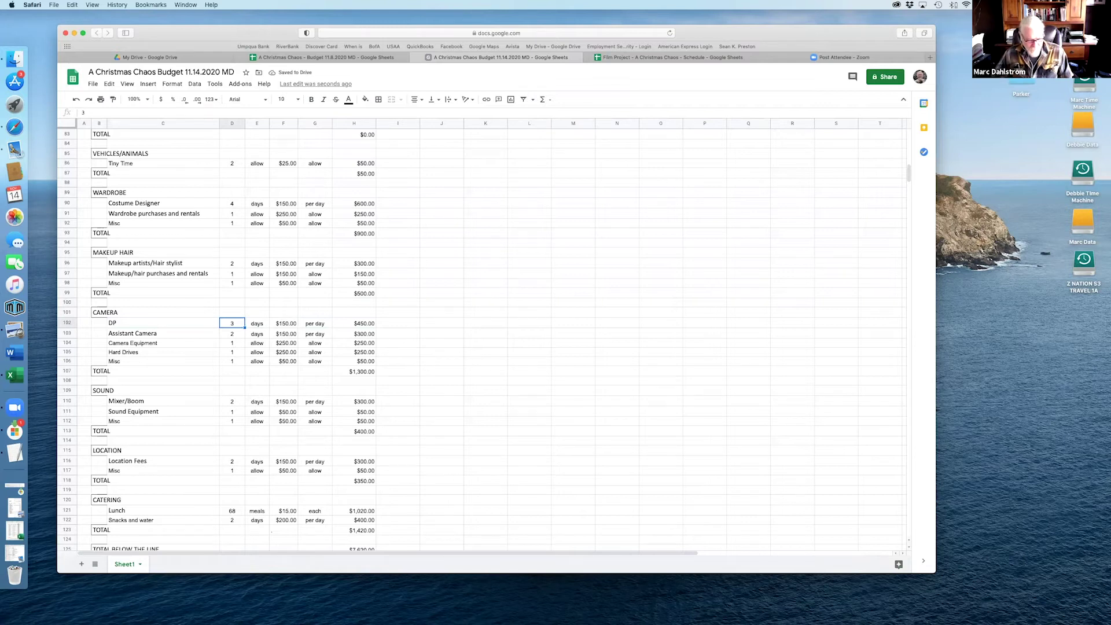
# Step: Set the DP's days to 4 in the CAMERA section
pyautogui.write('4')
pyautogui.press('Return')
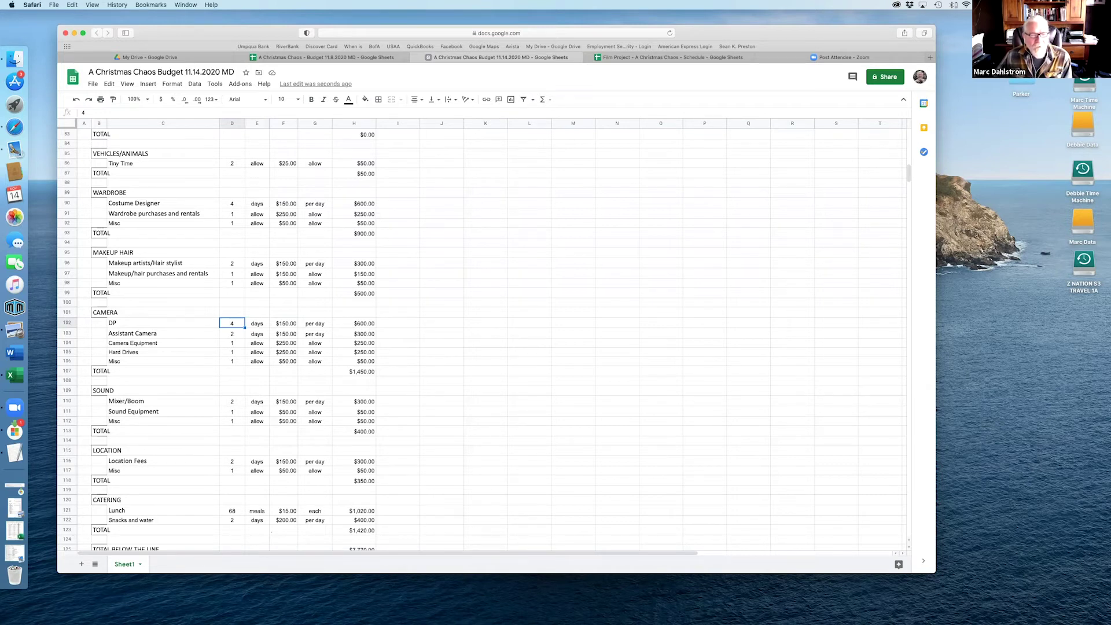
# Step: Review the days, unit, rate and line total of the DP entry in the CAMERA section
pyautogui.press('Right')
pyautogui.press('Right')
pyautogui.press('Left')
pyautogui.press('Left')
pyautogui.press('Right')
pyautogui.press('Right')
pyautogui.press('Right')
pyautogui.press('Left')
pyautogui.press('Left')
pyautogui.press('Left')
pyautogui.press('Right')
pyautogui.press('Right')
pyautogui.press('Right')
pyautogui.press('Right')
pyautogui.press('Right')
pyautogui.press('Left')
pyautogui.press('Left')
pyautogui.press('Left')
pyautogui.press('Left')
pyautogui.press('Left')
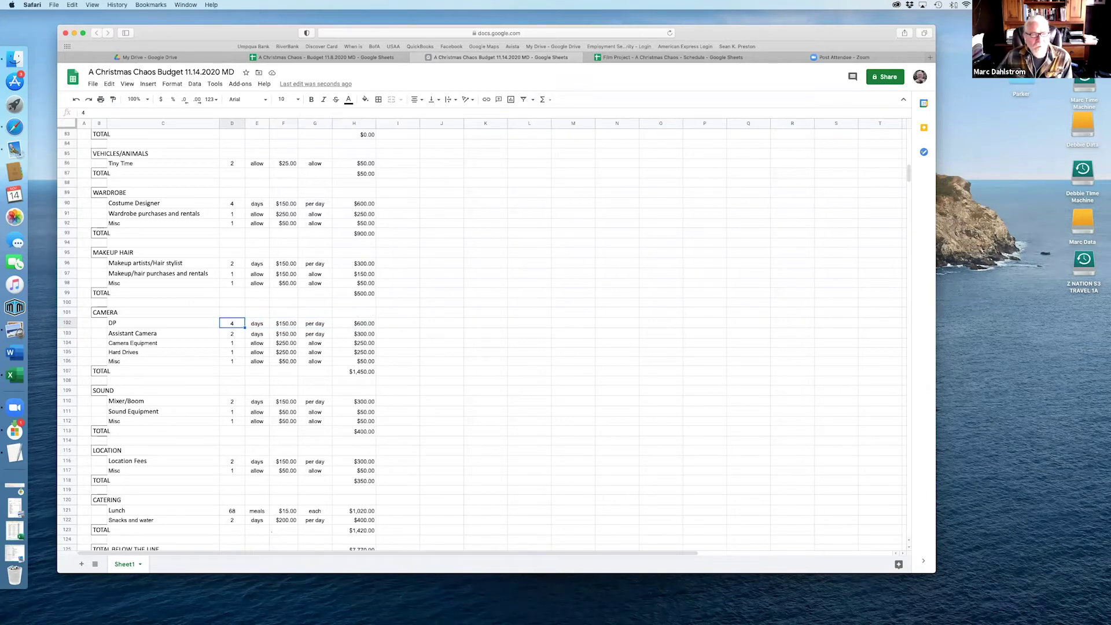
# Step: Set the Assistant Camera's days to 3 in the CAMERA section
pyautogui.press('Down')
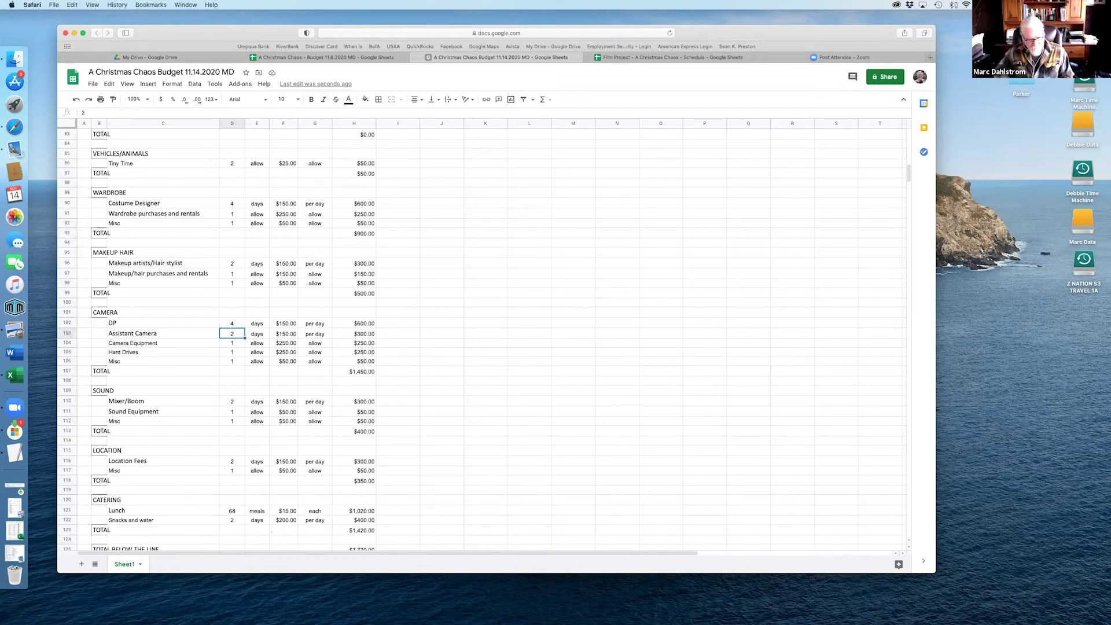
pyautogui.write('3')
pyautogui.click(99, 334)
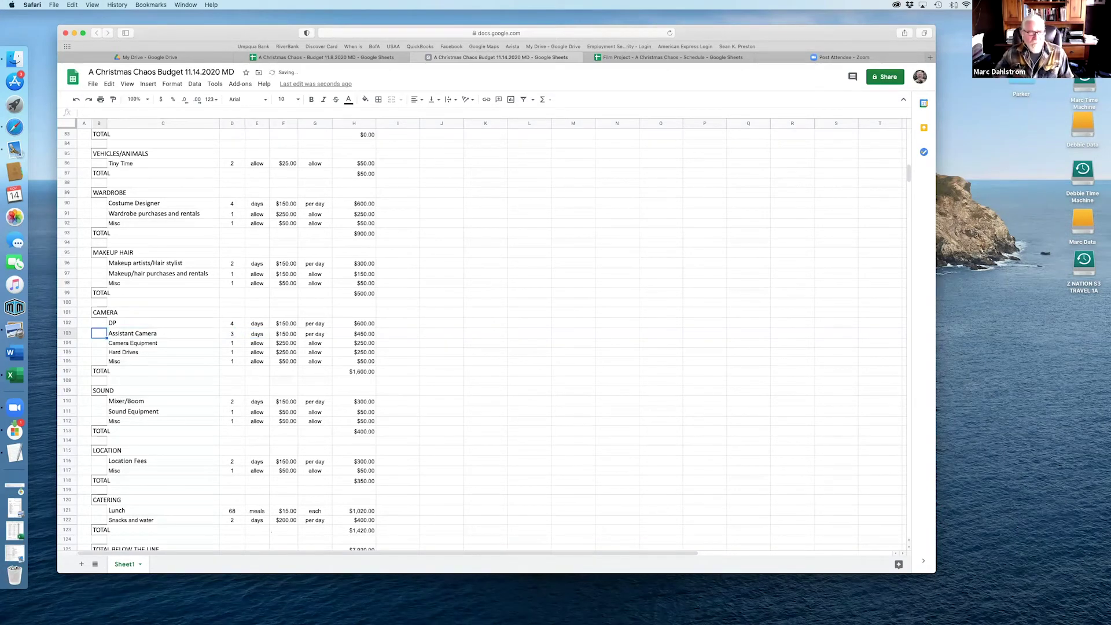
pyautogui.click(233, 334)
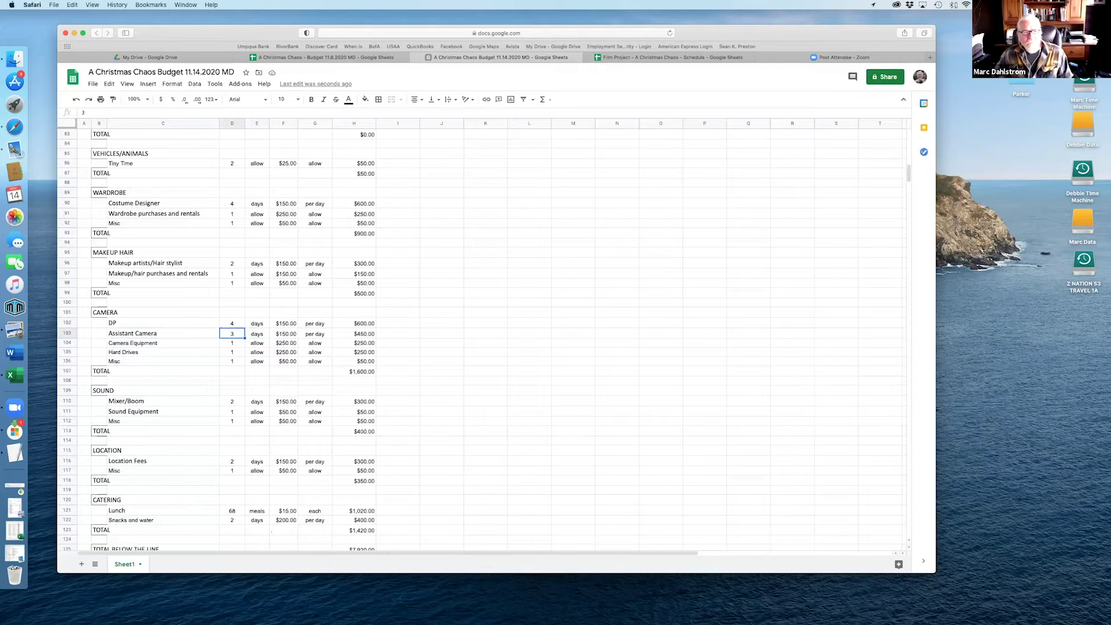
# Step: Review the days, unit, rate and line total of the Assistant Camera entry
pyautogui.press('Right')
pyautogui.press('Right')
pyautogui.press('Right')
pyautogui.press('Right')
pyautogui.press('Left')
pyautogui.press('Left')
pyautogui.press('Left')
pyautogui.press('Left')
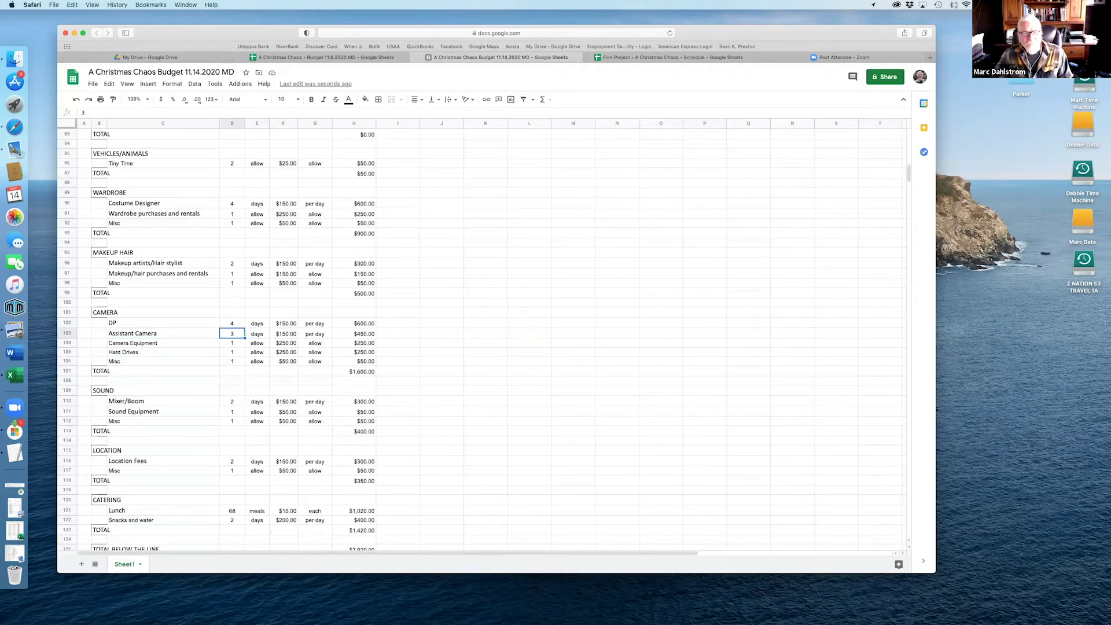
pyautogui.press('Right')
pyautogui.press('Right')
pyautogui.press('Left')
pyautogui.press('Left')
pyautogui.press('Left')
pyautogui.press('Right')
pyautogui.press('Right')
pyautogui.press('Right')
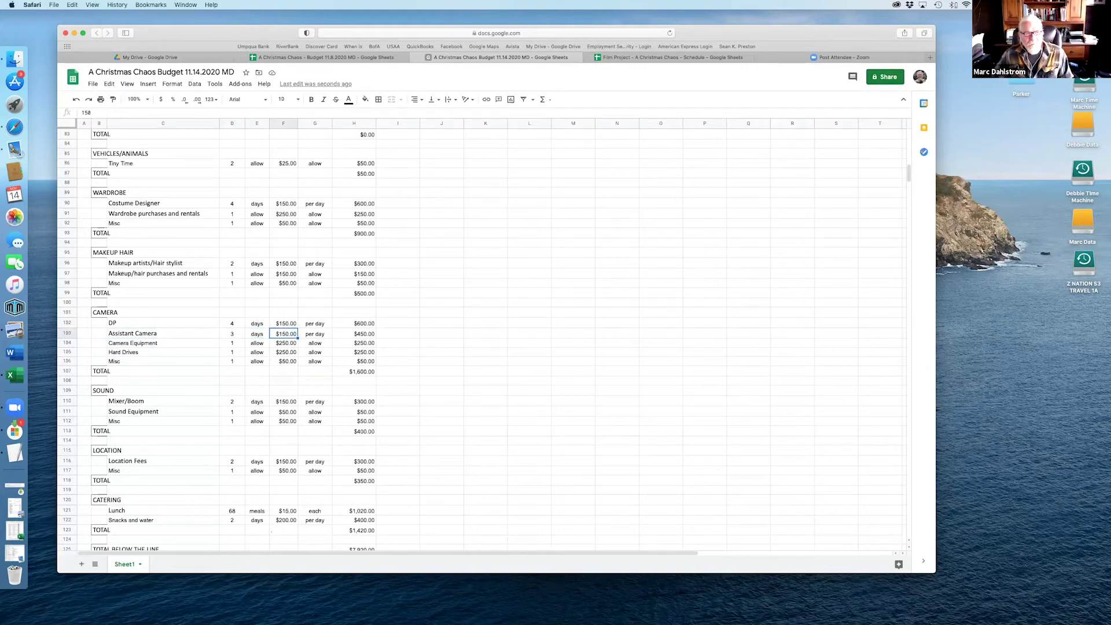
pyautogui.press('Right')
pyautogui.press('Right')
pyautogui.press('Left')
pyautogui.press('Left')
pyautogui.press('Left')
pyautogui.press('Left')
pyautogui.press('Left')
# Step: Review the Camera Equipment quantity and allowance, comparing the line with the DP and Assistant Camera entries above it
pyautogui.press('Down')
pyautogui.click(232, 343)
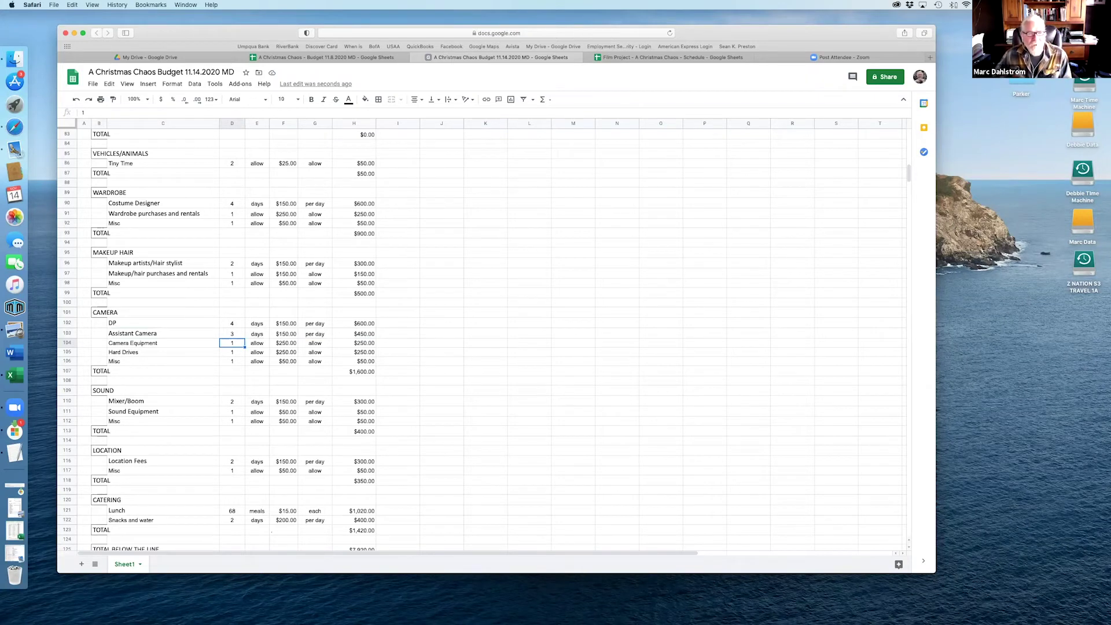
pyautogui.press('Up')
pyautogui.press('Up')
pyautogui.press('Down')
pyautogui.press('Down')
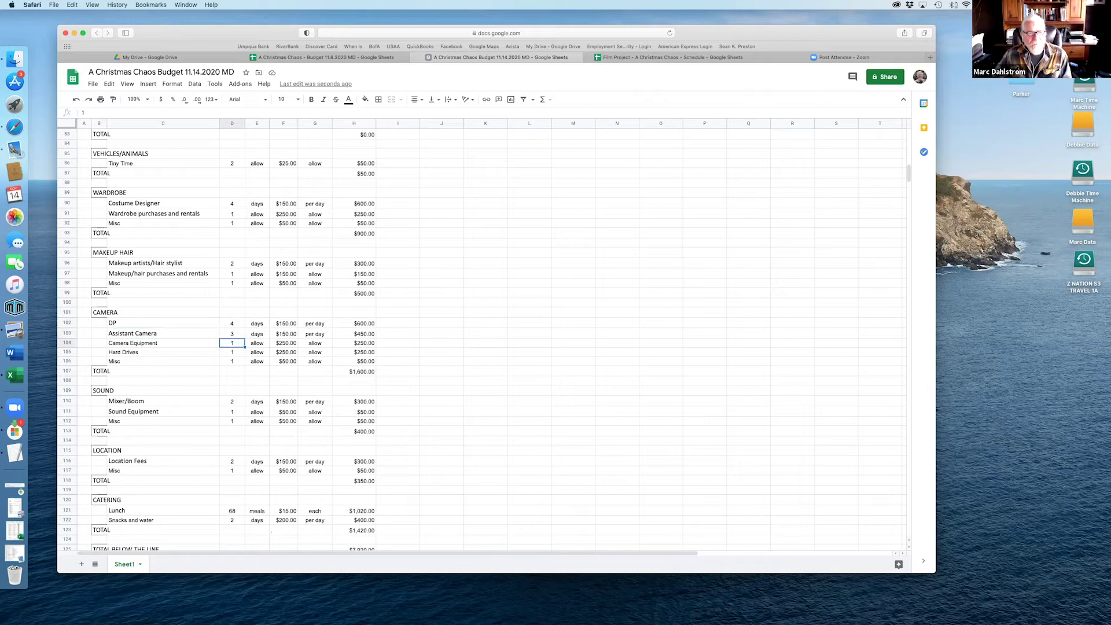
pyautogui.press('Up')
pyautogui.press('Up')
pyautogui.press('Down')
pyautogui.press('Up')
pyautogui.press('Down')
pyautogui.press('Up')
pyautogui.press('Down')
pyautogui.press('Down')
pyautogui.press('Right')
pyautogui.press('Right')
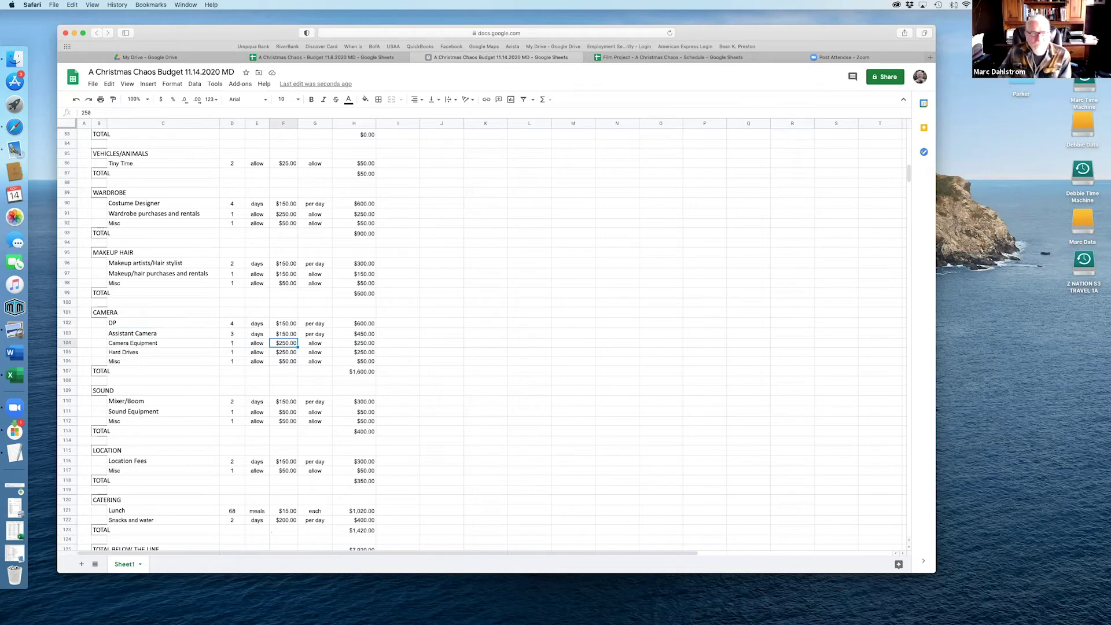
# Step: Review the quantity and allowance of the Hard Drives and Misc lines in the CAMERA section
pyautogui.press('Down')
pyautogui.press('Left')
pyautogui.press('Left')
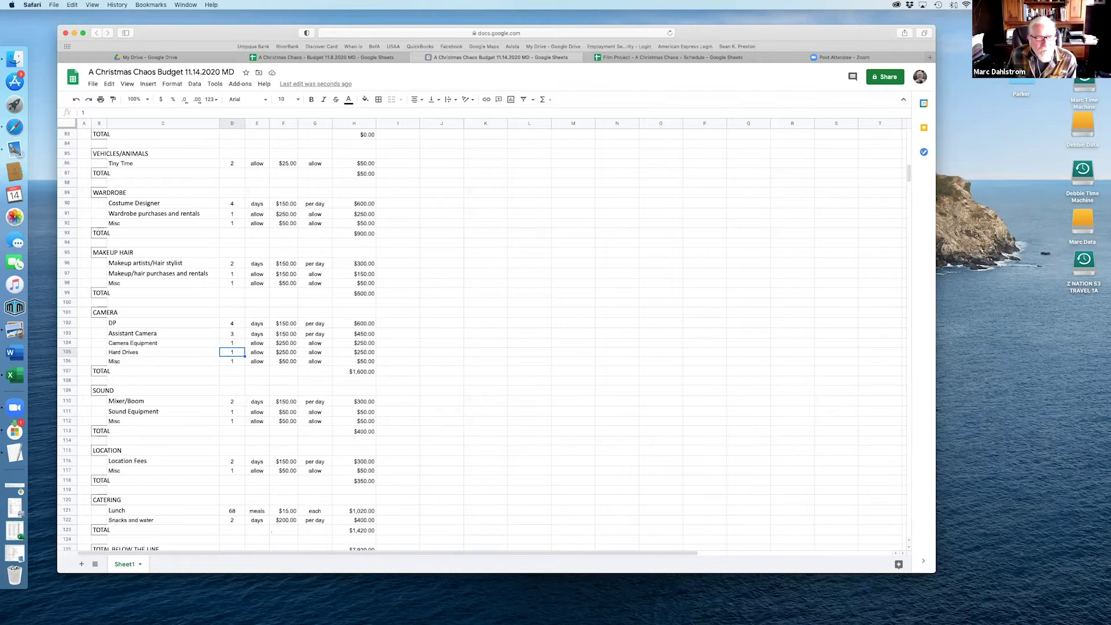
pyautogui.press('Right')
pyautogui.press('Right')
pyautogui.press('Left')
pyautogui.press('Left')
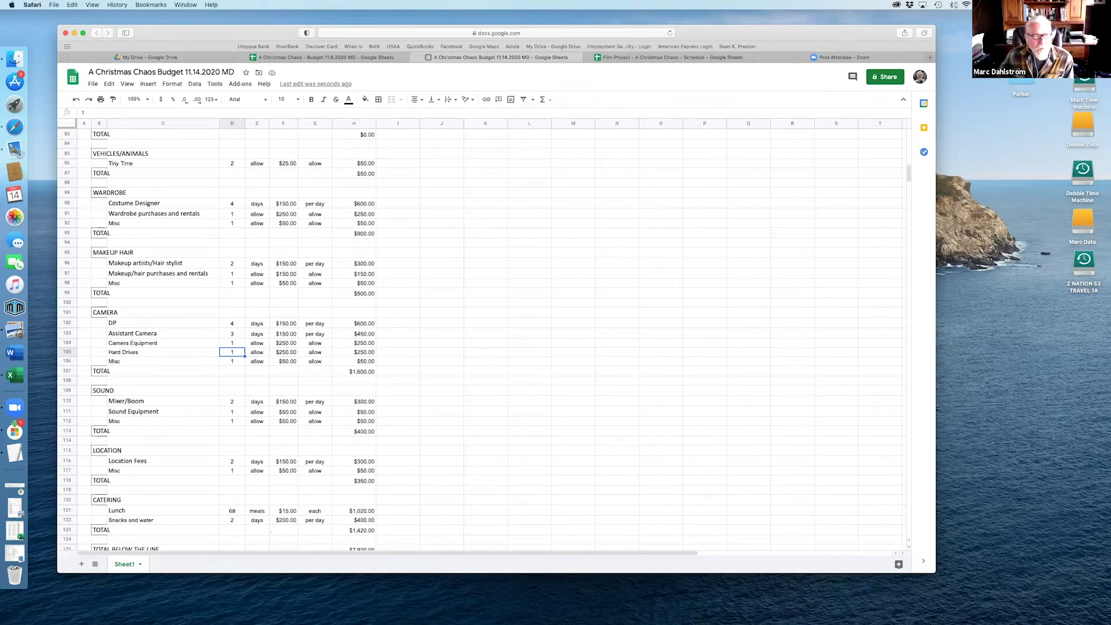
pyautogui.press('Down')
pyautogui.click(284, 361)
pyautogui.press('Left')
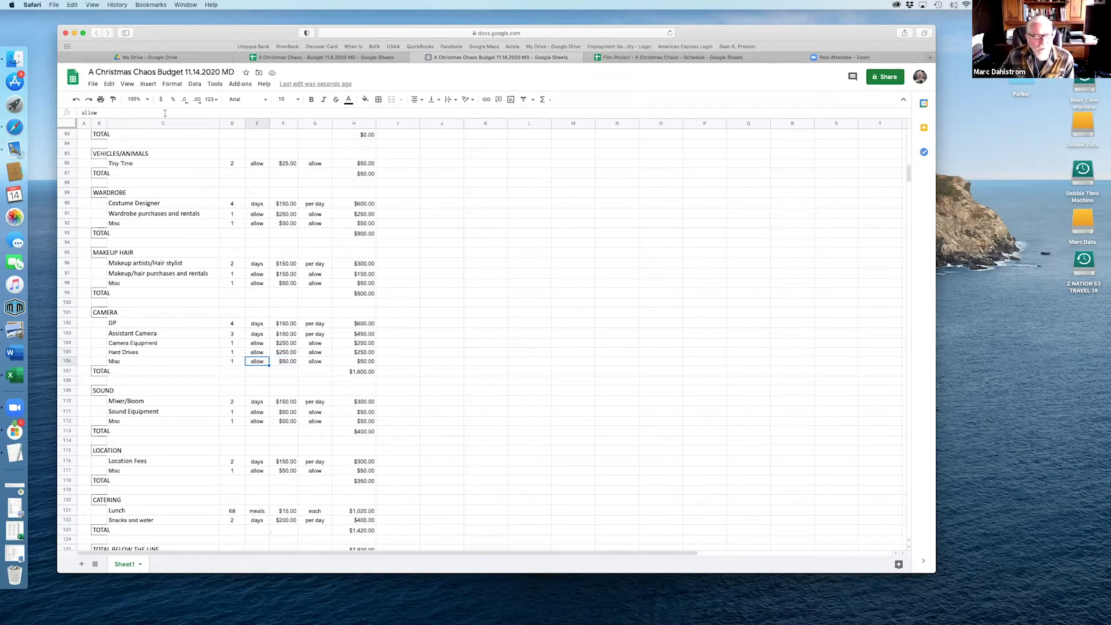
# Step: Insert a blank row below the CAMERA section's Misc line
pyautogui.scroll(-2, 367, 314)
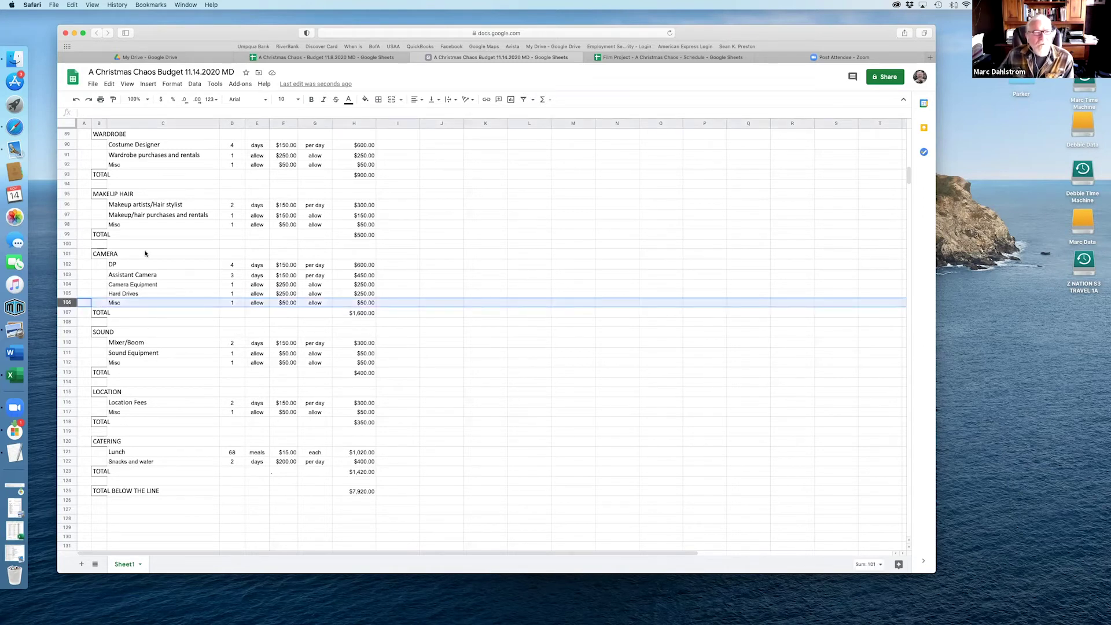
pyautogui.click(148, 84)
pyautogui.click(153, 113)
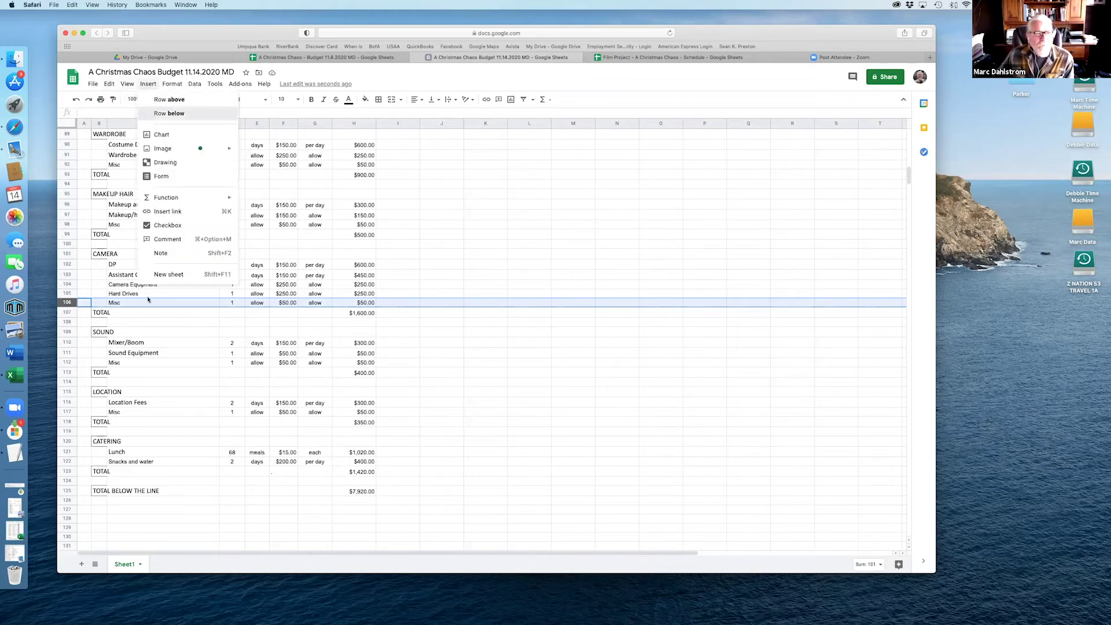
pyautogui.click(149, 313)
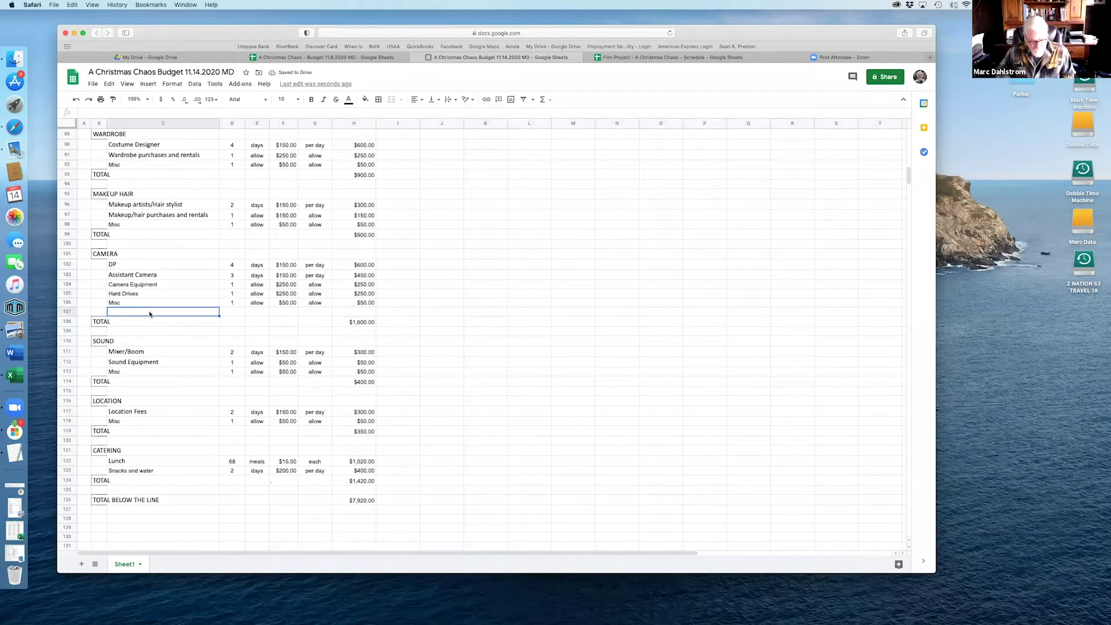
# Step: Label the new CAMERA row "Special Equipment" and copy the Misc line's quantity, unit, rate and amount formula into it
pyautogui.write('Special Equipment')
pyautogui.press('Tab')
pyautogui.moveTo(237, 306); pyautogui.dragTo(343, 305)
pyautogui.press('super+c')
pyautogui.click(242, 316)
pyautogui.press('super+v')
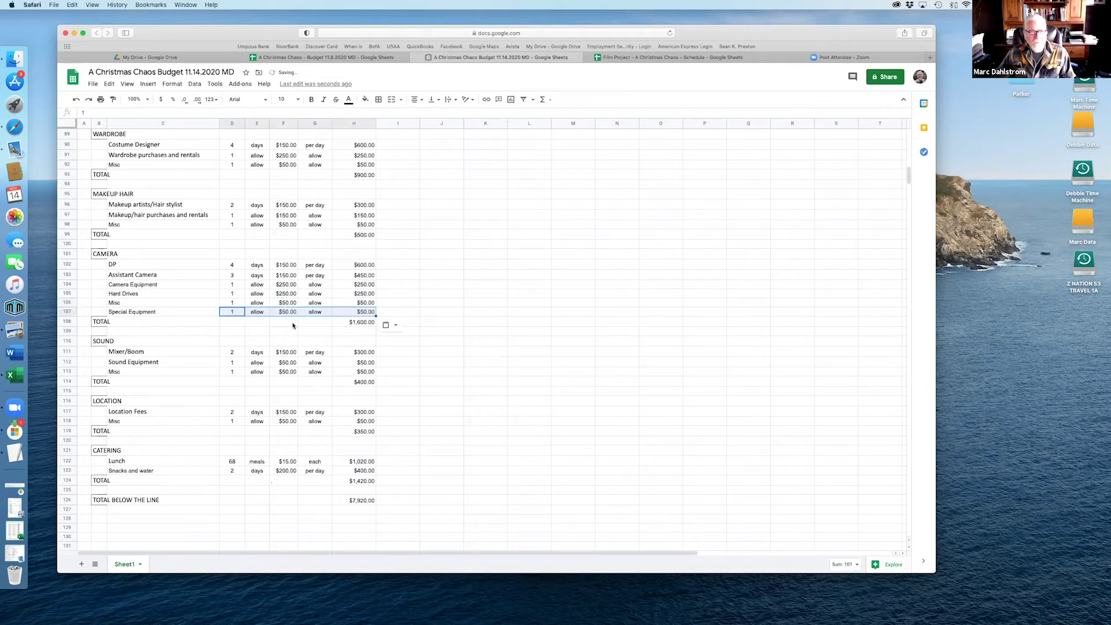
# Step: Set the Special Equipment line's quantity to 2 and its unit to "days"
pyautogui.click(230, 315)
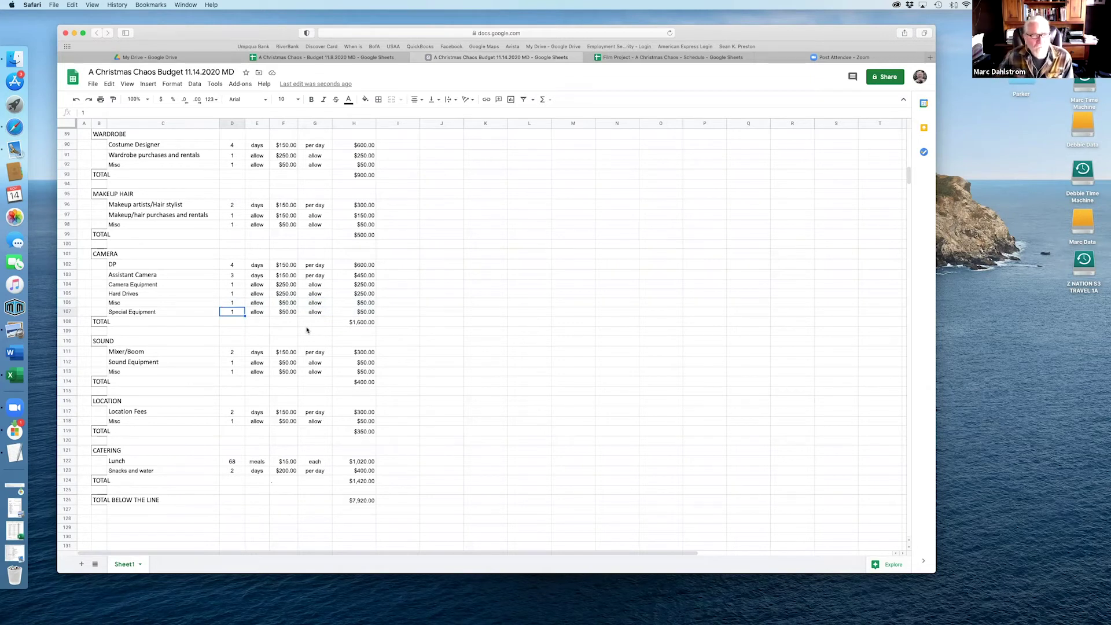
pyautogui.press('Right')
pyautogui.press('Right')
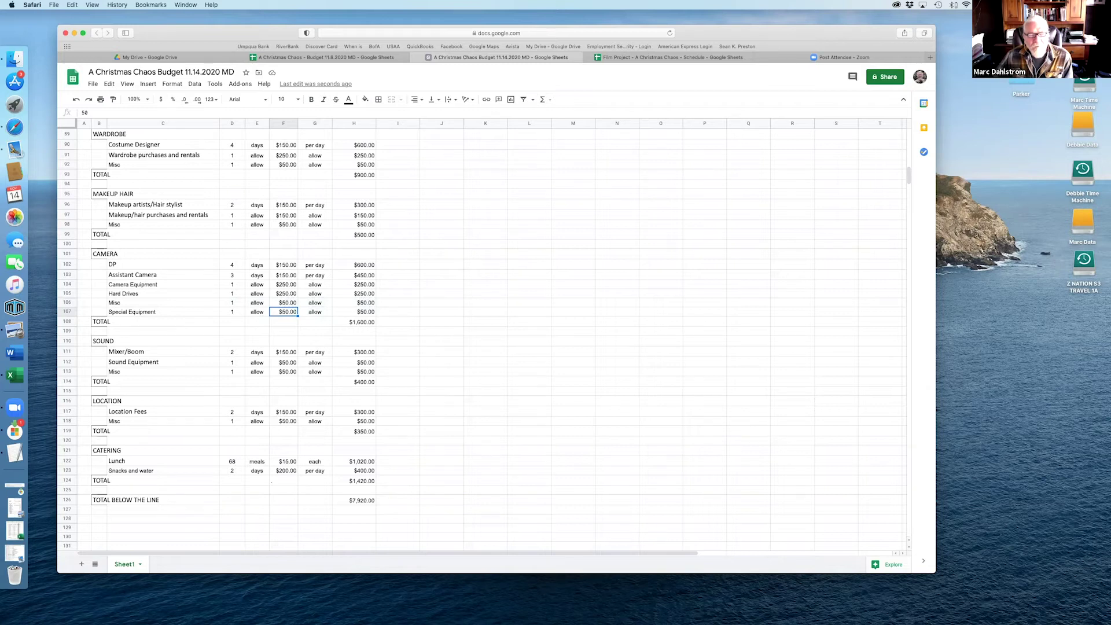
pyautogui.press('Left')
pyautogui.press('Left')
pyautogui.press('Left')
pyautogui.press('Right')
pyautogui.write('2')
pyautogui.press('Right')
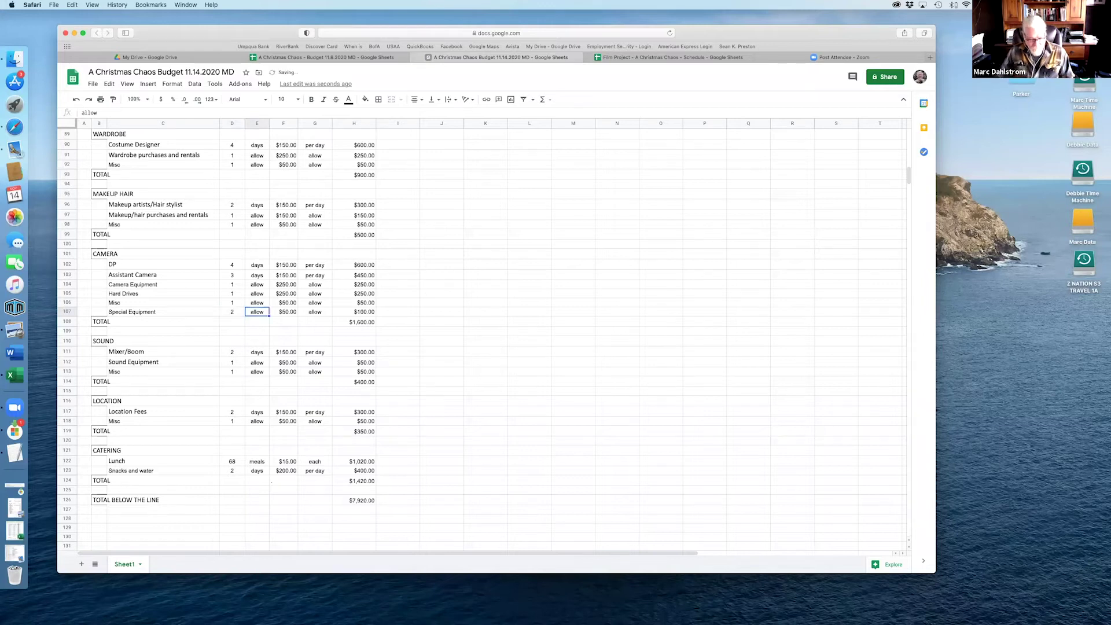
pyautogui.write('days')
pyautogui.press('BackSpace')
pyautogui.press('BackSpace')
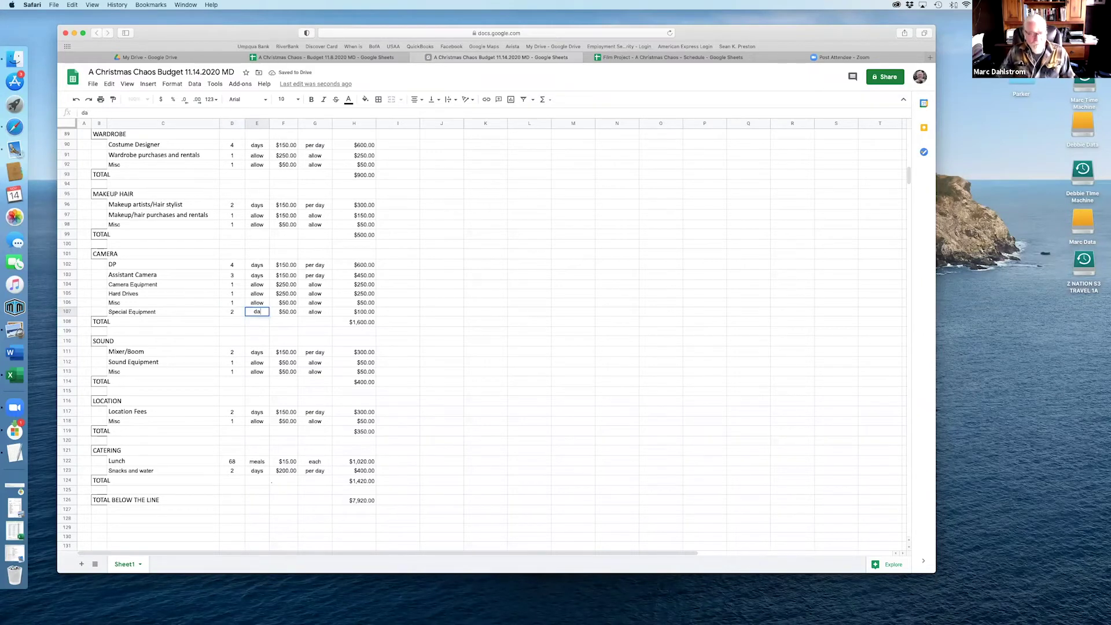
pyautogui.write('ys')
pyautogui.press('Tab')
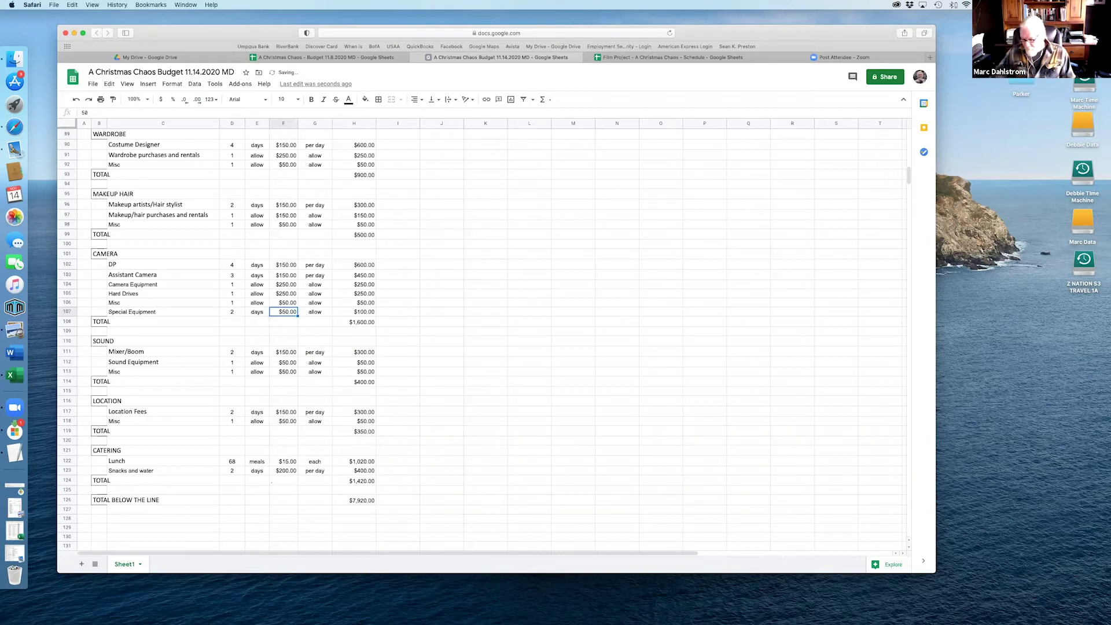
# Step: Set the Special Equipment rate to $200 and its rate basis to "each"
pyautogui.write('200')
pyautogui.press('Tab')
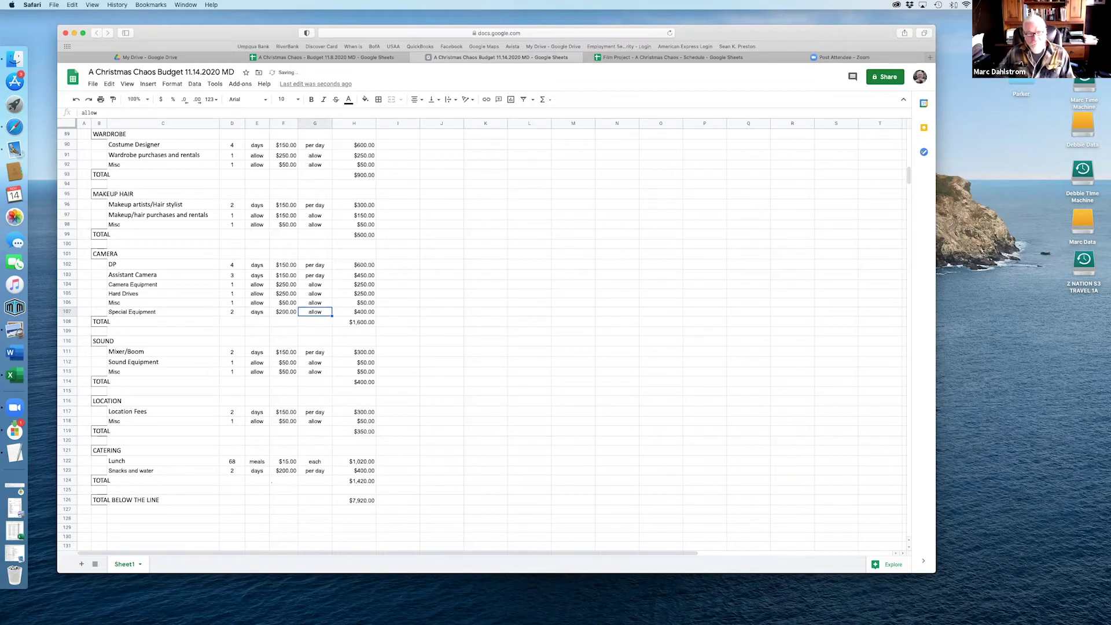
pyautogui.write('each')
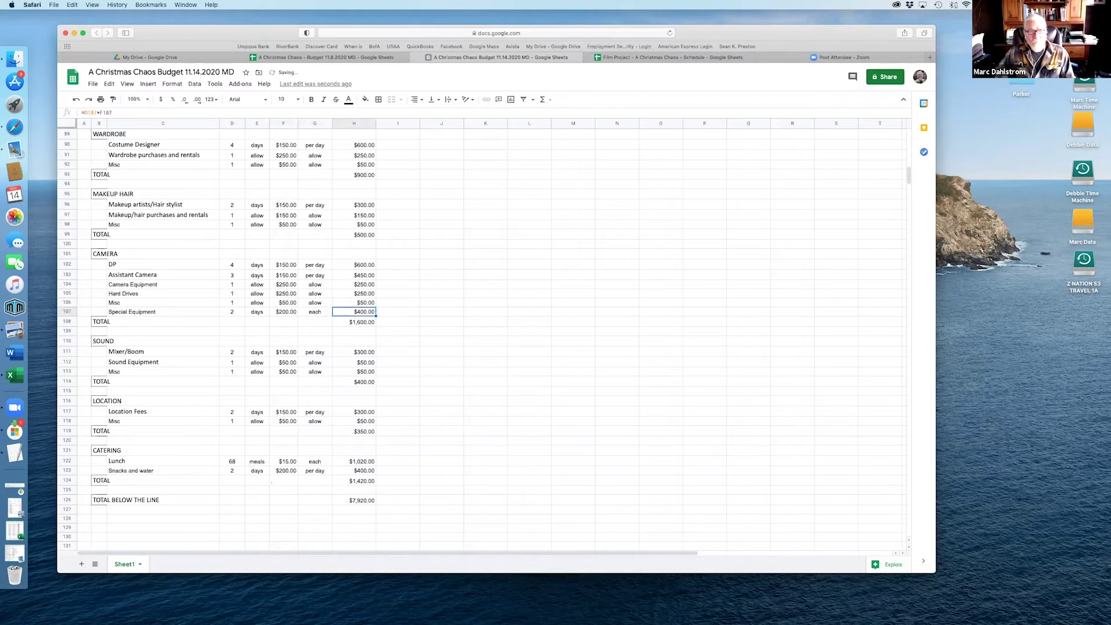
# Step: Review the quantity, unit, rate and amount across the Special Equipment line
pyautogui.press('Left')
pyautogui.press('Left')
pyautogui.press('Left')
pyautogui.press('Left')
pyautogui.press('Left')
pyautogui.press('Right')
pyautogui.press('Right')
pyautogui.press('Right')
pyautogui.press('Right')
pyautogui.press('Right')
pyautogui.press('Right')
# Step: Inspect the SUM range behind the CAMERA total and the amount formulas of the lines above it
pyautogui.press('Down')
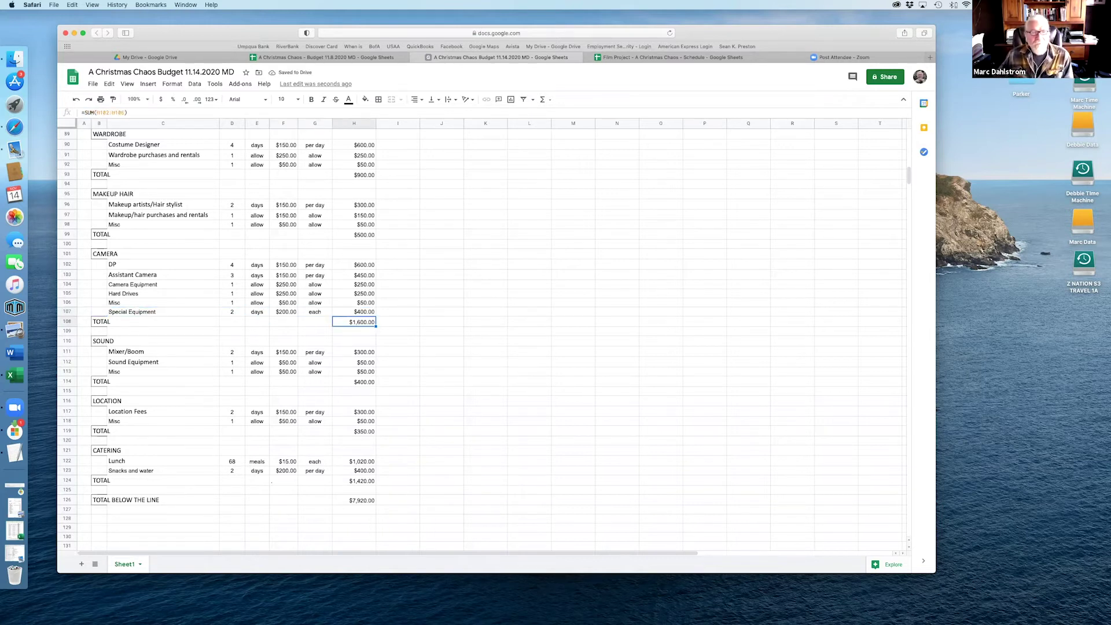
pyautogui.click(144, 114)
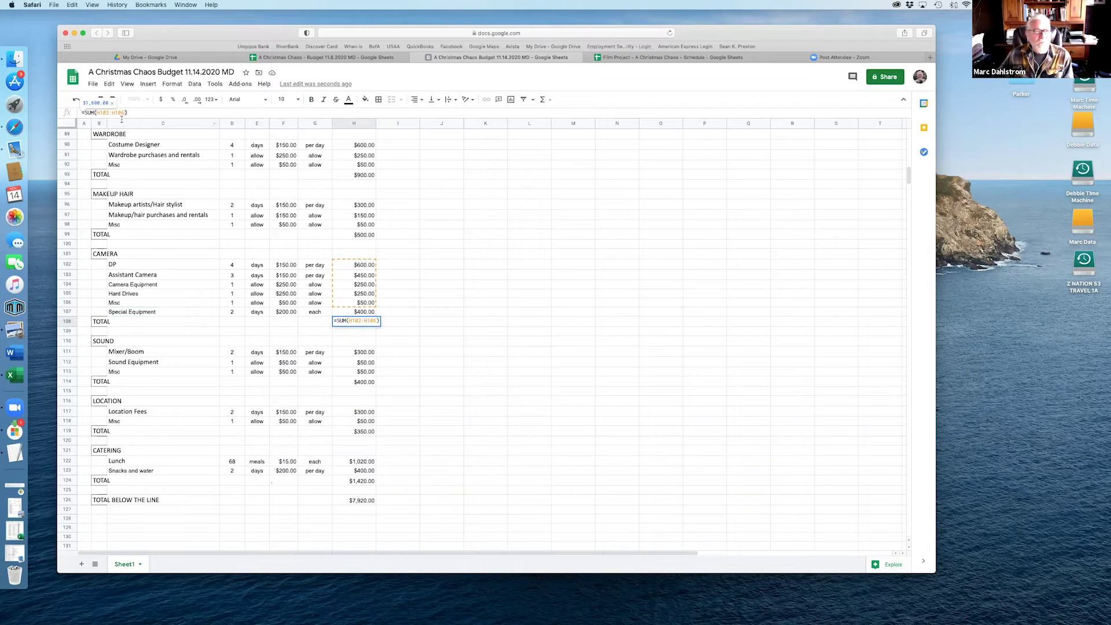
pyautogui.press('Return')
pyautogui.press('Up')
pyautogui.press('Up')
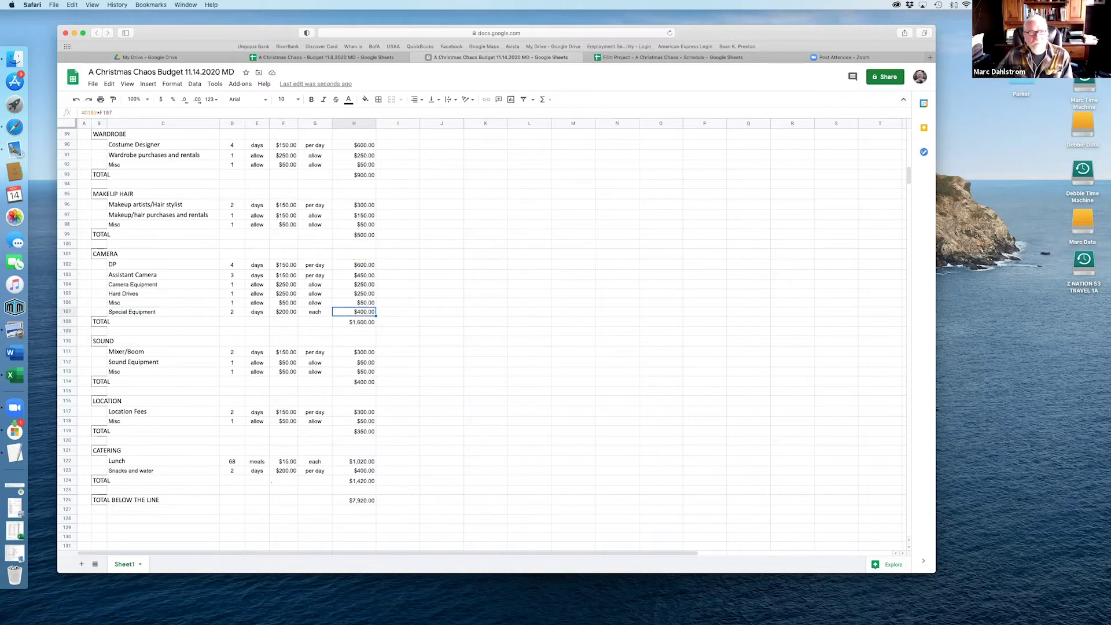
pyautogui.press('Up')
pyautogui.press('Up')
pyautogui.press('Up')
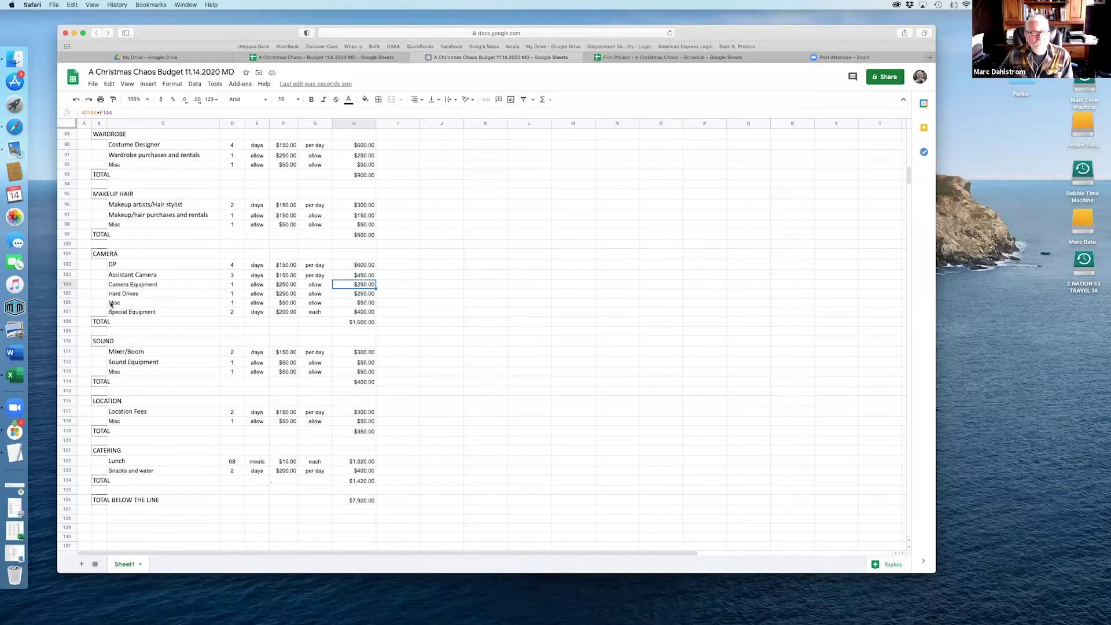
pyautogui.click(372, 303)
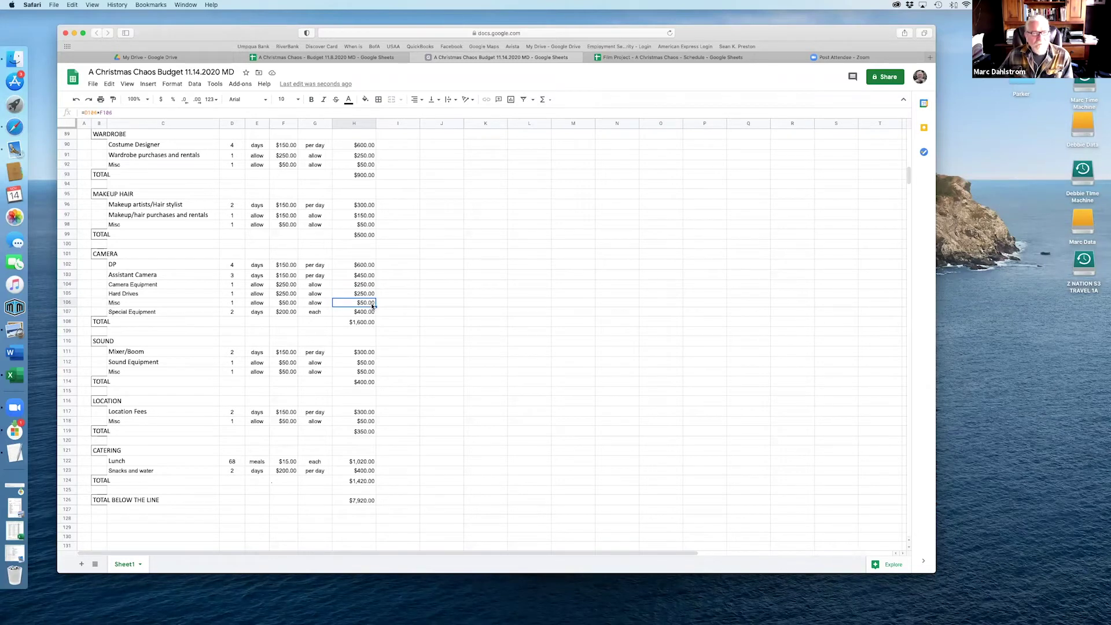
# Step: Extend the CAMERA total's SUM range to H102:H107 so it includes the Special Equipment line
pyautogui.click(360, 322)
pyautogui.click(141, 111)
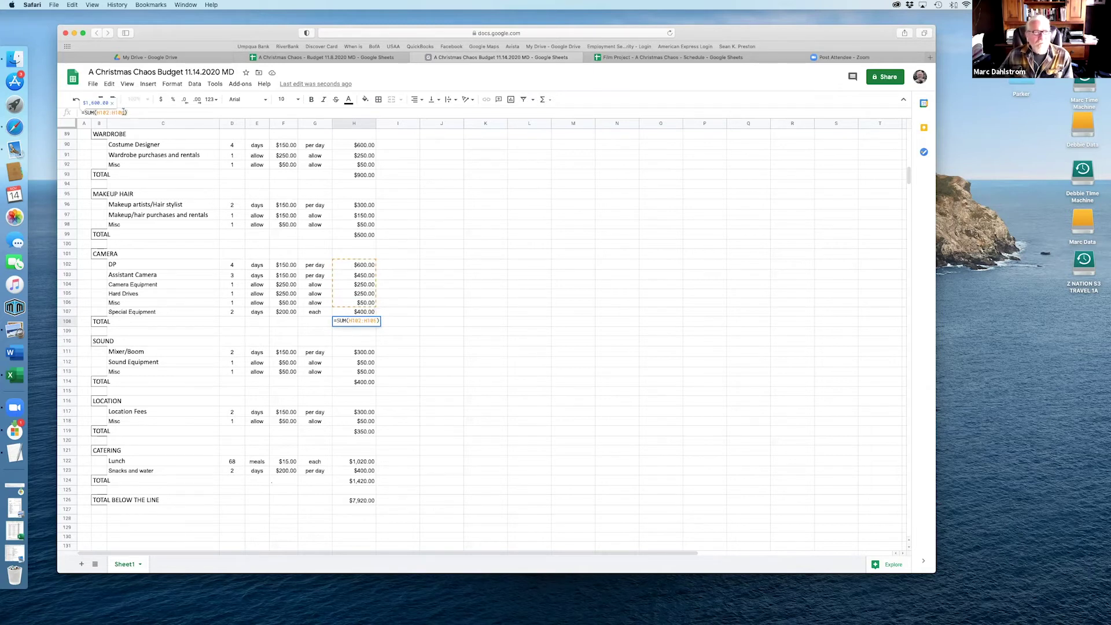
pyautogui.press('BackSpace')
pyautogui.write('7')
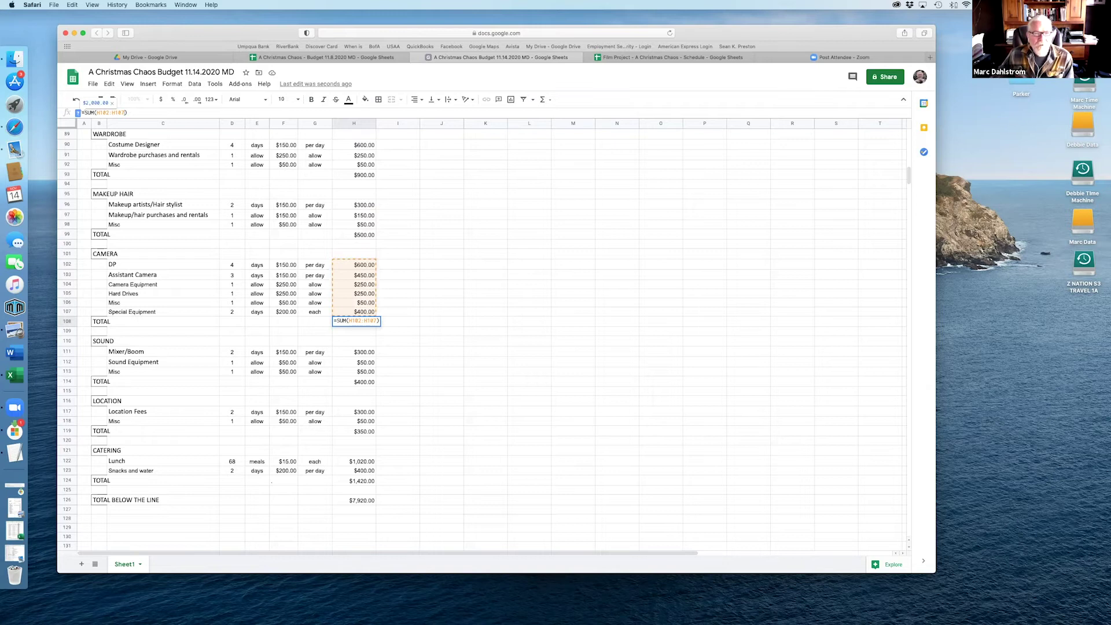
pyautogui.press('Return')
pyautogui.click(361, 324)
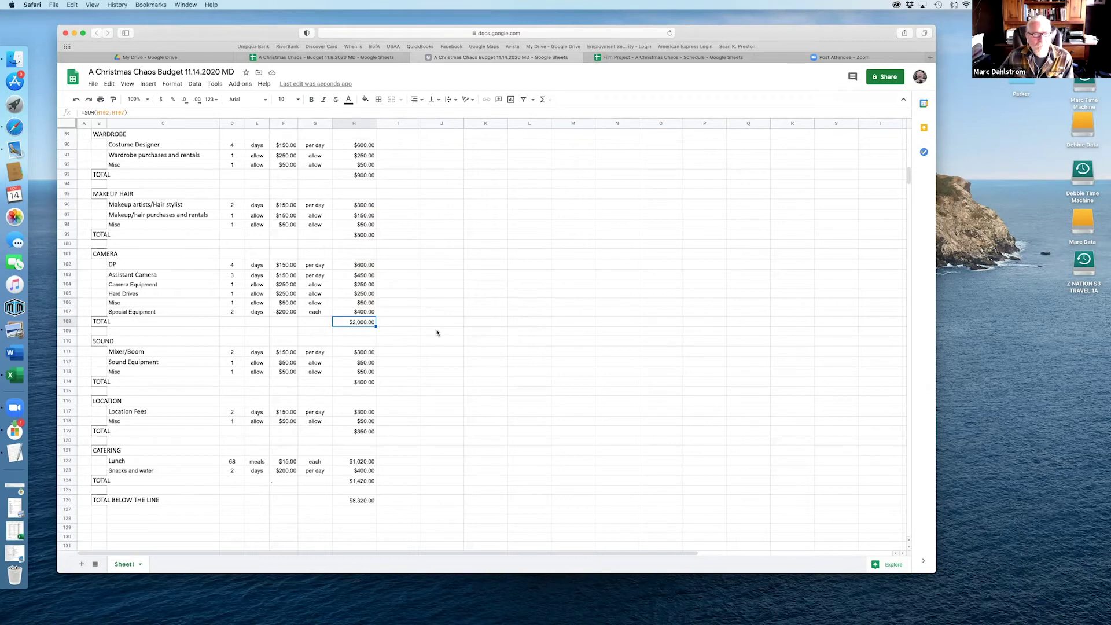
# Step: Insert a blank row below the Misc line in the CAMERA section
pyautogui.scroll(-3, 441, 340)
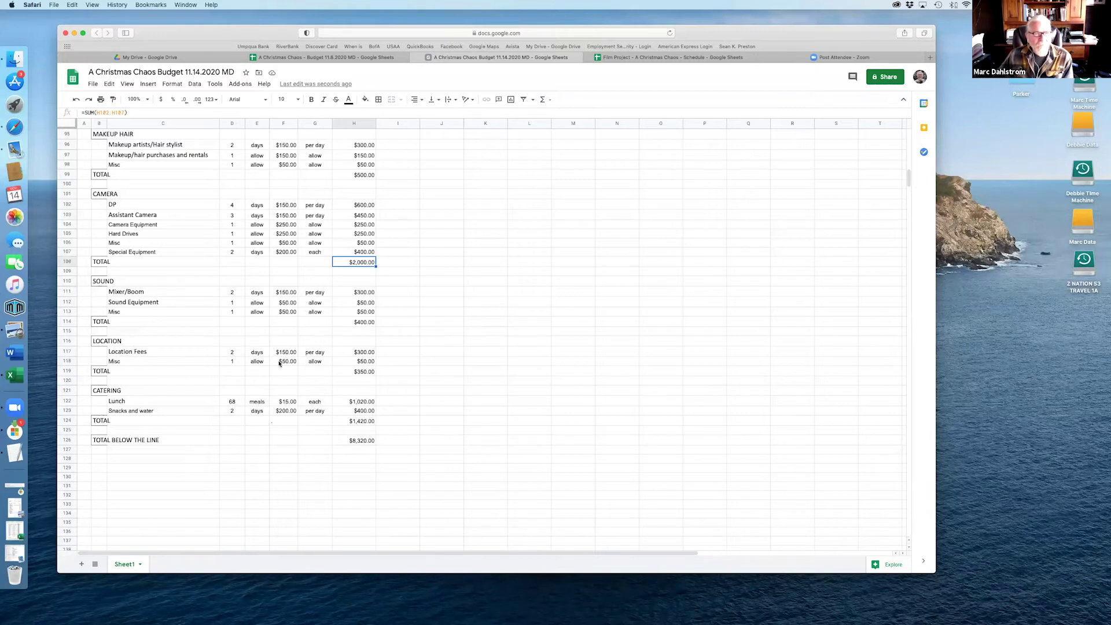
pyautogui.click(67, 243)
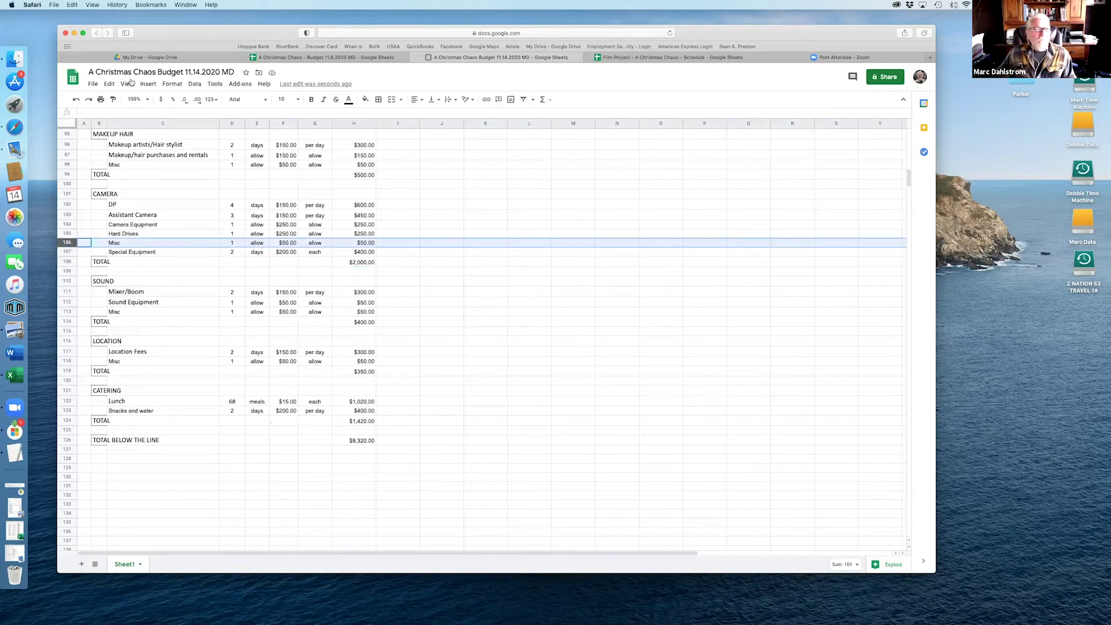
pyautogui.click(109, 84)
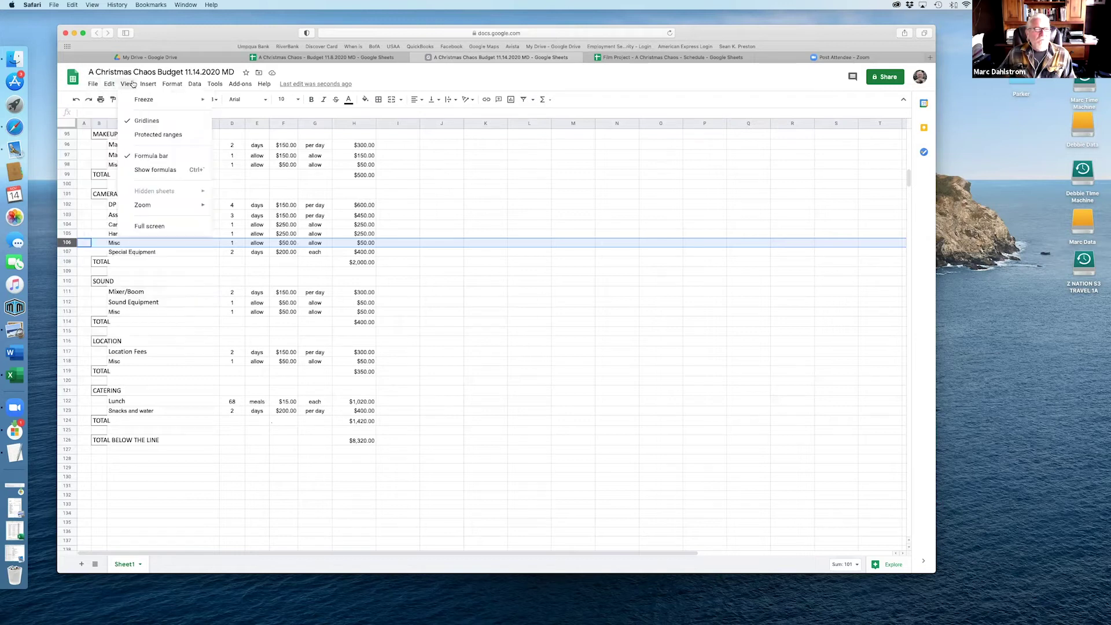
pyautogui.moveTo(145, 85)
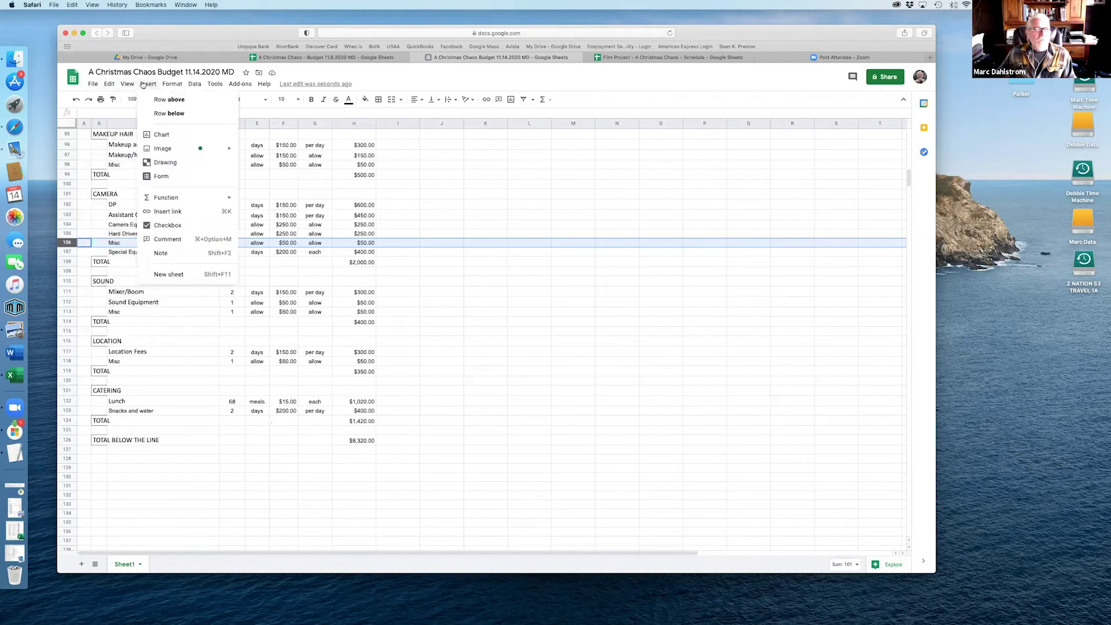
pyautogui.click(158, 113)
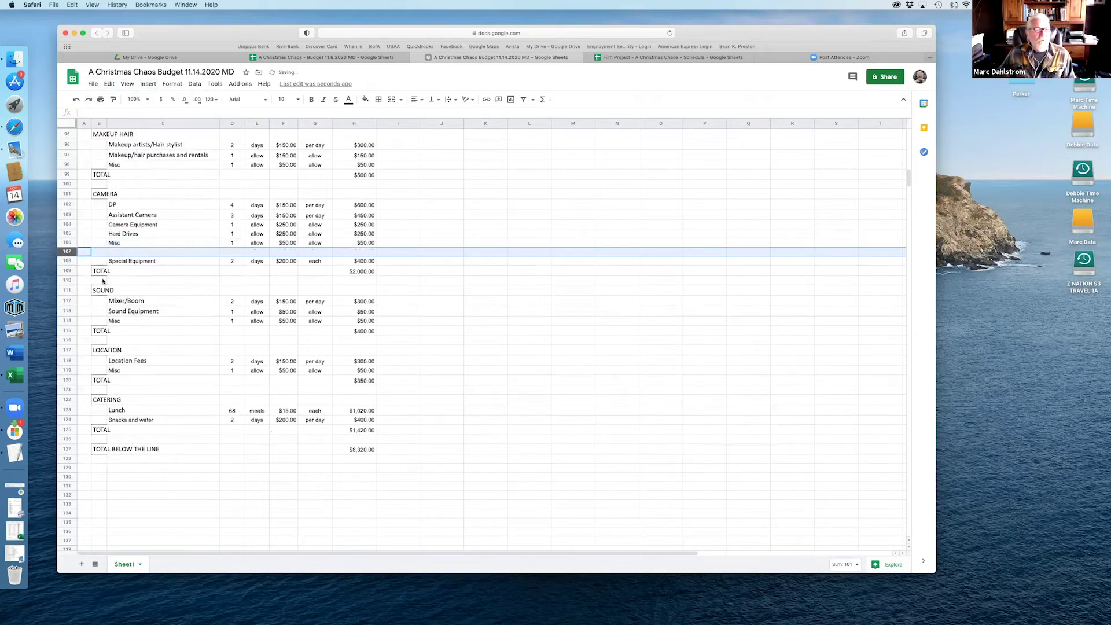
# Step: Insert a row above the CAMERA section's Misc line and move the Special Equipment line into it
pyautogui.click(68, 243)
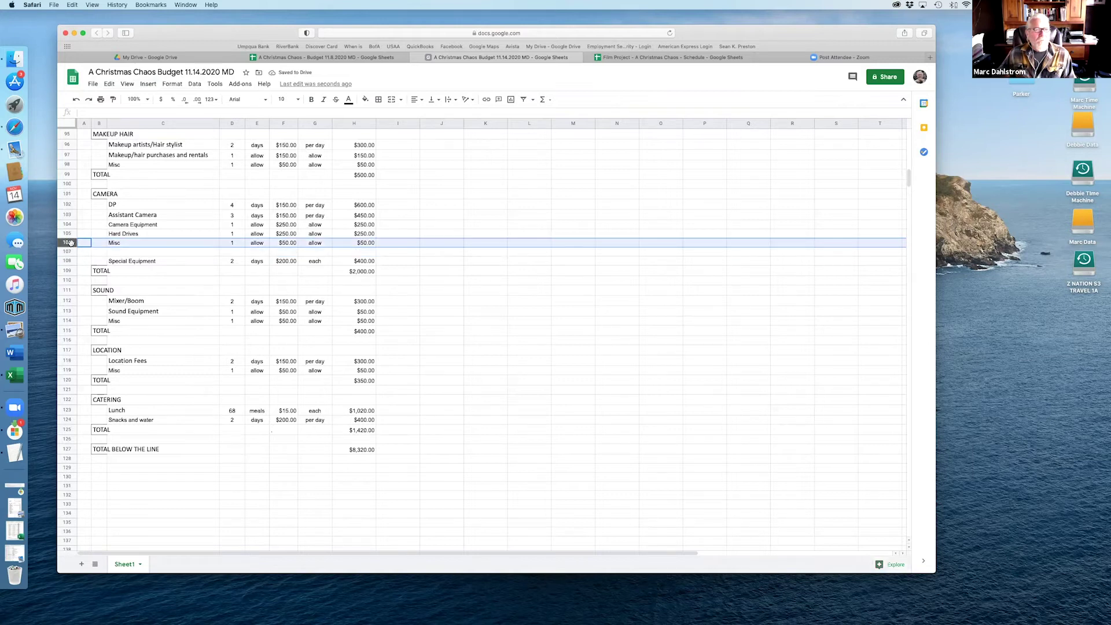
pyautogui.click(147, 84)
pyautogui.click(157, 100)
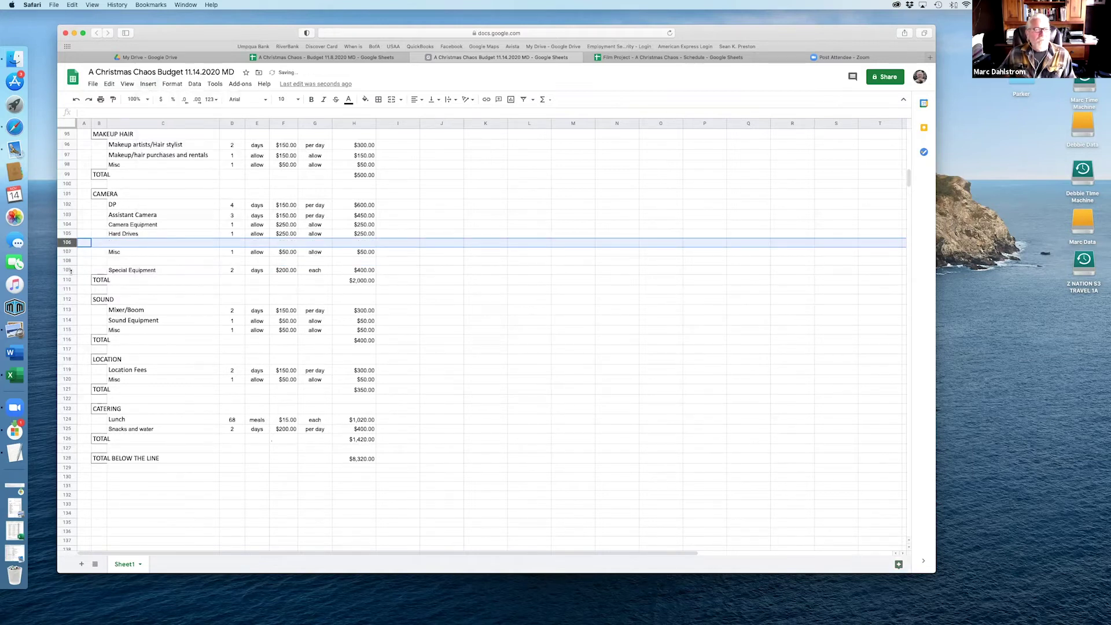
pyautogui.click(68, 270)
pyautogui.press('cmd+x')
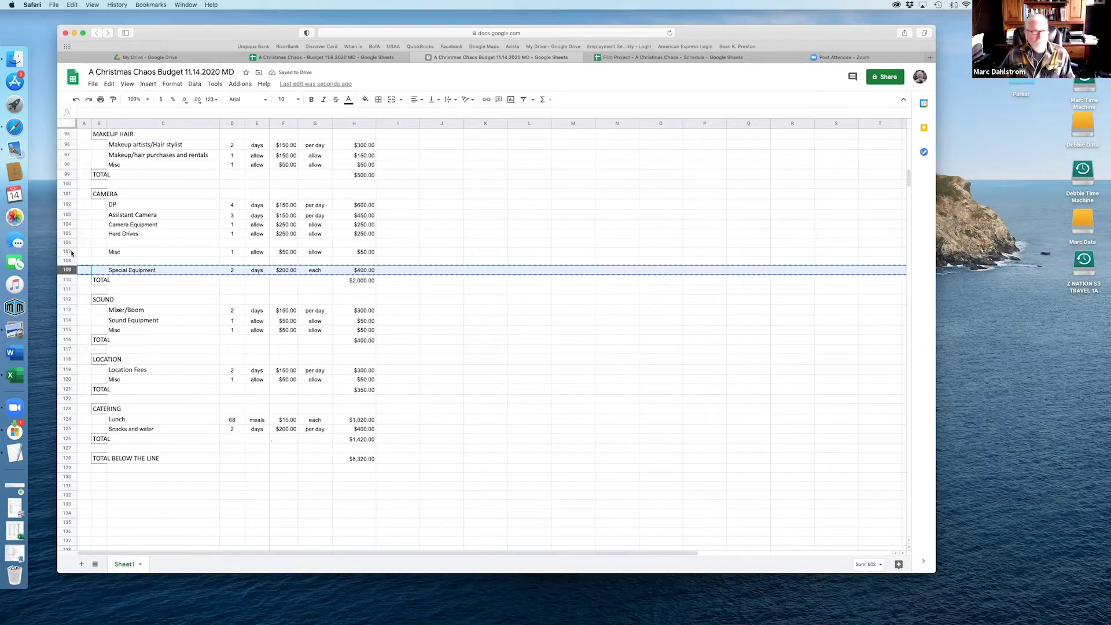
pyautogui.click(66, 243)
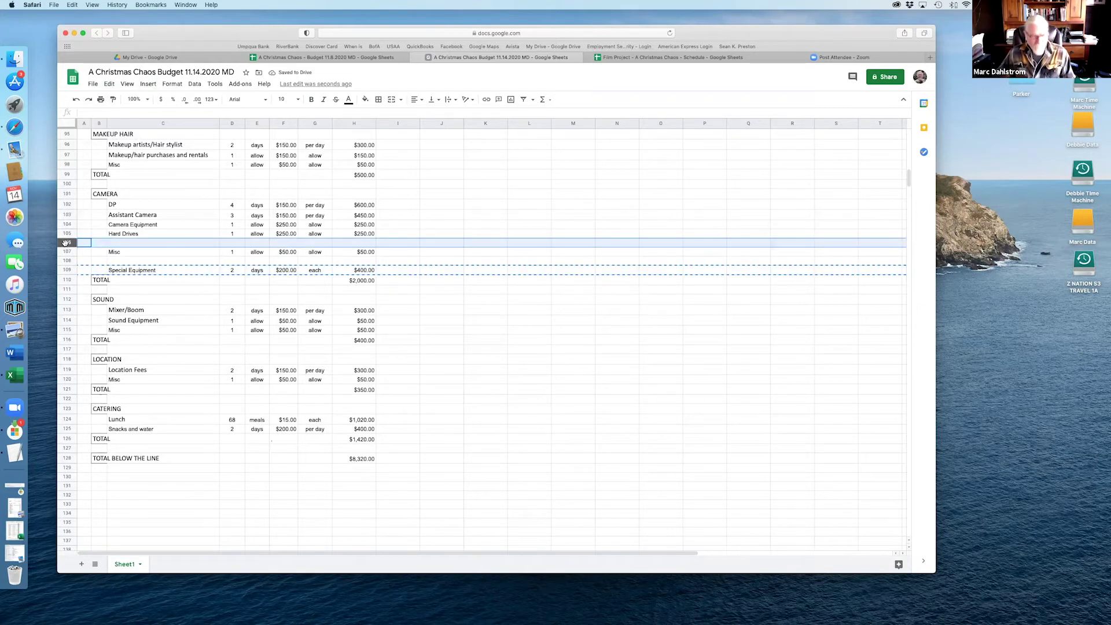
pyautogui.press('cmd+v')
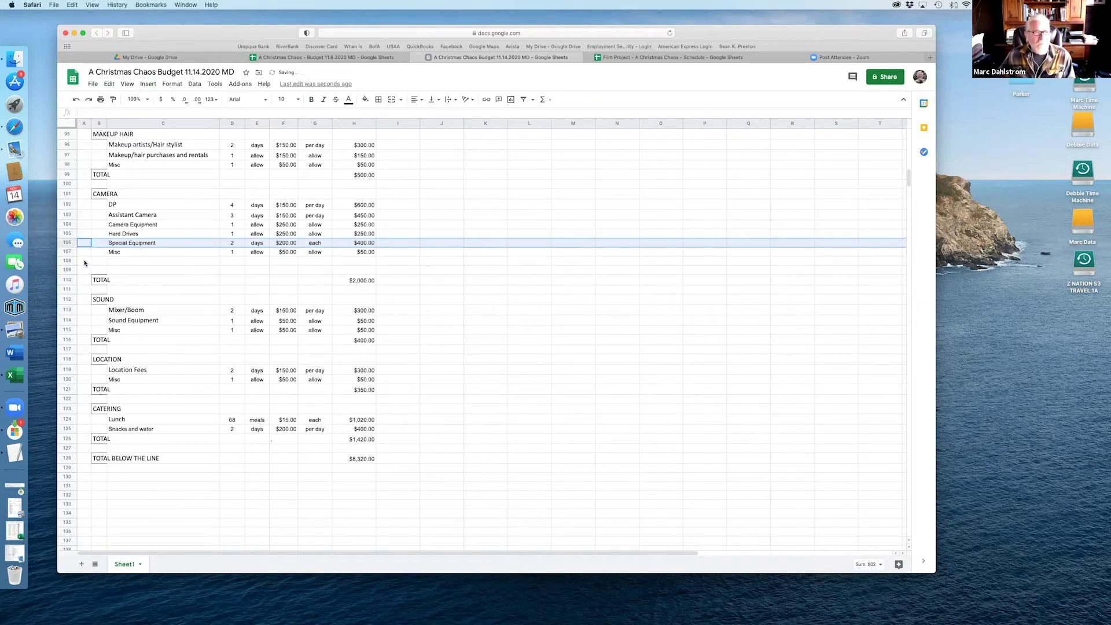
# Step: Delete the empty row 108 below the CAMERA section's Misc line
pyautogui.click(65, 261)
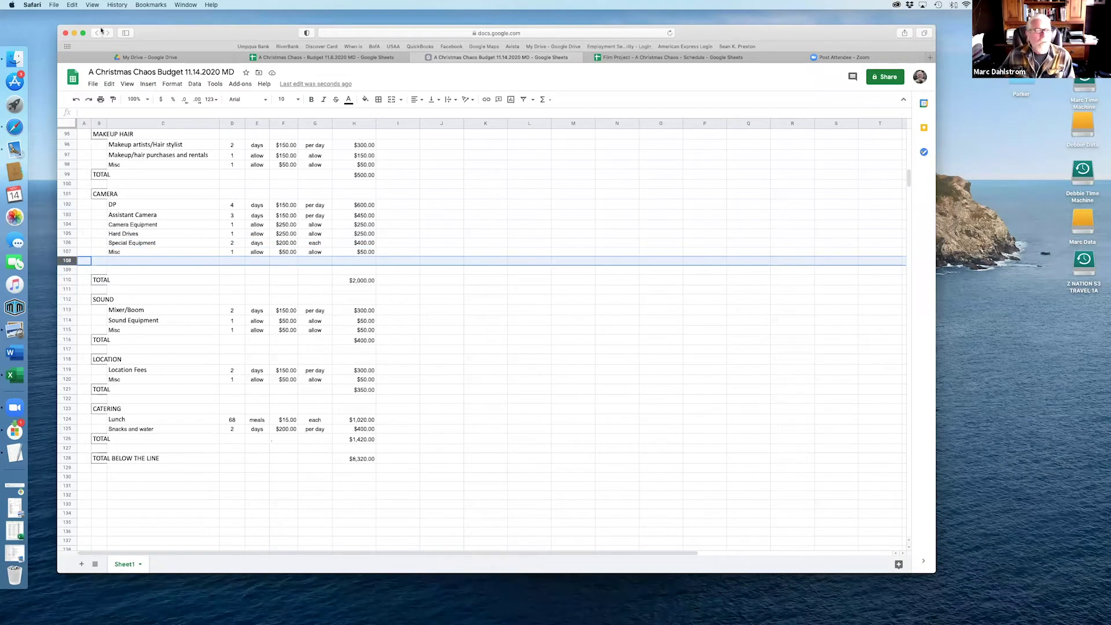
pyautogui.click(109, 85)
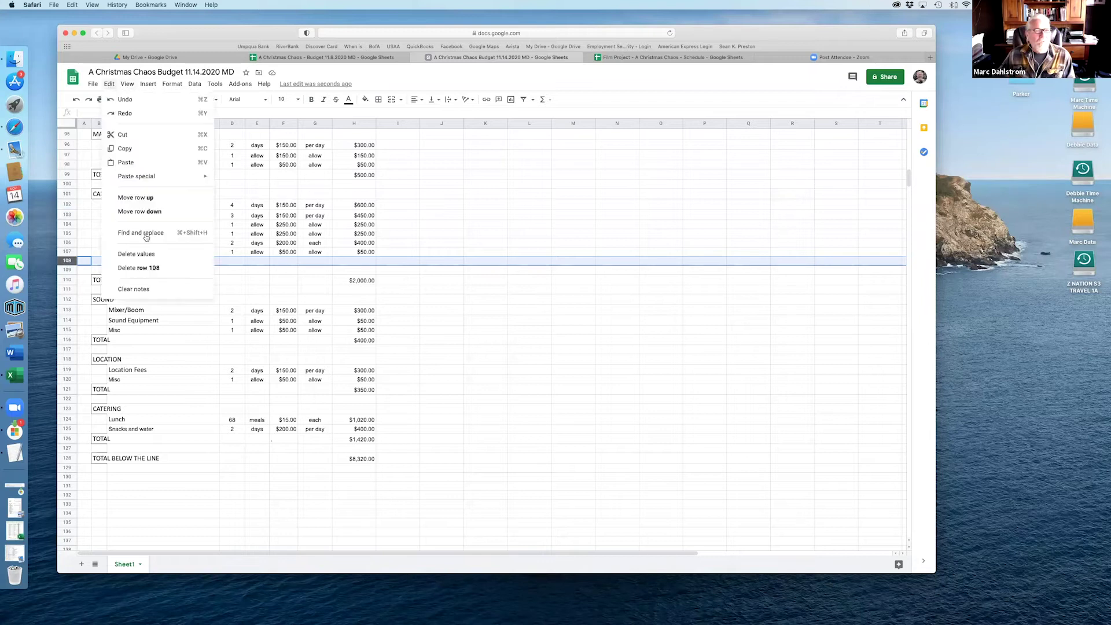
pyautogui.click(179, 268)
pyautogui.click(533, 362)
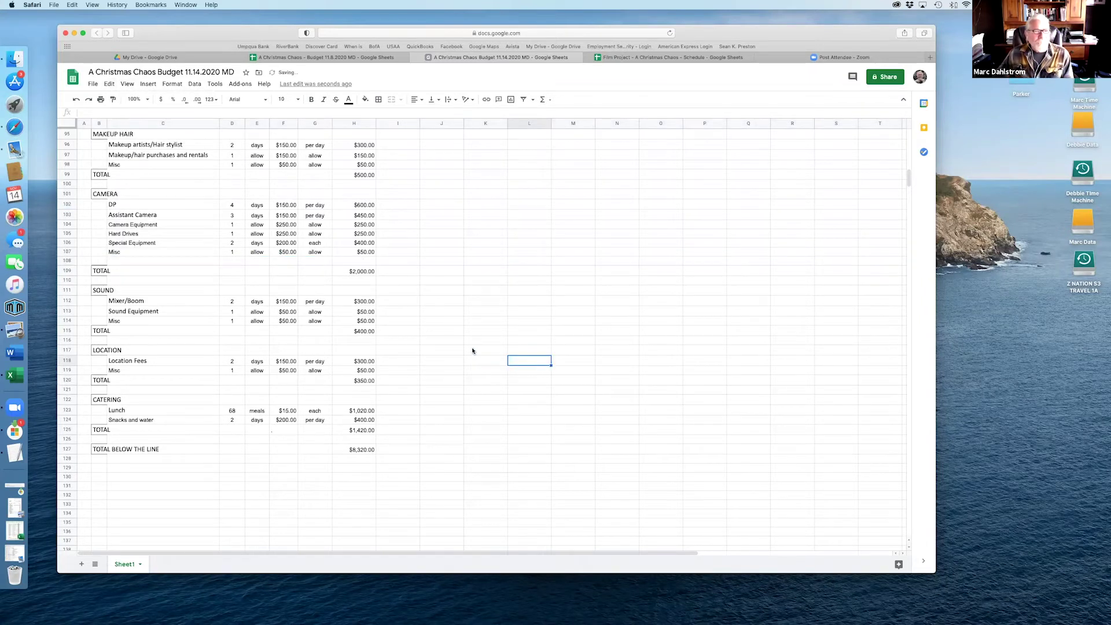
# Step: Set the Sound Equipment rate to $100 in the SOUND section
pyautogui.scroll(-1, 431, 339)
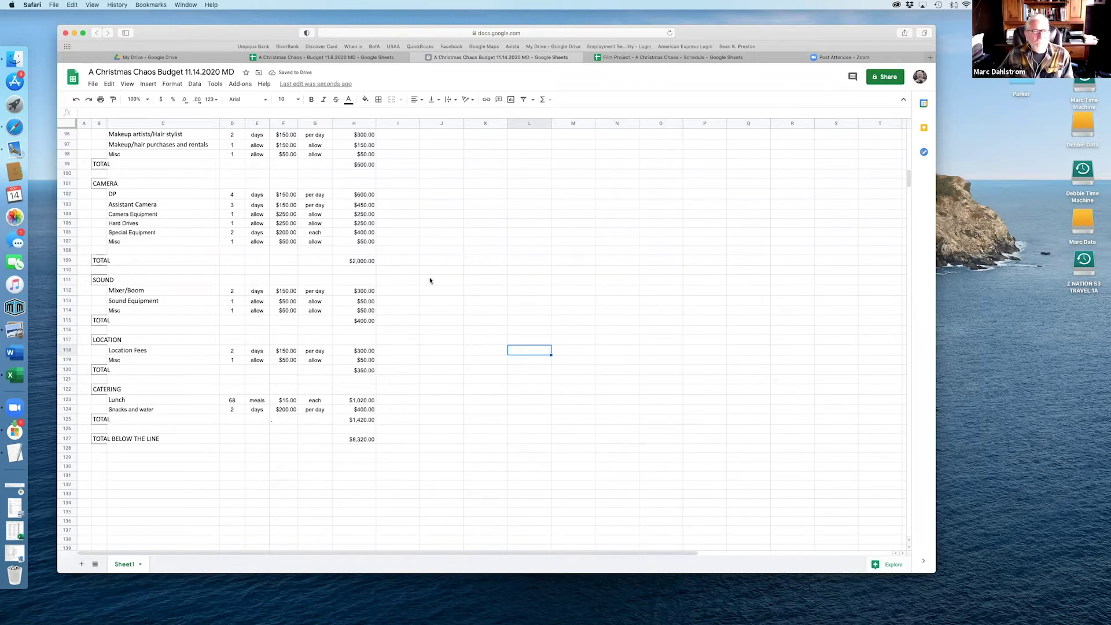
pyautogui.scroll(-4, 430, 281)
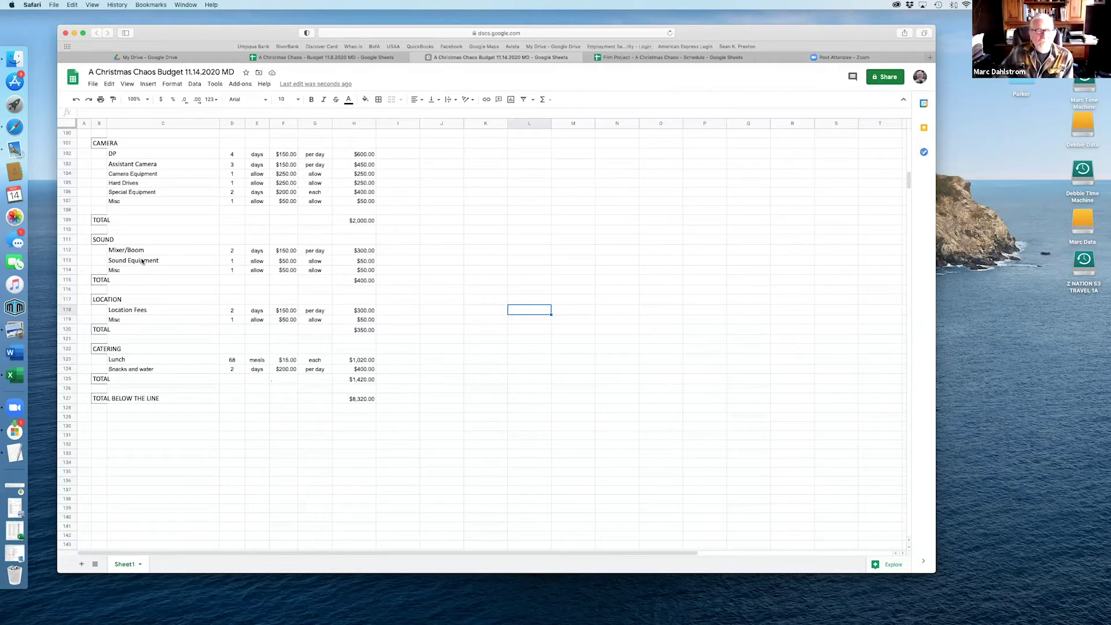
pyautogui.click(231, 253)
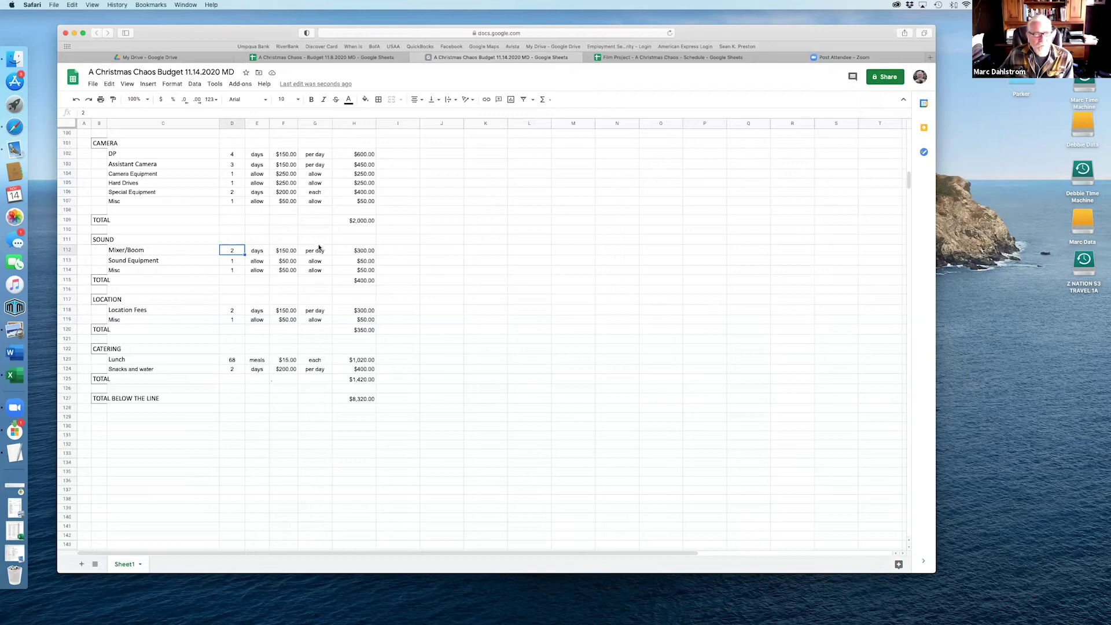
pyautogui.click(235, 262)
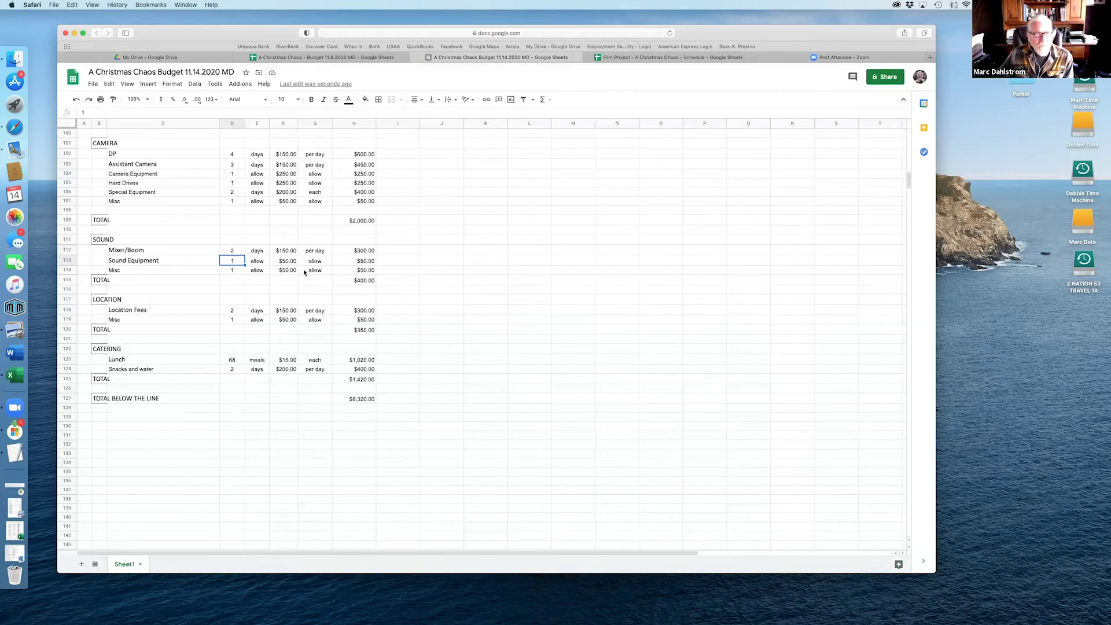
pyautogui.click(283, 261)
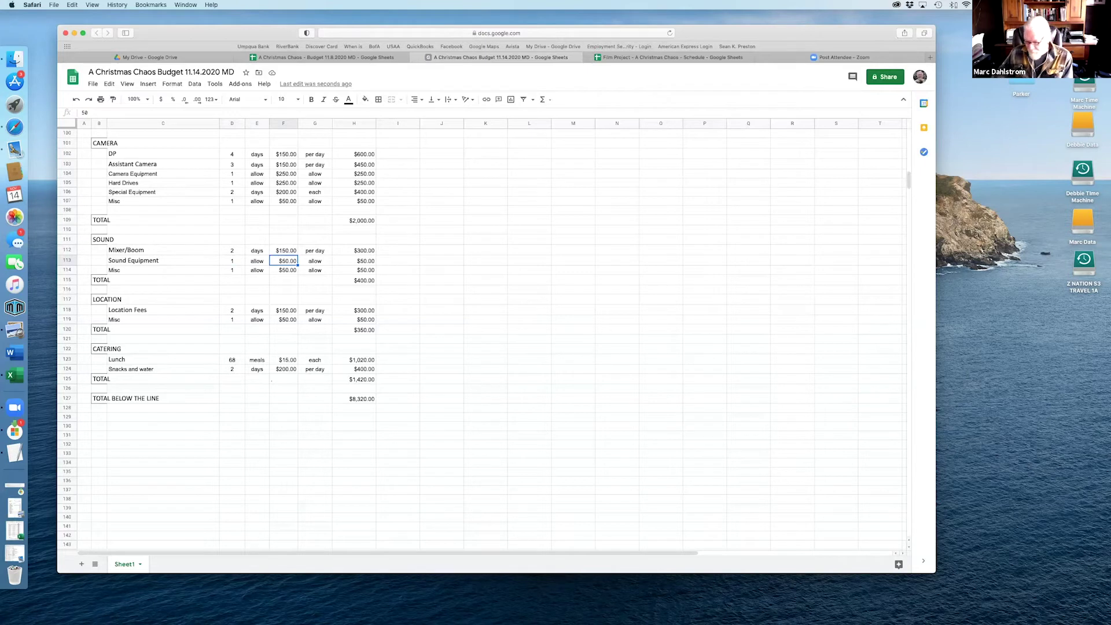
pyautogui.write('10')
pyautogui.press('Return')
# Step: Review the rates of the Mixer/Boom, Sound Equipment and Misc lines in the SOUND section
pyautogui.press('Up')
pyautogui.press('Down')
pyautogui.press('Up')
pyautogui.press('Up')
pyautogui.press('Down')
pyautogui.press('Down')
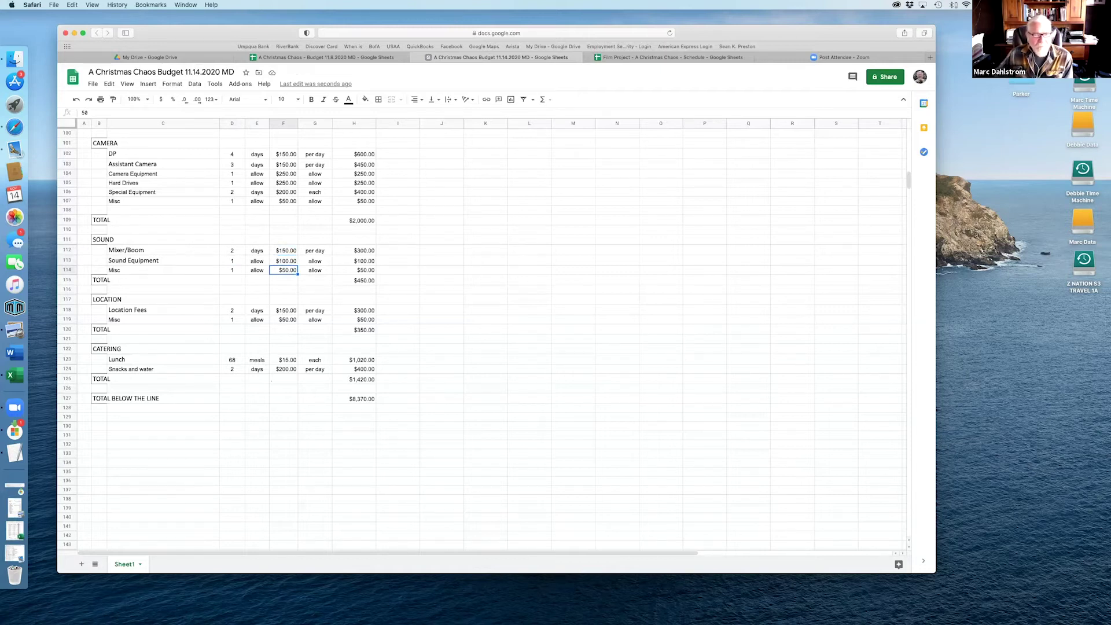
pyautogui.press('Up')
pyautogui.press('Down')
pyautogui.press('Up')
pyautogui.press('Down')
# Step: Review the quantity, rate and amount formula of the Location Fees line
pyautogui.press('Down')
pyautogui.press('Down')
pyautogui.press('Down')
pyautogui.press('Down')
pyautogui.press('Left')
pyautogui.press('Left')
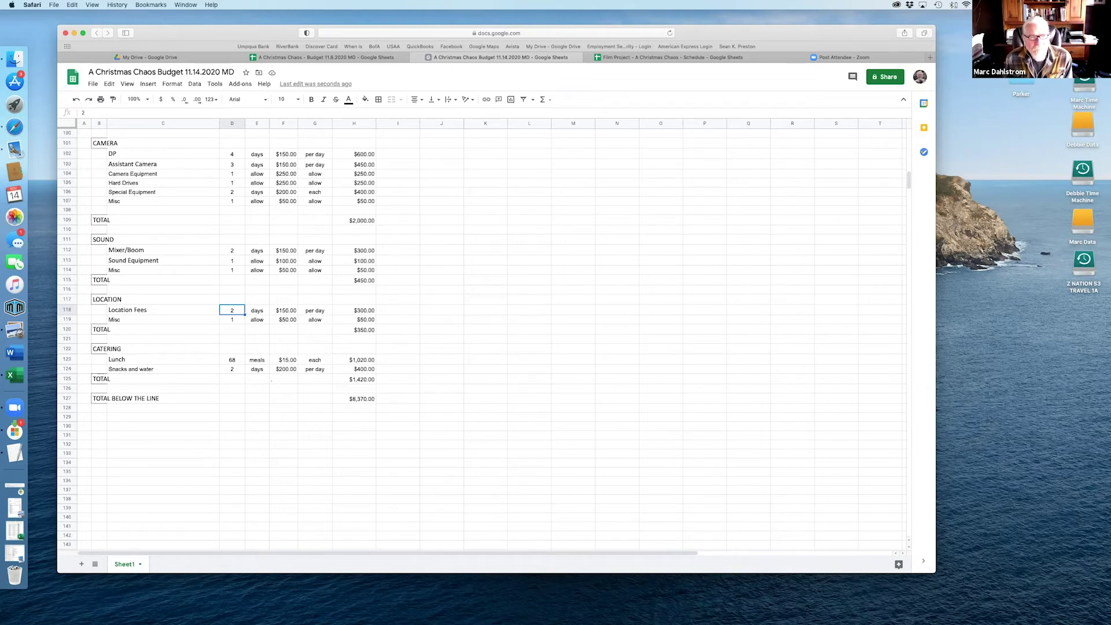
pyautogui.click(284, 310)
pyautogui.press('Right')
pyautogui.press('Right')
pyautogui.press('Right')
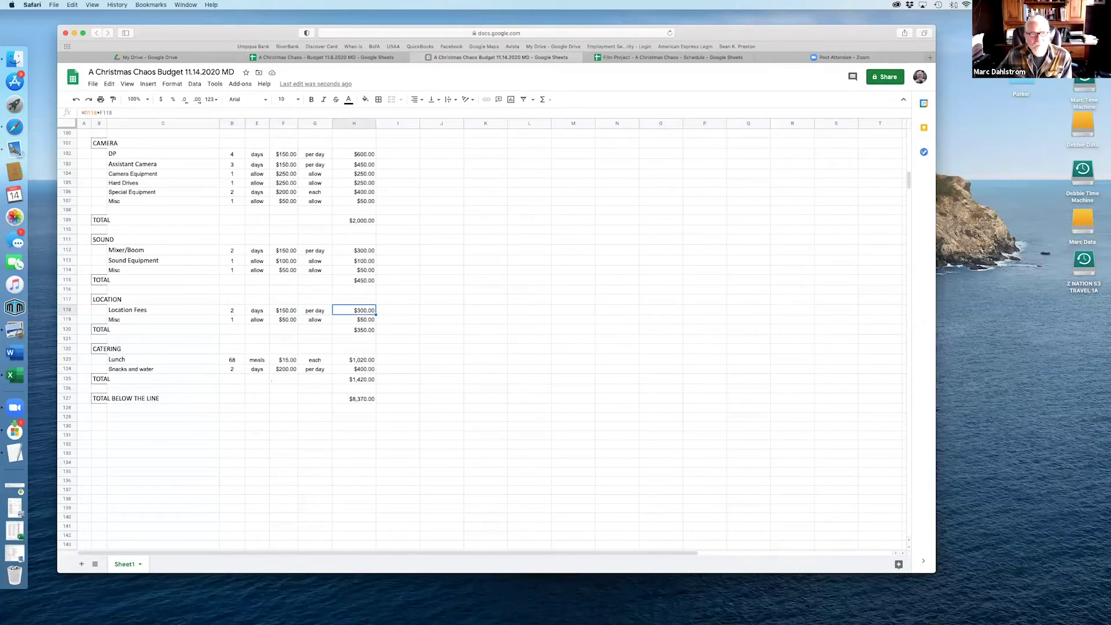
pyautogui.press('Left')
pyautogui.press('Left')
pyautogui.press('Left')
# Step: Review the quantity, unit, rate and amount across the LOCATION section's Misc line
pyautogui.press('Down')
pyautogui.press('Right')
pyautogui.press('Right')
pyautogui.press('Left')
pyautogui.press('Right')
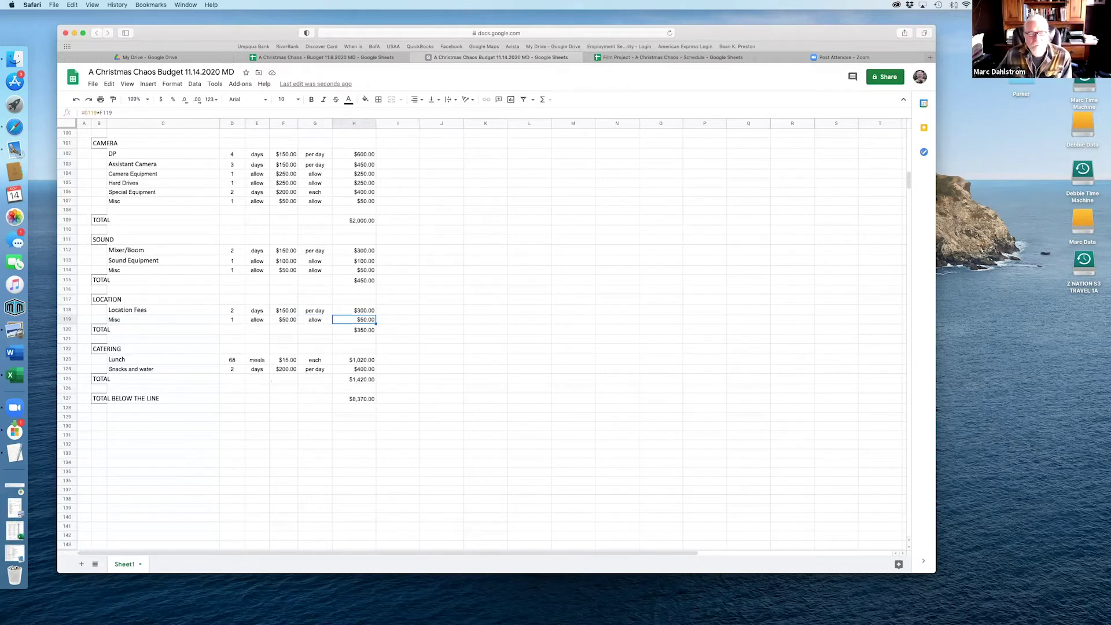
pyautogui.press('Left')
pyautogui.press('Left')
pyautogui.press('Left')
pyautogui.press('Right')
pyautogui.press('Right')
pyautogui.press('Left')
pyautogui.press('Left')
pyautogui.press('Left')
pyautogui.press('Right')
pyautogui.press('Right')
pyautogui.press('Right')
pyautogui.press('Right')
pyautogui.press('Left')
pyautogui.press('Left')
pyautogui.press('Left')
pyautogui.press('Right')
pyautogui.press('Right')
pyautogui.press('Right')
pyautogui.press('Left')
pyautogui.press('Left')
pyautogui.press('Left')
pyautogui.press('Left')
pyautogui.press('Left')
pyautogui.press('Left')
pyautogui.press('Left')
# Step: Check the formula behind the CATERING section's Lunch meal quantity against the people listed in the CAST section
pyautogui.press('Down')
pyautogui.press('Down')
pyautogui.press('Down')
pyautogui.press('Down')
pyautogui.press('Right')
pyautogui.press('Right')
pyautogui.press('Right')
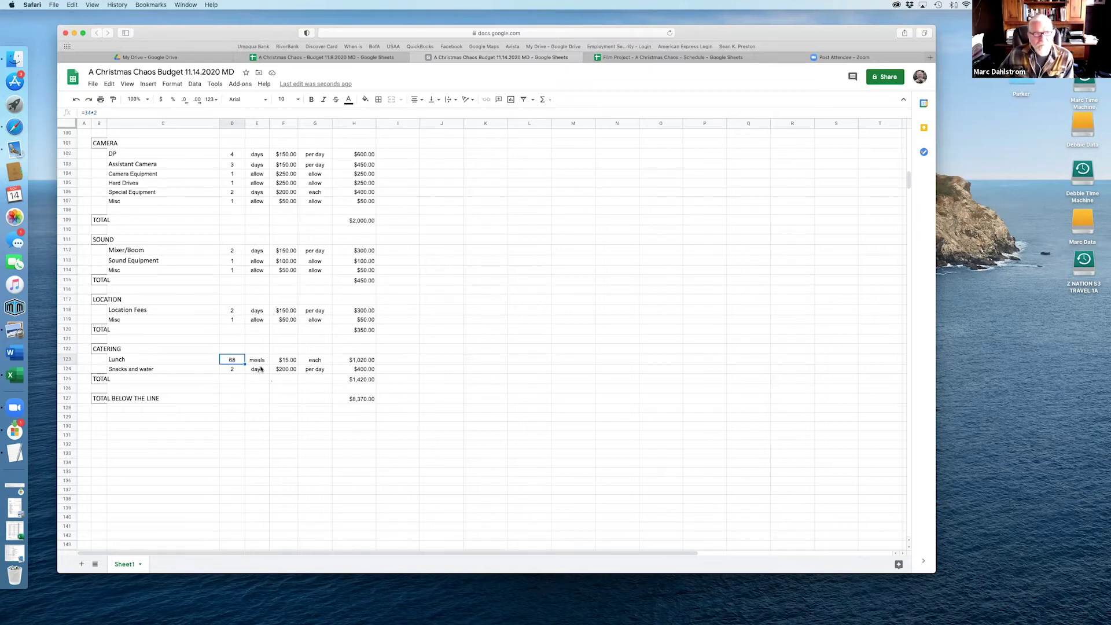
pyautogui.scroll(20, 140, 254)
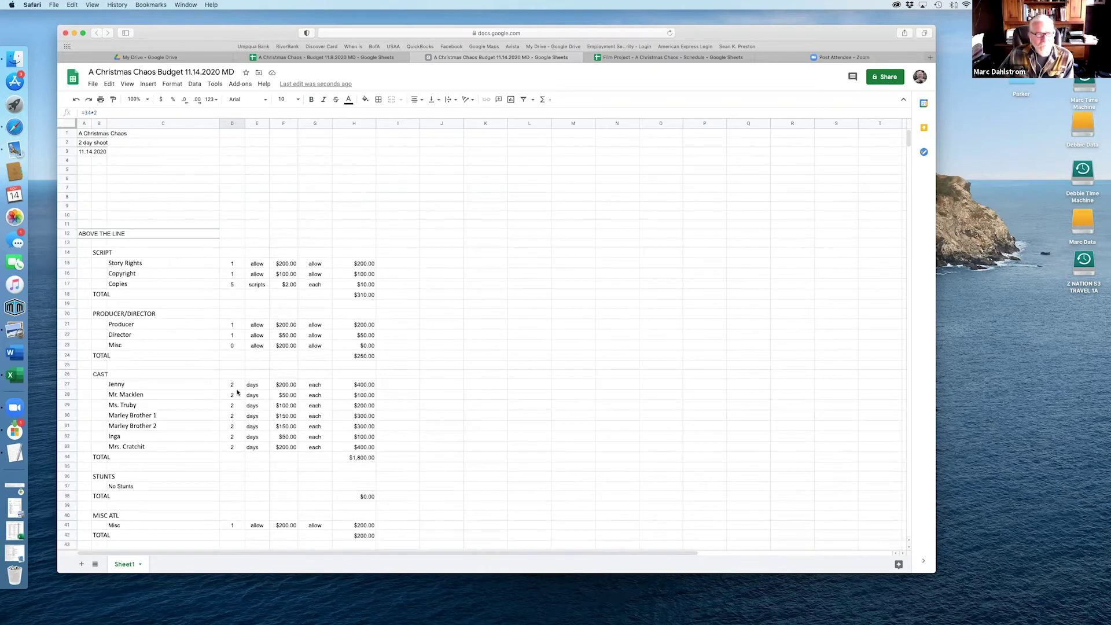
pyautogui.scroll(-2, 232, 279)
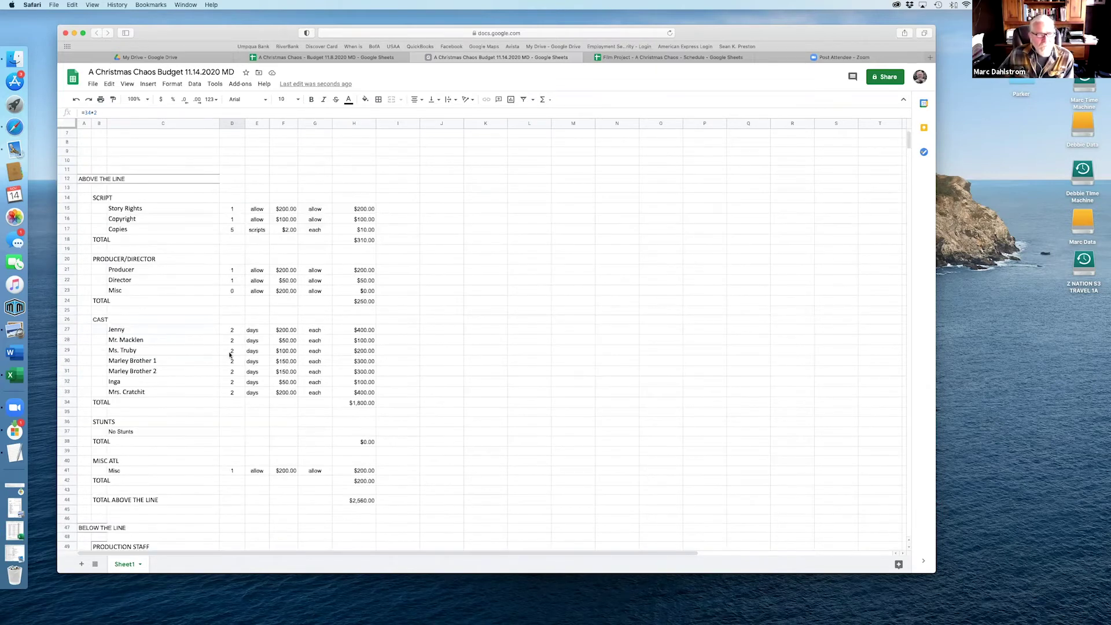
pyautogui.scroll(-20, 140, 379)
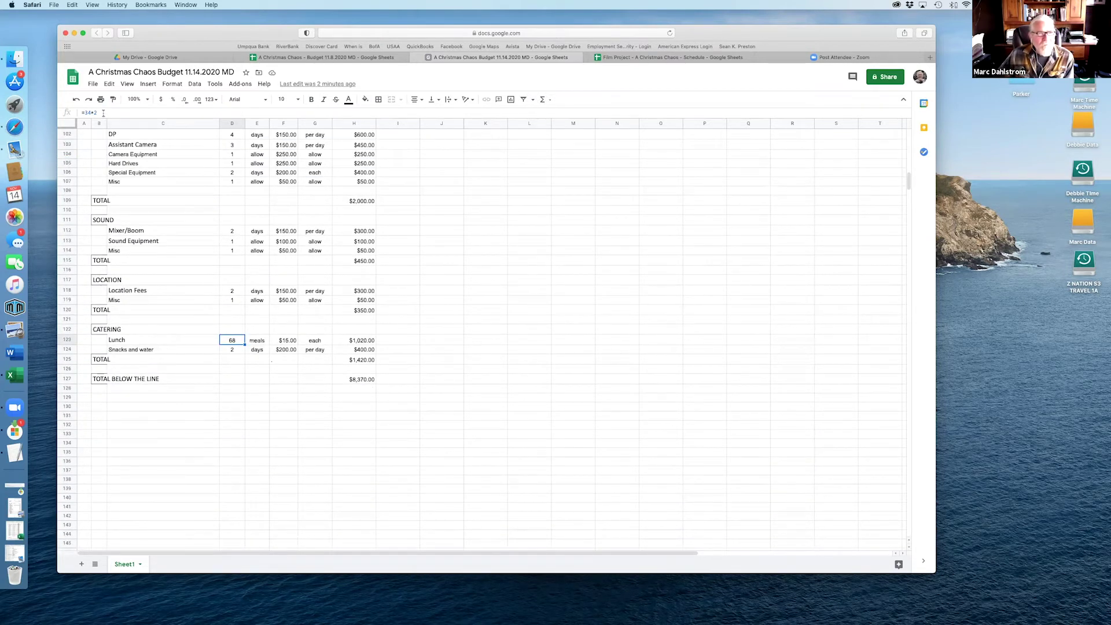
pyautogui.click(100, 113)
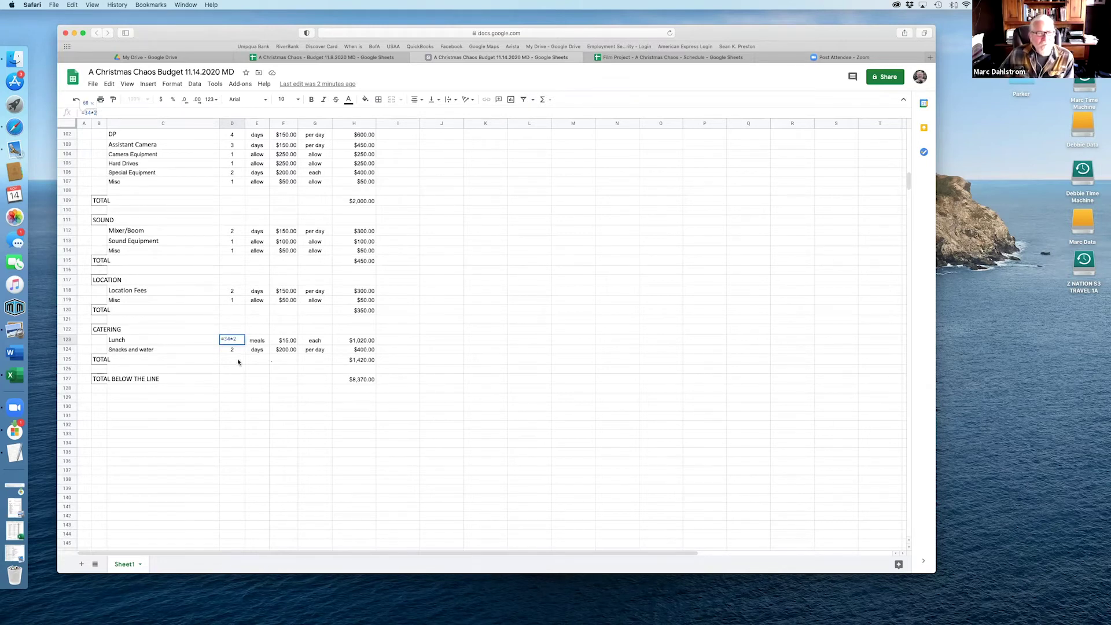
pyautogui.press('Return')
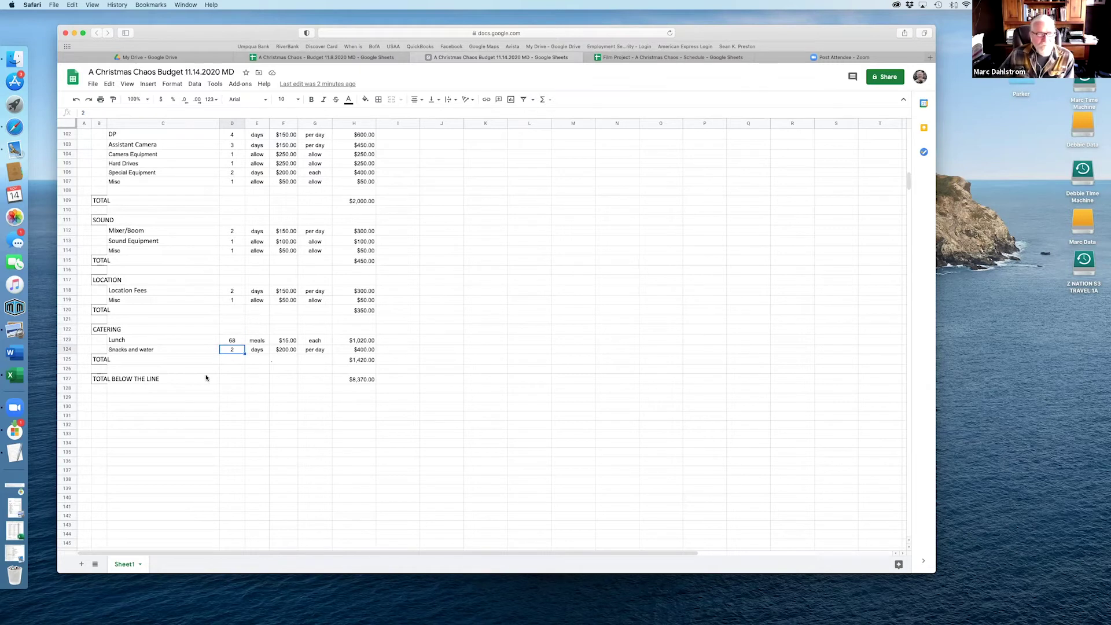
# Step: Review the quantity, unit, rate and amount across the Lunch line in the CATERING section
pyautogui.click(226, 342)
pyautogui.press('Tab')
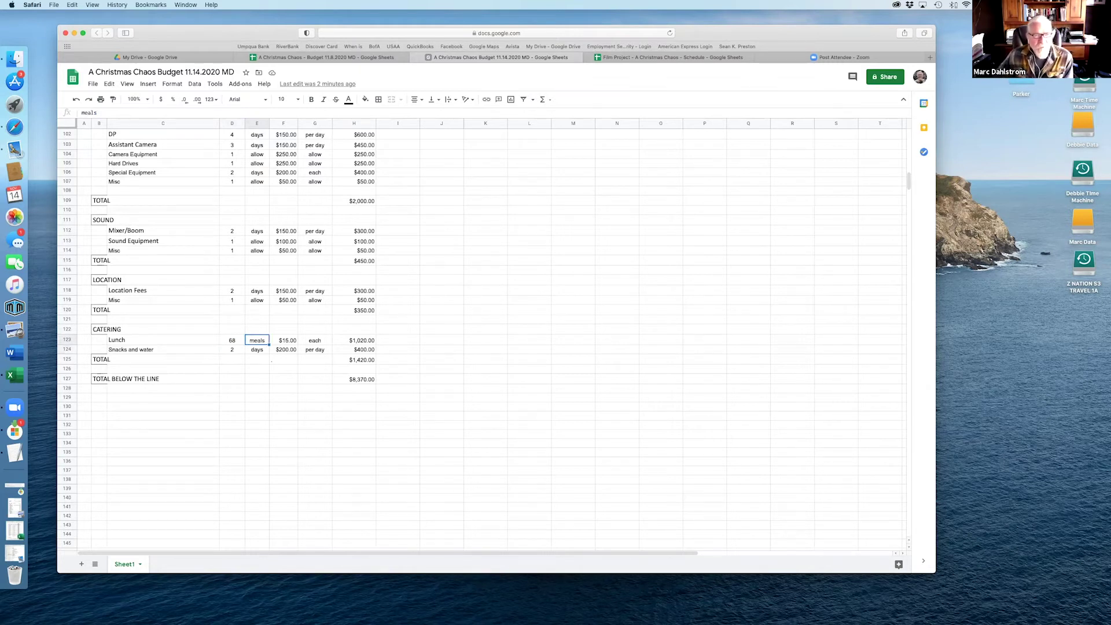
pyautogui.press('Tab')
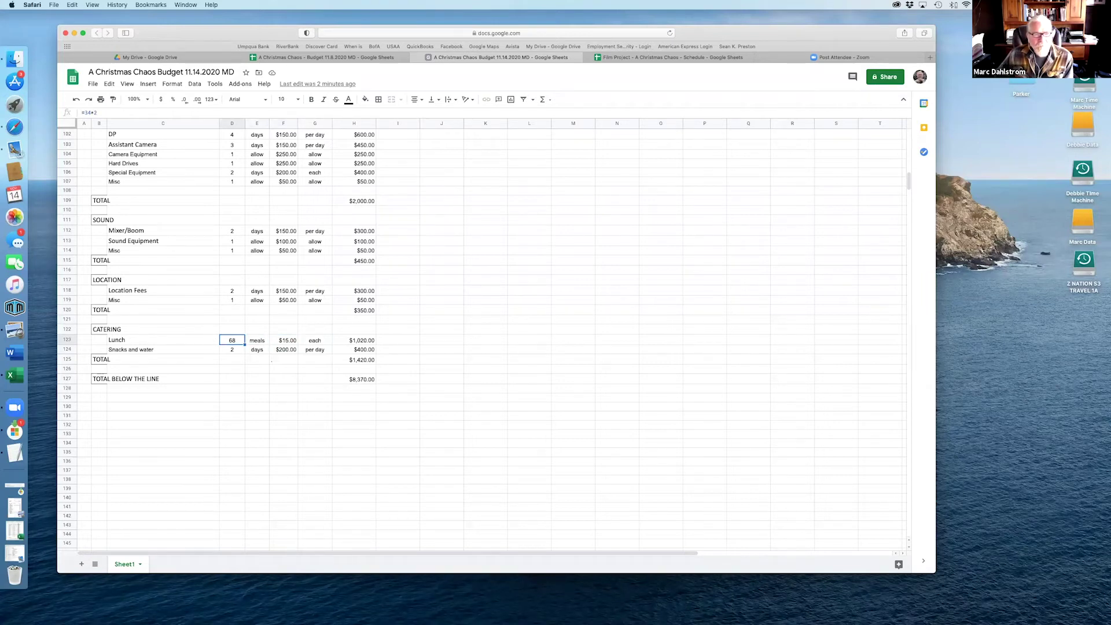
pyautogui.press('Right')
pyautogui.press('Right')
pyautogui.press('Left')
pyautogui.press('Left')
pyautogui.press('Left')
pyautogui.press('Right')
pyautogui.press('Left')
pyautogui.press('Right')
pyautogui.press('Right')
pyautogui.press('Right')
pyautogui.press('Right')
pyautogui.press('Left')
pyautogui.press('Left')
pyautogui.press('Left')
pyautogui.press('Left')
pyautogui.press('Left')
pyautogui.press('Right')
pyautogui.press('Right')
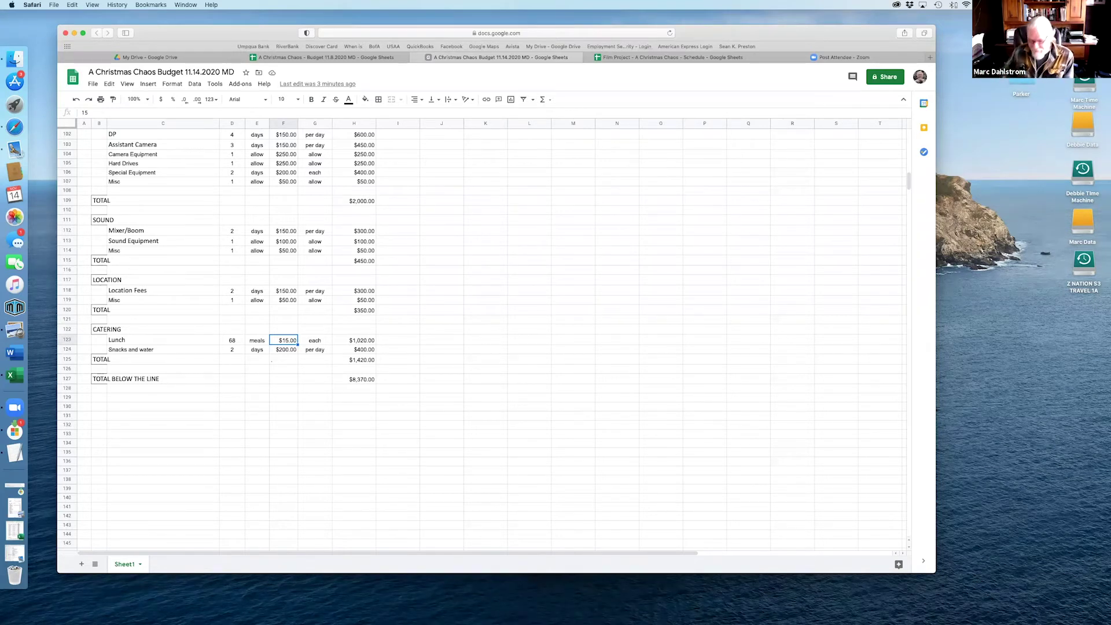
# Step: Check the Snacks and water line's quantity and unit, and set its rate to $150 per day
pyautogui.click(284, 350)
pyautogui.press('Left')
pyautogui.press('Left')
pyautogui.press('Left')
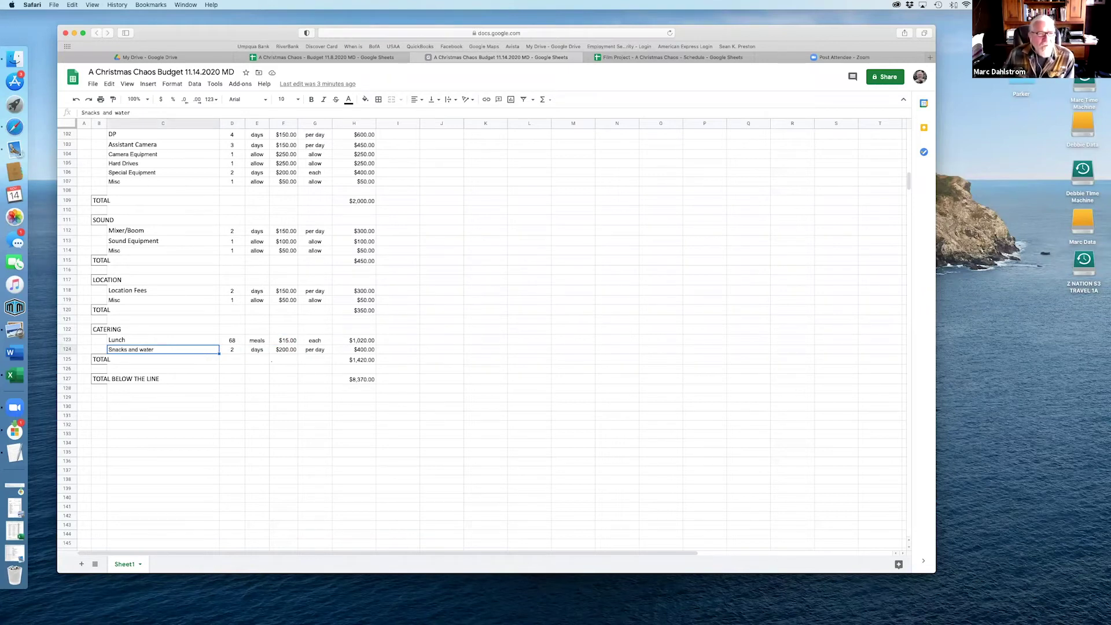
pyautogui.press('Right')
pyautogui.press('Right')
pyautogui.press('Right')
pyautogui.press('Left')
pyautogui.press('Left')
pyautogui.press('Right')
pyautogui.press('Right')
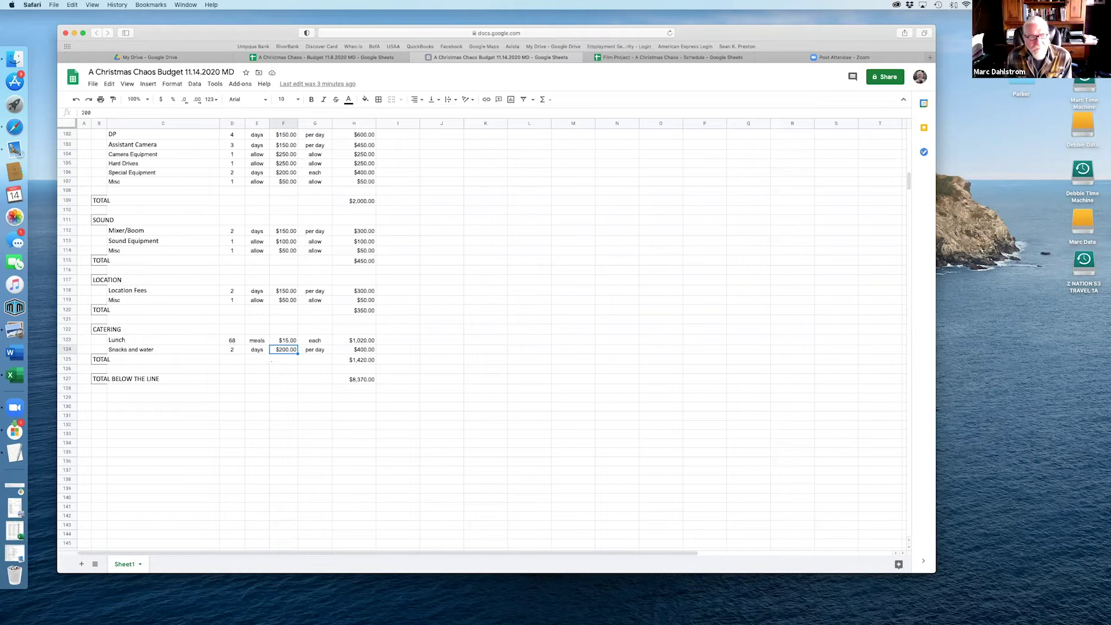
pyautogui.write('150')
pyautogui.press('Return')
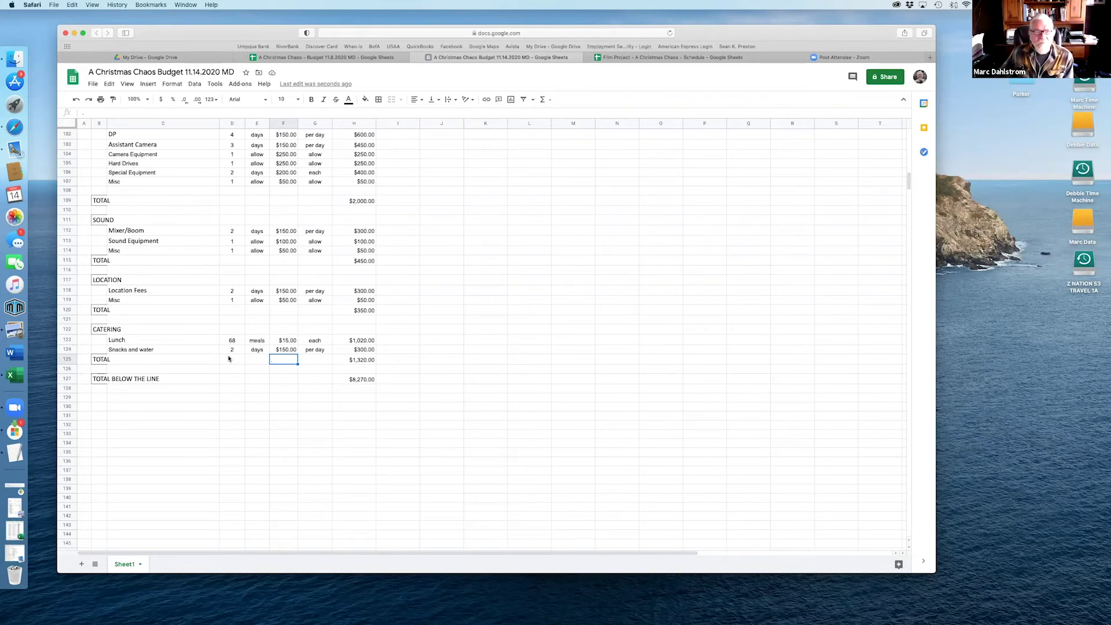
pyautogui.scroll(1, 269, 403)
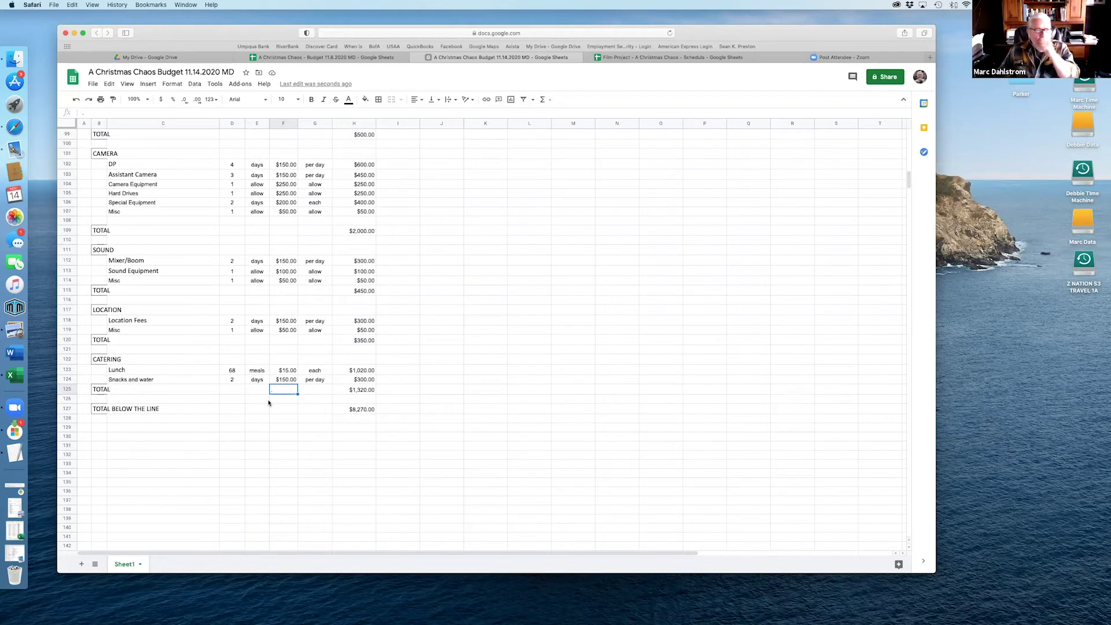
# Step: Review the Below the Line quantities, rates and amounts from PRODUCTION STAFF through GRIP AND ELECTRIC
pyautogui.scroll(1, 268, 403)
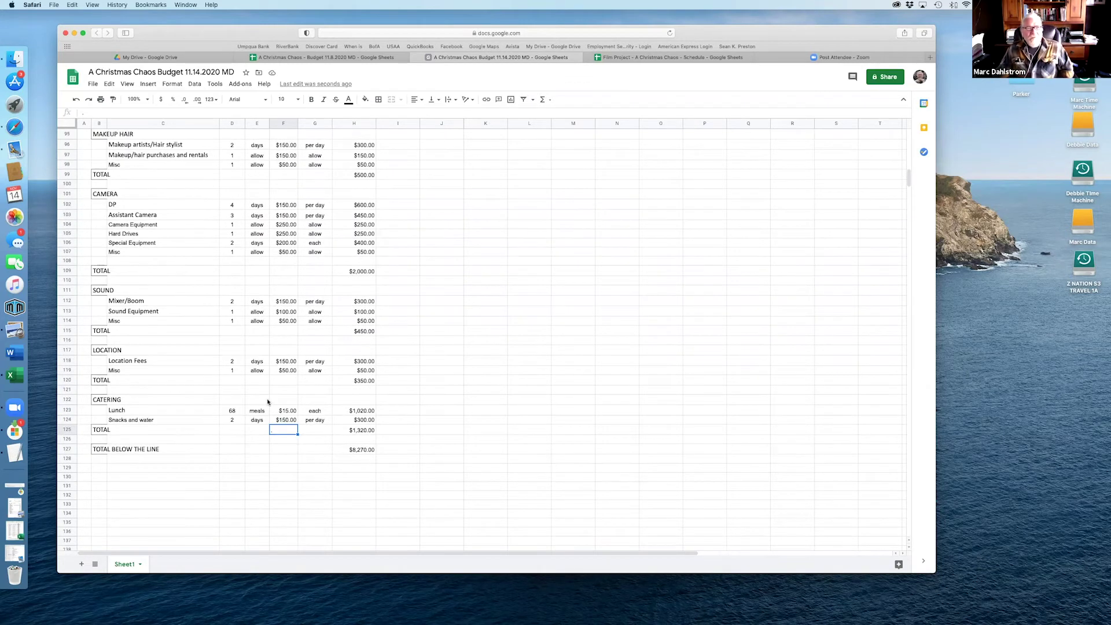
pyautogui.scroll(1, 268, 402)
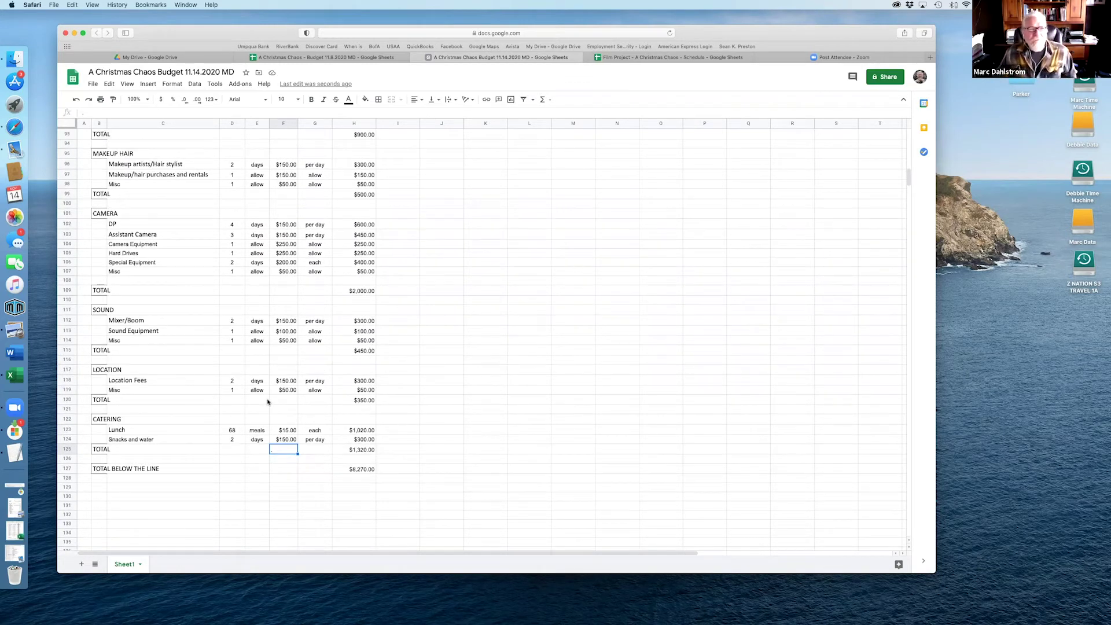
pyautogui.scroll(2, 268, 402)
pyautogui.scroll(3, 268, 402)
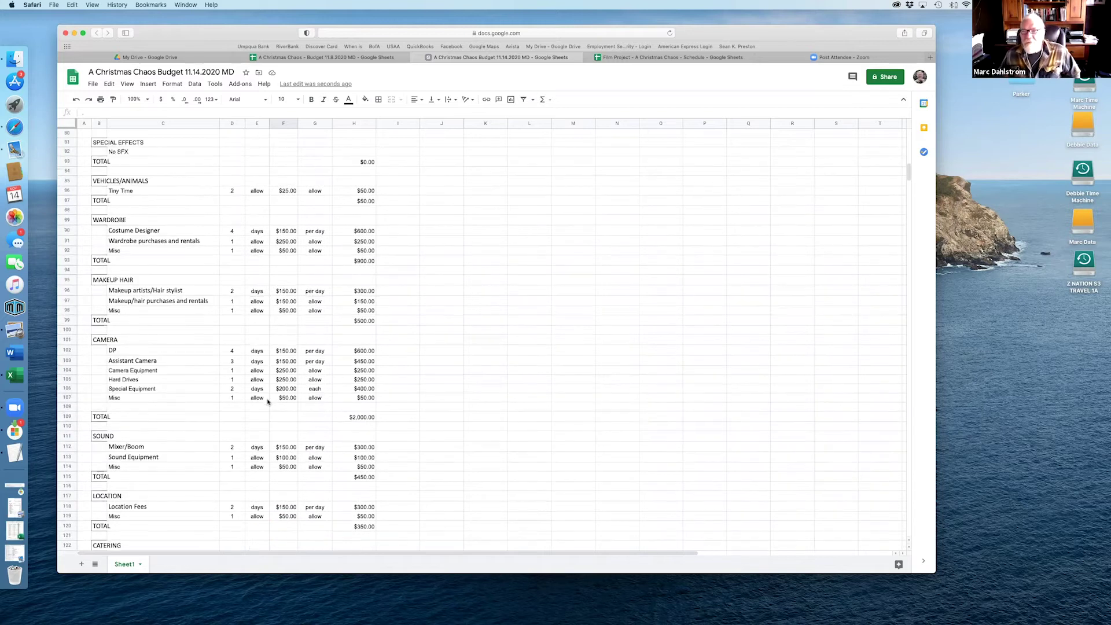
pyautogui.scroll(10, 268, 402)
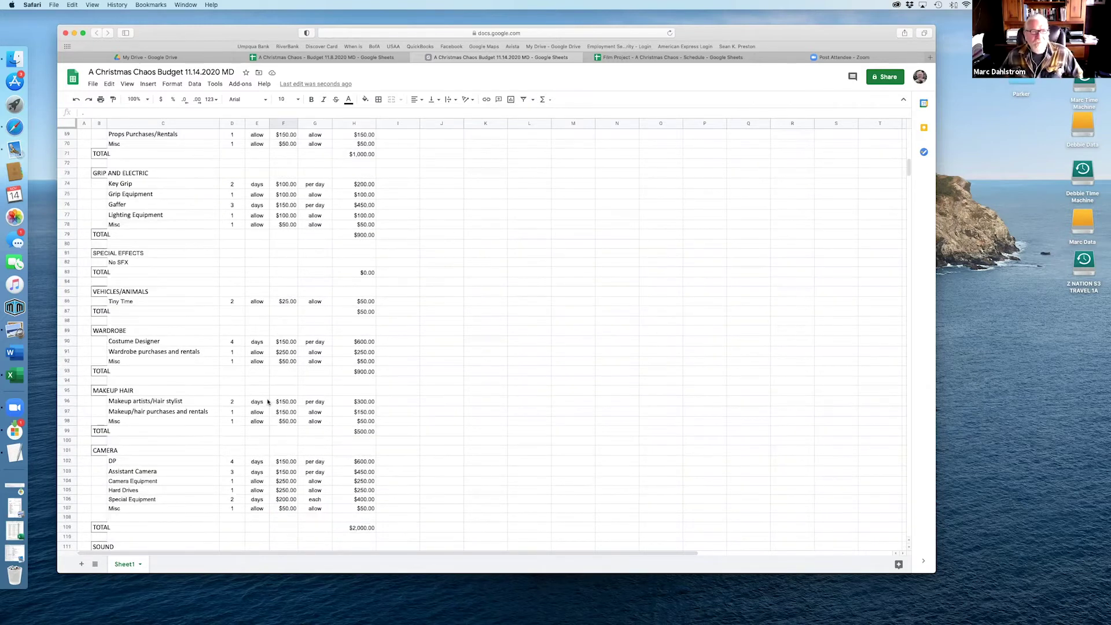
pyautogui.scroll(3, 268, 402)
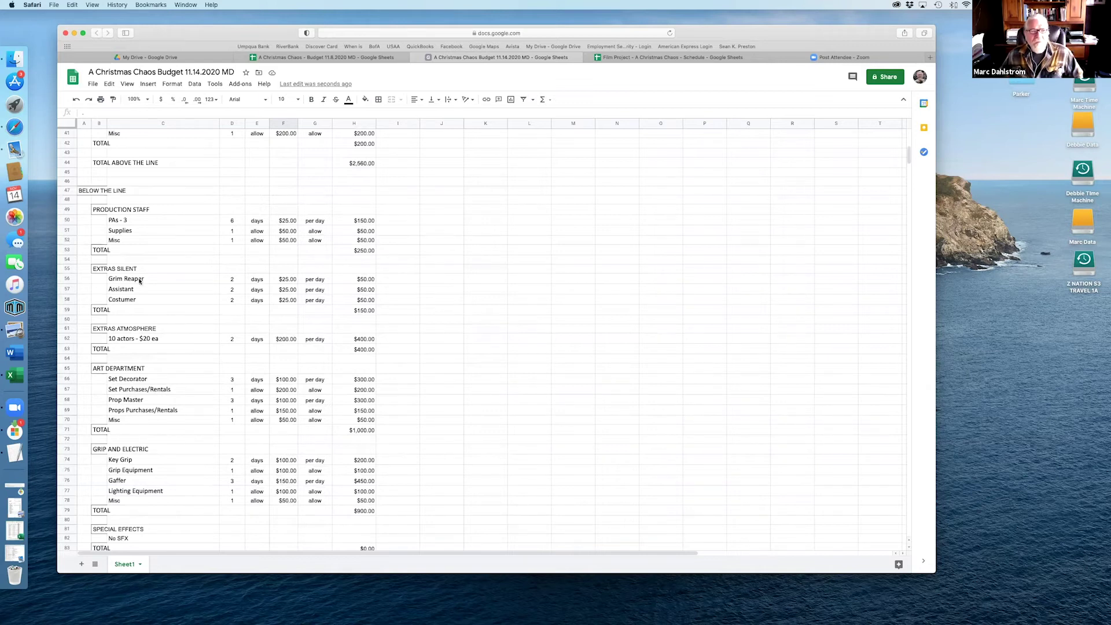
pyautogui.scroll(-3, 232, 294)
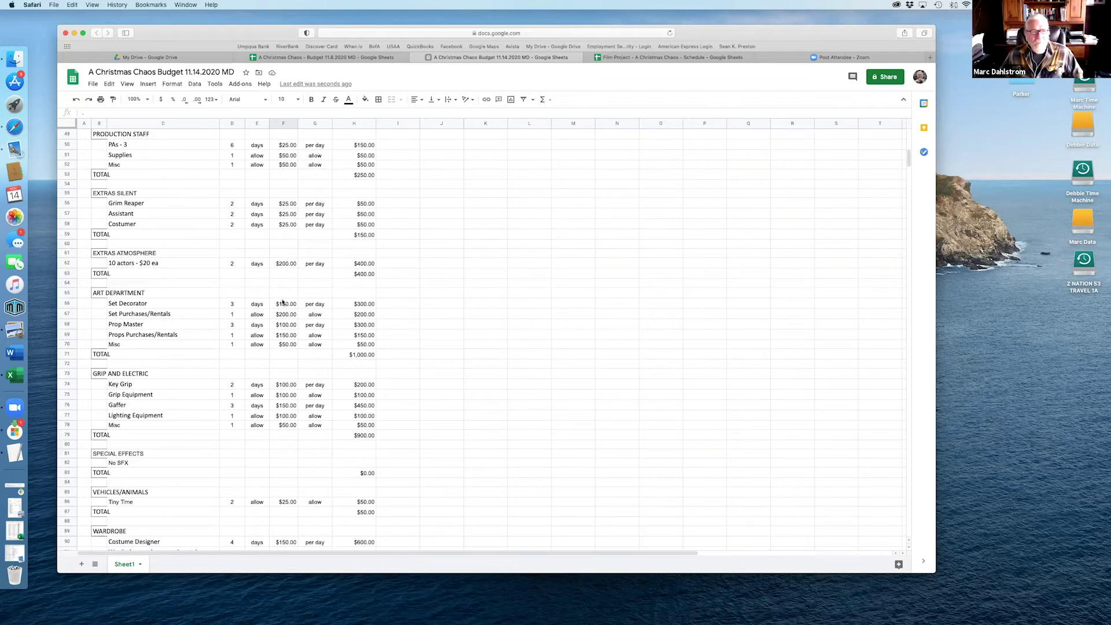
pyautogui.scroll(-3, 283, 302)
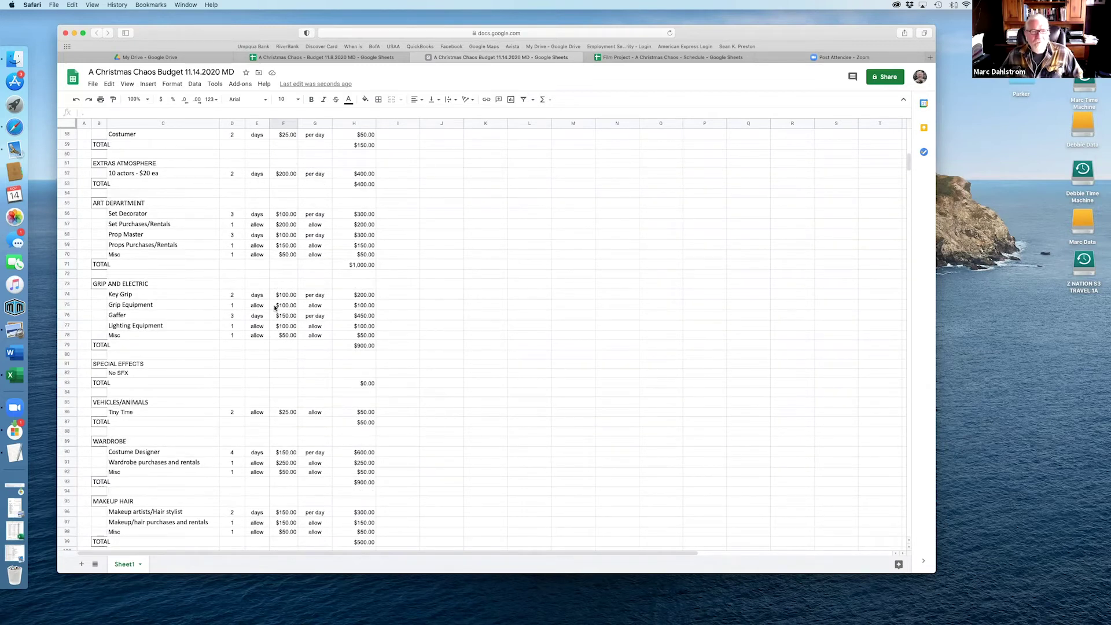
pyautogui.scroll(-2, 275, 308)
pyautogui.scroll(-1, 274, 308)
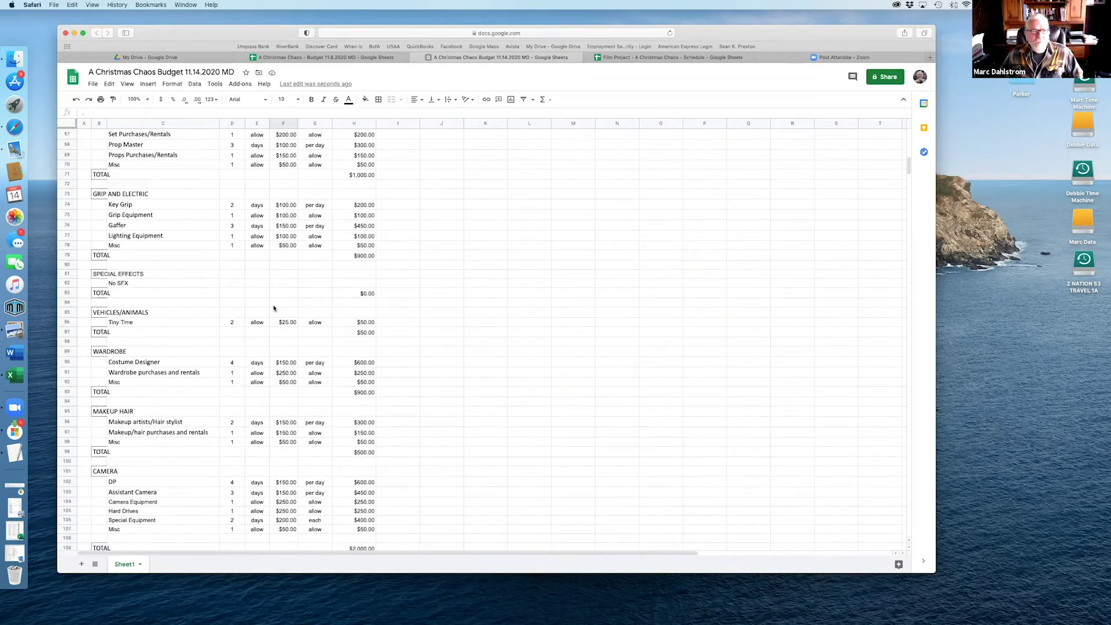
# Step: Review the Below the Line quantities, rates and amounts from SPECIAL EFFECTS through CATERING
pyautogui.scroll(-2, 208, 244)
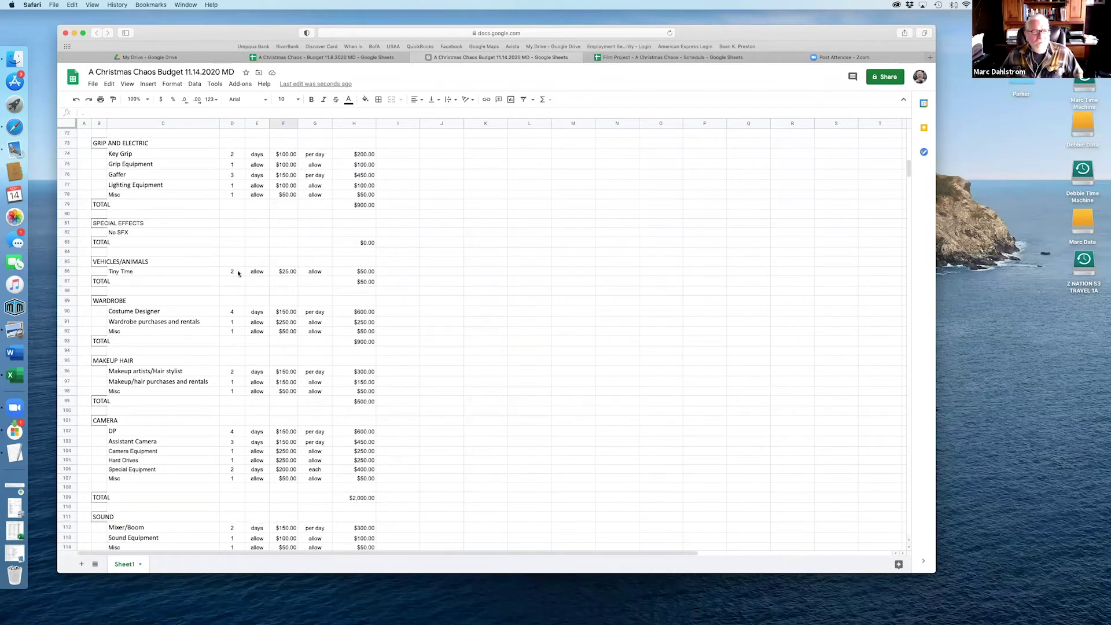
pyautogui.scroll(-2, 220, 271)
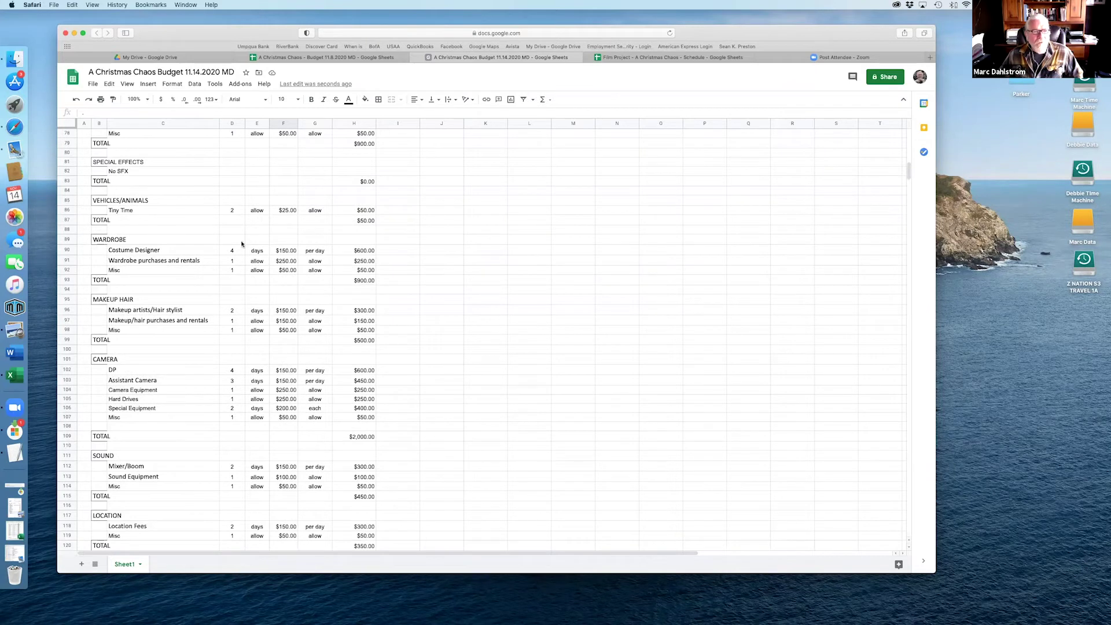
pyautogui.scroll(-1, 243, 255)
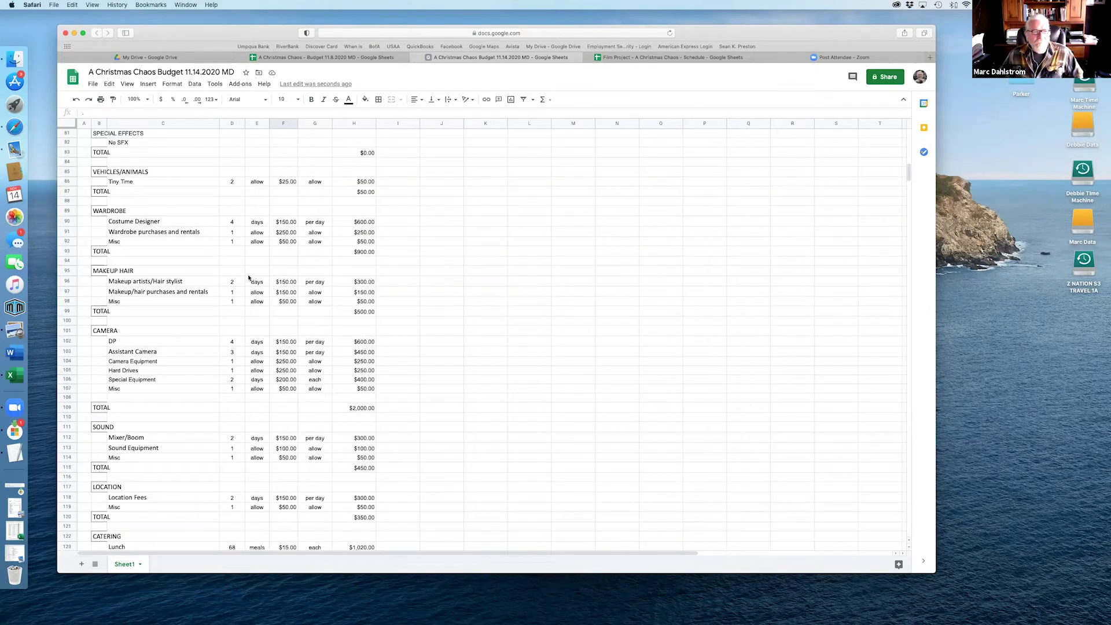
pyautogui.scroll(-2, 254, 275)
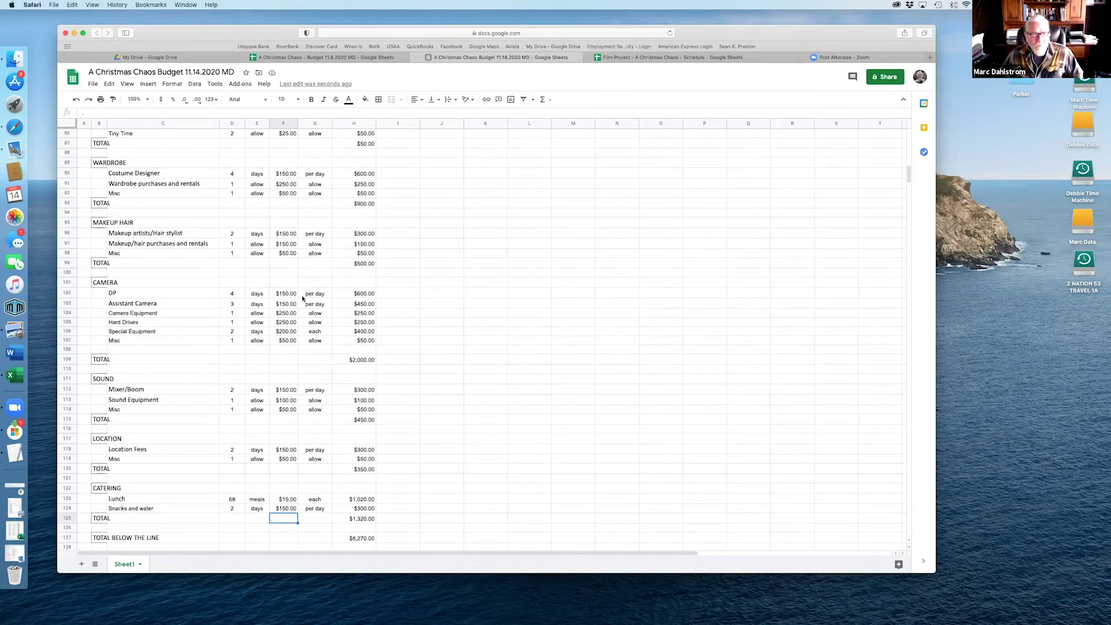
pyautogui.scroll(-3, 306, 295)
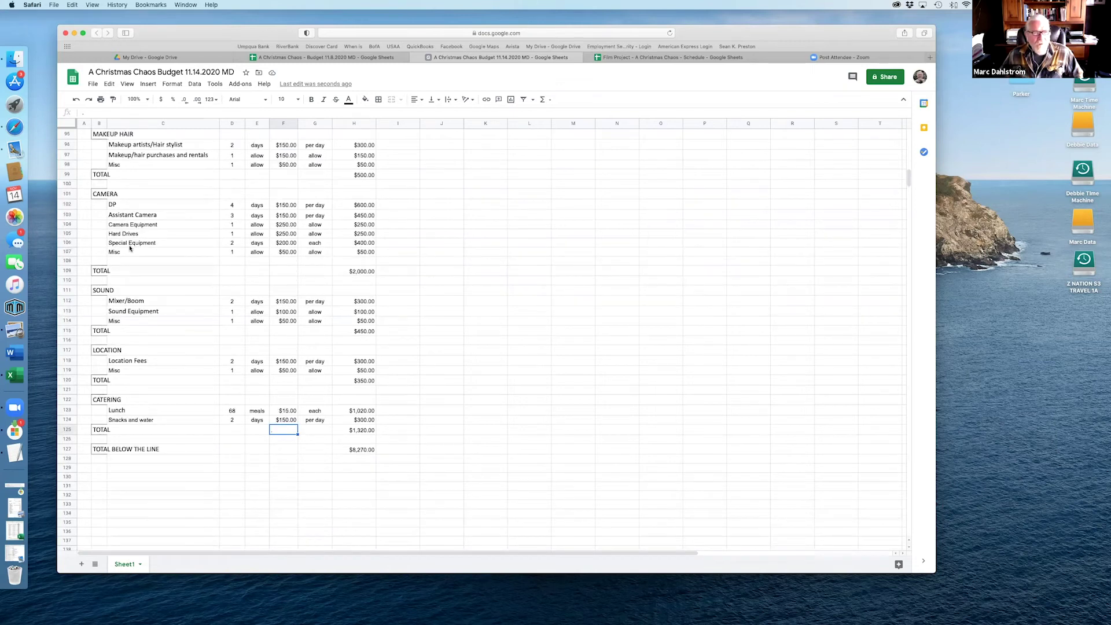
pyautogui.scroll(-1, 231, 260)
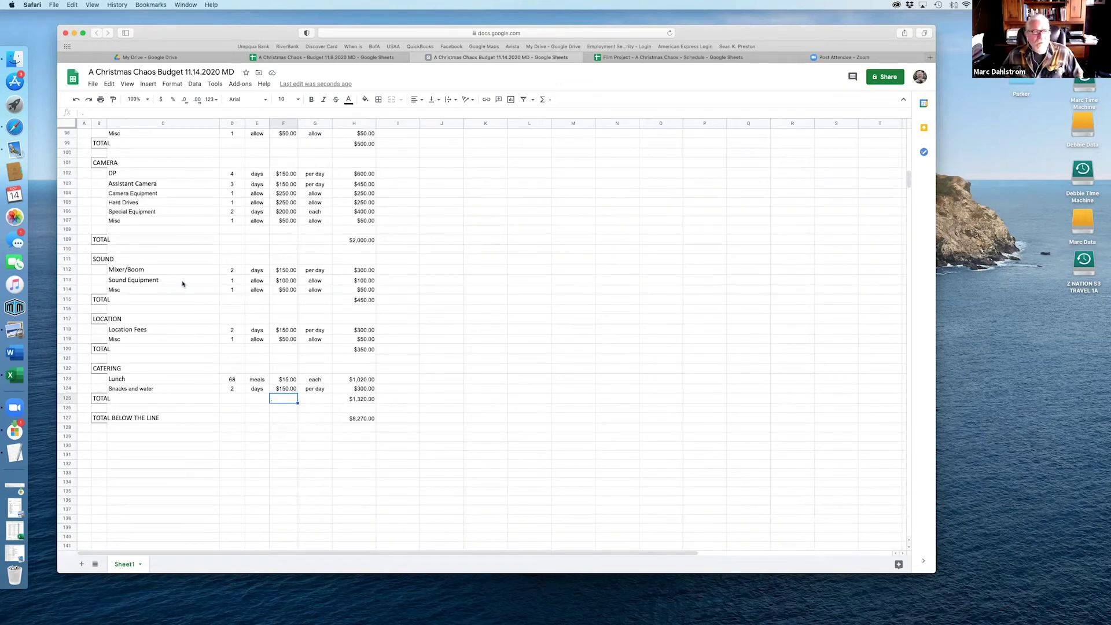
pyautogui.scroll(-2, 254, 266)
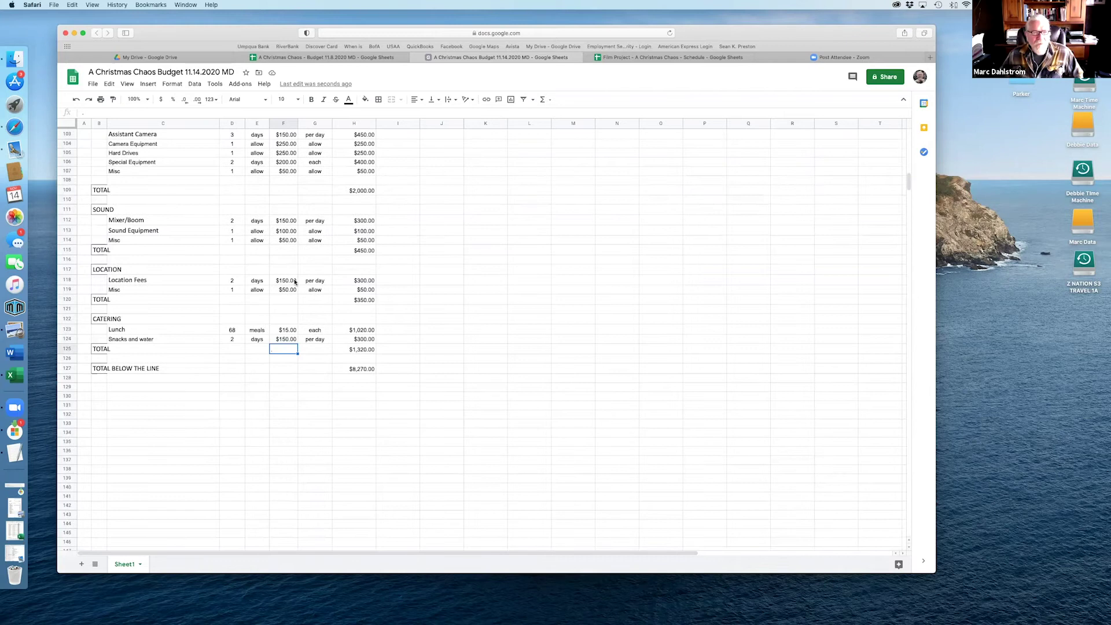
# Step: Check that the TOTAL BELOW THE LINE formula includes every section total from PRODUCTION STAFF through CATERING
pyautogui.scroll(-1, 243, 277)
pyautogui.click(362, 331)
pyautogui.press('Return')
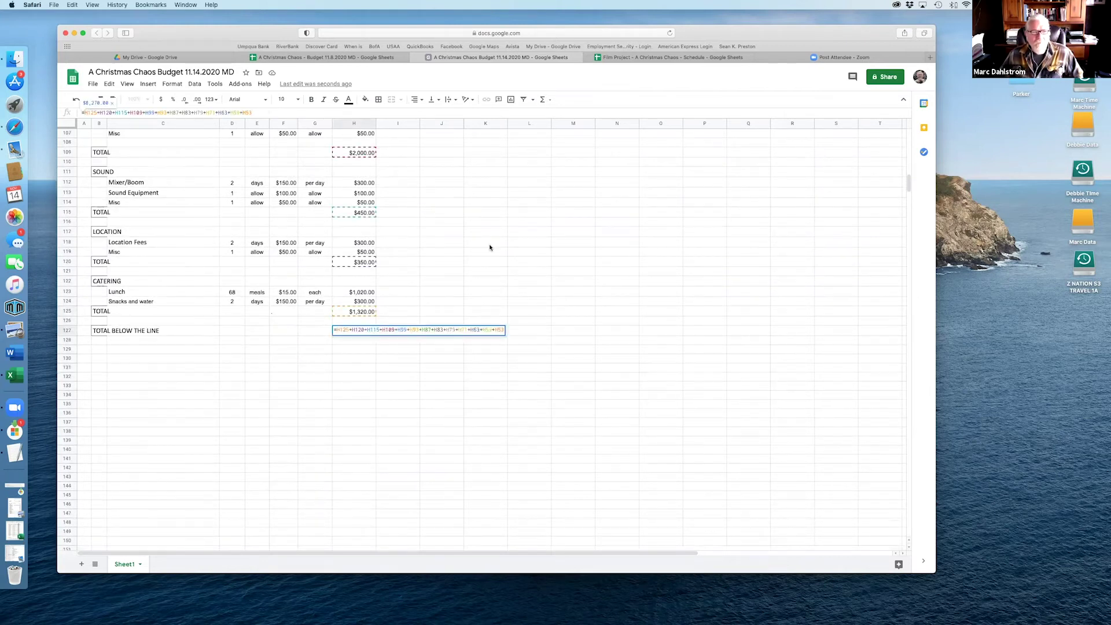
pyautogui.scroll(7, 490, 248)
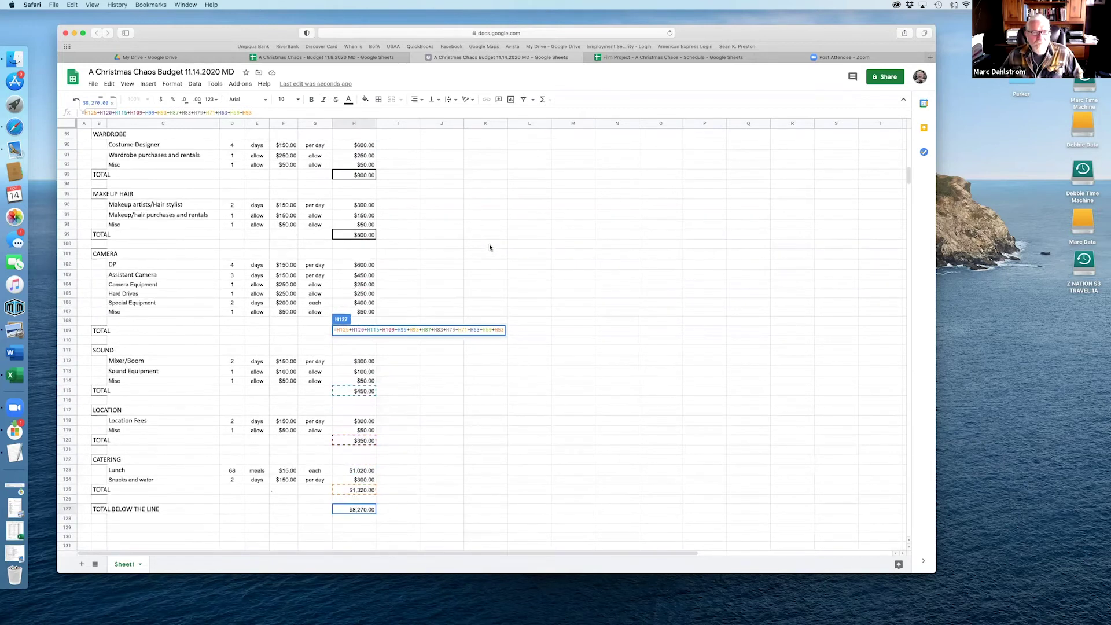
pyautogui.scroll(8, 489, 247)
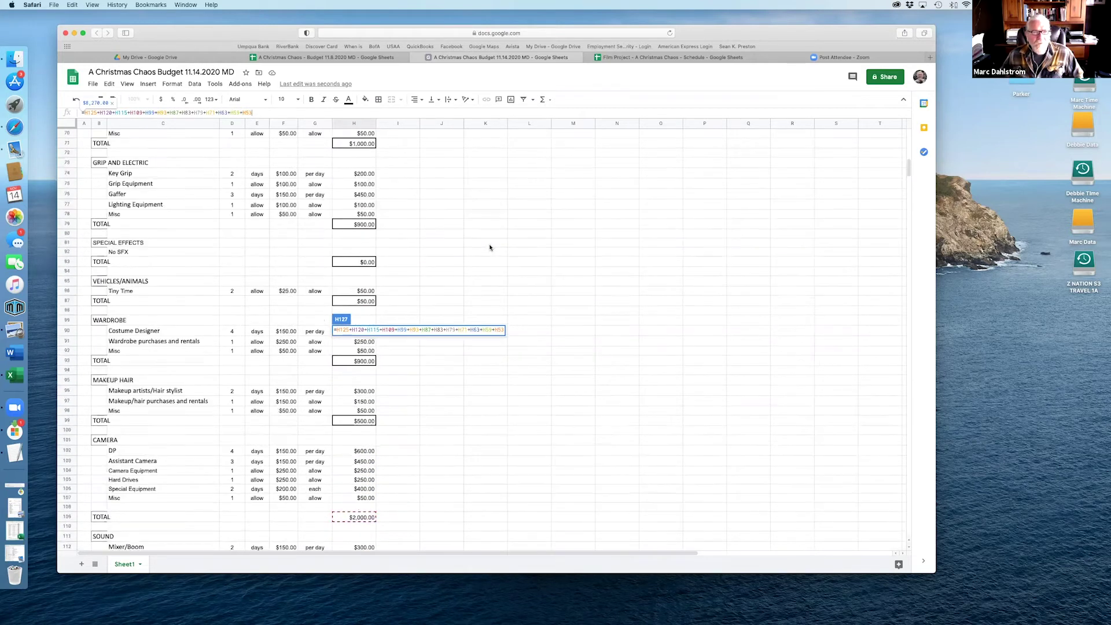
pyautogui.scroll(11, 490, 247)
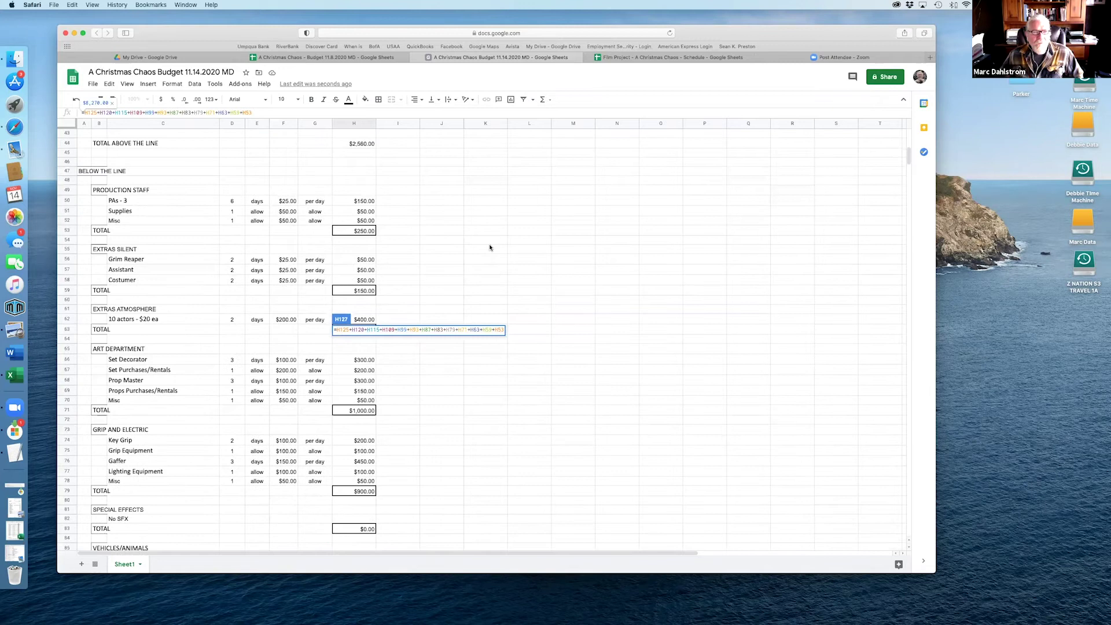
pyautogui.scroll(-14, 490, 248)
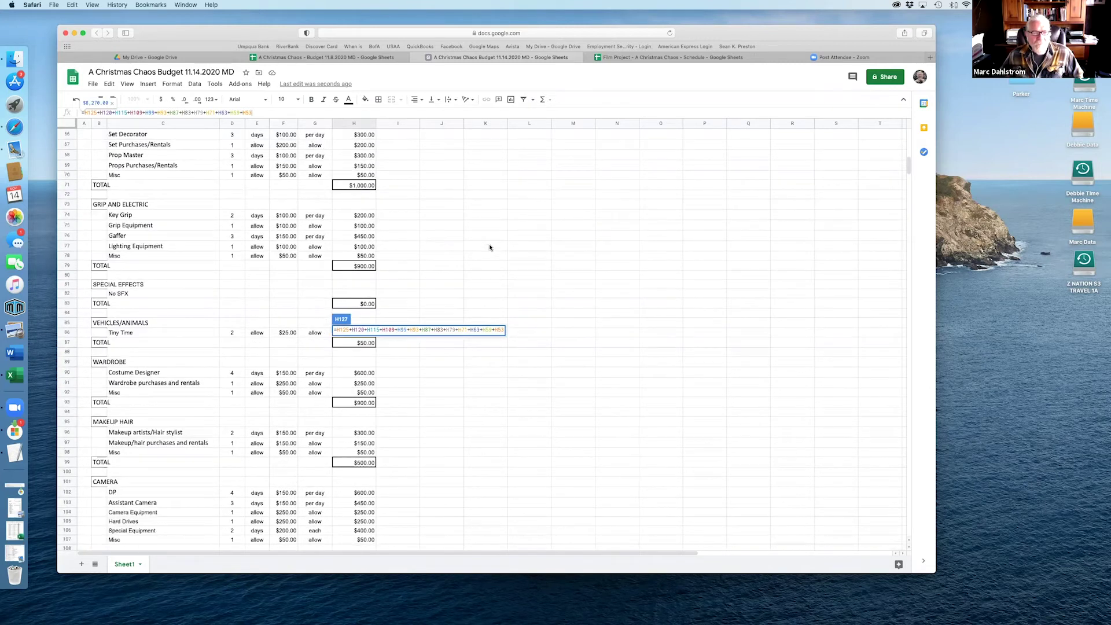
pyautogui.scroll(-9, 490, 248)
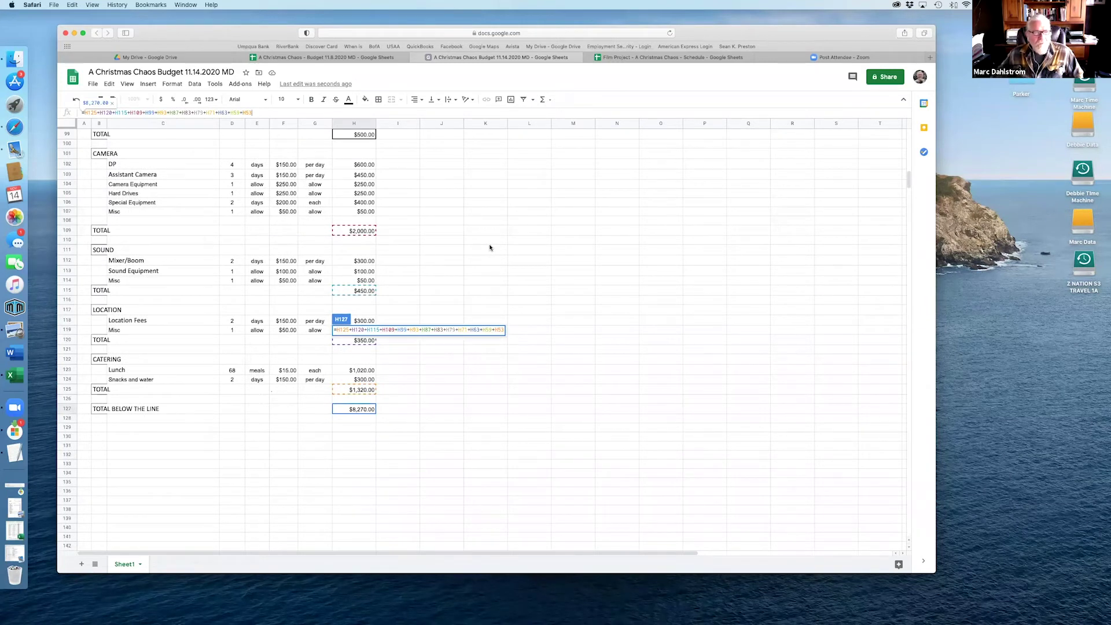
pyautogui.press('Return')
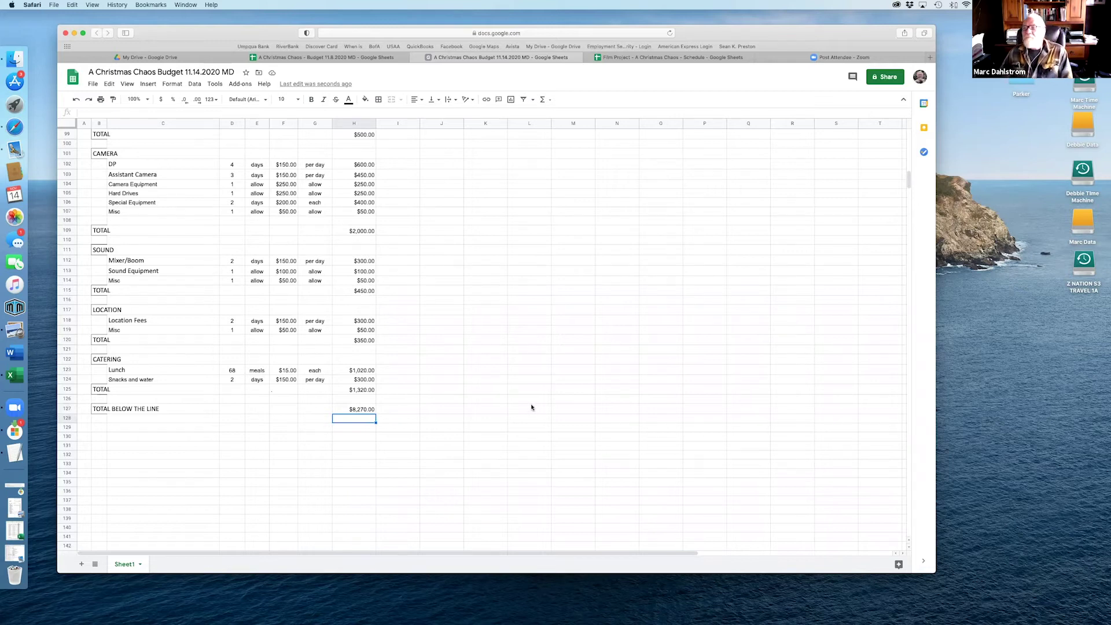
# Step: Look over the whole budget from the title rows and ABOVE THE LINE sections down to TOTAL BELOW THE LINE
pyautogui.scroll(1, 531, 408)
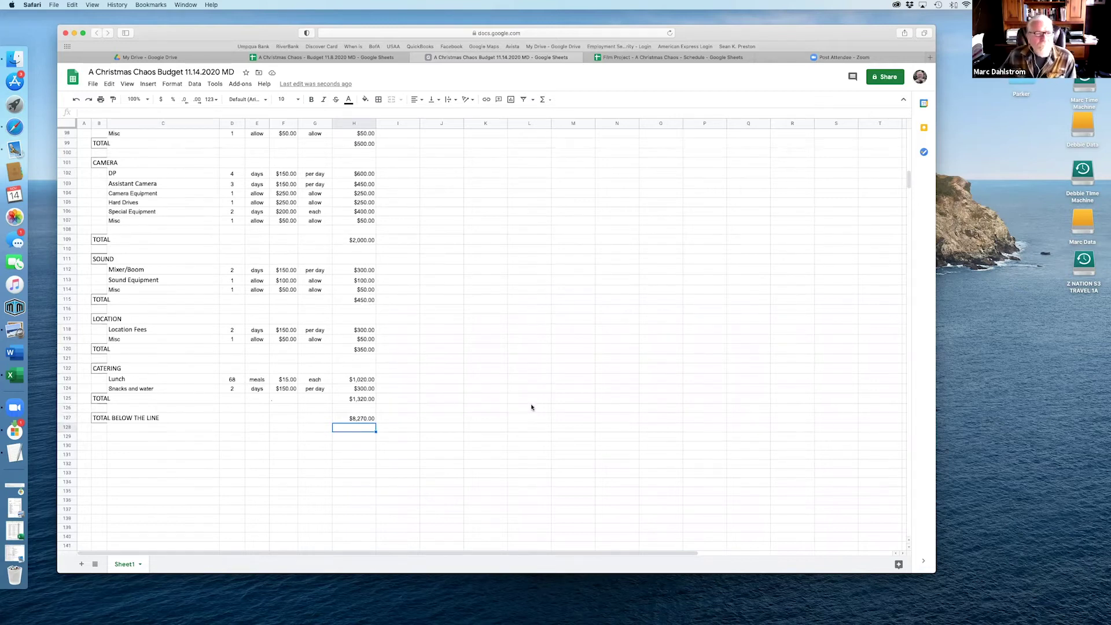
pyautogui.scroll(1, 532, 408)
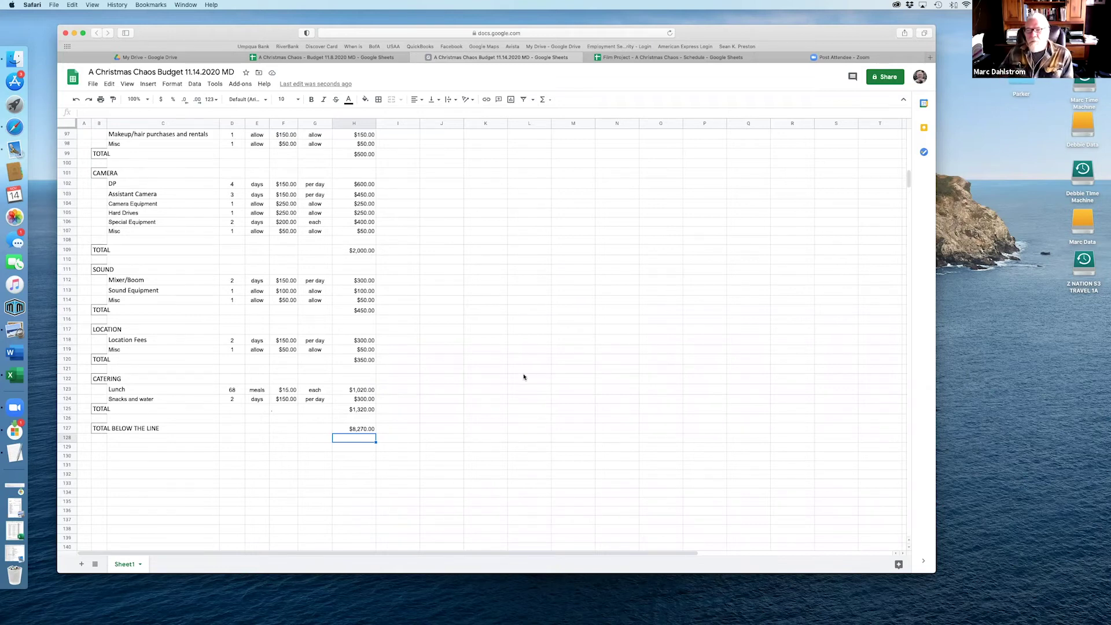
pyautogui.scroll(15, 508, 390)
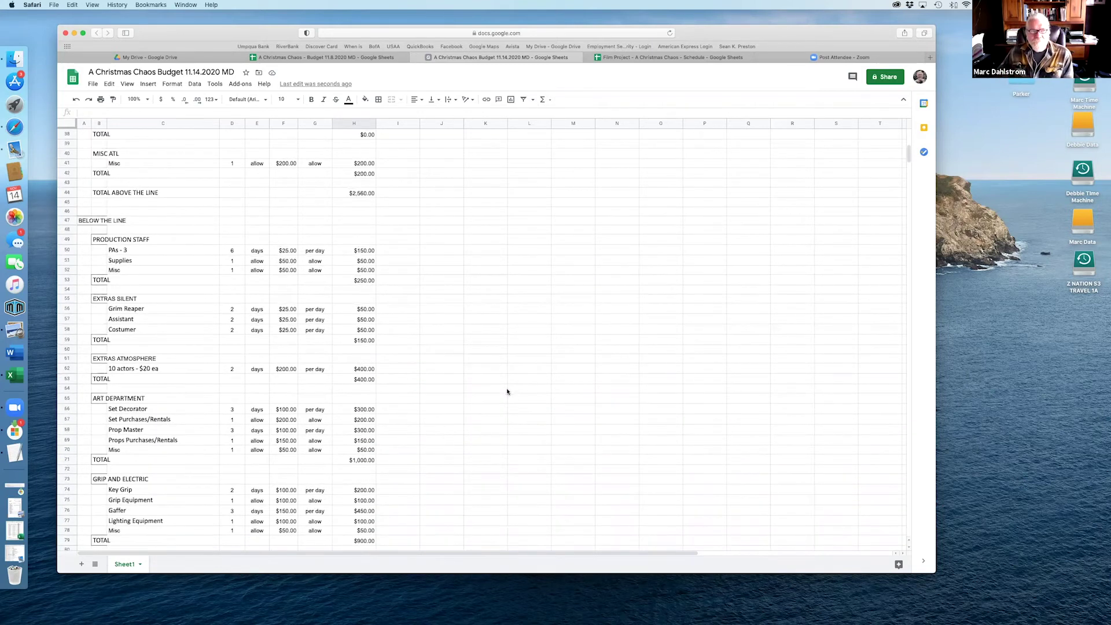
pyautogui.scroll(4, 507, 392)
pyautogui.scroll(5, 507, 392)
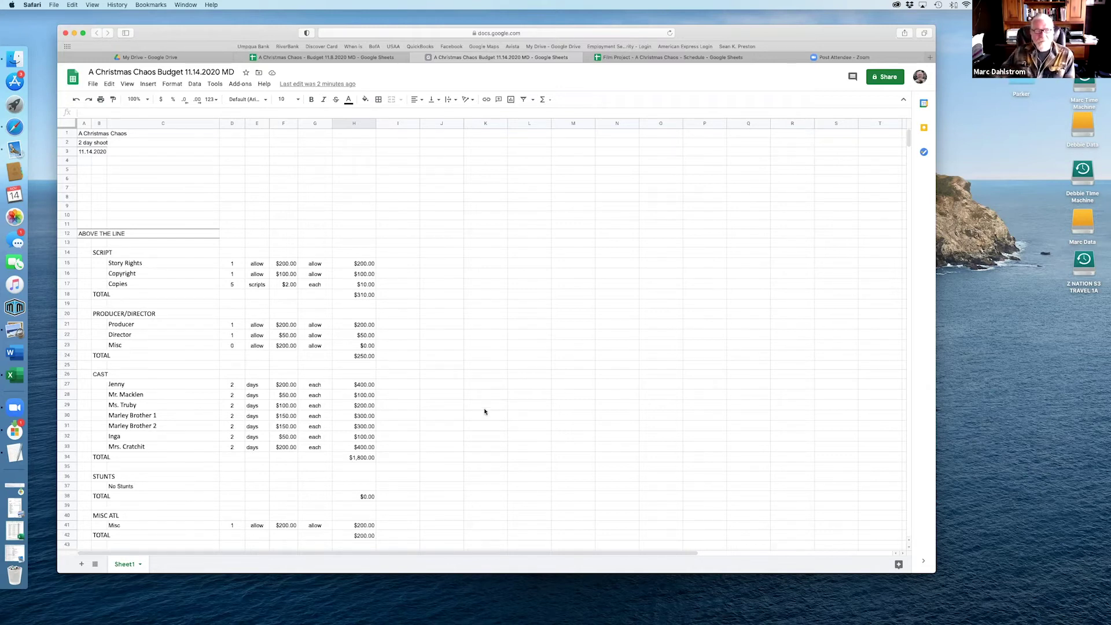
pyautogui.scroll(-10, 513, 448)
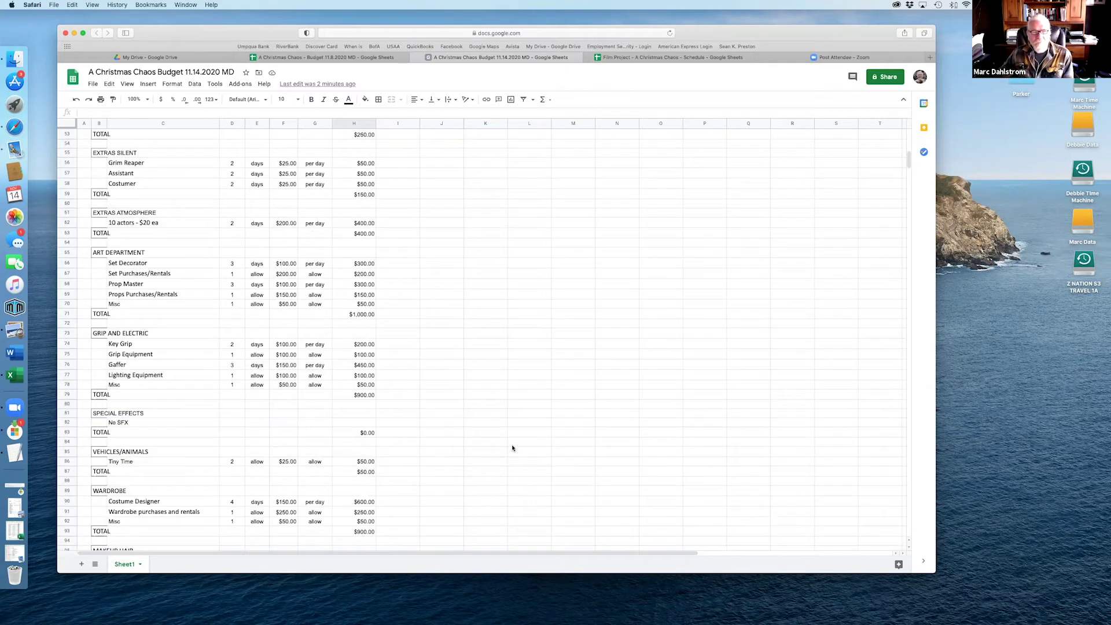
pyautogui.scroll(-4, 513, 448)
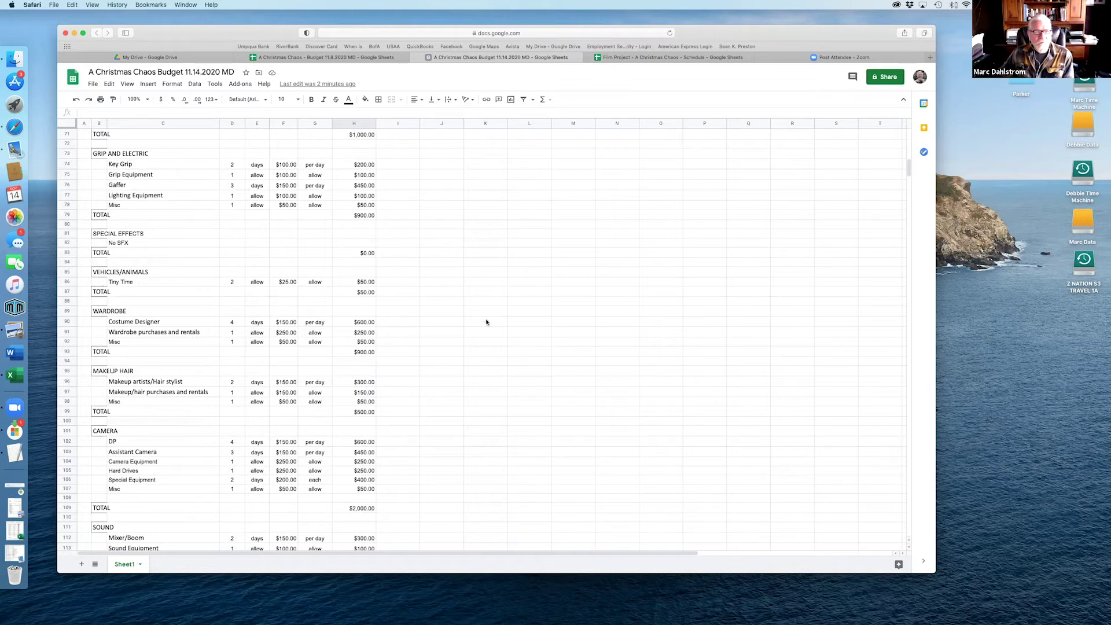
pyautogui.scroll(15, 484, 329)
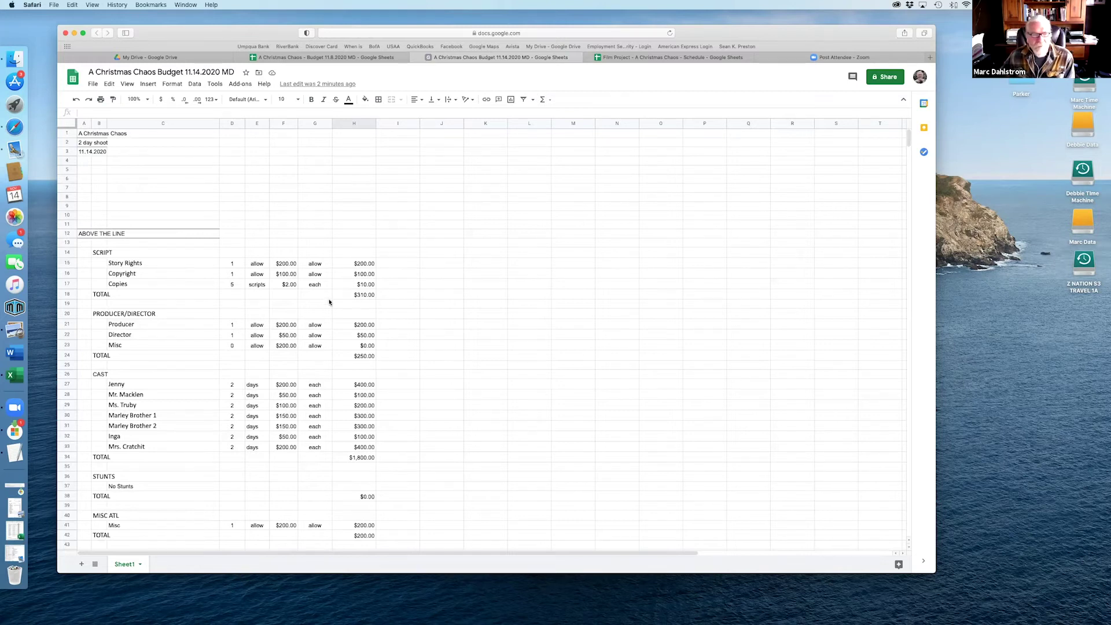
pyautogui.scroll(-5, 329, 302)
pyautogui.scroll(-20, 329, 302)
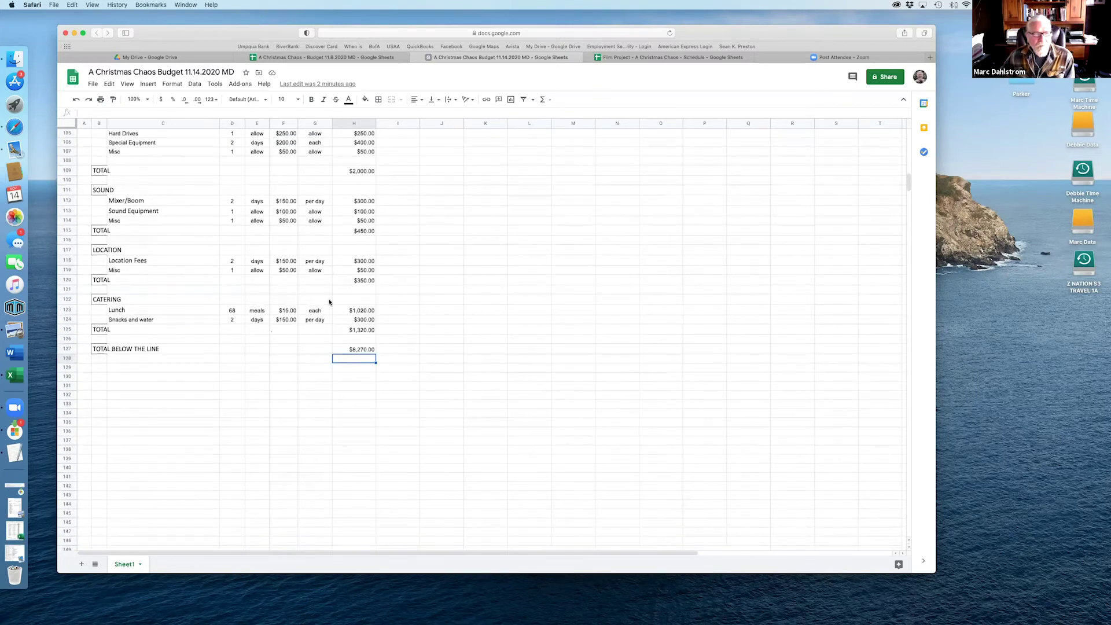
# Step: Copy the POST PRODUCTION block, rows 130 to 144, from the 11.8.2020 budget into the 11.14.2020 budget starting at row 130
pyautogui.click(287, 61)
pyautogui.scroll(-5, 452, 344)
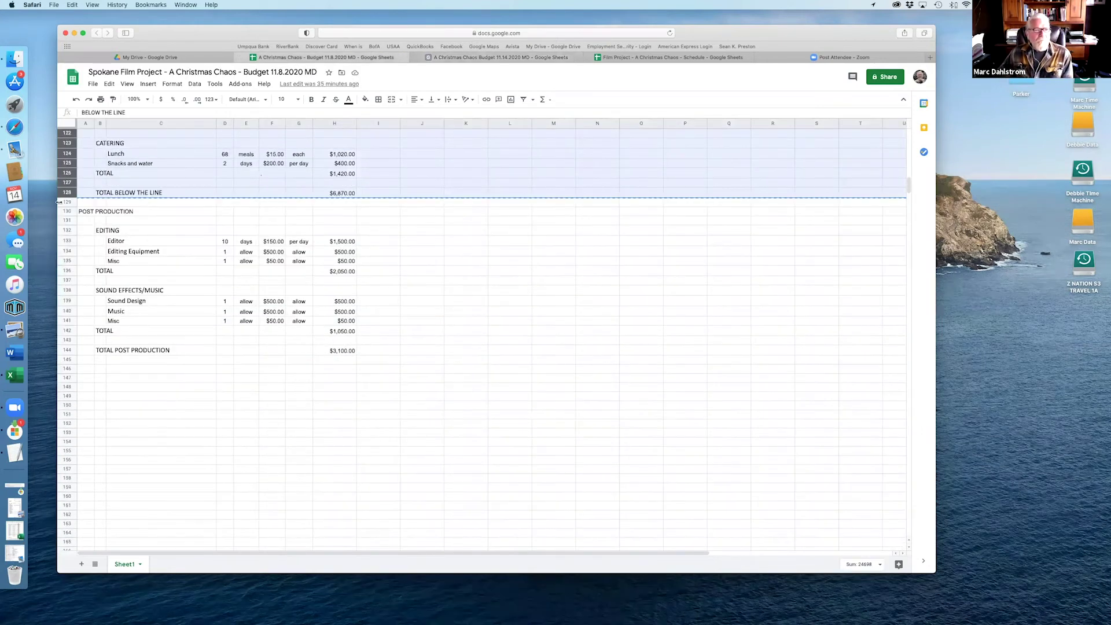
pyautogui.moveTo(65, 214); pyautogui.dragTo(65, 350)
pyautogui.press('super+c')
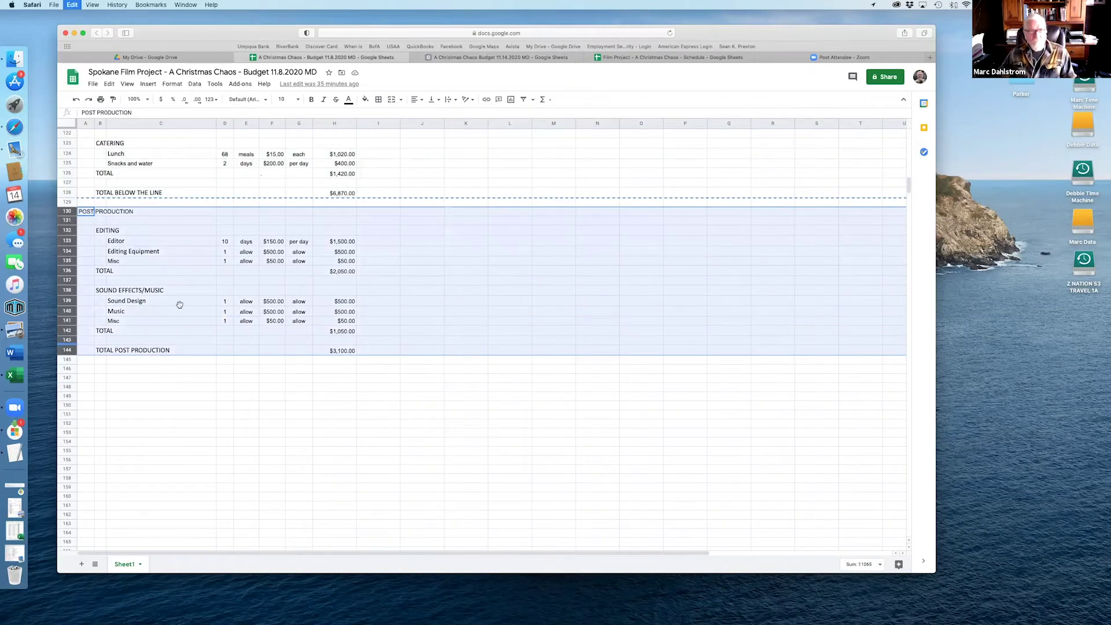
pyautogui.click(498, 58)
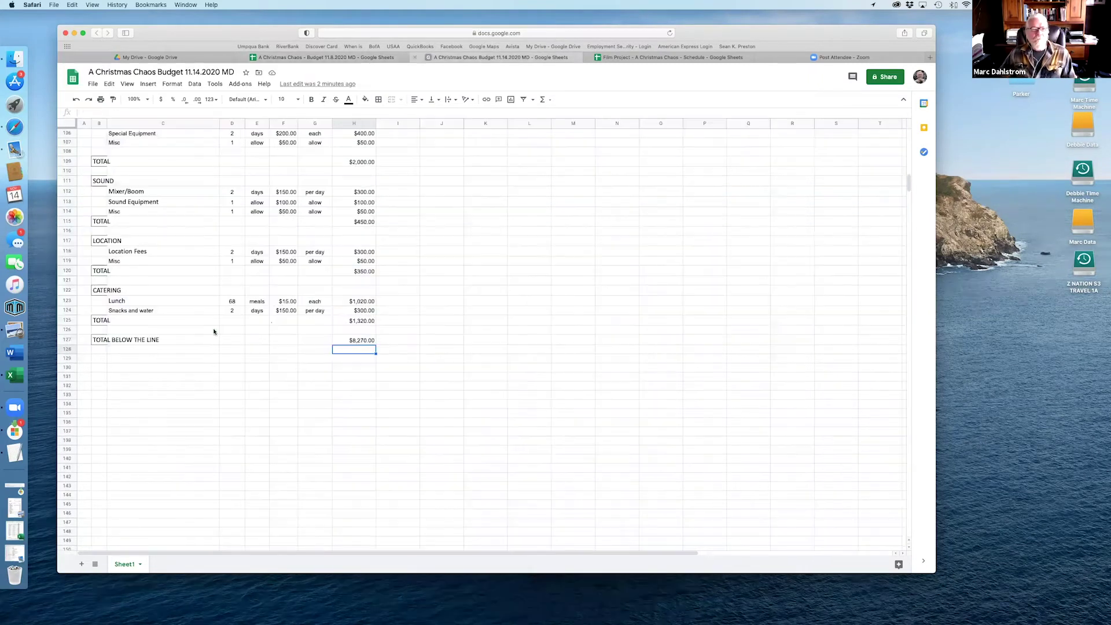
pyautogui.click(68, 368)
pyautogui.press('super+v')
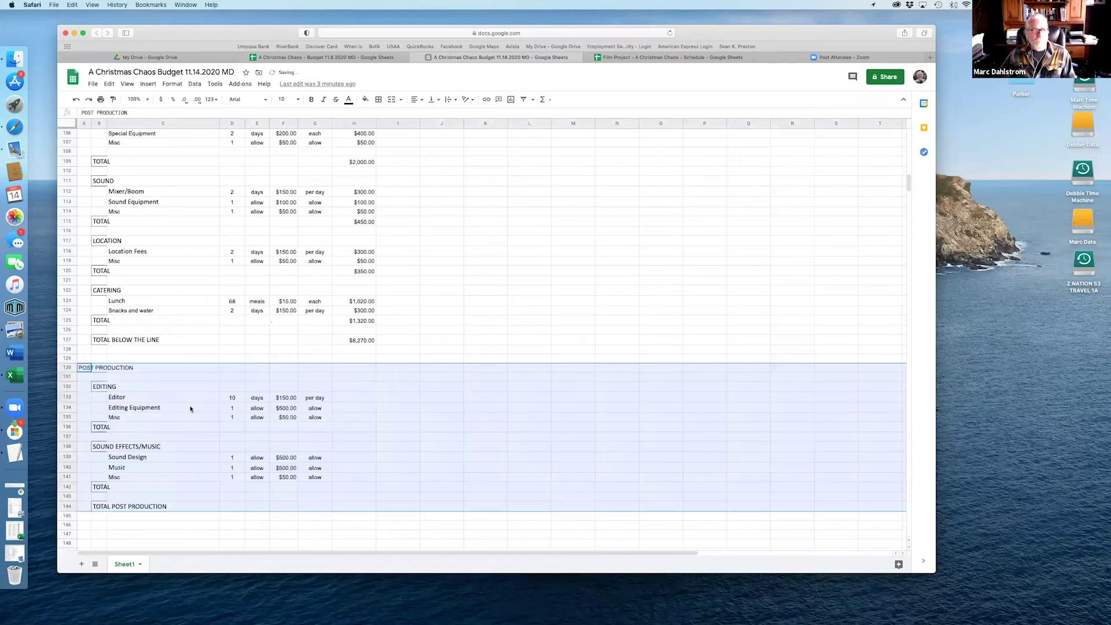
pyautogui.click(168, 387)
pyautogui.scroll(-5, 172, 386)
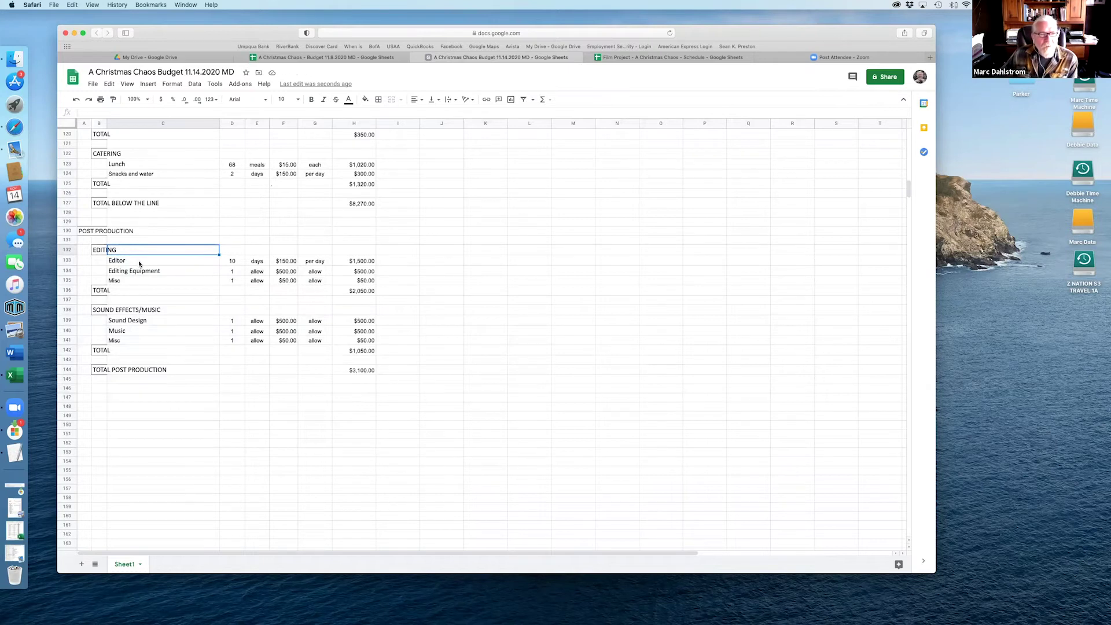
# Step: Set the Editor quantity in the EDITING section of POST PRODUCTION to 8 days
pyautogui.click(185, 265)
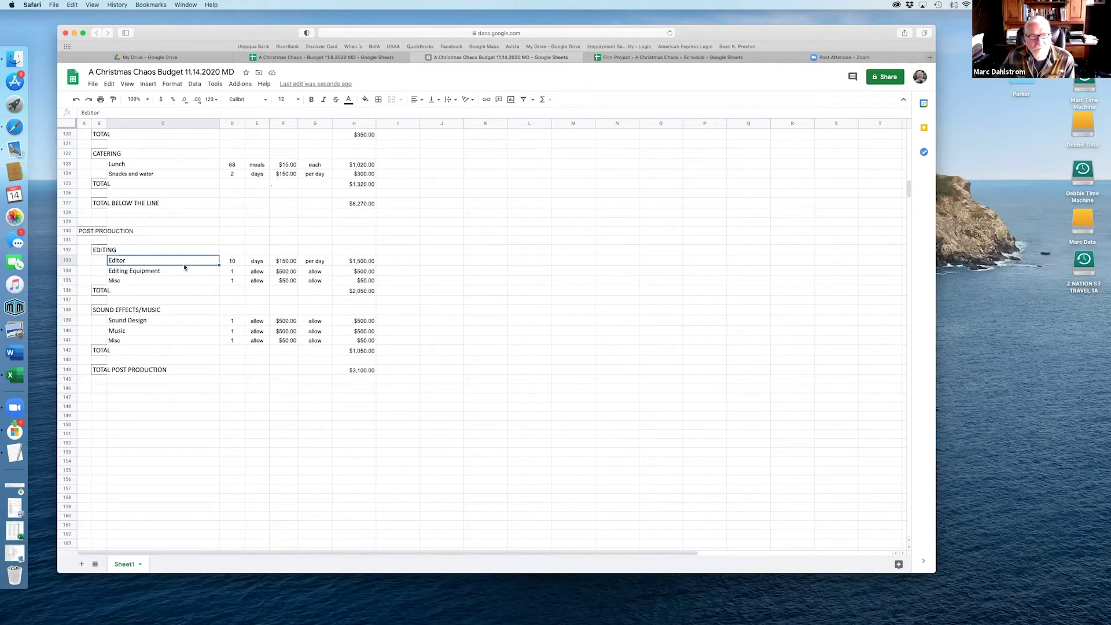
pyautogui.press('Down')
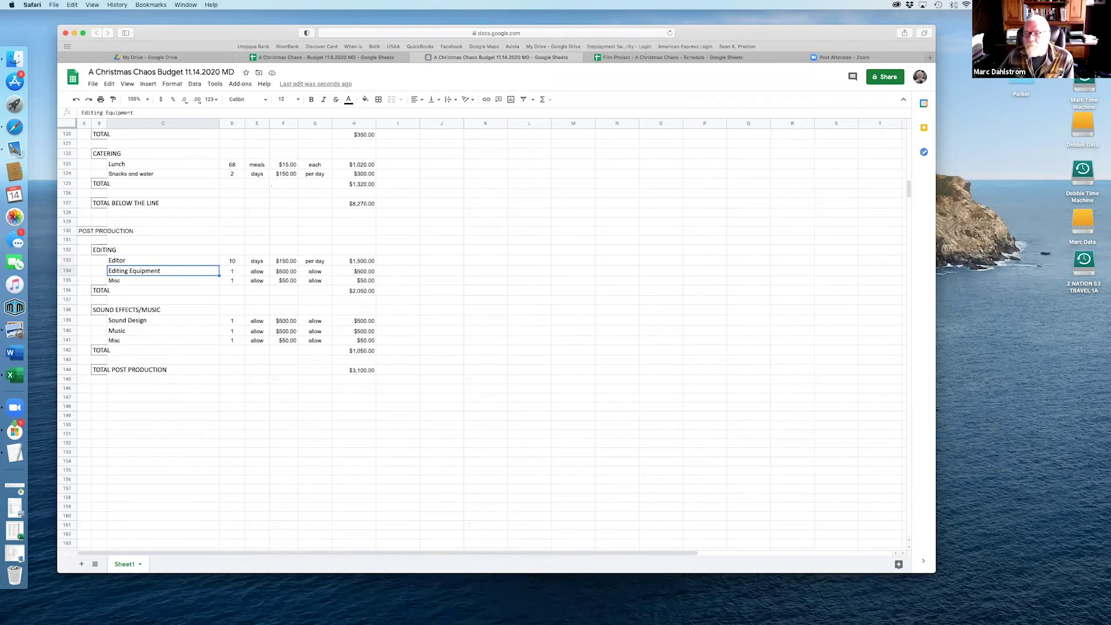
pyautogui.press('Up')
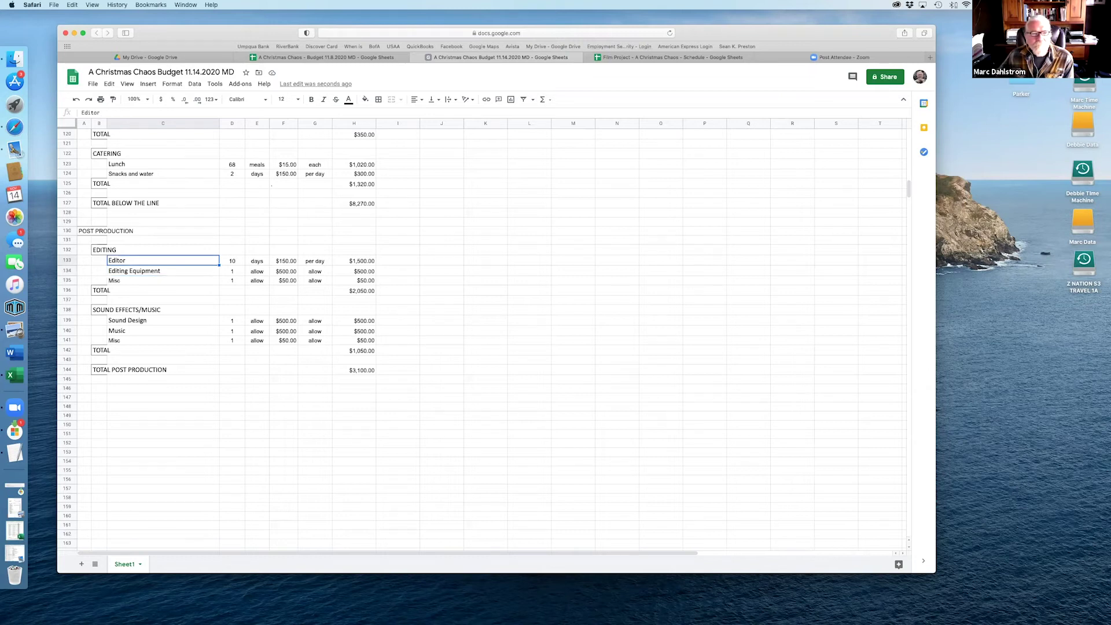
pyautogui.click(232, 261)
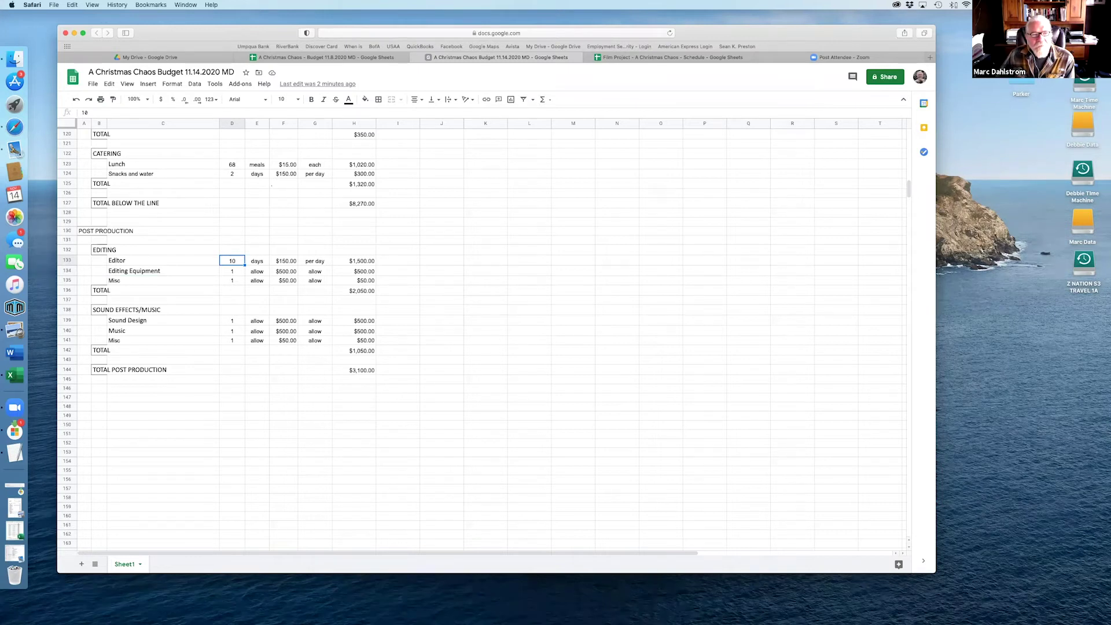
pyautogui.write('8')
pyautogui.press('Return')
pyautogui.press('Up')
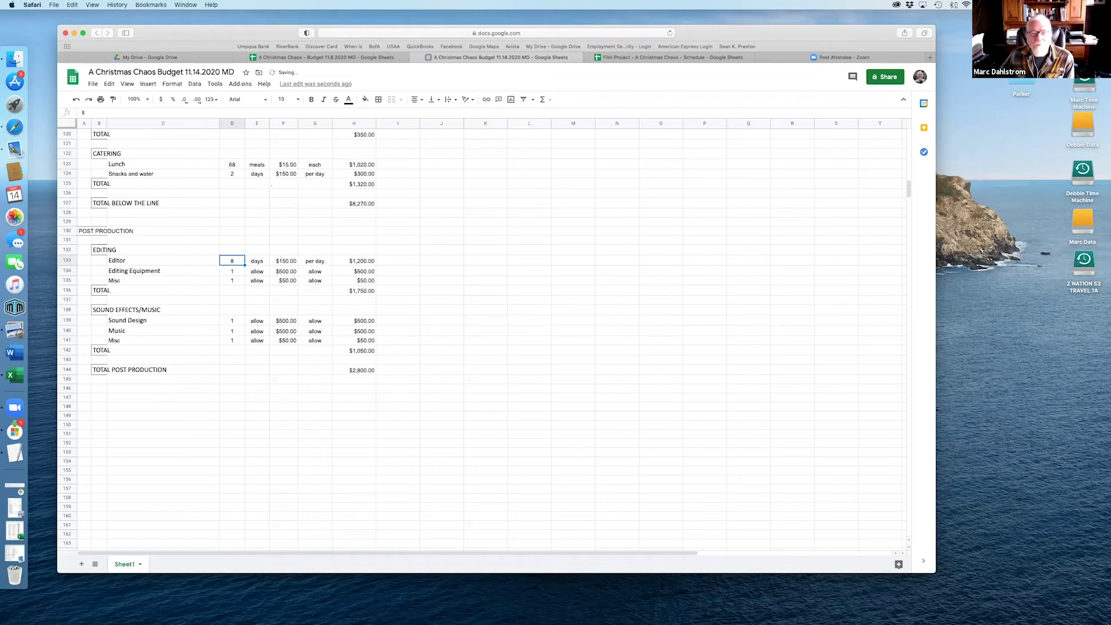
# Step: Review the Editing Equipment line's quantity, unit and rate in the EDITING section
pyautogui.click(232, 271)
pyautogui.click(257, 271)
pyautogui.click(283, 271)
pyautogui.click(315, 271)
pyautogui.click(257, 271)
pyautogui.click(233, 271)
pyautogui.click(257, 271)
pyautogui.click(315, 271)
pyautogui.press('Left')
pyautogui.press('Left')
pyautogui.press('Left')
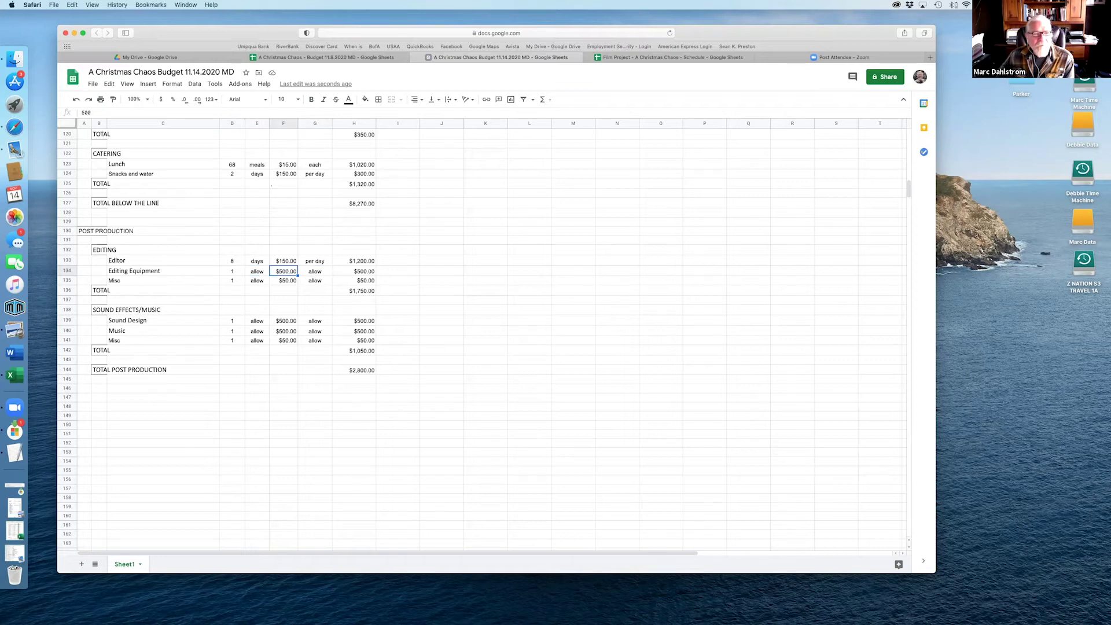
# Step: Check the quantity, units and rate on the Misc line of the EDITING section, ending back at the Editor row
pyautogui.click(233, 280)
pyautogui.click(99, 280)
pyautogui.click(232, 280)
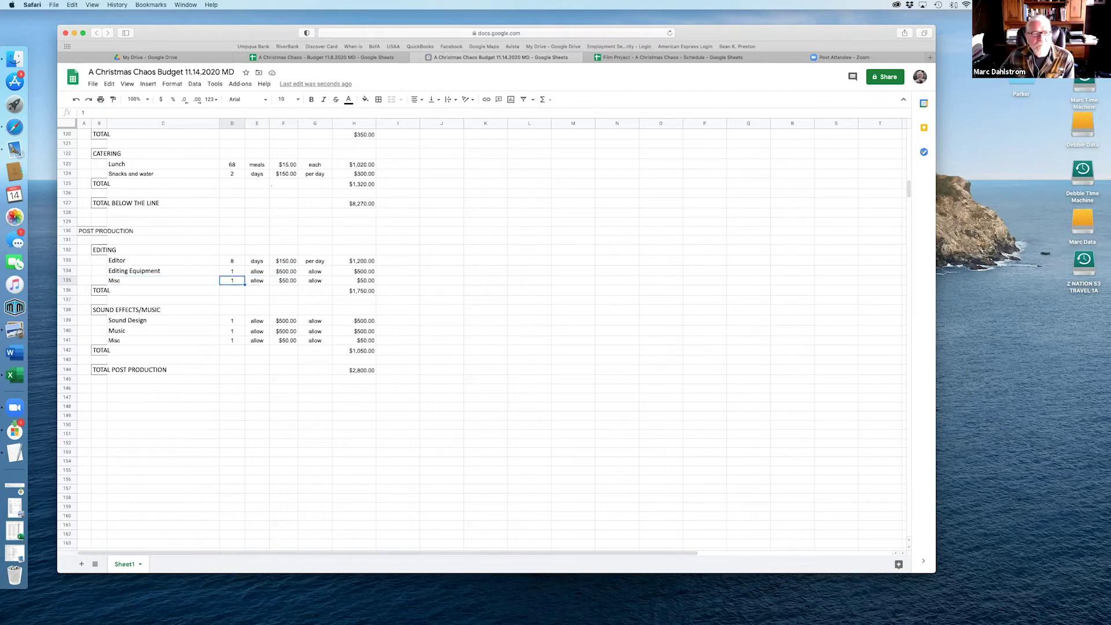
pyautogui.press('Right')
pyautogui.press('Right')
pyautogui.press('Left')
pyautogui.press('Left')
pyautogui.press('Right')
pyautogui.press('Right')
pyautogui.press('Right')
pyautogui.press('Left')
pyautogui.press('Left')
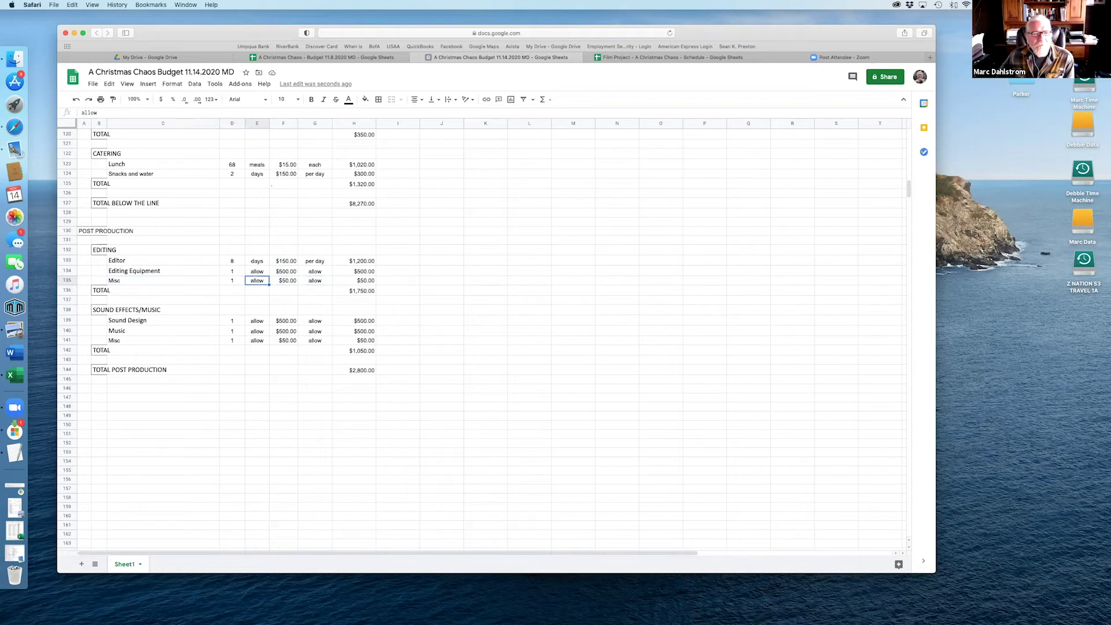
pyautogui.press('Left')
pyautogui.press('Left')
pyautogui.press('Left')
pyautogui.press('Up')
pyautogui.press('Up')
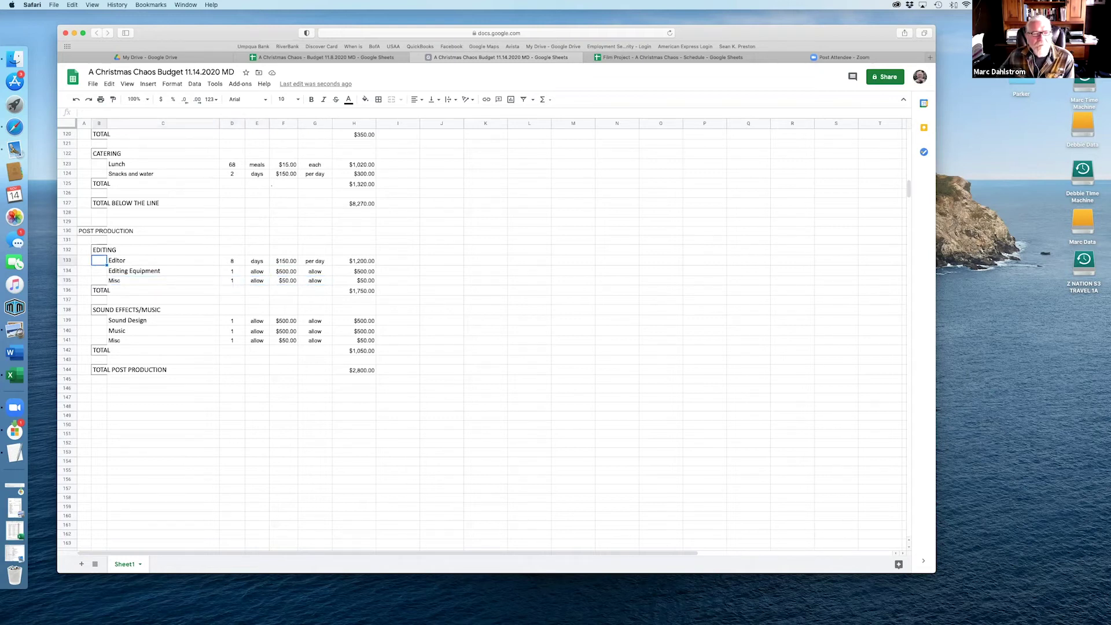
# Step: Go through the Editing and Sound Effects/Music line items in the Post Production section
pyautogui.press('Down')
pyautogui.press('Down')
pyautogui.press('Up')
pyautogui.press('Up')
pyautogui.press('Down')
pyautogui.press('Down')
pyautogui.press('Up')
pyautogui.press('Right')
pyautogui.press('Down')
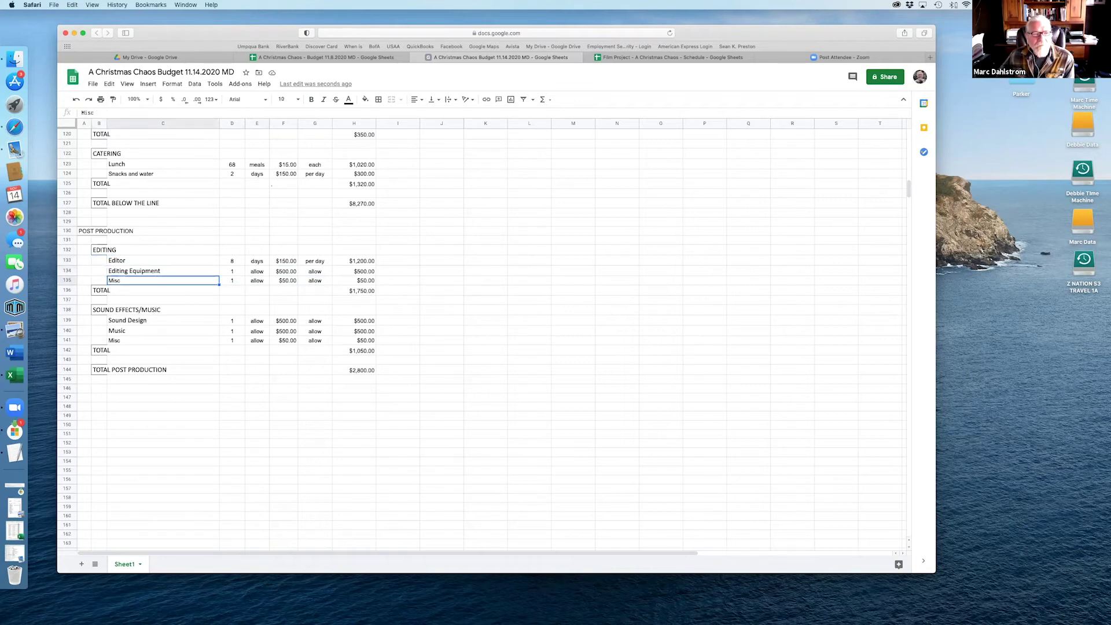
pyautogui.press('Down')
pyautogui.press('Down')
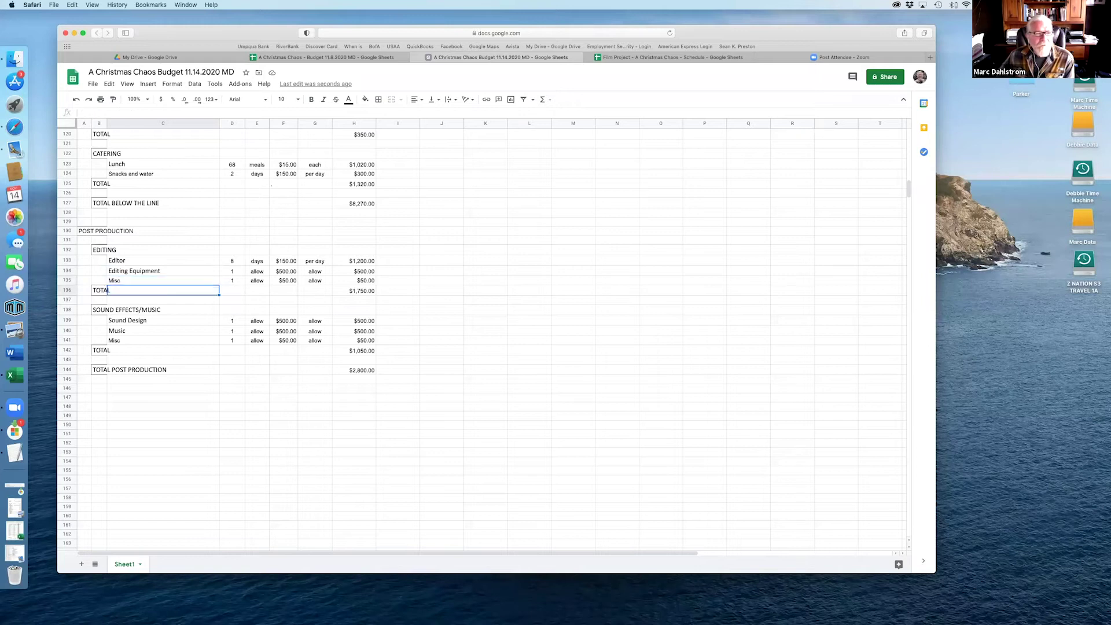
pyautogui.press('Down')
pyautogui.press('Down')
pyautogui.press('Down')
pyautogui.press('Up')
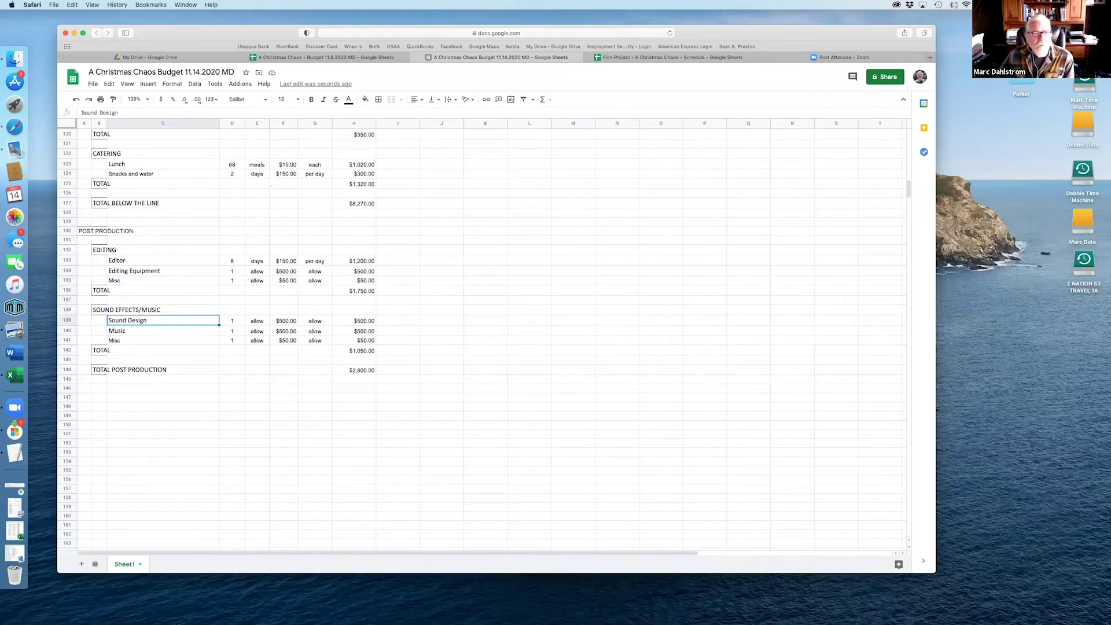
pyautogui.click(232, 320)
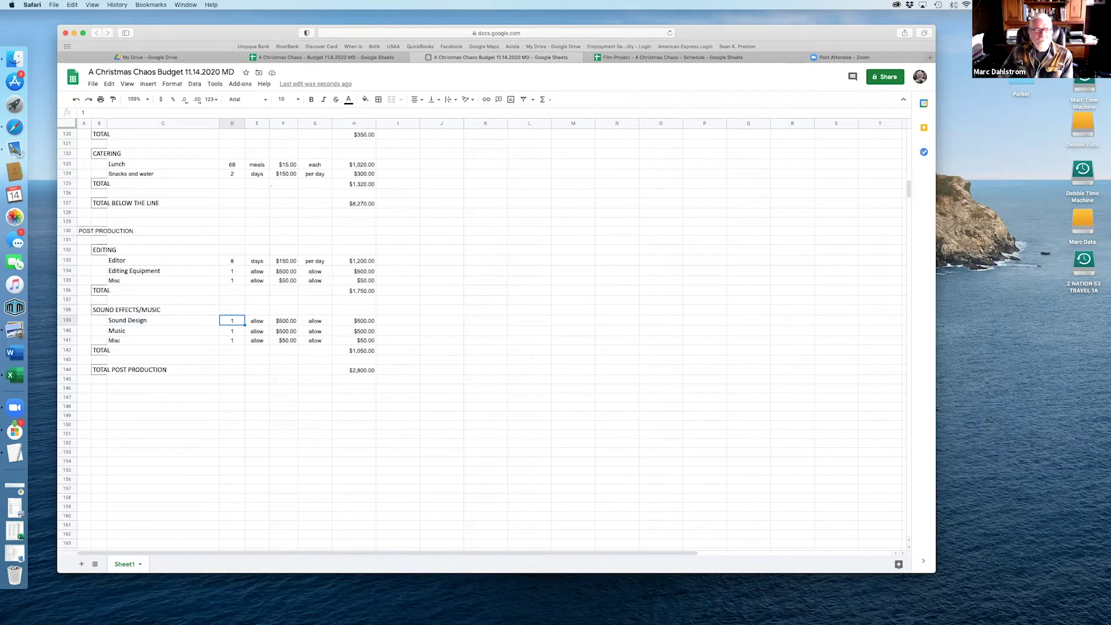
# Step: Inspect the Total Post Production formula in cell H144 and which subtotals it references
pyautogui.press('Down')
pyautogui.press('Down')
pyautogui.press('Down')
pyautogui.press('Down')
pyautogui.press('Down')
pyautogui.press('Right')
pyautogui.press('Right')
pyautogui.press('Right')
pyautogui.press('Right')
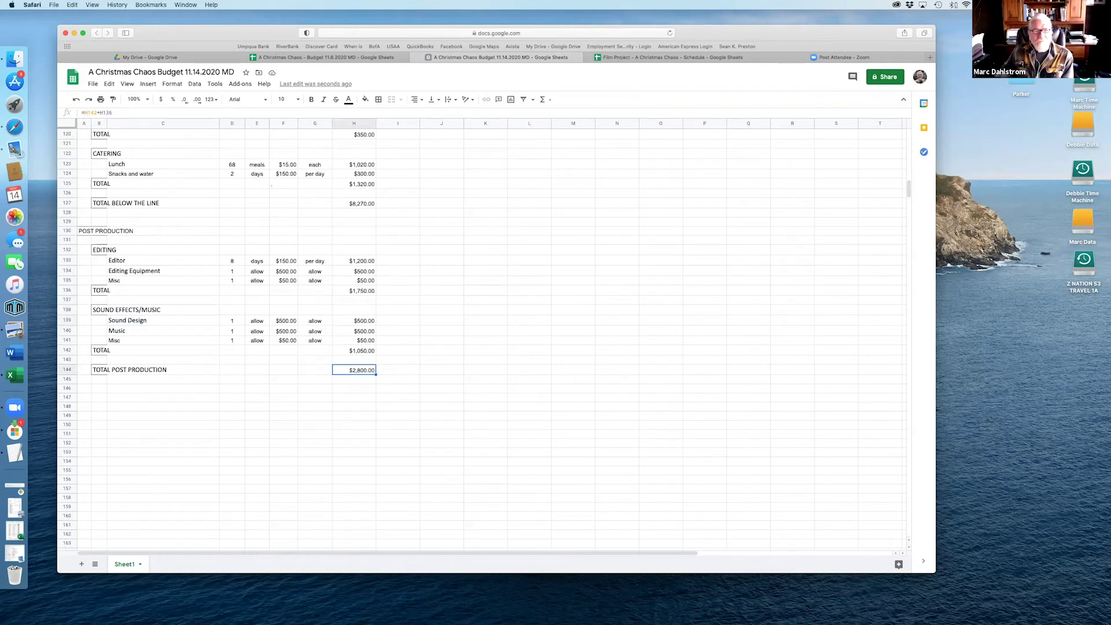
pyautogui.click(122, 110)
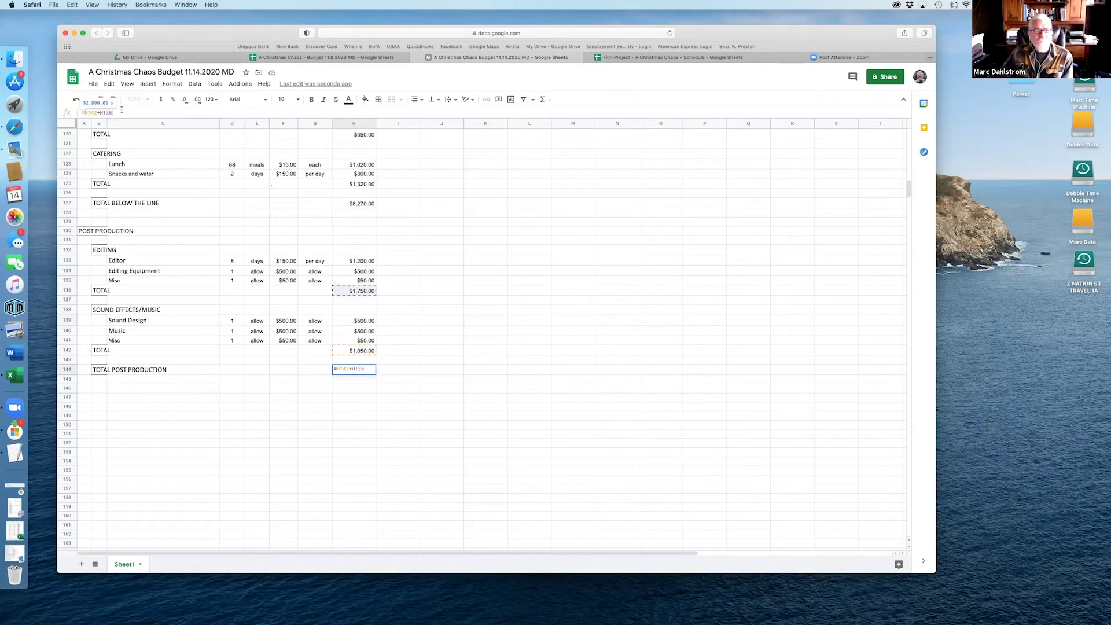
pyautogui.press('Return')
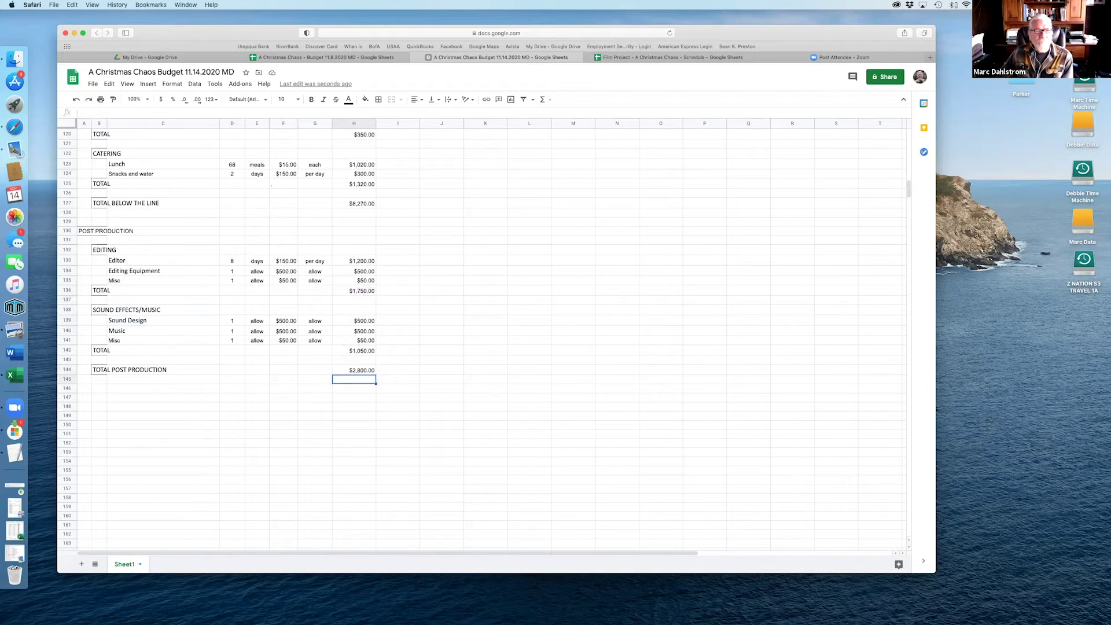
# Step: Review the budget sections from Post Production up to Above the Line and back down
pyautogui.scroll(4, 302, 338)
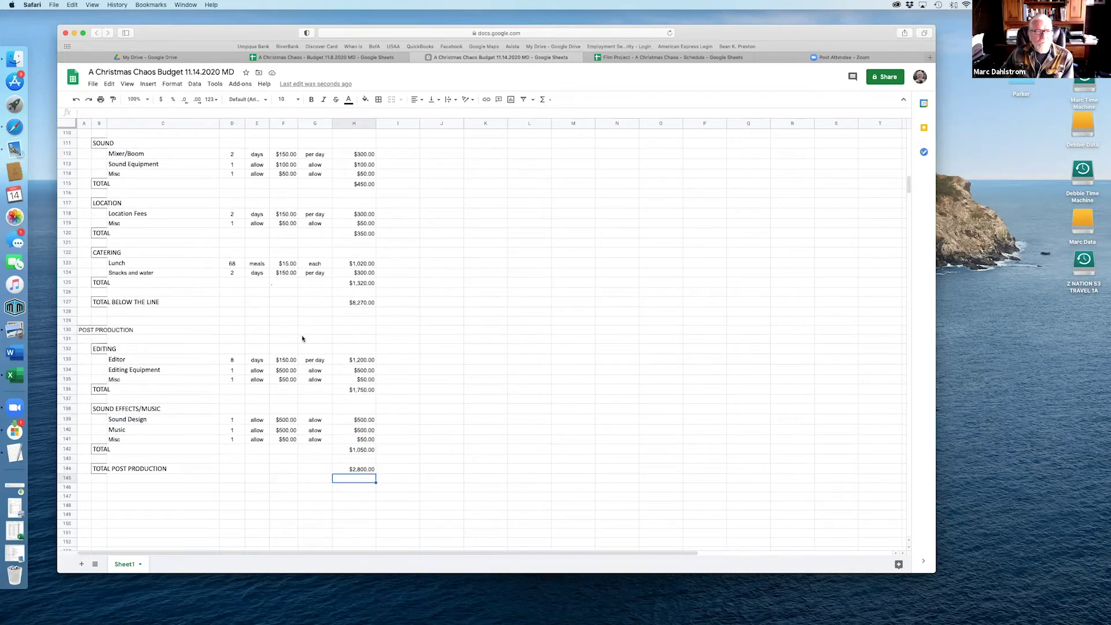
pyautogui.scroll(5, 302, 338)
pyautogui.scroll(20, 302, 339)
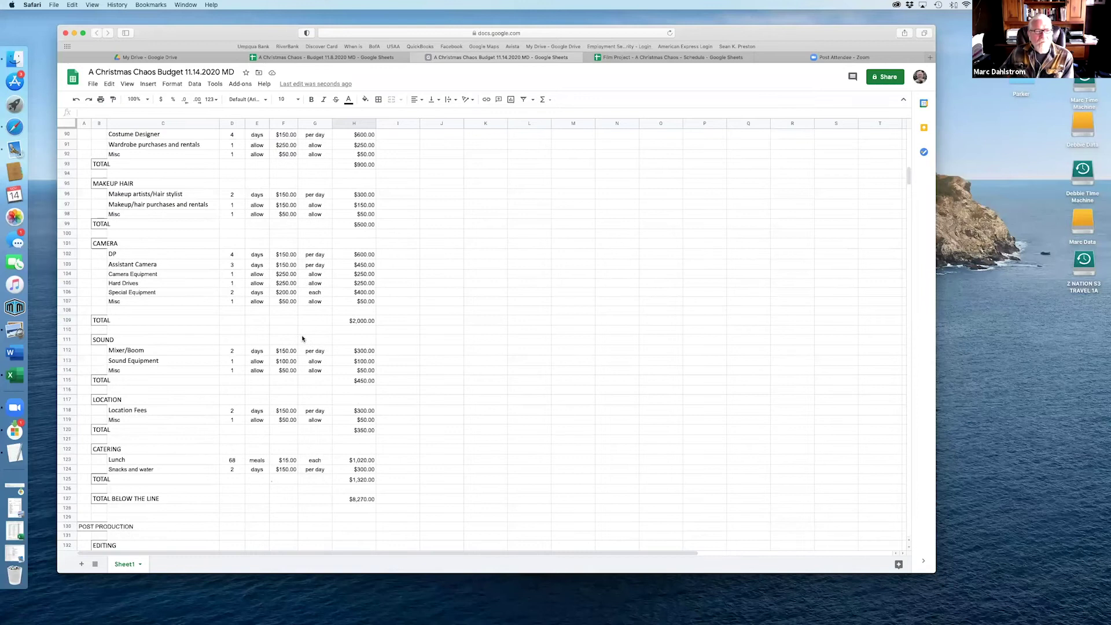
pyautogui.scroll(10, 302, 339)
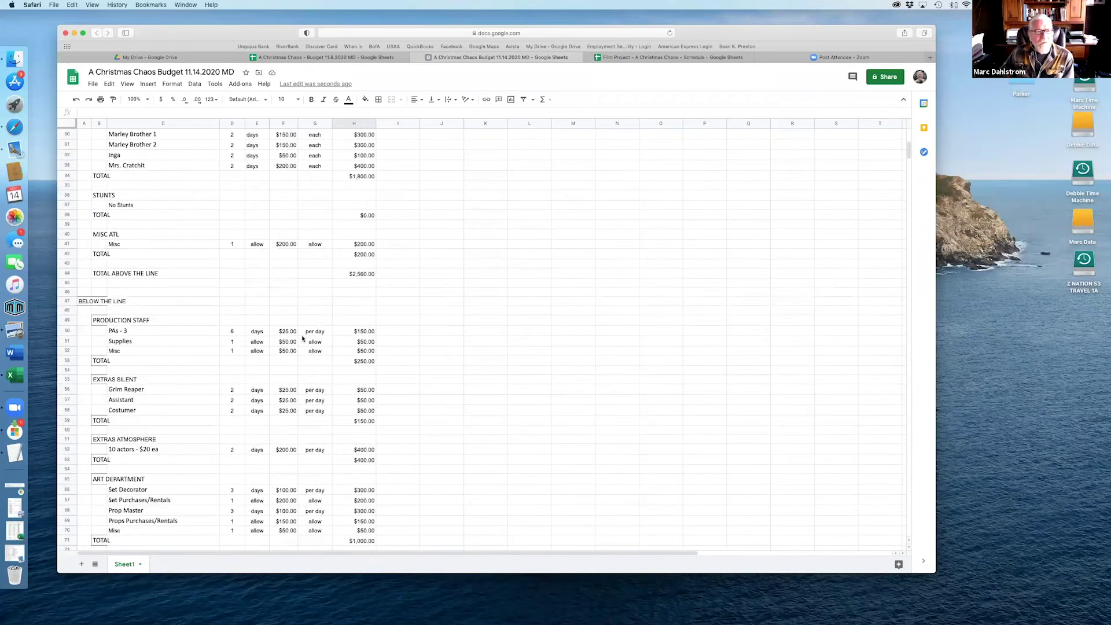
pyautogui.scroll(-20, 303, 338)
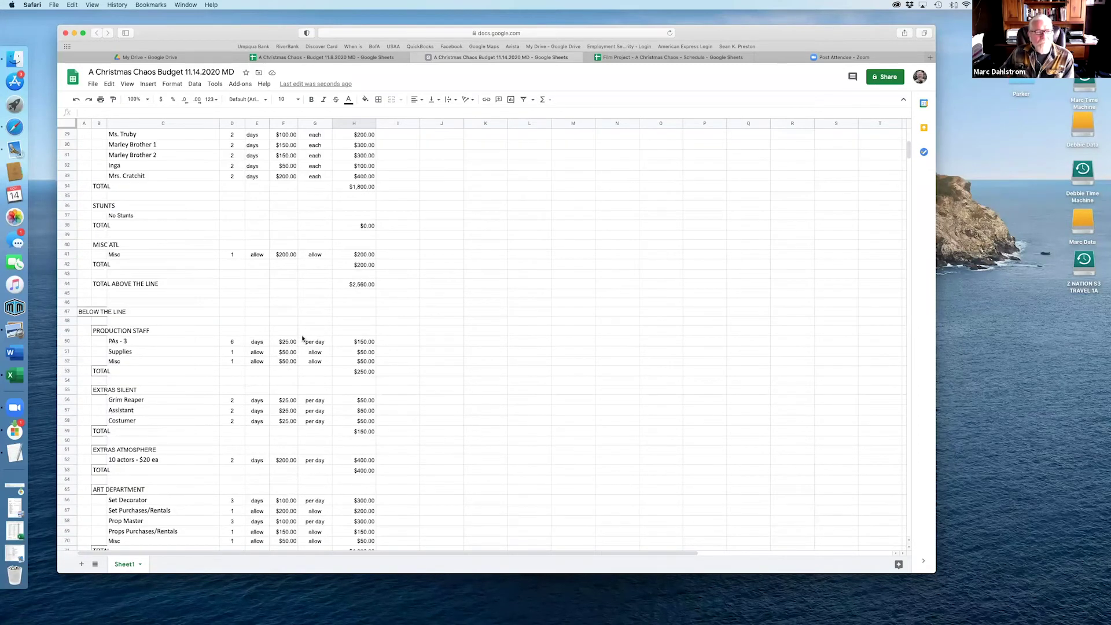
pyautogui.scroll(-7, 302, 338)
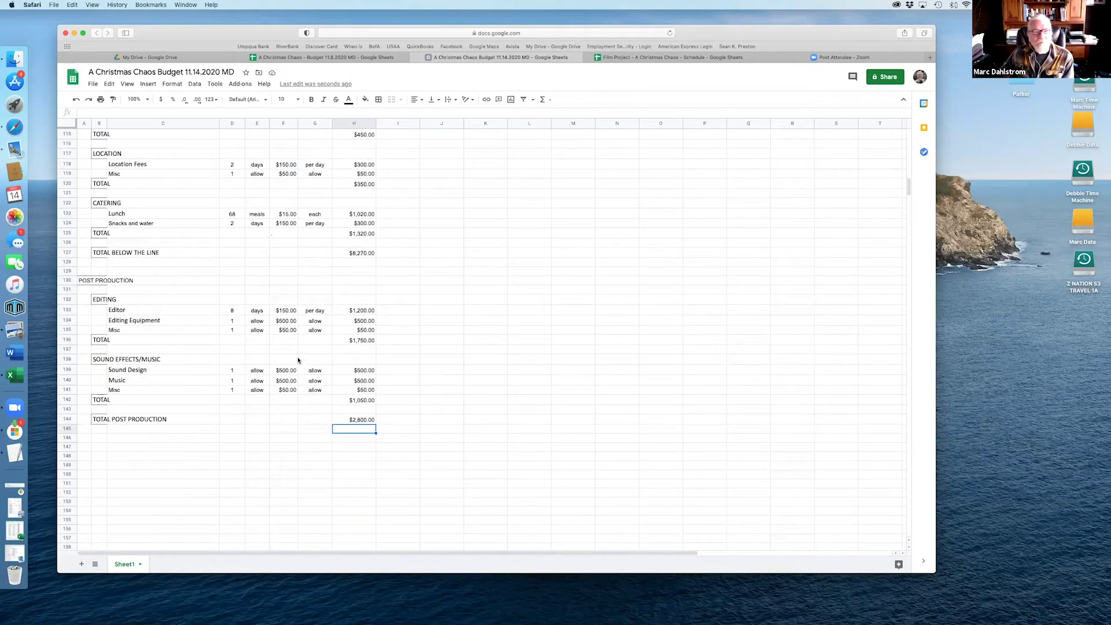
# Step: Insert nine blank rows below row 5 to make room above the Above the Line section
pyautogui.scroll(20, 298, 360)
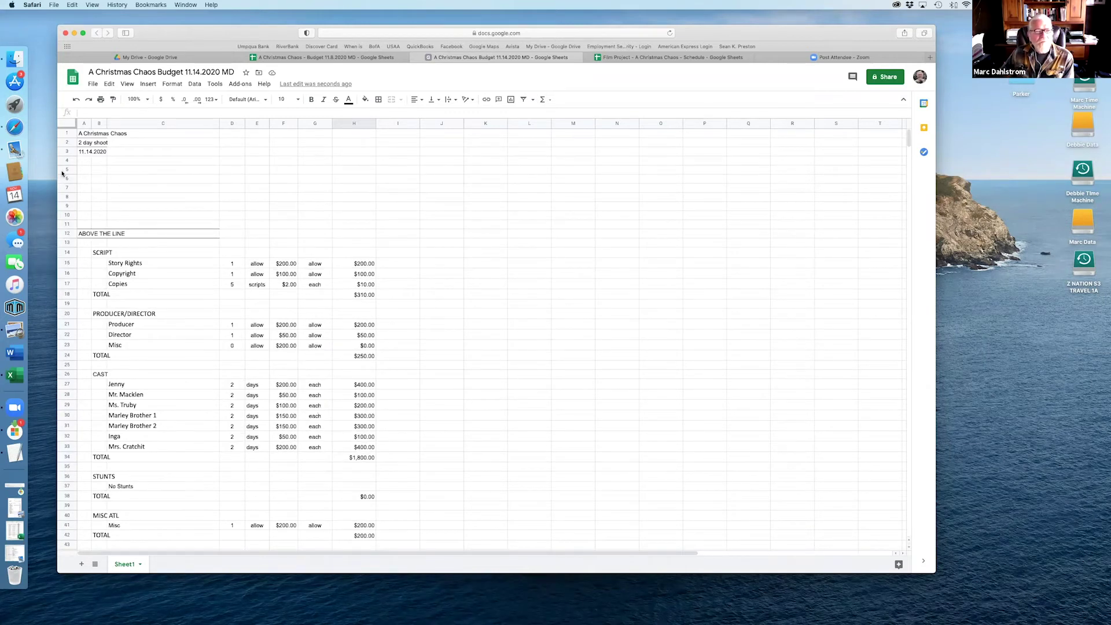
pyautogui.click(64, 170)
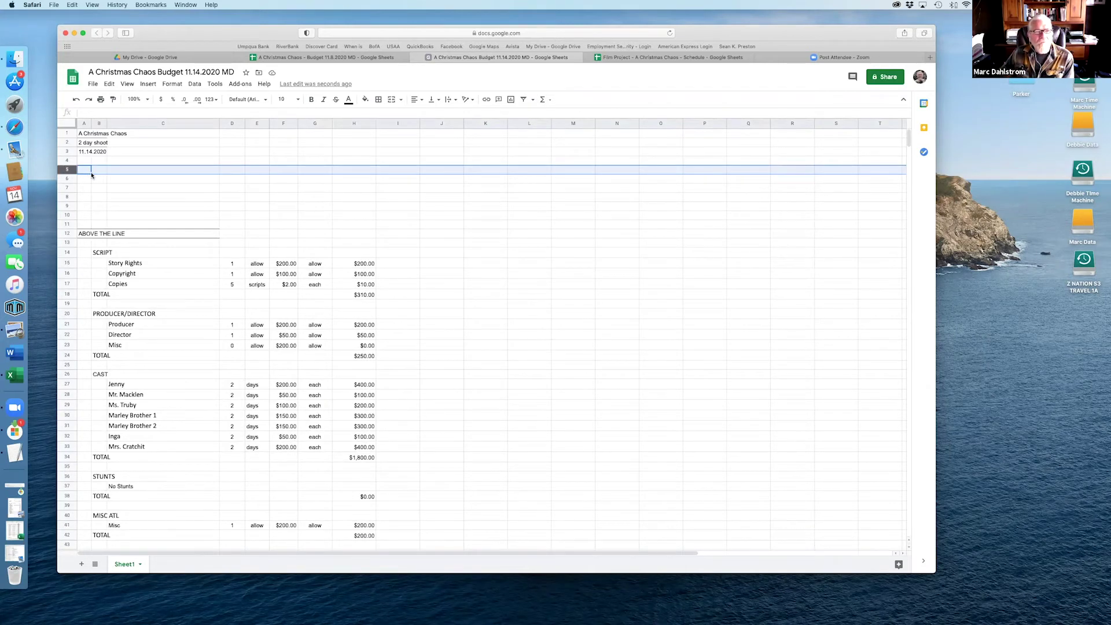
pyautogui.click(109, 84)
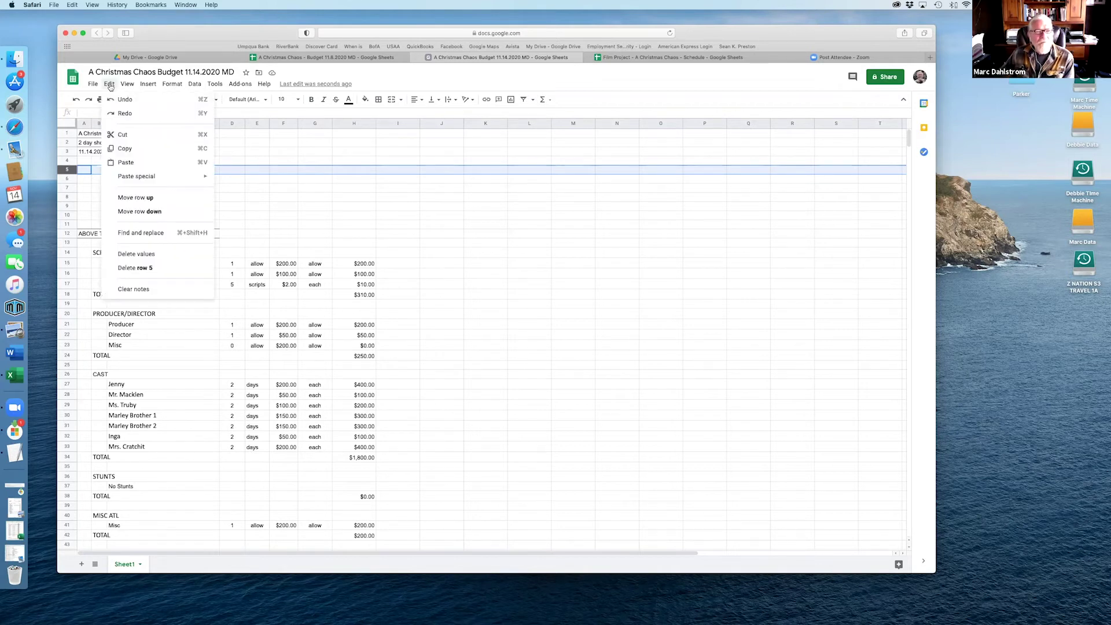
pyautogui.moveTo(140, 84)
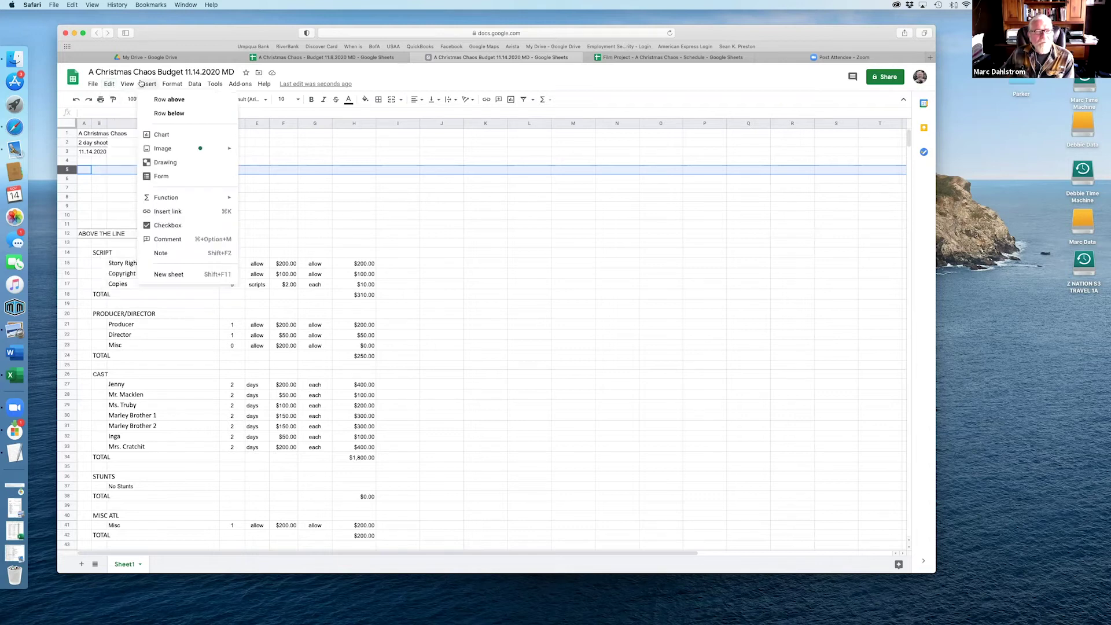
pyautogui.click(176, 113)
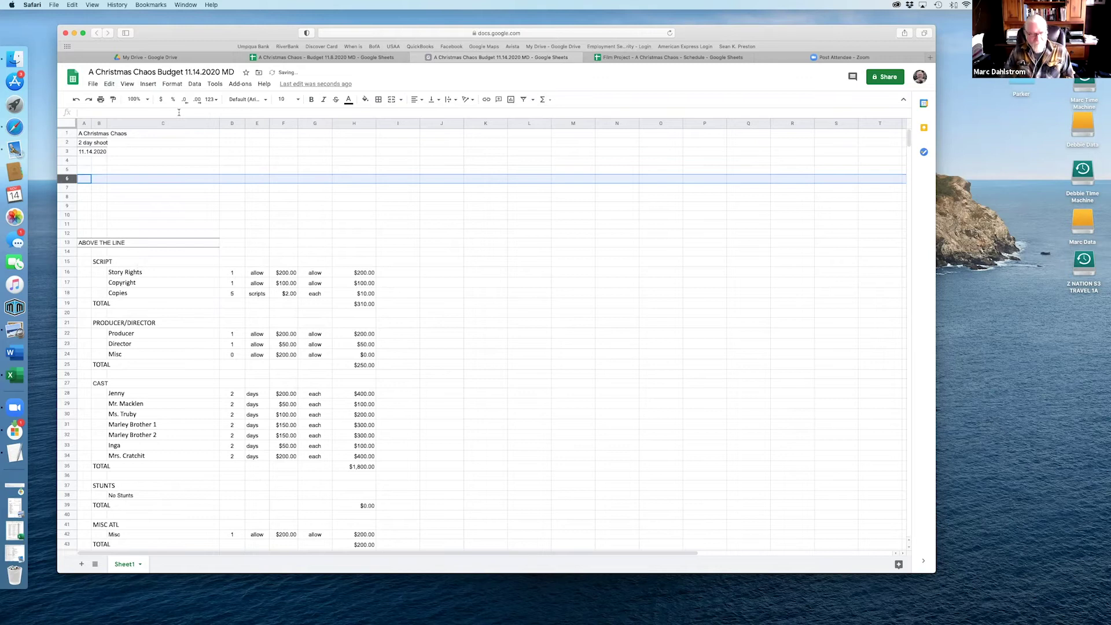
pyautogui.press('super+y')
pyautogui.press('super+y')
pyautogui.press('super+y')
pyautogui.press('super+y')
pyautogui.press('super+y')
pyautogui.press('super+y')
pyautogui.press('super+y')
pyautogui.press('super+y')
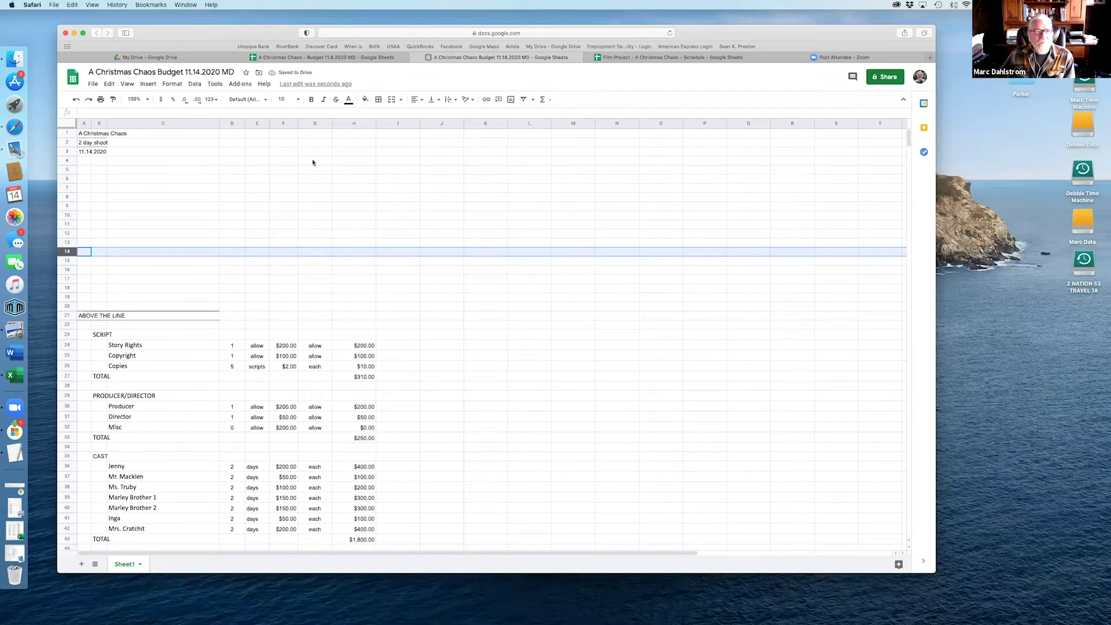
# Step: Switch to the 11.8.2020 budget spreadsheet and copy its Top Sheet block, rows 4 to 9
pyautogui.click(312, 57)
pyautogui.scroll(20, 418, 247)
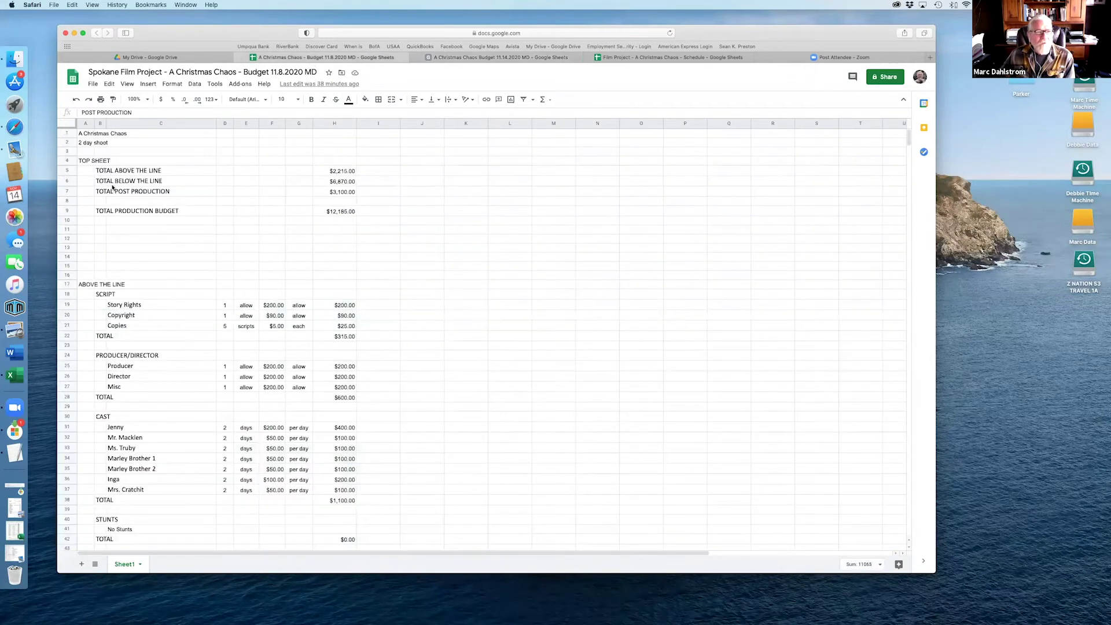
pyautogui.moveTo(66, 161); pyautogui.dragTo(67, 211)
pyautogui.press('super+c')
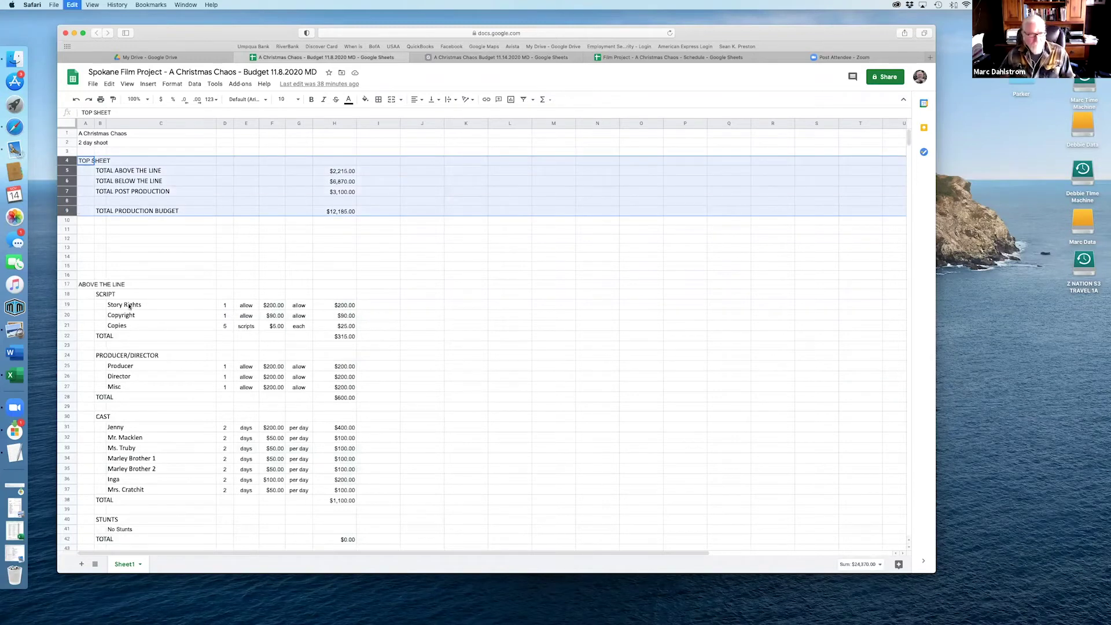
# Step: Paste the copied Top Sheet block at row 5 of the 11.14.2020 budget spreadsheet
pyautogui.click(459, 58)
pyautogui.click(67, 169)
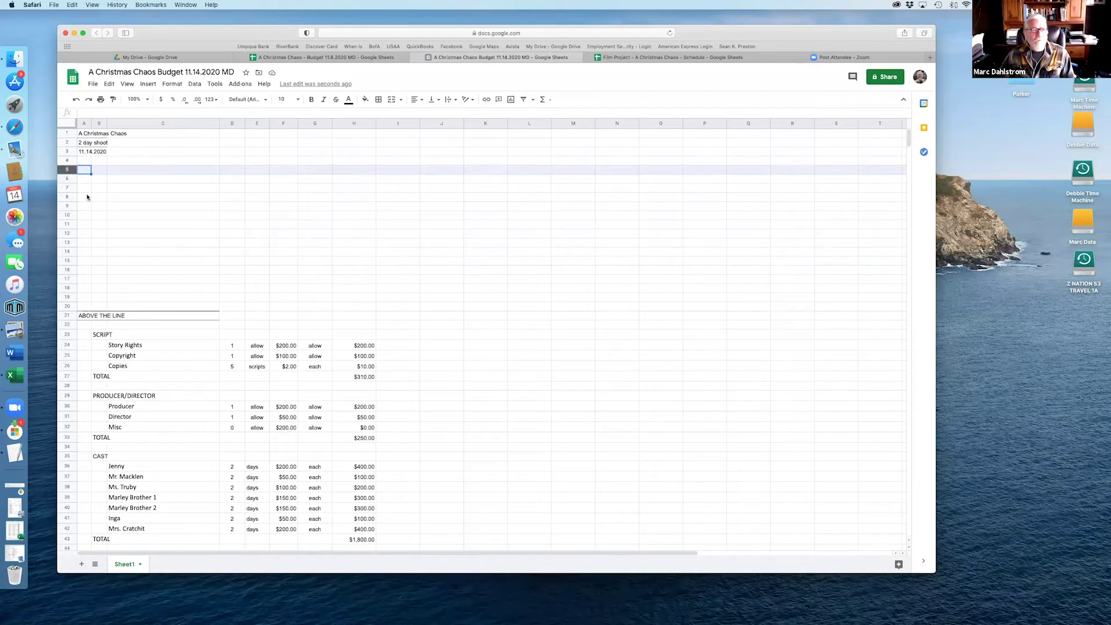
pyautogui.press('super+v')
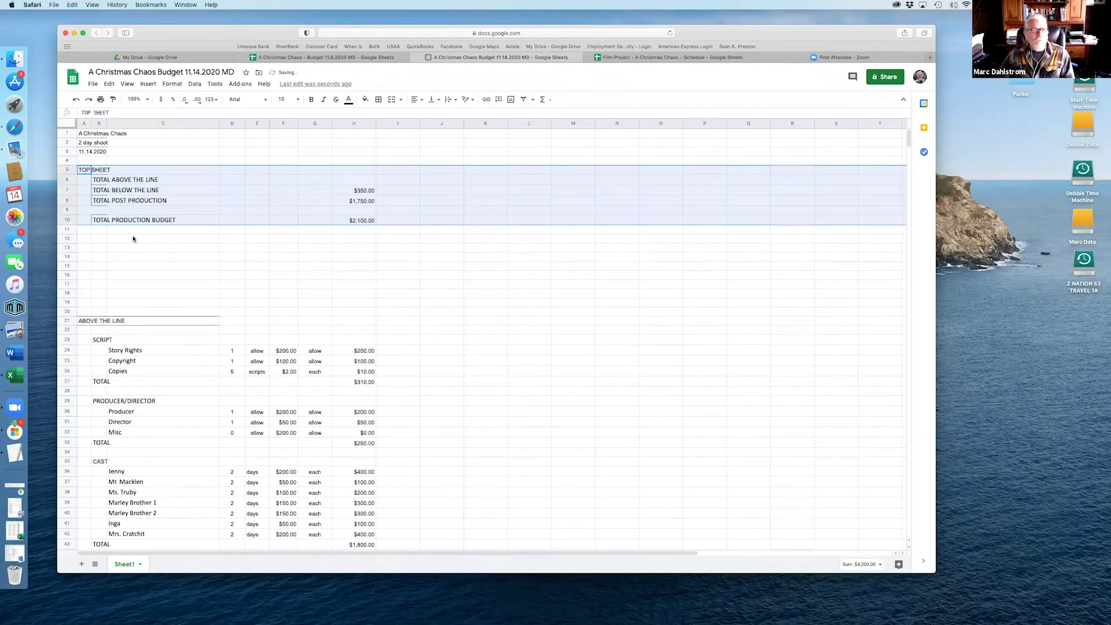
pyautogui.click(174, 202)
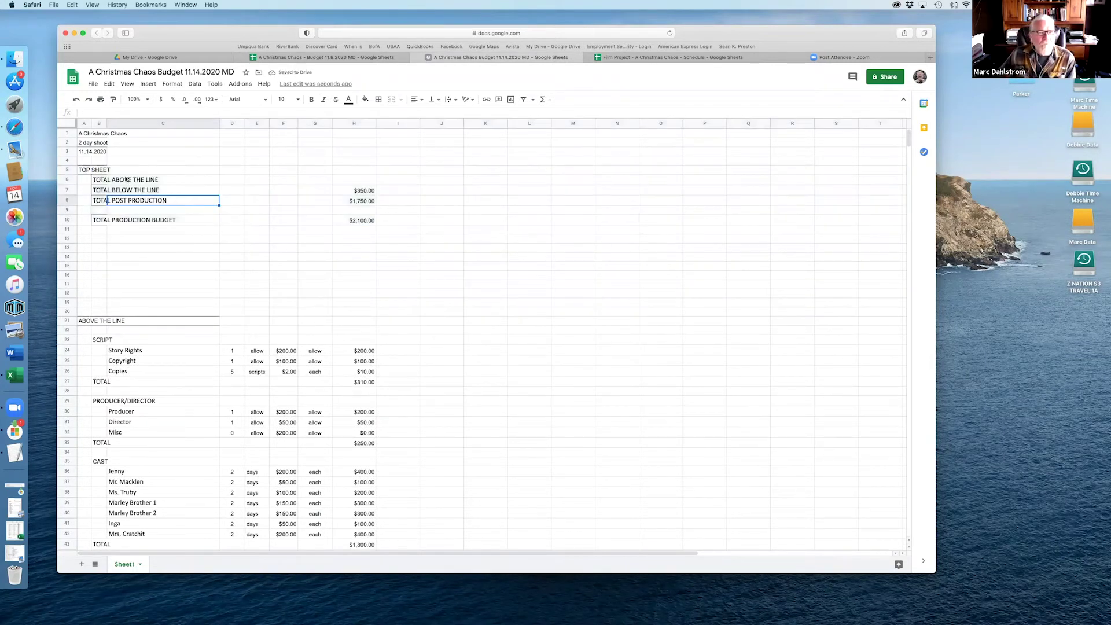
# Step: Link the top sheet's Total Above the Line amount in H6 to the section total with =H53
pyautogui.click(335, 180)
pyautogui.write('=')
pyautogui.scroll(-10, 422, 345)
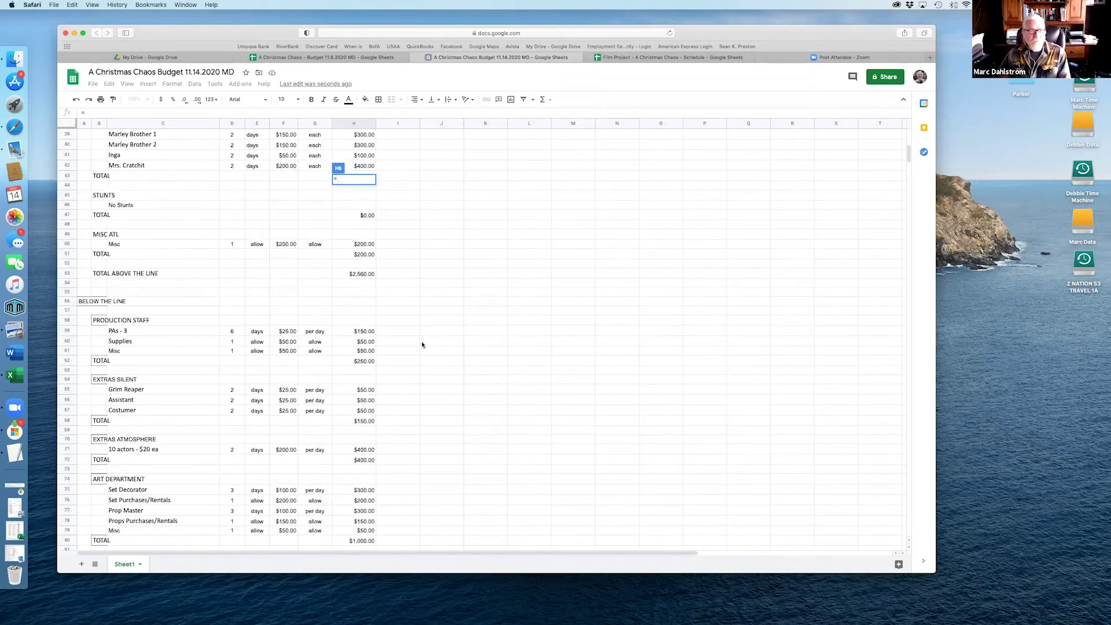
pyautogui.click(360, 276)
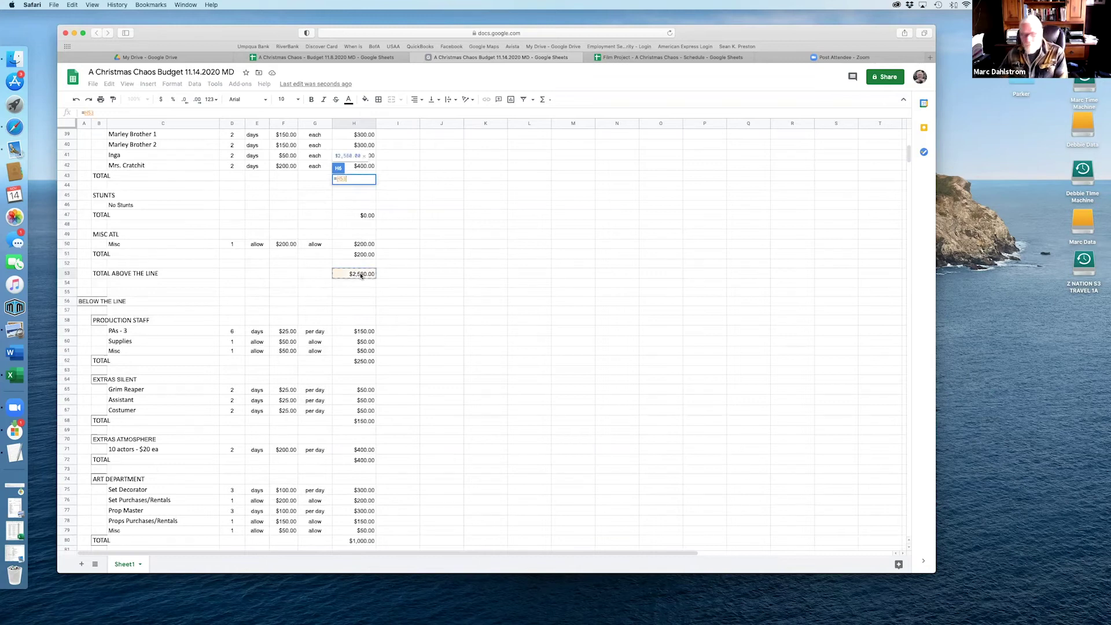
pyautogui.press('Return')
# Step: Link the top sheet's Total Below the Line amount in H7 to the section total with =H136
pyautogui.scroll(3, 521, 255)
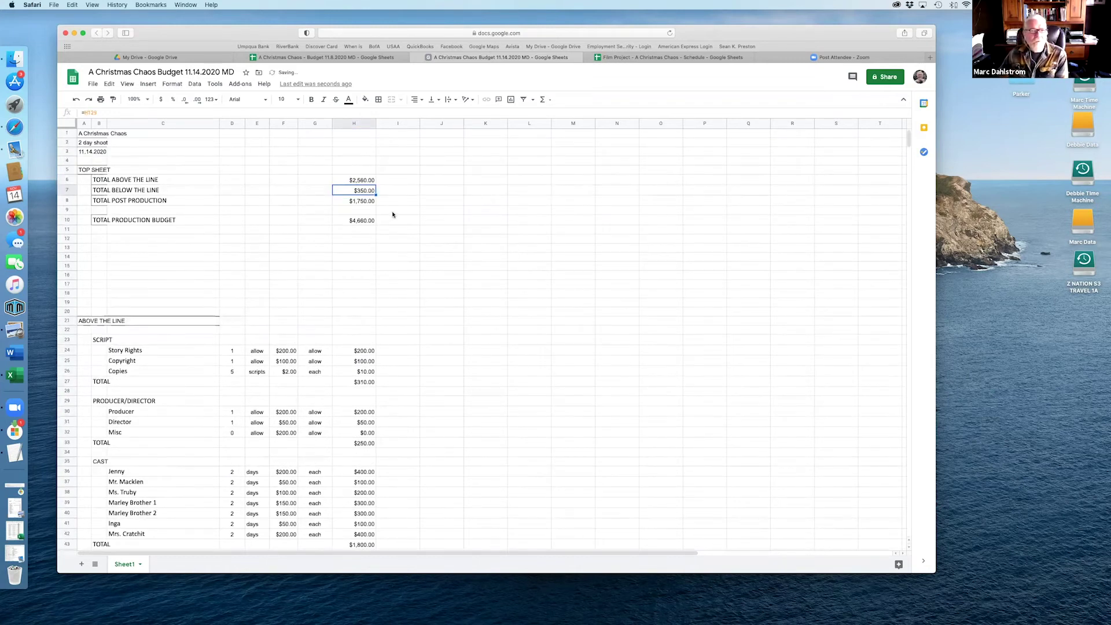
pyautogui.write('=')
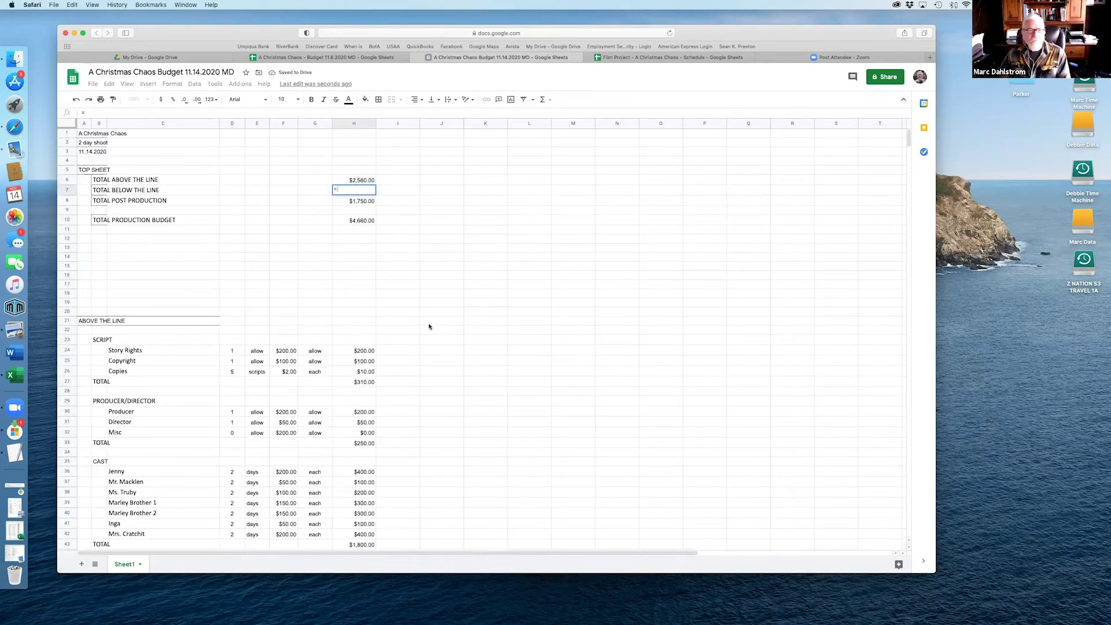
pyautogui.scroll(-5, 429, 326)
pyautogui.scroll(-20, 429, 327)
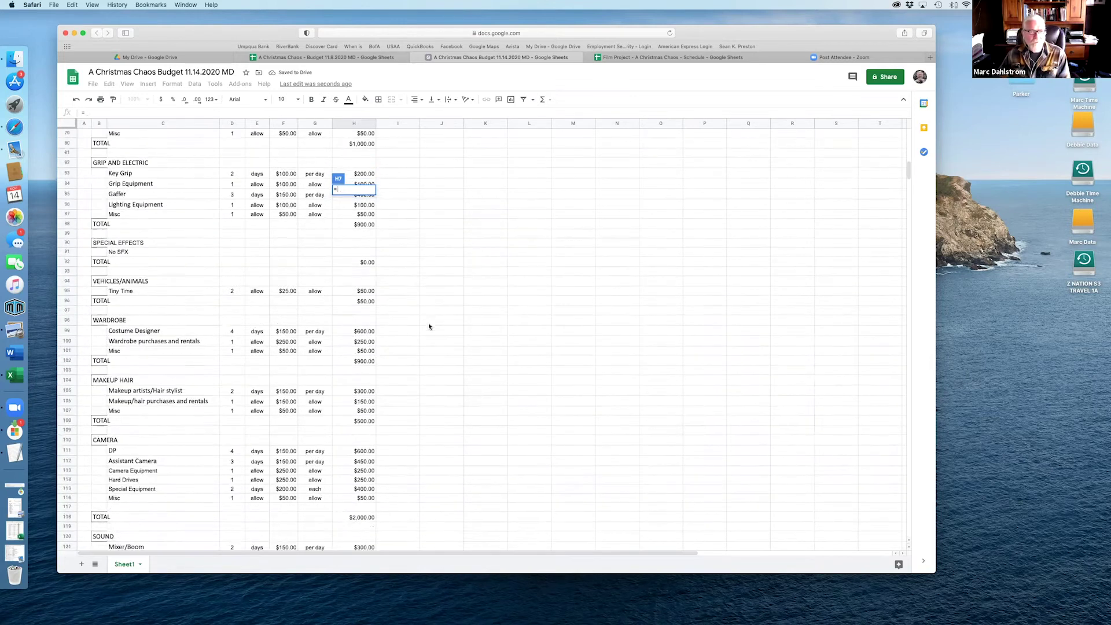
pyautogui.scroll(-5, 429, 326)
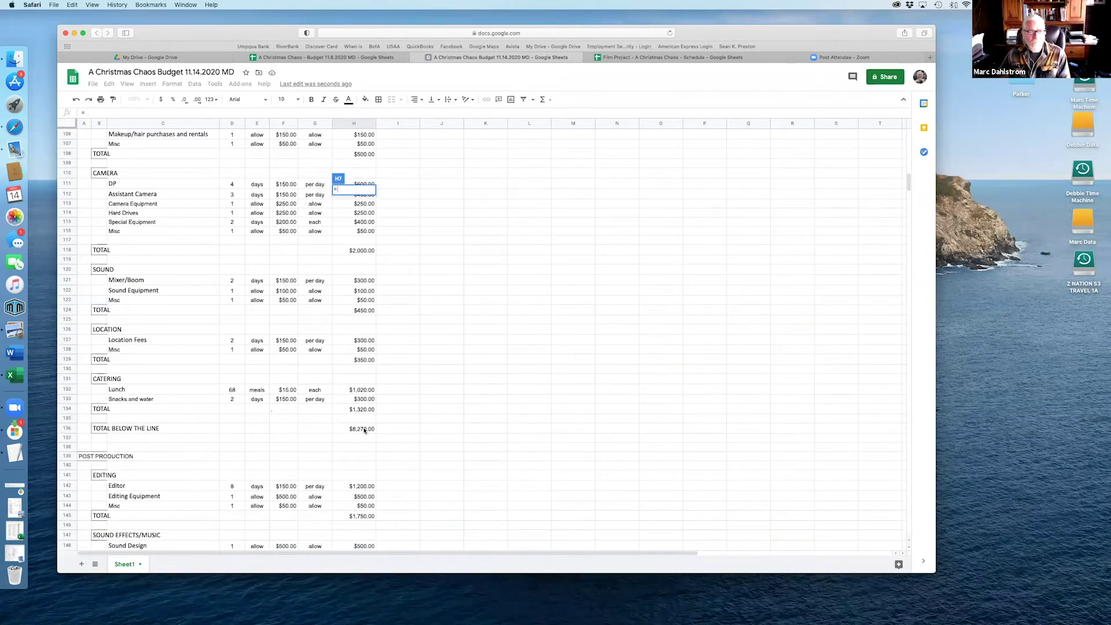
pyautogui.click(364, 430)
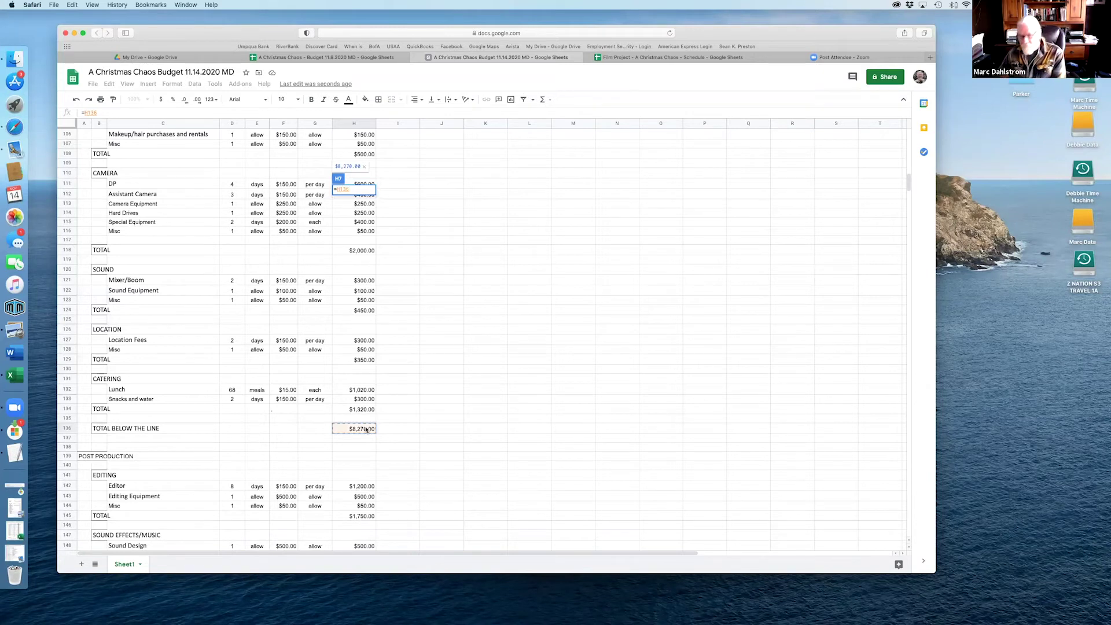
pyautogui.press('Return')
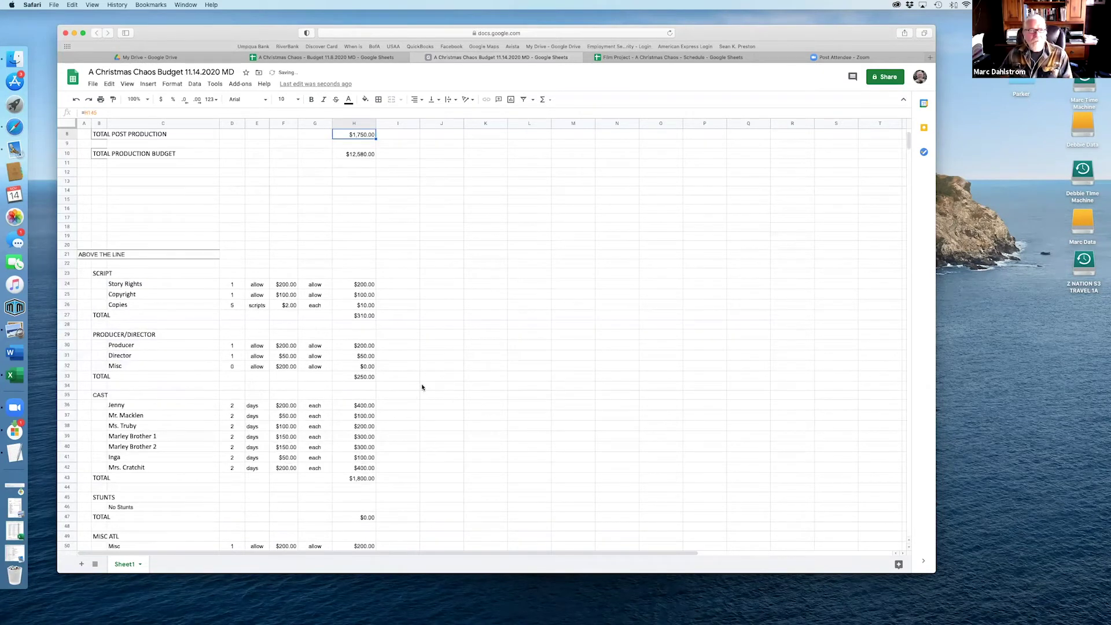
# Step: Link the top sheet's Total Post Production amount in H8 to the section total with =H153
pyautogui.scroll(3, 421, 387)
pyautogui.write('=')
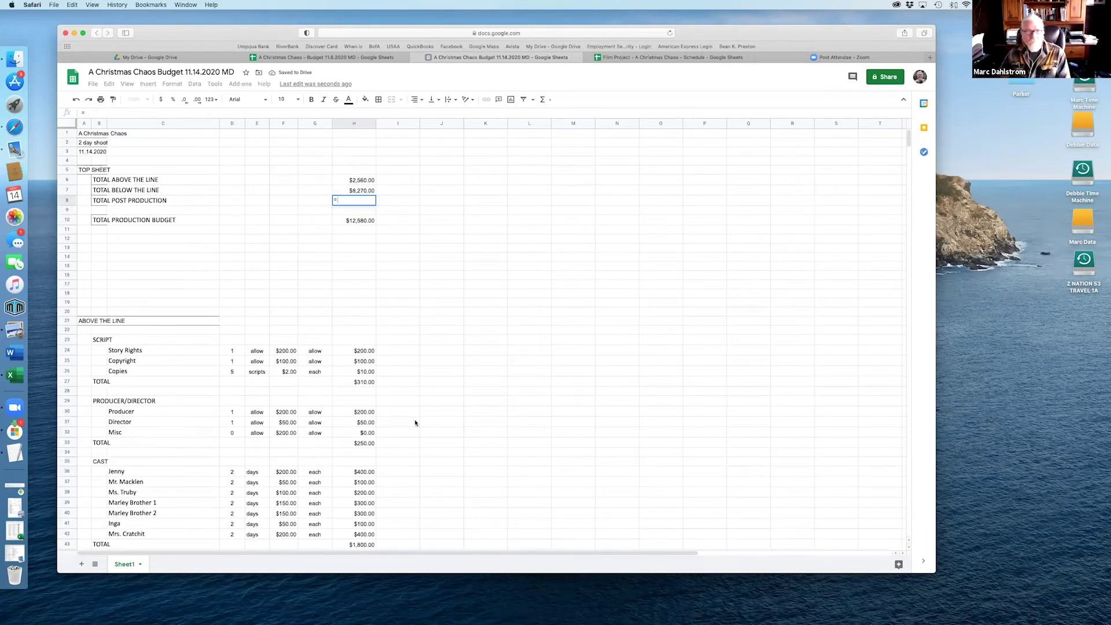
pyautogui.scroll(-20, 415, 423)
pyautogui.scroll(-12, 415, 423)
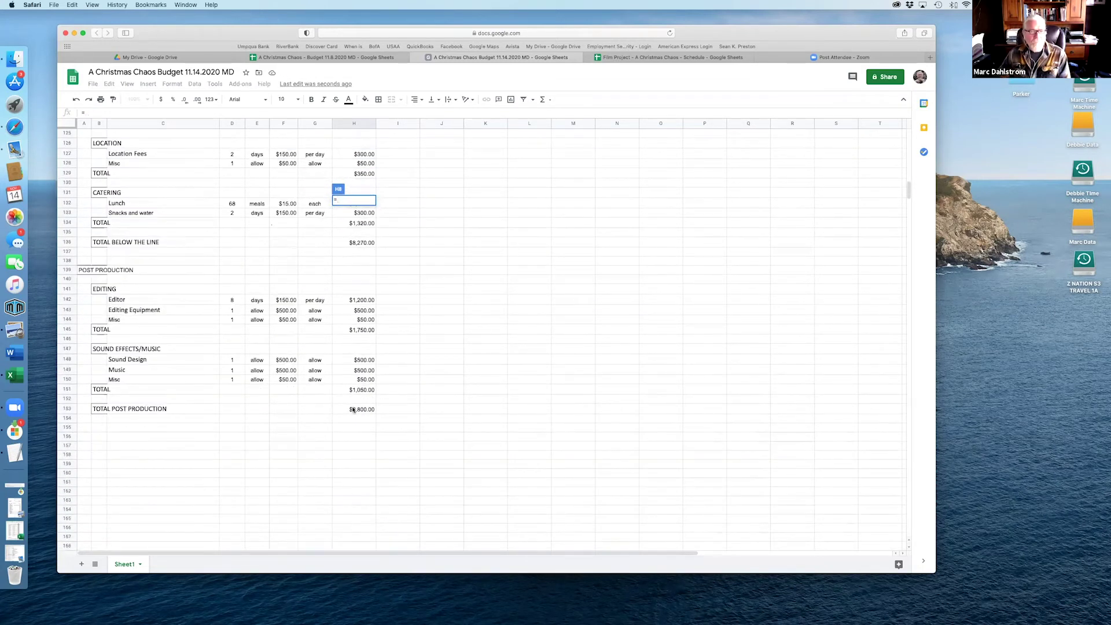
pyautogui.click(353, 410)
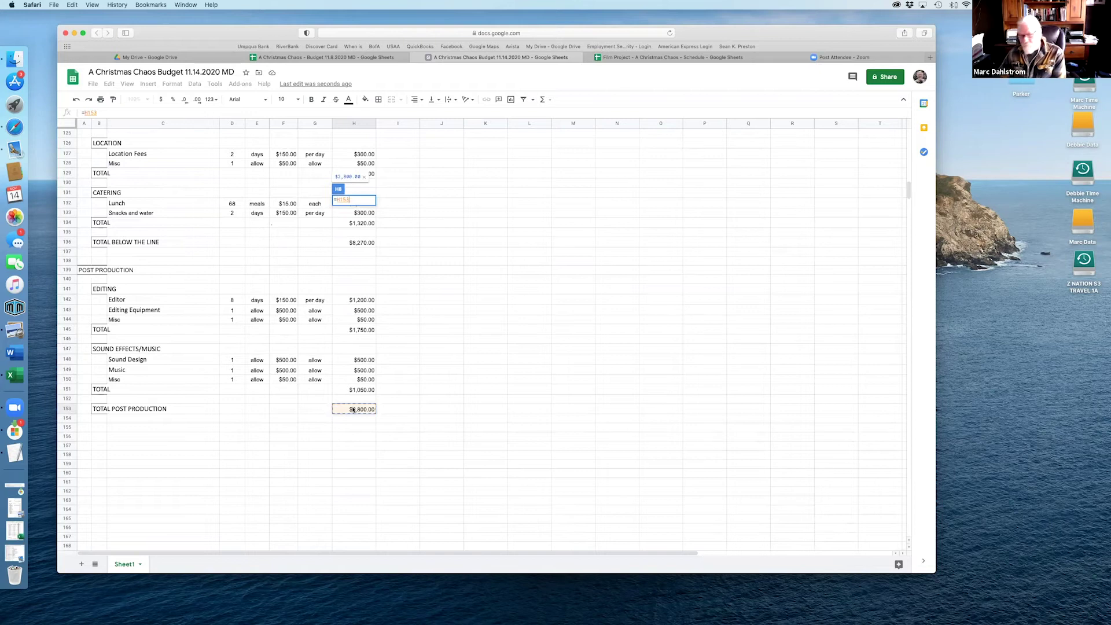
pyautogui.press('Return')
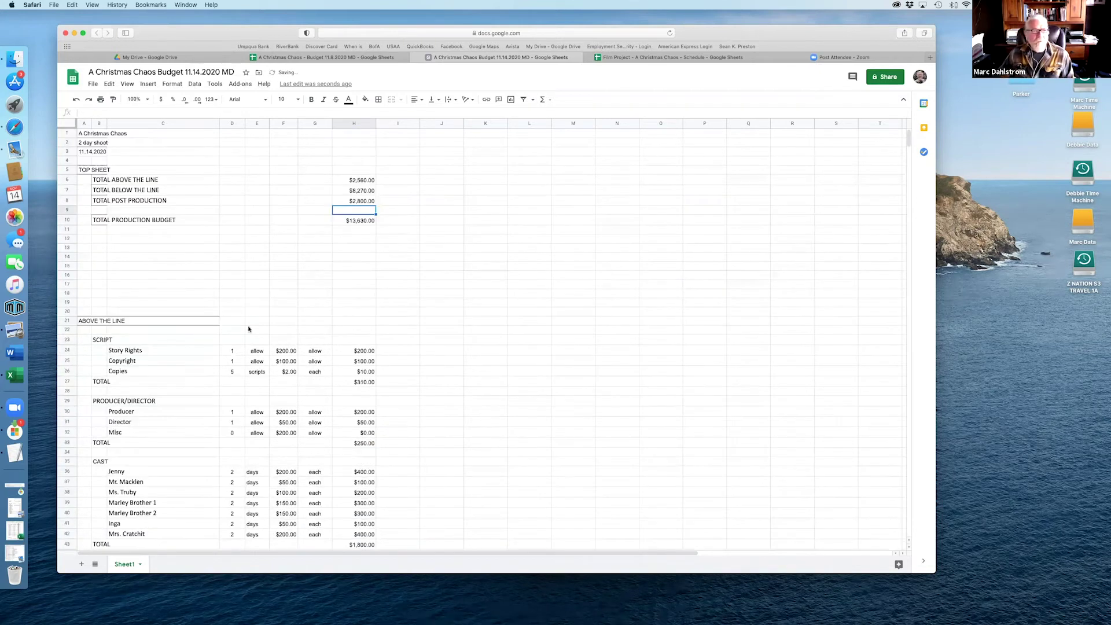
# Step: Insert two blank rows below row 9, above the top sheet's Total Production Budget line
pyautogui.click(67, 210)
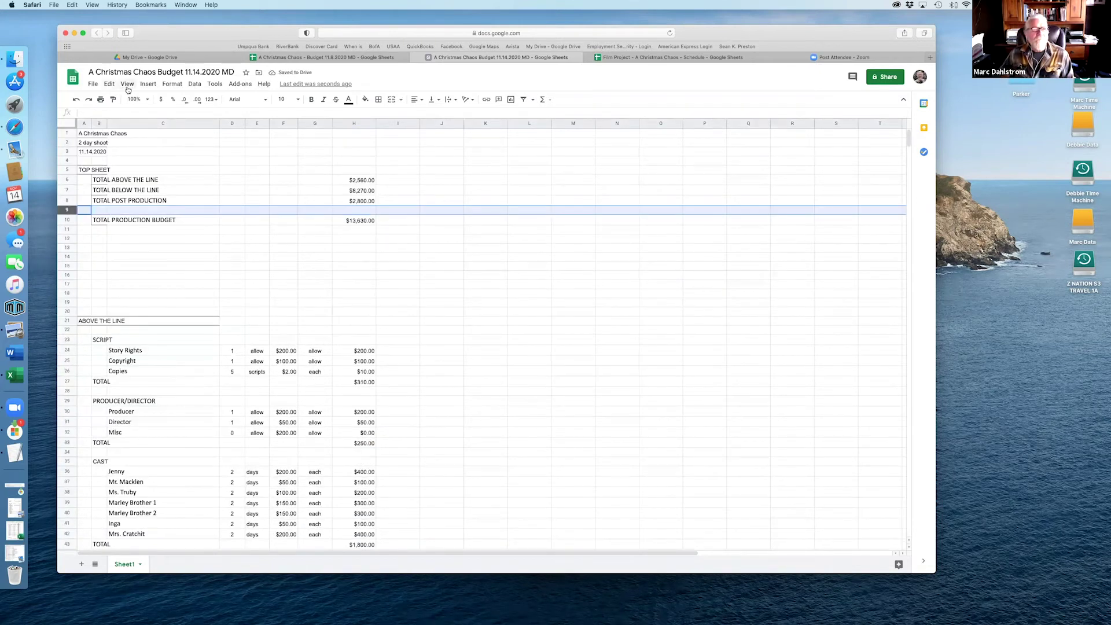
pyautogui.click(148, 84)
pyautogui.click(160, 114)
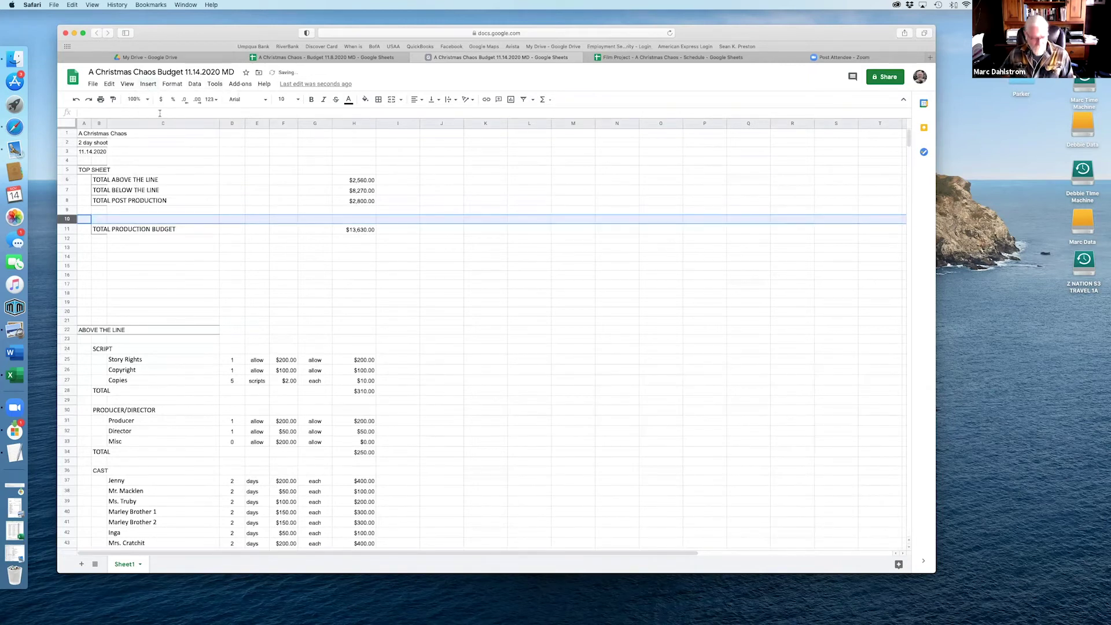
pyautogui.press('super+y')
# Step: Label cell B9, below Total Post Production, as INSURANCE
pyautogui.click(105, 212)
pyautogui.write('INSURAN')
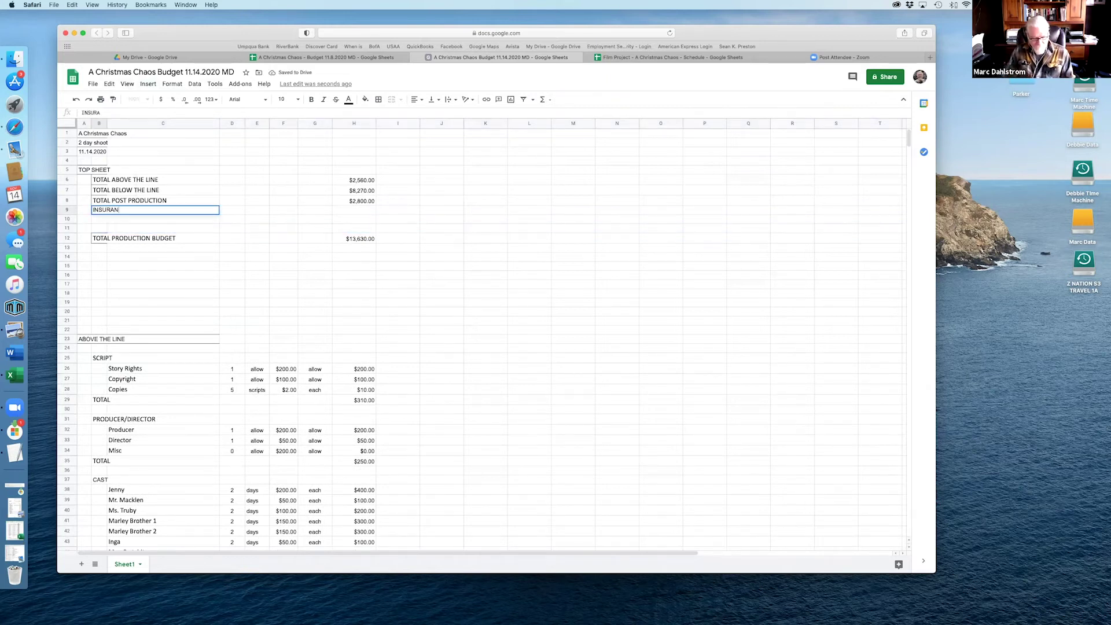
pyautogui.write('CE')
# Step: Enter 1500 as the insurance amount in H9 and format it as currency
pyautogui.press('Tab')
pyautogui.press('Tab')
pyautogui.press('Tab')
pyautogui.press('Tab')
pyautogui.press('Tab')
pyautogui.press('Tab')
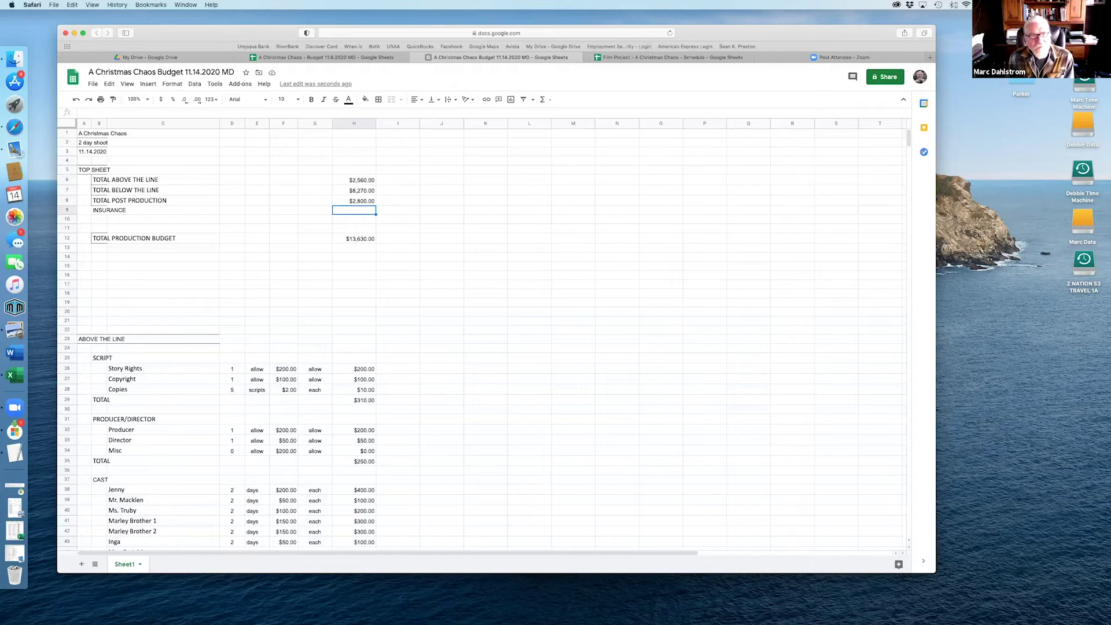
pyautogui.write('1500')
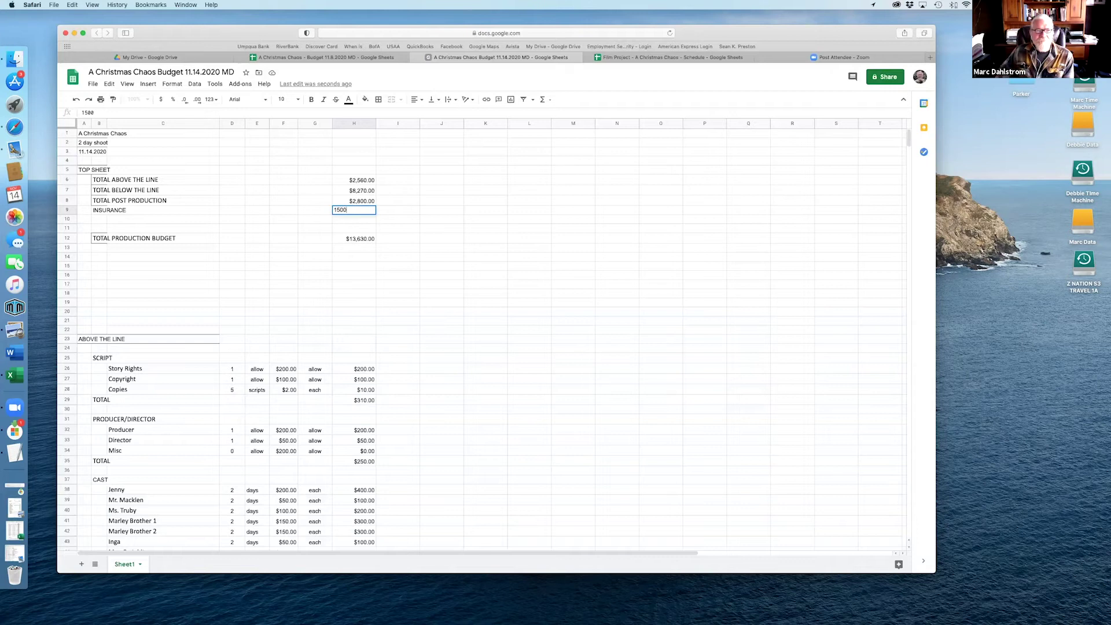
pyautogui.press('Return')
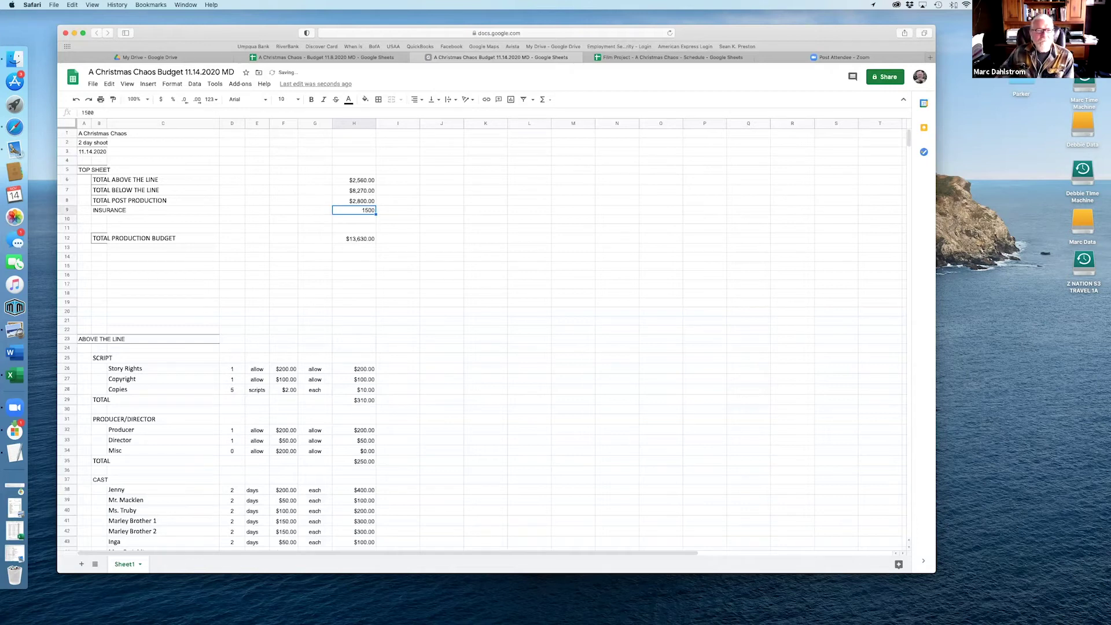
pyautogui.click(161, 99)
pyautogui.click(404, 240)
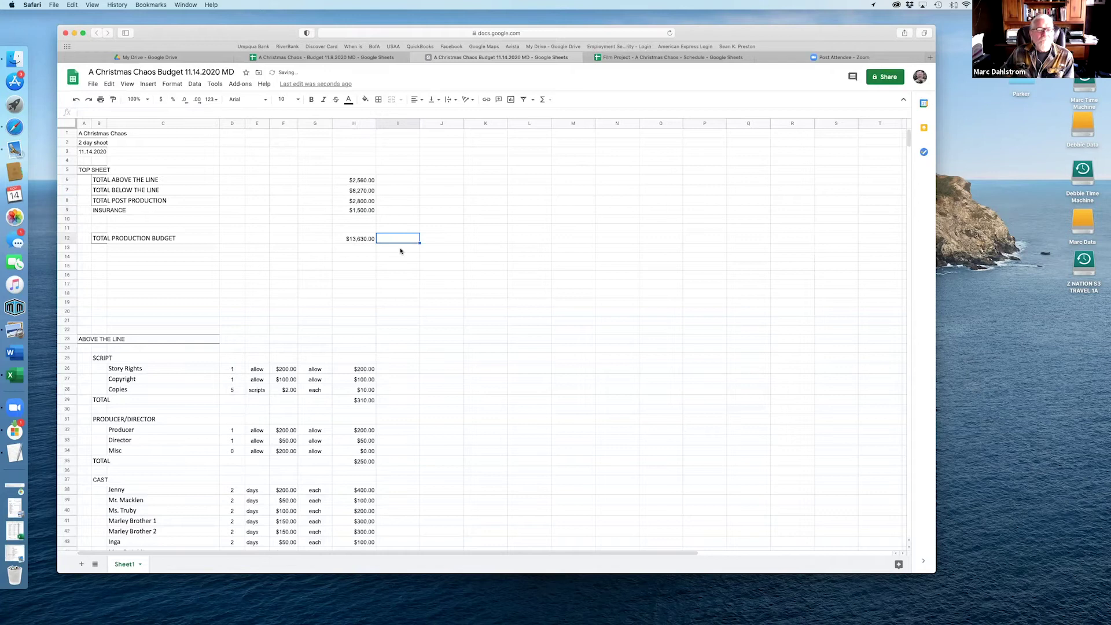
# Step: Remove the cell borders from the top sheet labels in B6, B7 and B8
pyautogui.click(101, 183)
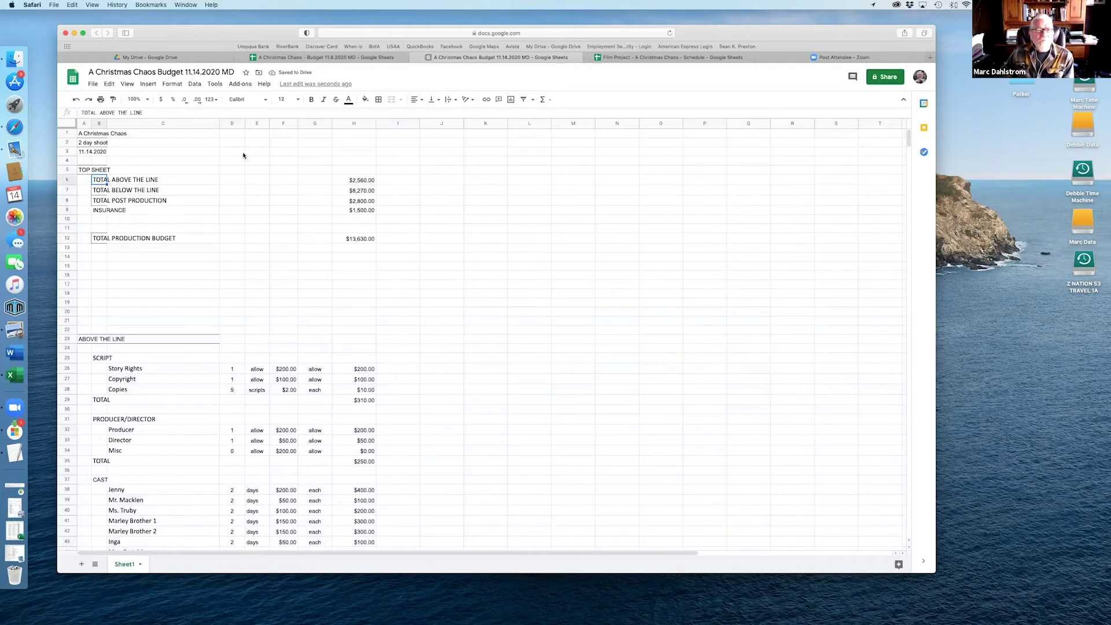
pyautogui.click(378, 100)
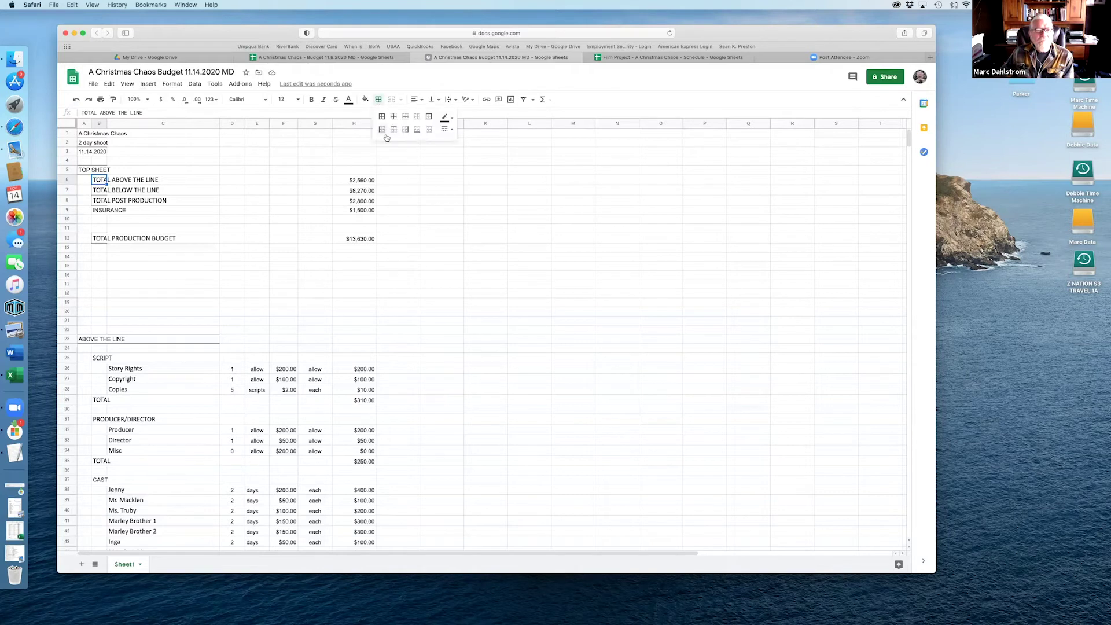
pyautogui.click(429, 129)
pyautogui.click(104, 193)
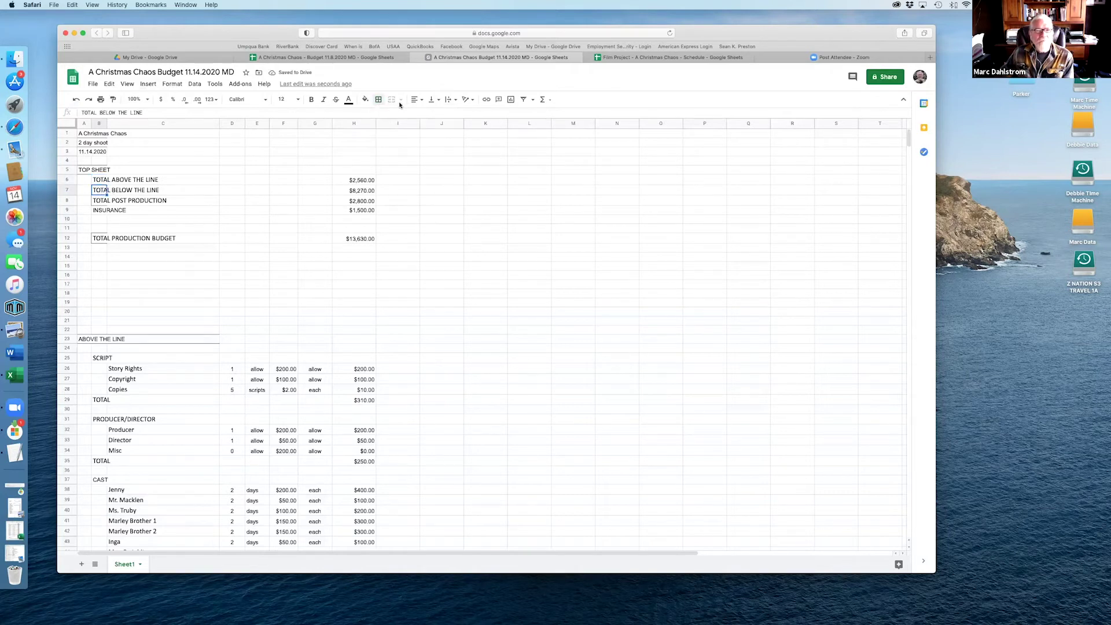
pyautogui.click(379, 100)
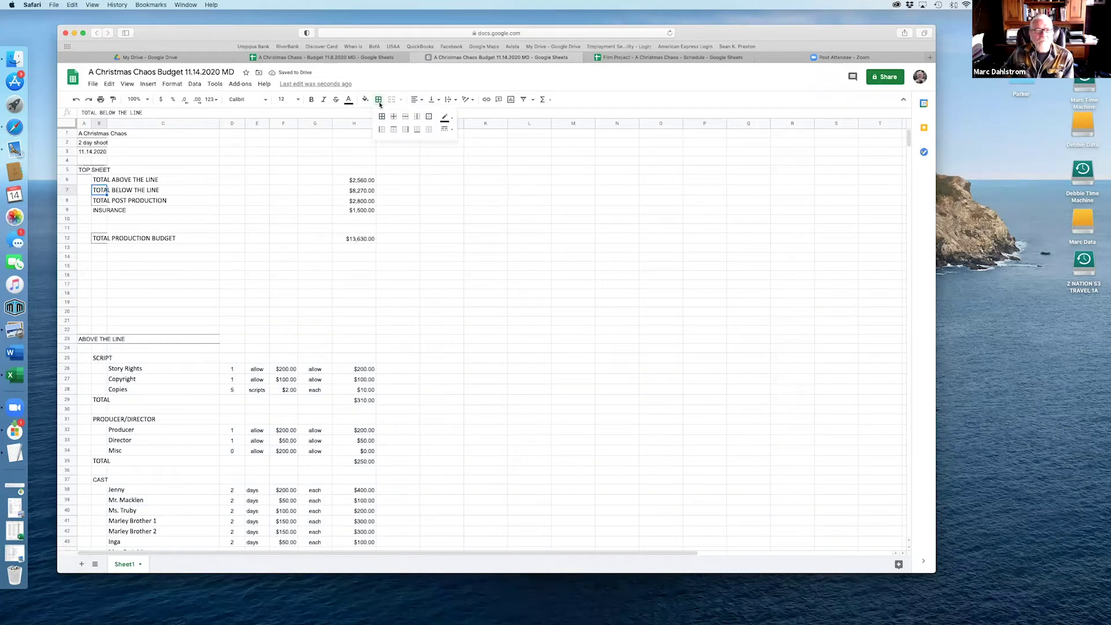
pyautogui.click(429, 129)
pyautogui.click(101, 201)
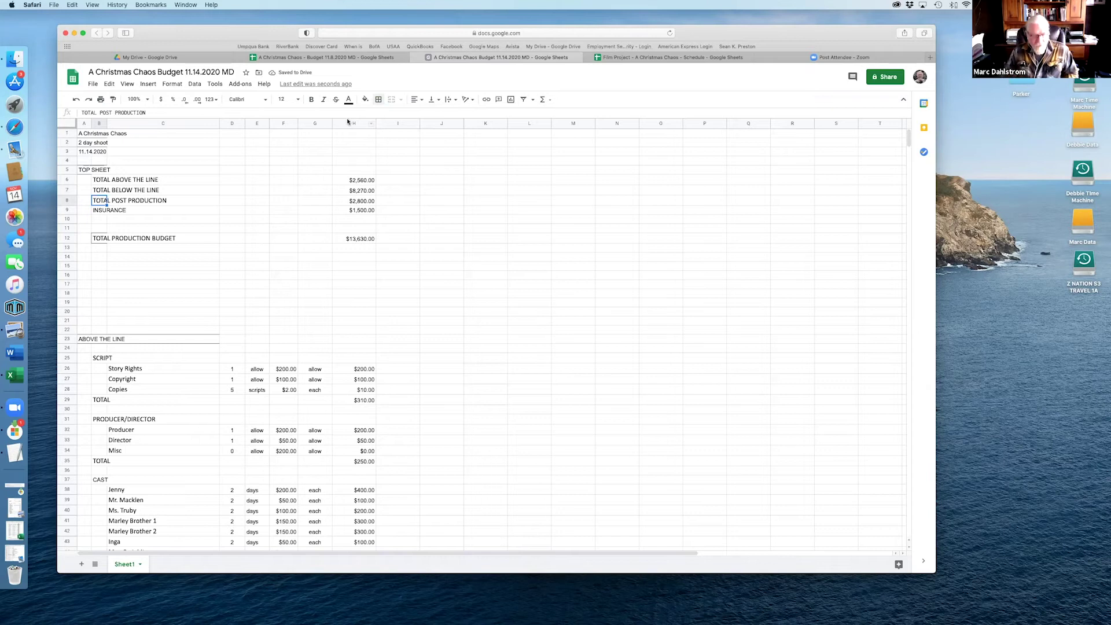
# Step: Label cell B10, below Insurance, as CONTINGENCY
pyautogui.click(103, 222)
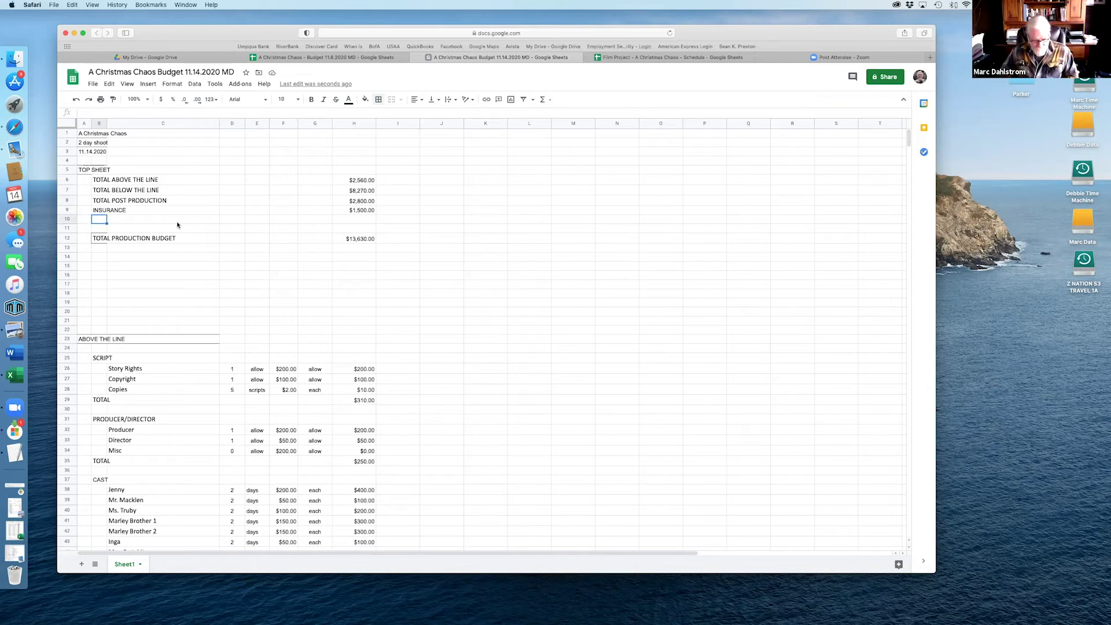
pyautogui.write('CONTINGENC')
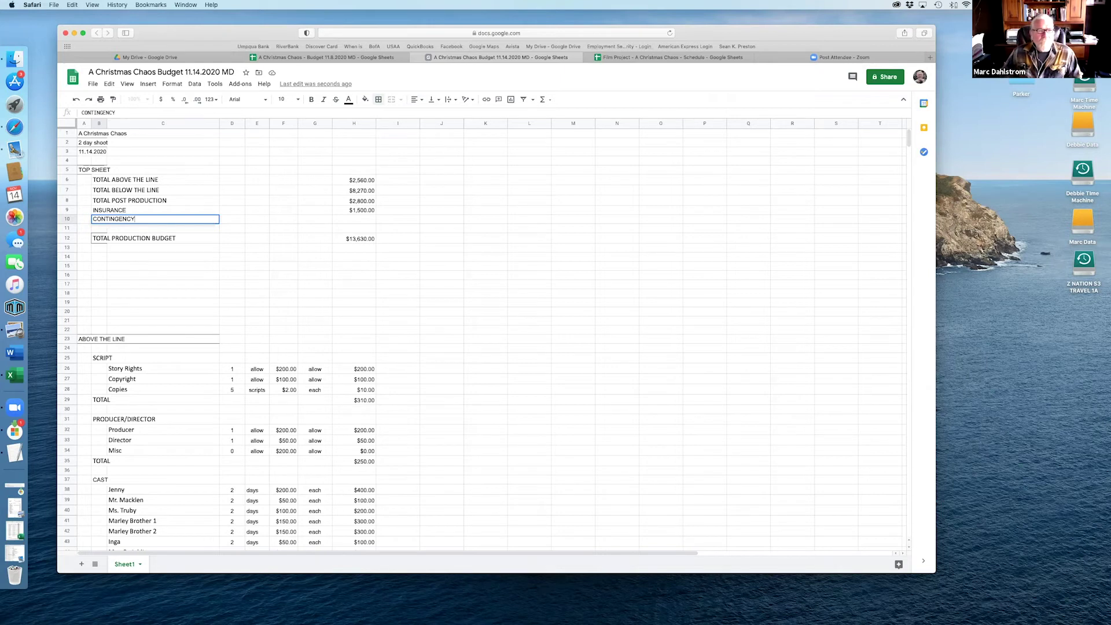
pyautogui.write('Y')
pyautogui.click(108, 220)
# Step: Extend the Total Production Budget formula in H12 by adding the insurance amount in H9
pyautogui.press('Right')
pyautogui.press('Right')
pyautogui.press('Right')
pyautogui.press('Right')
pyautogui.press('Right')
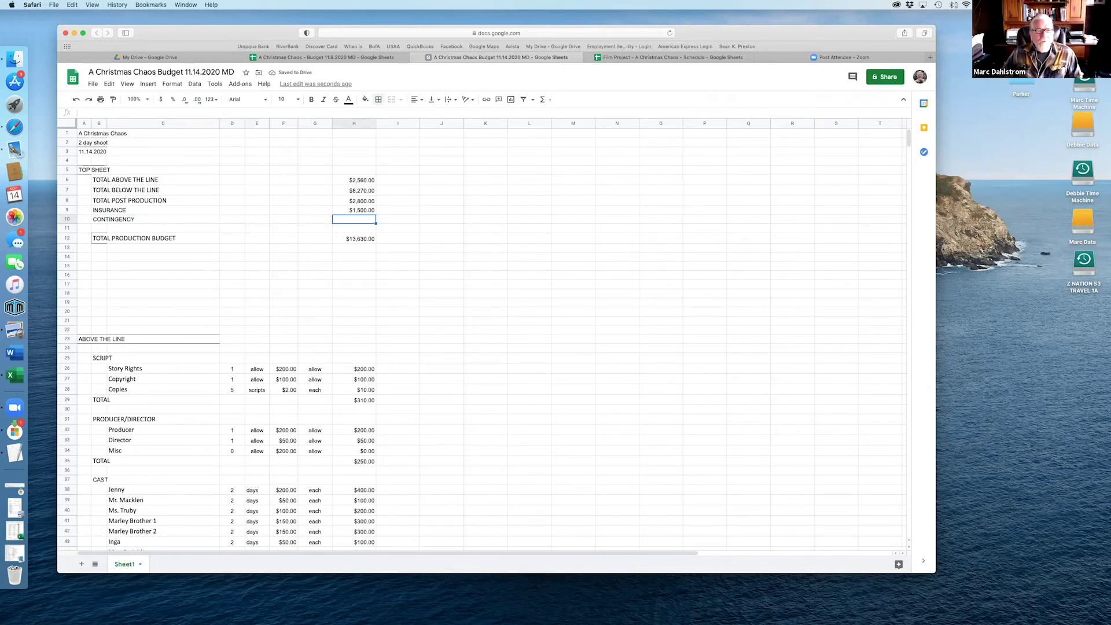
pyautogui.click(354, 210)
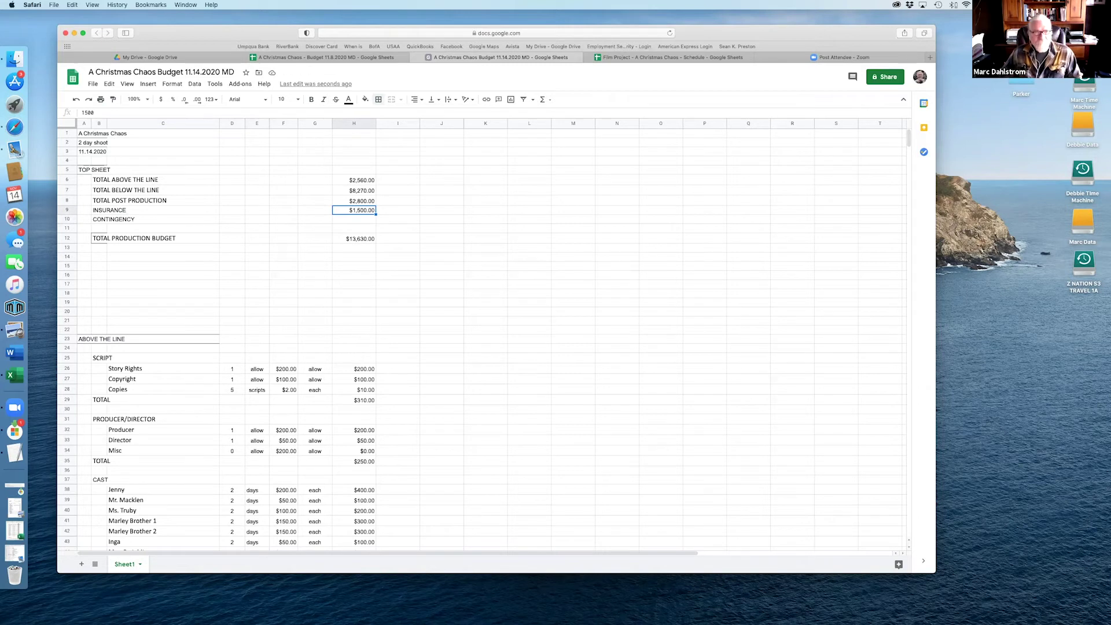
pyautogui.click(354, 220)
pyautogui.press('Down')
pyautogui.press('Down')
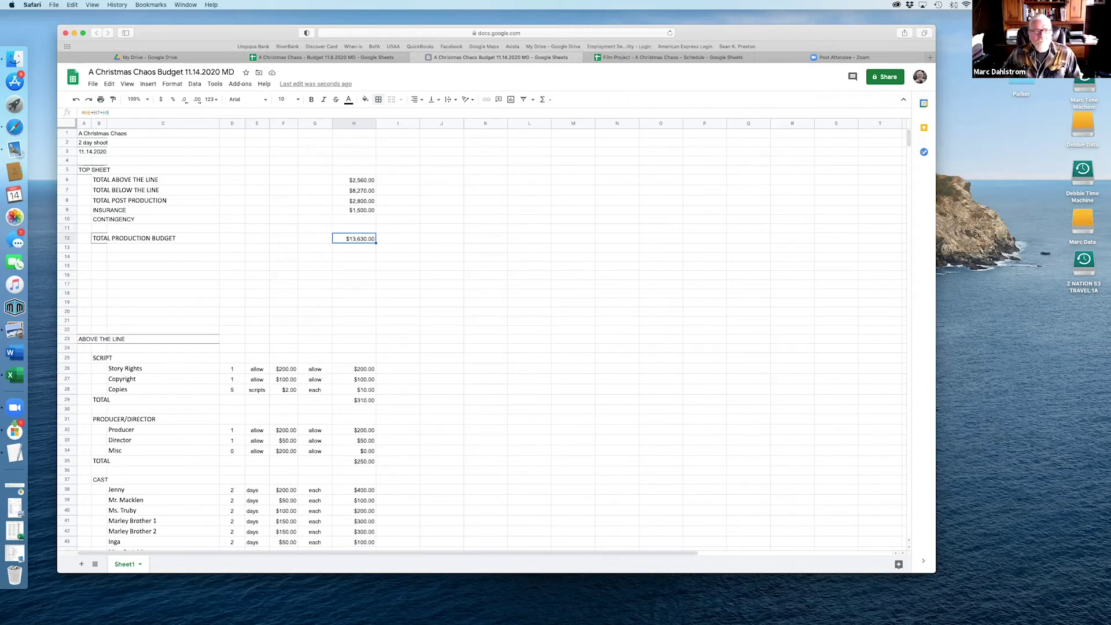
pyautogui.click(116, 113)
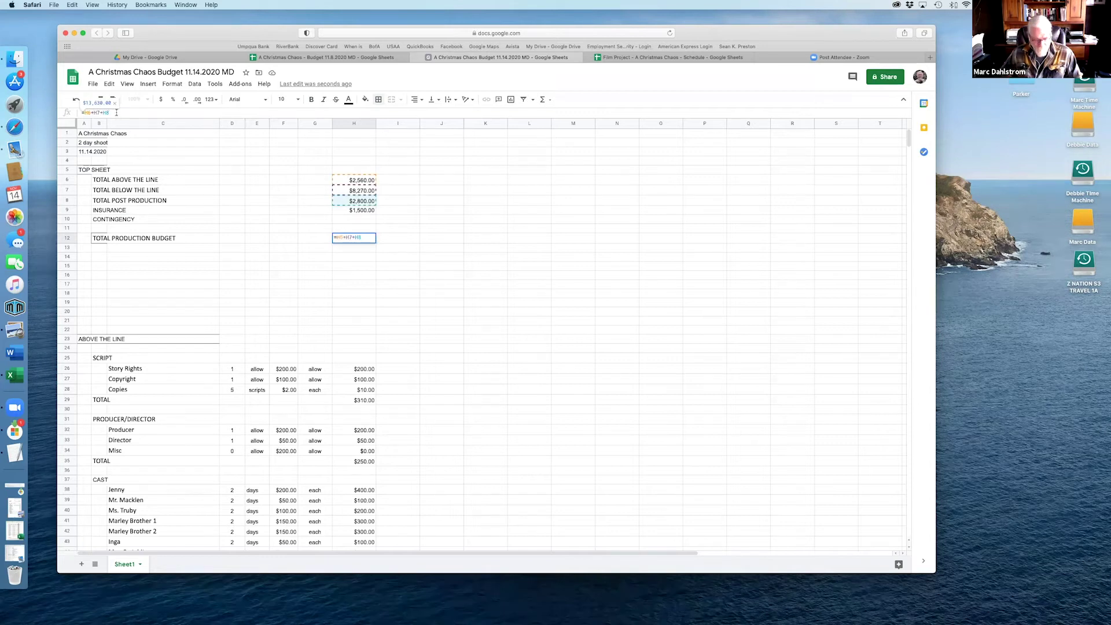
pyautogui.write('+')
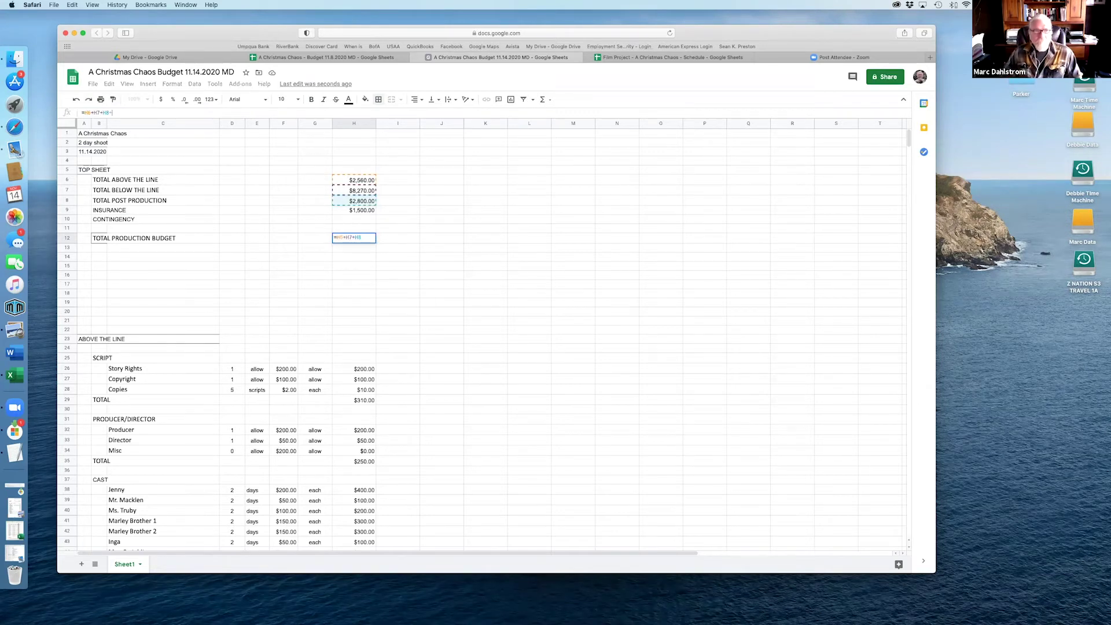
pyautogui.click(359, 210)
pyautogui.press('Return')
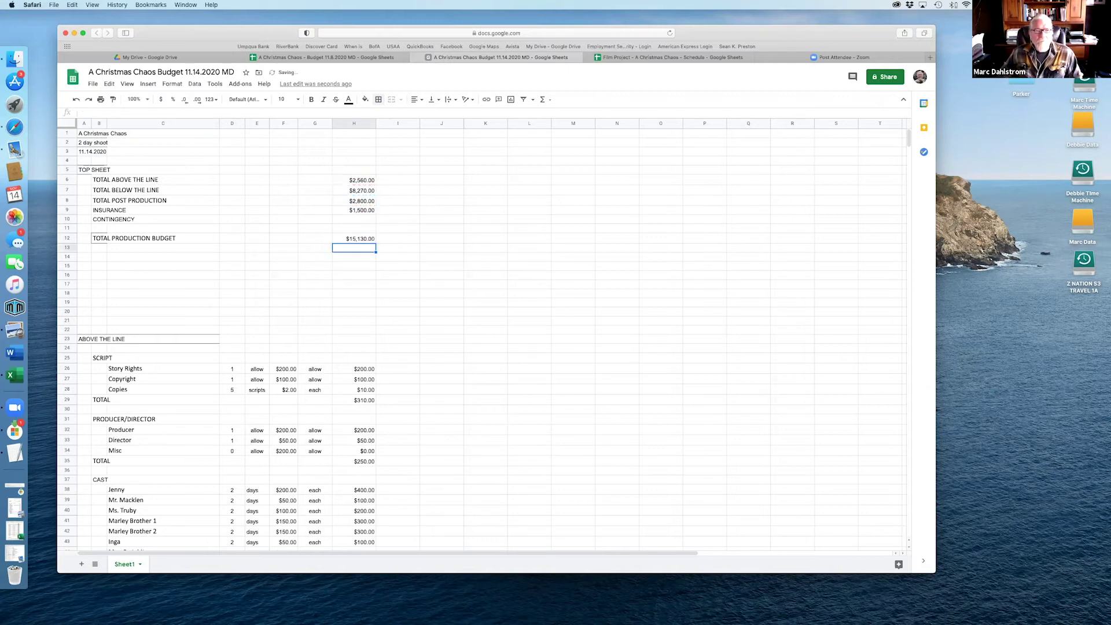
pyautogui.click(354, 219)
pyautogui.press('Down')
pyautogui.press('Down')
pyautogui.press('Up')
pyautogui.press('Up')
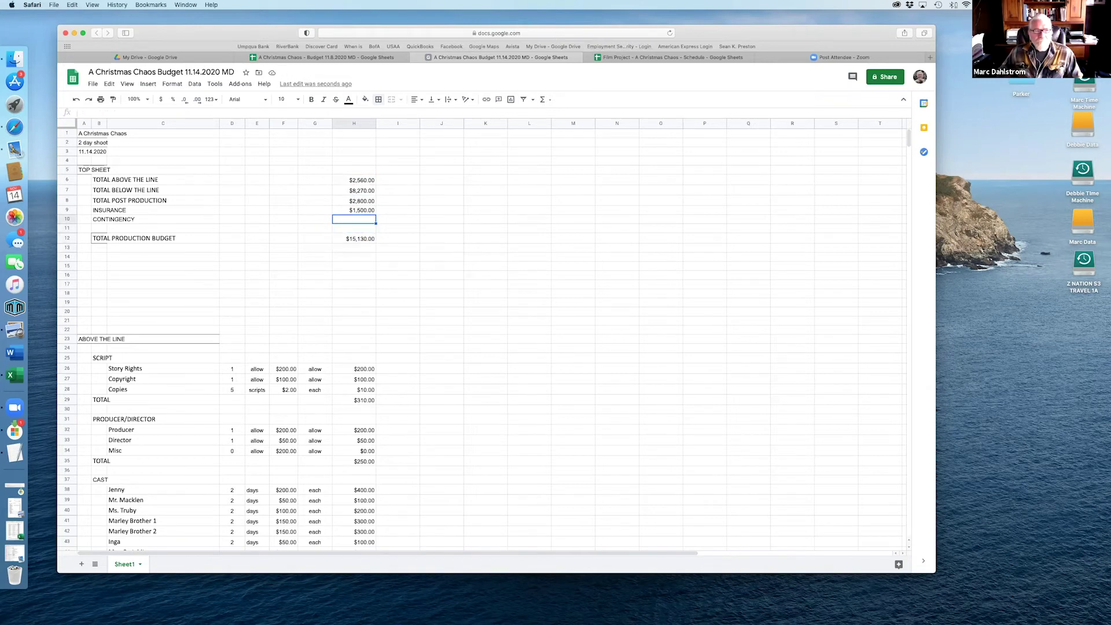
pyautogui.press('Left')
pyautogui.press('Left')
pyautogui.press('Left')
pyautogui.press('Left')
pyautogui.press('Left')
pyautogui.press('Left')
pyautogui.press('Left')
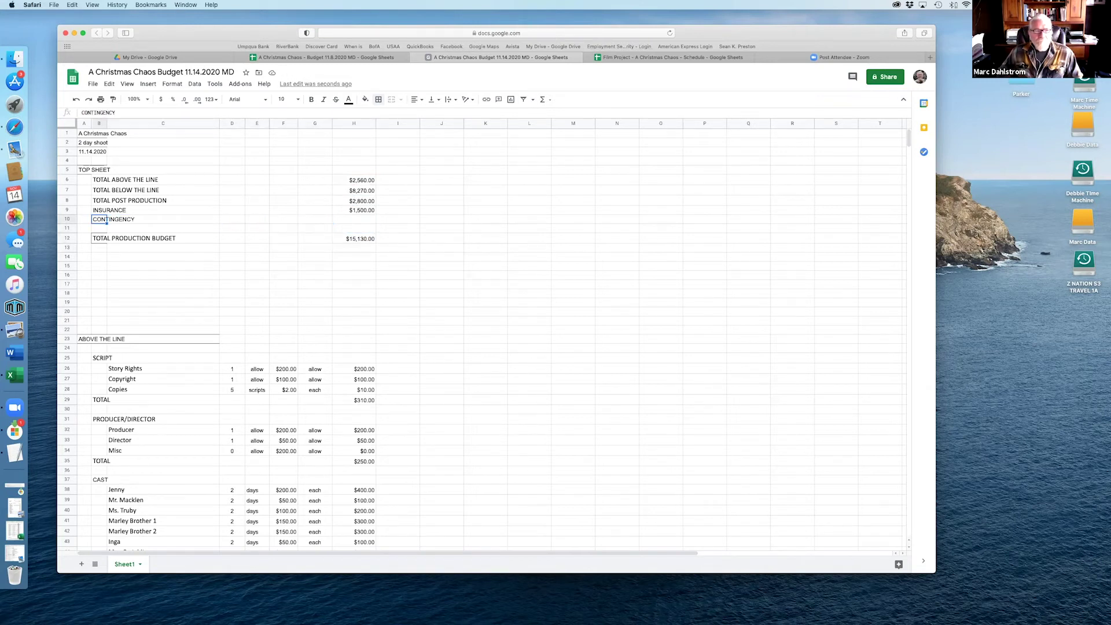
pyautogui.press('Down')
pyautogui.press('Down')
pyautogui.click(99, 238)
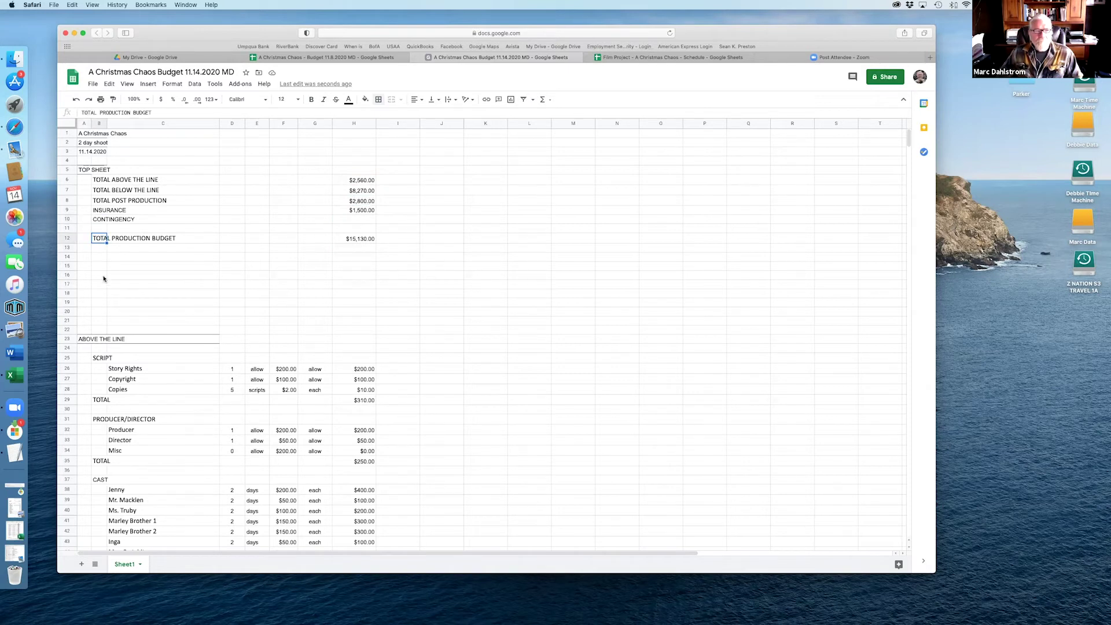
# Step: Delete the empty rows 15 to 21 between the top sheet and the Above the Line section
pyautogui.moveTo(68, 265); pyautogui.dragTo(68, 319)
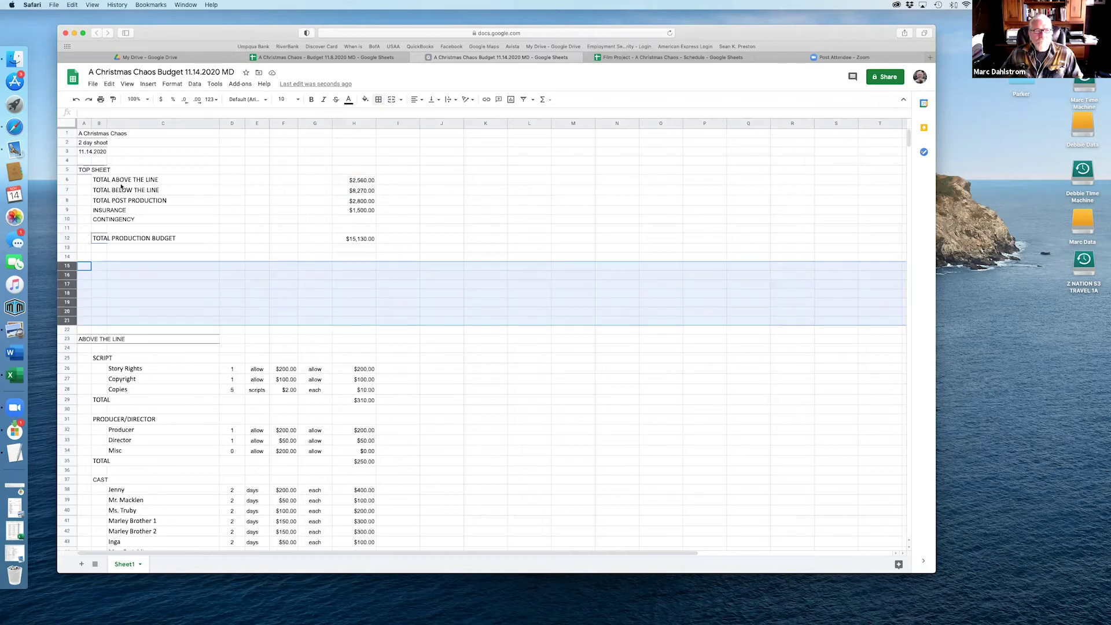
pyautogui.click(148, 85)
pyautogui.moveTo(110, 87)
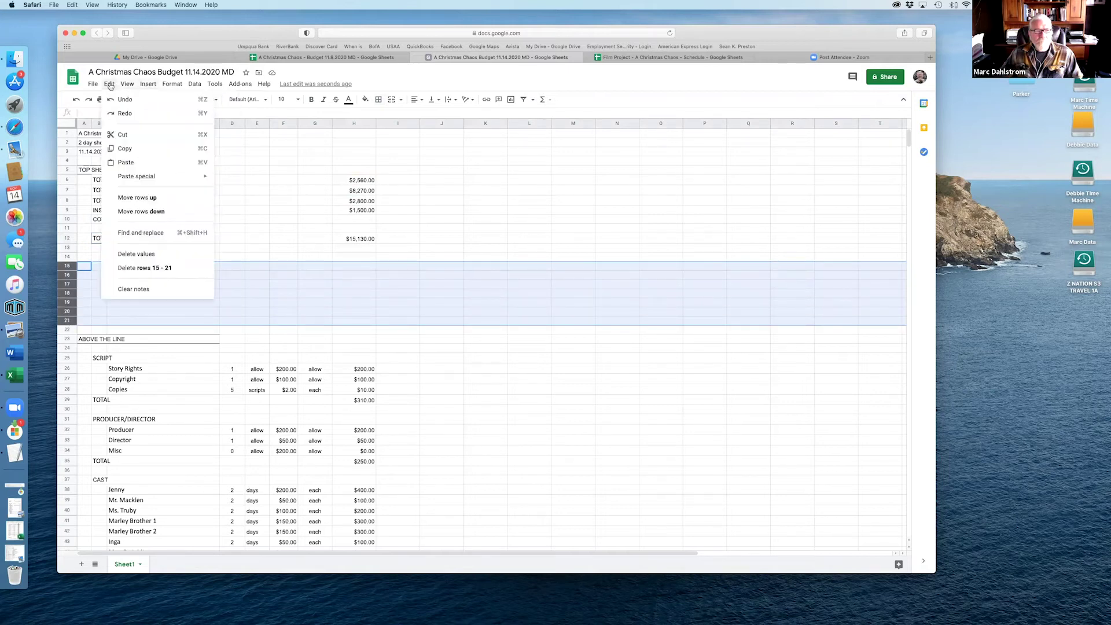
pyautogui.click(156, 268)
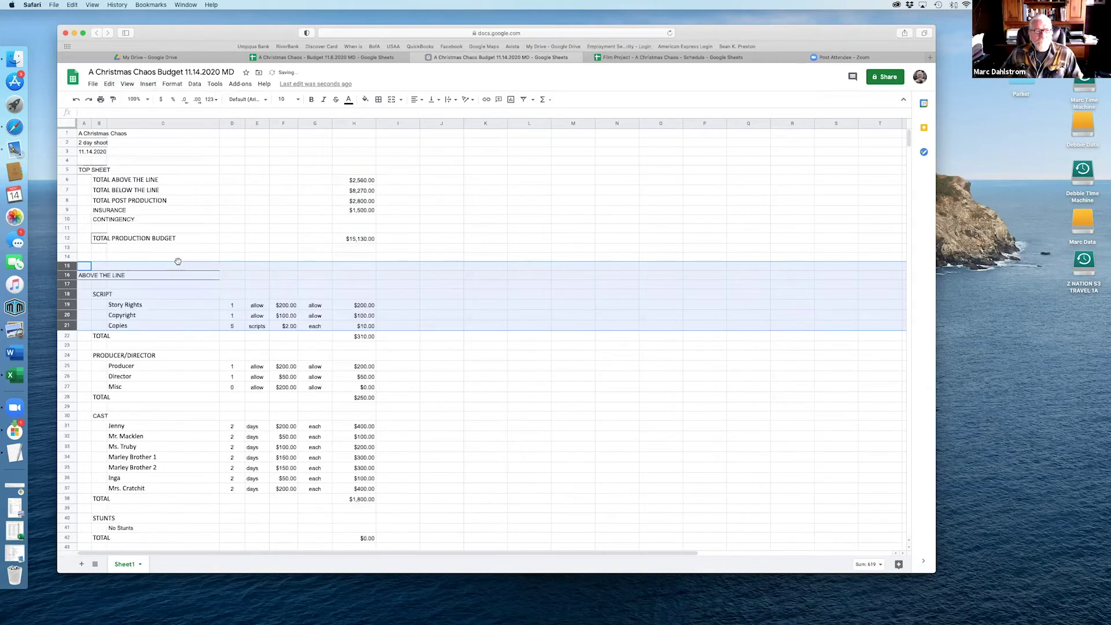
pyautogui.click(316, 282)
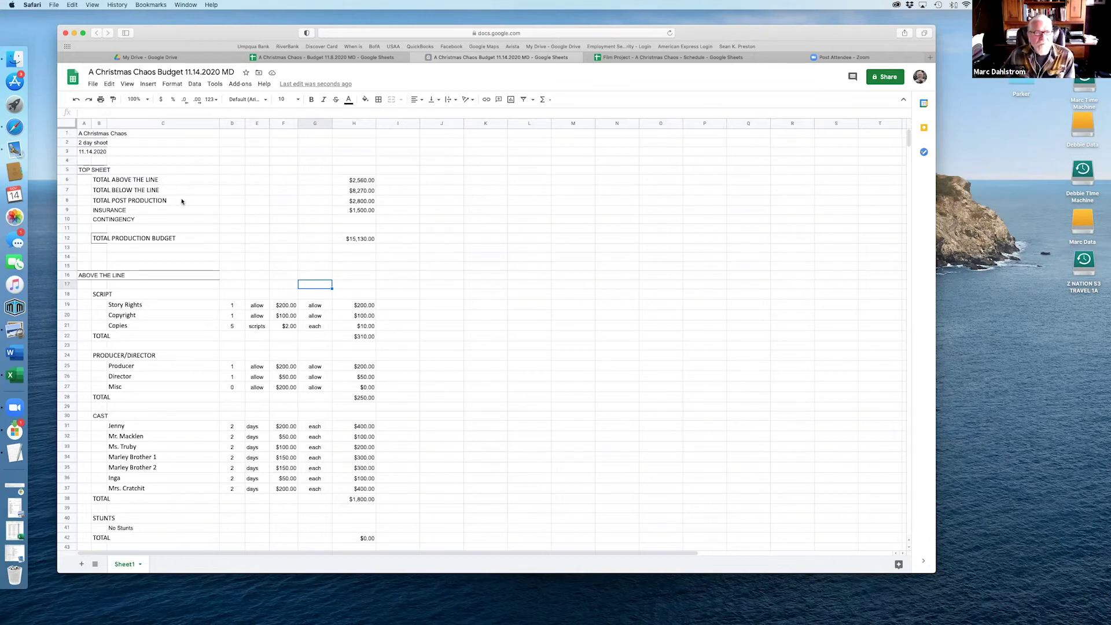
# Step: Undo the deletion of rows 15 to 21
pyautogui.click(67, 220)
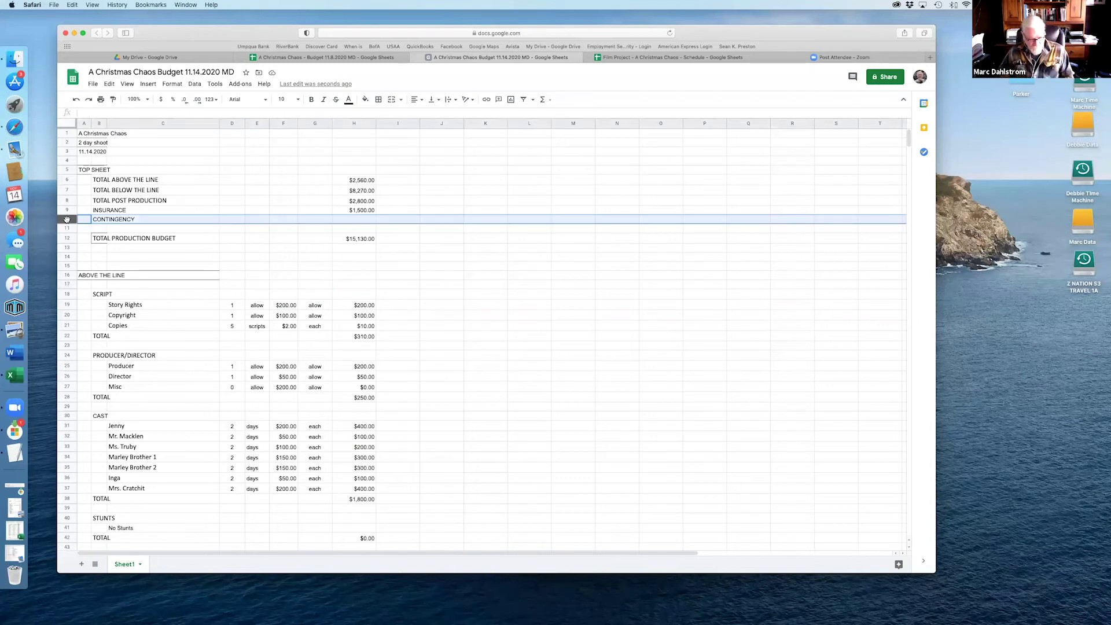
pyautogui.press('super+z')
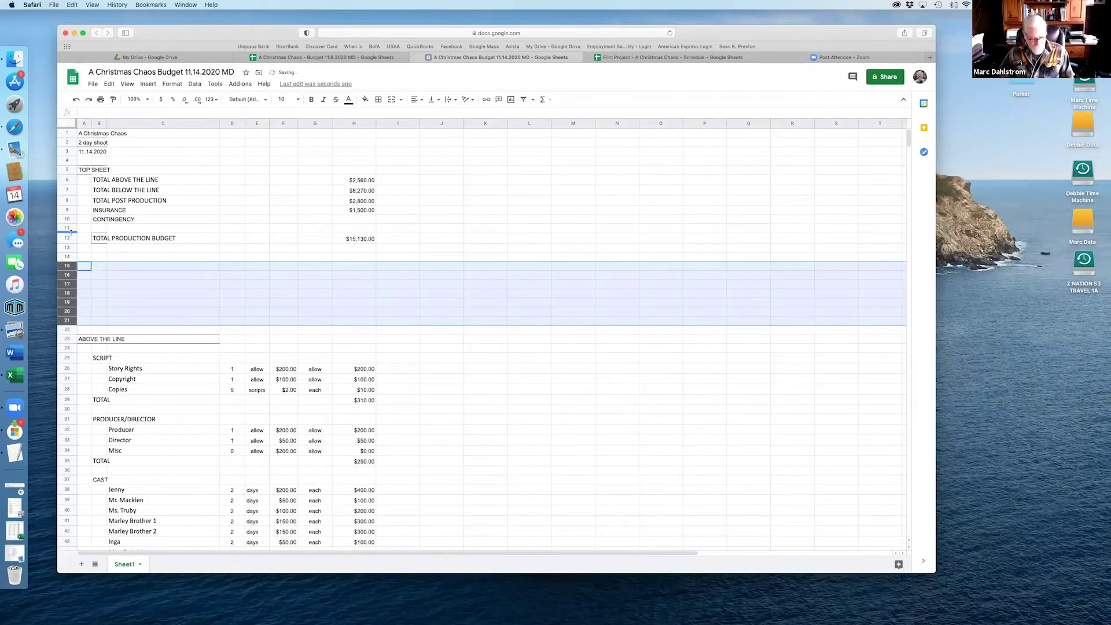
pyautogui.click(122, 227)
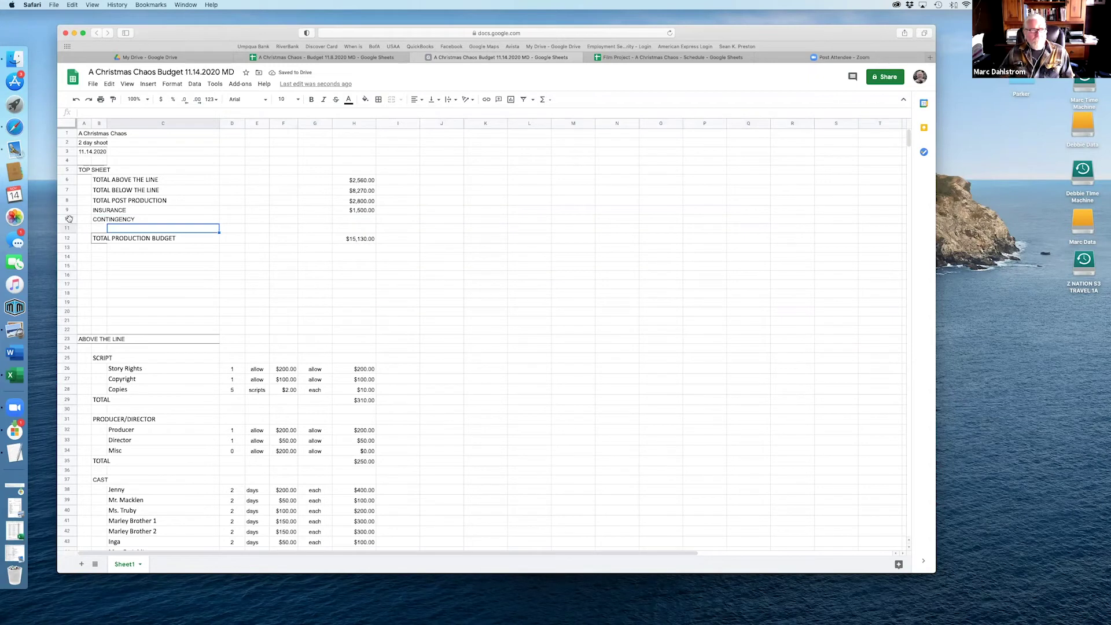
# Step: Copy the Contingency row 10 and paste it into row 14, below the Total Production Budget line
pyautogui.click(69, 219)
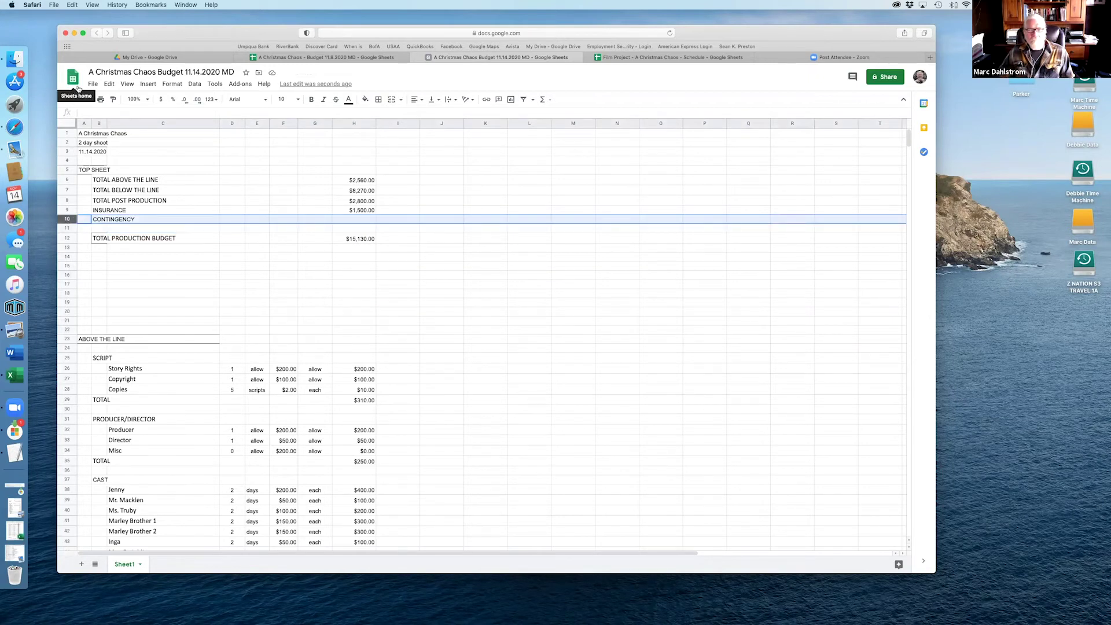
pyautogui.click(53, 5)
pyautogui.click(246, 167)
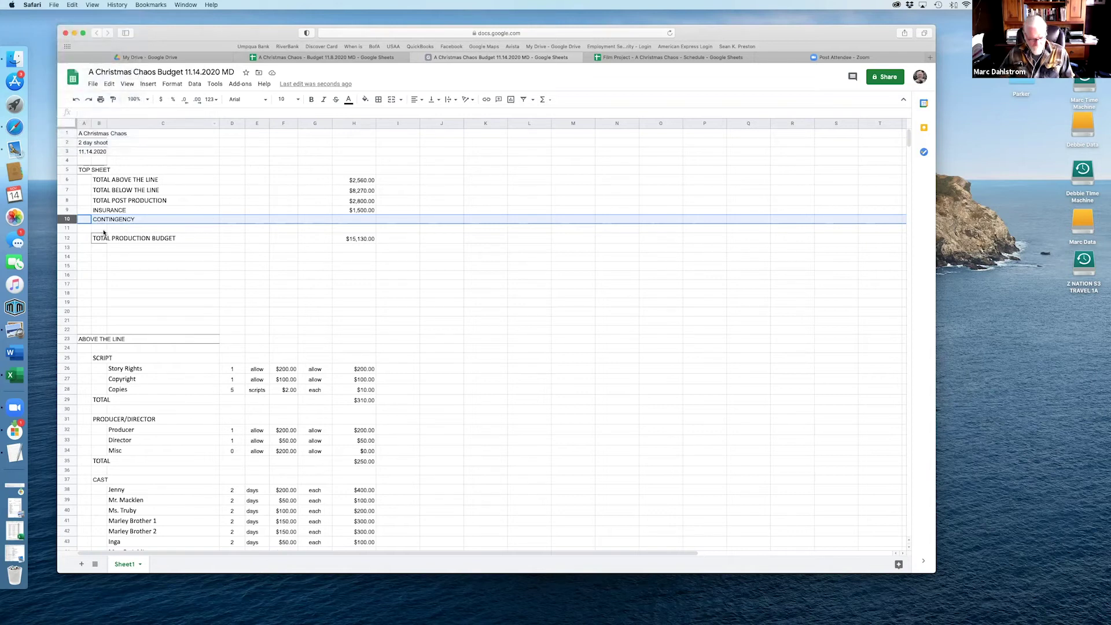
pyautogui.press('super+c')
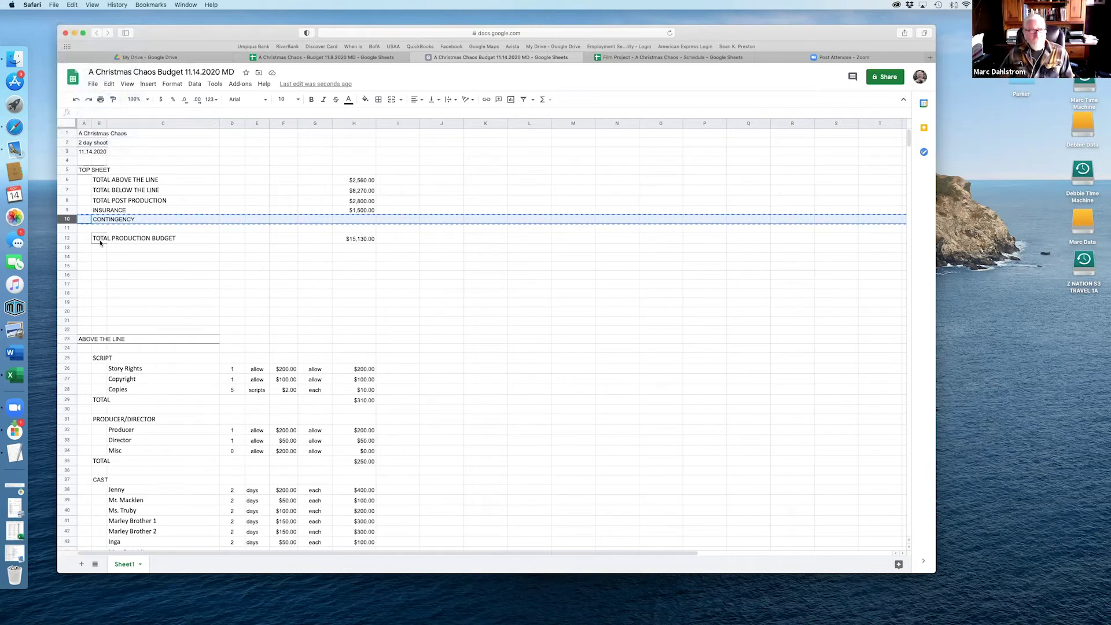
pyautogui.click(69, 258)
pyautogui.press('super+v')
pyautogui.click(128, 256)
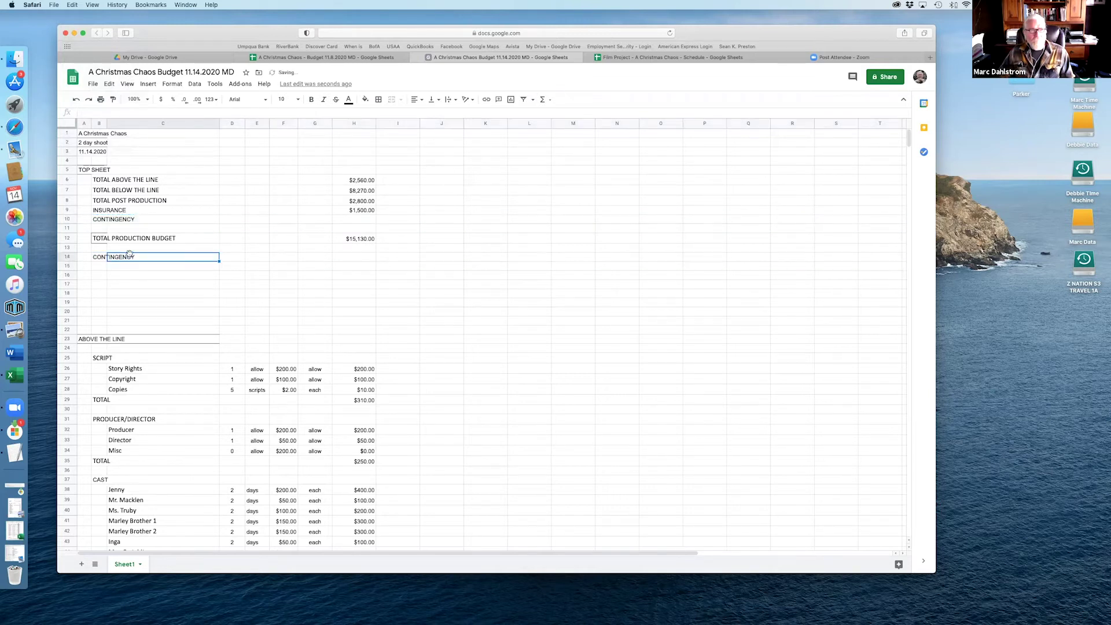
# Step: Delete the original Contingency row 10 from the top sheet, above the Total Production Budget line
pyautogui.click(66, 220)
pyautogui.click(110, 84)
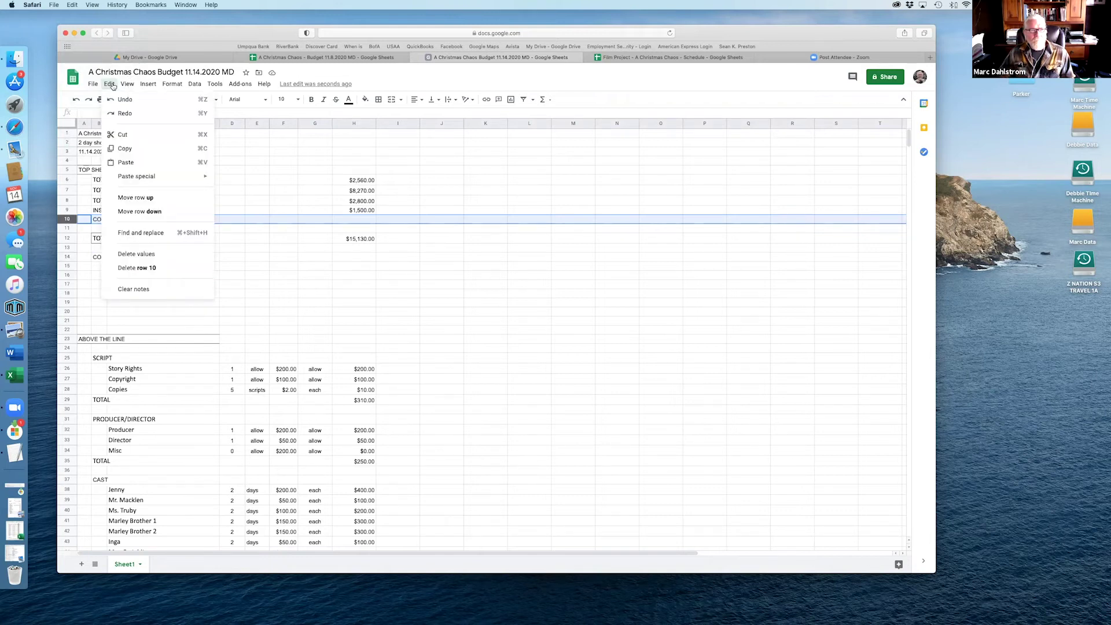
pyautogui.click(173, 268)
pyautogui.click(278, 284)
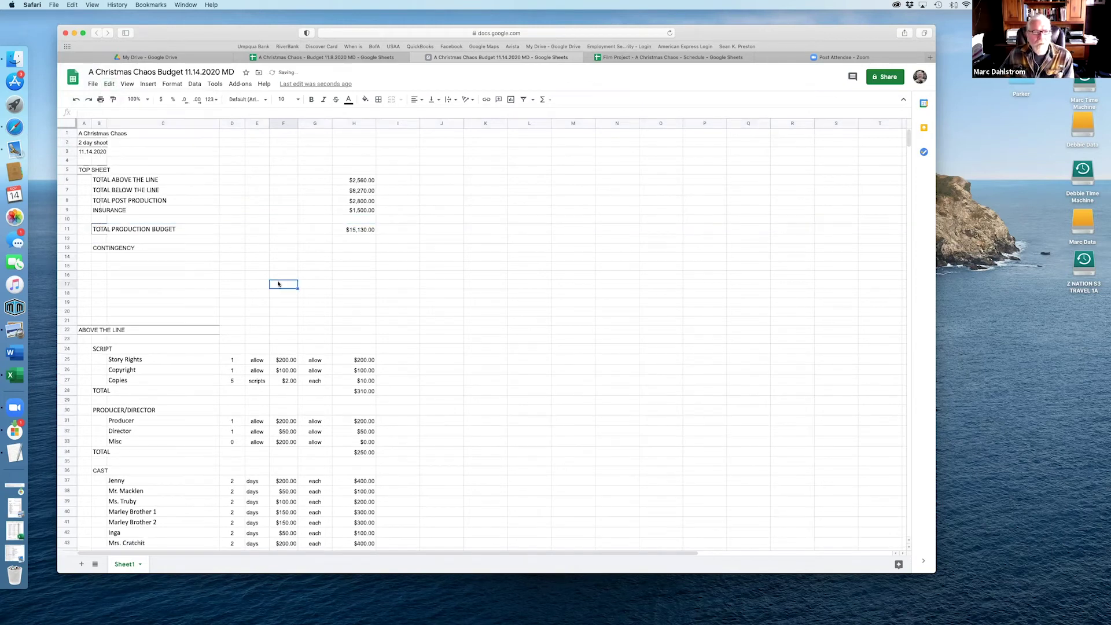
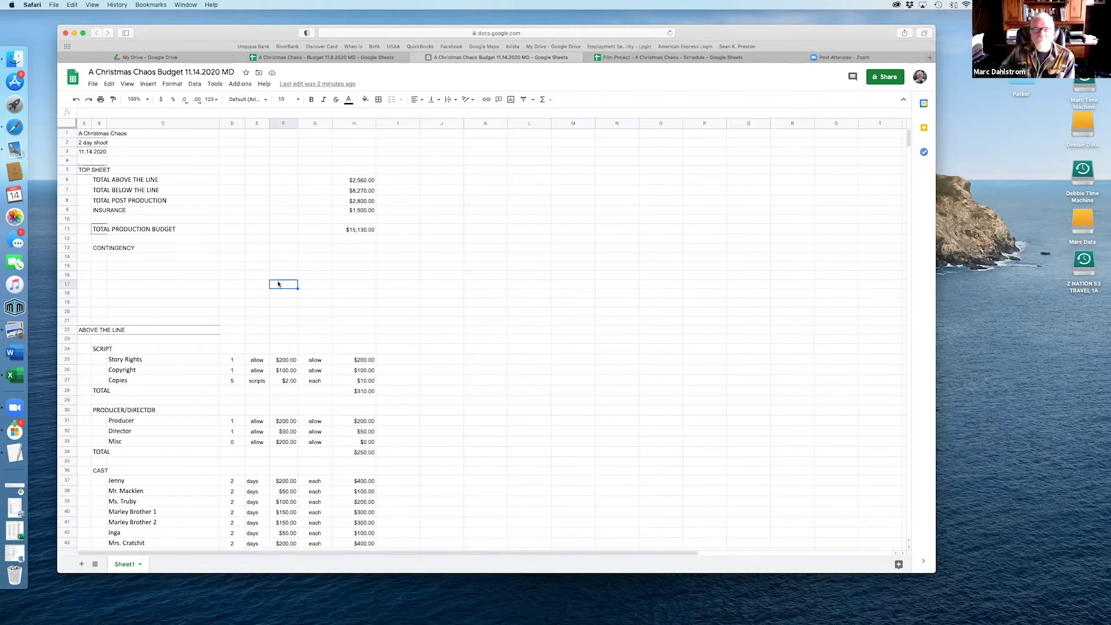
# Step: Check the Total Production Budget formula in H11, and copy row 11 into row 15 below the Contingency line
pyautogui.click(358, 228)
pyautogui.click(127, 114)
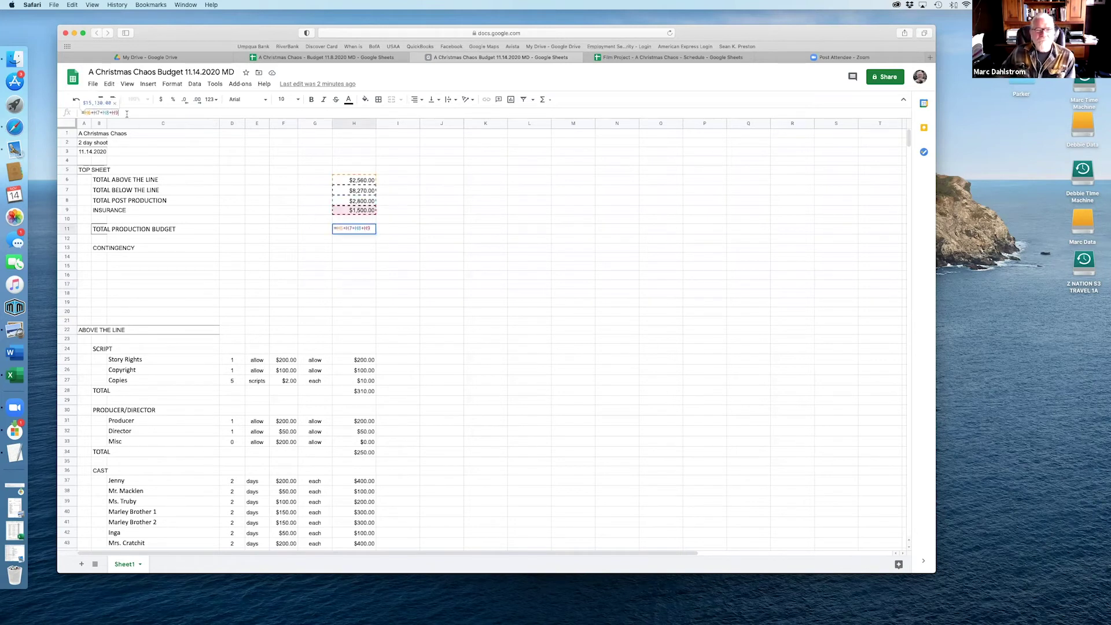
pyautogui.press('Return')
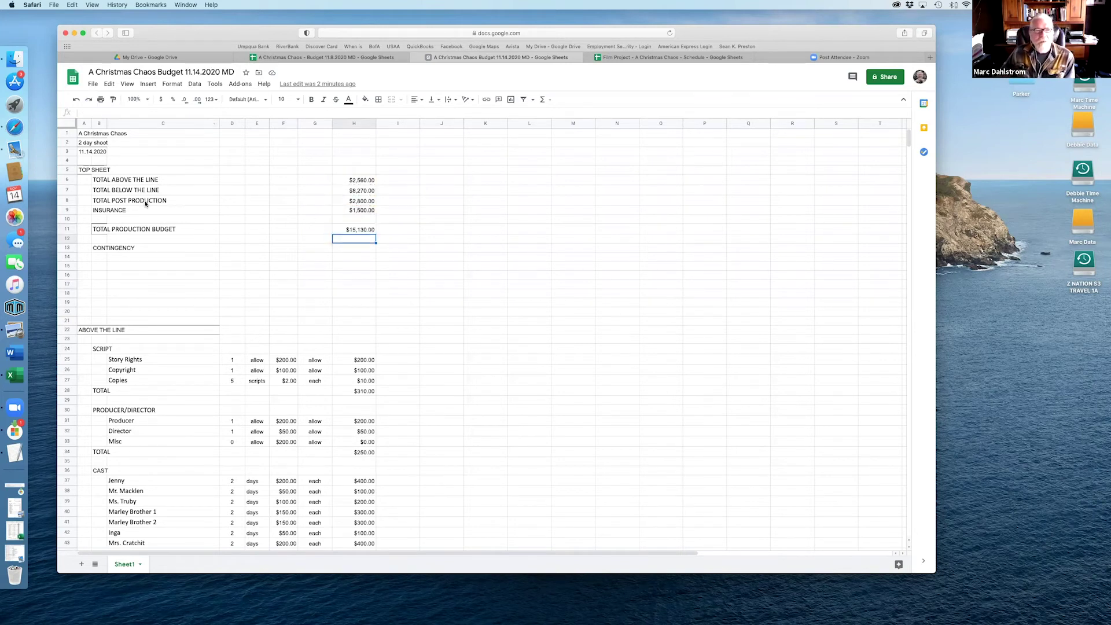
pyautogui.click(67, 229)
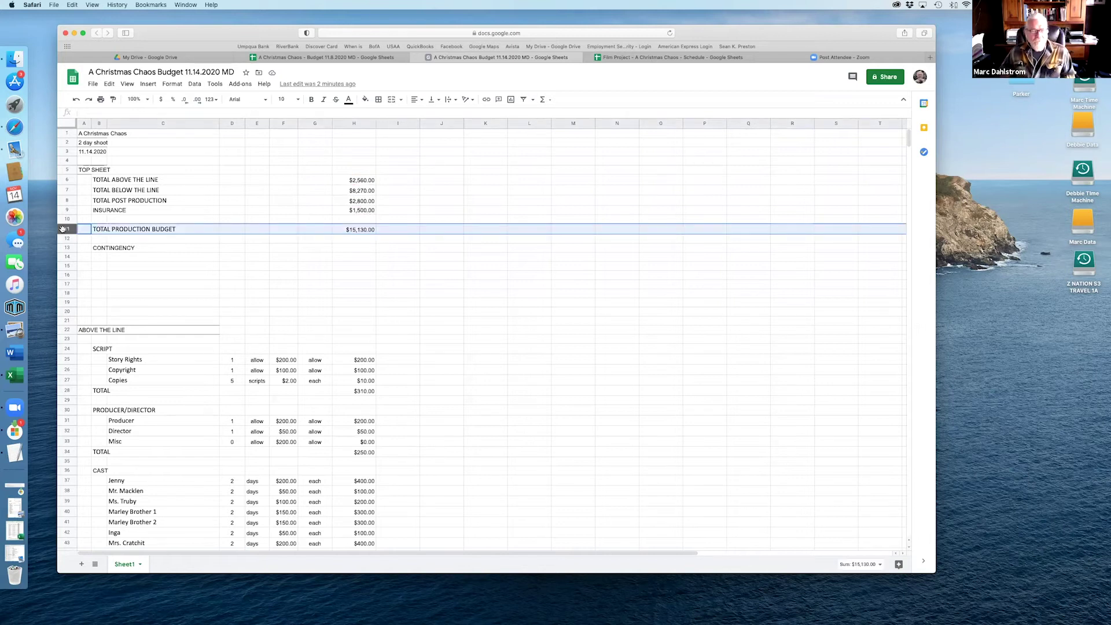
pyautogui.press('cmd+c')
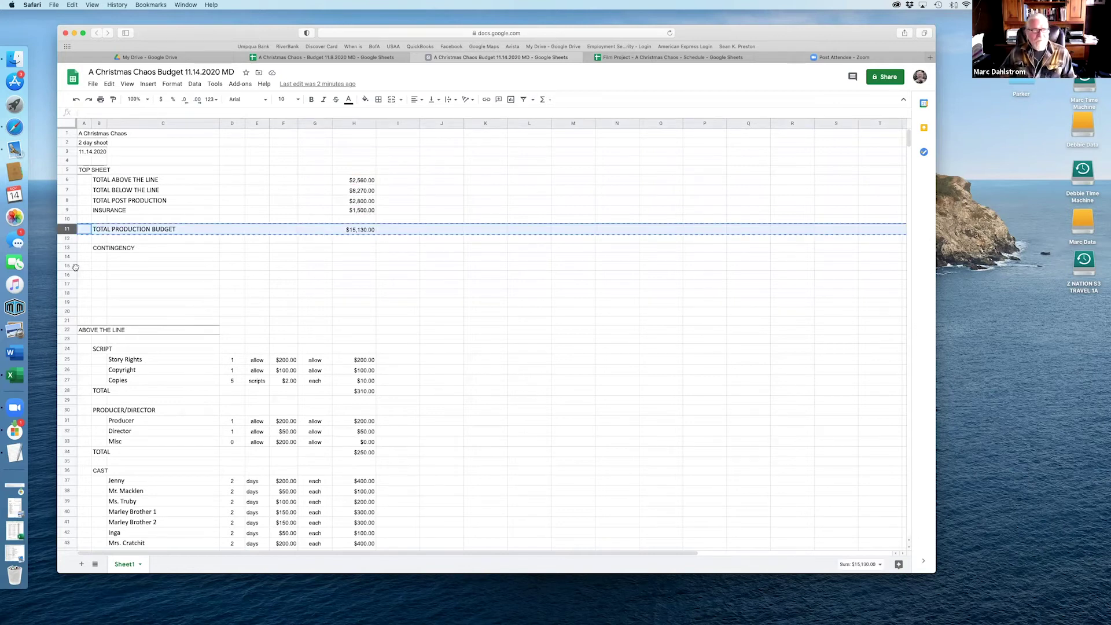
pyautogui.click(67, 267)
pyautogui.press('cmd+v')
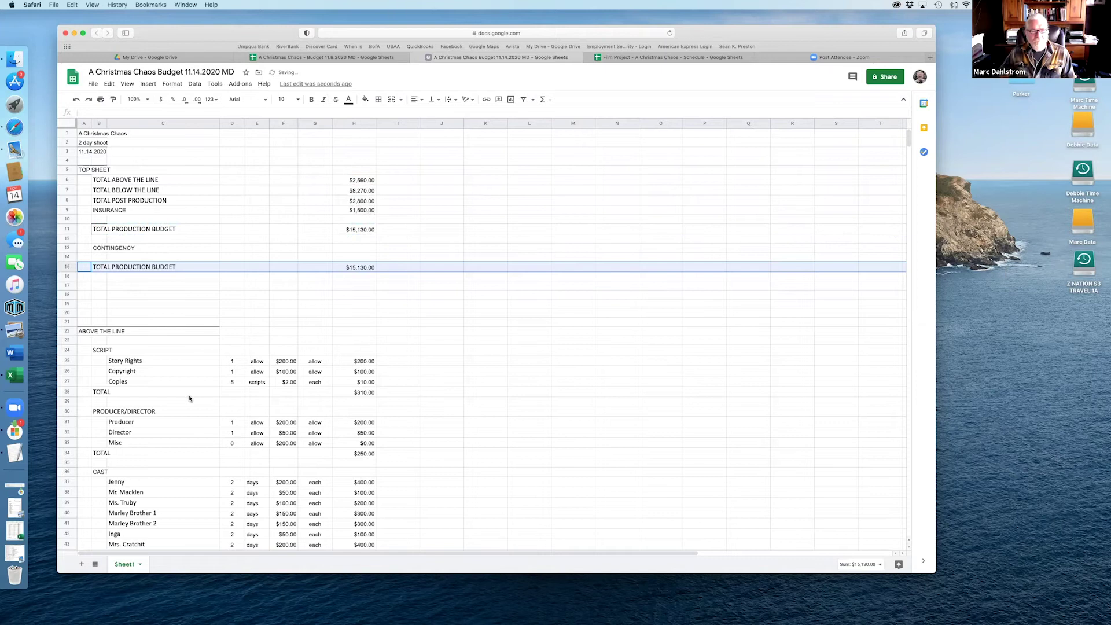
pyautogui.scroll(-3, 189, 398)
pyautogui.scroll(-7, 291, 419)
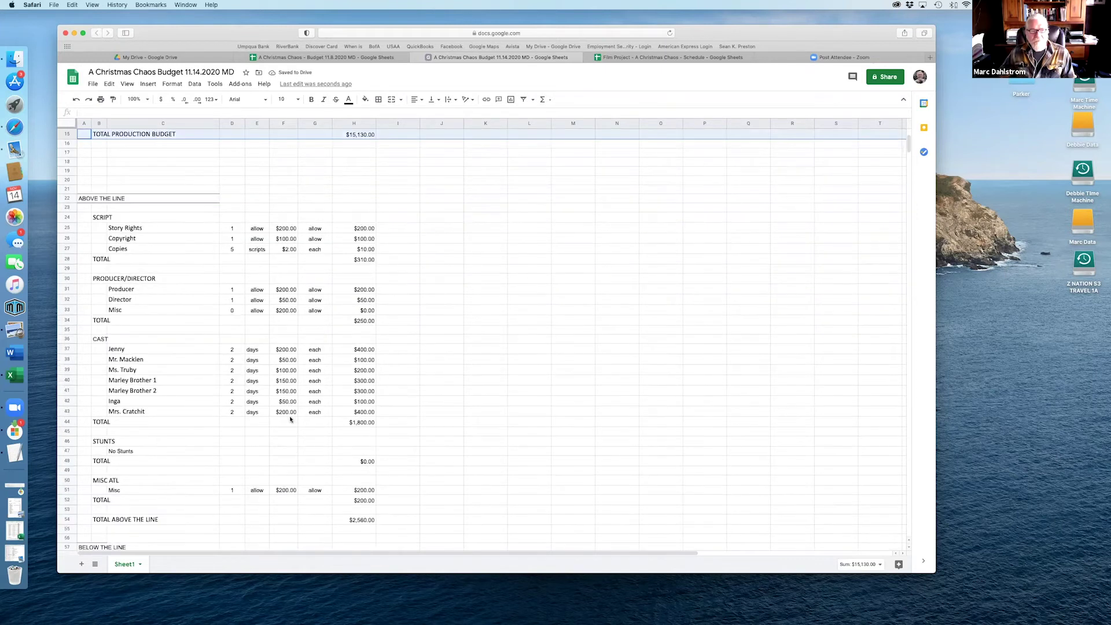
pyautogui.scroll(-6, 291, 419)
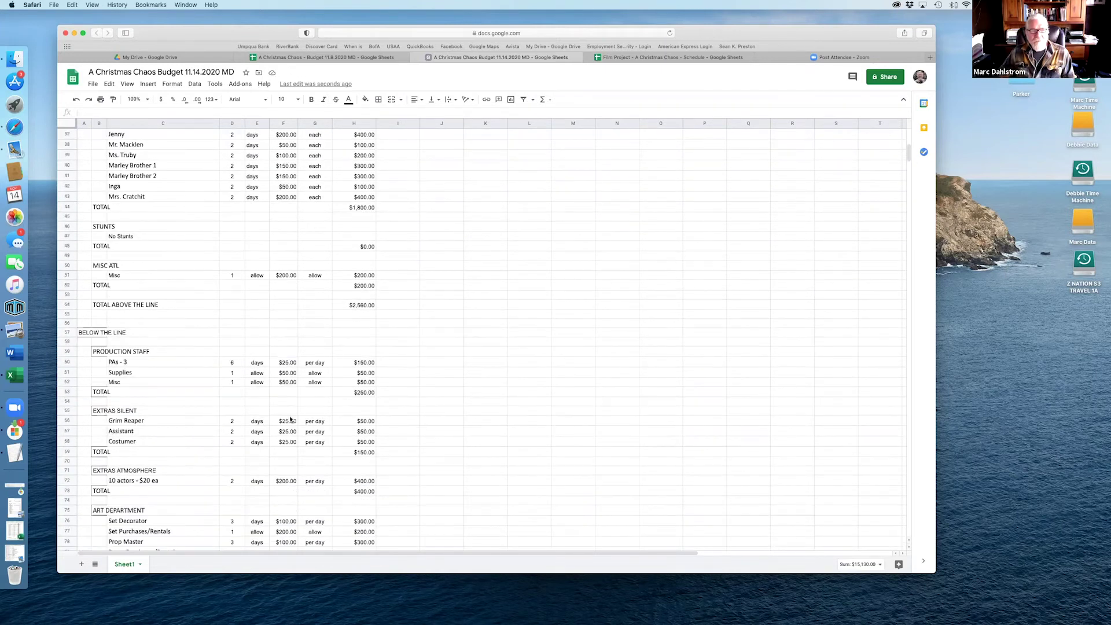
pyautogui.scroll(-9, 291, 418)
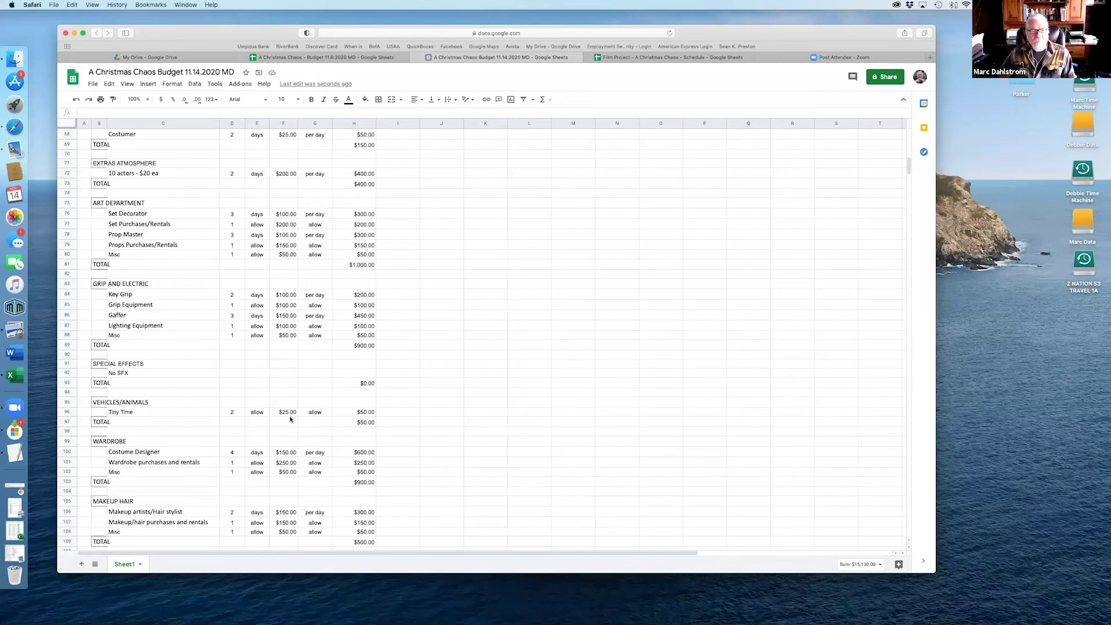
pyautogui.scroll(-2, 291, 418)
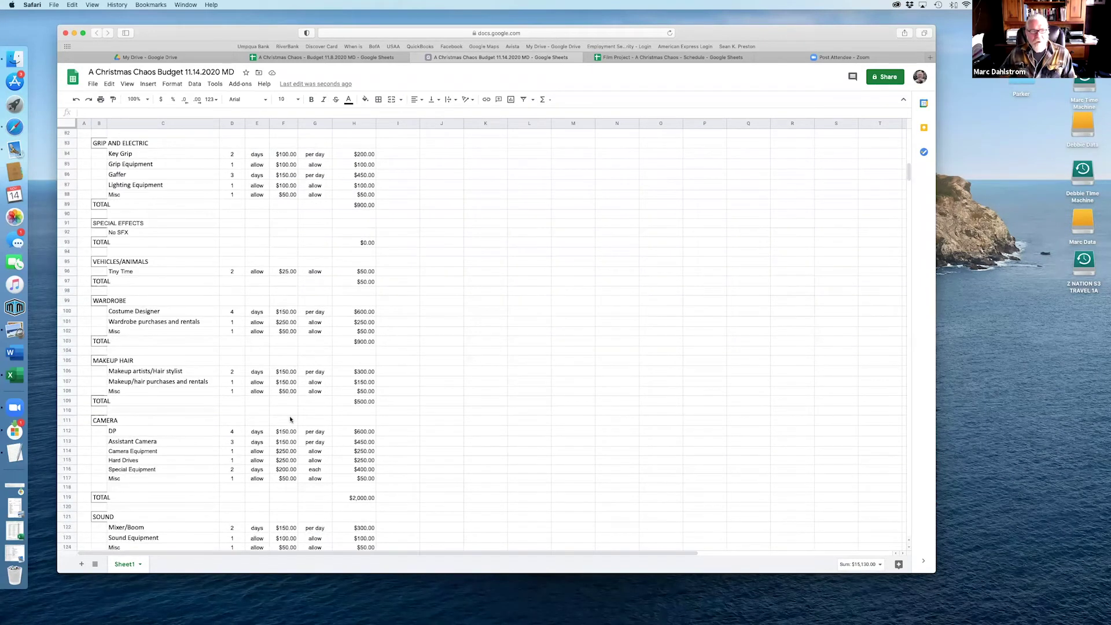
pyautogui.scroll(20, 291, 418)
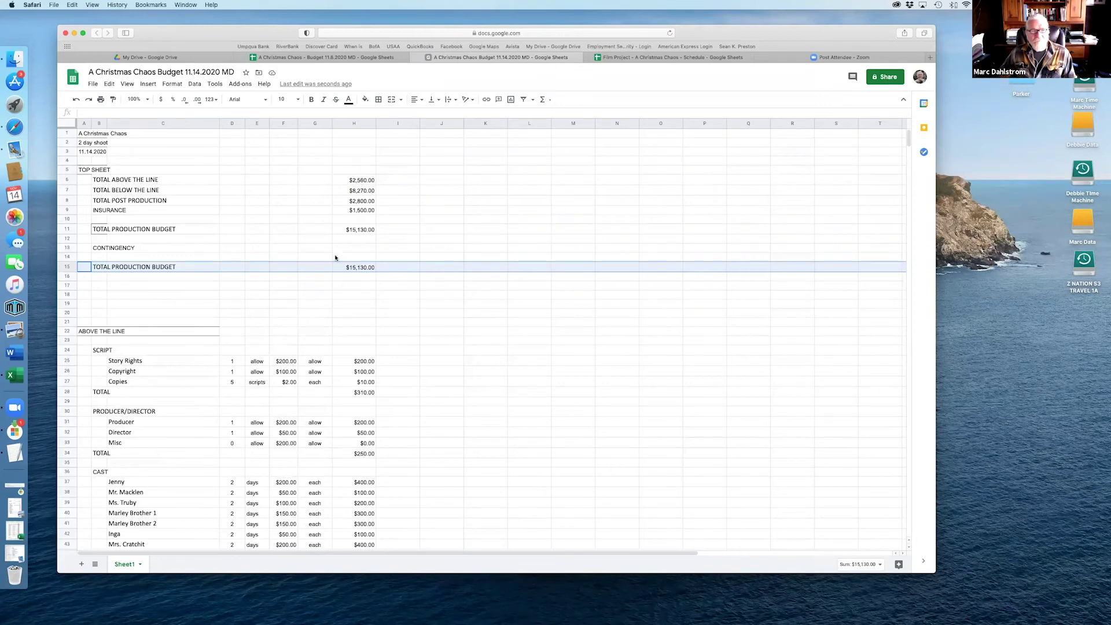
# Step: Enter the Contingency amount in H13 as 5% of the Total Production Budget with the formula =H11*.05
pyautogui.click(354, 249)
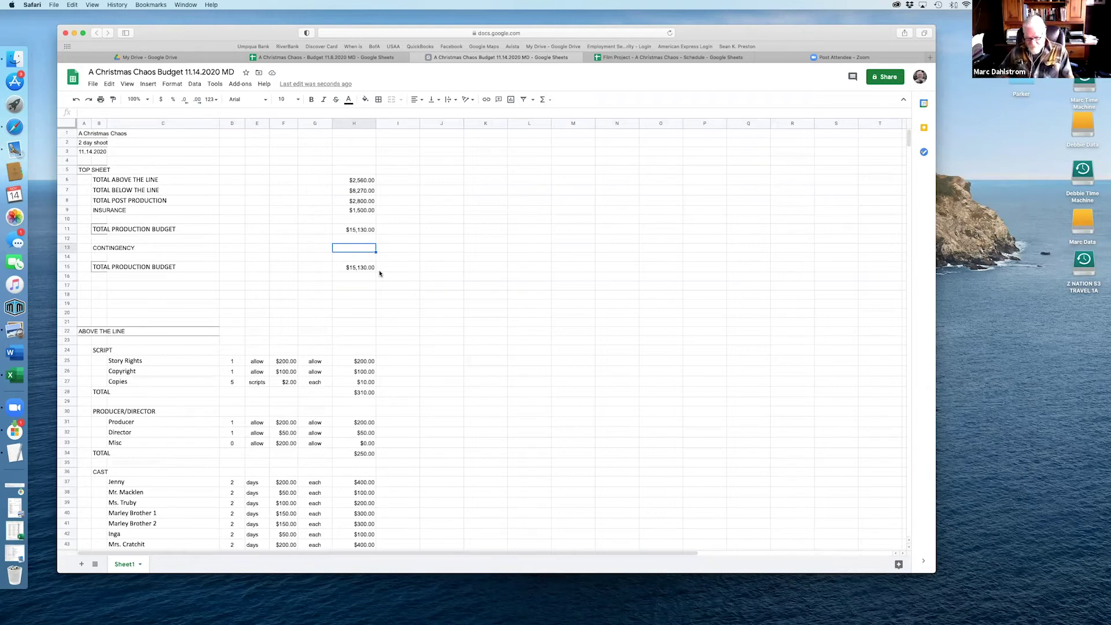
pyautogui.write('=')
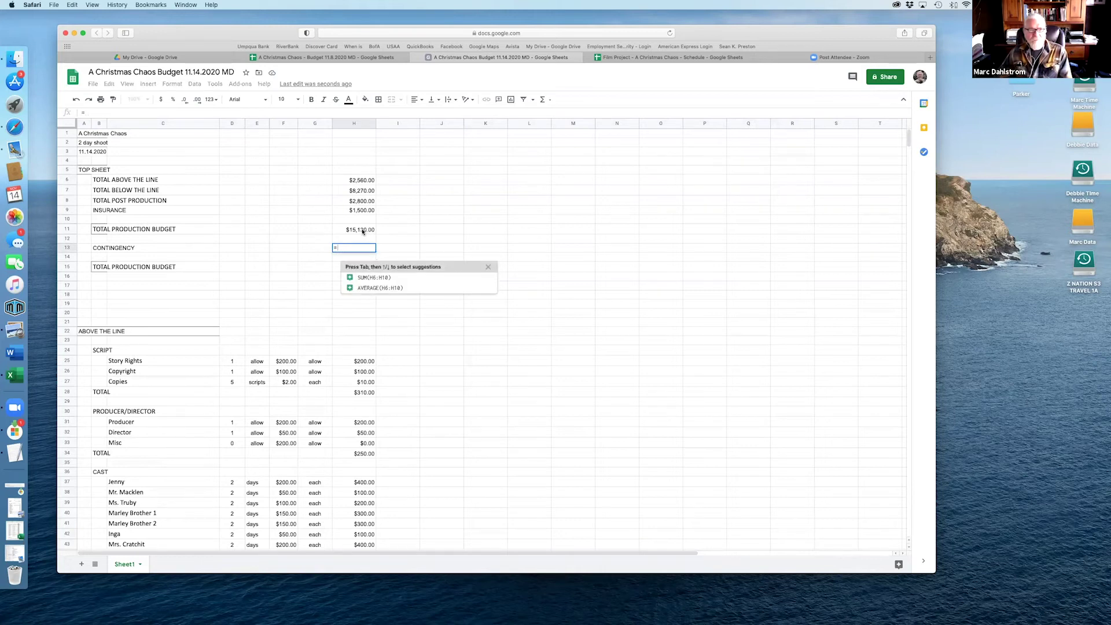
pyautogui.click(368, 231)
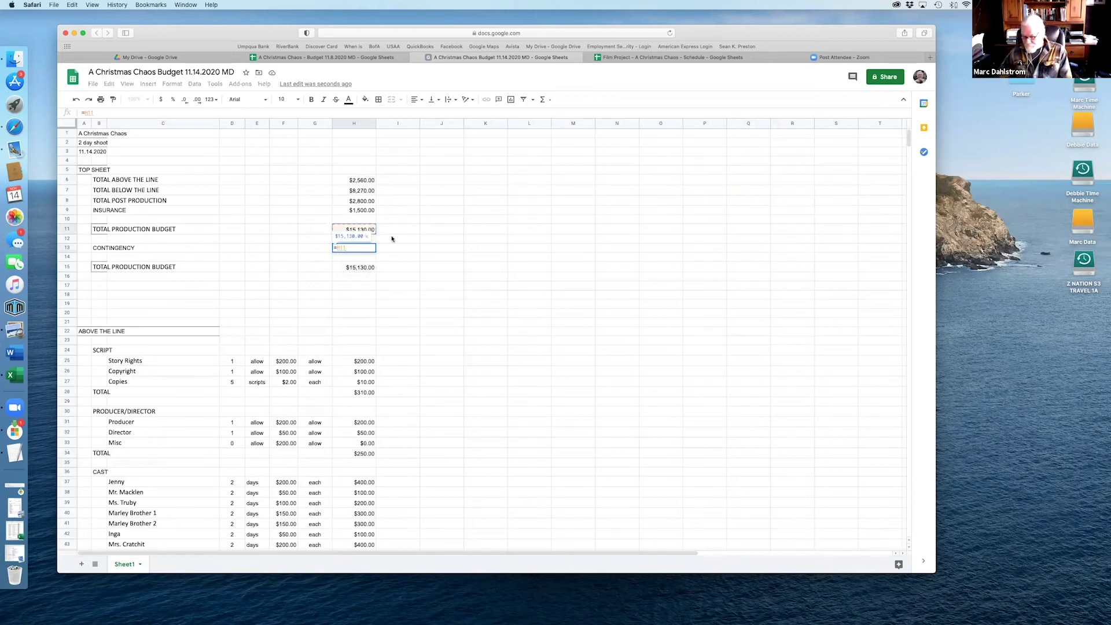
pyautogui.write('*')
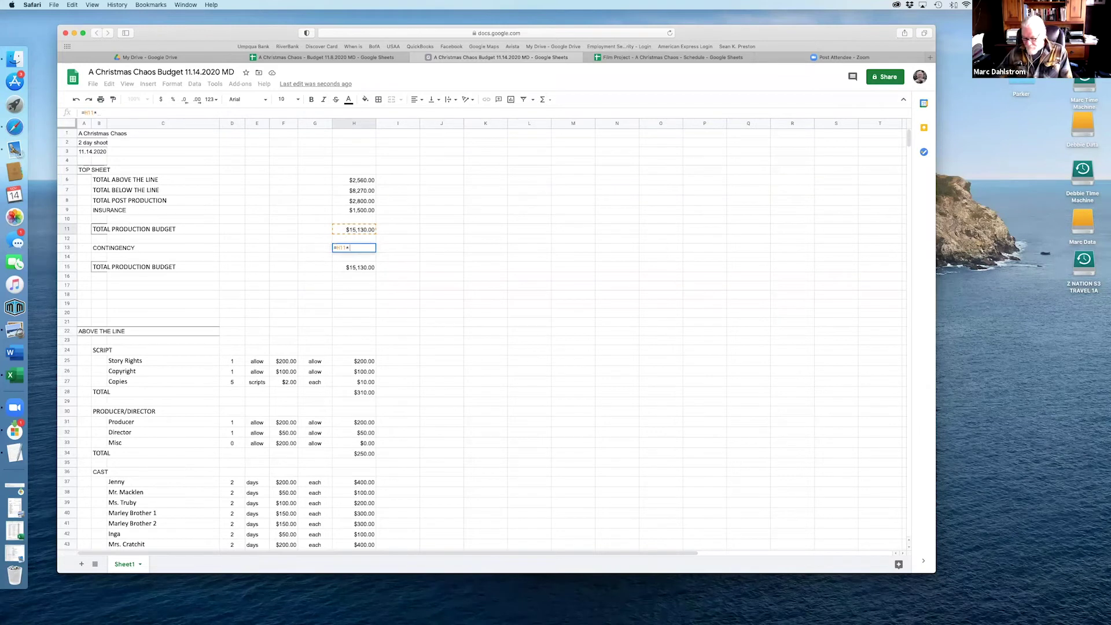
pyautogui.write('.05')
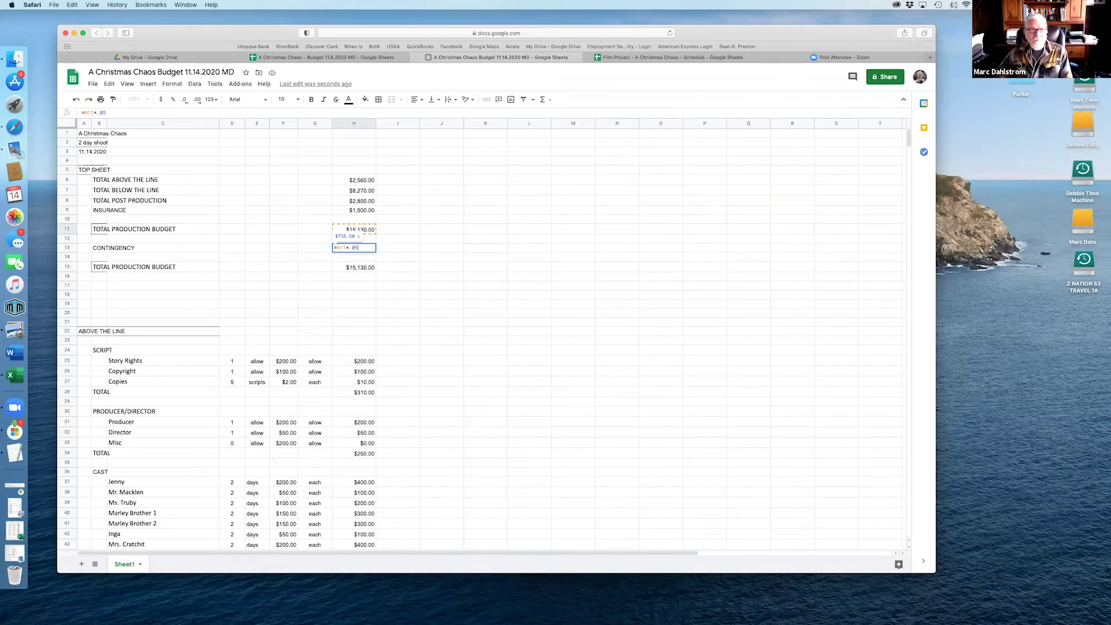
pyautogui.press('Return')
pyautogui.click(360, 250)
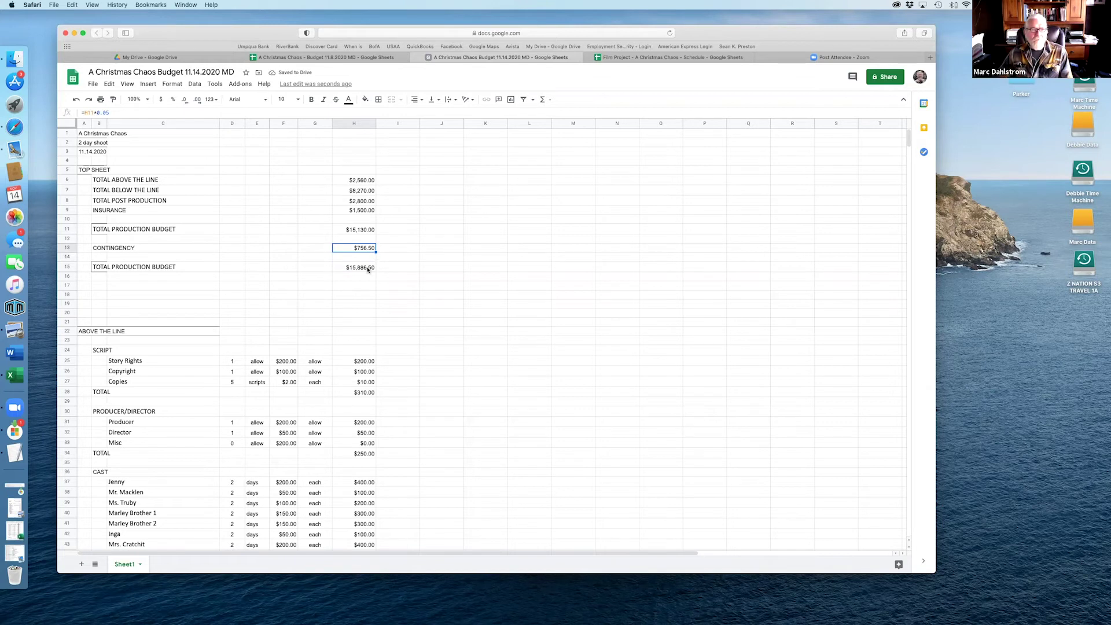
# Step: Replace the formula in H15 with =H11+H13 so the final total adds the Contingency to the Total Production Budget
pyautogui.click(367, 269)
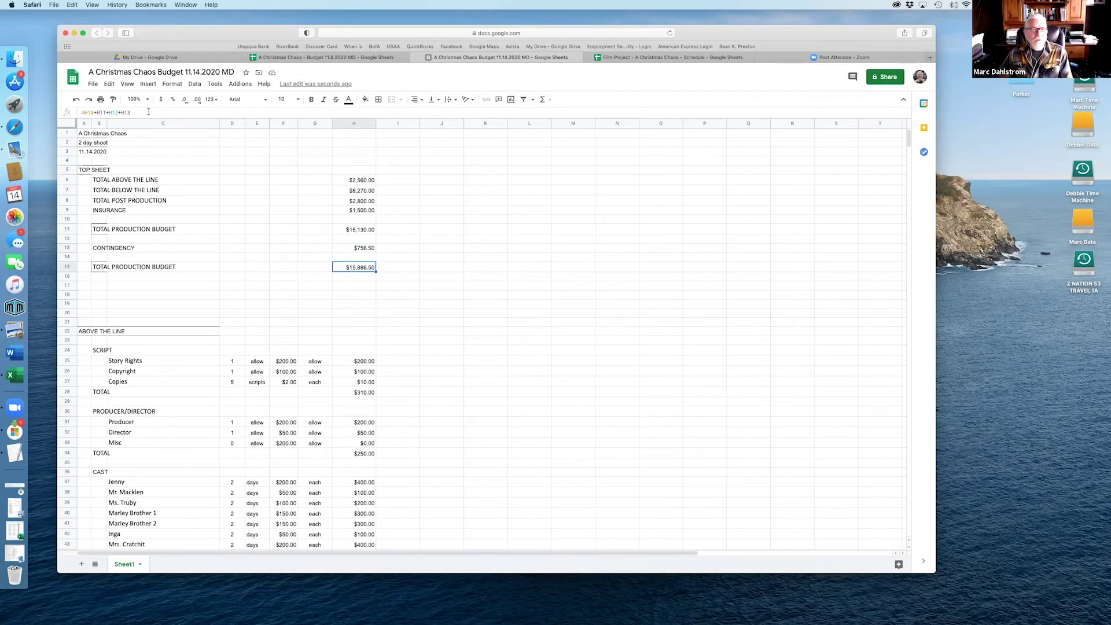
pyautogui.moveTo(145, 112); pyautogui.dragTo(44, 112)
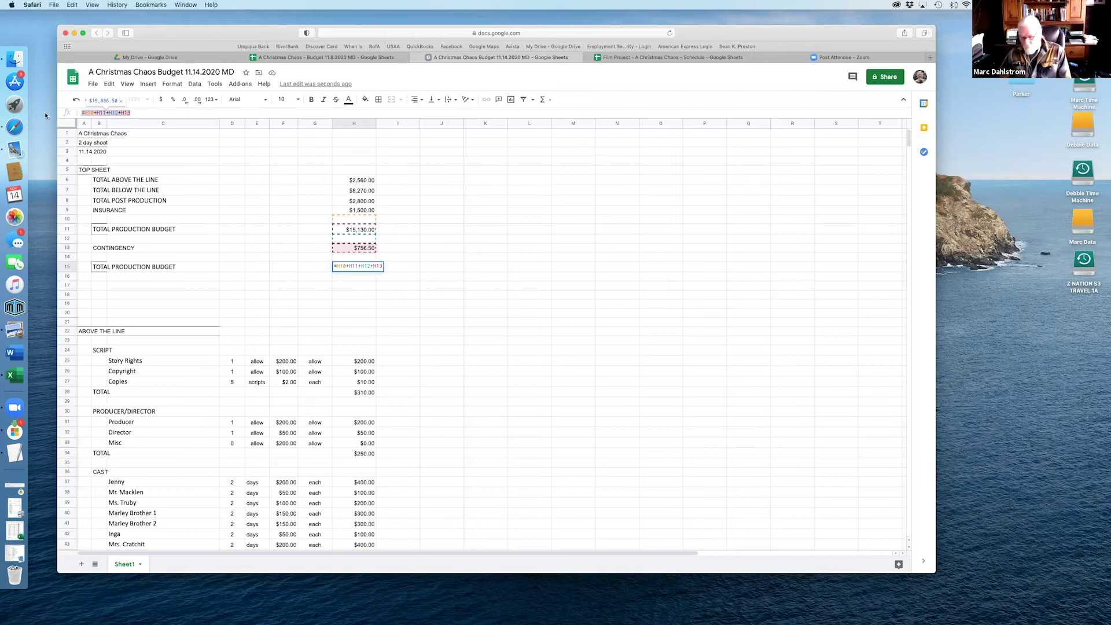
pyautogui.write('=')
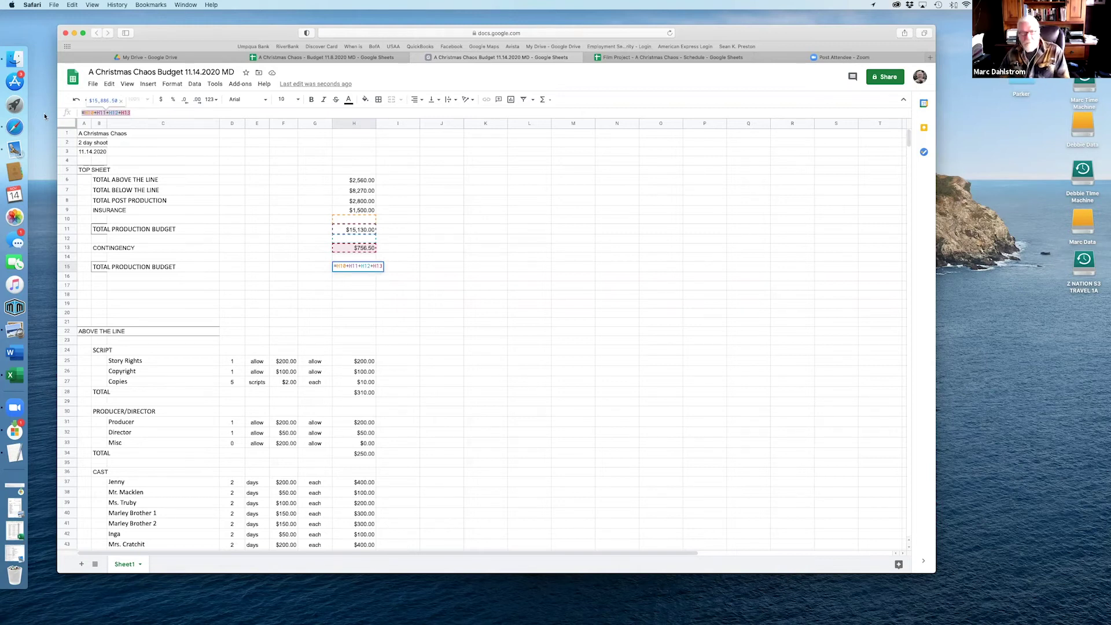
pyautogui.click(350, 230)
pyautogui.write('+')
pyautogui.click(357, 248)
pyautogui.press('Return')
pyautogui.press('Up')
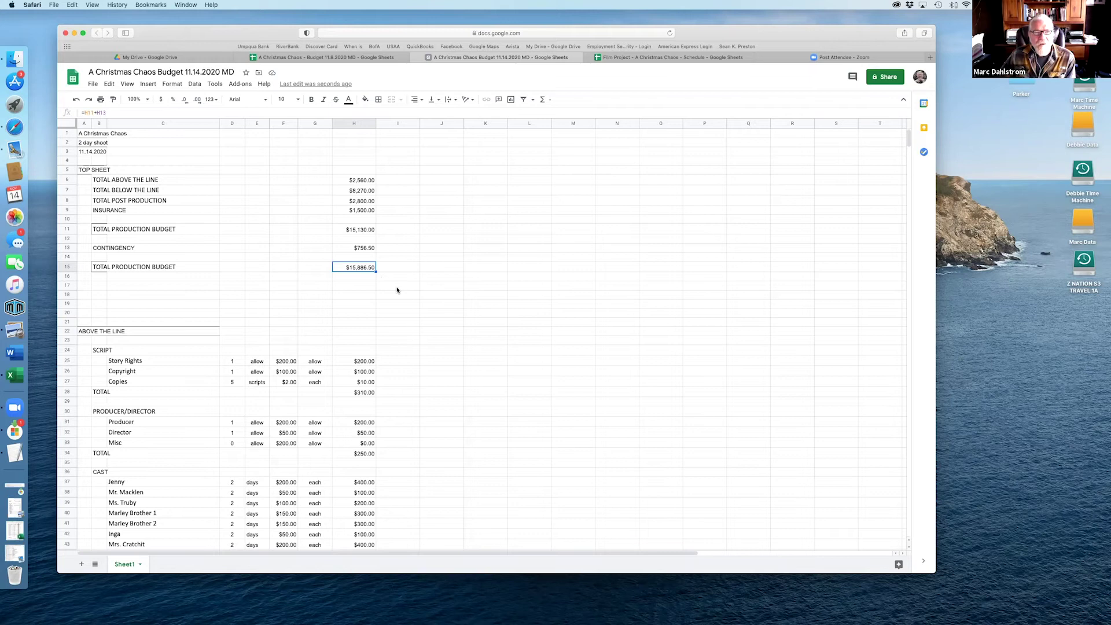
# Step: Review the top sheet and the Above the Line items for costs that could be reduced
pyautogui.scroll(-1, 433, 300)
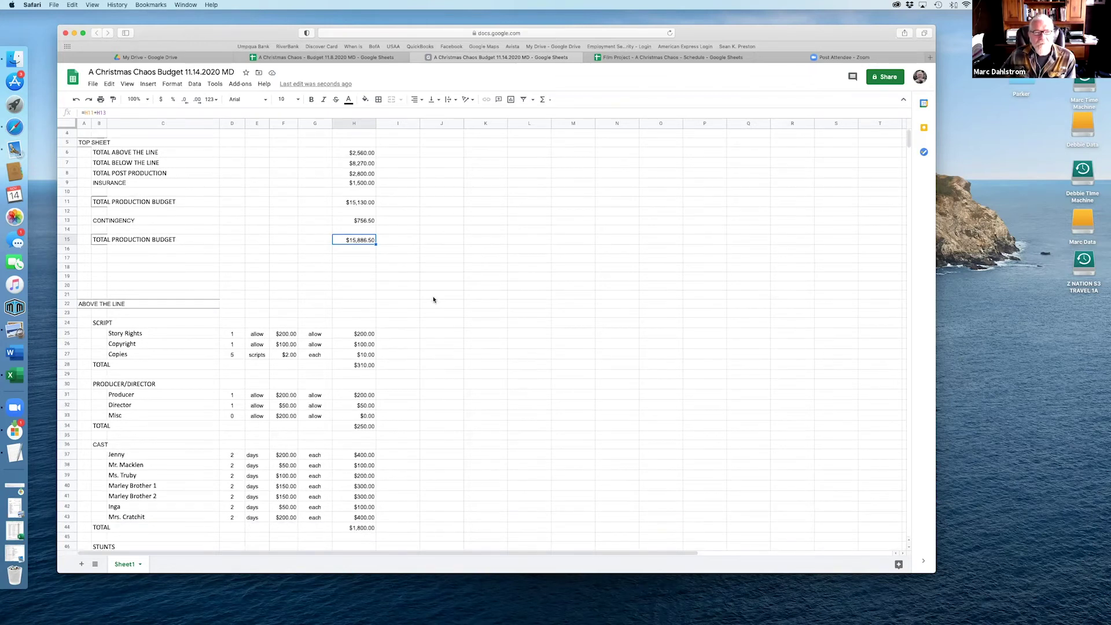
pyautogui.scroll(1, 432, 300)
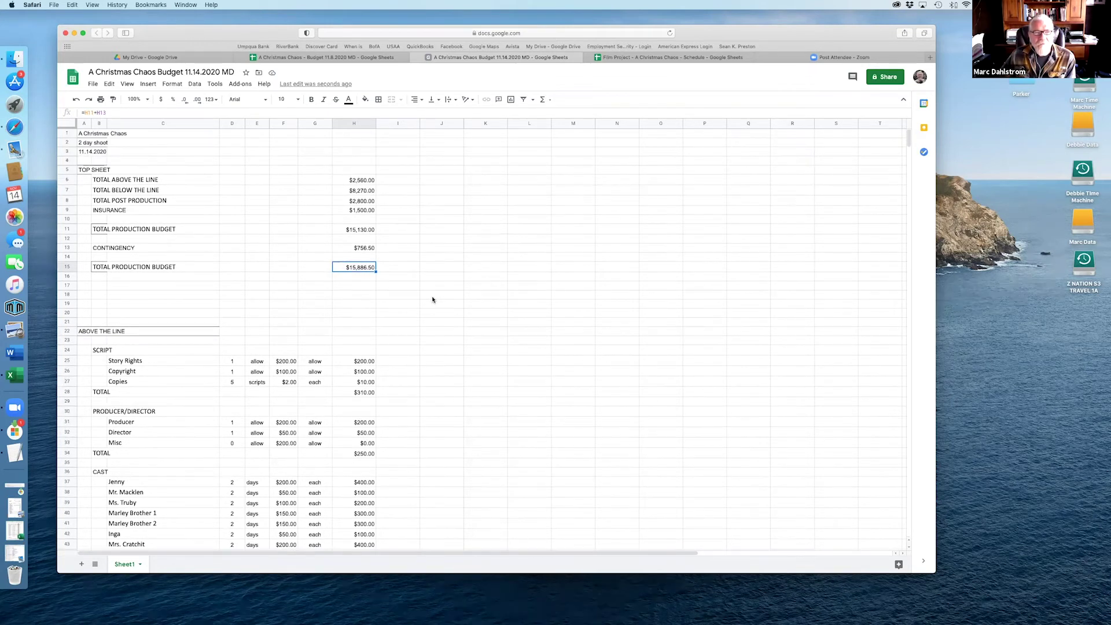
pyautogui.scroll(-1, 433, 300)
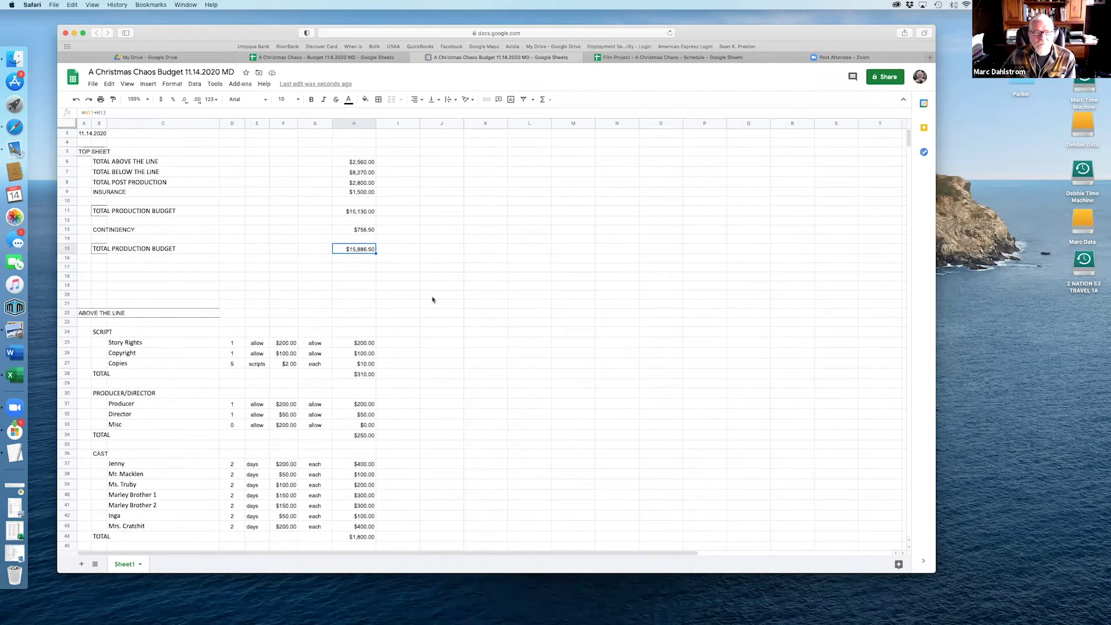
pyautogui.scroll(-4, 432, 299)
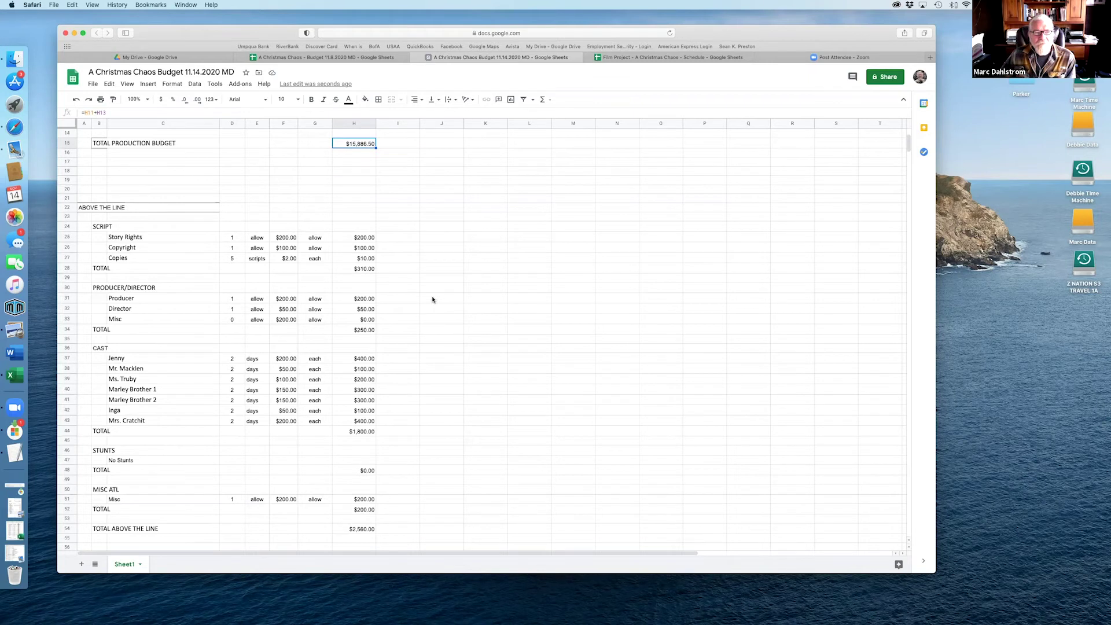
pyautogui.scroll(-1, 432, 299)
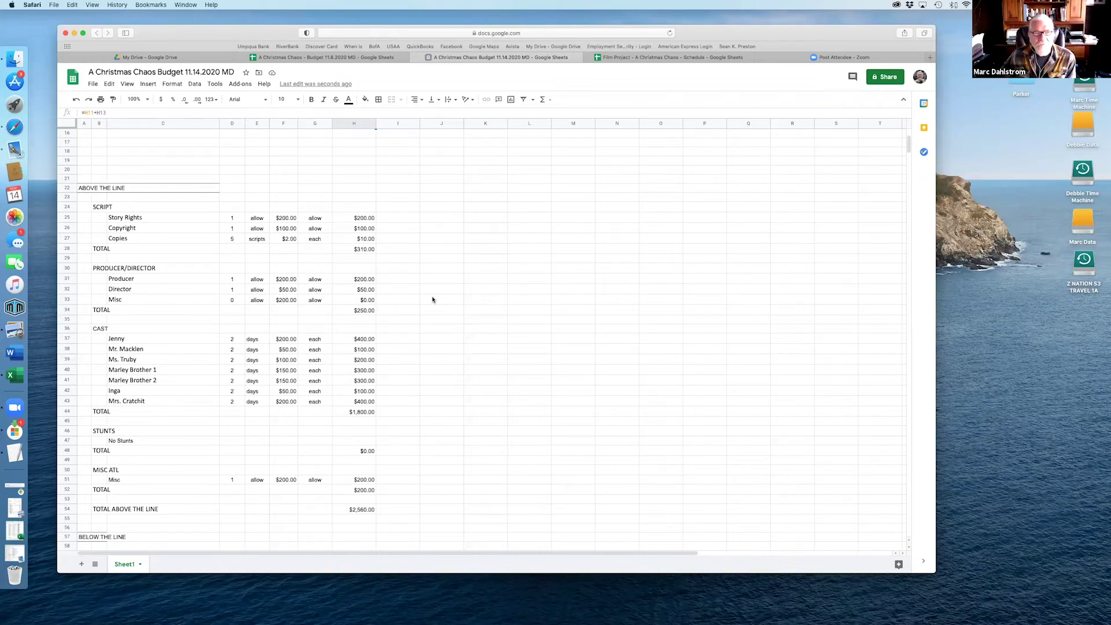
pyautogui.scroll(-1, 432, 299)
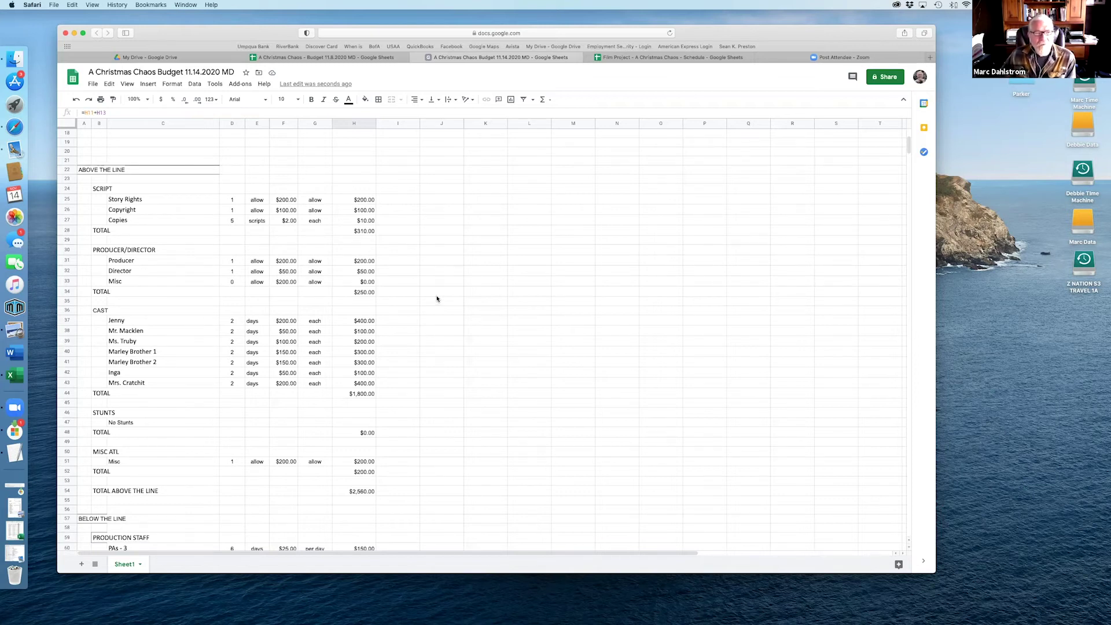
pyautogui.scroll(3, 437, 299)
pyautogui.scroll(-1, 437, 298)
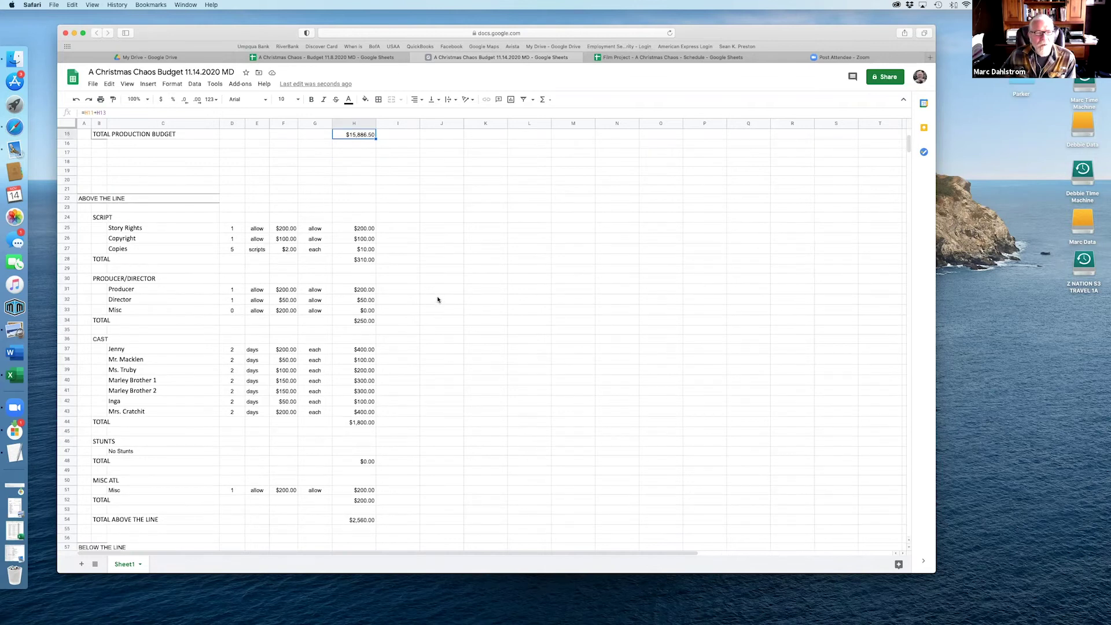
# Step: Set the Producer quantity in D31 to 0 in the Producer/Director section
pyautogui.click(203, 290)
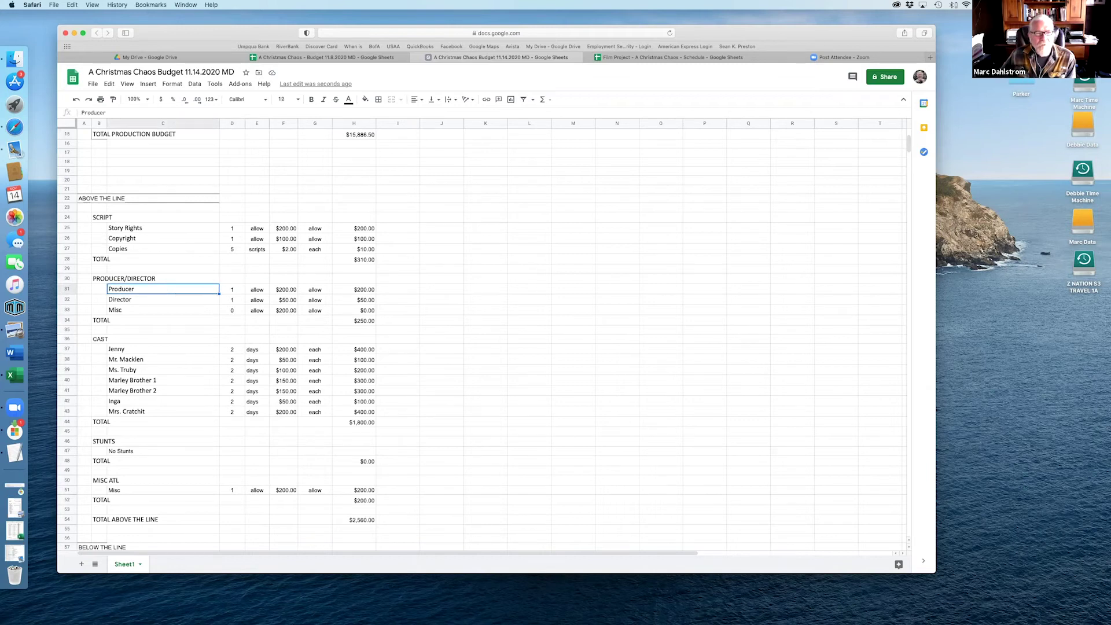
pyautogui.click(232, 290)
pyautogui.write('0')
pyautogui.press('Return')
pyautogui.click(232, 289)
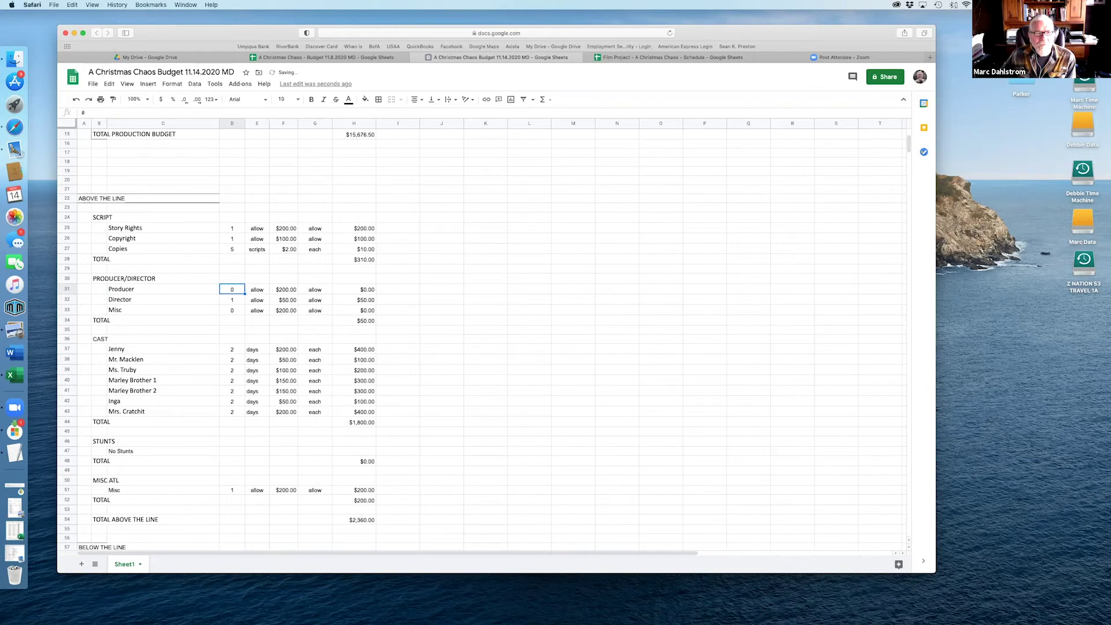
pyautogui.click(232, 300)
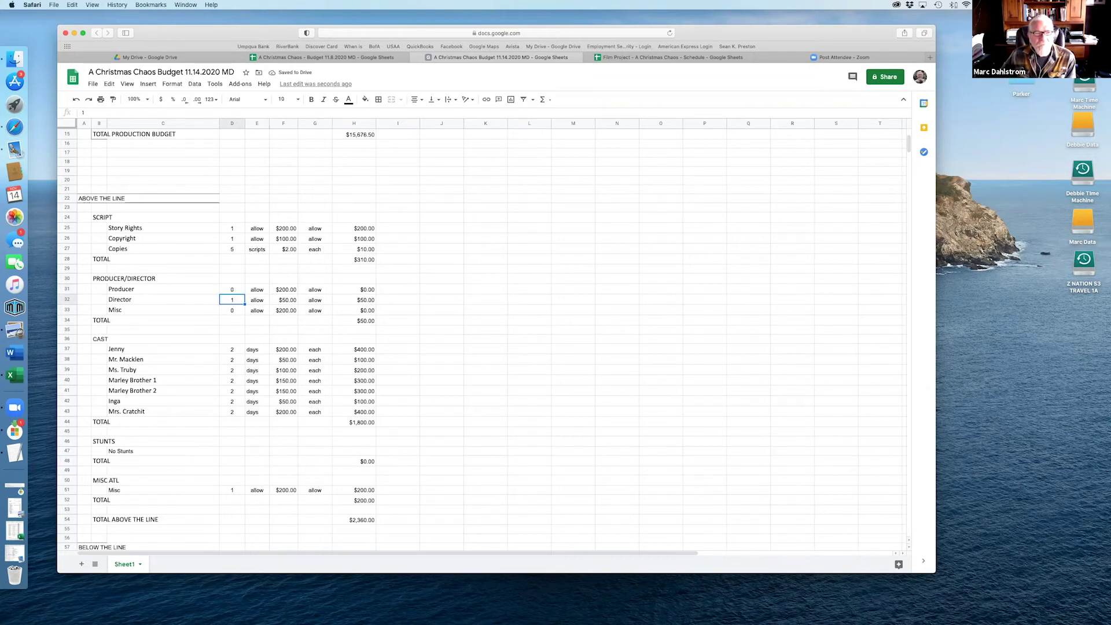
# Step: Set the script Copies quantity in D27 to 1
pyautogui.click(232, 290)
pyautogui.press('Up')
pyautogui.press('Up')
pyautogui.press('Up')
pyautogui.press('Up')
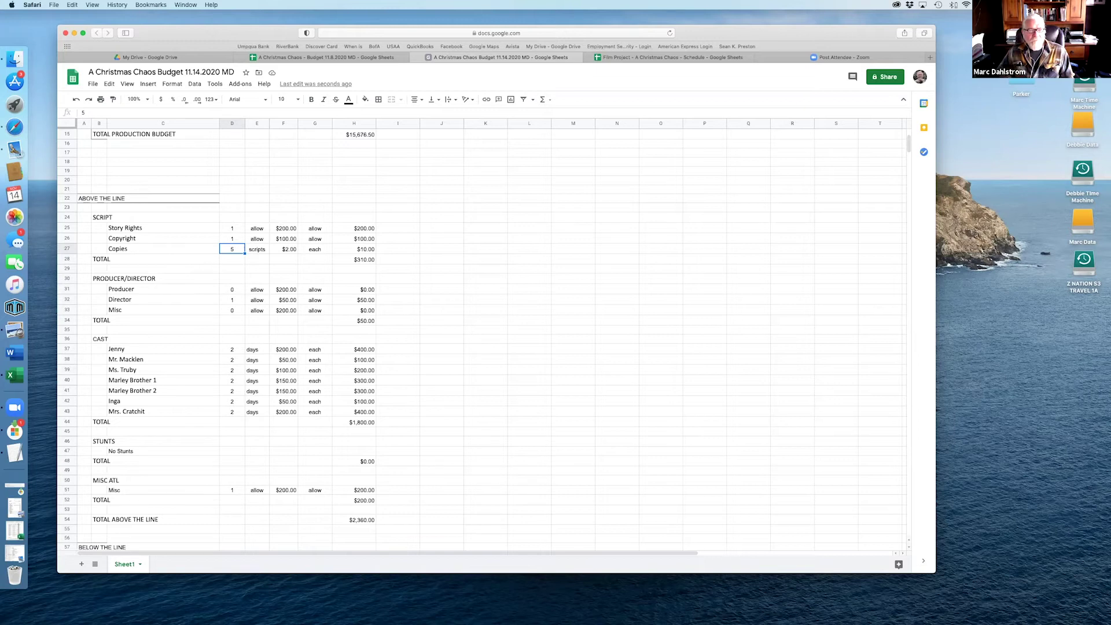
pyautogui.write('1')
pyautogui.press('Return')
pyautogui.click(232, 249)
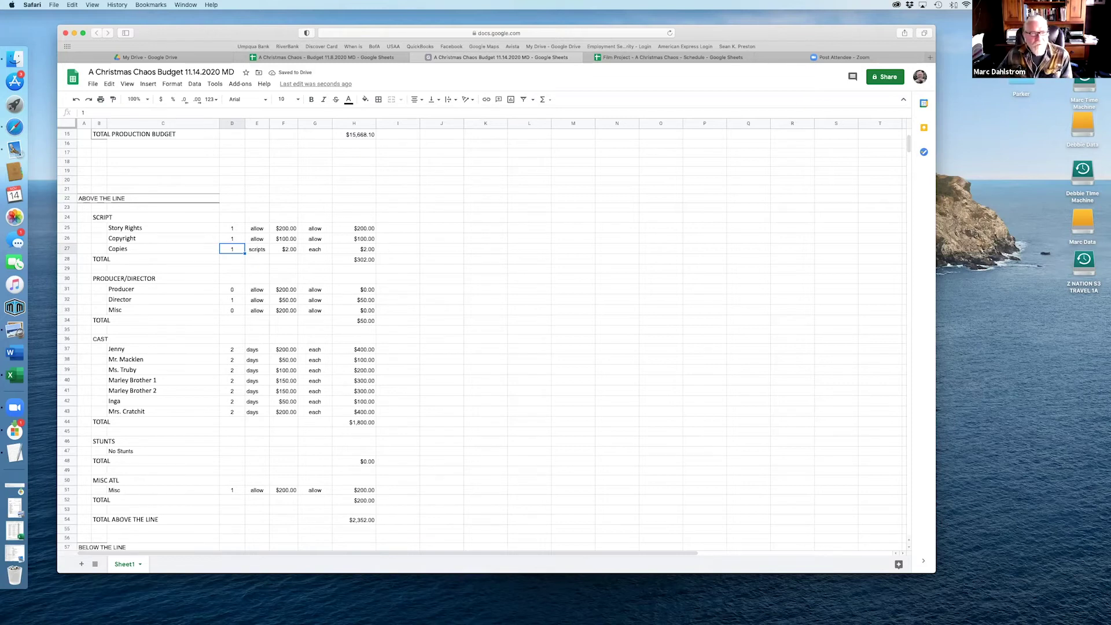
# Step: Set the Story Rights allowance in F25 of the Script section to $150
pyautogui.press('Down')
pyautogui.press('Down')
pyautogui.press('Down')
pyautogui.press('Down')
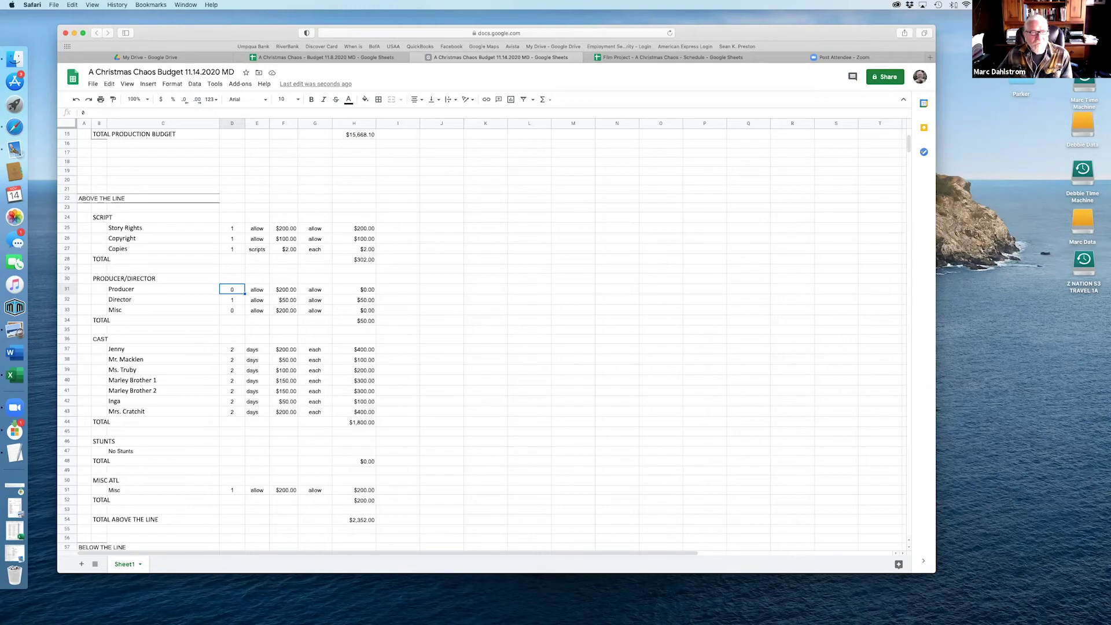
pyautogui.press('Down')
pyautogui.press('Down')
pyautogui.press('Up')
pyautogui.press('Up')
pyautogui.press('Up')
pyautogui.press('Up')
pyautogui.press('Up')
pyautogui.press('Up')
pyautogui.press('Up')
pyautogui.press('Up')
pyautogui.press('Down')
pyautogui.press('Up')
pyautogui.press('Down')
pyautogui.press('Right')
pyautogui.press('Up')
pyautogui.press('Up')
pyautogui.press('Right')
pyautogui.press('Down')
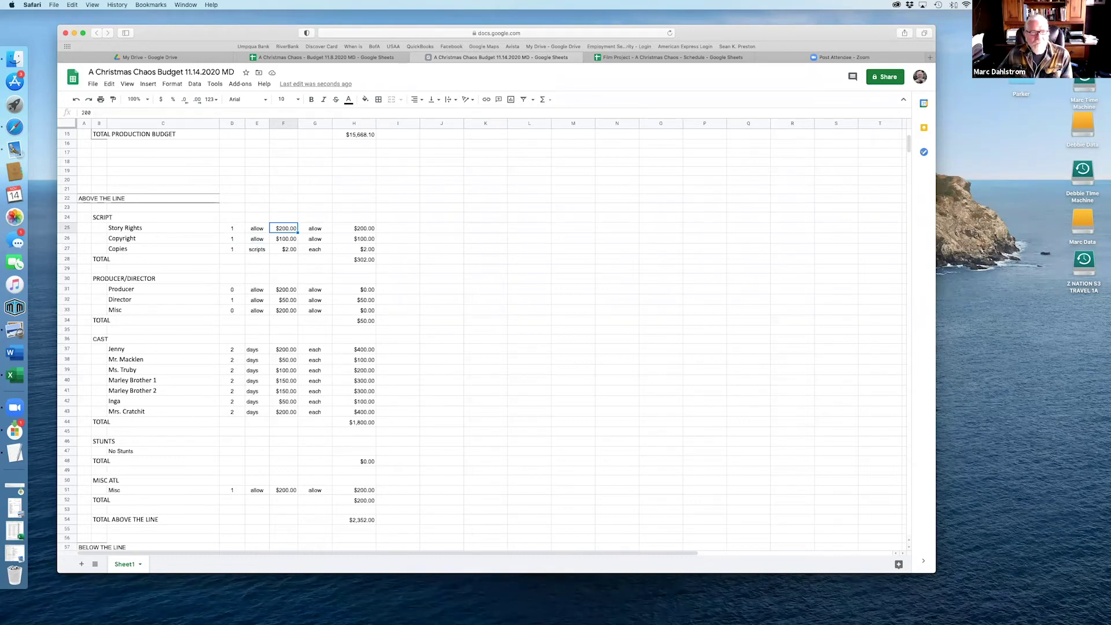
pyautogui.write('150')
pyautogui.press('Return')
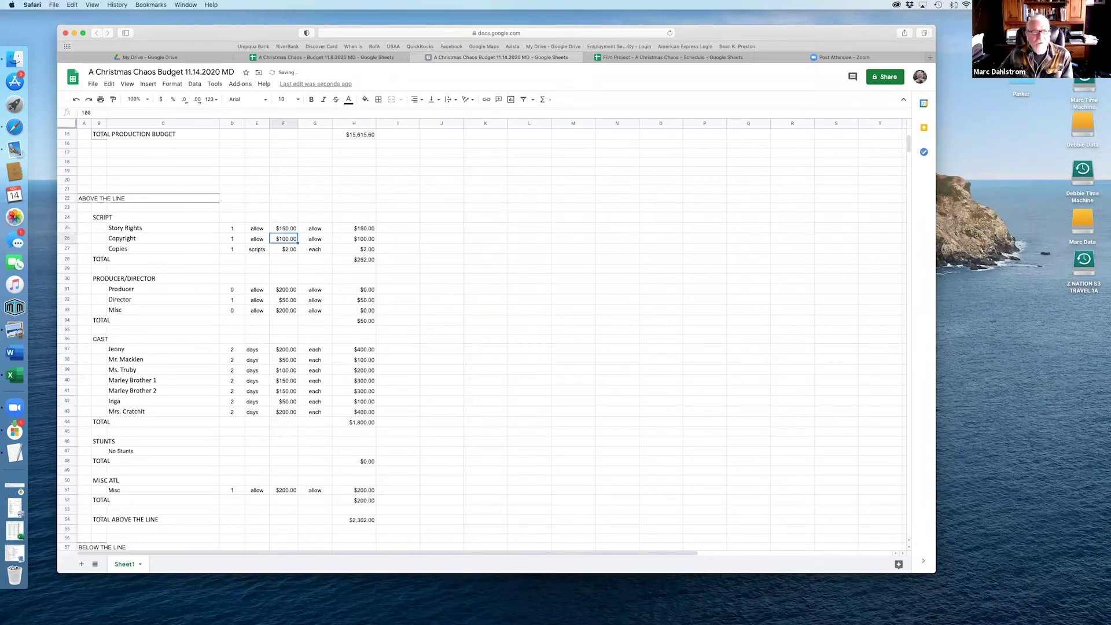
# Step: Review the number of days and the rates for each role in the Cast section
pyautogui.press('Left')
pyautogui.press('Up')
pyautogui.press('Down')
pyautogui.press('Down')
pyautogui.press('Down')
pyautogui.press('Down')
pyautogui.press('Down')
pyautogui.press('Down')
pyautogui.press('Down')
pyautogui.press('Down')
pyautogui.press('Down')
pyautogui.press('Down')
pyautogui.press('Down')
pyautogui.press('Down')
pyautogui.press('Down')
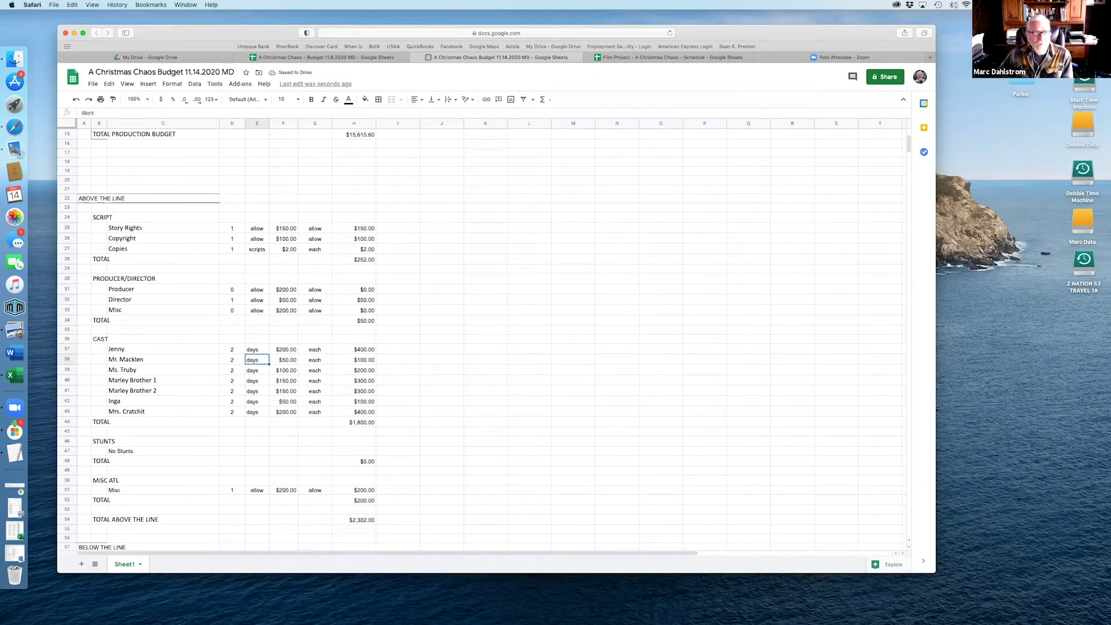
pyautogui.press('Up')
pyautogui.press('Left')
pyautogui.press('Down')
pyautogui.press('Down')
pyautogui.press('Down')
pyautogui.press('Down')
pyautogui.press('Down')
pyautogui.press('Down')
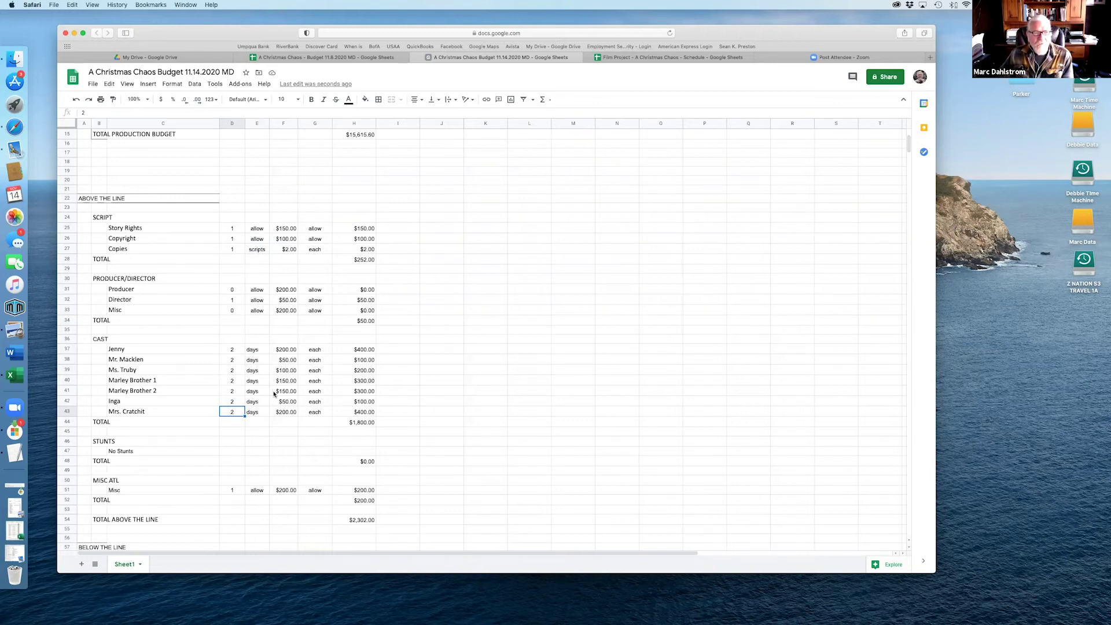
# Step: Set the Misc allowance in F51 of the Misc ATL section to $100
pyautogui.scroll(-1, 271, 394)
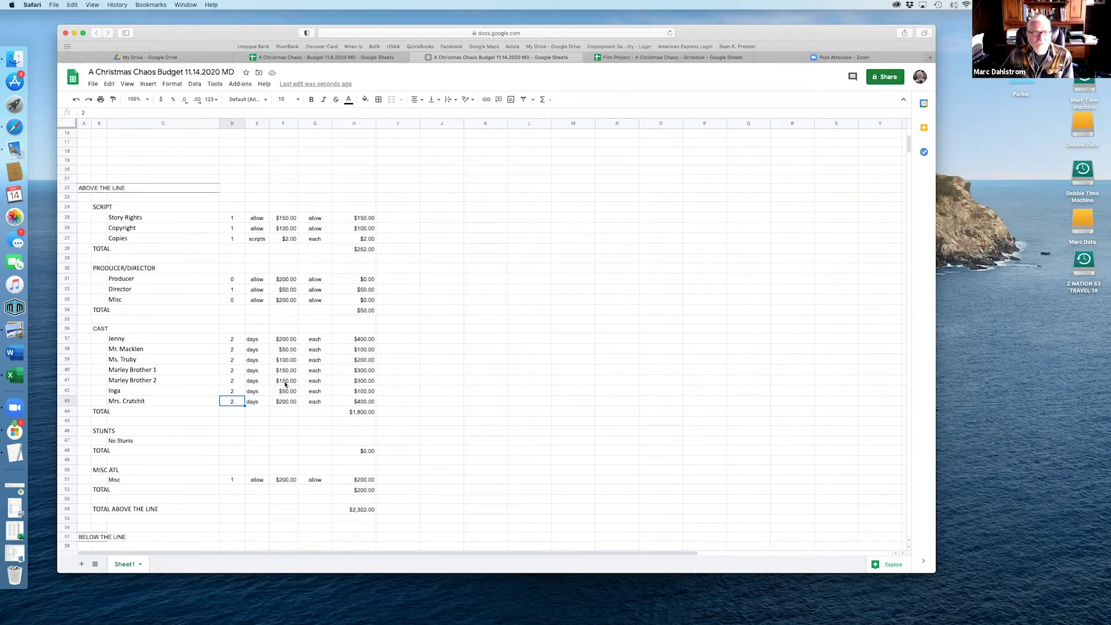
pyautogui.scroll(-4, 291, 375)
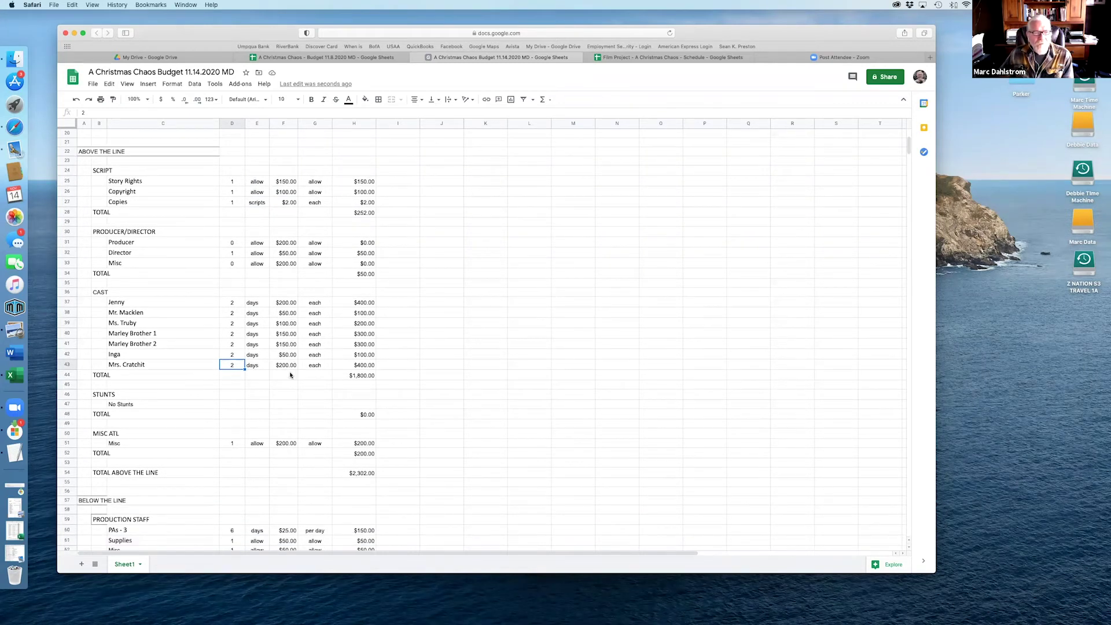
pyautogui.scroll(-14, 290, 375)
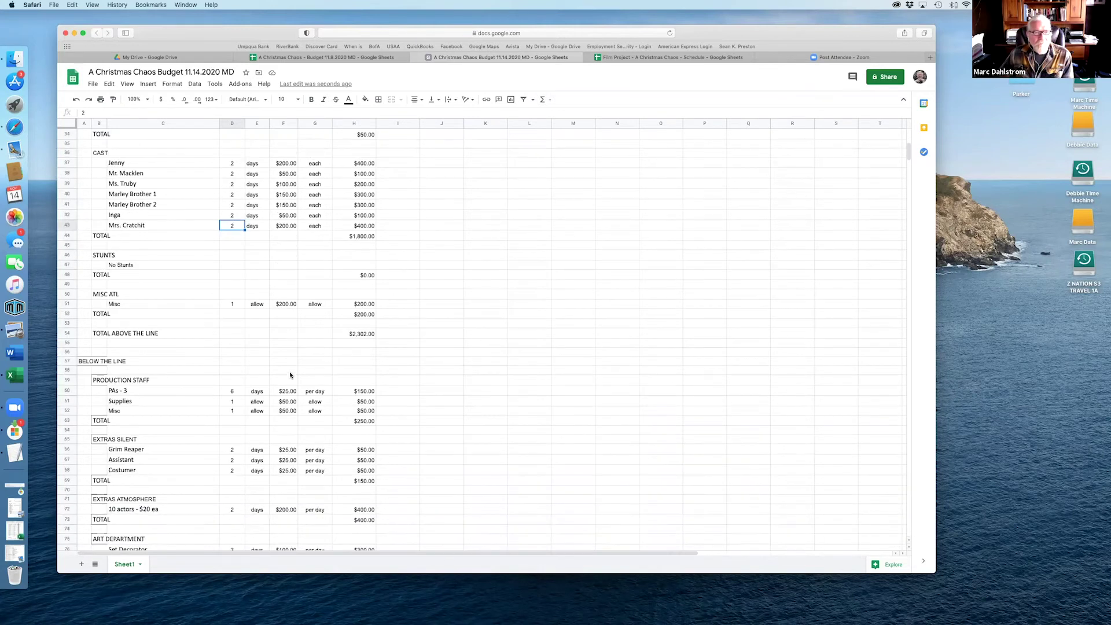
pyautogui.click(287, 304)
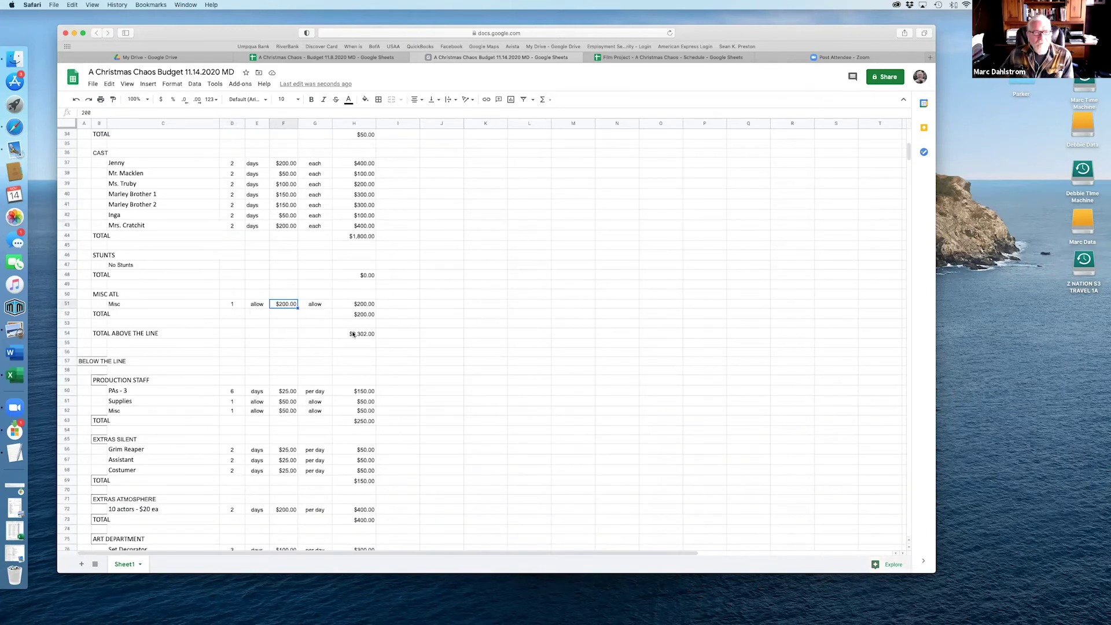
pyautogui.write('100')
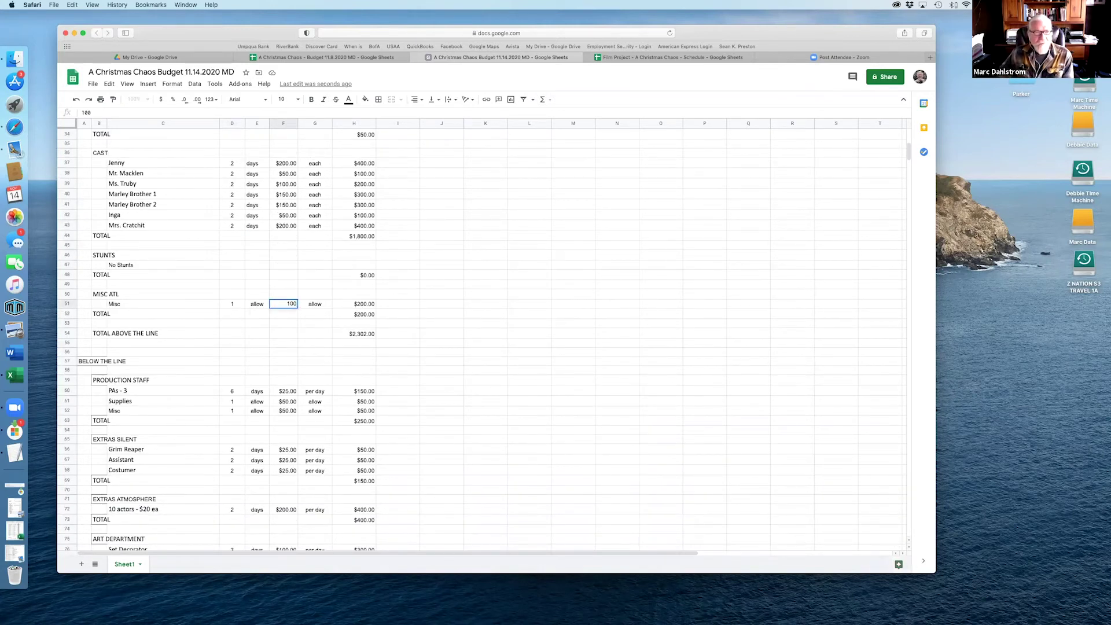
pyautogui.press('Return')
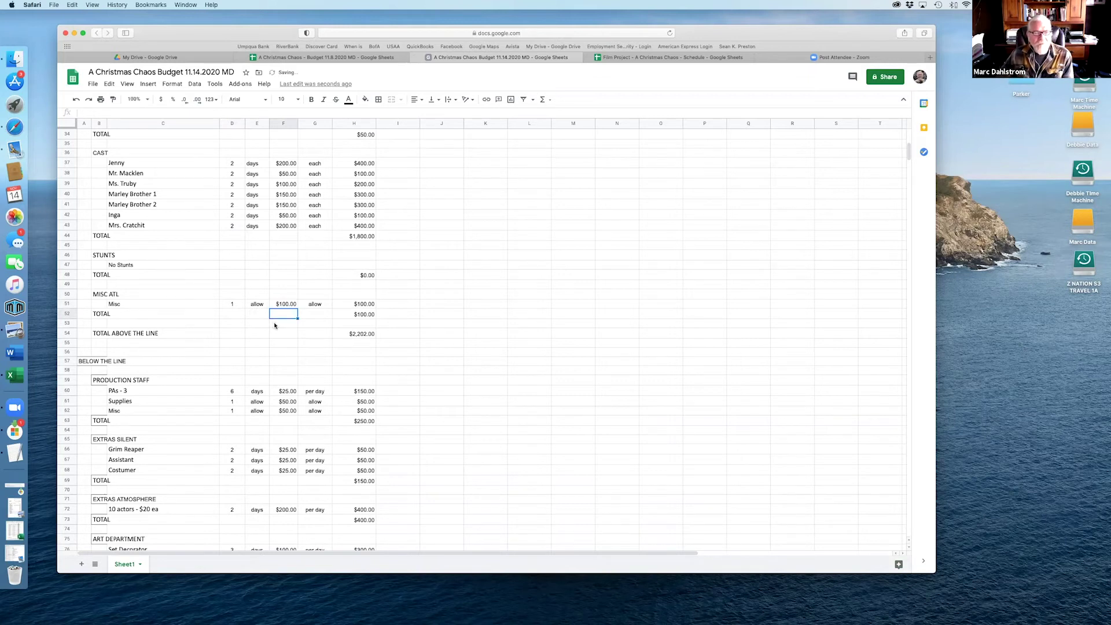
# Step: Set both the Supplies allowance in F61 and the Misc allowance in F62 of the Production Staff section to $25
pyautogui.scroll(-3, 274, 325)
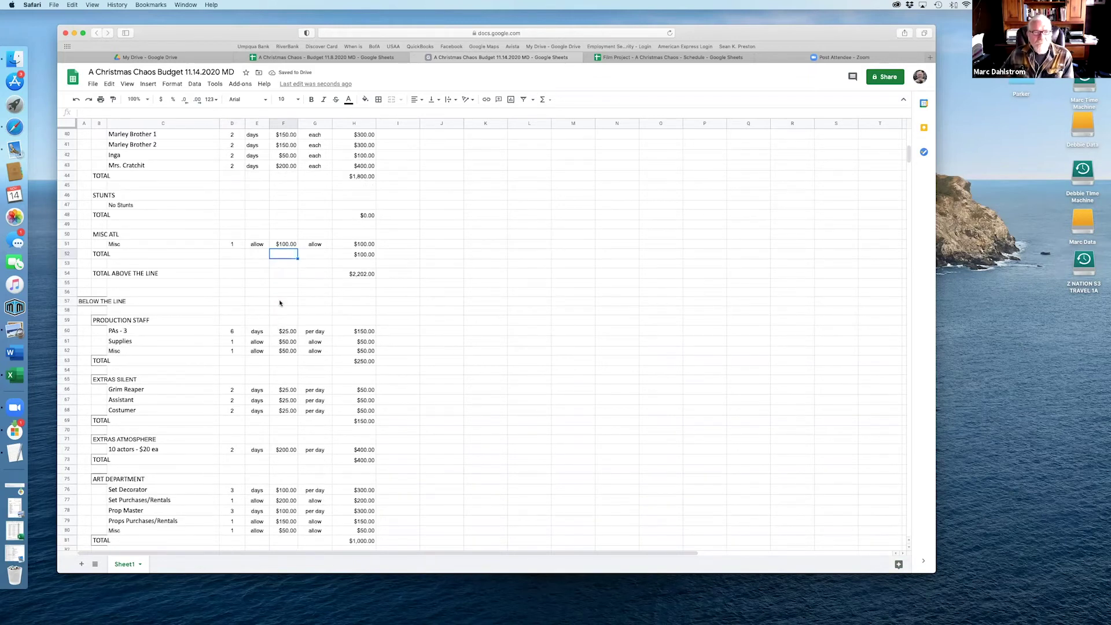
pyautogui.scroll(10, 279, 303)
pyautogui.scroll(-6, 278, 303)
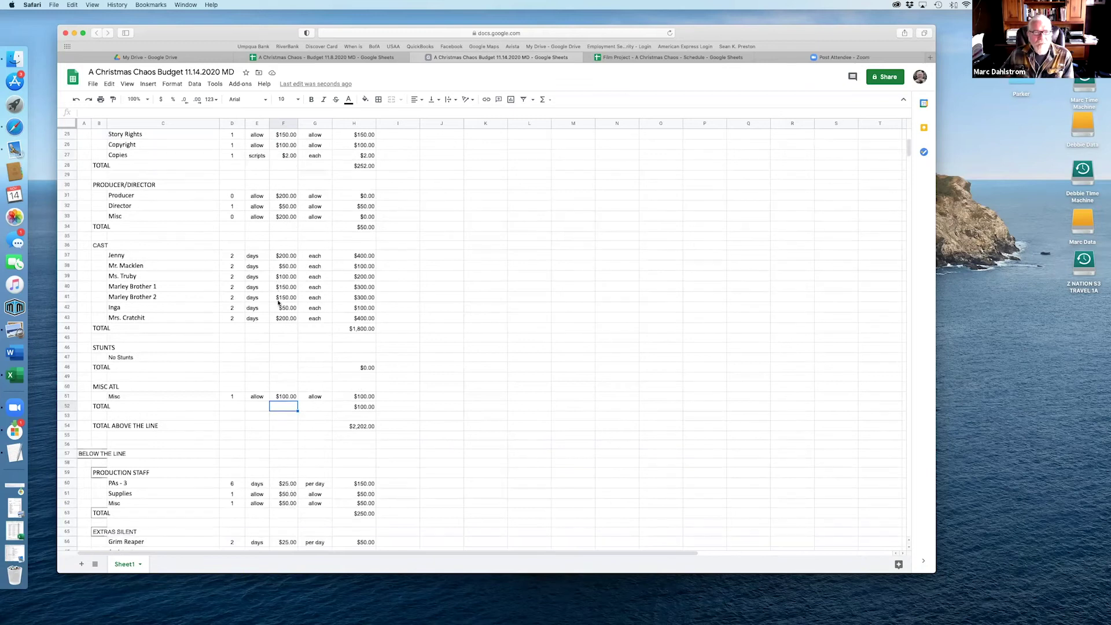
pyautogui.scroll(-4, 278, 303)
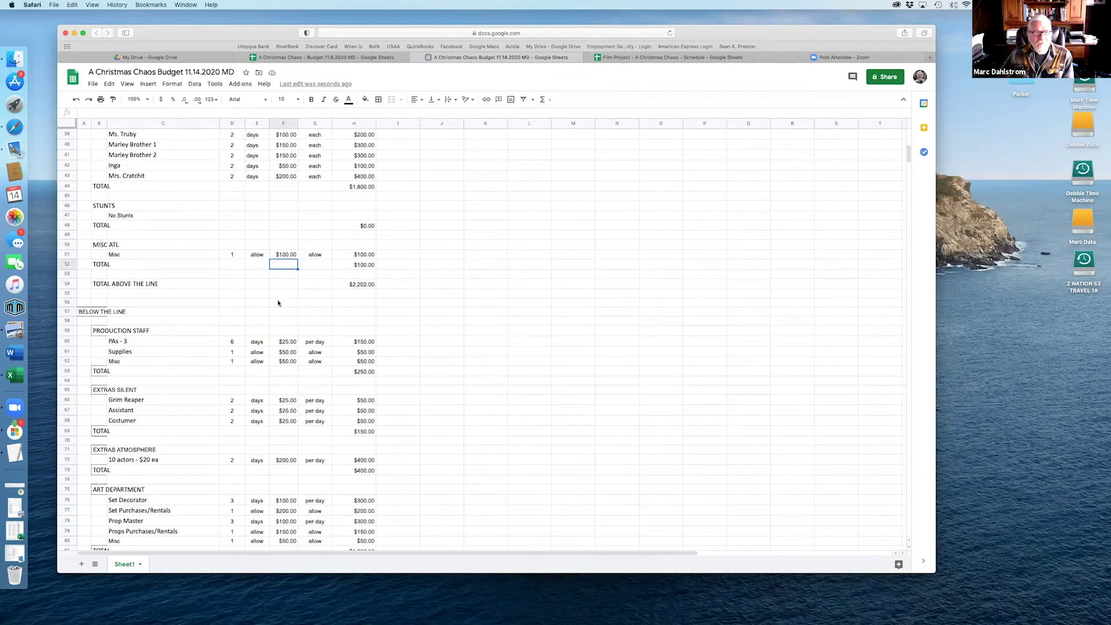
pyautogui.scroll(-5, 276, 302)
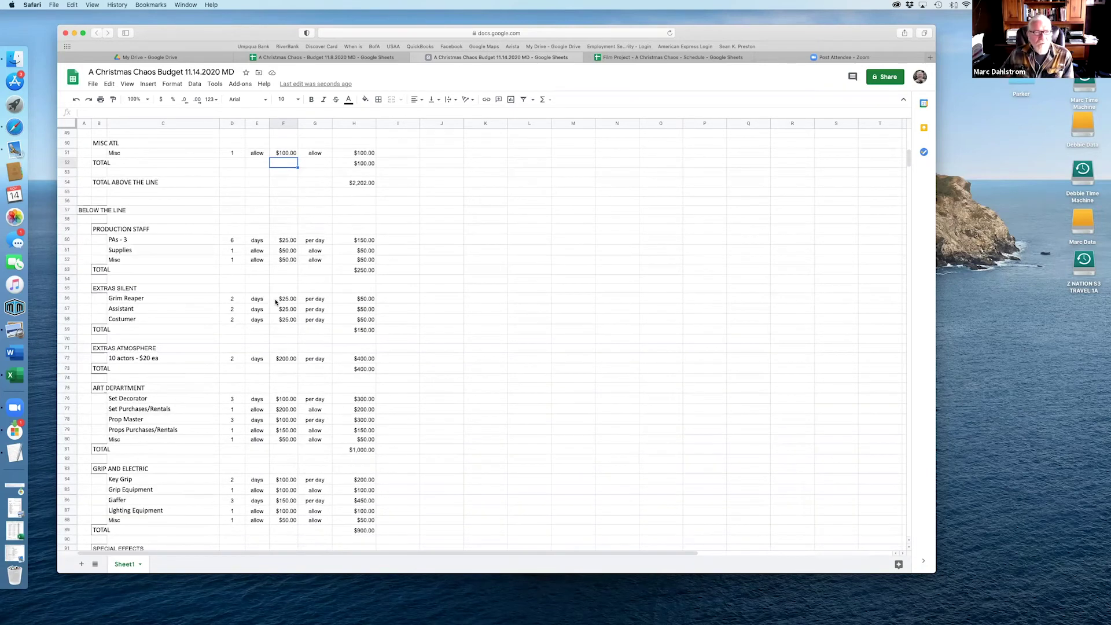
pyautogui.click(139, 242)
pyautogui.click(290, 242)
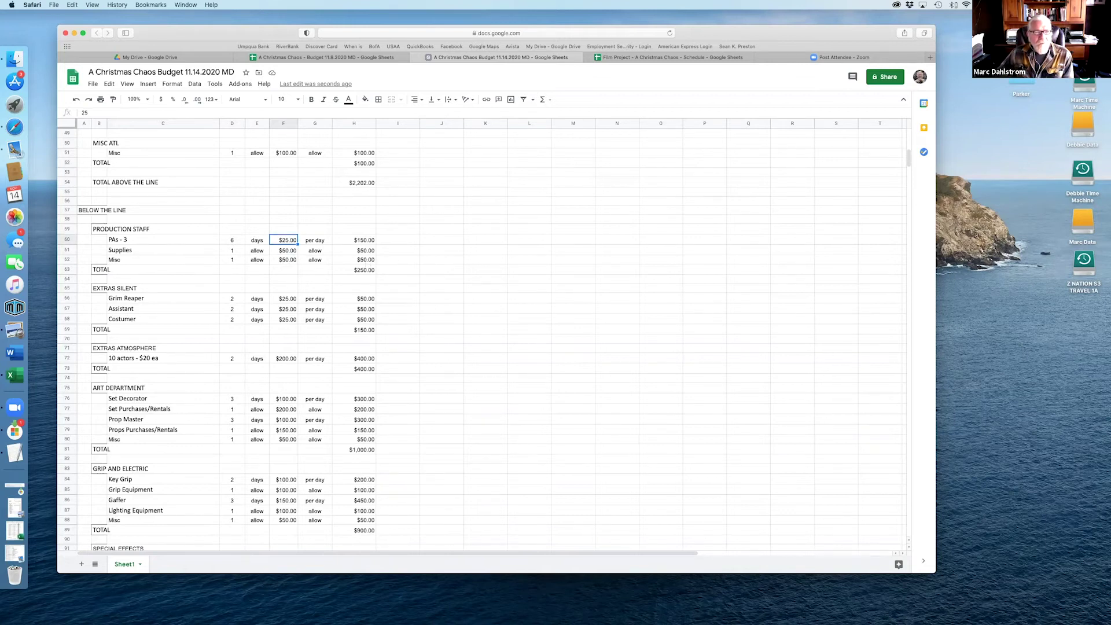
pyautogui.click(257, 240)
pyautogui.click(232, 240)
pyautogui.click(257, 251)
pyautogui.click(288, 251)
pyautogui.write('25')
pyautogui.press('Return')
pyautogui.write('25')
pyautogui.press('Return')
# Step: Review the days and daily rates in the Extras Silent and Extras Atmosphere sections for possible savings
pyautogui.press('Down')
pyautogui.press('Down')
pyautogui.press('Down')
pyautogui.press('Down')
pyautogui.press('Down')
pyautogui.press('Down')
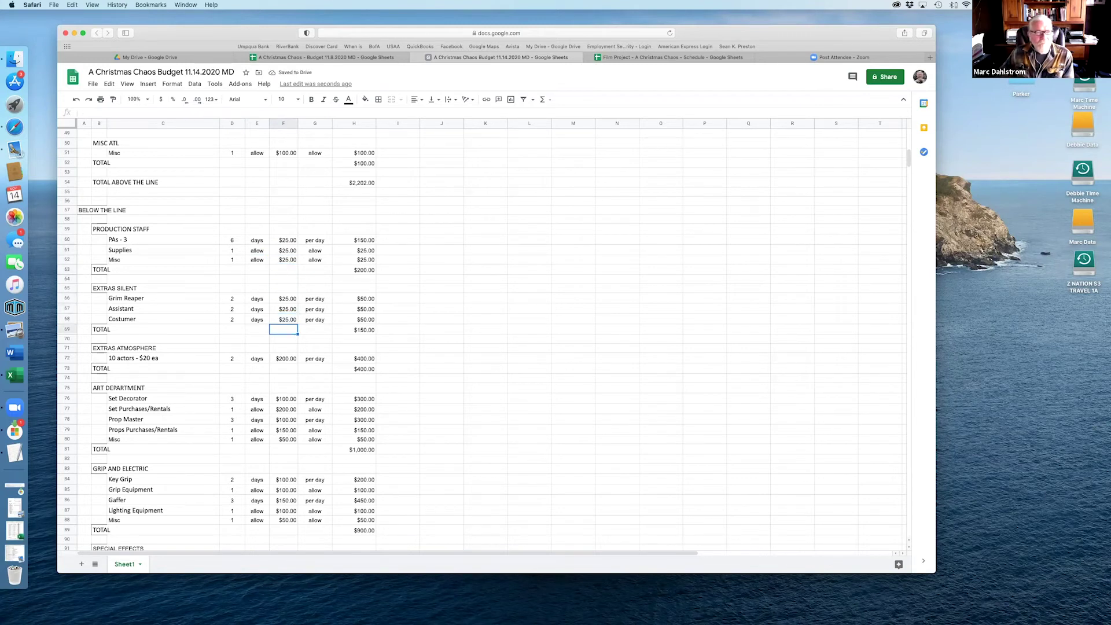
pyautogui.scroll(-2, 352, 309)
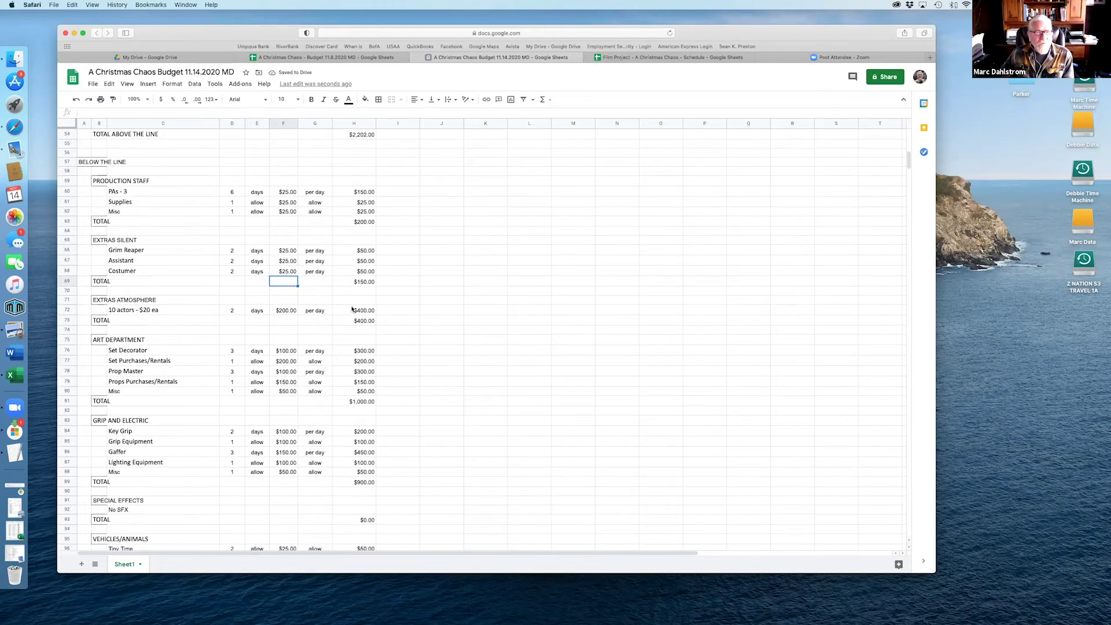
pyautogui.scroll(-3, 352, 309)
pyautogui.click(232, 232)
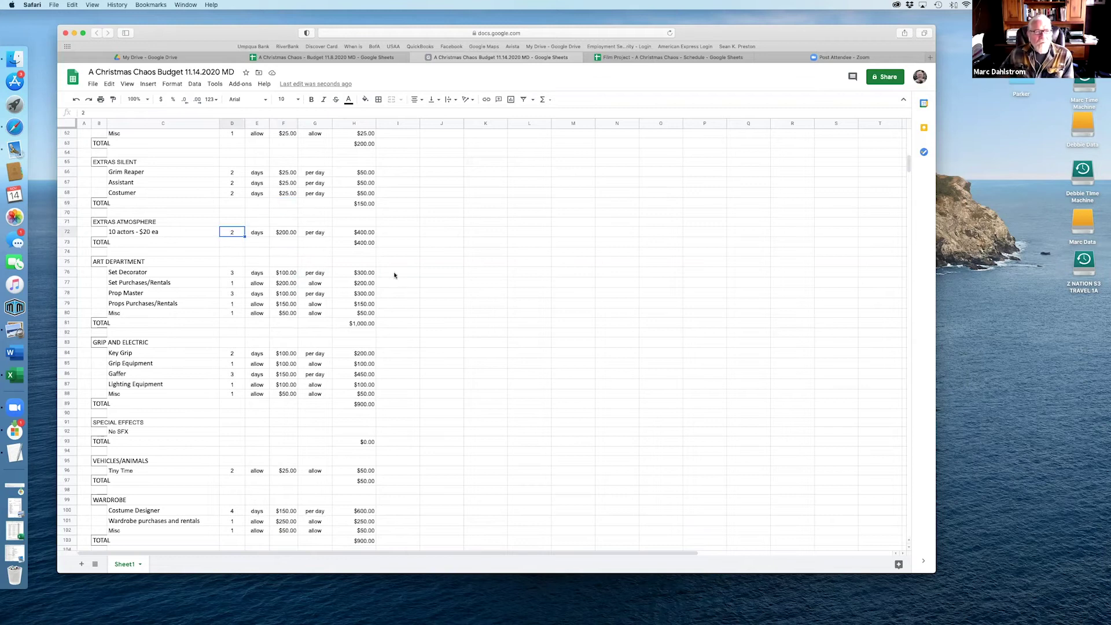
pyautogui.press('Right')
pyautogui.press('Right')
pyautogui.press('Right')
pyautogui.press('Left')
pyautogui.press('Left')
pyautogui.press('Left')
pyautogui.press('Right')
pyautogui.press('Right')
# Step: Examine the Art Department rates and allowances for costs that could be reduced
pyautogui.press('Down')
pyautogui.press('Down')
pyautogui.press('Down')
pyautogui.press('Down')
pyautogui.press('Down')
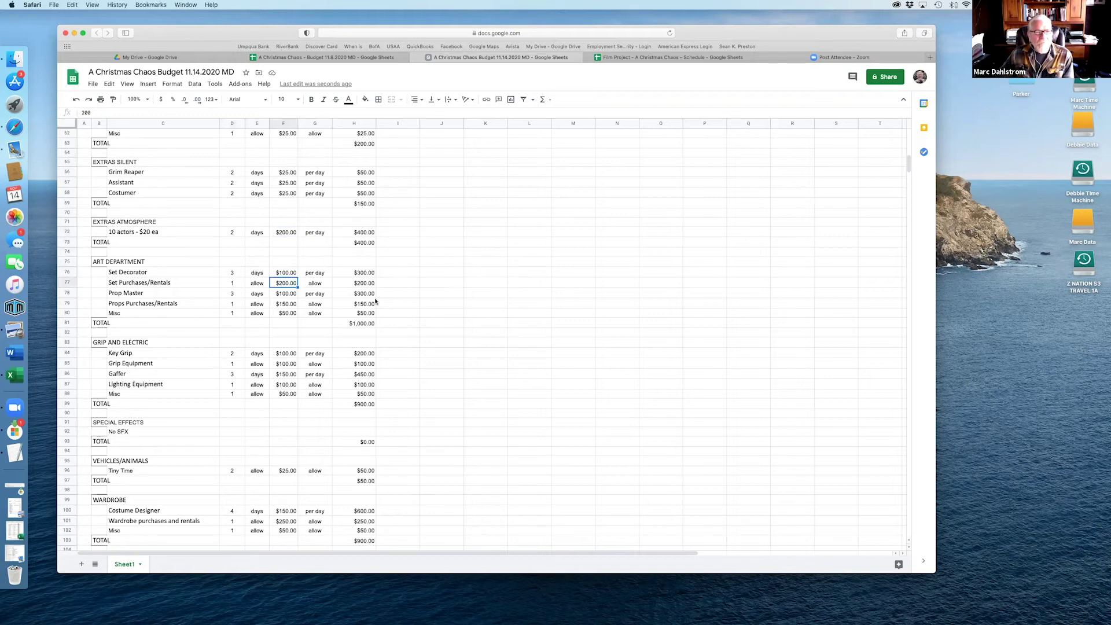
pyautogui.scroll(-3, 376, 300)
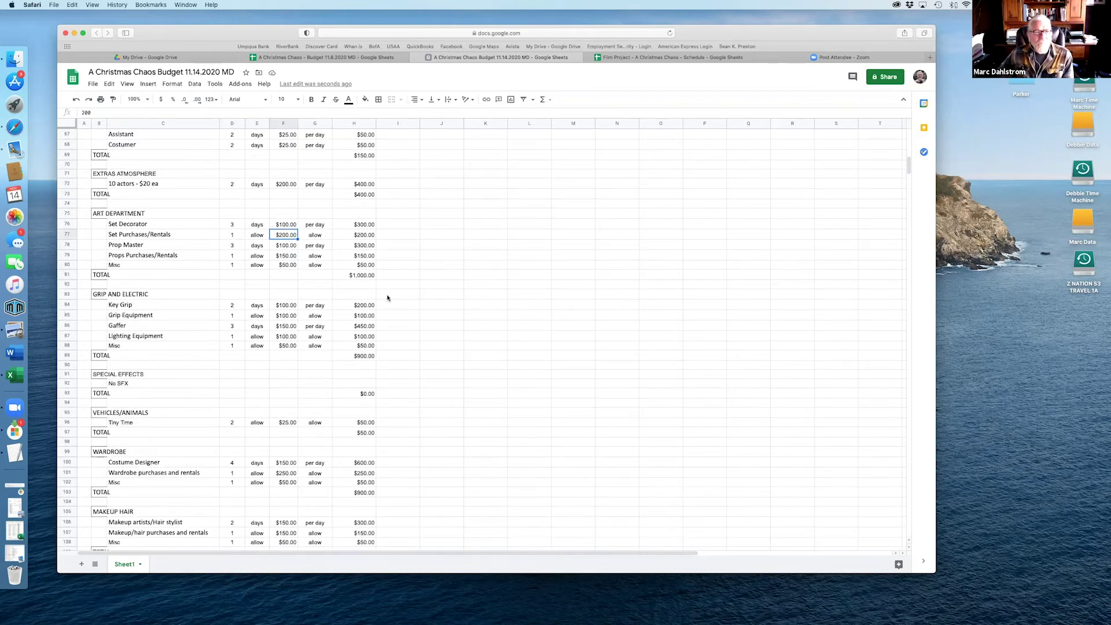
pyautogui.press('Up')
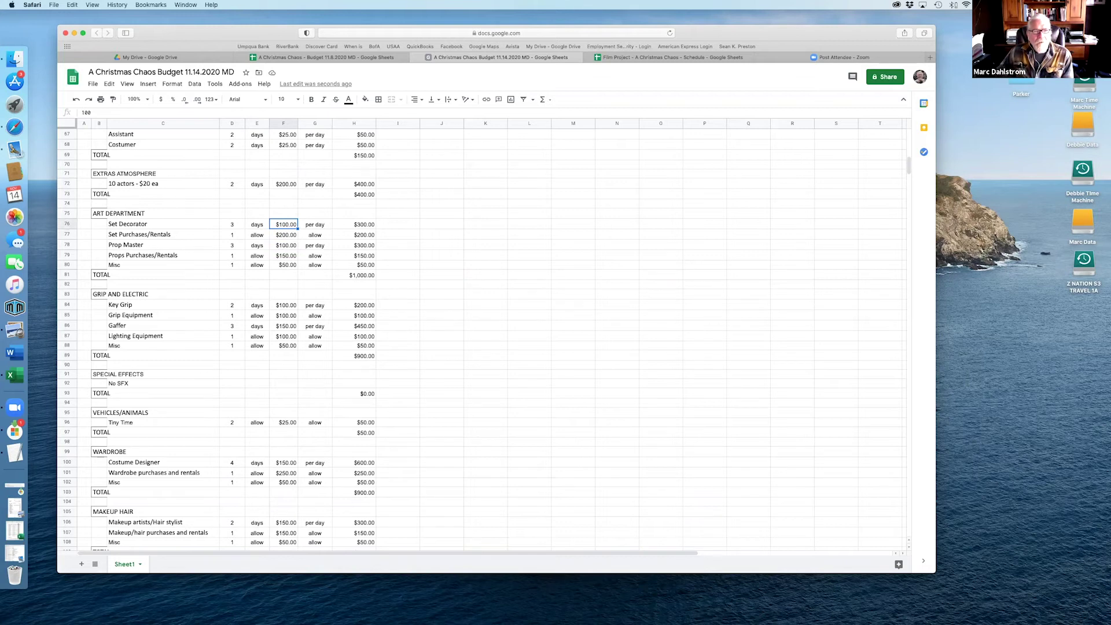
pyautogui.press('Down')
pyautogui.press('Down')
pyautogui.press('Up')
pyautogui.press('Up')
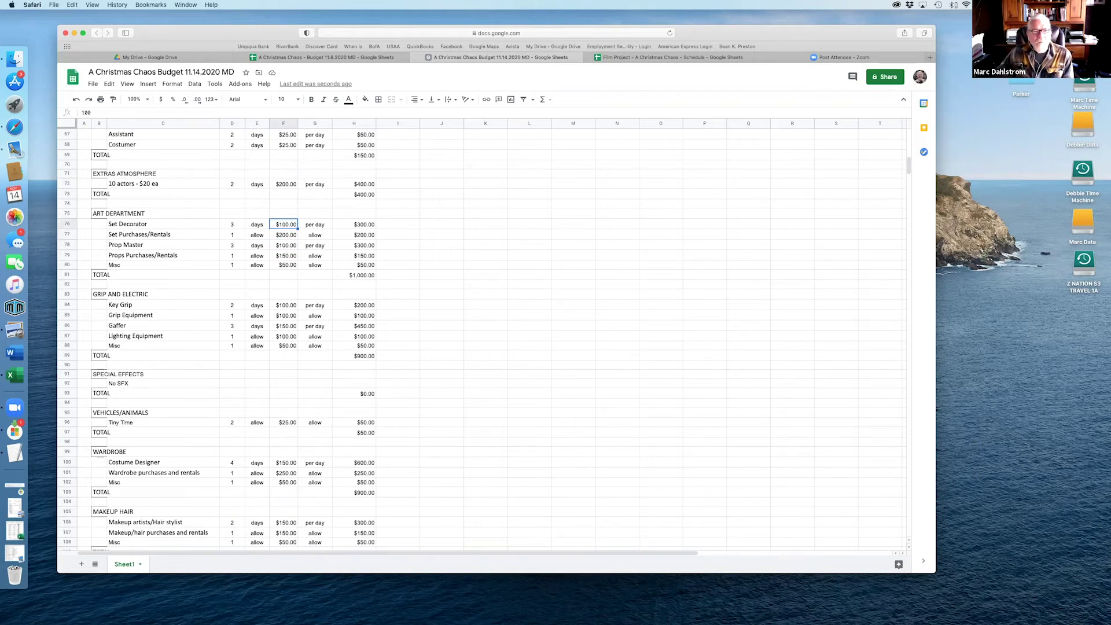
pyautogui.press('Down')
pyautogui.press('Up')
pyautogui.press('Up')
pyautogui.press('Down')
pyautogui.press('Down')
pyautogui.press('Up')
pyautogui.press('Down')
pyautogui.press('Down')
pyautogui.press('Down')
pyautogui.scroll(-3, 350, 324)
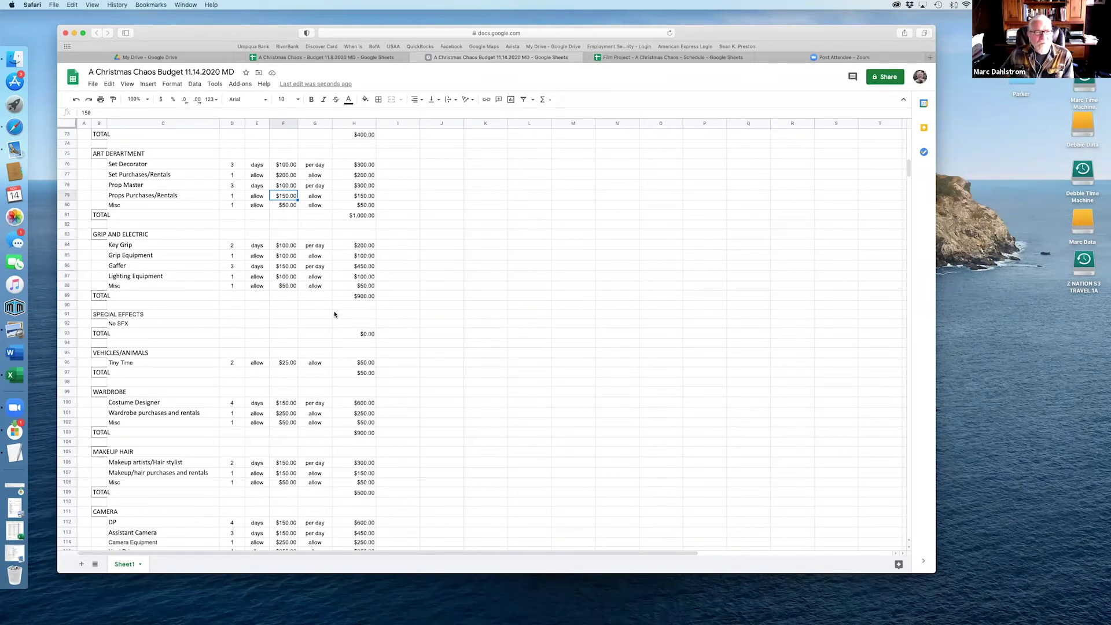
pyautogui.scroll(-1, 335, 315)
pyautogui.scroll(6, 335, 315)
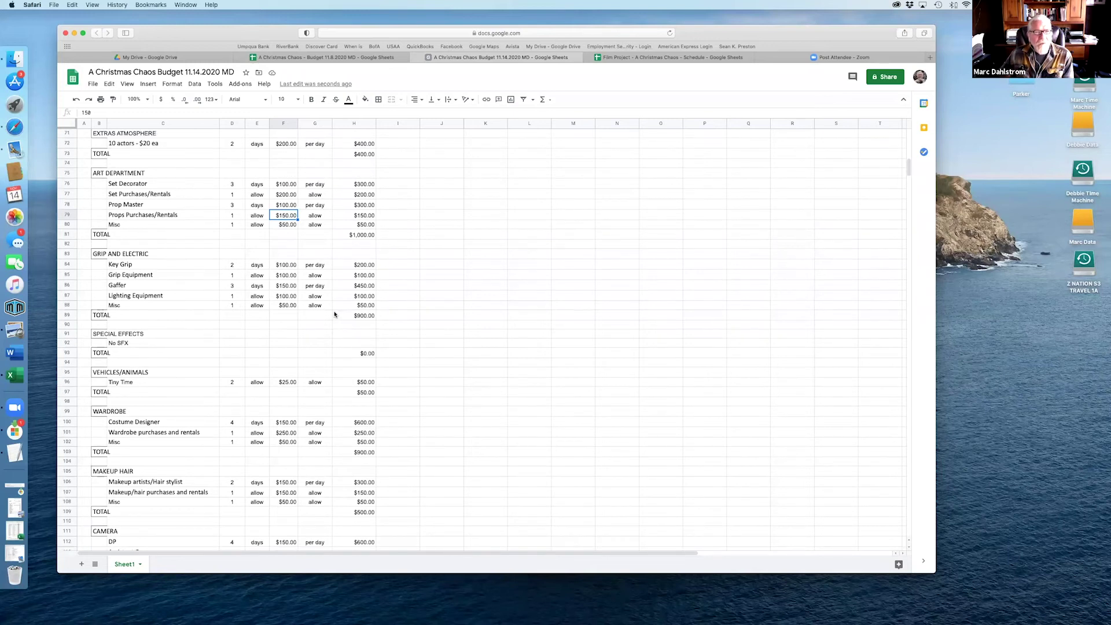
# Step: Set the Art Department's Set Purchases/Rentals allowance in F77 to $150 and Props Purchases/Rentals in F79 to $100
pyautogui.click(286, 225)
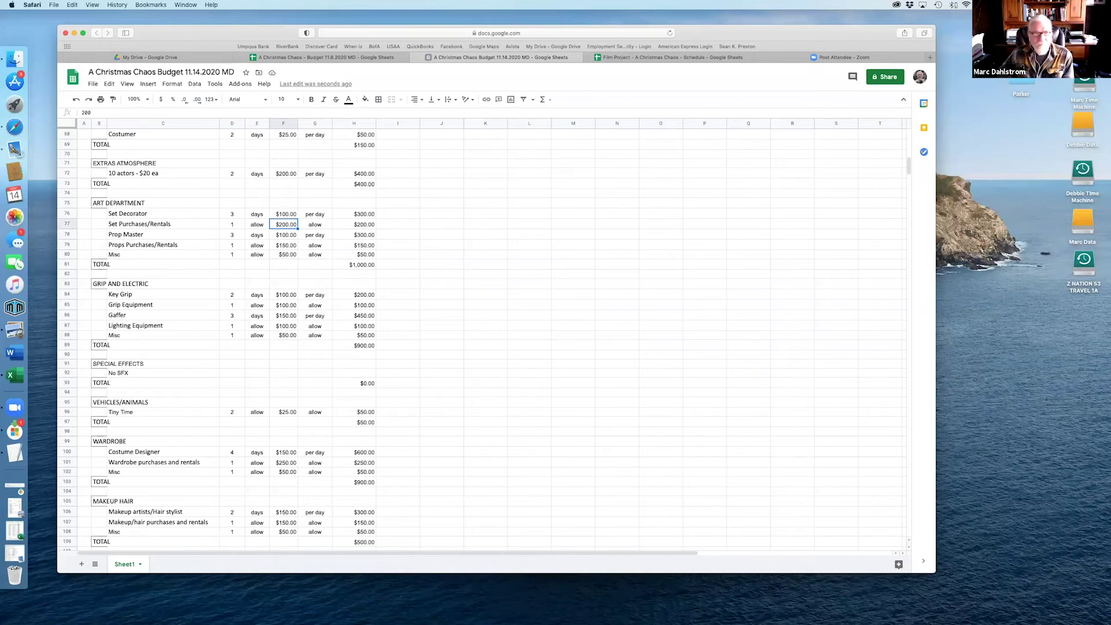
pyautogui.write('150')
pyautogui.press('Down')
pyautogui.press('Down')
pyautogui.write('100')
pyautogui.press('Down')
pyautogui.press('Down')
pyautogui.press('Up')
pyautogui.press('Up')
pyautogui.press('Up')
pyautogui.press('Up')
pyautogui.press('Up')
pyautogui.press('Down')
pyautogui.press('Down')
pyautogui.press('Down')
pyautogui.press('Down')
pyautogui.press('Down')
pyautogui.press('Down')
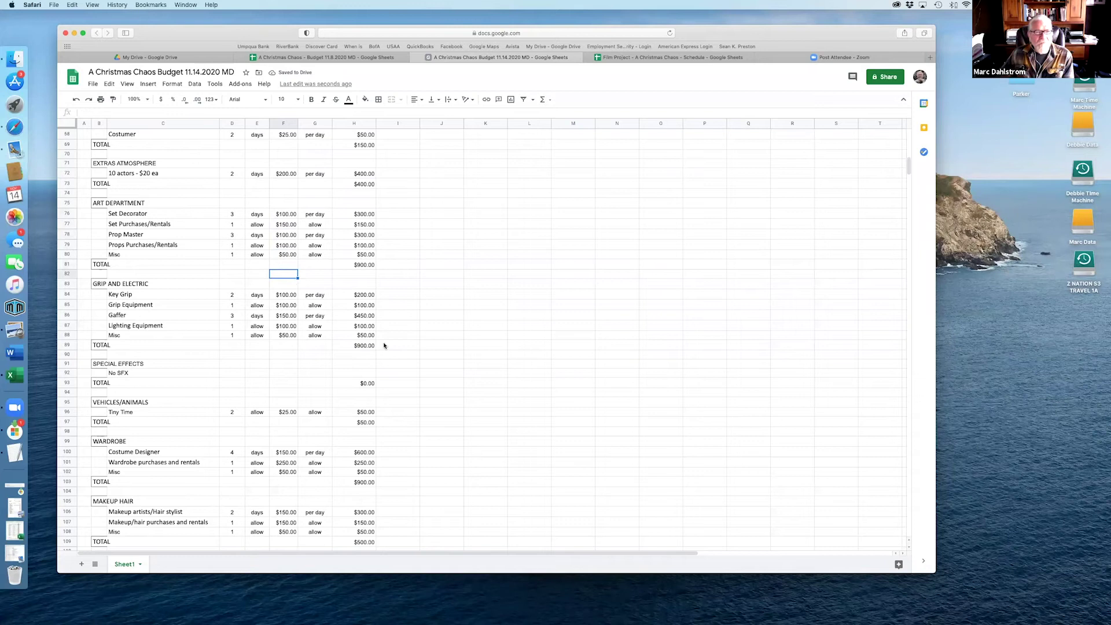
# Step: Set the Gaffer's daily rate in F86 of the Grip and Electric section to $100
pyautogui.scroll(-1, 349, 347)
pyautogui.scroll(-5, 349, 348)
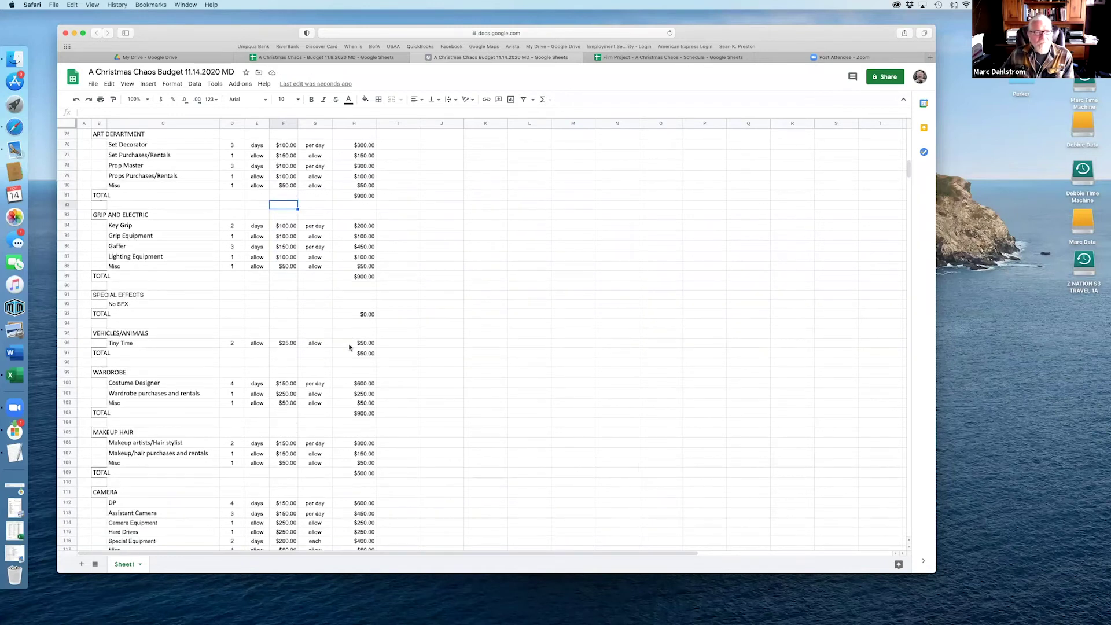
pyautogui.press('Down')
pyautogui.press('Down')
pyautogui.press('Down')
pyautogui.press('Down')
pyautogui.press('Left')
pyautogui.press('Left')
pyautogui.press('Left')
pyautogui.press('Left')
pyautogui.press('Right')
pyautogui.press('Right')
pyautogui.press('Right')
pyautogui.press('Left')
pyautogui.press('Left')
pyautogui.press('Right')
pyautogui.press('Right')
pyautogui.press('Right')
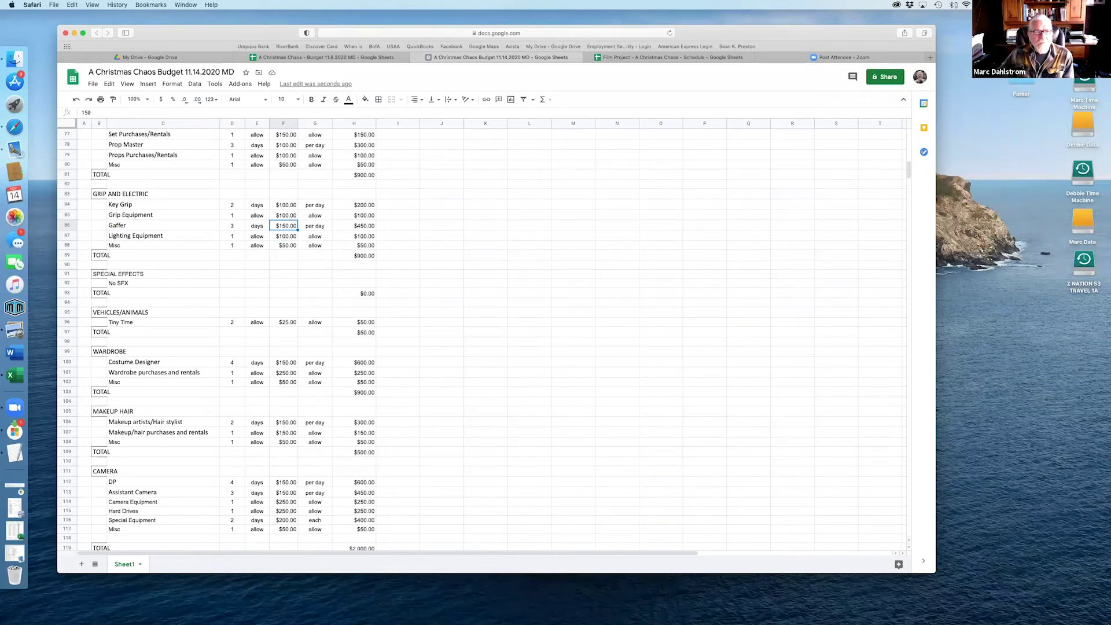
pyautogui.write('1')
pyautogui.press('Return')
pyautogui.press('Up')
# Step: Check the quantities of the Key Grip, Gaffer and equipment lines in the Grip and Electric section
pyautogui.click(257, 237)
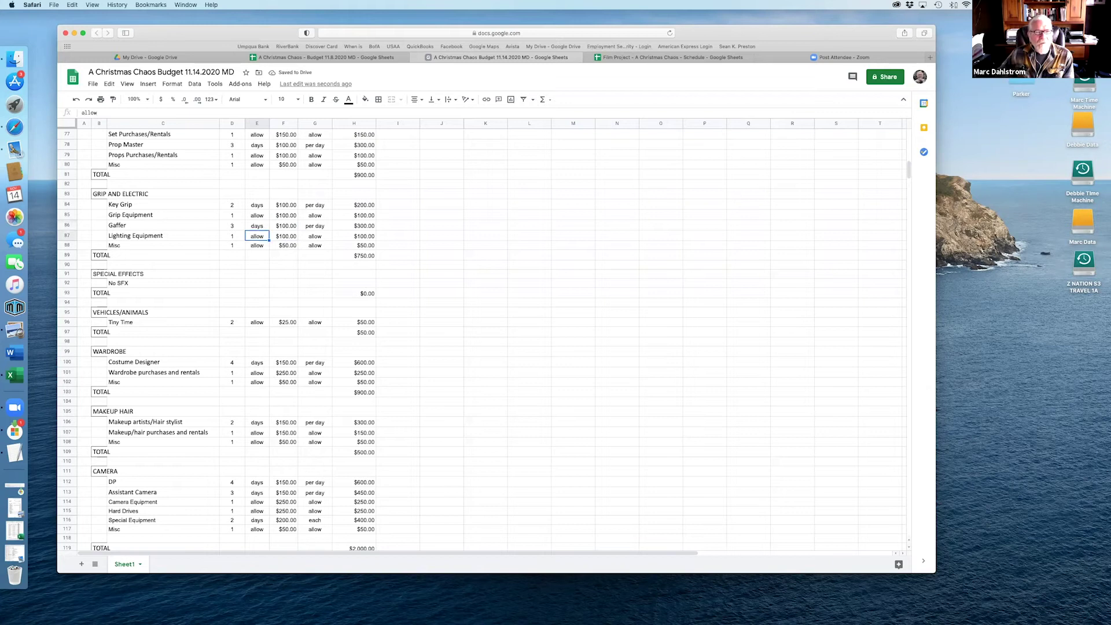
pyautogui.press('Left')
pyautogui.press('Up')
pyautogui.press('Up')
pyautogui.press('Up')
pyautogui.press('Down')
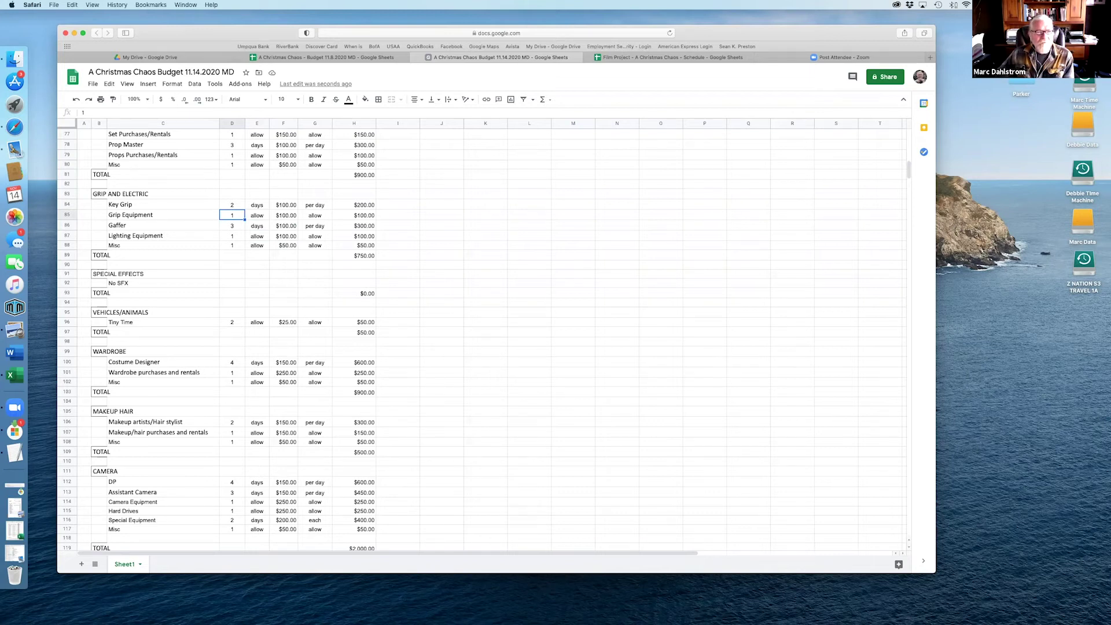
# Step: Set the quantities of Grip Equipment in D85 and Lighting Equipment in D87 to 0
pyautogui.write('0')
pyautogui.press('Return')
pyautogui.press('Down')
pyautogui.write('0')
pyautogui.press('Return')
# Step: Examine the Vehicles/Animals through Catering sections for costs that could be reduced
pyautogui.press('Down')
pyautogui.press('Down')
pyautogui.press('Down')
pyautogui.press('Down')
pyautogui.scroll(-3, 339, 366)
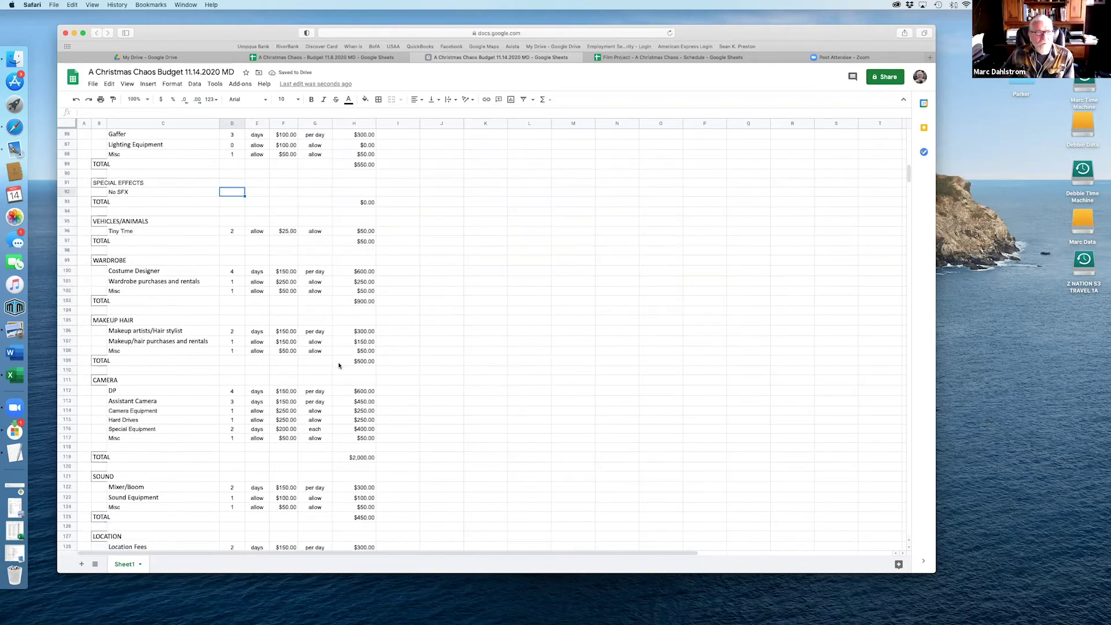
pyautogui.scroll(-1, 339, 365)
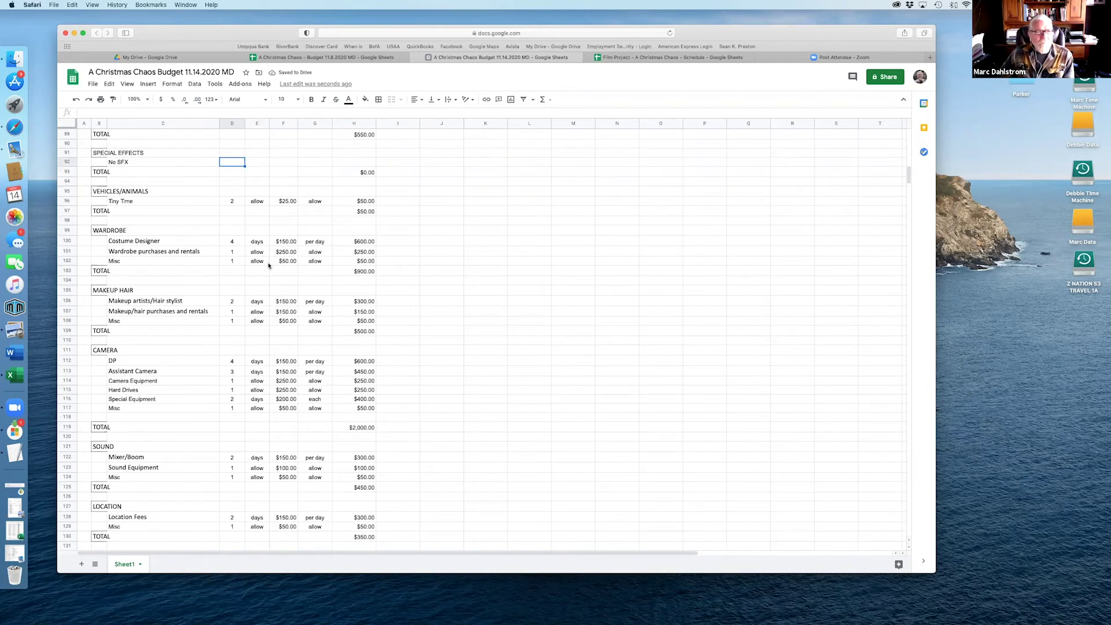
pyautogui.scroll(-1, 270, 272)
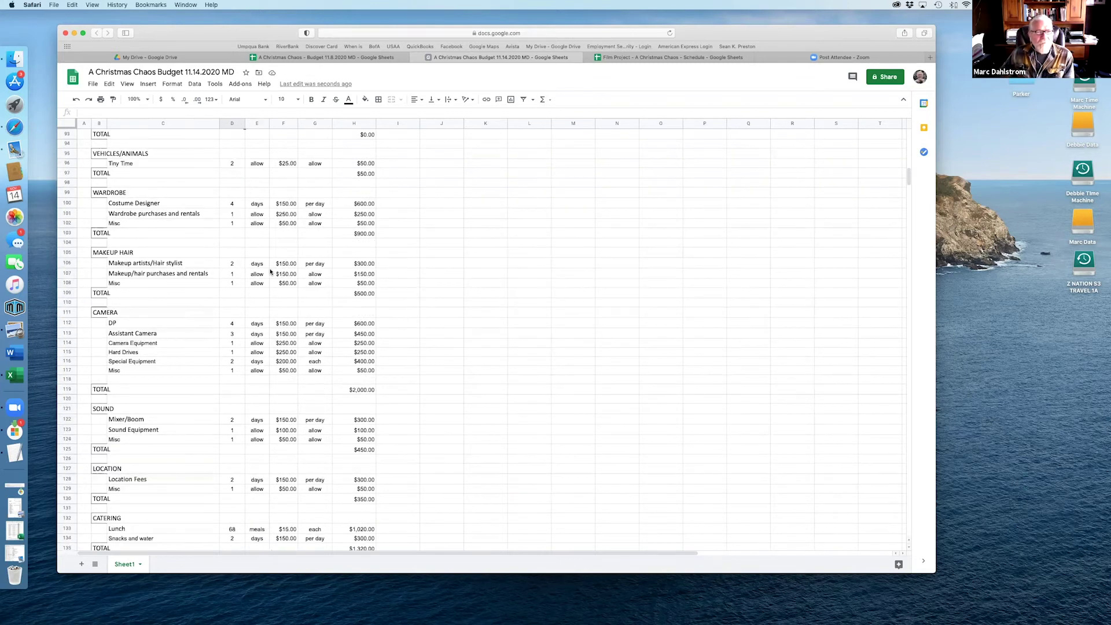
pyautogui.scroll(-1, 270, 272)
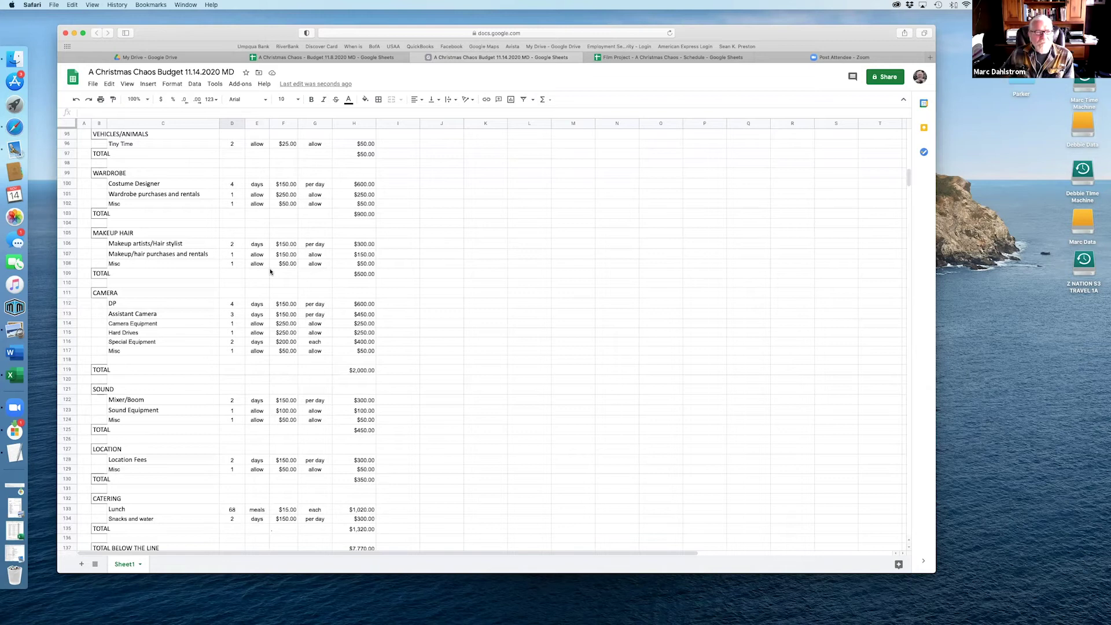
pyautogui.scroll(1, 270, 272)
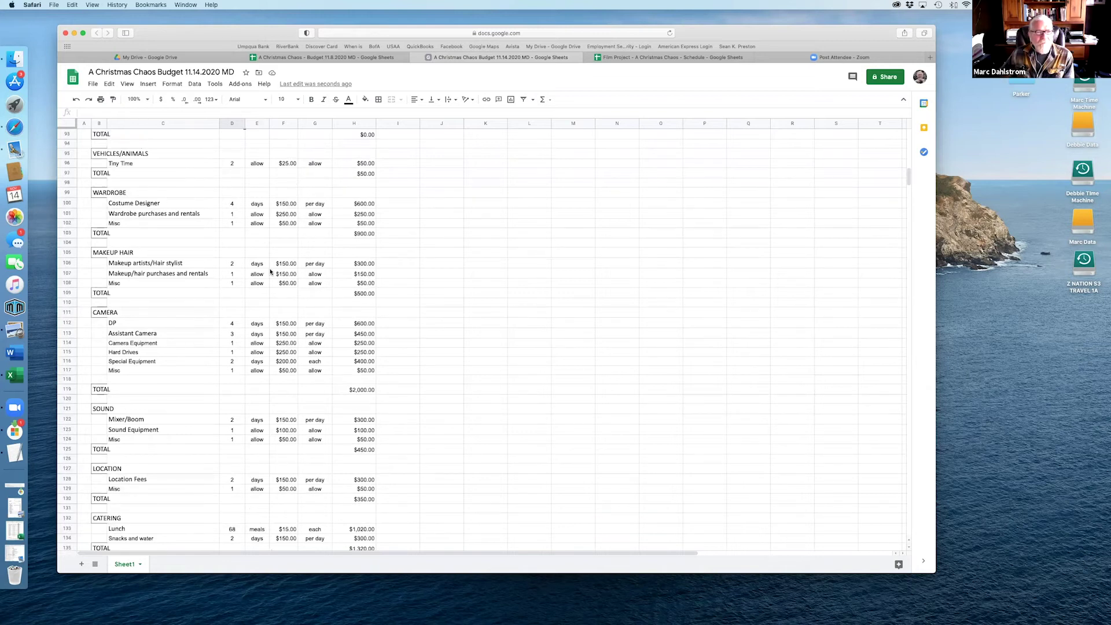
pyautogui.scroll(1, 270, 272)
# Step: Set the Wardrobe purchases and rentals allowance in F101 to $150
pyautogui.press('Down')
pyautogui.press('Down')
pyautogui.press('Down')
pyautogui.press('Down')
pyautogui.press('Down')
pyautogui.press('Down')
pyautogui.press('Down')
pyautogui.press('Down')
pyautogui.press('Down')
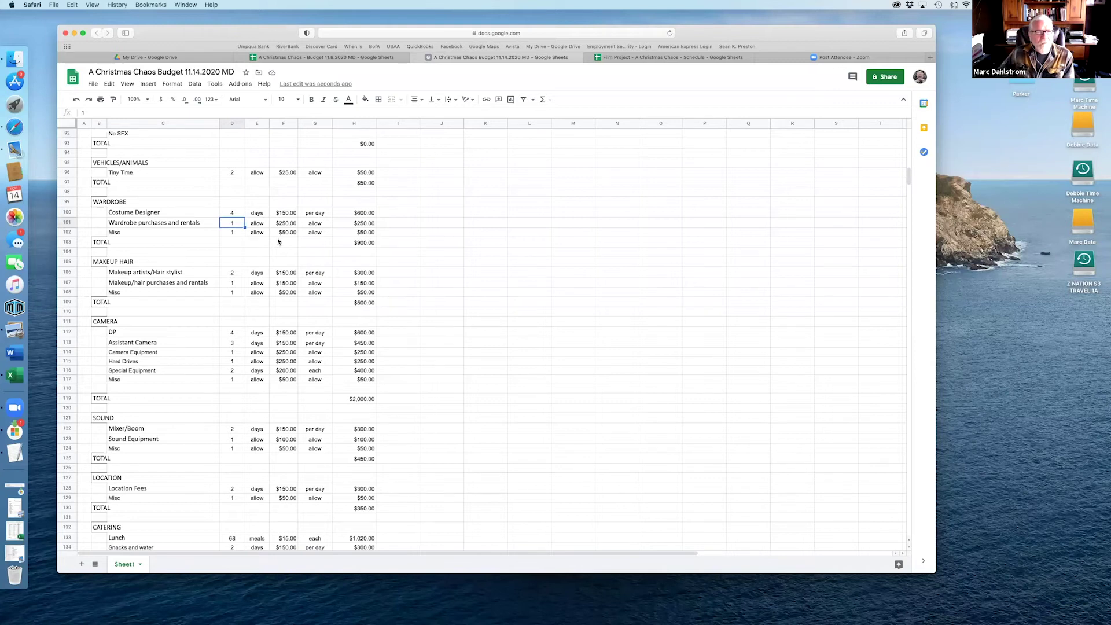
pyautogui.press('Right')
pyautogui.press('Right')
pyautogui.press('Left')
pyautogui.press('Left')
pyautogui.press('Right')
pyautogui.press('Right')
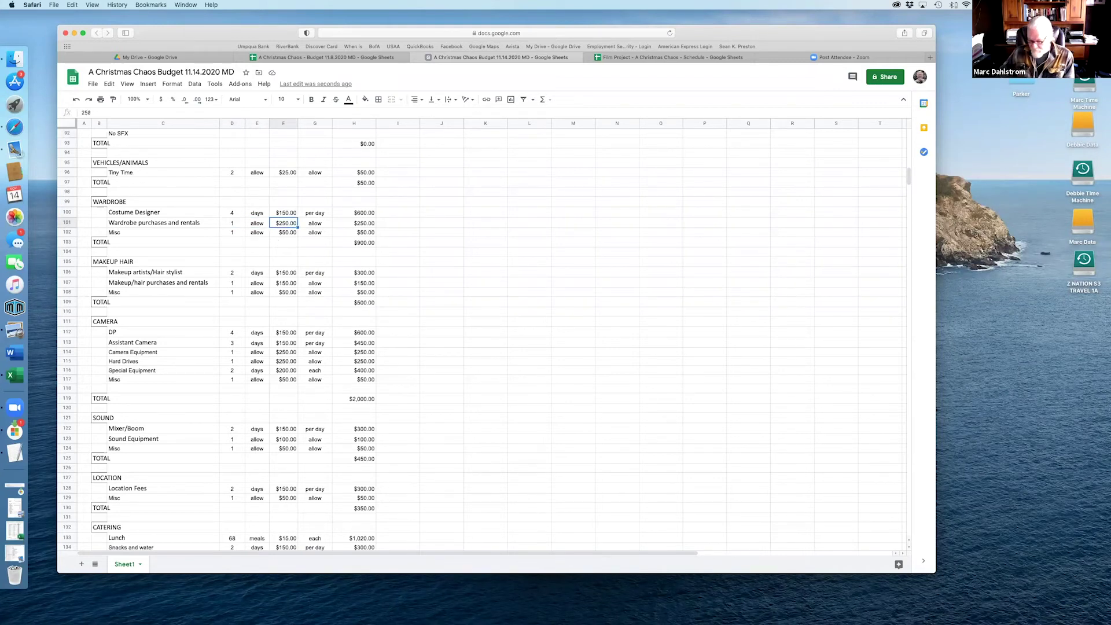
pyautogui.write('150')
pyautogui.press('Return')
pyautogui.press('Up')
# Step: Check the Makeup/hair purchases and rentals allowance and the production budget totals on the top sheet
pyautogui.press('Down')
pyautogui.press('Down')
pyautogui.press('Down')
pyautogui.press('Down')
pyautogui.press('Down')
pyautogui.press('Down')
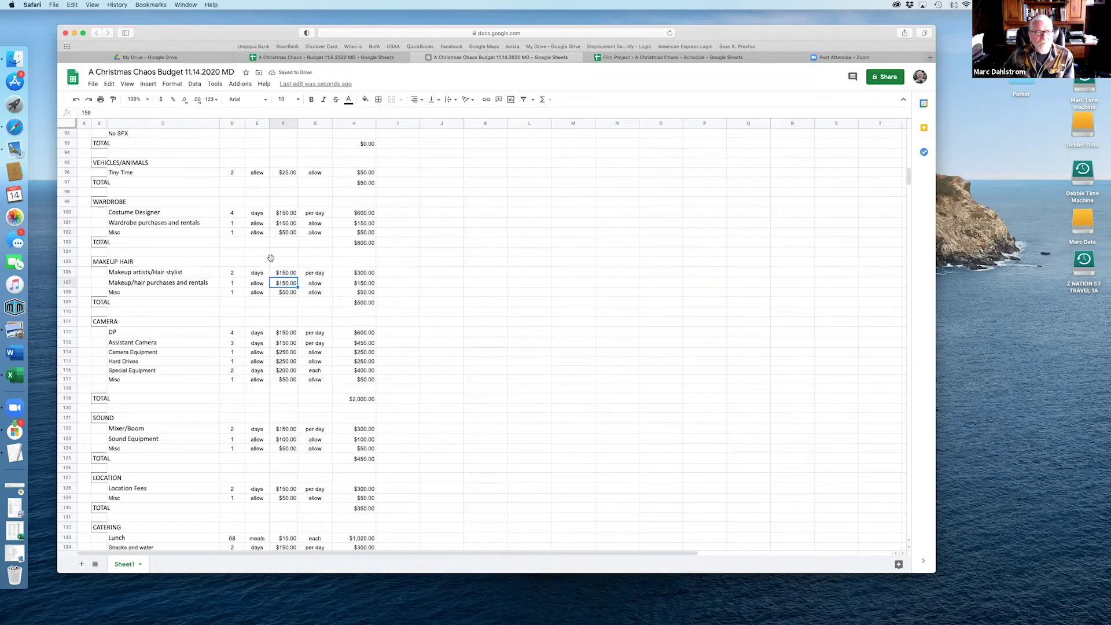
pyautogui.scroll(-1, 272, 258)
pyautogui.scroll(20, 274, 259)
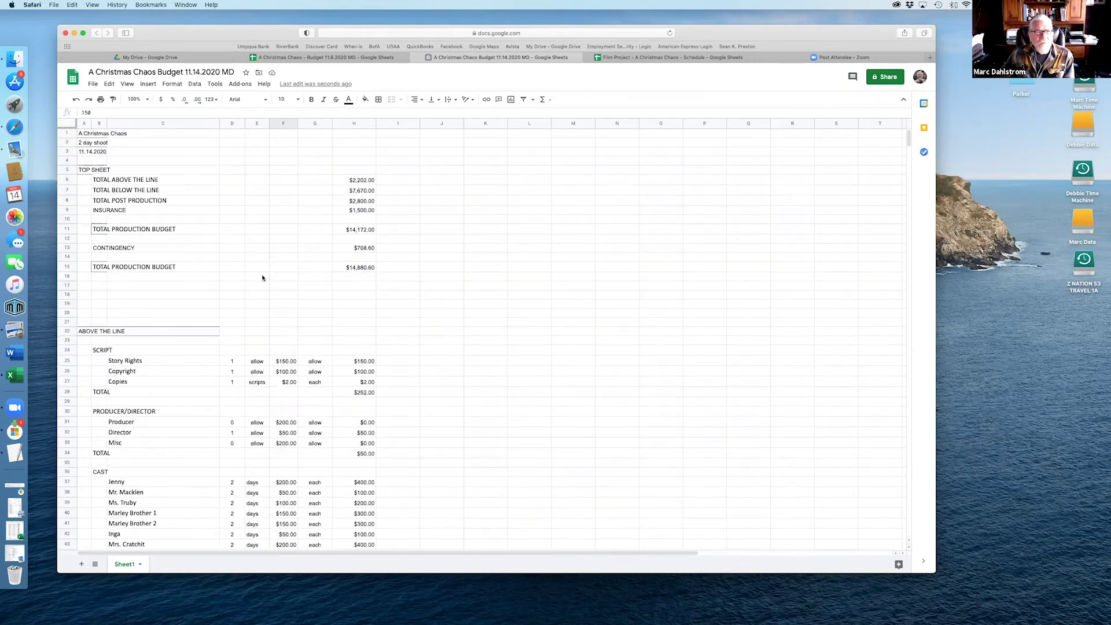
pyautogui.scroll(-1, 263, 278)
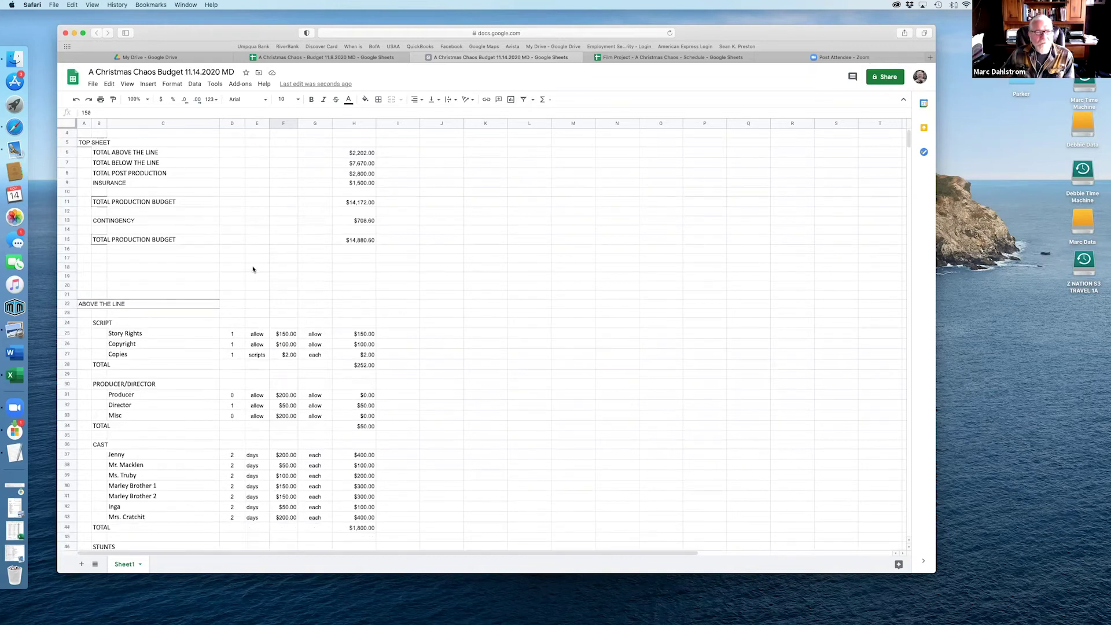
pyautogui.scroll(-18, 253, 269)
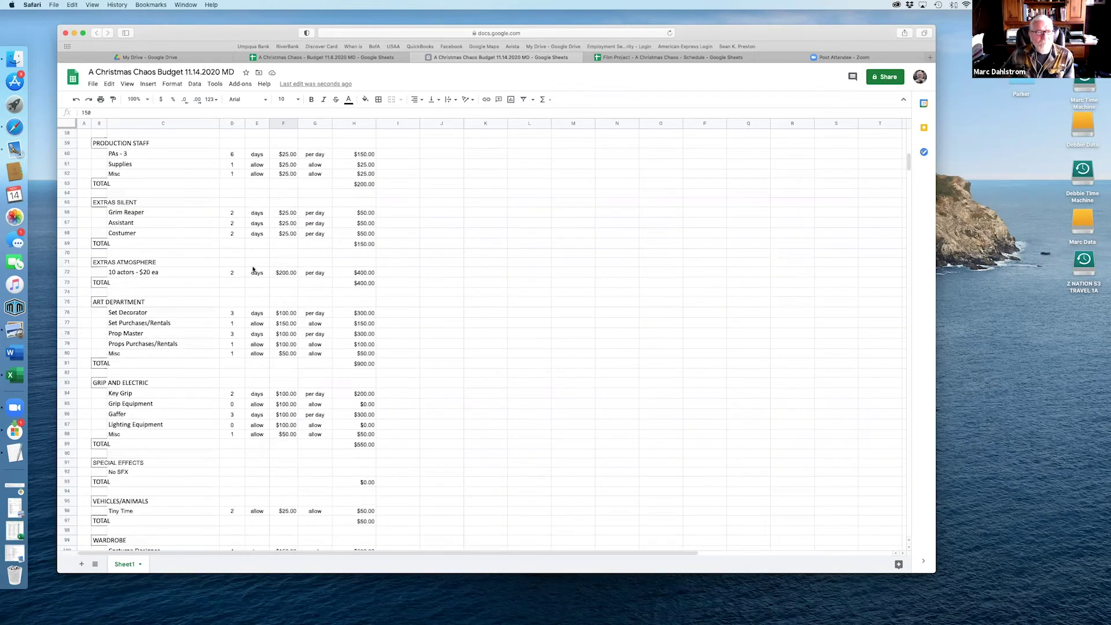
pyautogui.scroll(-2, 253, 269)
pyautogui.scroll(-13, 253, 270)
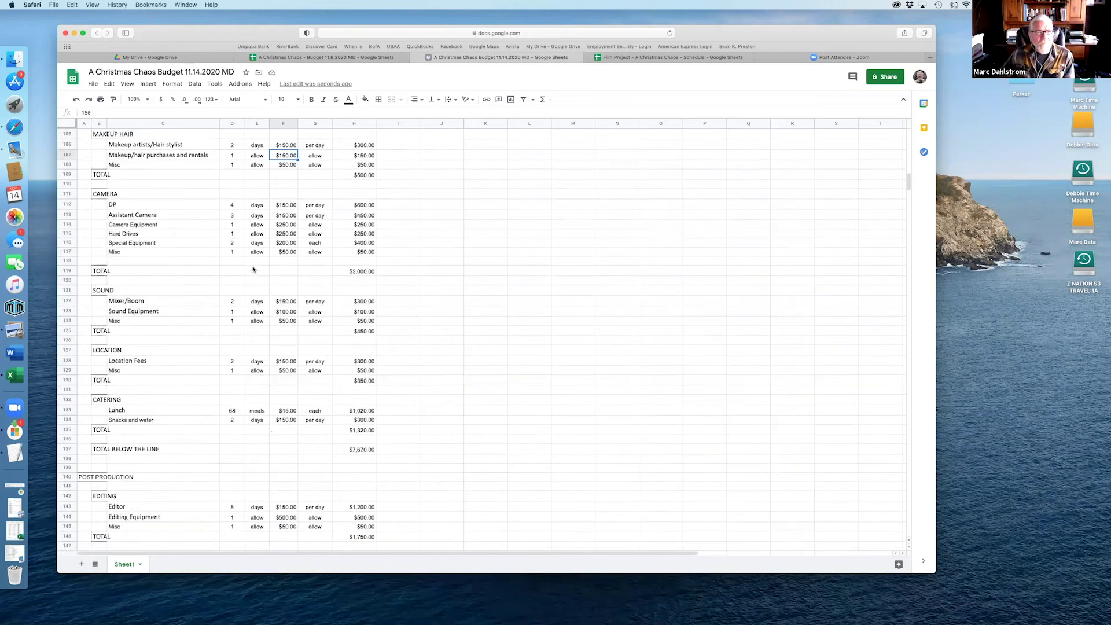
# Step: Set the daily rates of the DP in F112 and the Assistant Camera in F113 to $100 each
pyautogui.press('Down')
pyautogui.press('Down')
pyautogui.press('Down')
pyautogui.press('Down')
pyautogui.press('Down')
pyautogui.press('Down')
pyautogui.press('Left')
pyautogui.press('Up')
pyautogui.press('Left')
pyautogui.press('Right')
pyautogui.press('Right')
pyautogui.write('100')
pyautogui.press('Return')
pyautogui.write('100')
pyautogui.press('Return')
# Step: Set the Camera Equipment allowance in F114 to $150, keeping its quantity at 1
pyautogui.press('Left')
pyautogui.press('Left')
pyautogui.write('0')
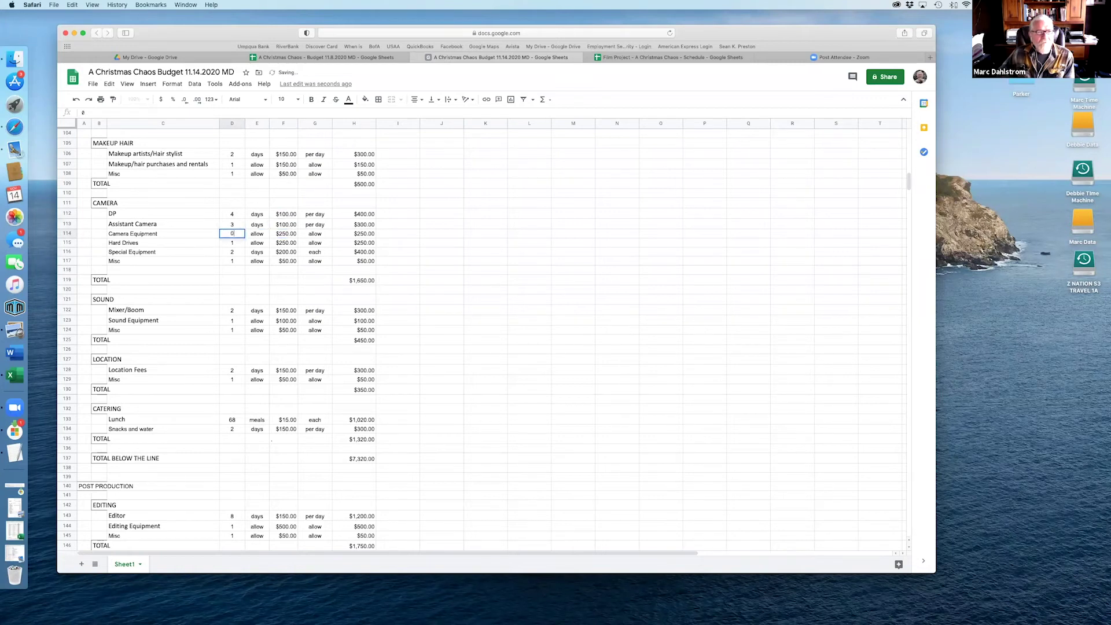
pyautogui.press('Tab')
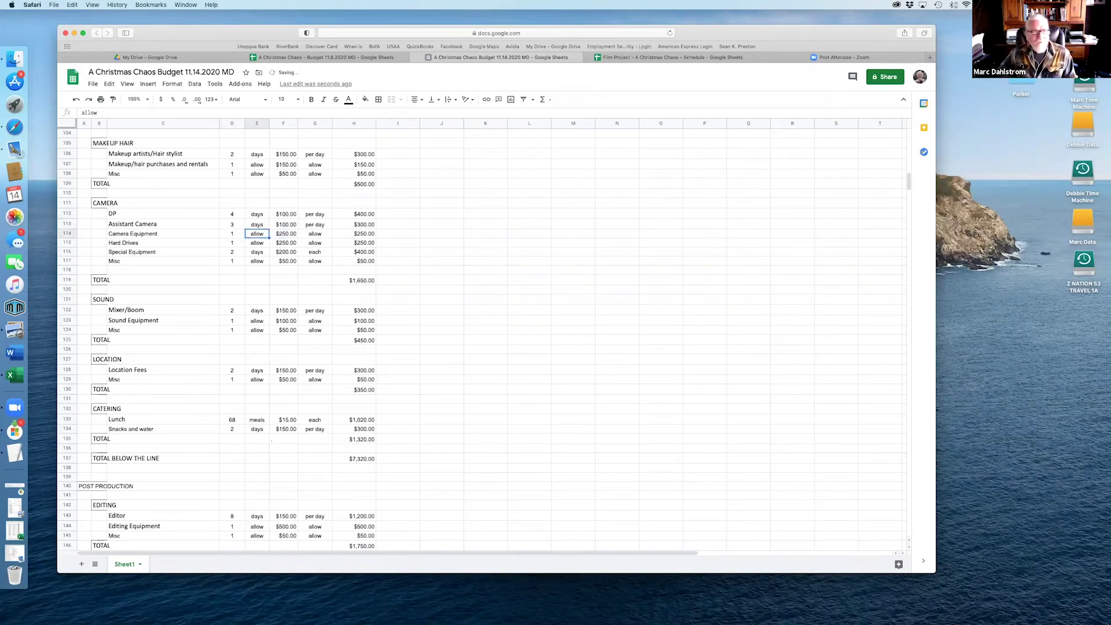
pyautogui.press('Tab')
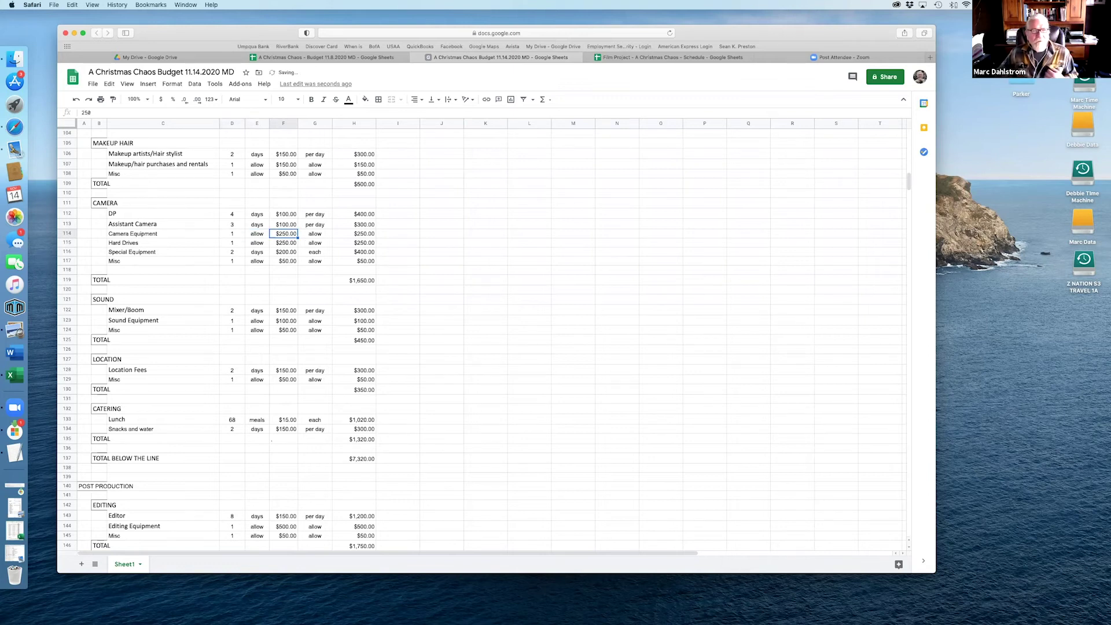
pyautogui.write('150')
pyautogui.press('Return')
# Step: Set the Mixer/Boom daily rate in F122 of the Sound section to $100
pyautogui.click(284, 252)
pyautogui.click(232, 252)
pyautogui.click(284, 251)
pyautogui.click(283, 261)
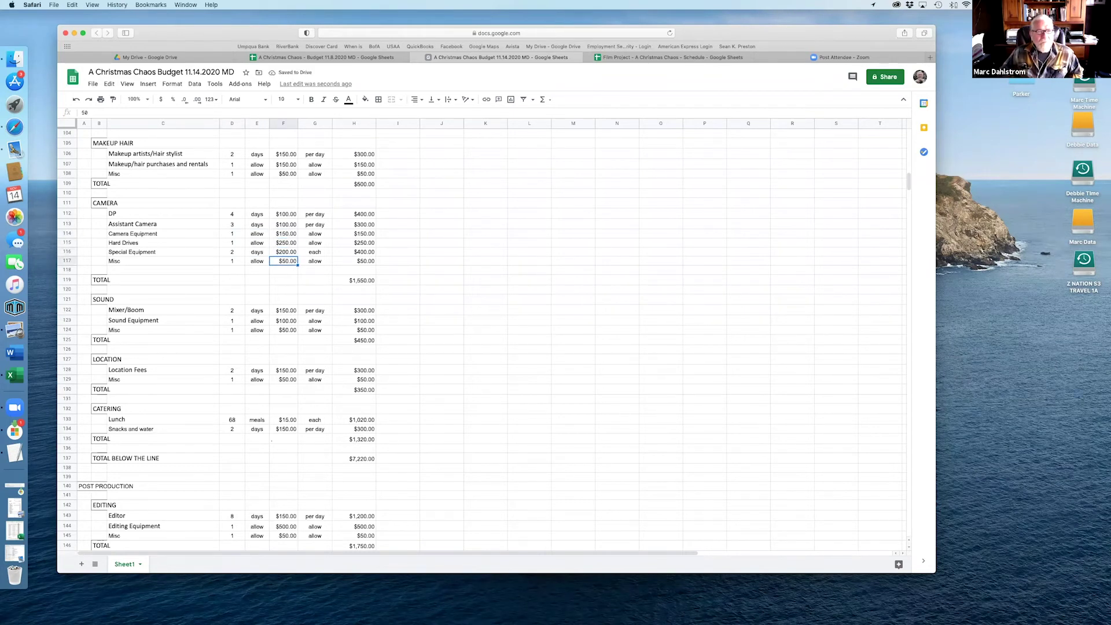
pyautogui.click(284, 280)
pyautogui.click(284, 311)
pyautogui.press('Left')
pyautogui.press('Left')
pyautogui.press('Right')
pyautogui.press('Right')
pyautogui.write('100')
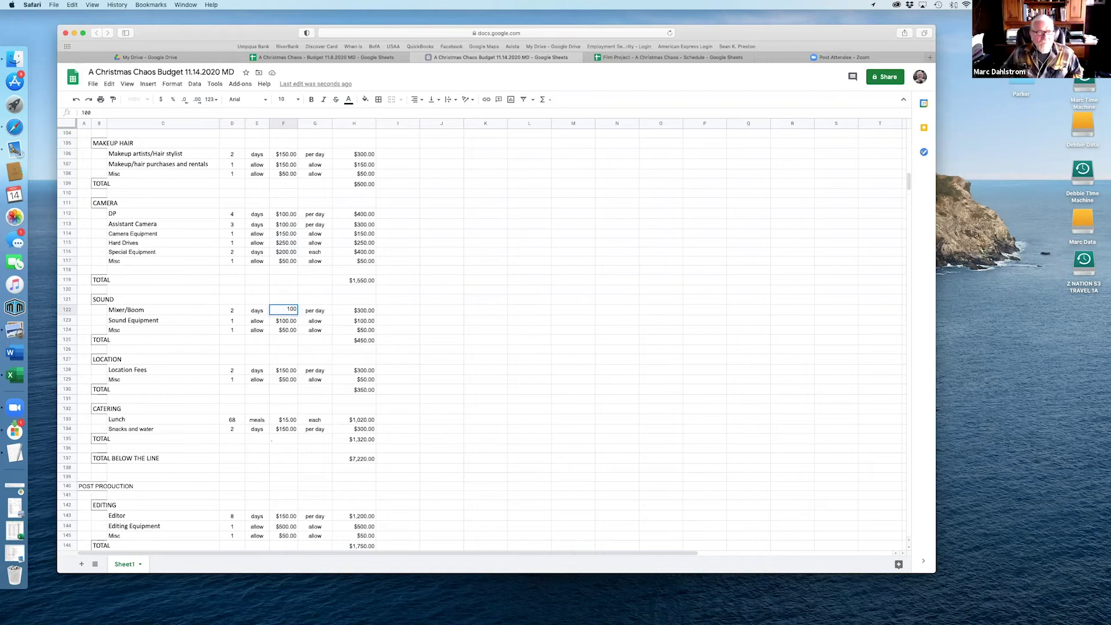
pyautogui.press('Return')
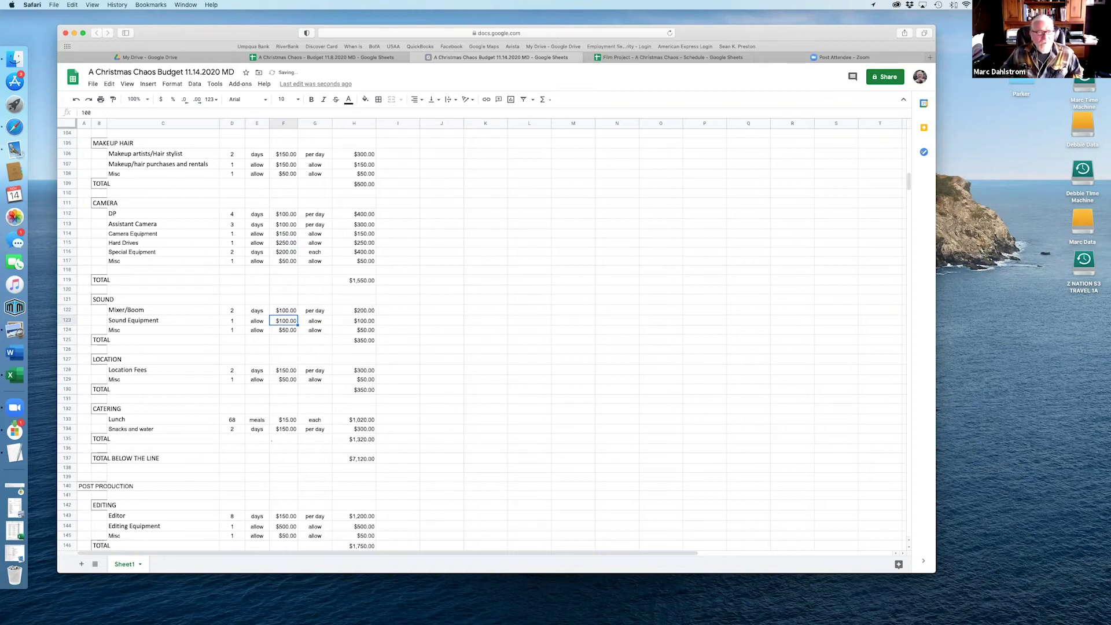
# Step: Set the Lunch price per meal in F133 of the Catering section to $14
pyautogui.press('Down')
pyautogui.press('Down')
pyautogui.press('Down')
pyautogui.press('Down')
pyautogui.press('Down')
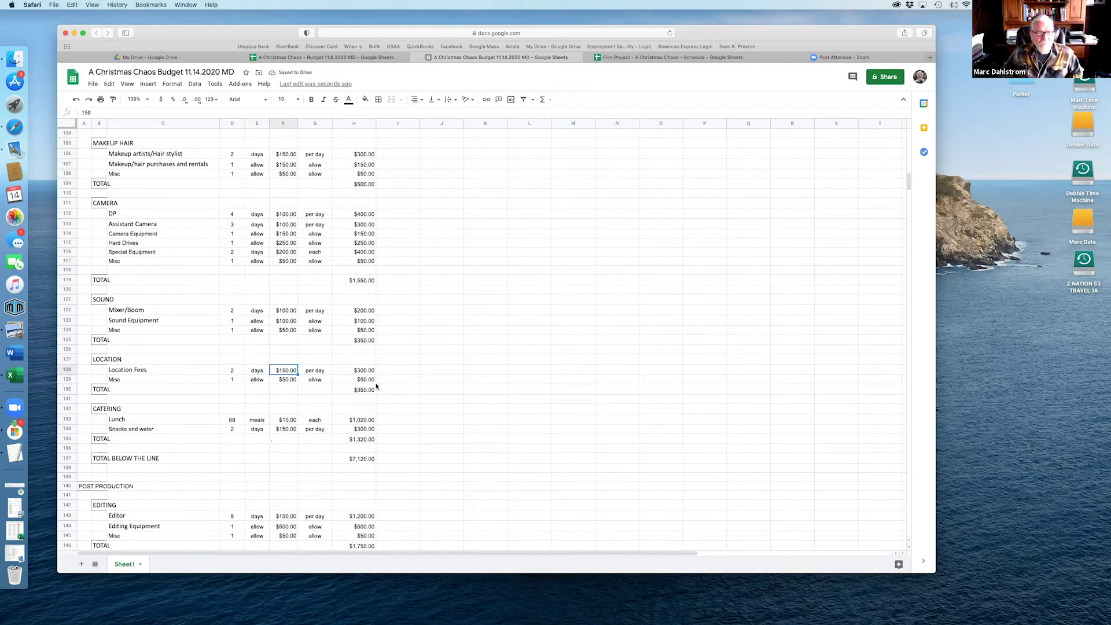
pyautogui.scroll(-3, 373, 383)
pyautogui.scroll(-2, 373, 379)
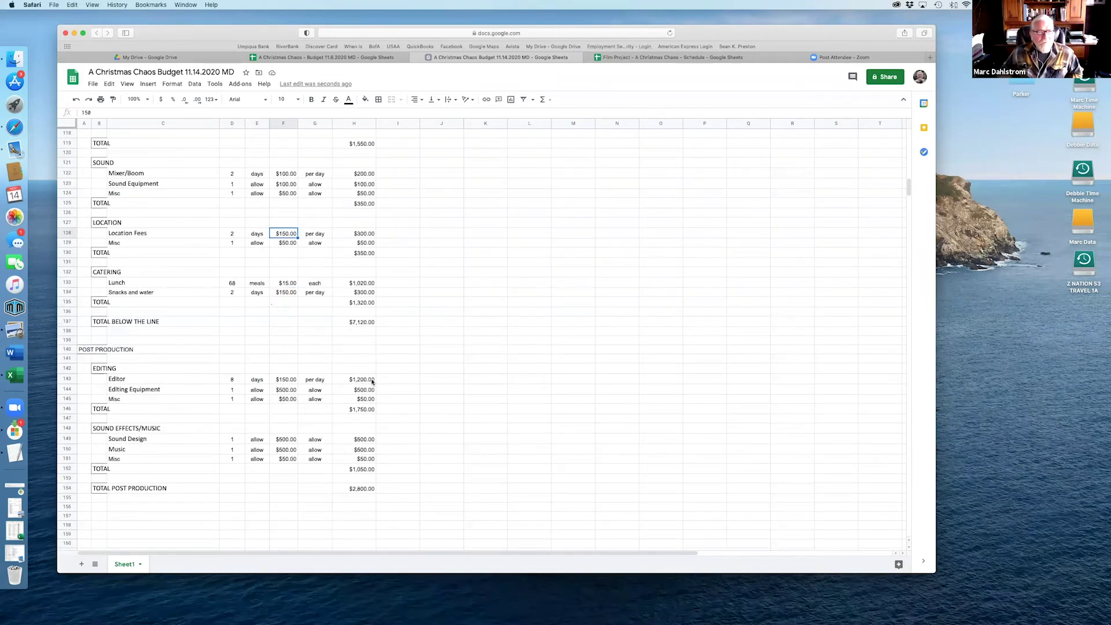
pyautogui.press('Down')
pyautogui.press('Down')
pyautogui.press('Down')
pyautogui.press('Down')
pyautogui.press('Down')
pyautogui.press('Down')
pyautogui.press('Up')
pyautogui.press('Left')
pyautogui.press('Left')
pyautogui.press('Right')
pyautogui.press('Right')
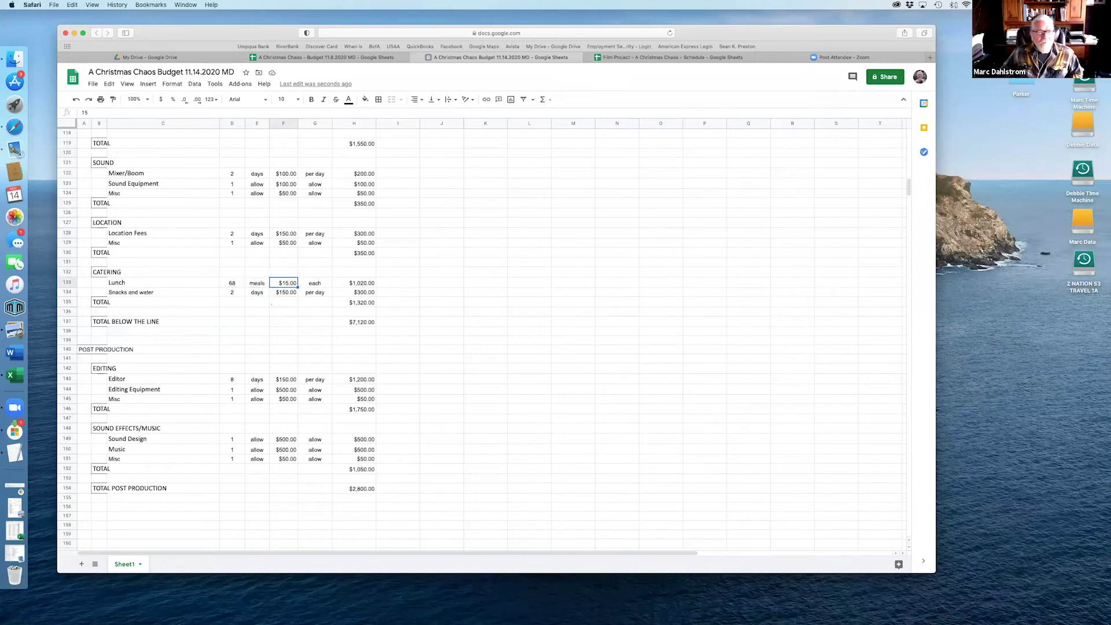
pyautogui.write('14')
pyautogui.press('Return')
# Step: Set the Snacks and water daily rate in F134 to $100
pyautogui.press('Up')
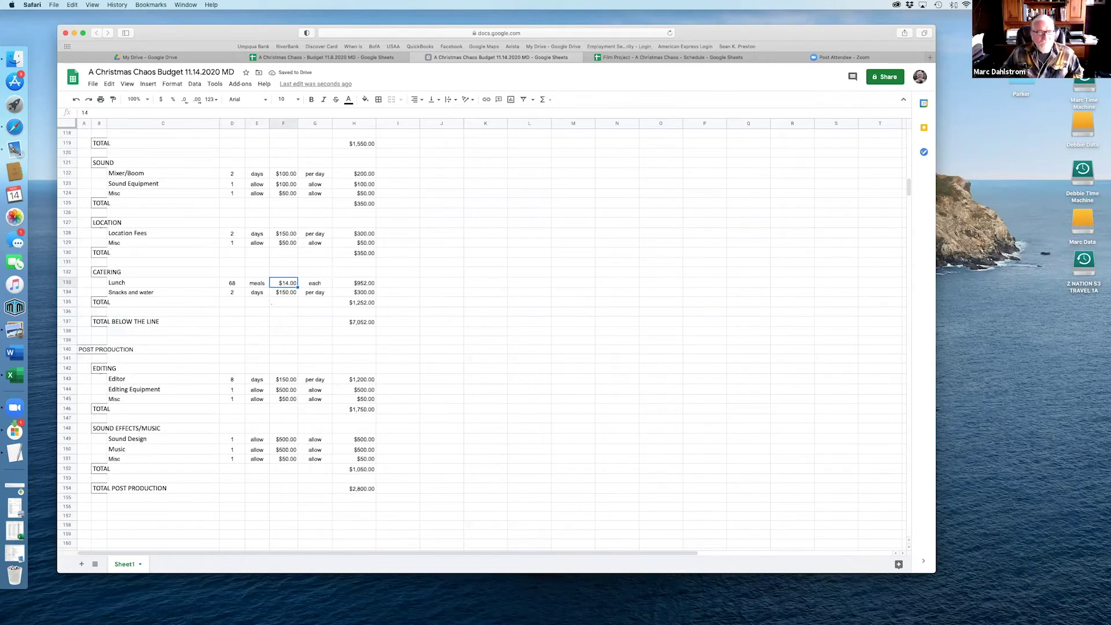
pyautogui.press('Left')
pyautogui.press('Left')
pyautogui.press('Right')
pyautogui.press('Right')
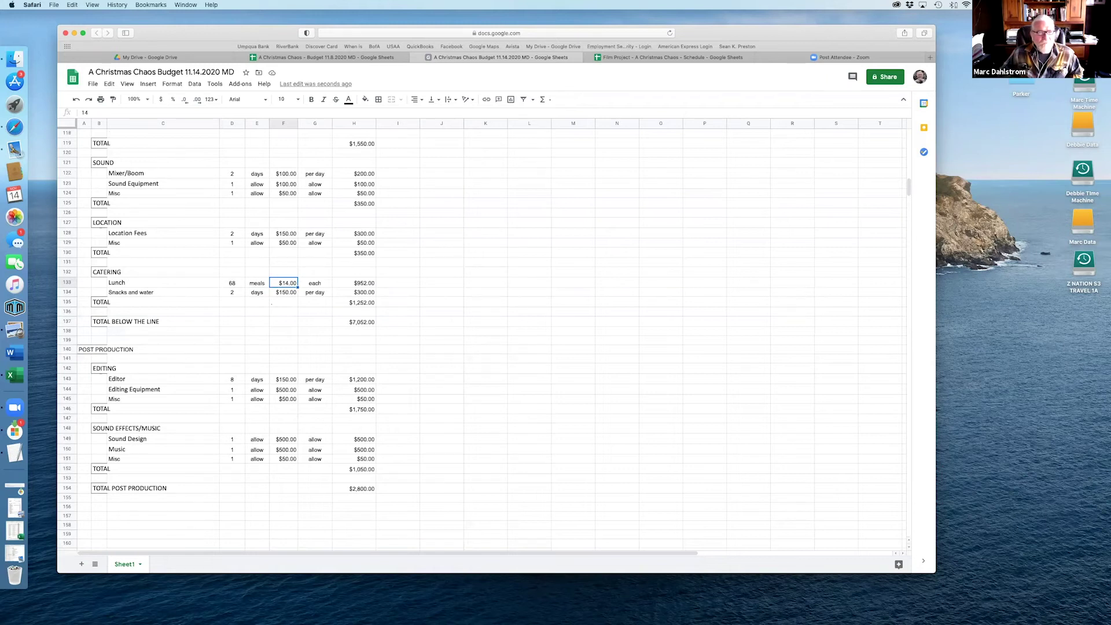
pyautogui.click(284, 293)
pyautogui.write('100')
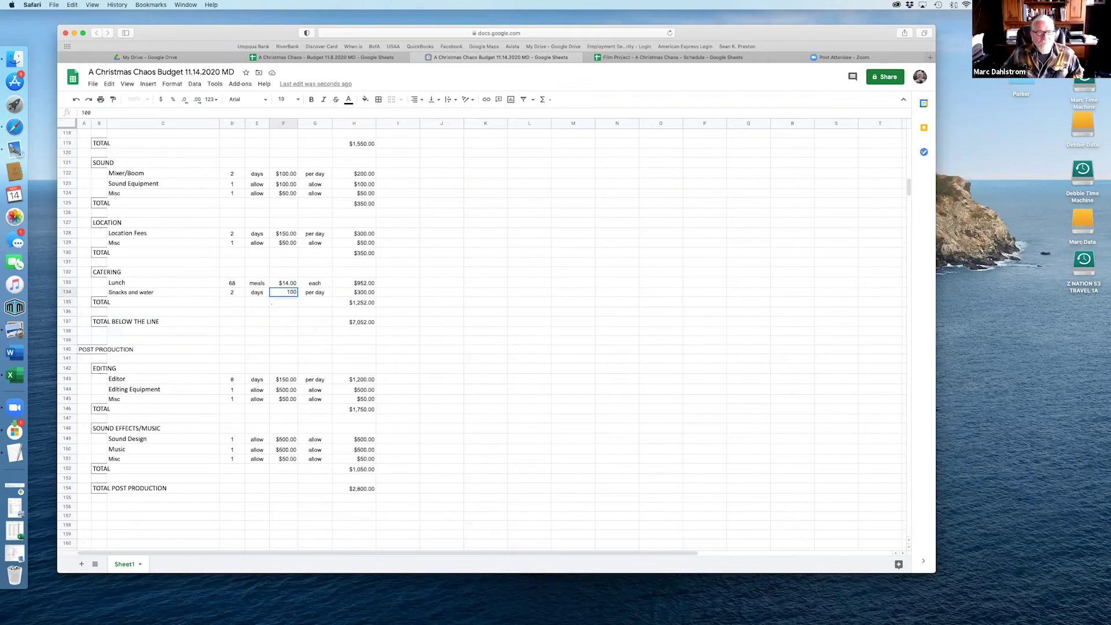
pyautogui.press('Return')
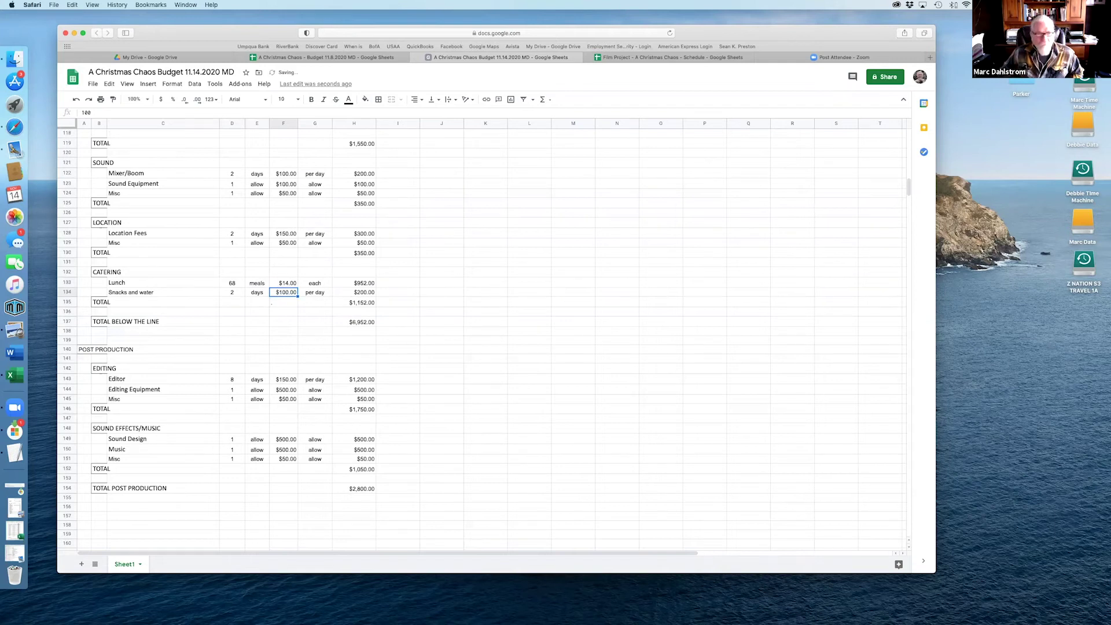
# Step: Set the Editor's number of days in D143 of the Editing section to 7
pyautogui.press('Down')
pyautogui.press('Down')
pyautogui.press('Down')
pyautogui.press('Down')
pyautogui.press('Down')
pyautogui.press('Down')
pyautogui.press('Down')
pyautogui.press('Down')
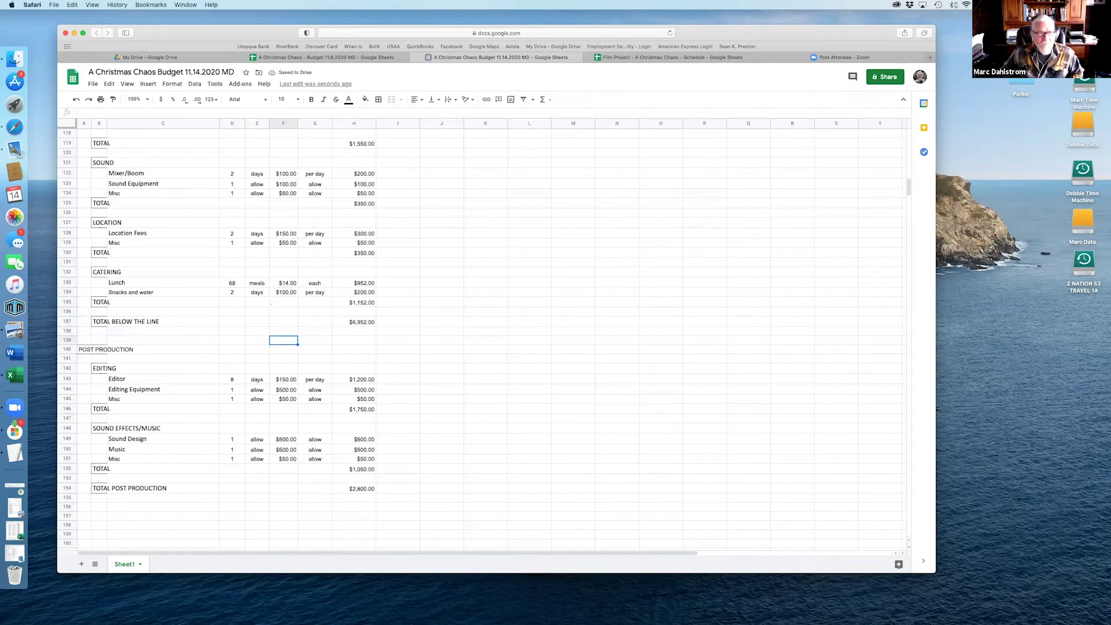
pyautogui.press('Down')
pyautogui.press('Down')
pyautogui.press('Down')
pyautogui.press('Up')
pyautogui.press('Up')
pyautogui.press('Up')
pyautogui.press('Left')
pyautogui.press('Left')
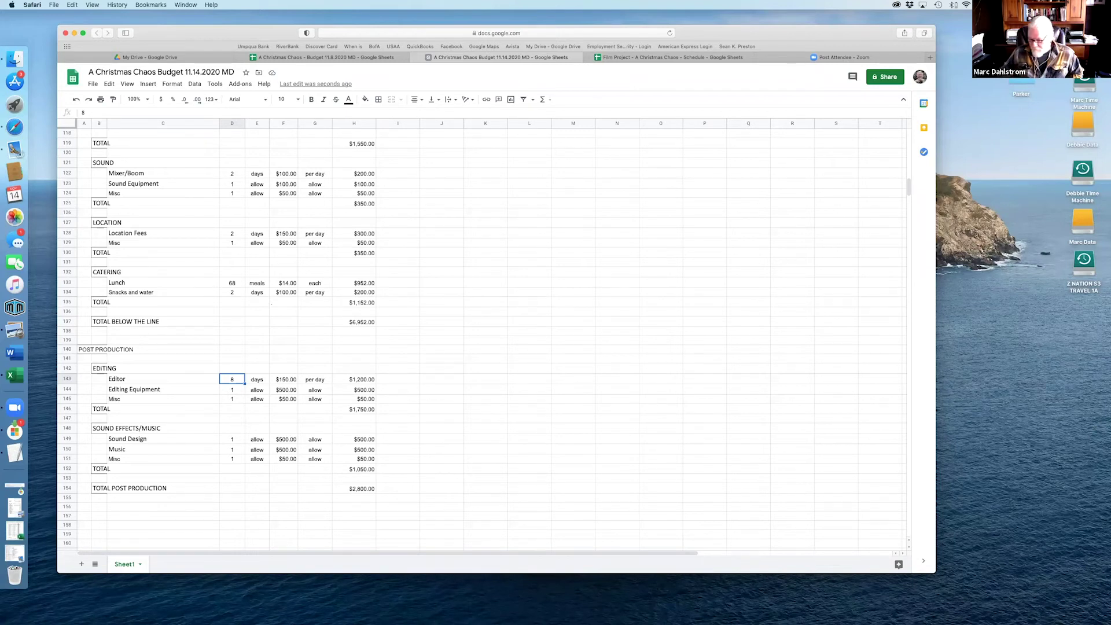
pyautogui.write('7')
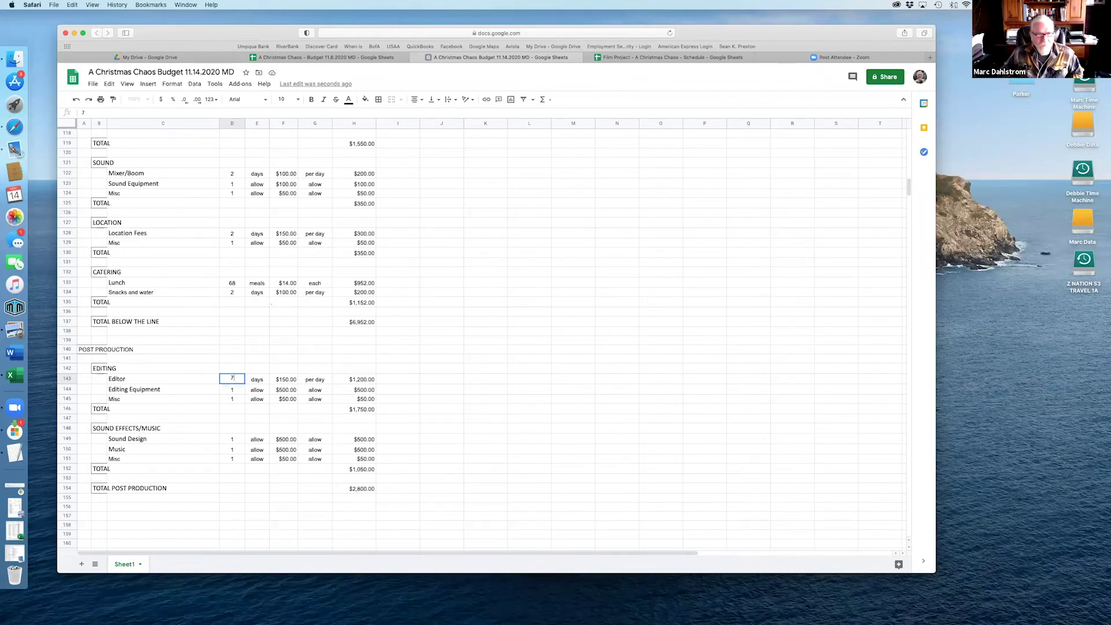
pyautogui.press('Return')
# Step: Set the Sound Design allowance in F149 and the Music allowance in F150 to $400 each
pyautogui.press('Down')
pyautogui.press('Down')
pyautogui.press('Down')
pyautogui.press('Down')
pyautogui.press('Down')
pyautogui.press('Right')
pyautogui.press('Right')
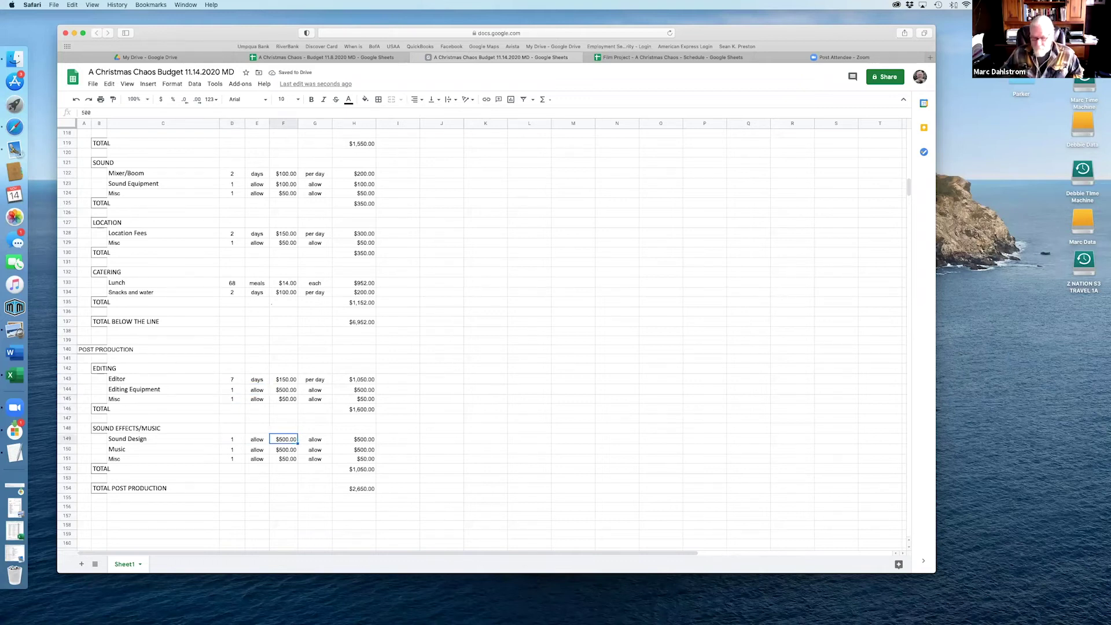
pyautogui.write('4')
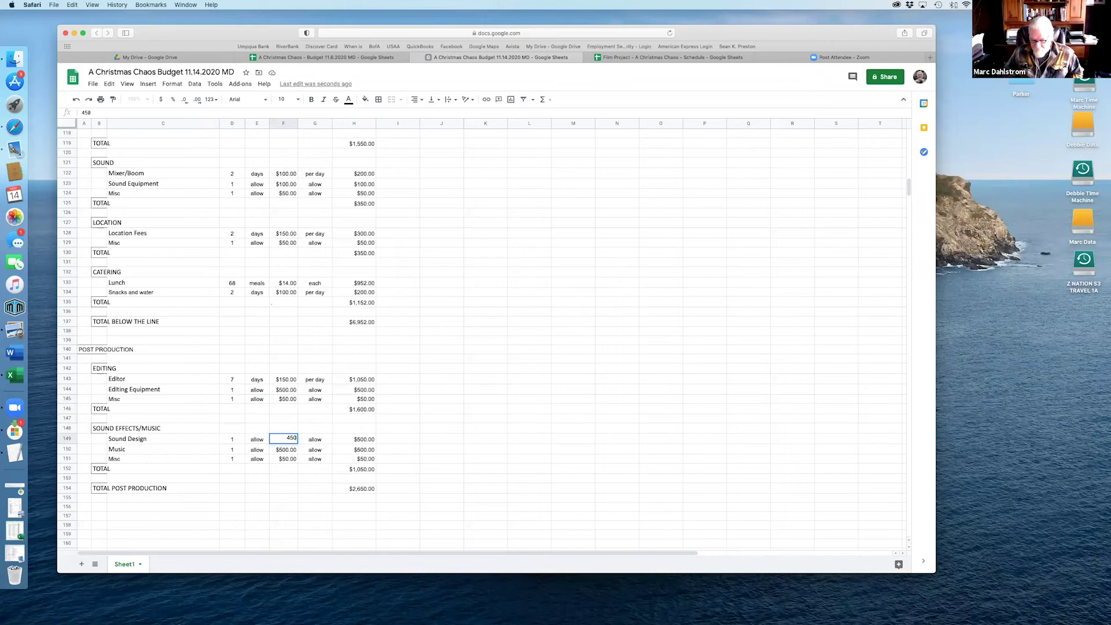
pyautogui.write('00')
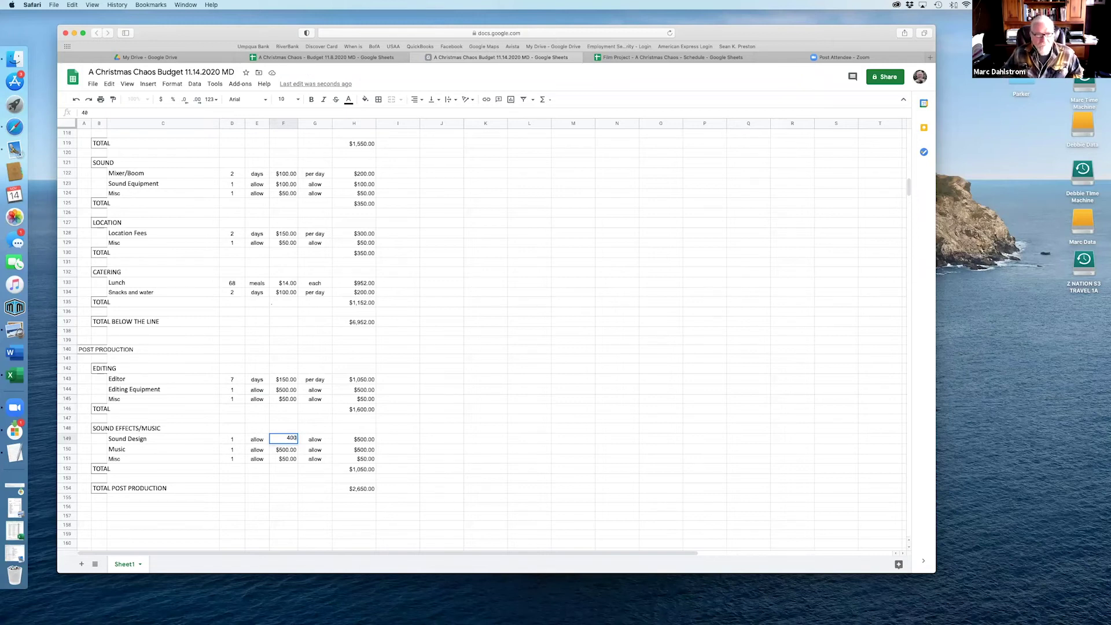
pyautogui.press('Return')
pyautogui.write('4')
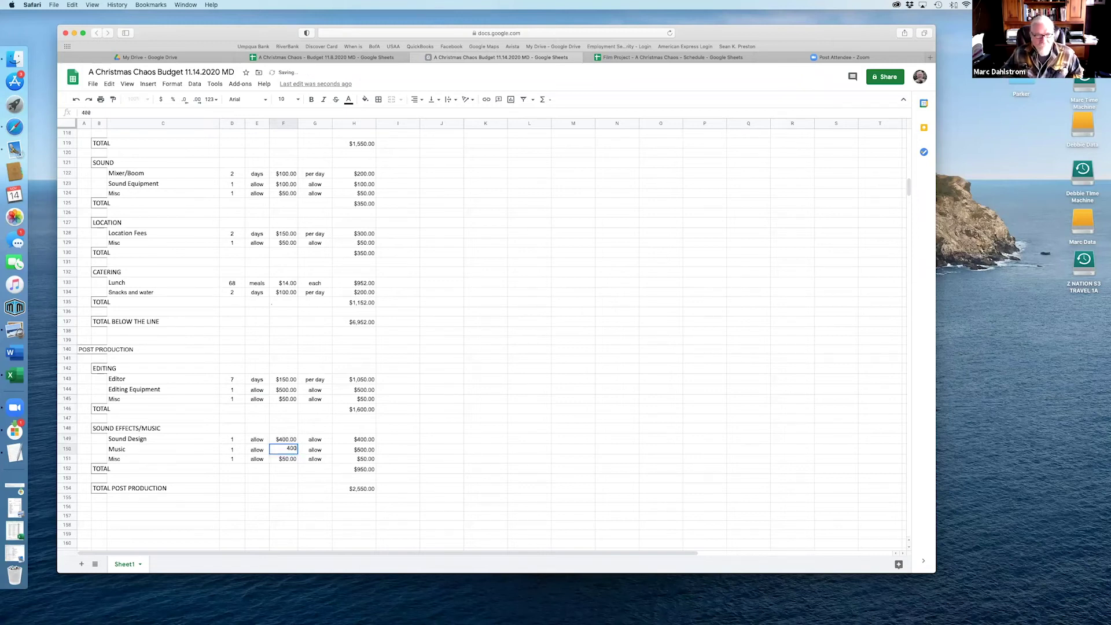
pyautogui.press('Return')
pyautogui.press('Down')
pyautogui.press('Down')
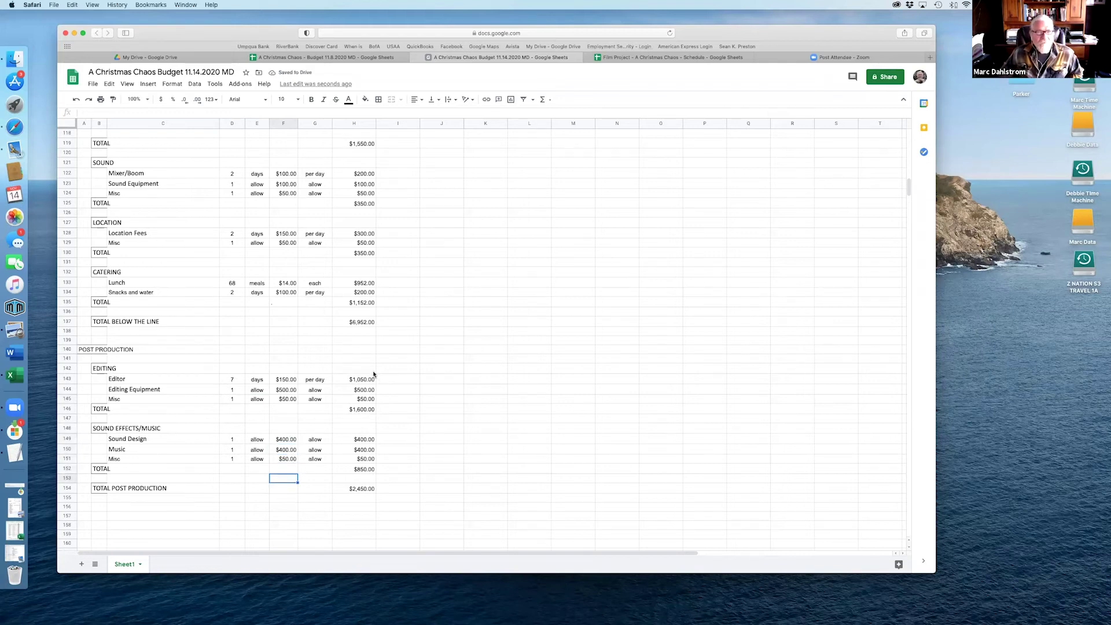
# Step: Review the Top Sheet totals and the Script amounts at the start of the Above the Line section
pyautogui.scroll(20, 373, 375)
pyautogui.click(359, 270)
pyautogui.press('Up')
pyautogui.press('Up')
pyautogui.press('Up')
pyautogui.press('Up')
pyautogui.press('Up')
pyautogui.press('Up')
pyautogui.press('Up')
pyautogui.press('Up')
pyautogui.press('Down')
pyautogui.press('Down')
pyautogui.press('Down')
pyautogui.press('Down')
pyautogui.press('Down')
pyautogui.press('Down')
pyautogui.press('Down')
pyautogui.press('Down')
pyautogui.press('Down')
pyautogui.press('Down')
pyautogui.press('Down')
pyautogui.press('Down')
pyautogui.press('Down')
pyautogui.press('Down')
pyautogui.press('Down')
pyautogui.press('Down')
pyautogui.press('Down')
pyautogui.press('Down')
pyautogui.press('Down')
pyautogui.press('Down')
pyautogui.press('Down')
pyautogui.press('Down')
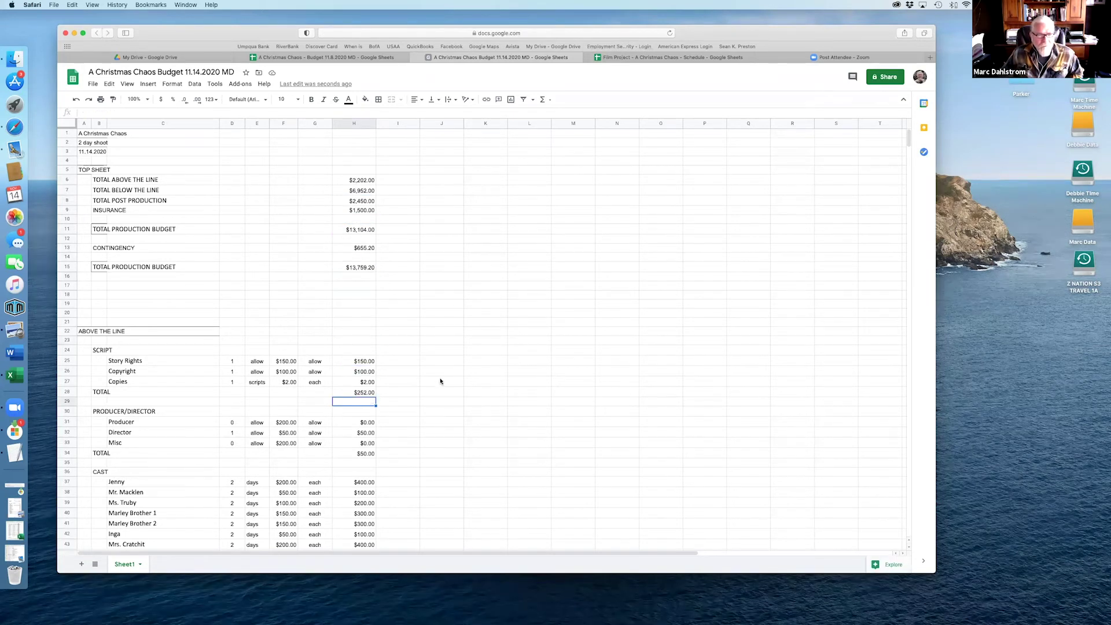
# Step: Set Jenny's daily rate in F37 of the Cast section to $150
pyautogui.scroll(-5, 440, 381)
pyautogui.scroll(2, 440, 381)
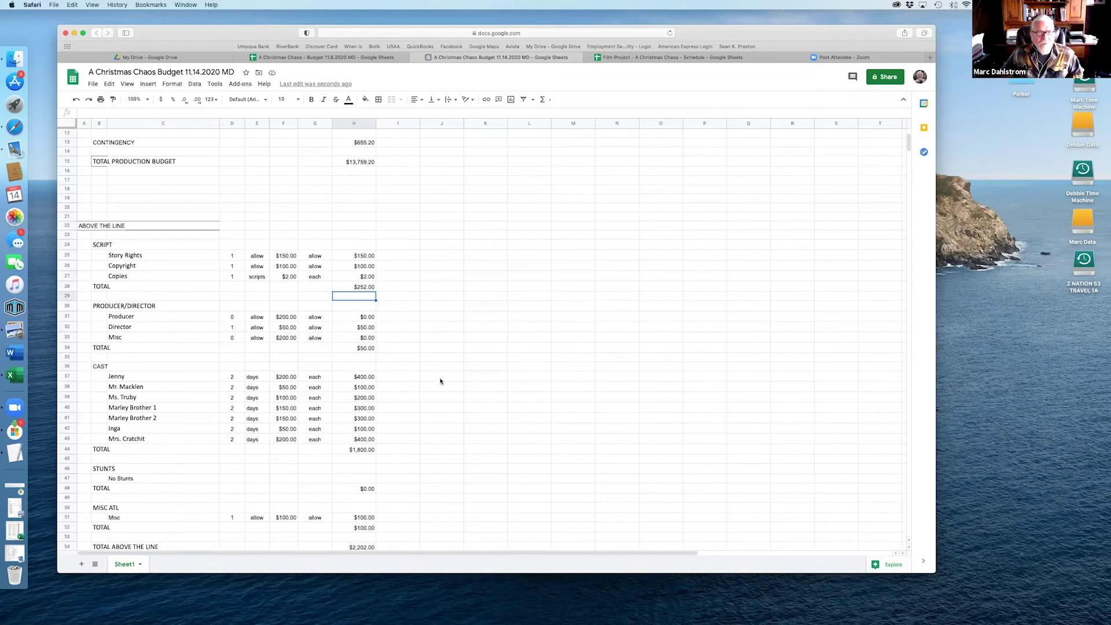
pyautogui.scroll(-2, 441, 380)
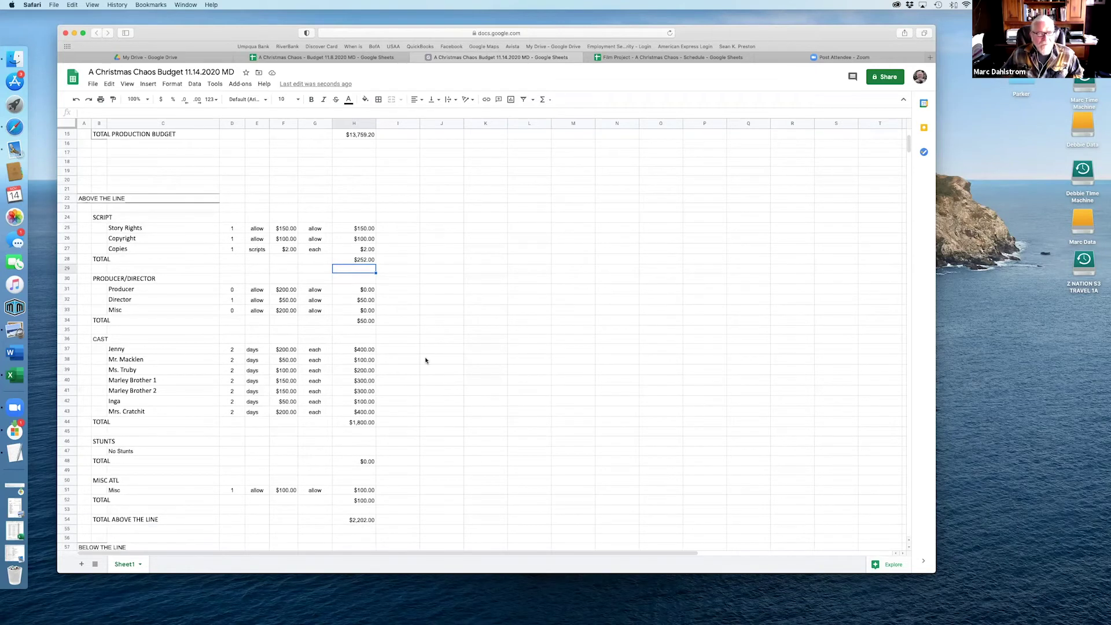
pyautogui.click(283, 350)
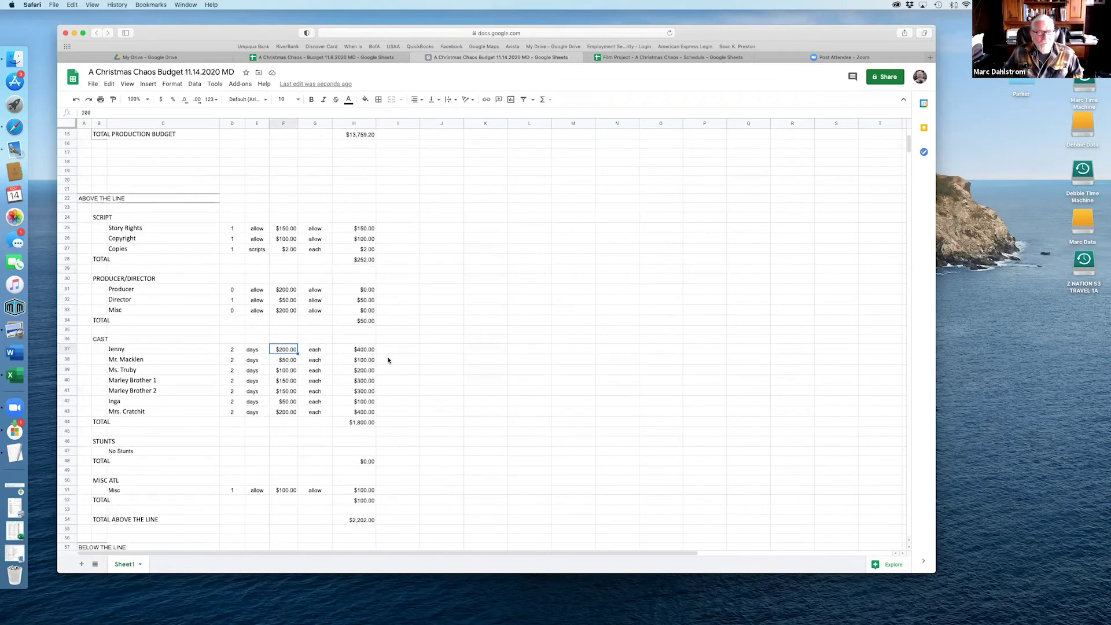
pyautogui.press('Down')
pyautogui.press('Up')
pyautogui.write('150')
pyautogui.press('Return')
# Step: Set the daily rates of Marley Brother 1 in F40 and Marley Brother 2 in F41 to $100 each
pyautogui.press('Down')
pyautogui.press('Down')
pyautogui.write('100')
pyautogui.press('Return')
pyautogui.write('100')
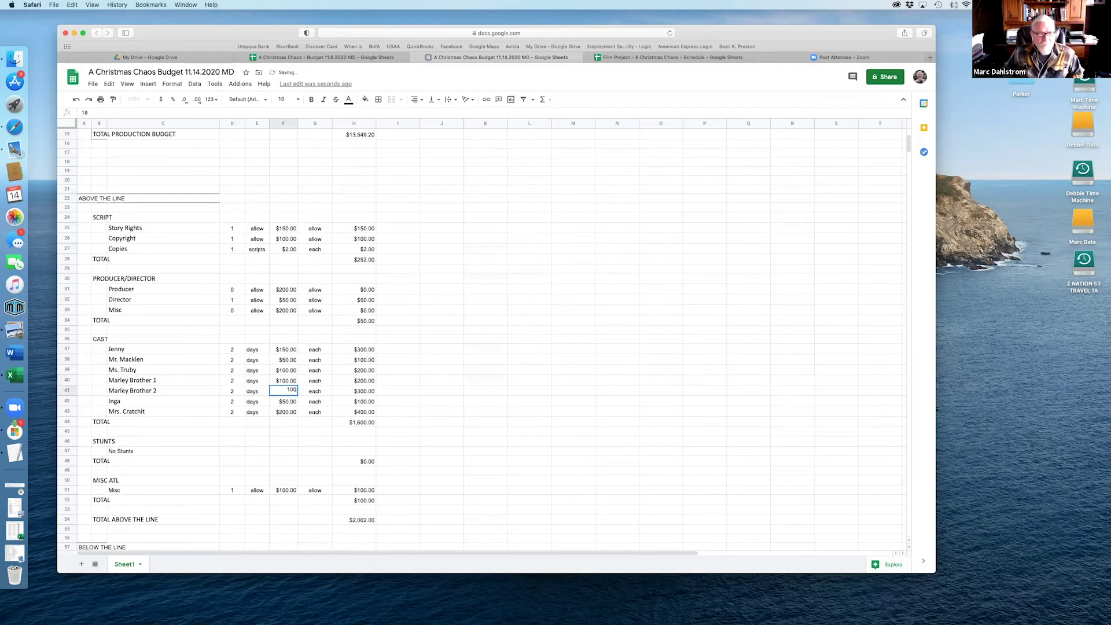
pyautogui.press('Return')
# Step: Set Mrs. Cratchit's daily rate in F43 of the Cast section to $150
pyautogui.press('Down')
pyautogui.write('150')
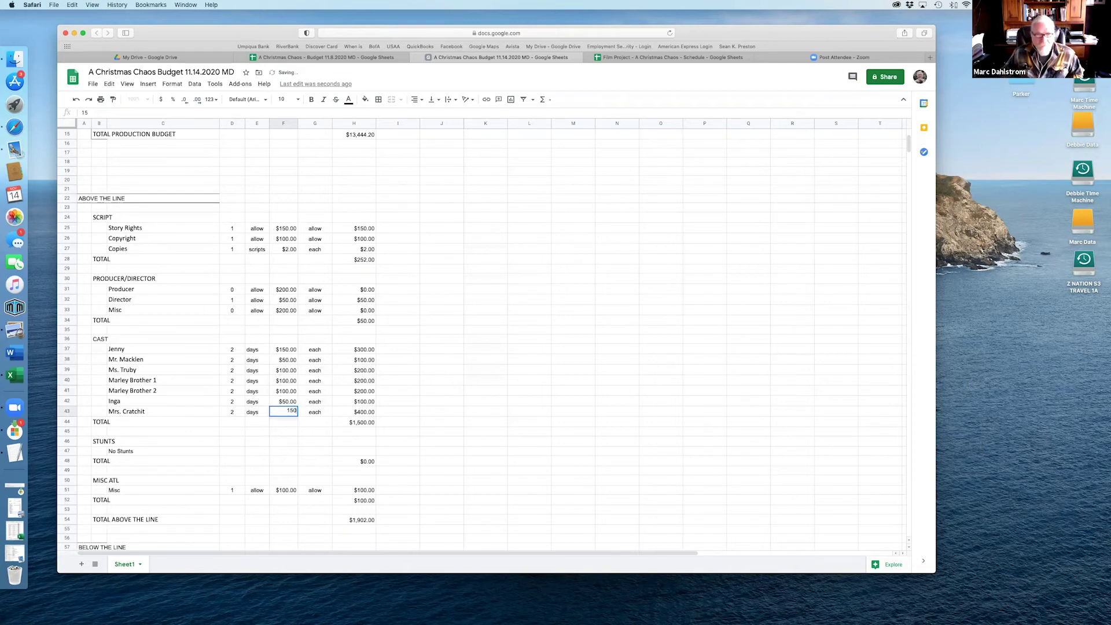
pyautogui.press('Return')
pyautogui.press('Up')
pyautogui.press('Up')
pyautogui.press('Up')
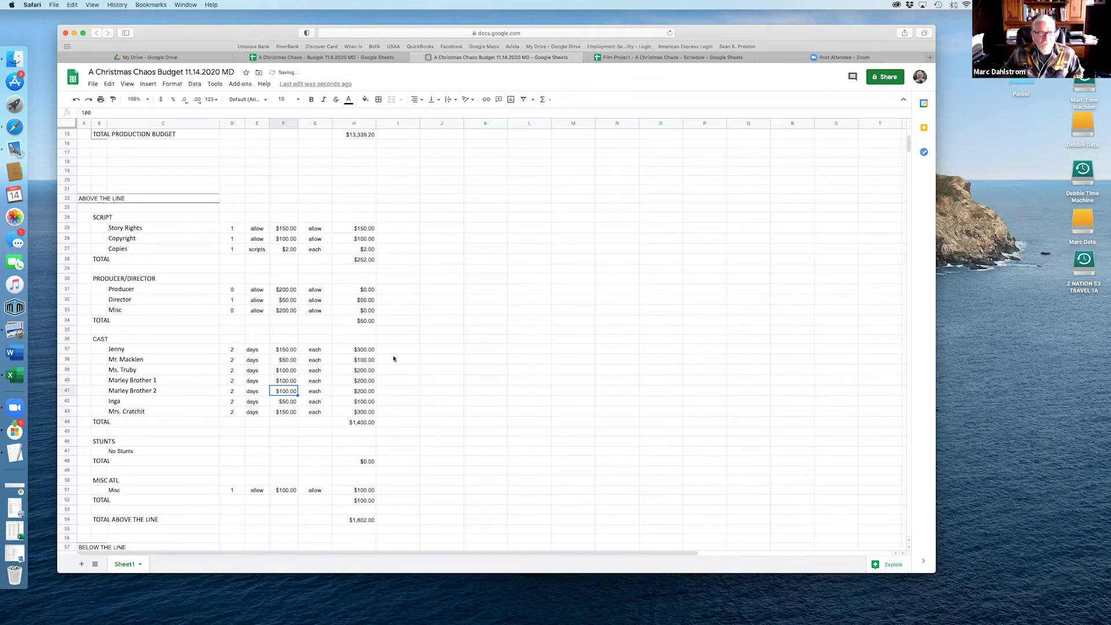
# Step: Review the Top Sheet totals and the line items from Above the Line through Post Production for further possible cuts
pyautogui.scroll(5, 389, 358)
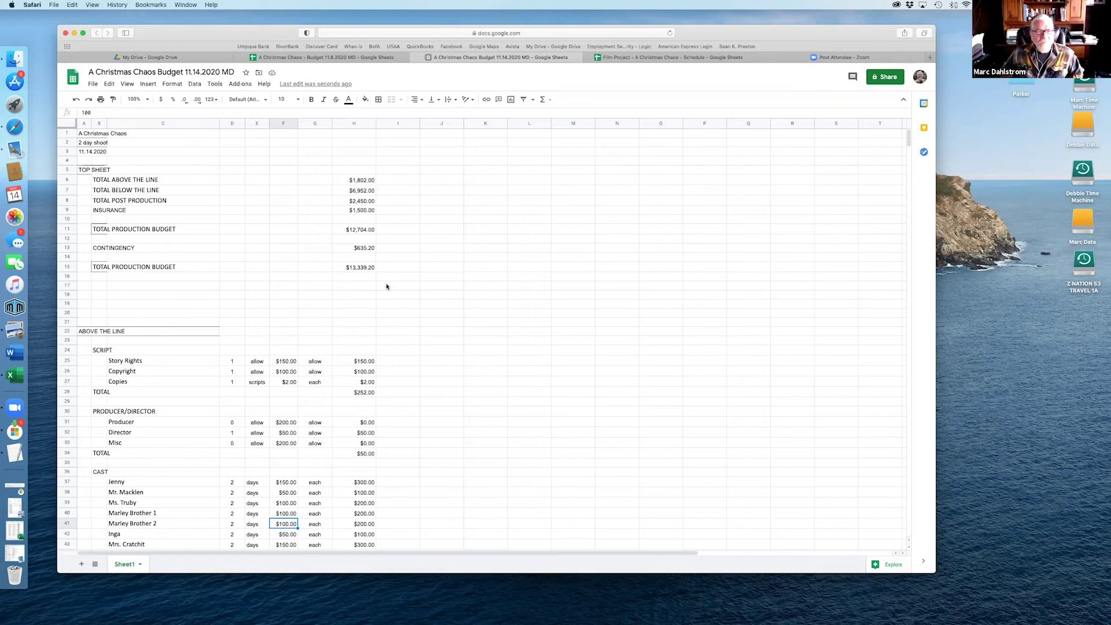
pyautogui.scroll(-5, 386, 287)
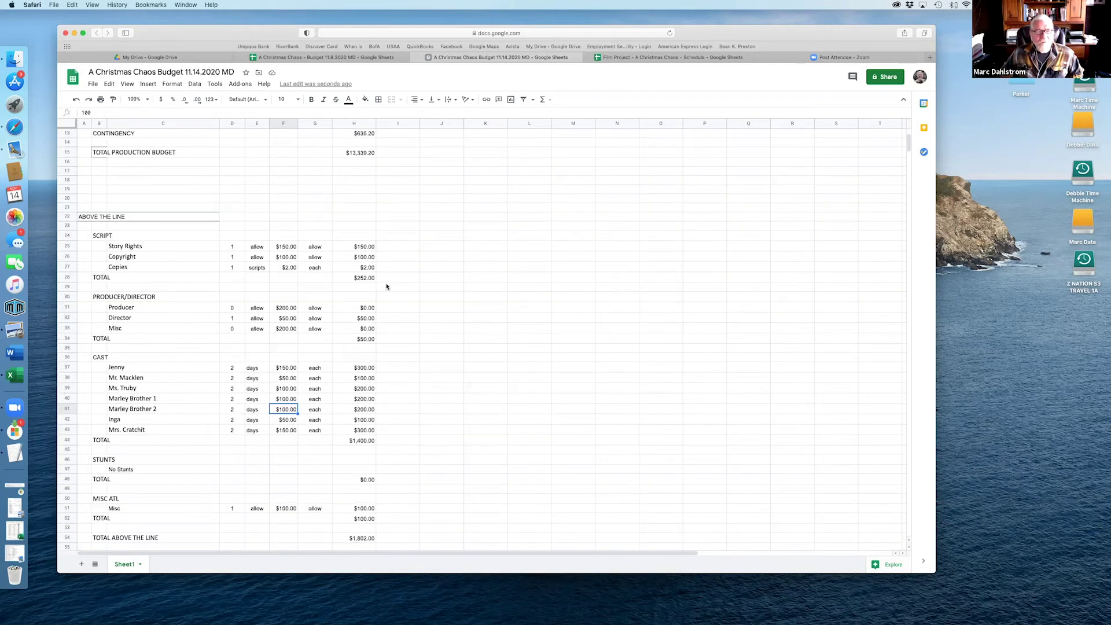
pyautogui.scroll(-8, 387, 287)
pyautogui.scroll(-3, 386, 286)
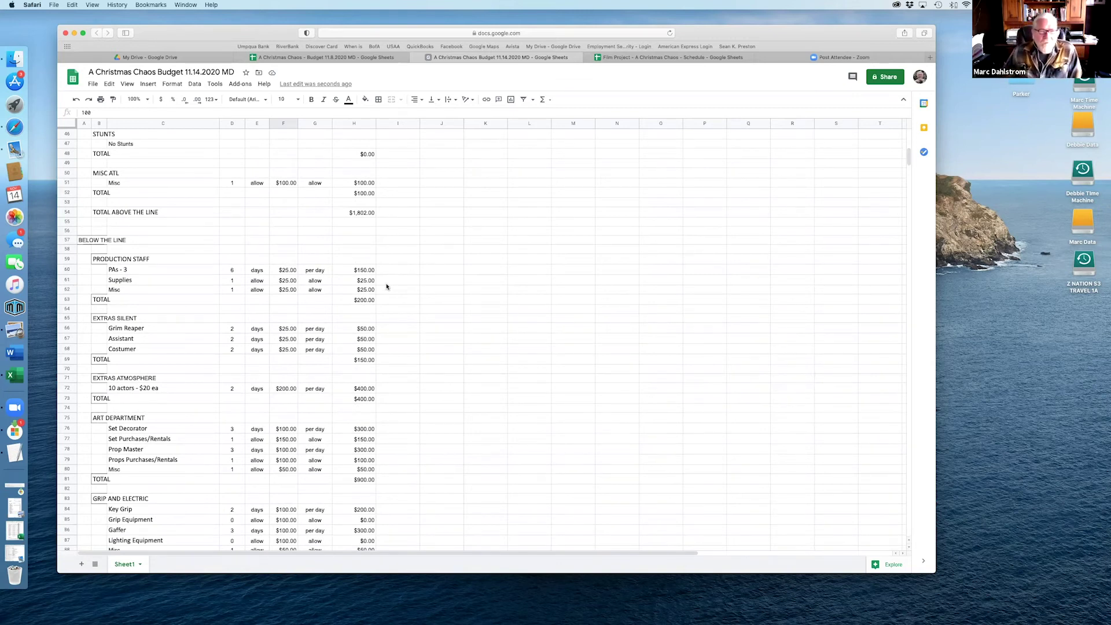
pyautogui.scroll(-14, 386, 287)
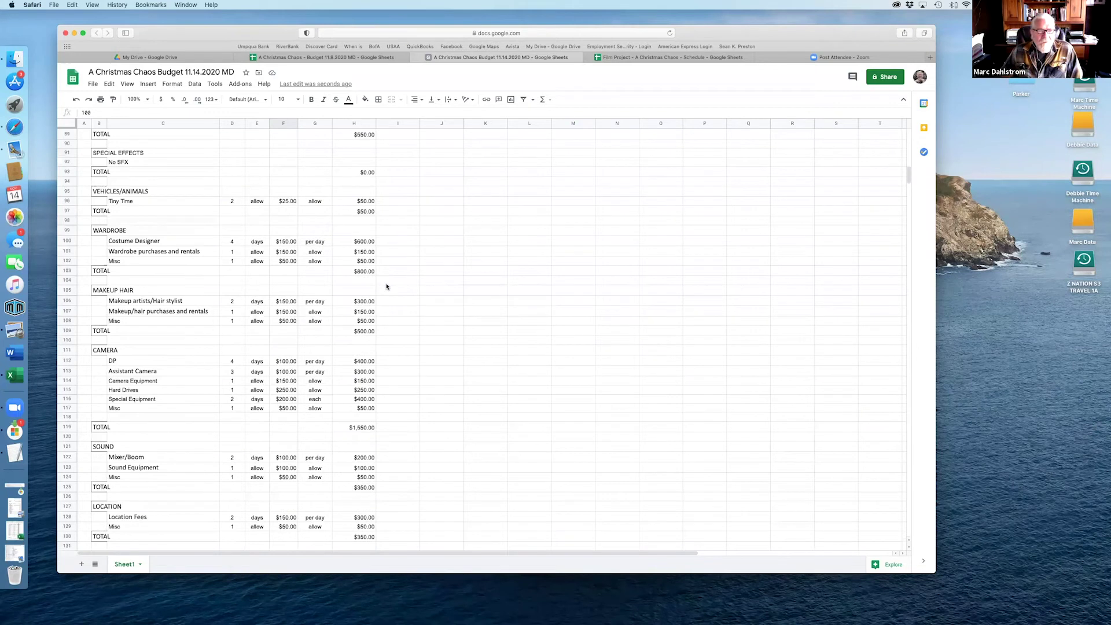
pyautogui.scroll(-9, 387, 287)
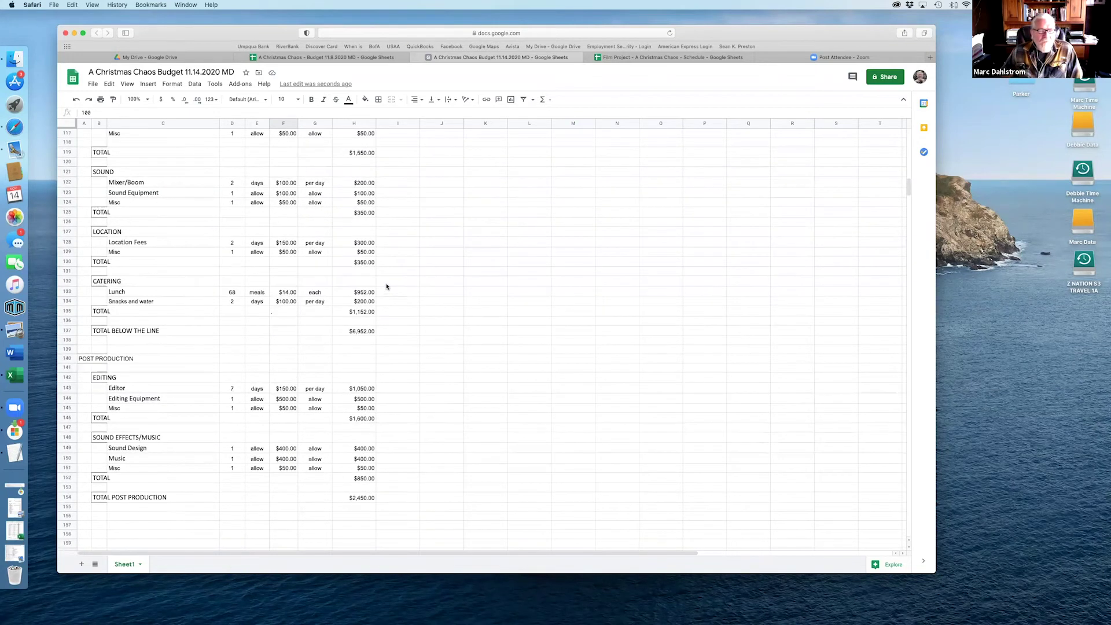
pyautogui.scroll(-1, 387, 287)
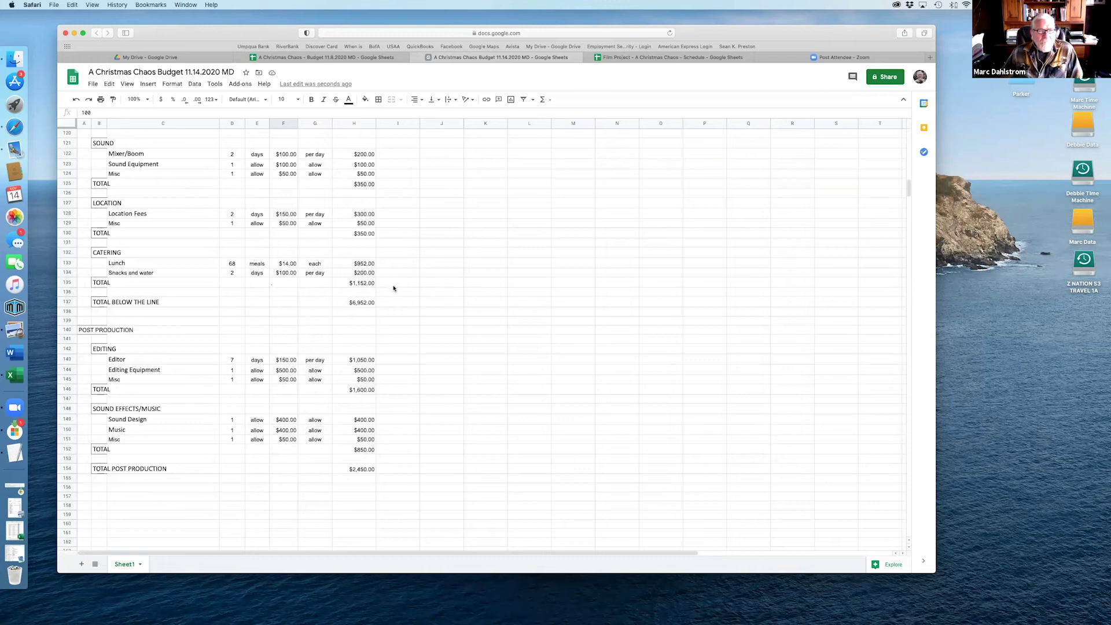
pyautogui.scroll(-1, 394, 289)
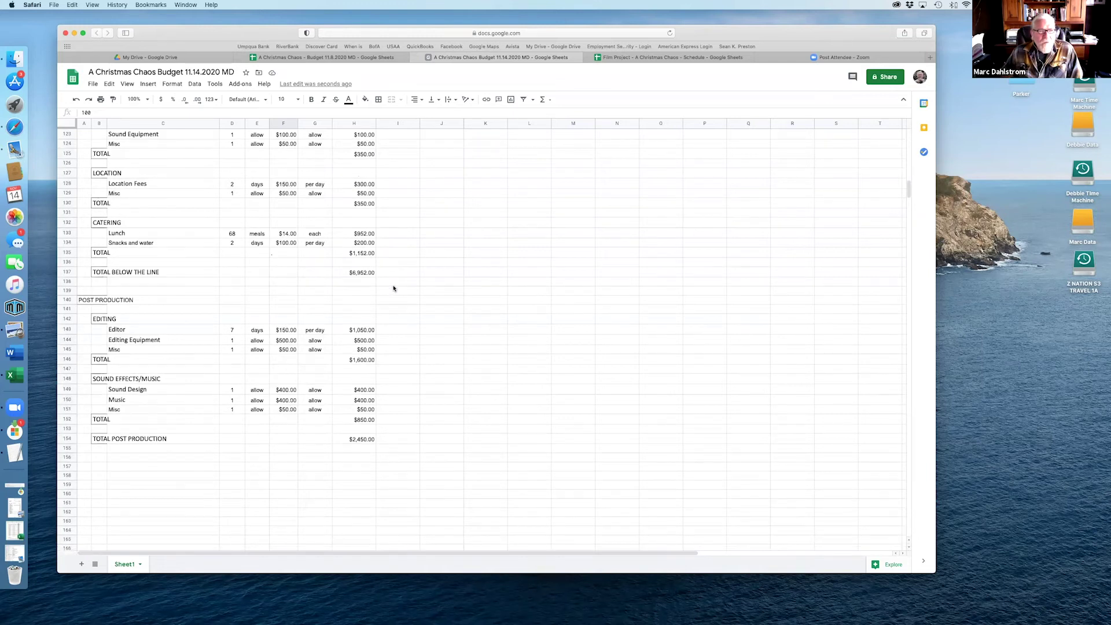
pyautogui.scroll(10, 394, 288)
pyautogui.scroll(12, 393, 288)
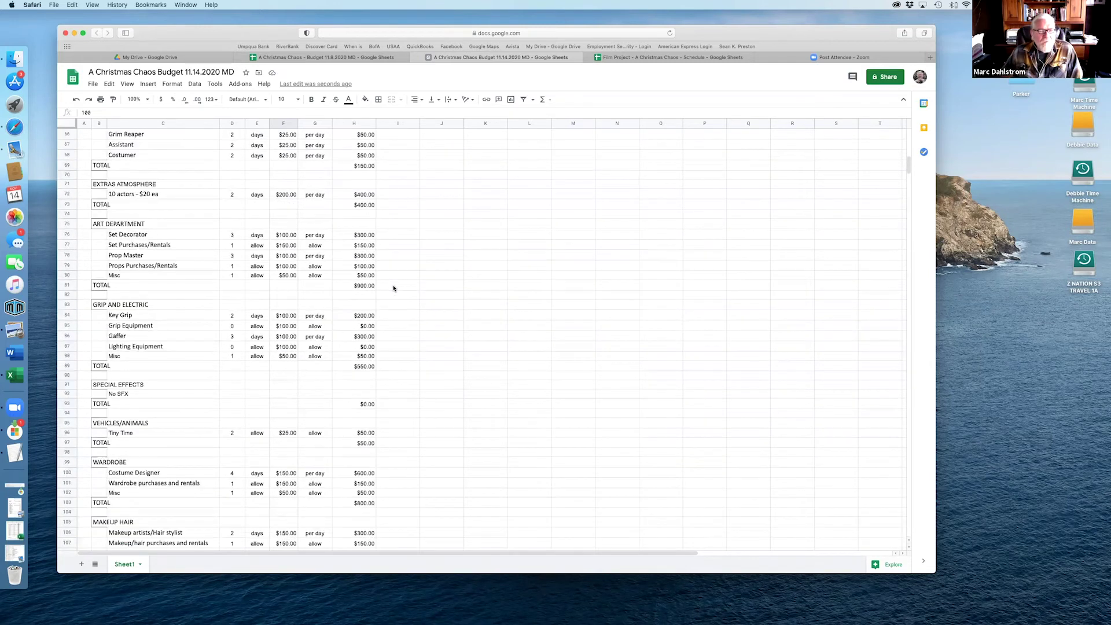
pyautogui.scroll(2, 394, 288)
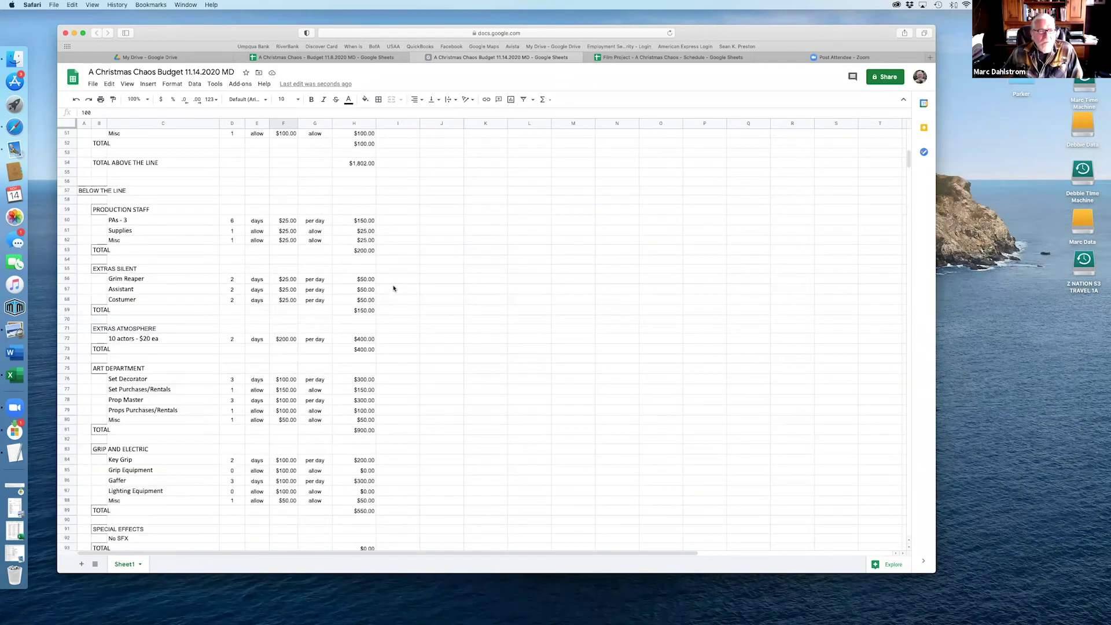
pyautogui.scroll(-8, 394, 288)
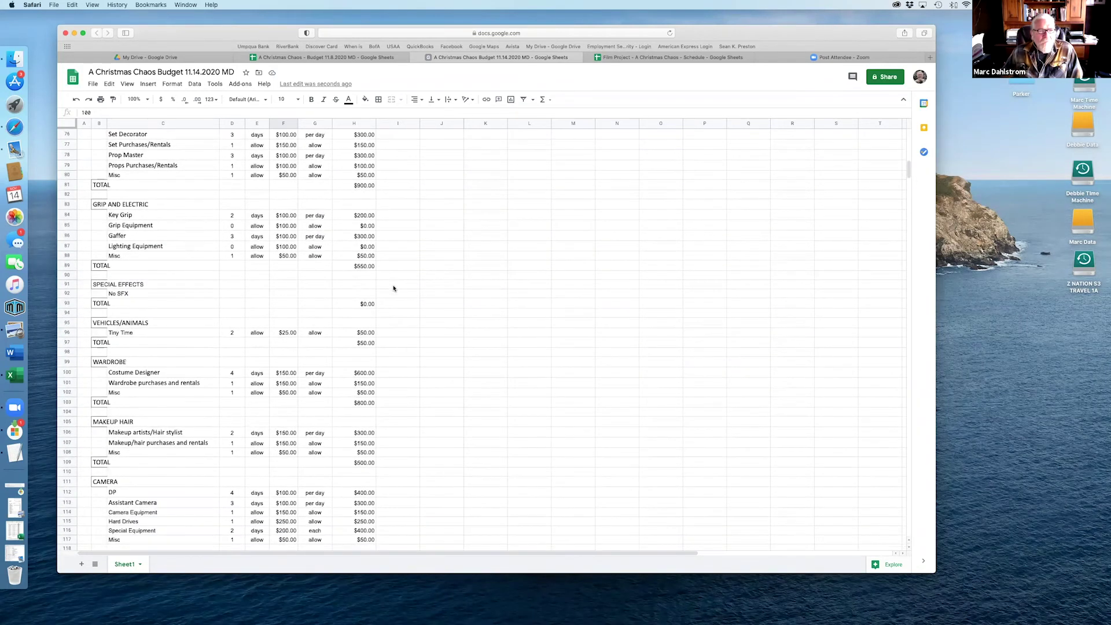
# Step: Set the Key Grip's number of days in D84 of the Grip and Electric section to 0
pyautogui.click(129, 236)
pyautogui.click(128, 112)
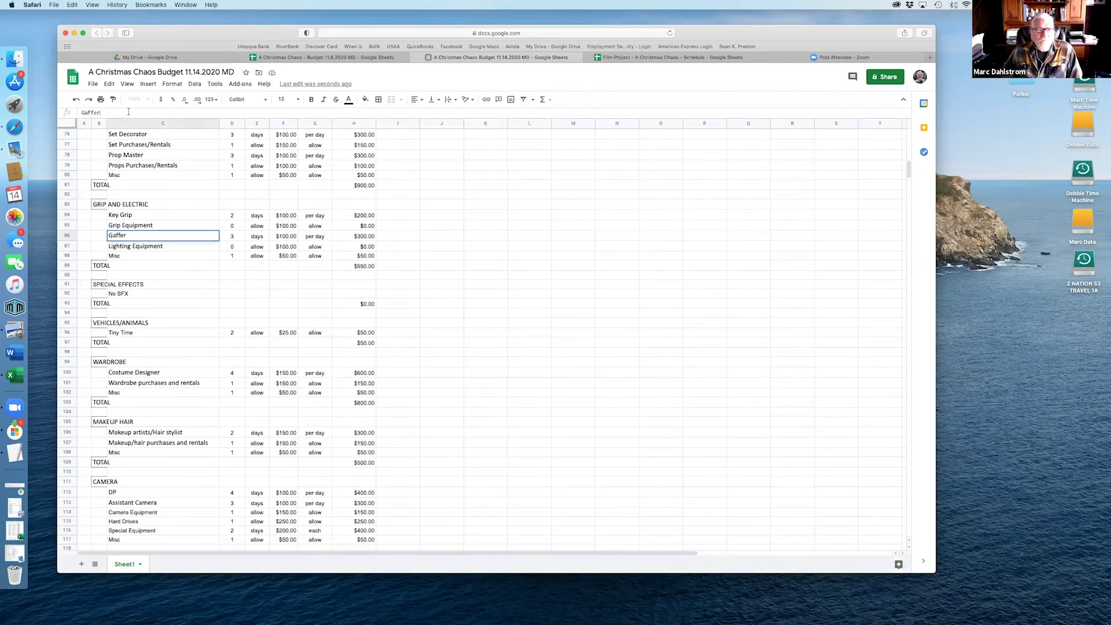
pyautogui.click(147, 215)
pyautogui.click(232, 215)
pyautogui.write('0')
pyautogui.press('Return')
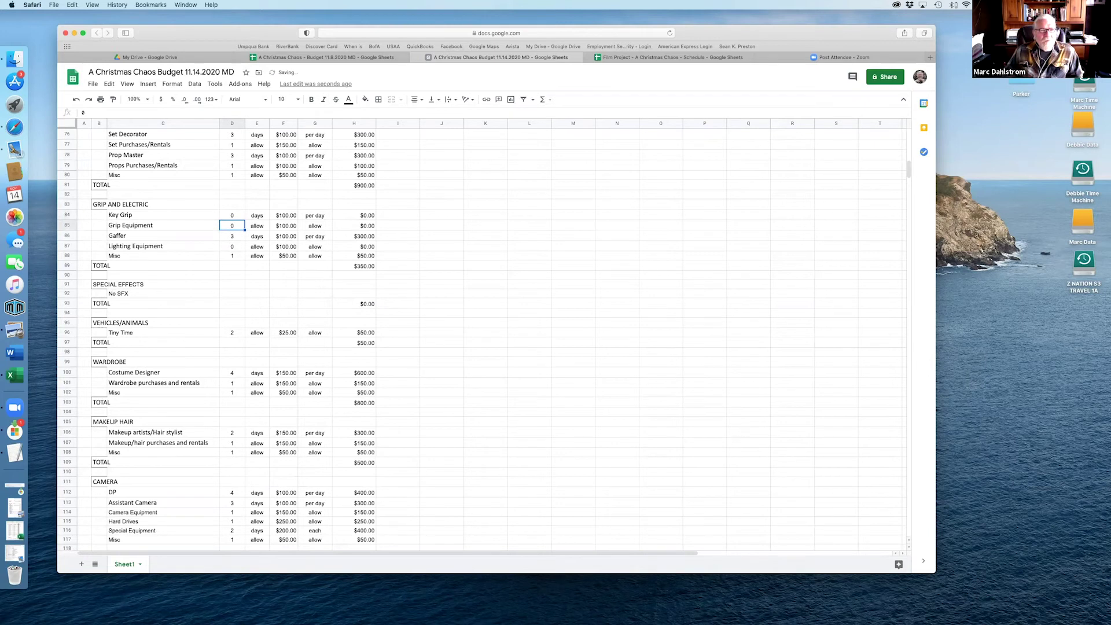
# Step: Rename the Gaffer line item in C86 of the Grip and Electric section as Gaffer/Grip
pyautogui.press('Down')
pyautogui.press('Down')
pyautogui.press('Up')
pyautogui.press('Left')
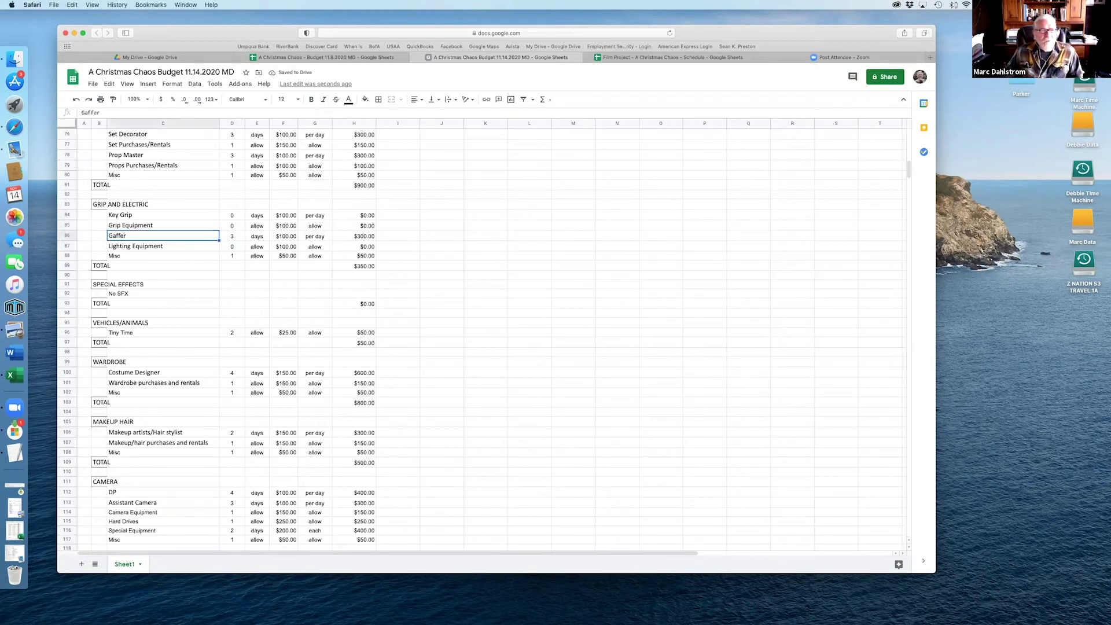
pyautogui.press('Return')
pyautogui.write('/Grip')
pyautogui.press('Tab')
pyautogui.click(163, 246)
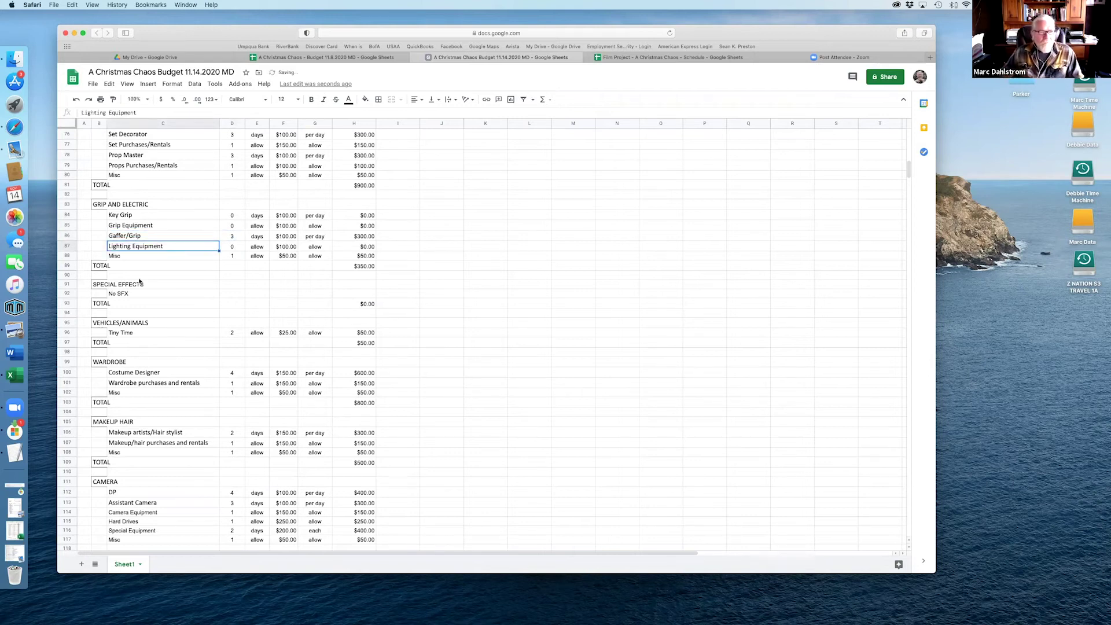
# Step: Set the Costume Designer's number of days in D100 of the Wardrobe section to 3
pyautogui.scroll(-2, 139, 281)
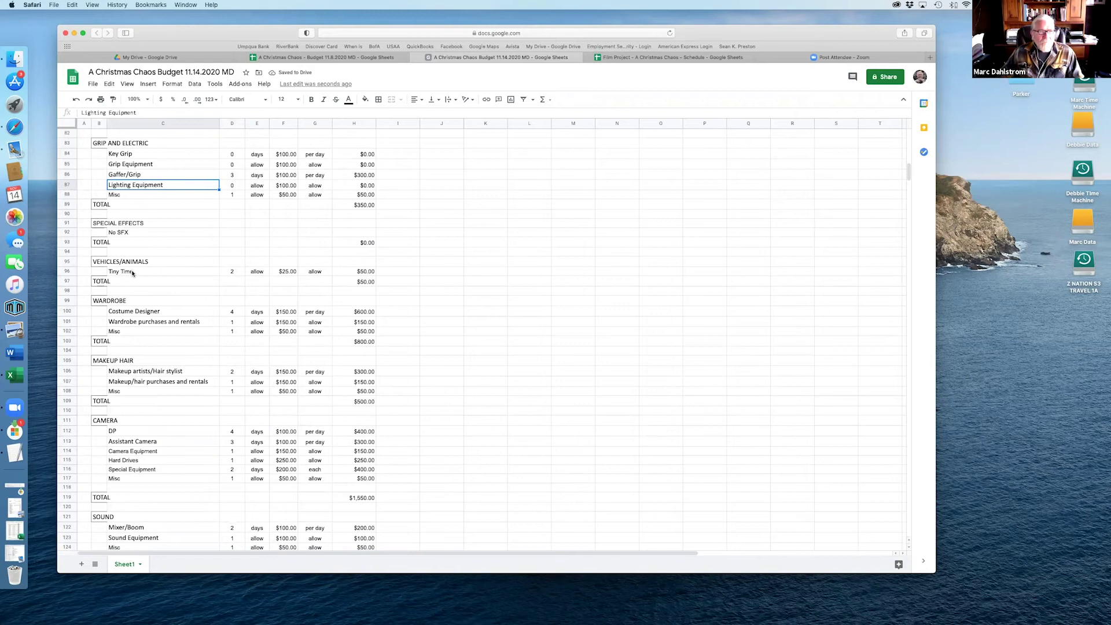
pyautogui.scroll(-1, 132, 273)
pyautogui.click(232, 282)
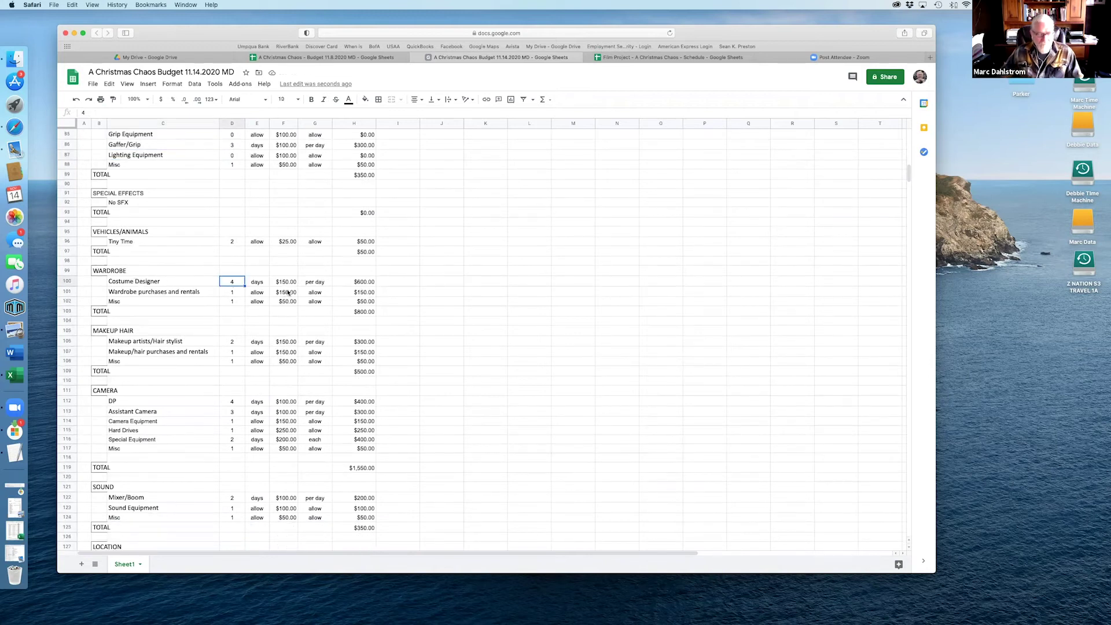
pyautogui.write('3')
pyautogui.press('Return')
# Step: Set the DP's number of days in D112 of the Camera section to 3
pyautogui.click(232, 371)
pyautogui.click(232, 401)
pyautogui.press('Return')
pyautogui.press('Down')
pyautogui.press('Down')
pyautogui.press('Down')
# Step: Set the Gaffer/Grip's number of days in D86 of the Grip and Electric section to 2
pyautogui.scroll(3, 294, 302)
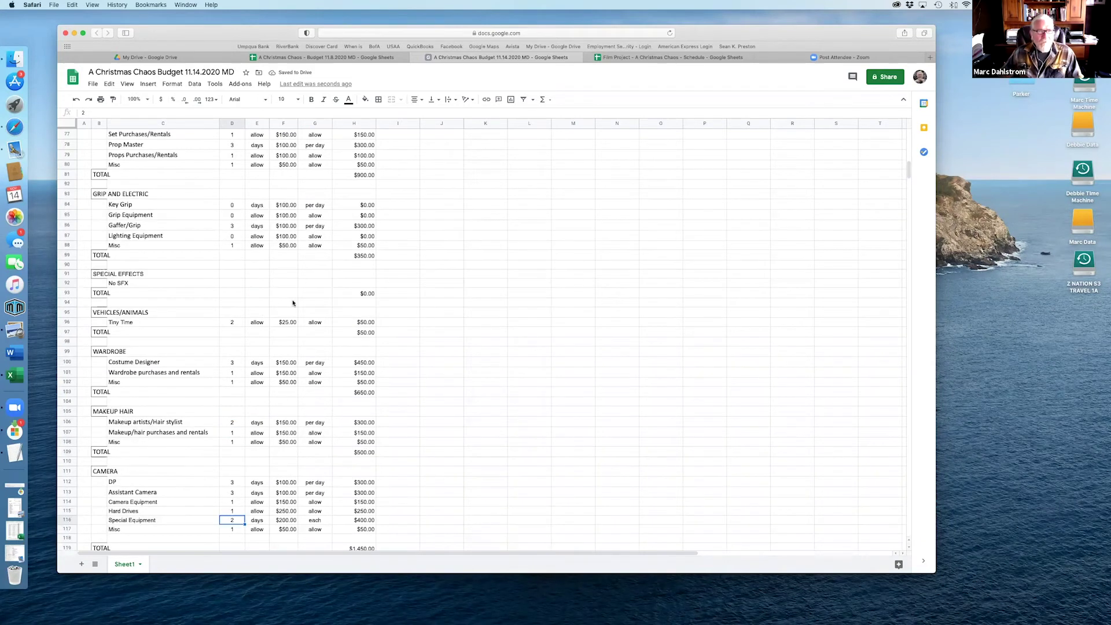
pyautogui.scroll(2, 269, 245)
pyautogui.click(231, 287)
pyautogui.write('2')
pyautogui.press('Return')
# Step: Rename the PAs line item in C60 of Production Staff as PAs - 2 and set its number of days in D60 to =2*2
pyautogui.scroll(2, 339, 288)
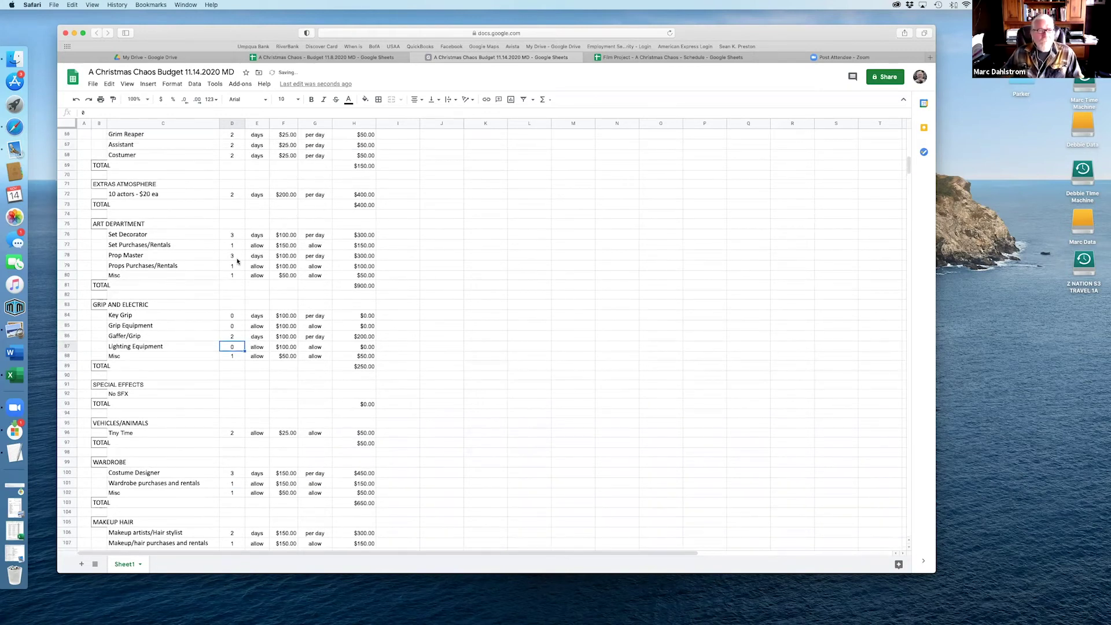
pyautogui.click(232, 255)
pyautogui.scroll(7, 358, 288)
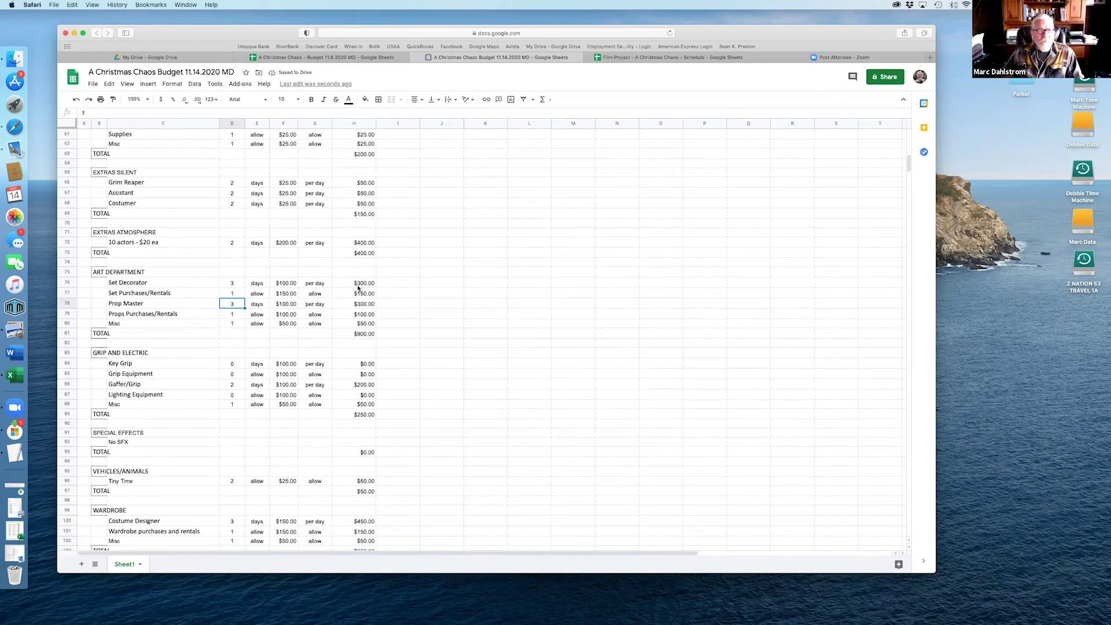
pyautogui.scroll(3, 358, 287)
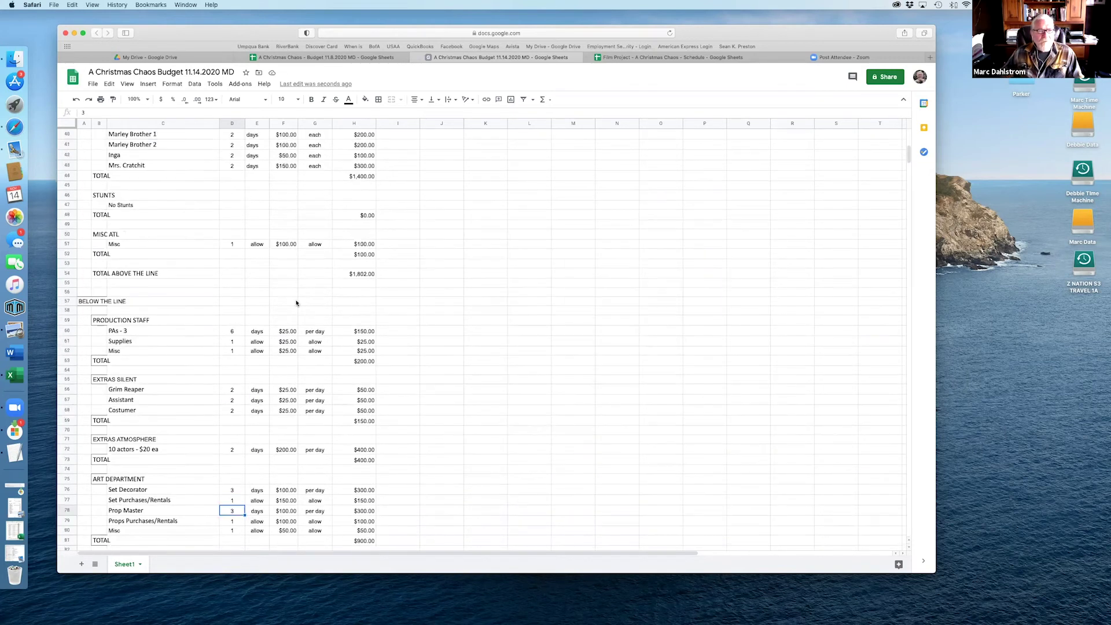
pyautogui.click(133, 331)
pyautogui.click(126, 113)
pyautogui.press('Tab')
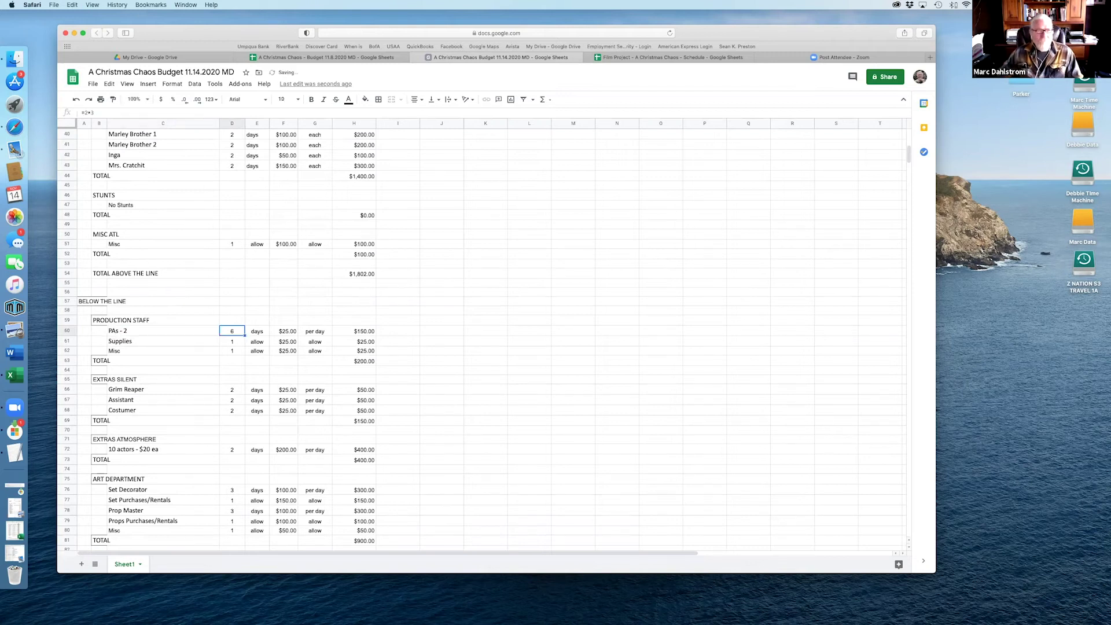
pyautogui.write('=2*2')
pyautogui.press('Return')
pyautogui.press('Up')
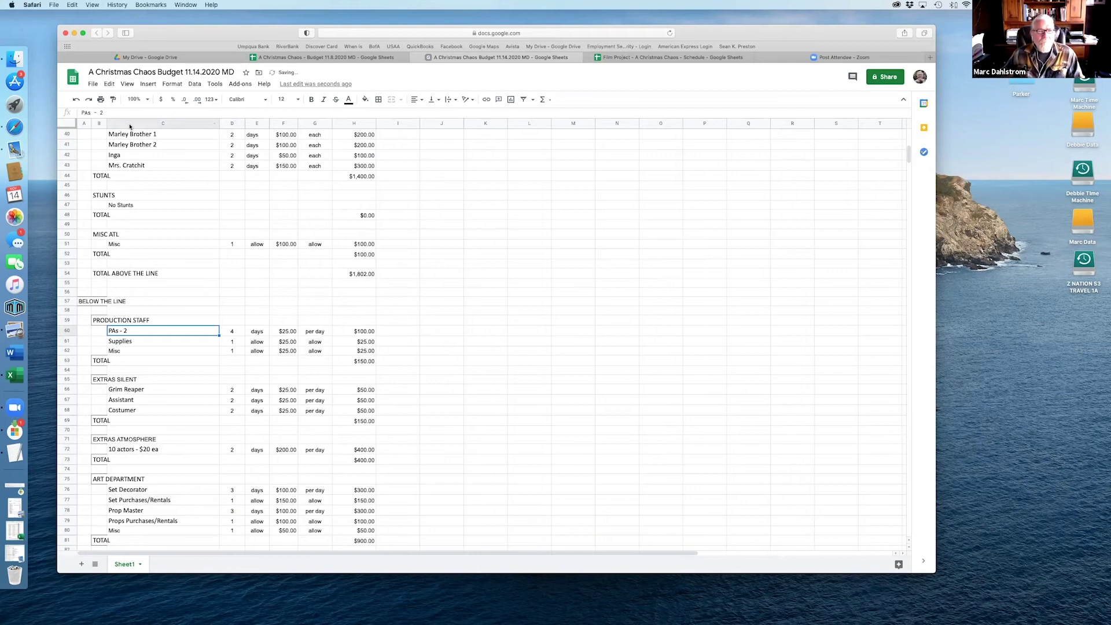
# Step: Set the Contingency amount in H13 of the Top Sheet to 0
pyautogui.scroll(10, 130, 126)
pyautogui.scroll(2, 130, 127)
pyautogui.scroll(-4, 202, 162)
pyautogui.scroll(2, 278, 191)
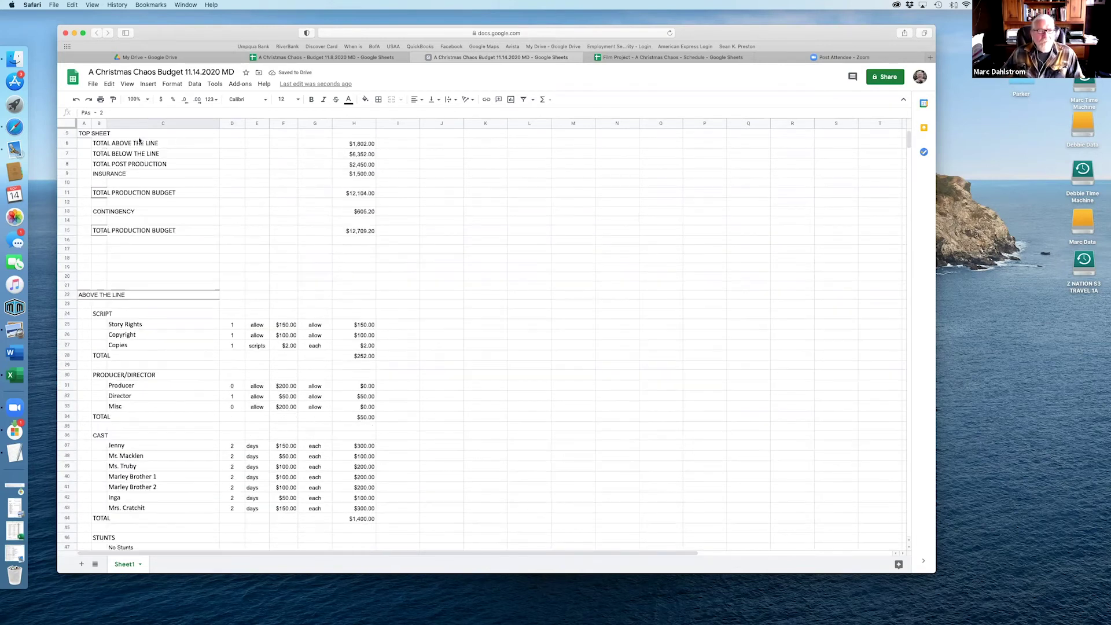
pyautogui.click(355, 214)
pyautogui.write('0')
pyautogui.press('Return')
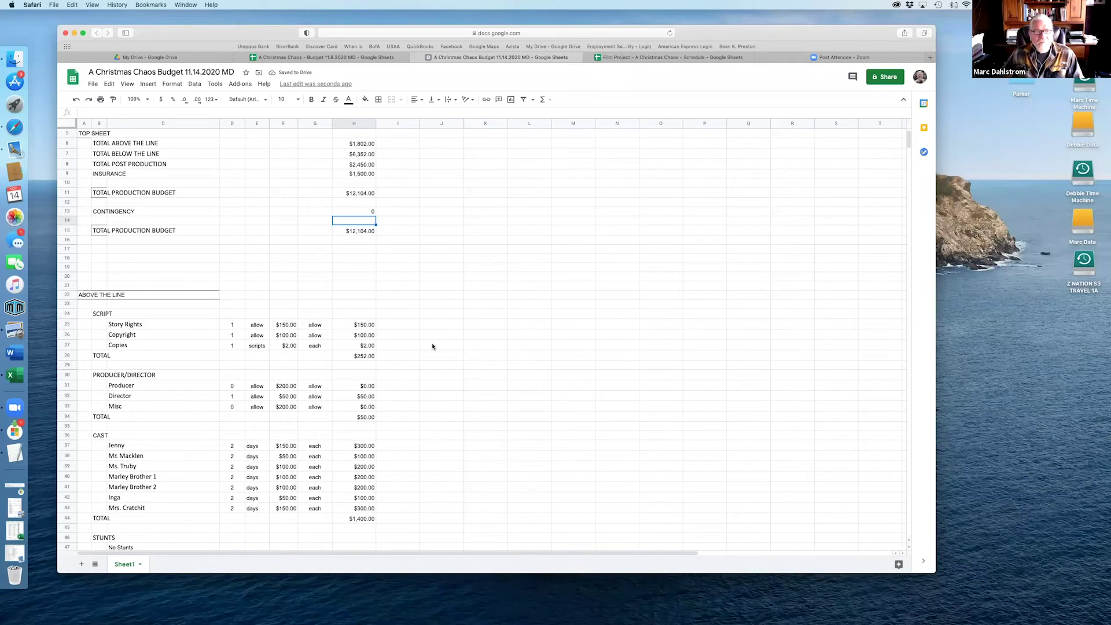
# Step: Set the Copyright quantity in D26 of the Script section to 0
pyautogui.scroll(-2, 407, 355)
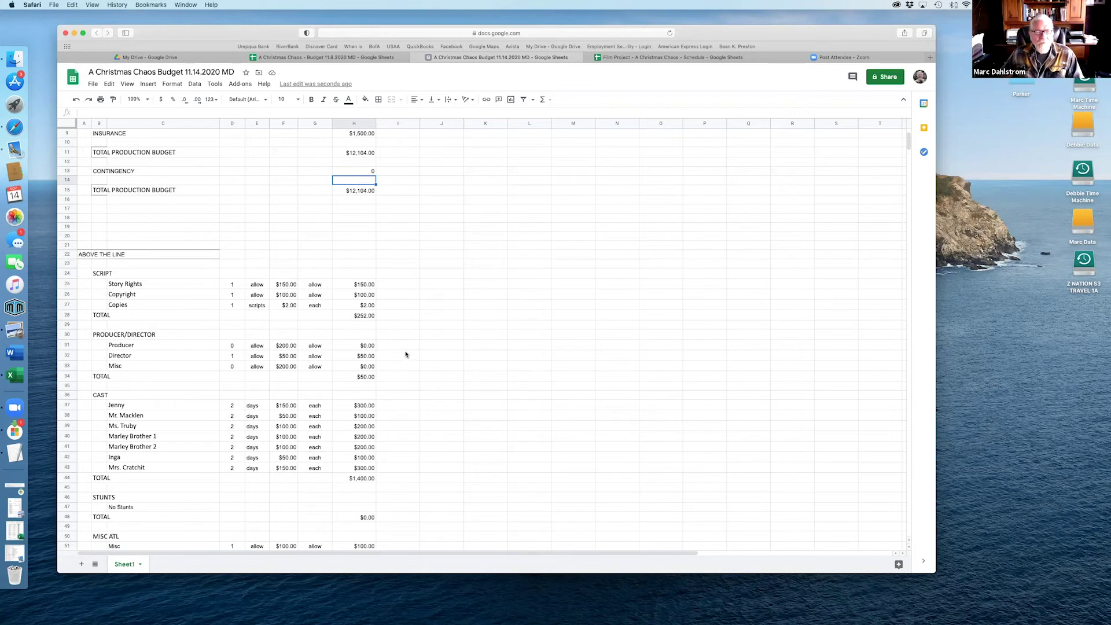
pyautogui.scroll(-1, 406, 355)
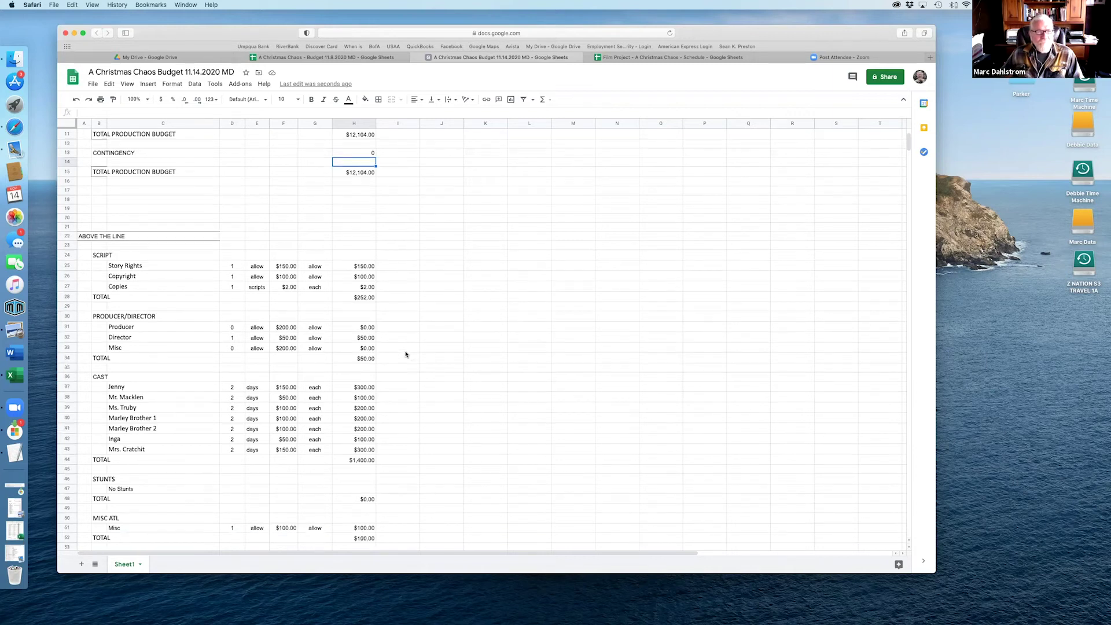
pyautogui.scroll(-1, 407, 354)
pyautogui.click(232, 257)
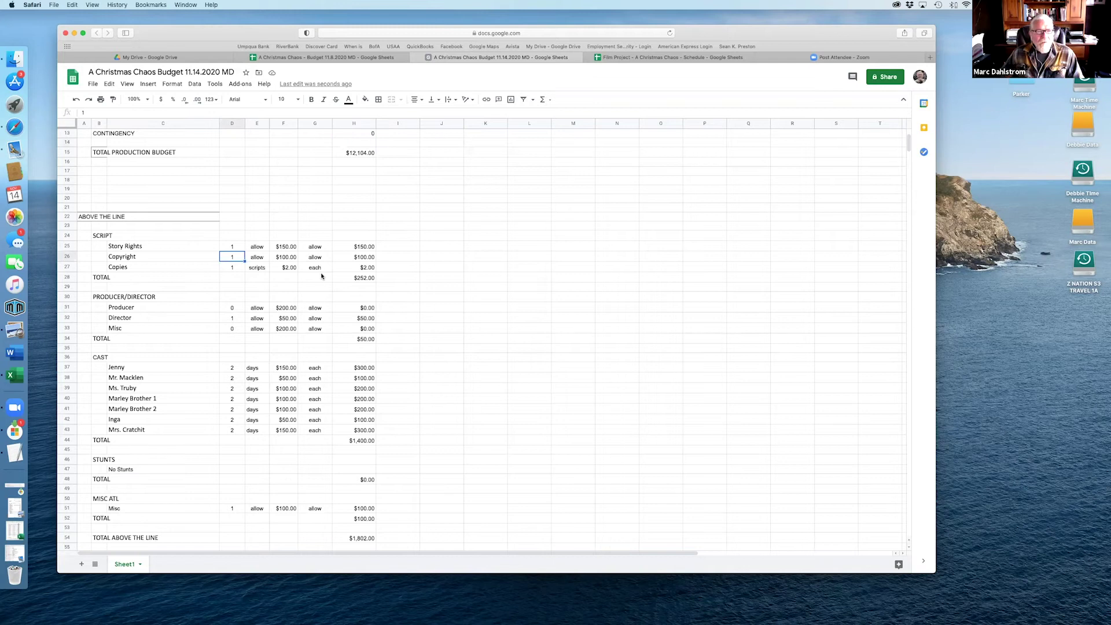
pyautogui.write('0')
pyautogui.press('Return')
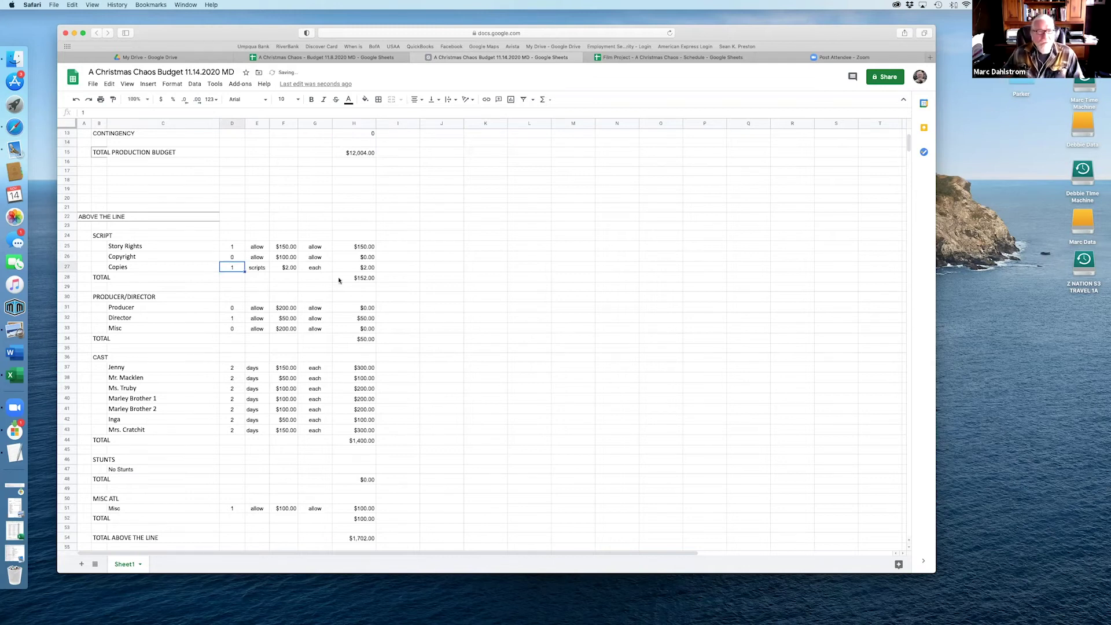
# Step: Review the budget from the Top Sheet through the Above the Line and Below the Line sections, returning to the Top Sheet
pyautogui.scroll(3, 323, 294)
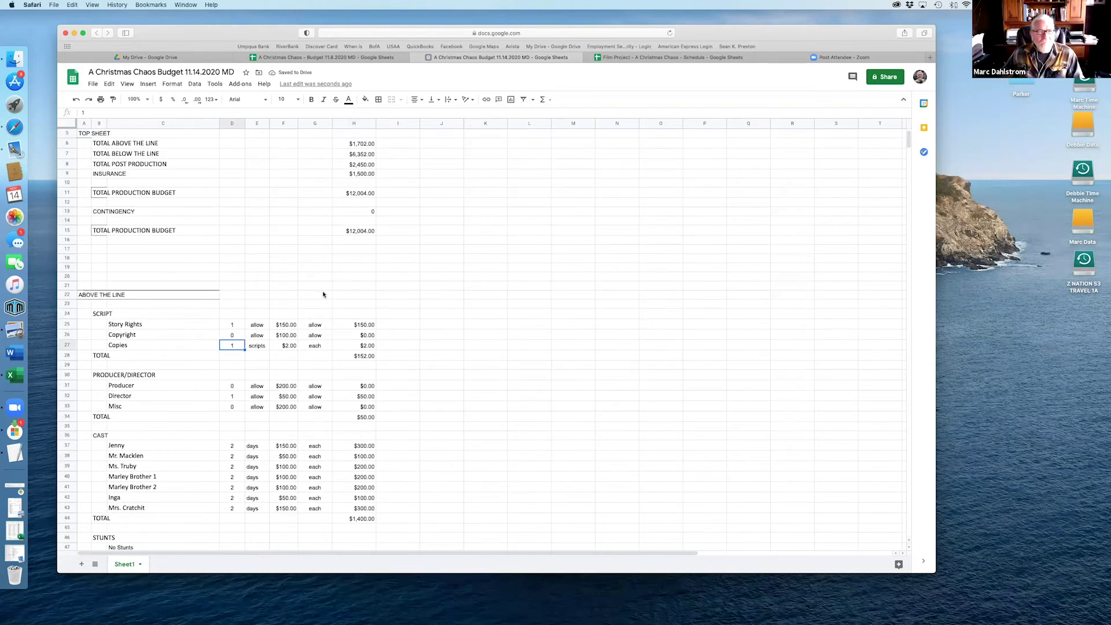
pyautogui.scroll(-5, 323, 295)
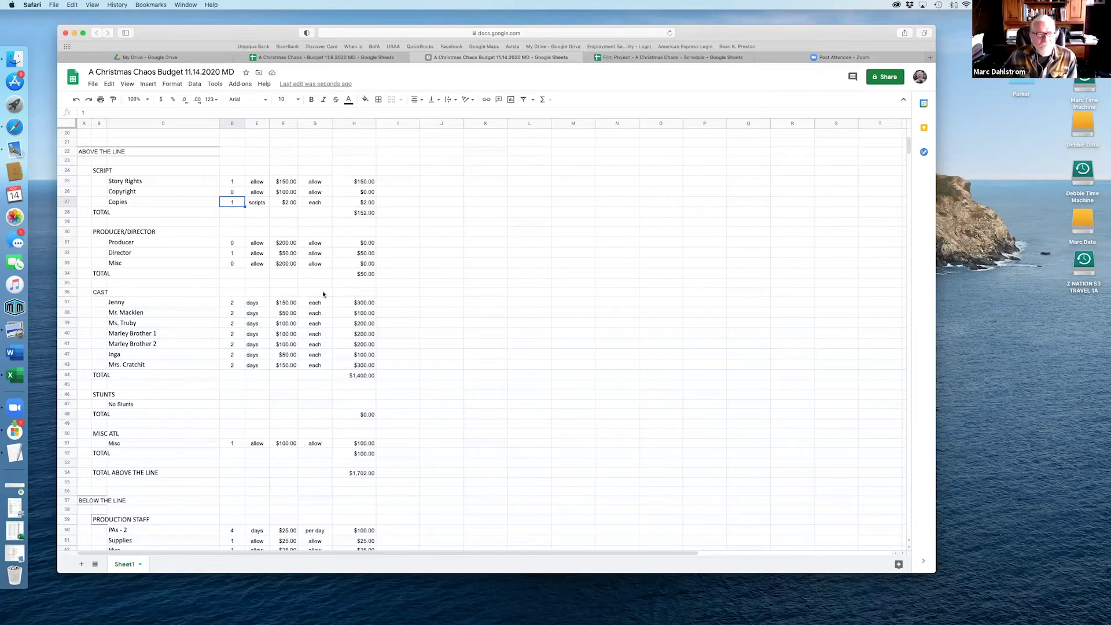
pyautogui.scroll(-5, 323, 294)
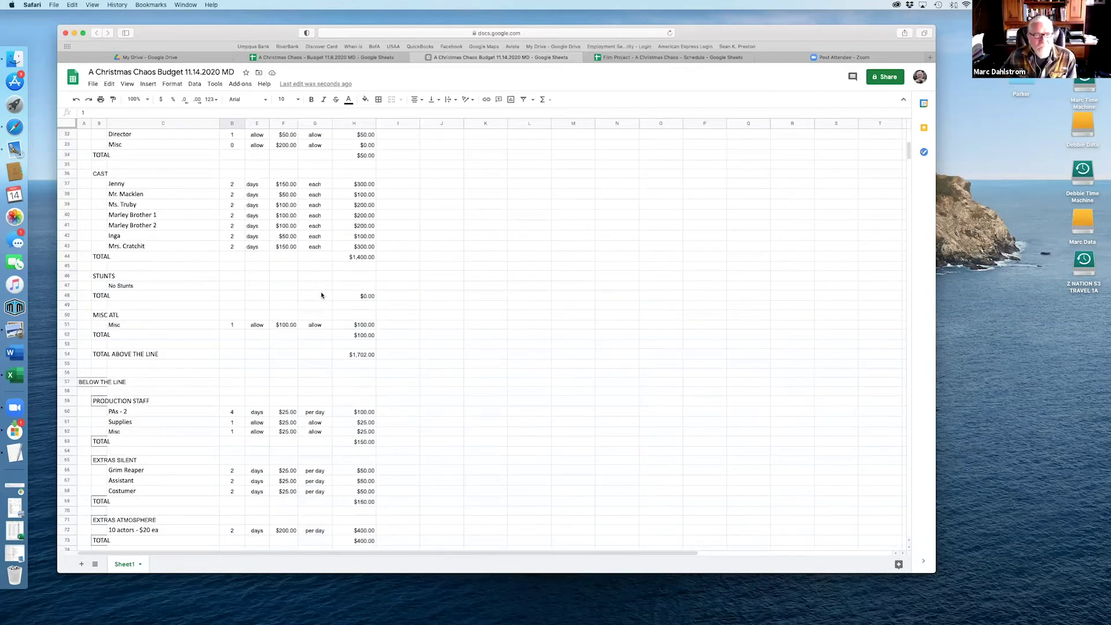
pyautogui.scroll(-10, 322, 295)
pyautogui.scroll(-12, 322, 296)
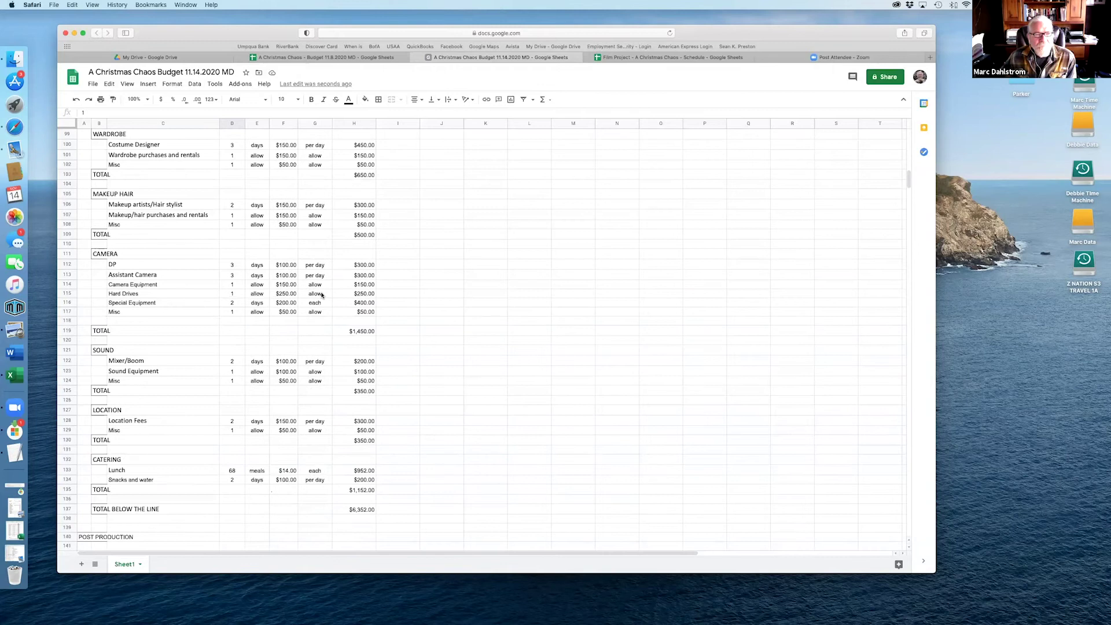
pyautogui.scroll(20, 322, 295)
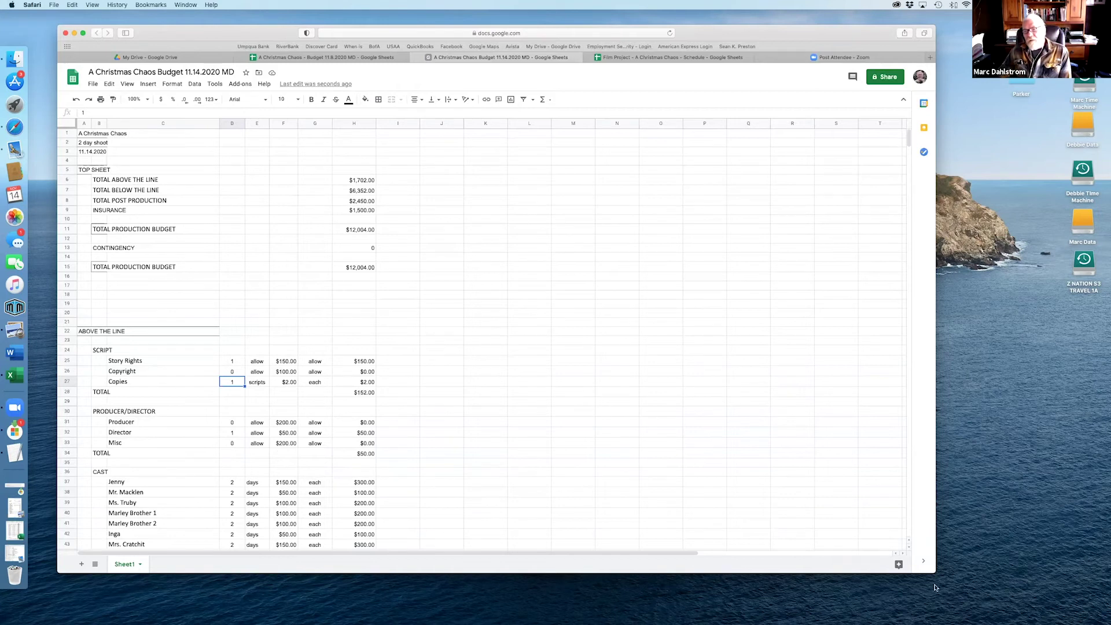
# Step: Narrow and reposition the budget's browser window, and place the SUMMONED_BUDGET_9_7_2k12.pdf window from Preview in front of it
pyautogui.moveTo(865, 576); pyautogui.dragTo(669, 582)
pyautogui.moveTo(251, 33); pyautogui.dragTo(380, 24)
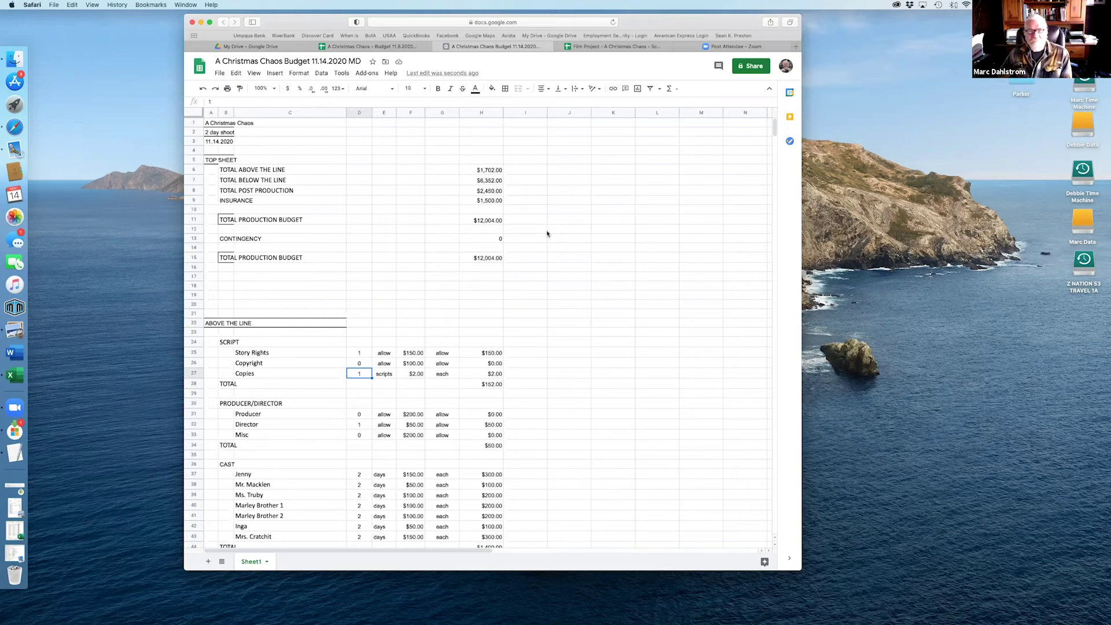
pyautogui.click(23, 513)
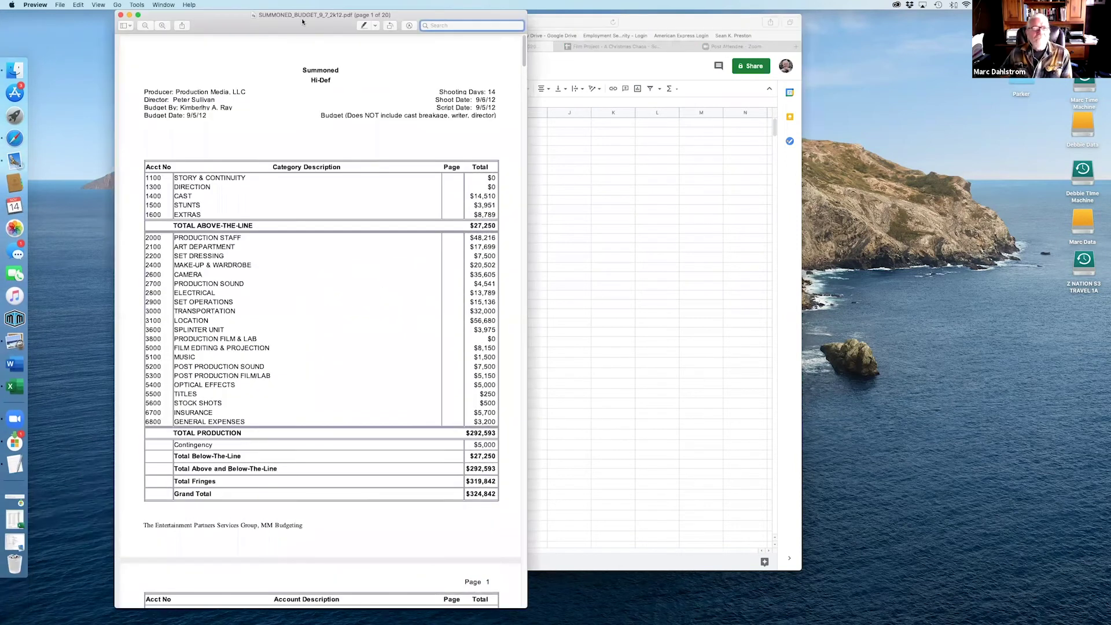
pyautogui.moveTo(302, 22); pyautogui.dragTo(328, 26)
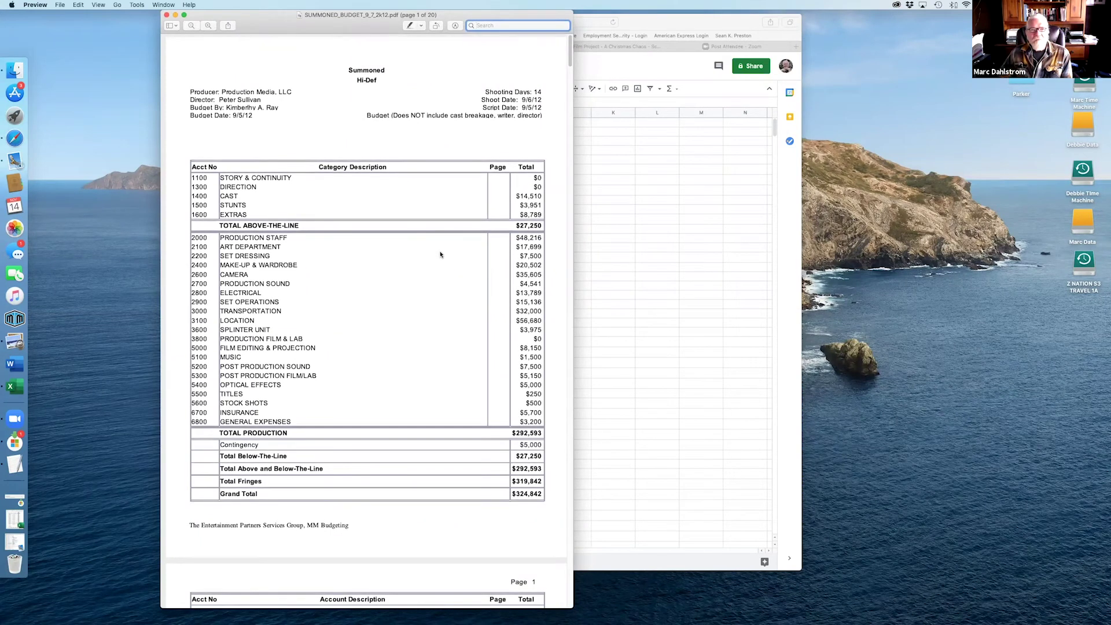
# Step: Examine the category summary on the Summoned budget's first page, from the above-the-line accounts to the grand total
pyautogui.scroll(-1, 440, 254)
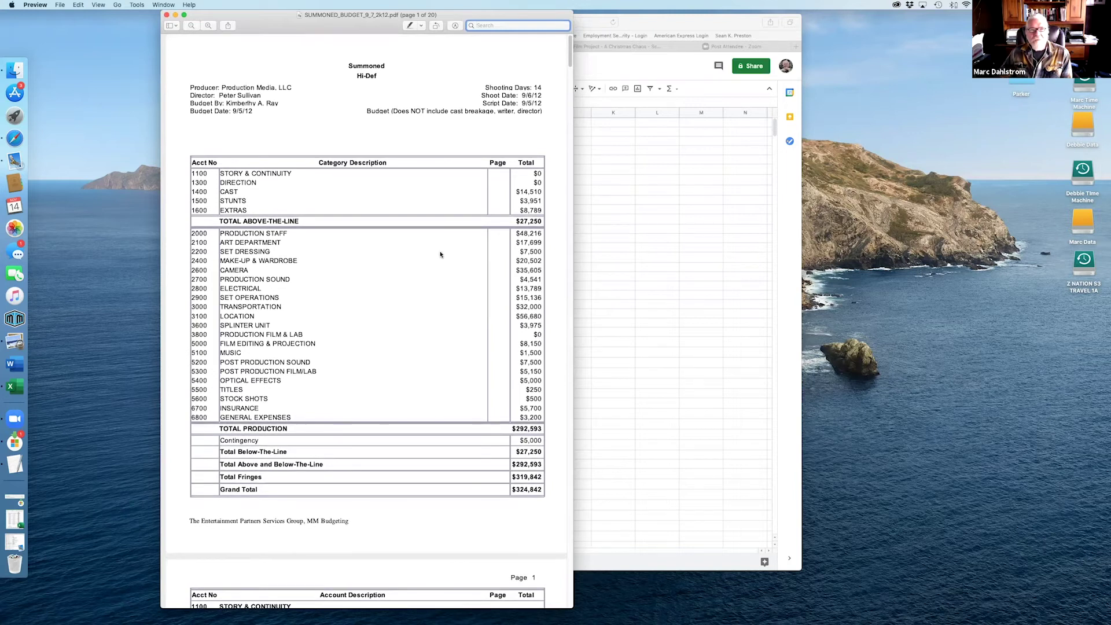
pyautogui.scroll(-3, 435, 272)
pyautogui.scroll(3, 435, 272)
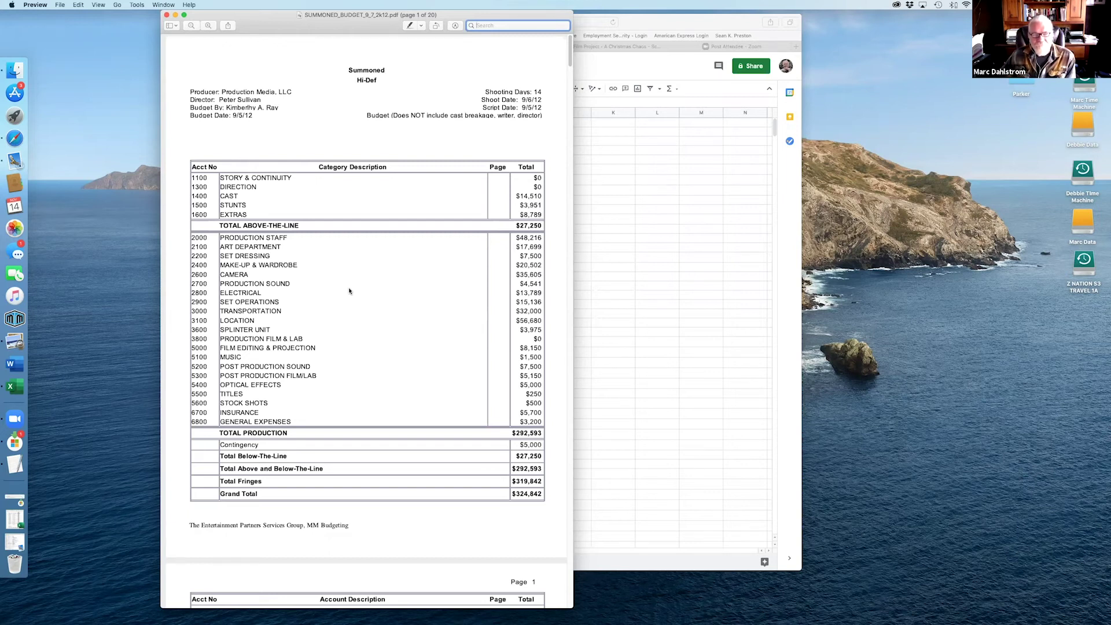
pyautogui.scroll(-1, 347, 294)
pyautogui.scroll(-3, 347, 295)
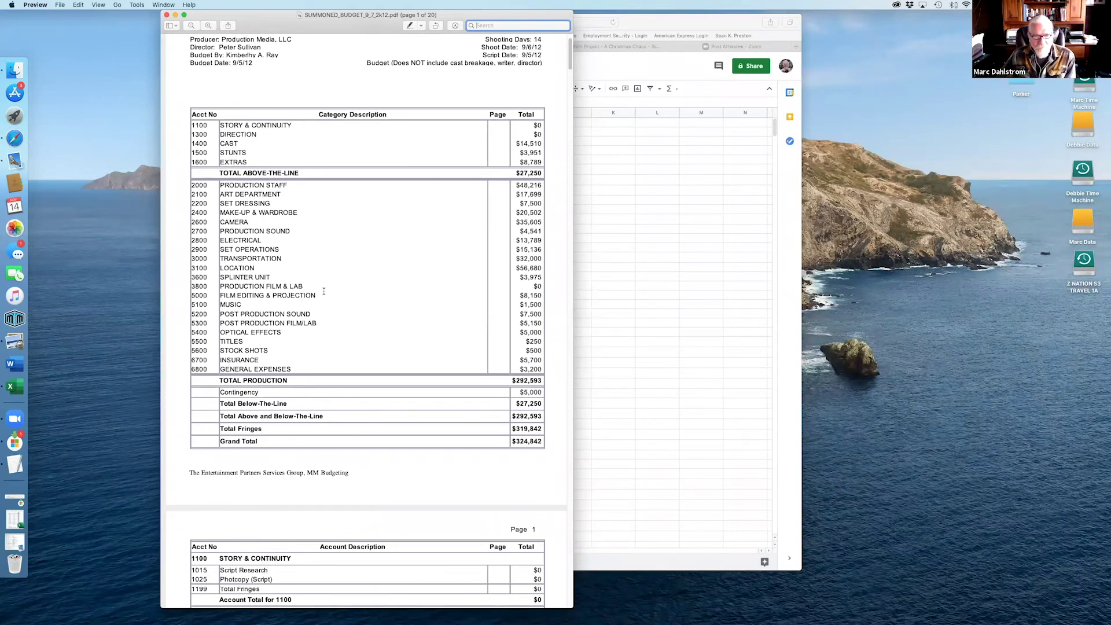
pyautogui.scroll(-5, 324, 291)
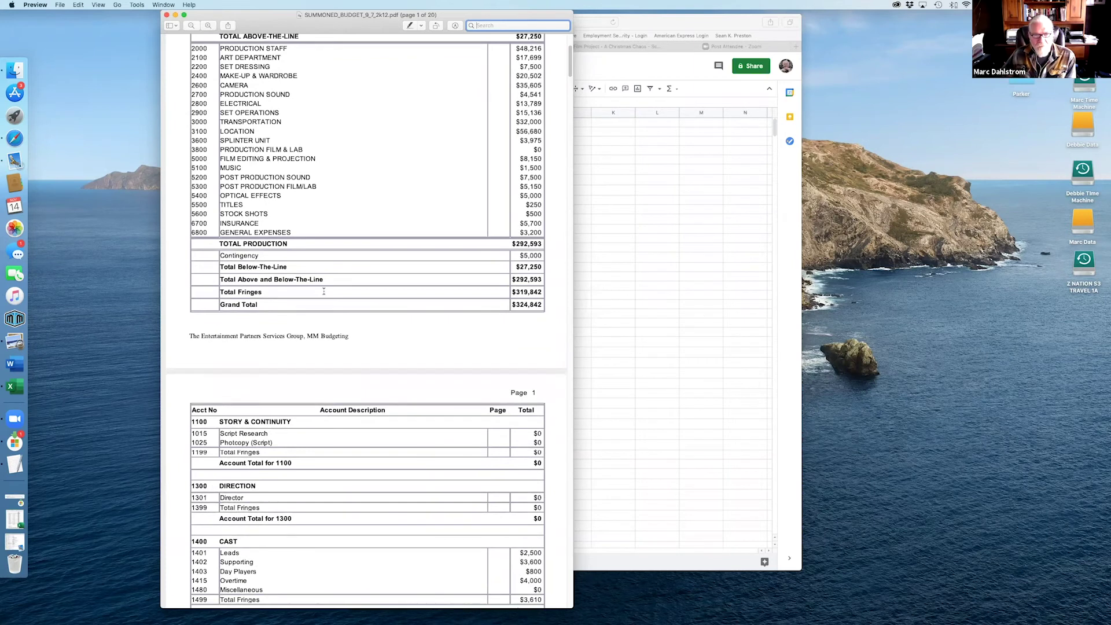
# Step: Check the Script section's TOTAL formula in H28 of the Christmas Chaos budget in Safari, and return to the Summoned PDF in Preview
pyautogui.click(678, 342)
pyautogui.click(492, 385)
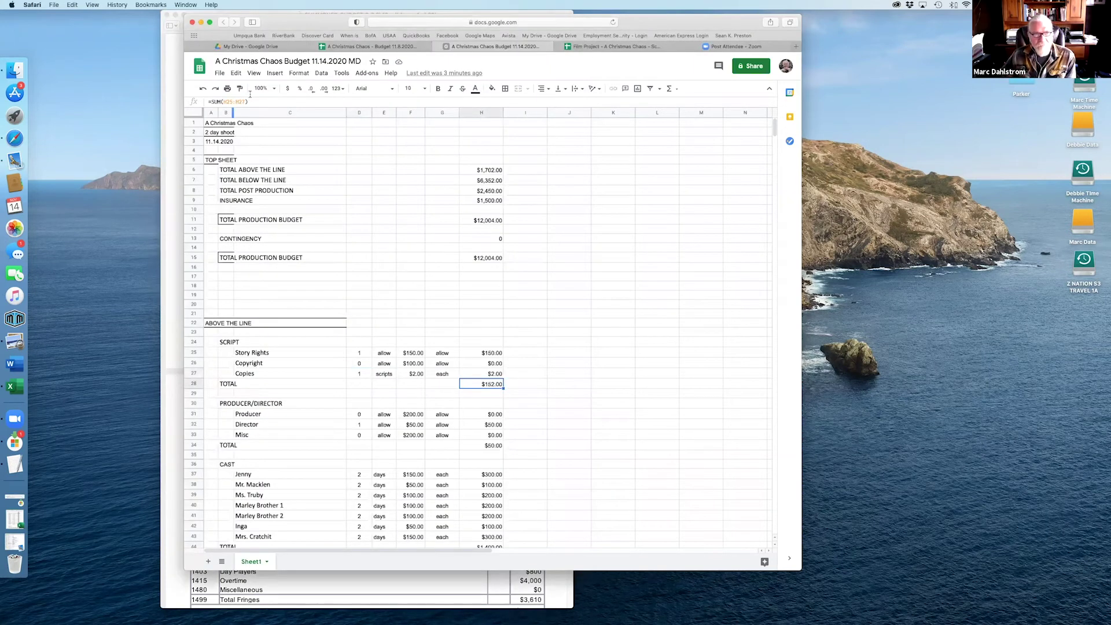
pyautogui.click(274, 595)
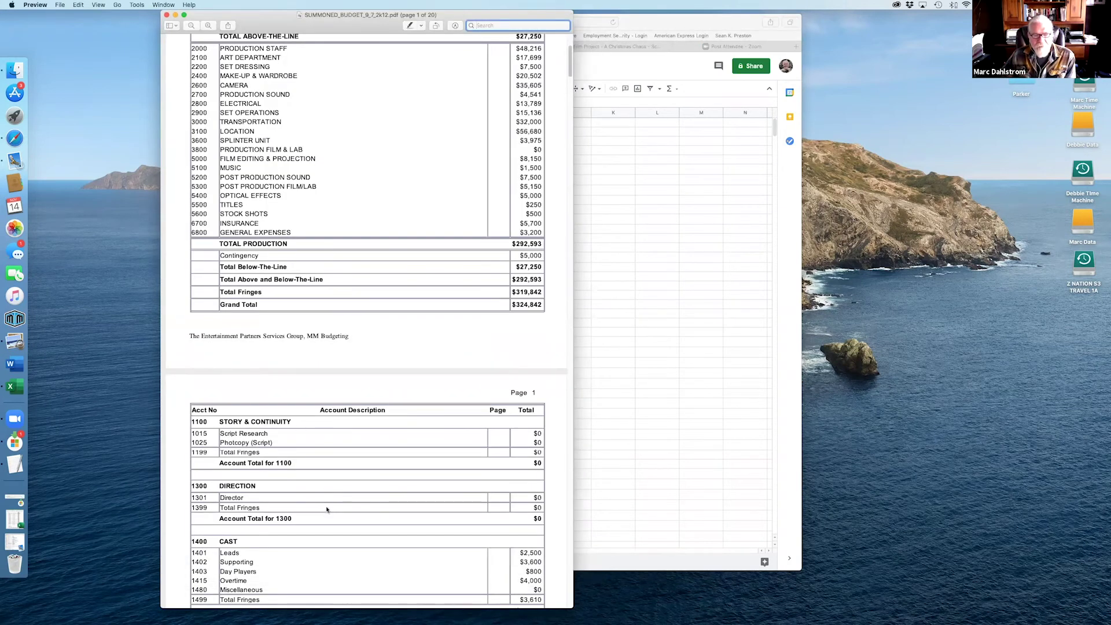
# Step: Examine the Summoned budget's header notes and its account details from Story & Continuity through Cast, Stunts, Extras and Production Staff
pyautogui.scroll(-2, 327, 510)
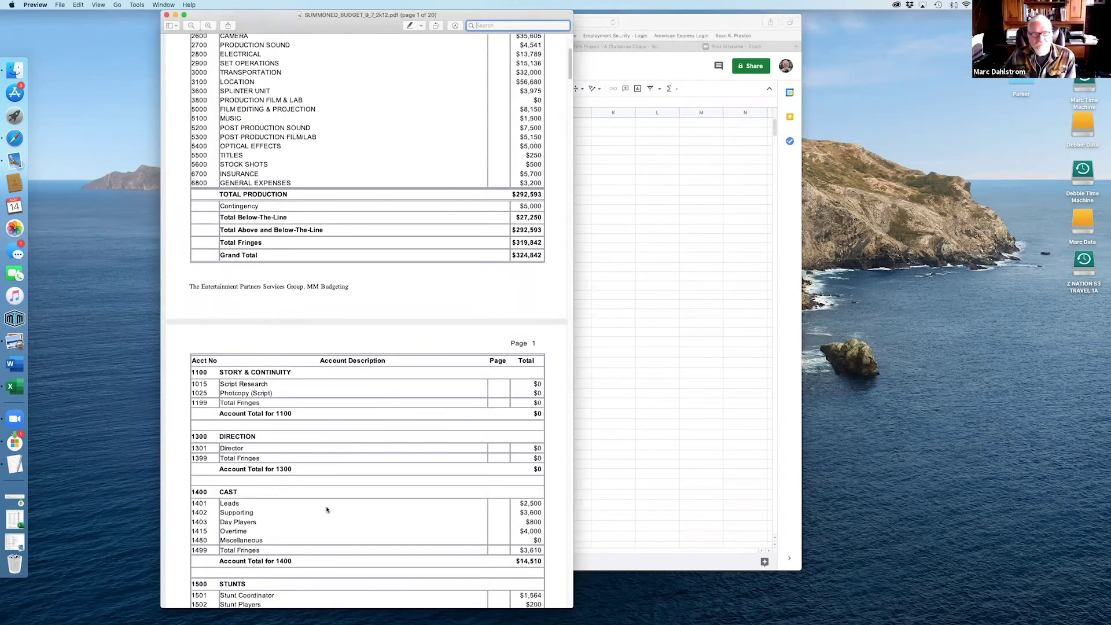
pyautogui.scroll(3, 327, 510)
pyautogui.scroll(4, 352, 505)
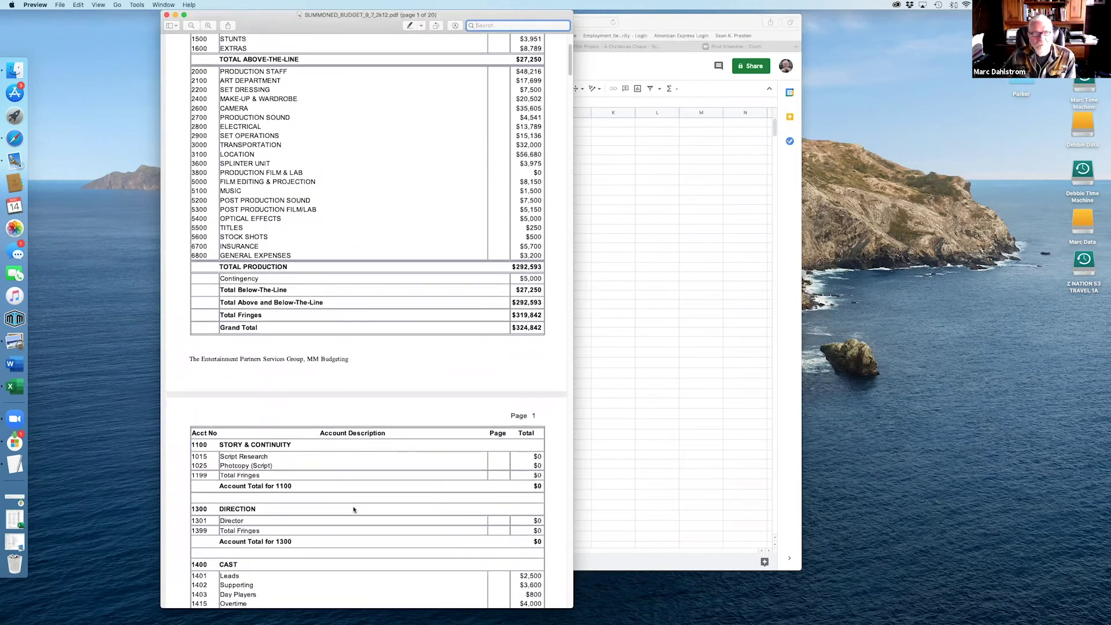
pyautogui.scroll(2, 352, 504)
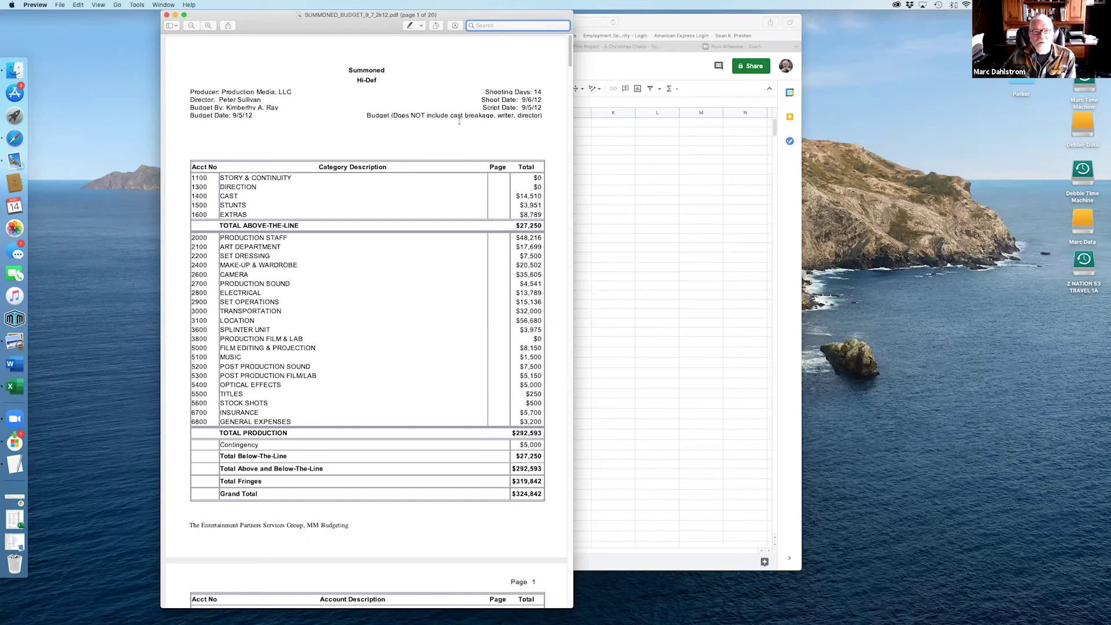
pyautogui.scroll(-3, 452, 122)
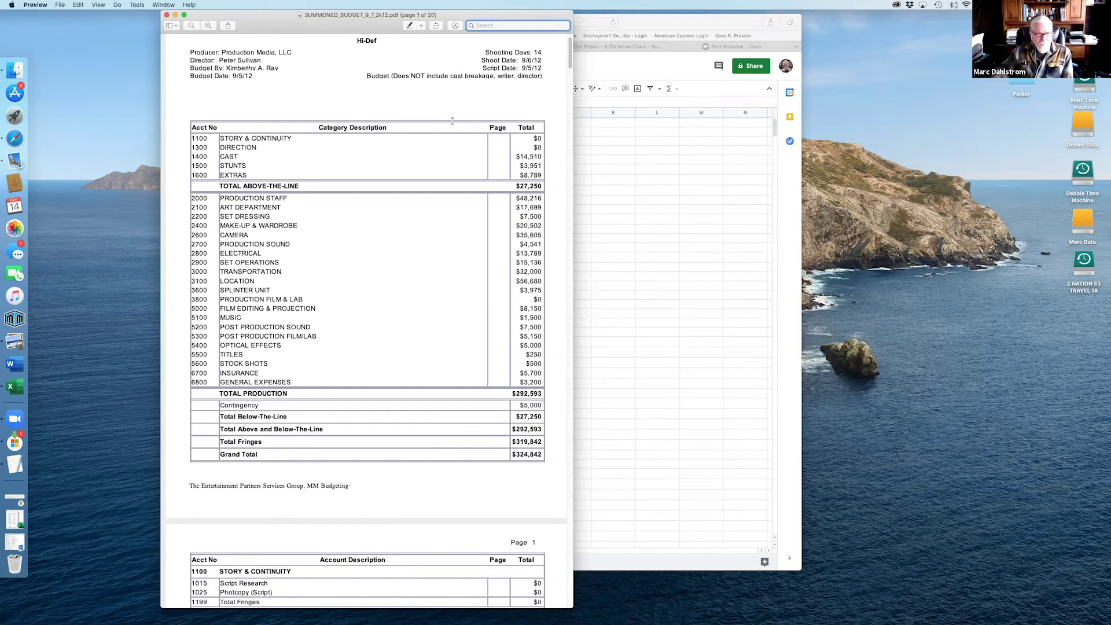
pyautogui.scroll(-5, 463, 141)
pyautogui.scroll(-10, 464, 141)
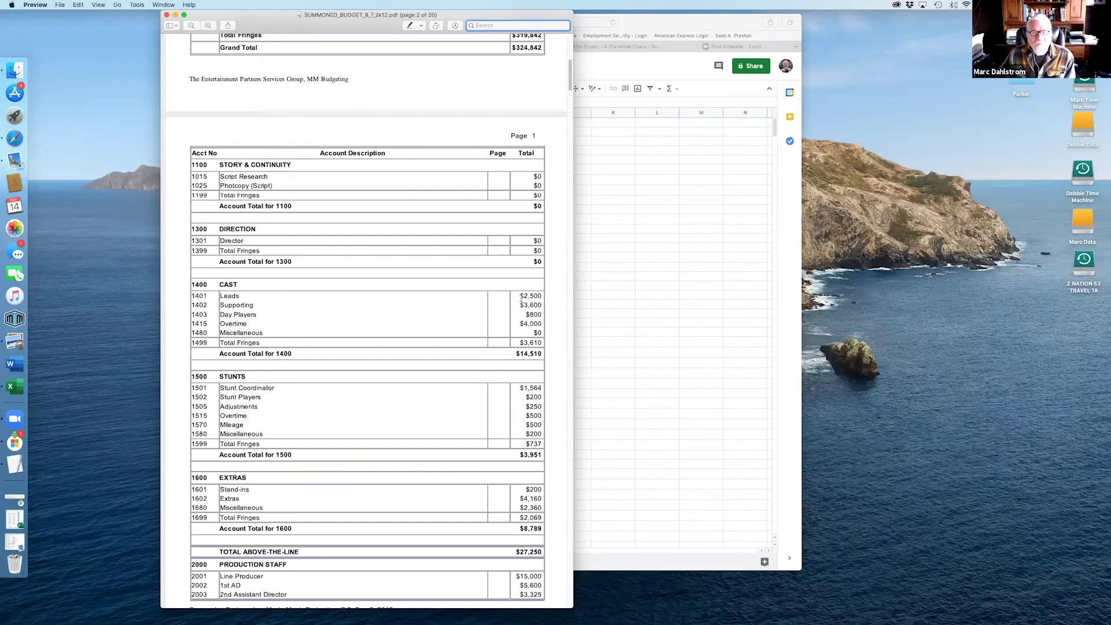
pyautogui.scroll(-1, 509, 297)
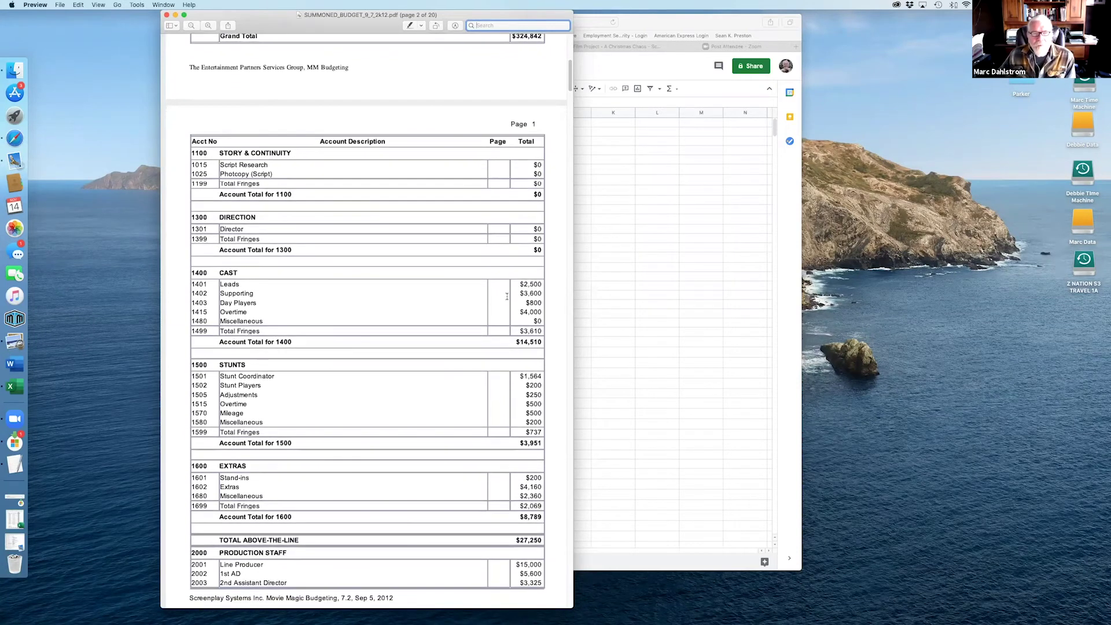
pyautogui.scroll(-1, 507, 296)
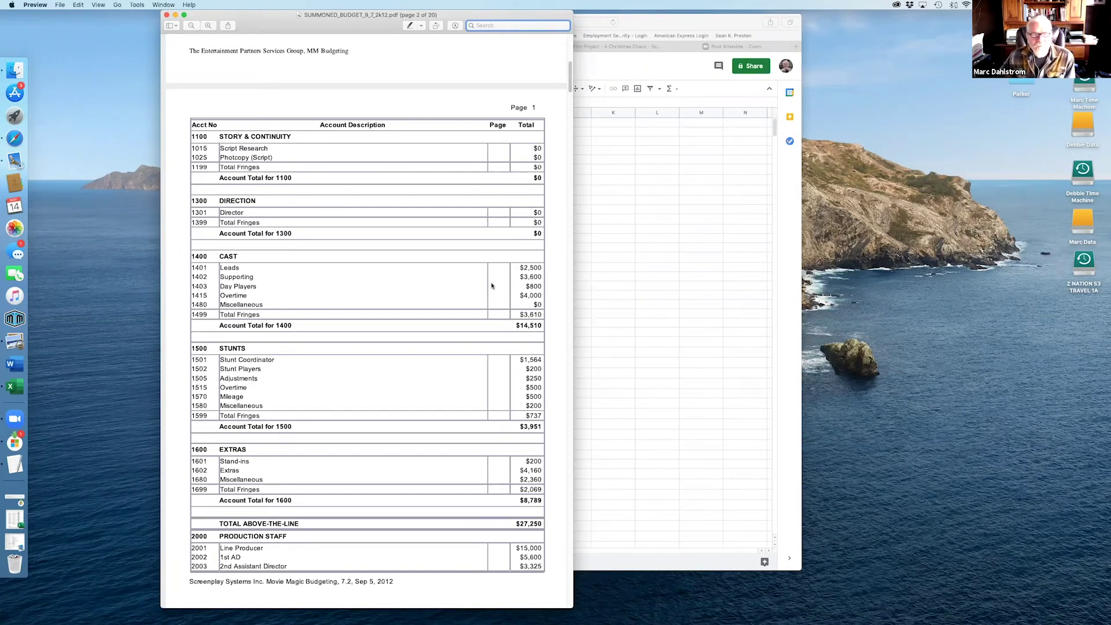
pyautogui.scroll(-1, 491, 286)
pyautogui.scroll(-1, 490, 287)
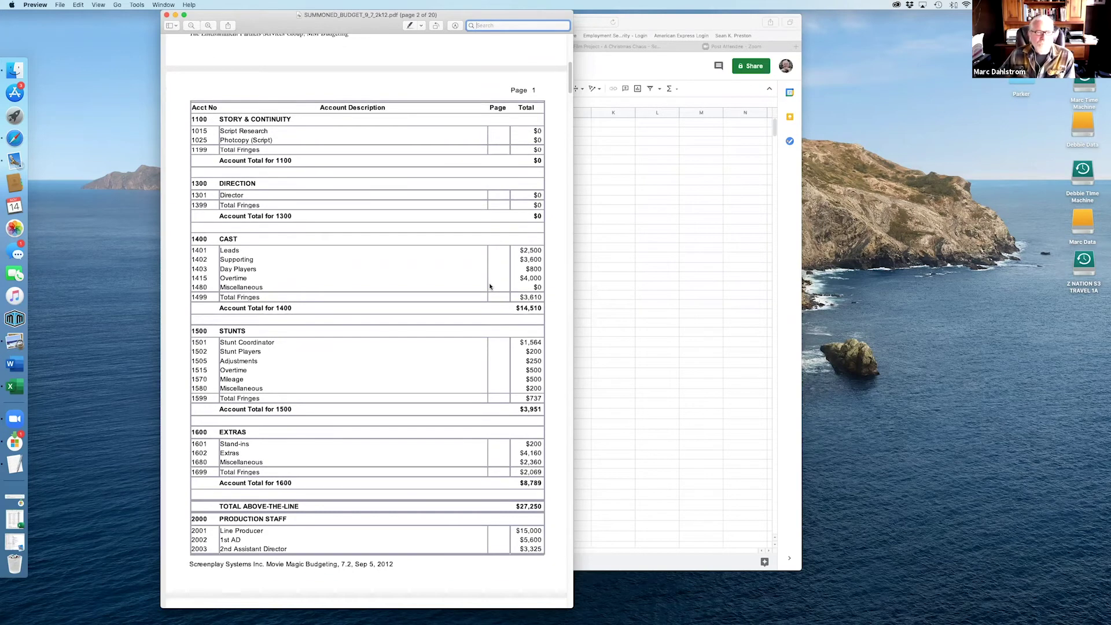
# Step: Read through the Summoned budget's remaining account detail pages, through Transportation, Location and post production to the General Expenses and closing totals
pyautogui.scroll(5, 490, 286)
pyautogui.scroll(-10, 491, 286)
pyautogui.scroll(-10, 491, 286)
pyautogui.scroll(-10, 490, 286)
pyautogui.scroll(-10, 490, 286)
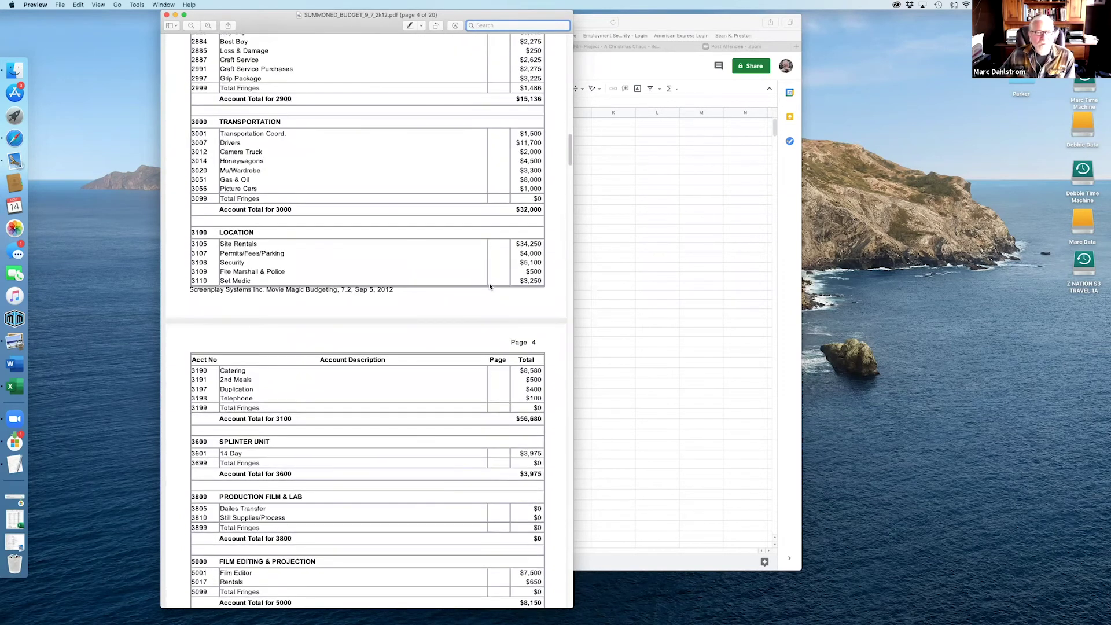
pyautogui.scroll(-10, 491, 287)
pyautogui.scroll(-10, 490, 287)
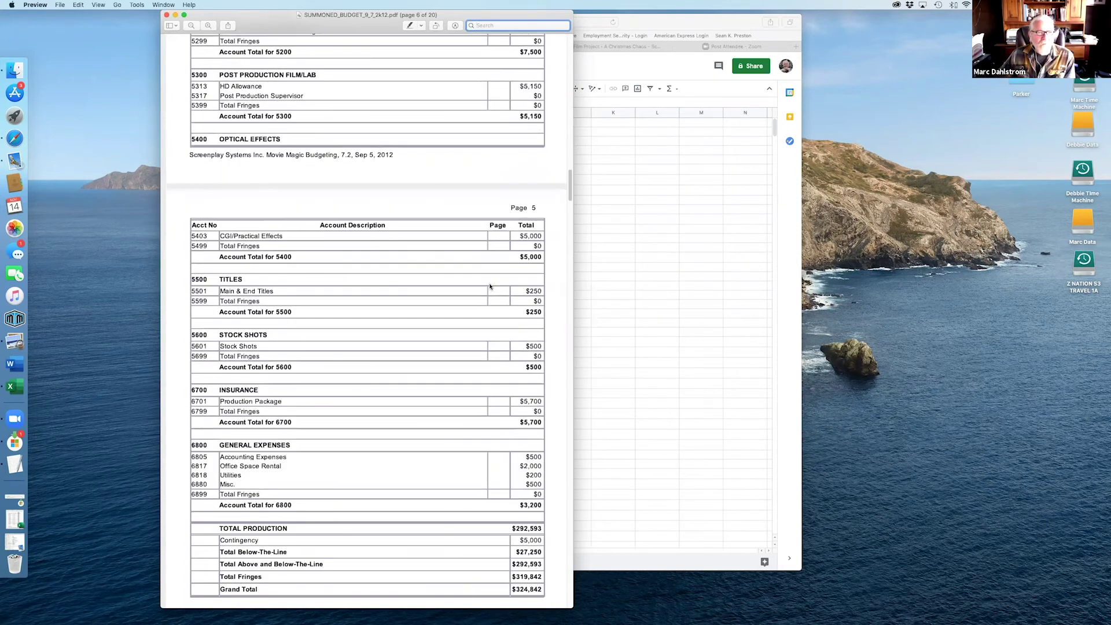
pyautogui.scroll(-3, 491, 287)
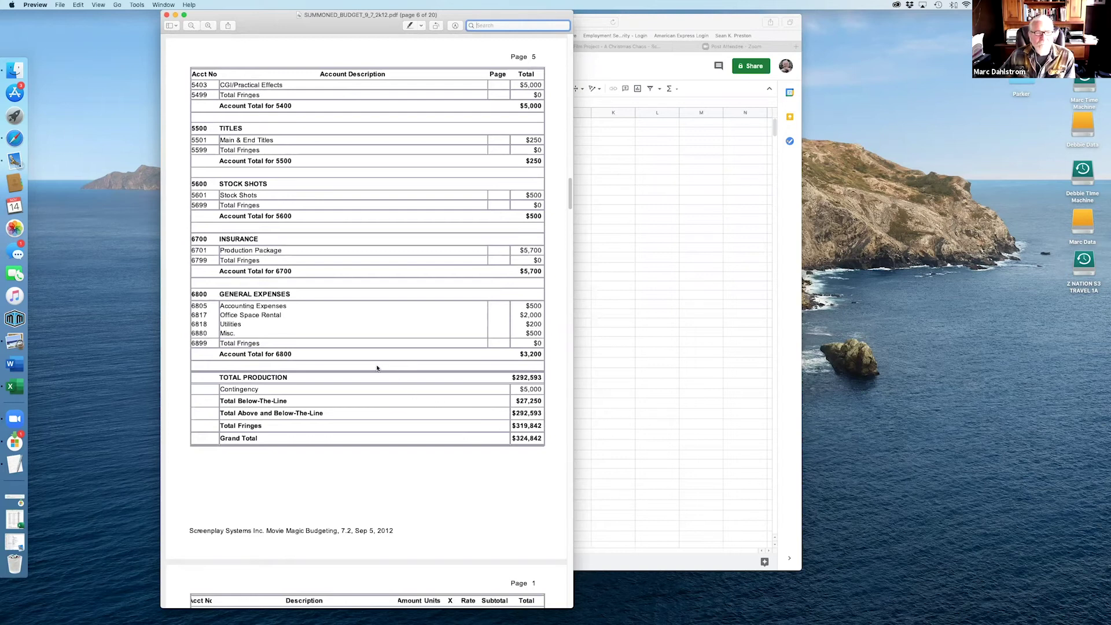
pyautogui.scroll(2, 376, 368)
# Step: Switch back to the Christmas Chaos budget in Safari and inspect the Producer rate in F31 and Jenny's rate in F37
pyautogui.click(653, 326)
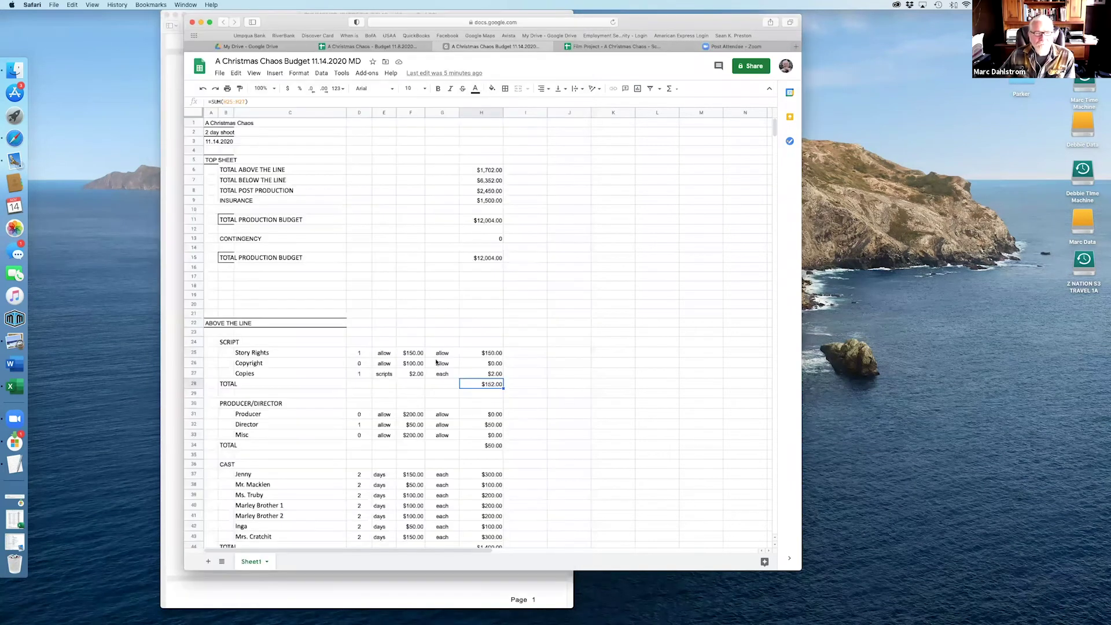
pyautogui.scroll(-3, 325, 396)
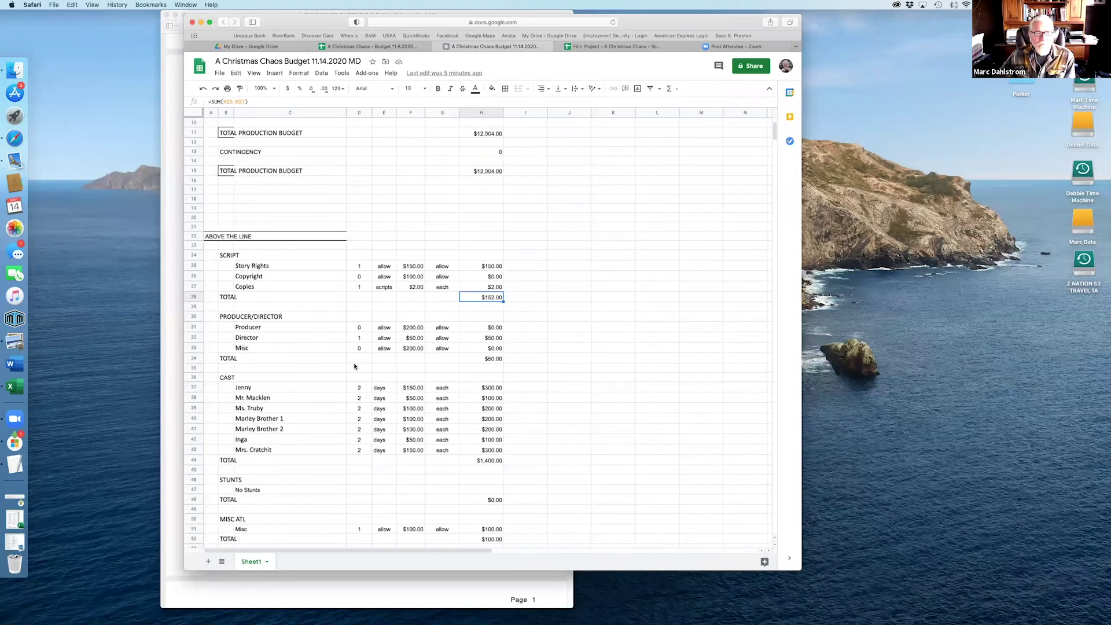
pyautogui.click(411, 328)
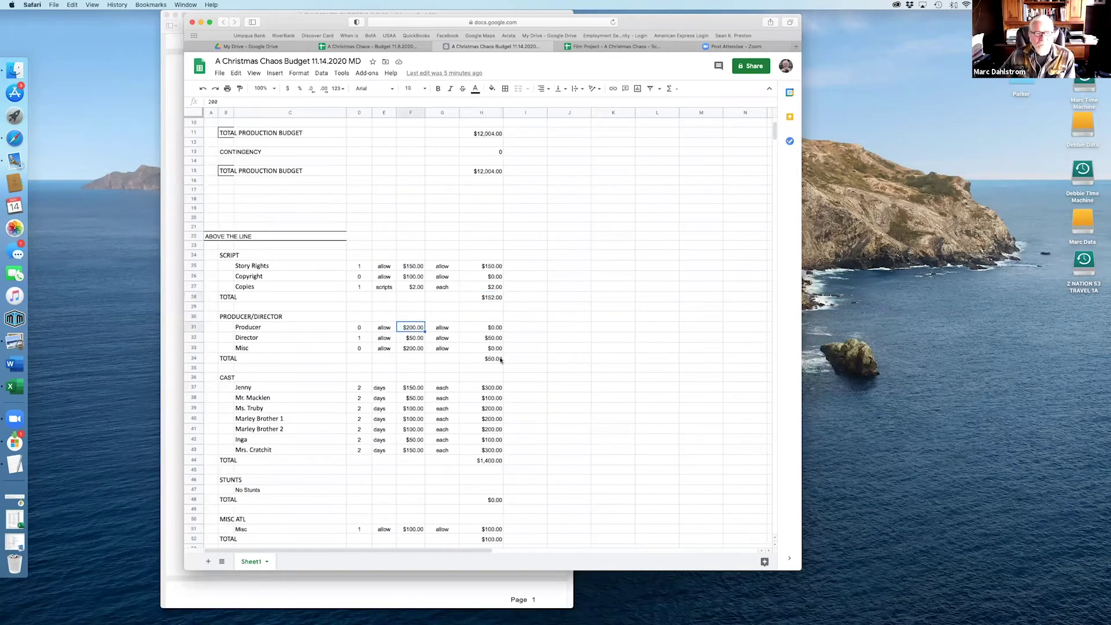
pyautogui.click(413, 392)
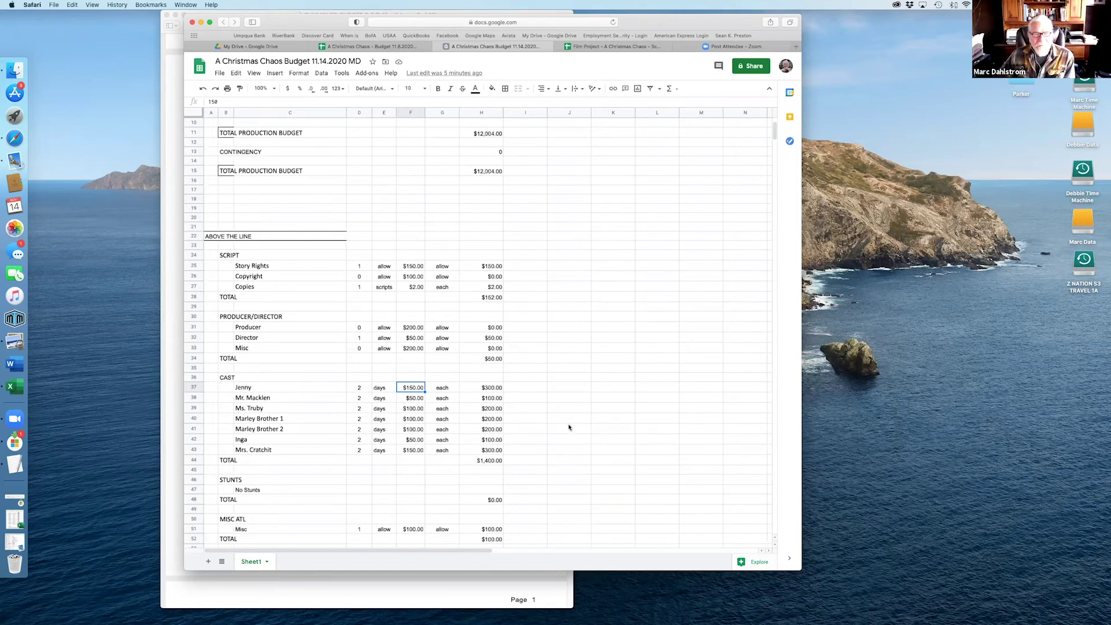
# Step: Review the Christmas Chaos budget's line items from Cast down through Below the Line and Post Production, and back up to Art Department
pyautogui.scroll(-4, 569, 427)
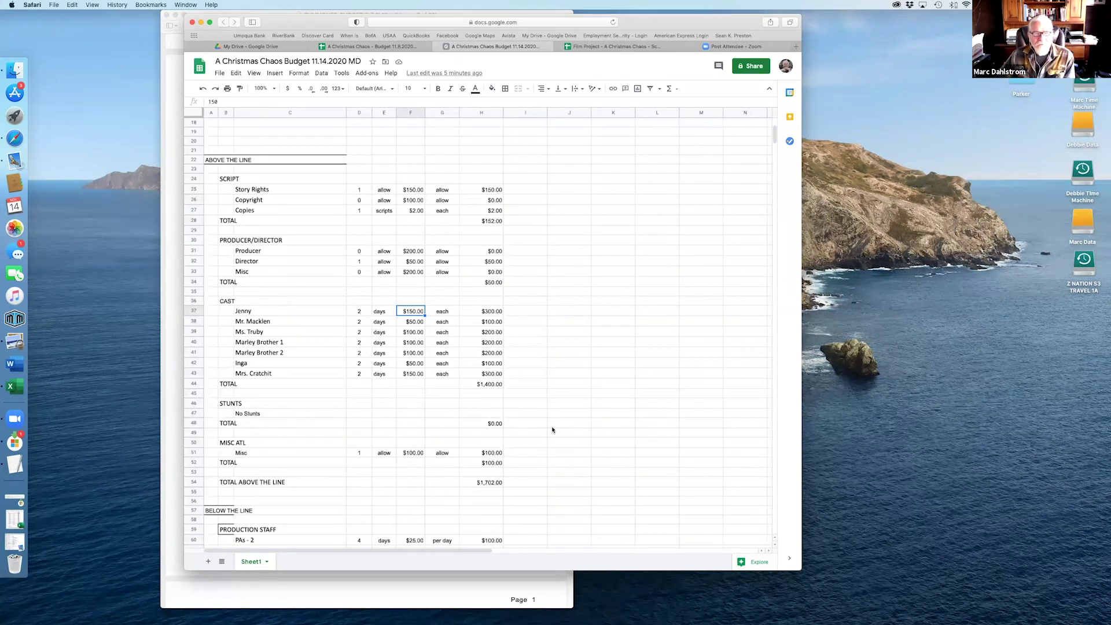
pyautogui.scroll(-10, 526, 422)
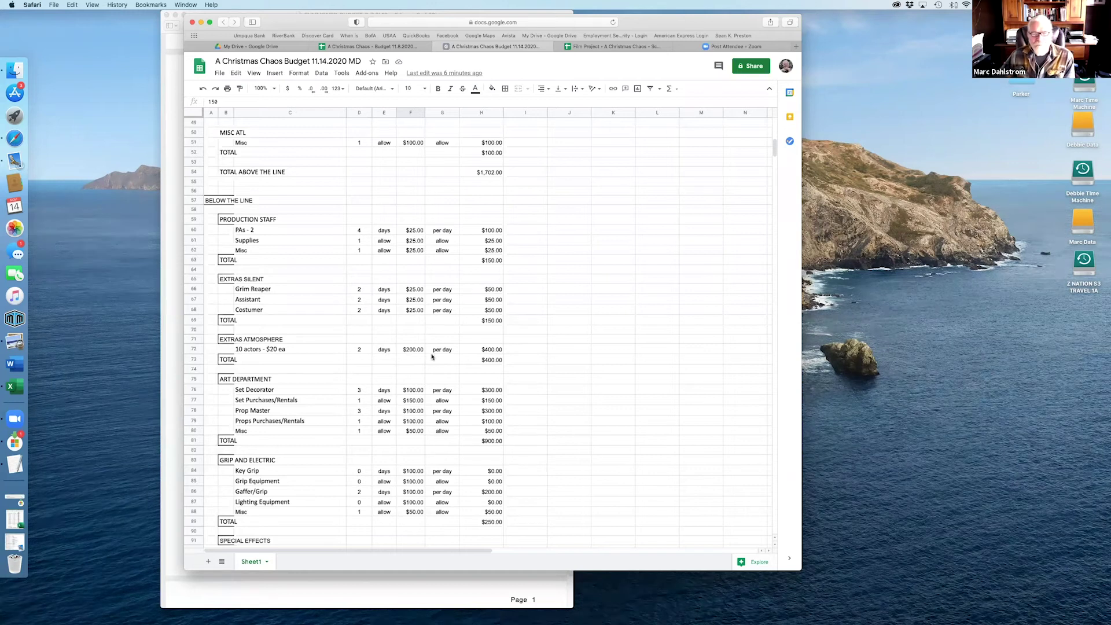
pyautogui.scroll(-10, 431, 356)
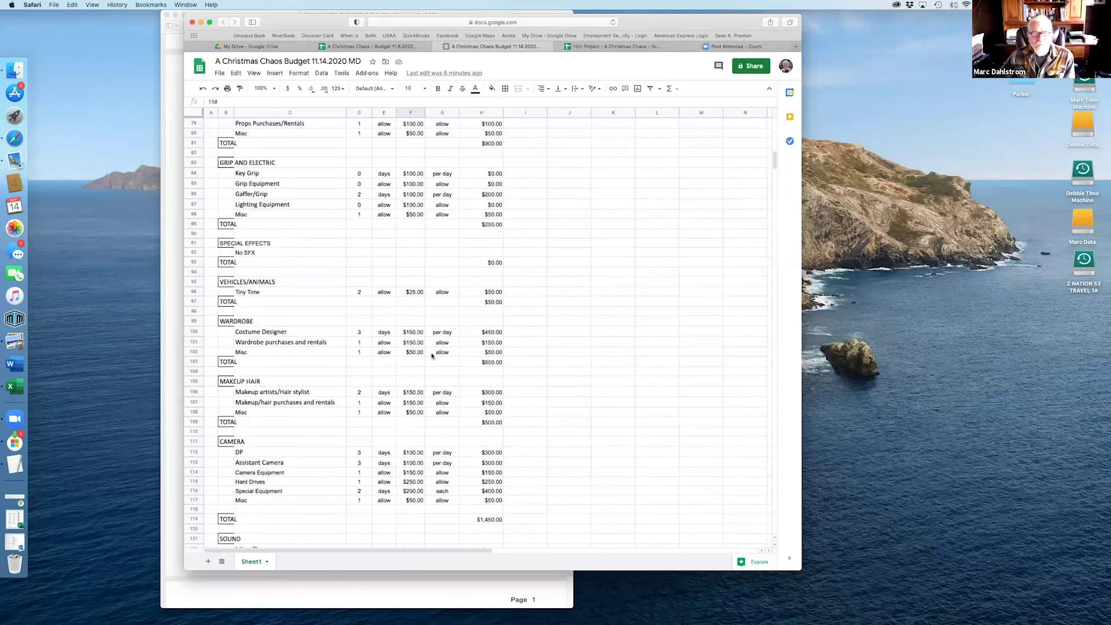
pyautogui.scroll(-4, 432, 355)
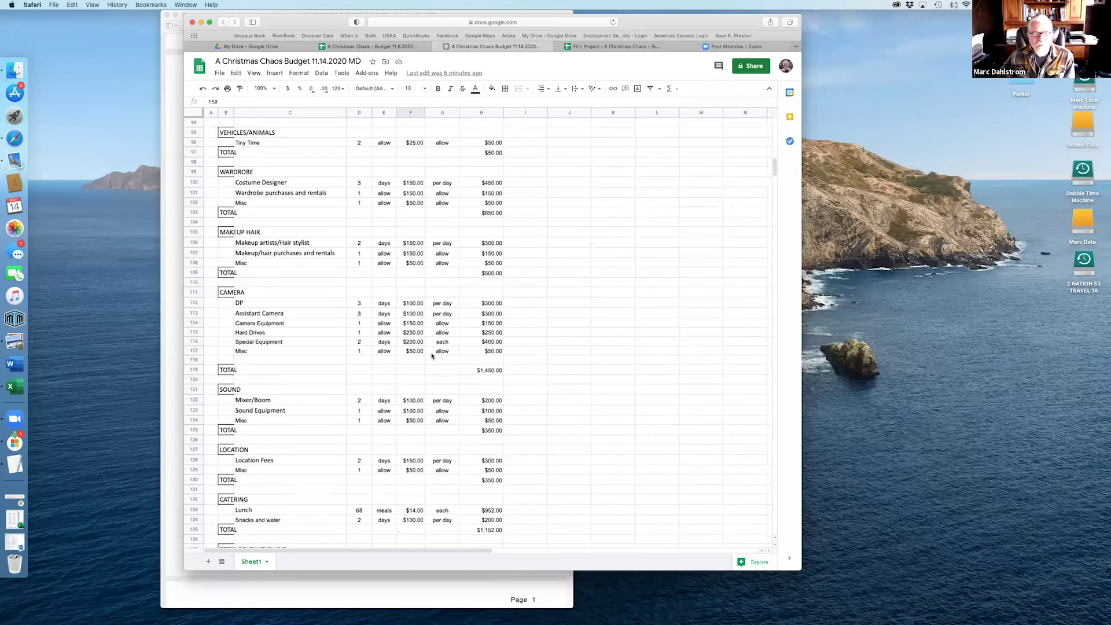
pyautogui.scroll(-3, 432, 356)
pyautogui.scroll(-8, 432, 355)
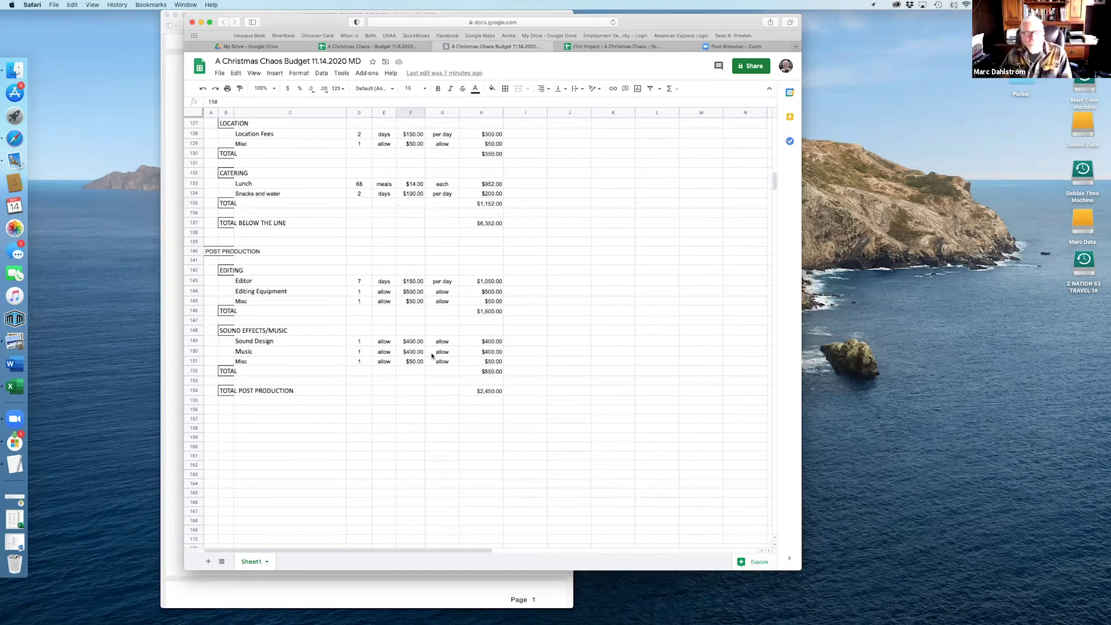
pyautogui.scroll(2, 431, 355)
pyautogui.scroll(15, 433, 344)
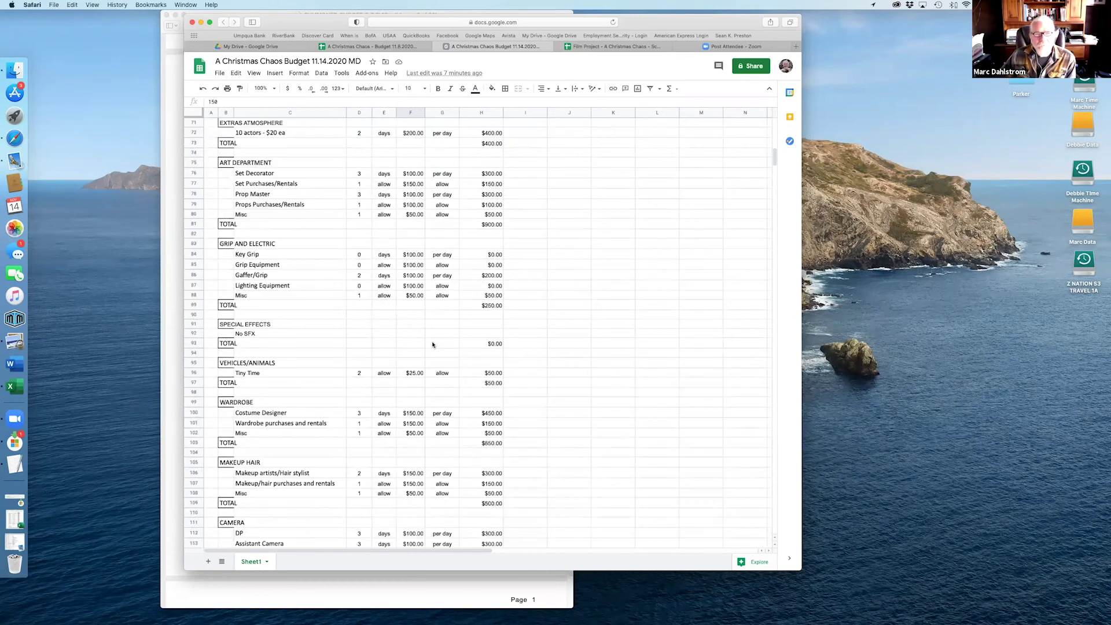
# Step: Return to the Christmas Chaos budget's Producer/Director and Cast sections and move its window aside to uncover the Summoned PDF
pyautogui.scroll(10, 432, 345)
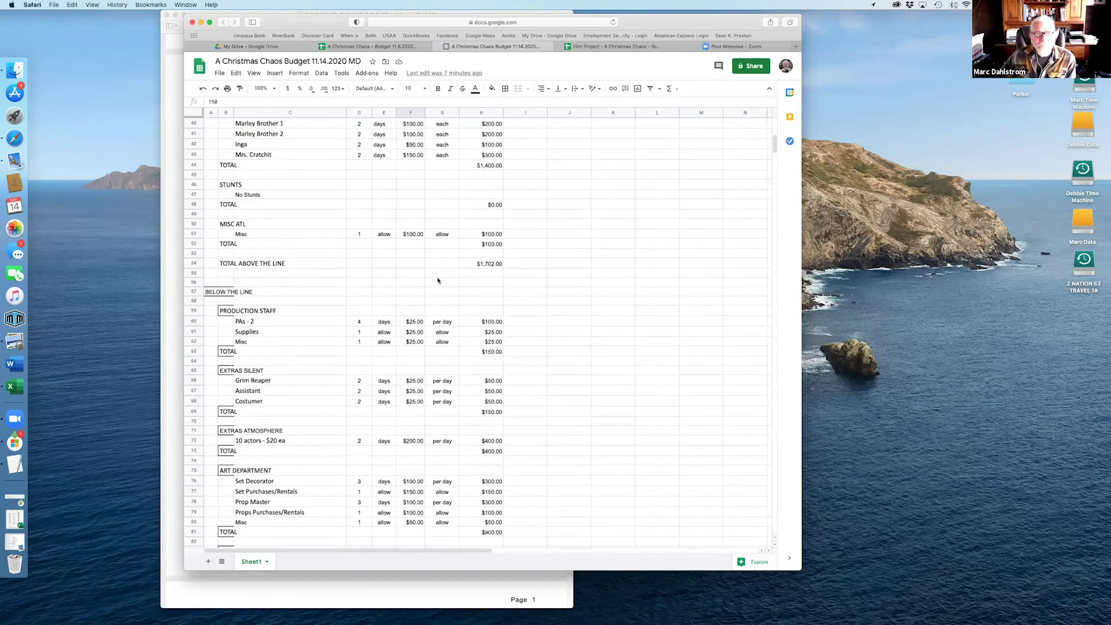
pyautogui.scroll(4, 432, 273)
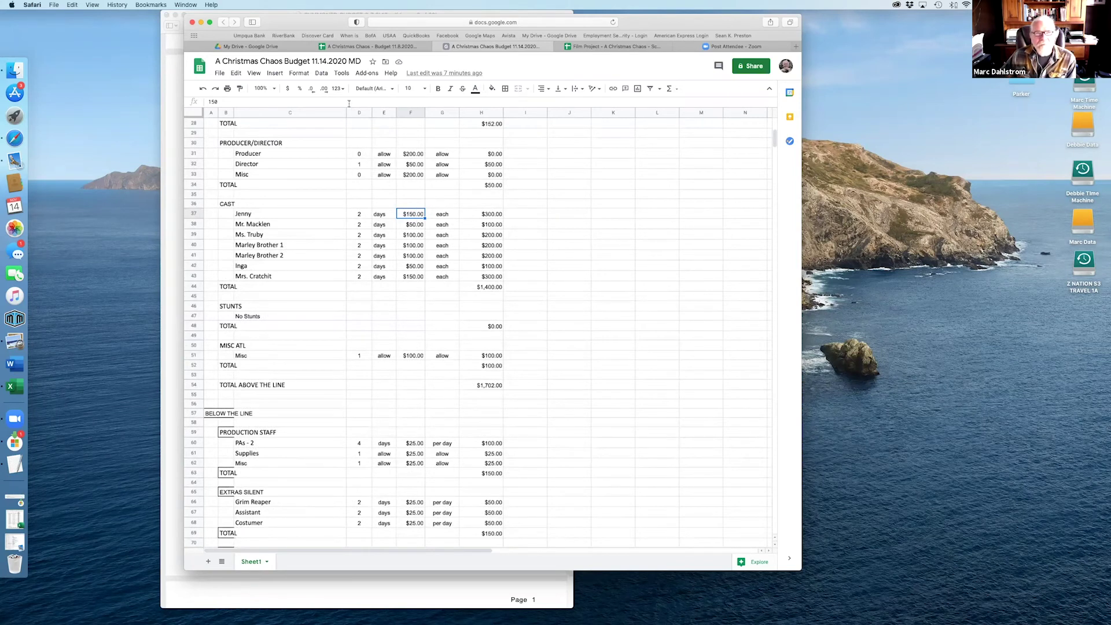
pyautogui.moveTo(404, 11); pyautogui.dragTo(598, 7)
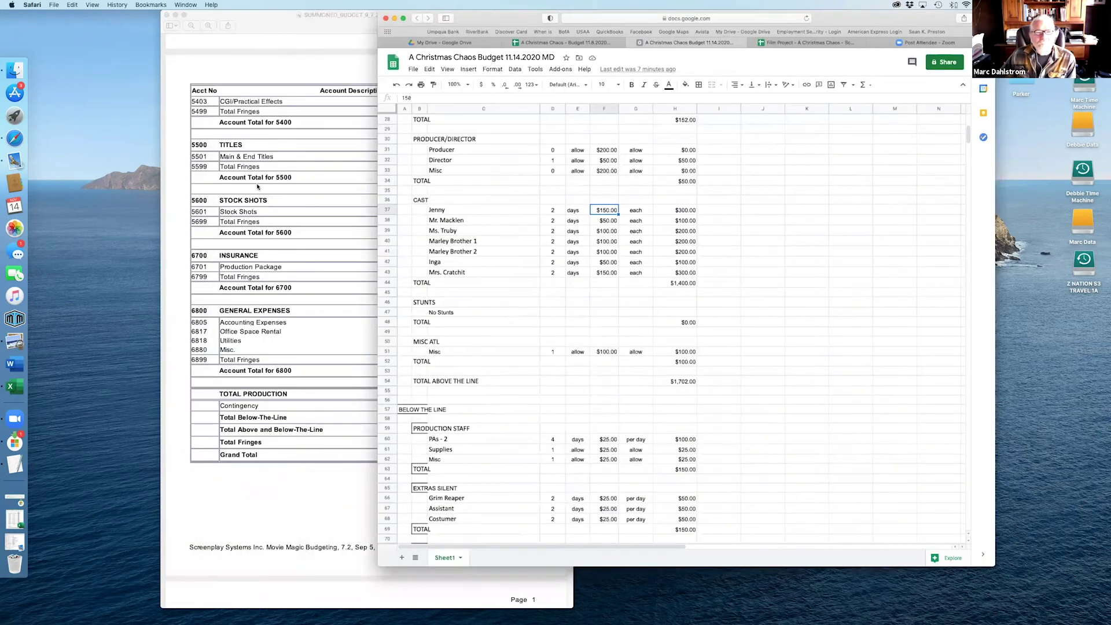
# Step: Switch to the Summoned budget PDF and review its account details from the closing totals back up to Production Sound
pyautogui.click(238, 157)
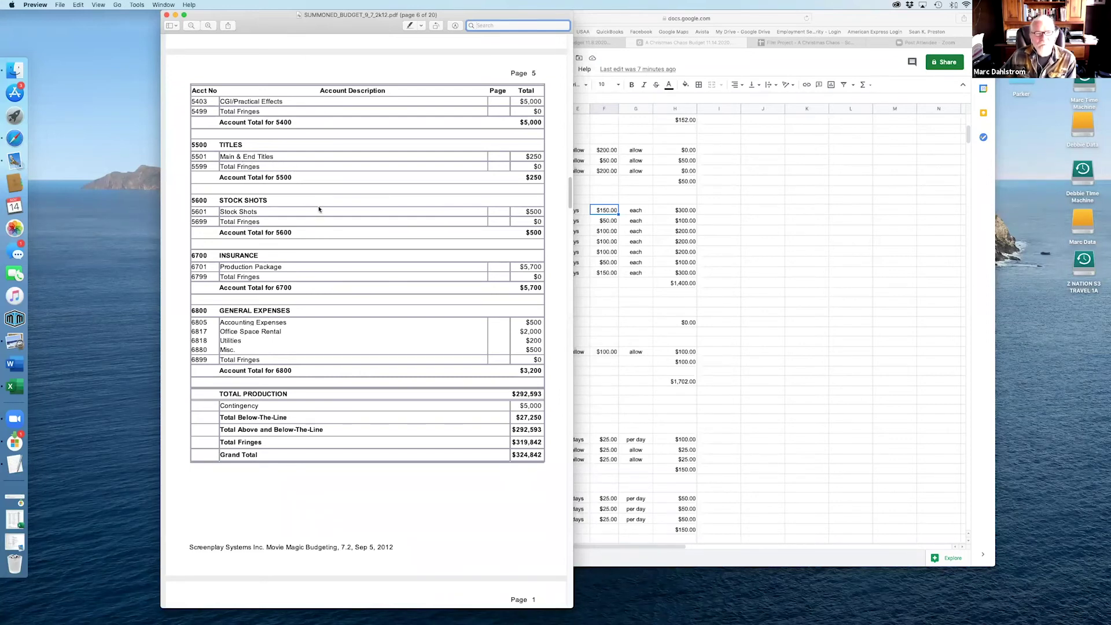
pyautogui.scroll(5, 318, 209)
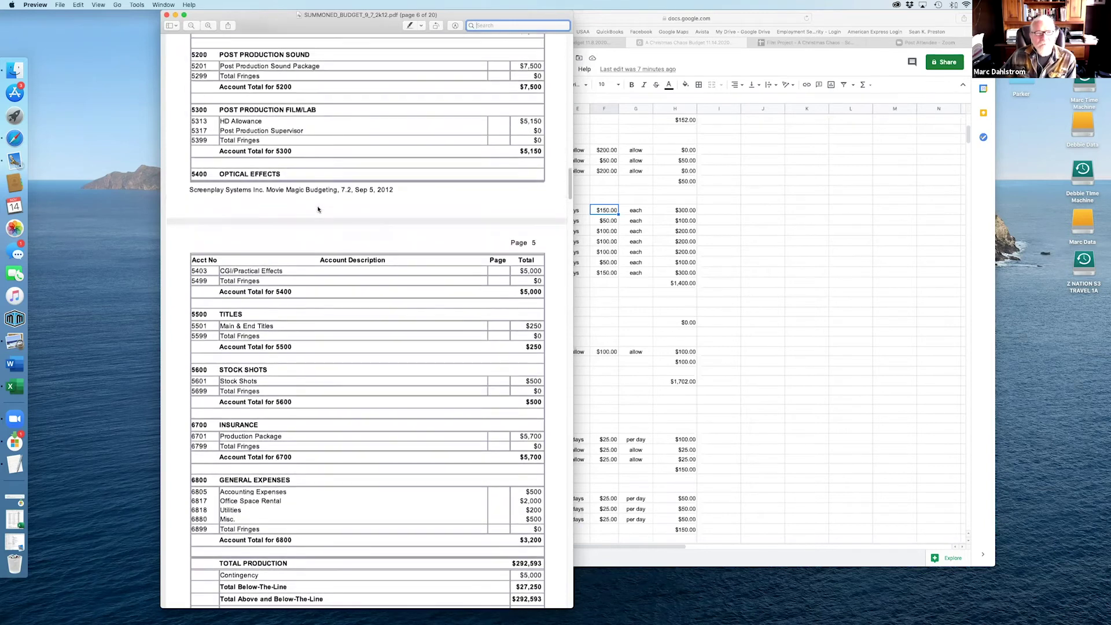
pyautogui.scroll(2, 318, 209)
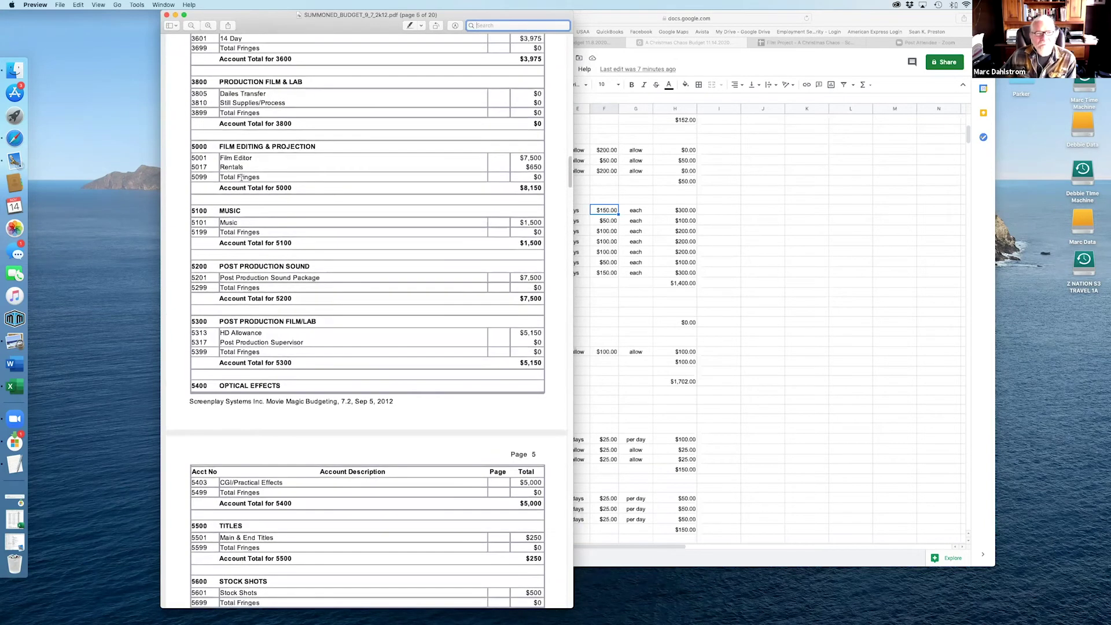
pyautogui.scroll(2, 299, 168)
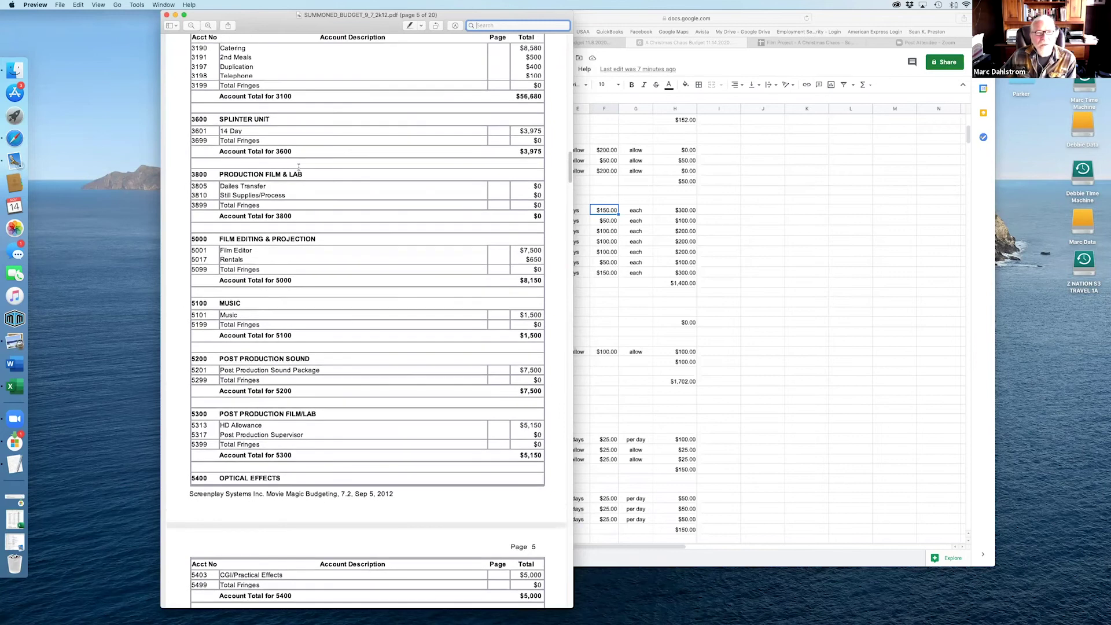
pyautogui.scroll(1, 299, 167)
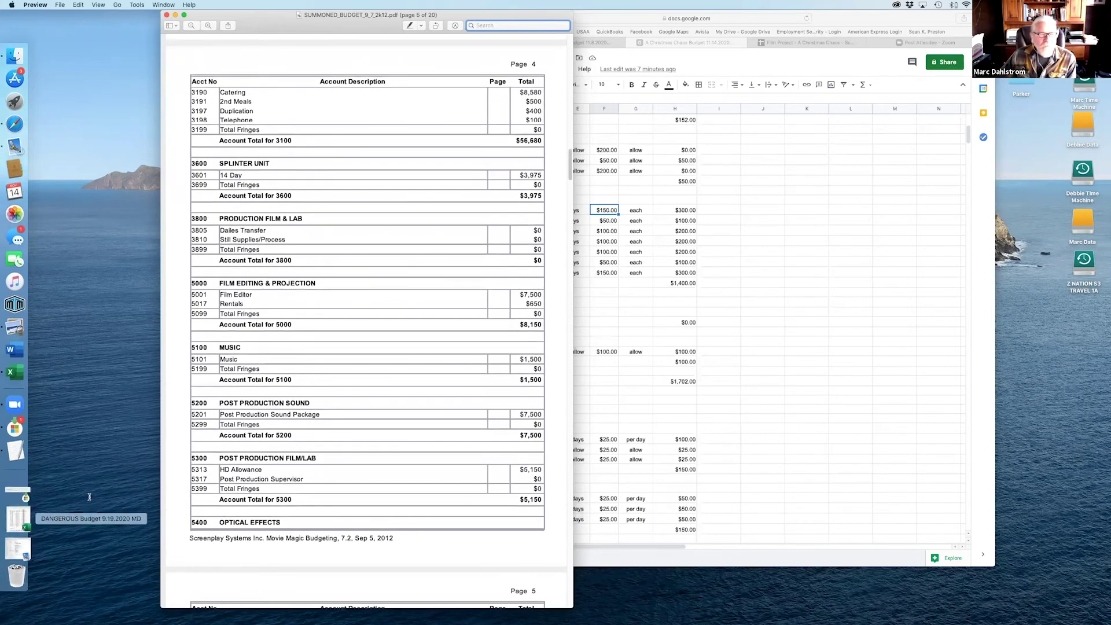
pyautogui.click(683, 335)
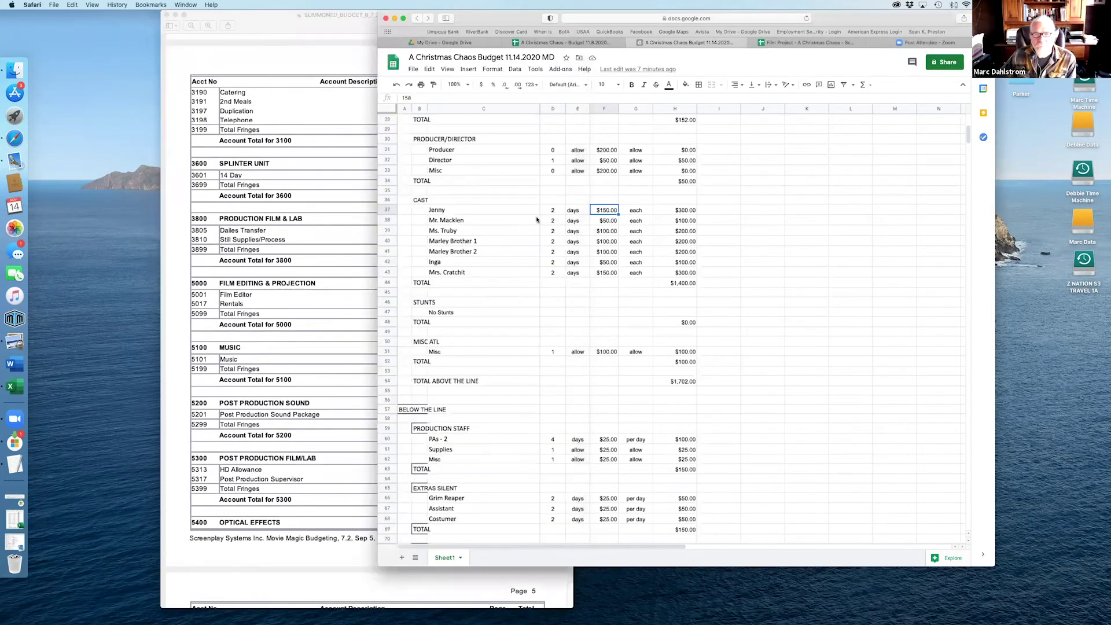
pyautogui.click(283, 261)
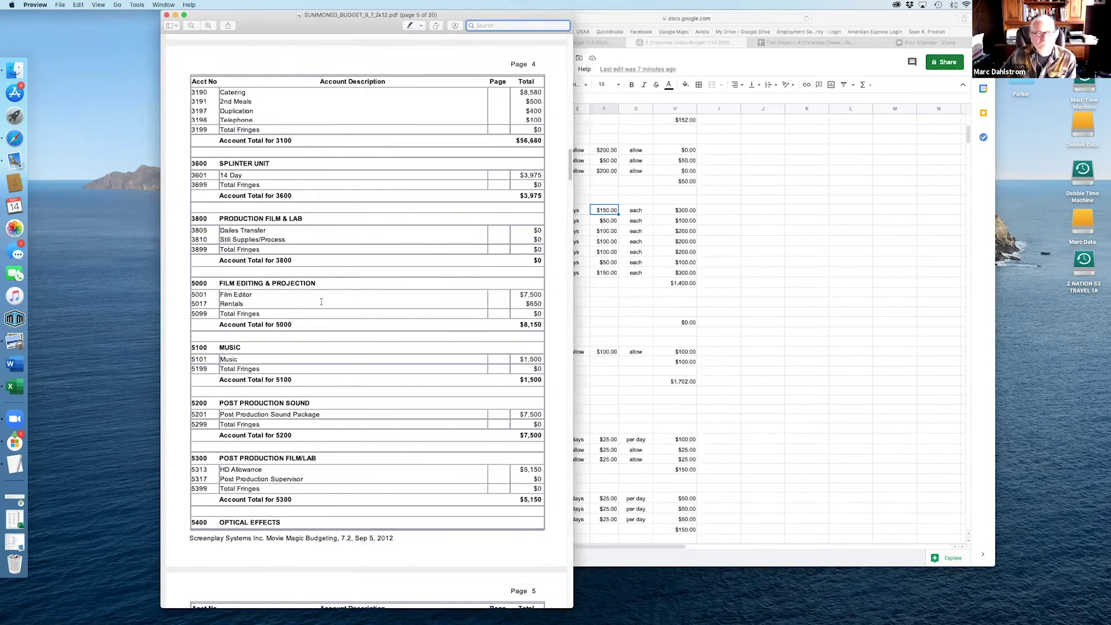
pyautogui.scroll(10, 322, 301)
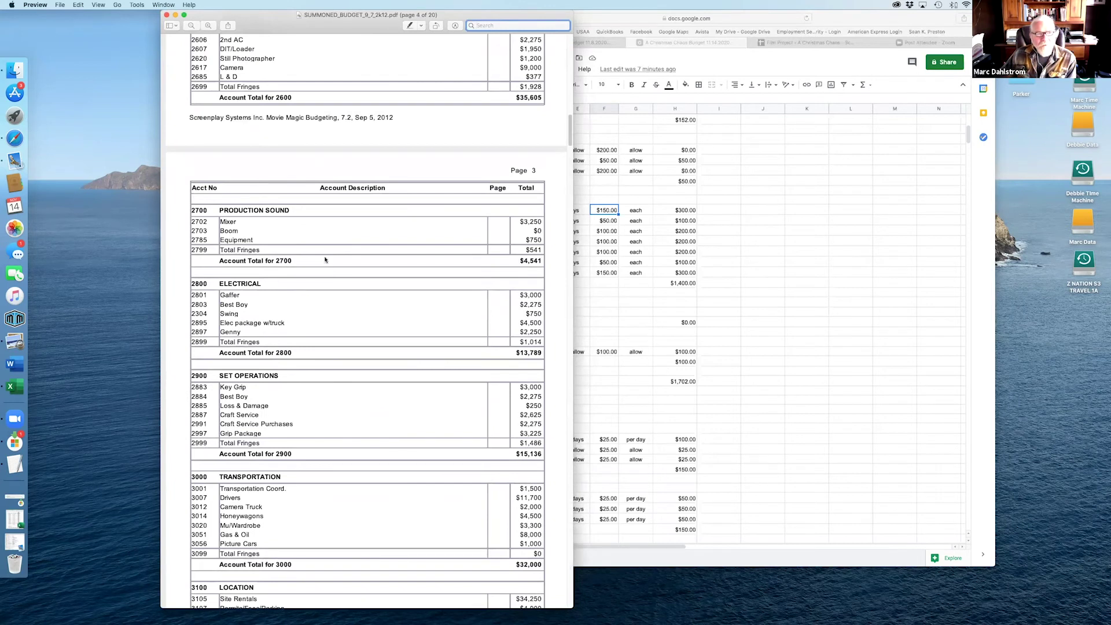
# Step: Bring up the DANGEROUS Budget 9.19.2020 MD workbook in Excel, enlarge its window and inspect the title lines in B1 to B4
pyautogui.click(10, 523)
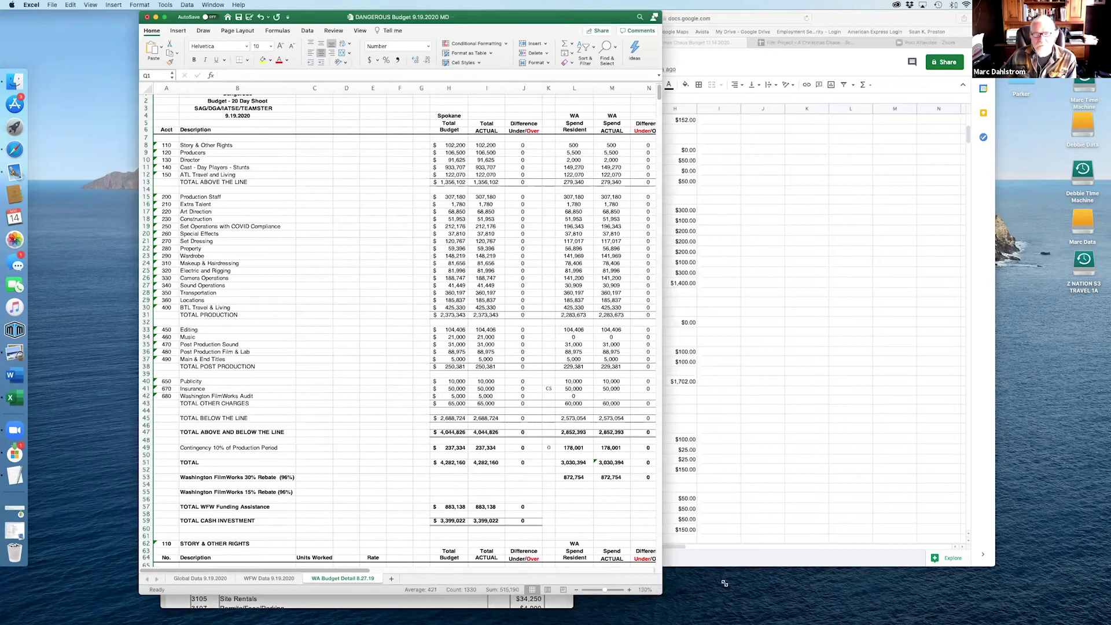
pyautogui.moveTo(662, 595); pyautogui.dragTo(931, 571)
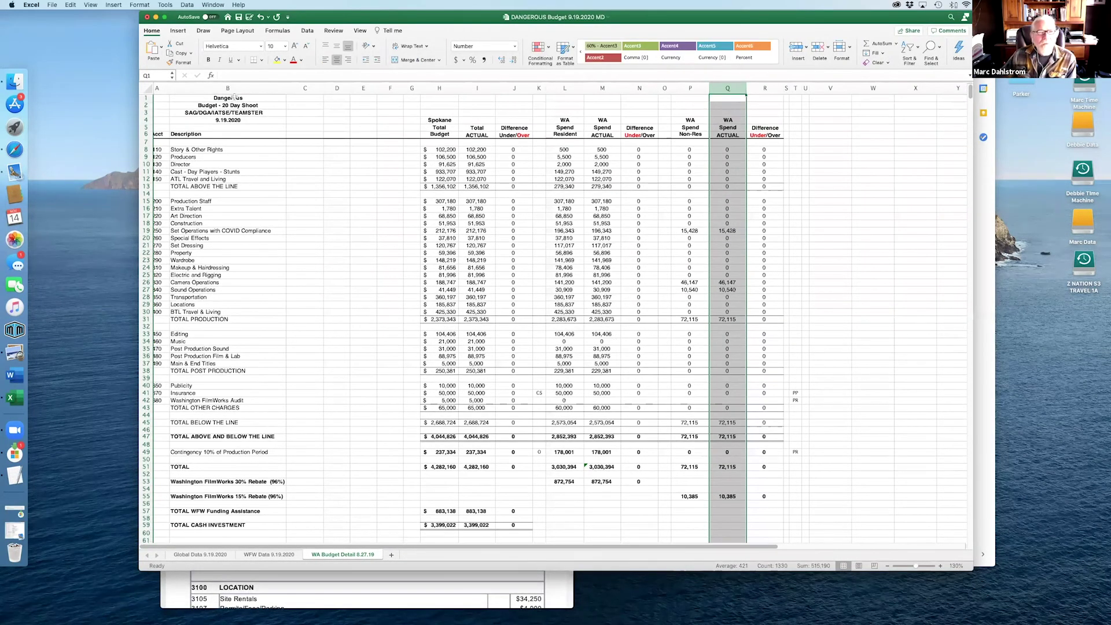
pyautogui.click(234, 97)
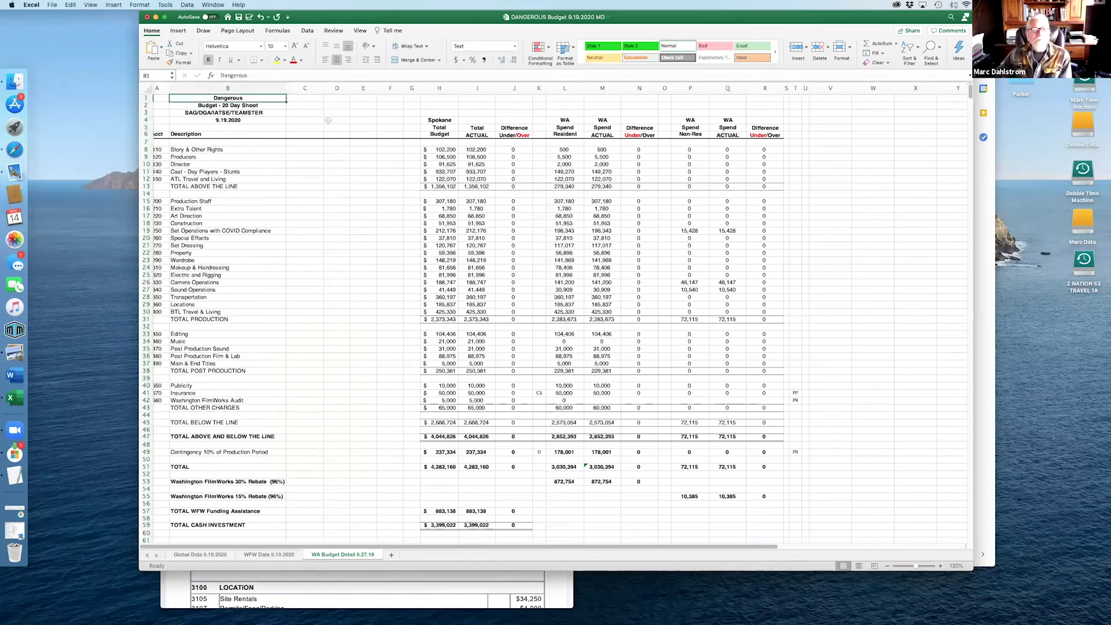
pyautogui.press('Down')
pyautogui.press('Down')
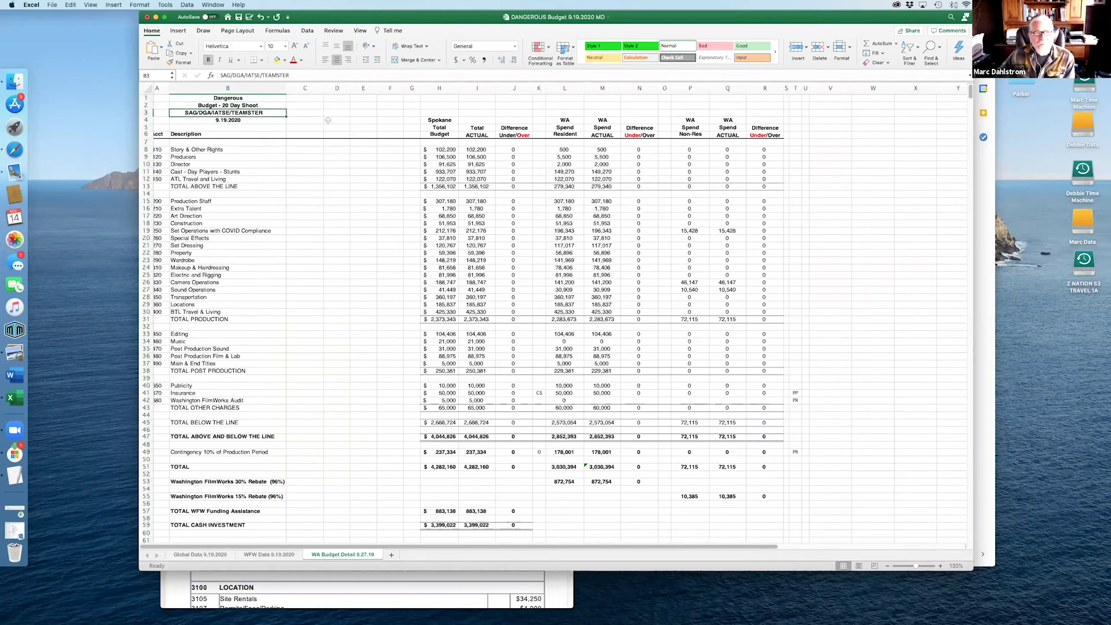
pyautogui.press('Down')
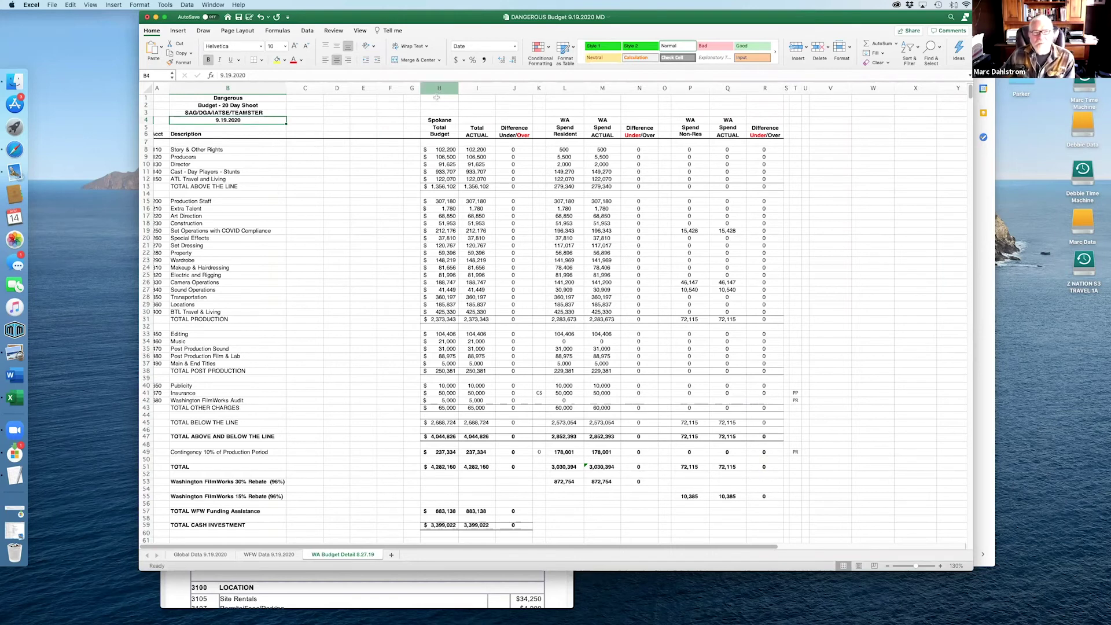
# Step: Examine the Total Budget and Total ACTUAL columns and the account details from Story & Other Rights through Producers, Director and Cast
pyautogui.hscroll(2, 439, 92)
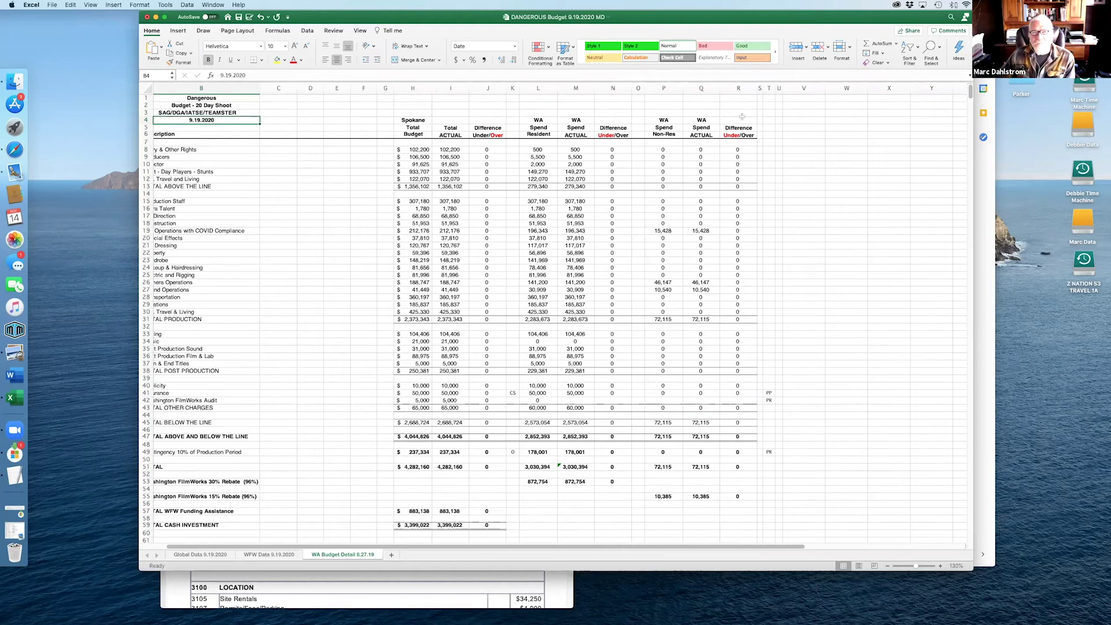
pyautogui.click(409, 89)
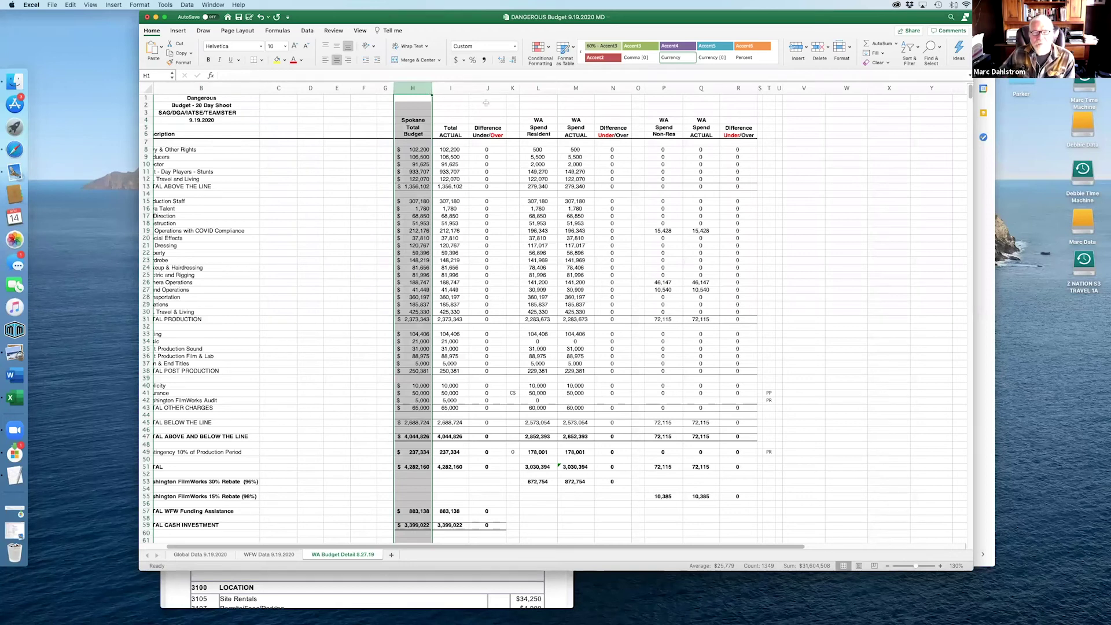
pyautogui.click(454, 98)
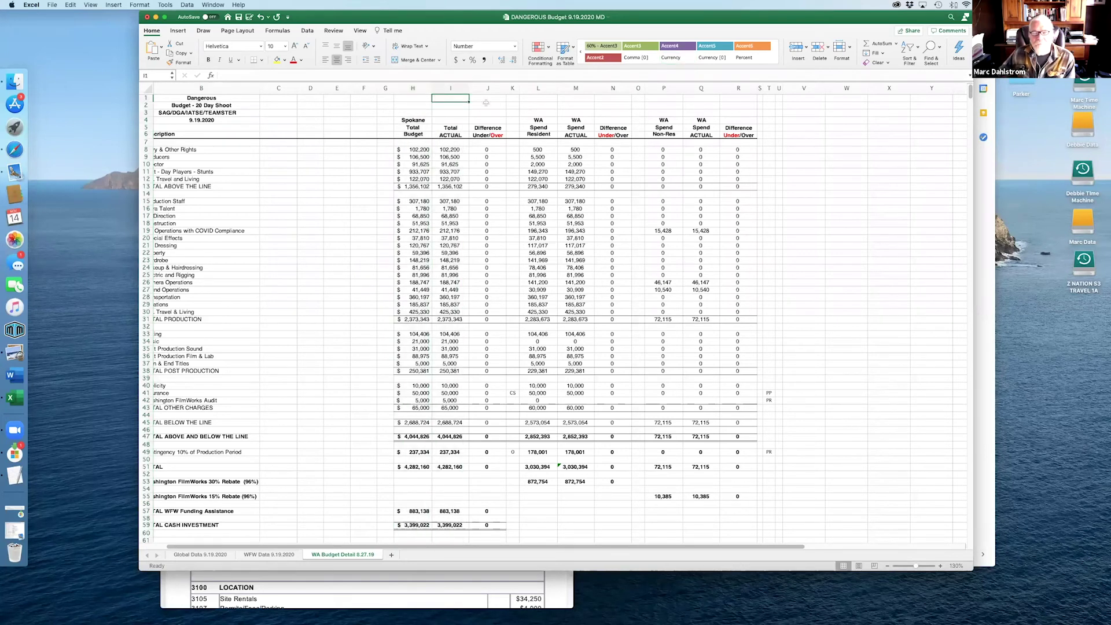
pyautogui.hscroll(1, 466, 95)
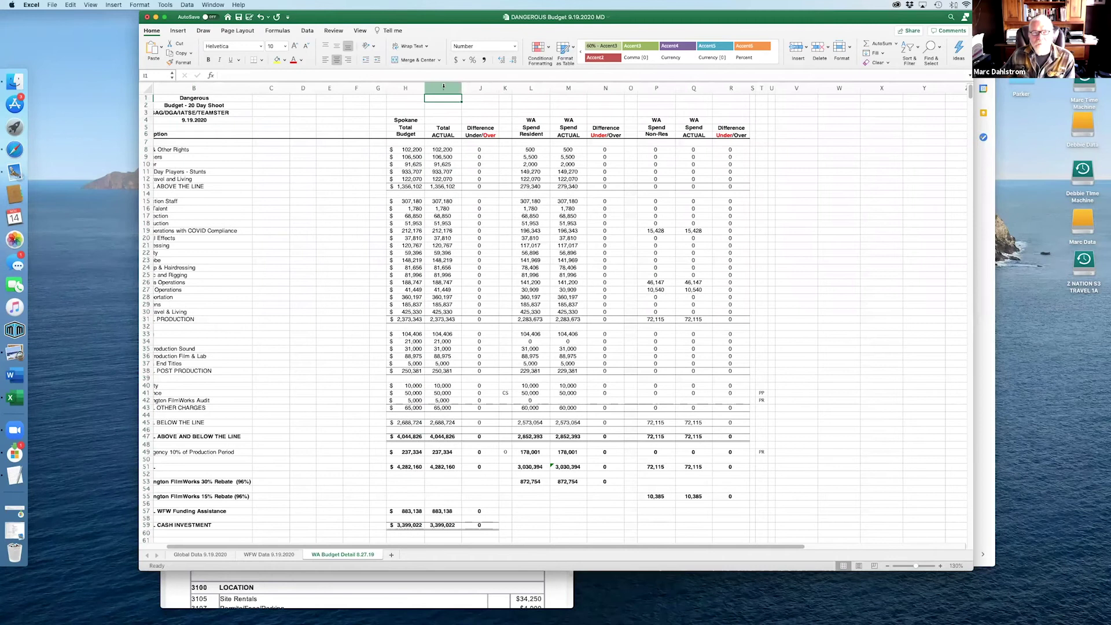
pyautogui.click(444, 87)
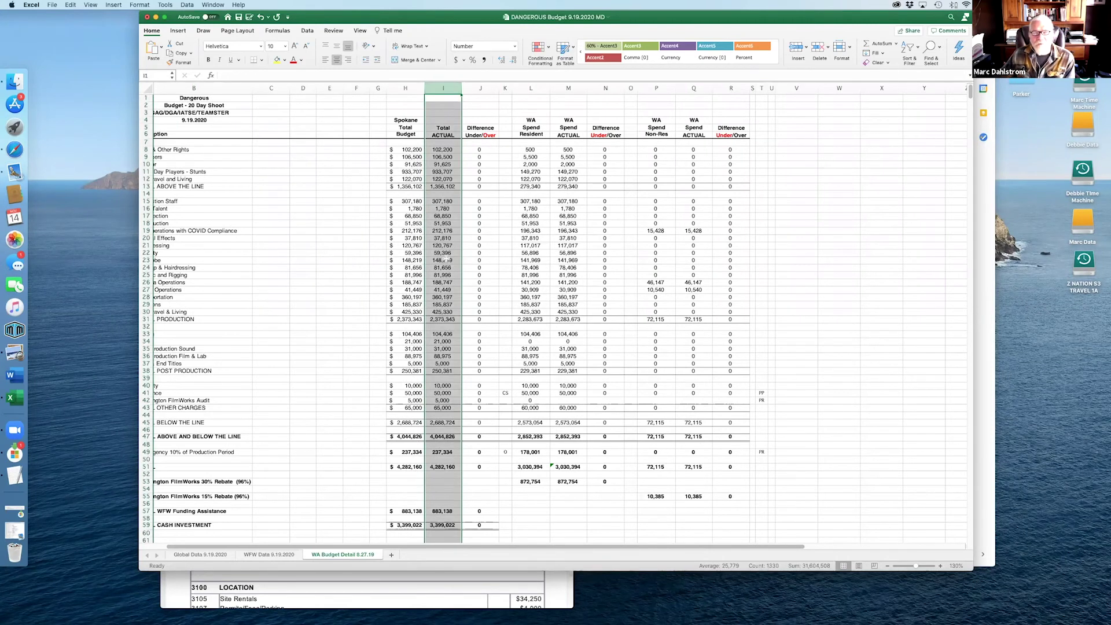
pyautogui.scroll(-10, 447, 258)
pyautogui.hscroll(-2, 446, 258)
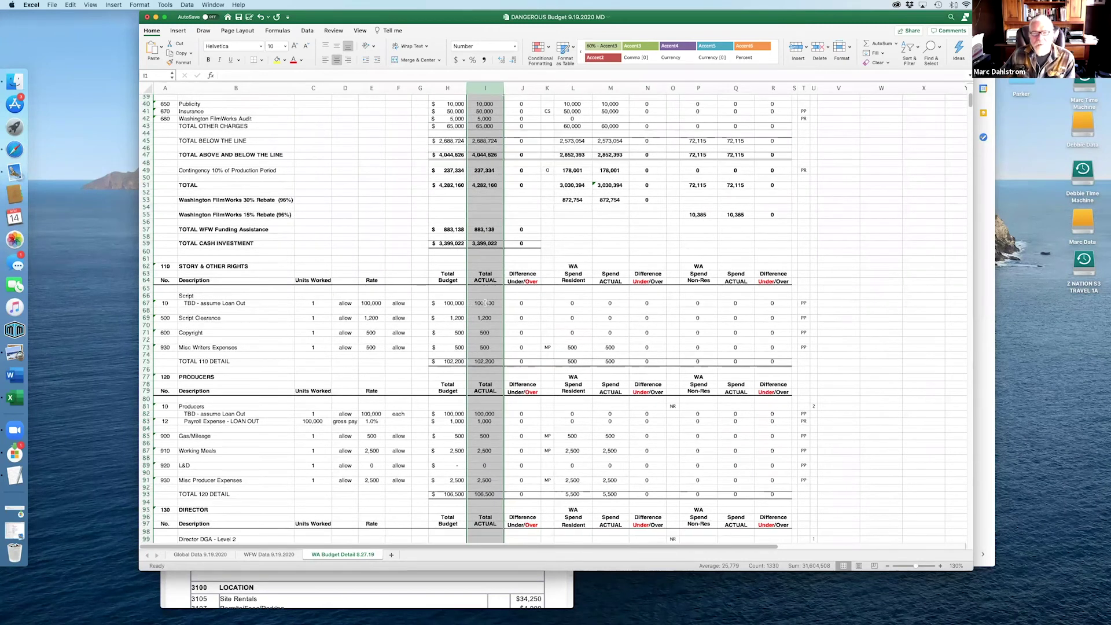
pyautogui.scroll(-12, 486, 312)
pyautogui.scroll(3, 490, 332)
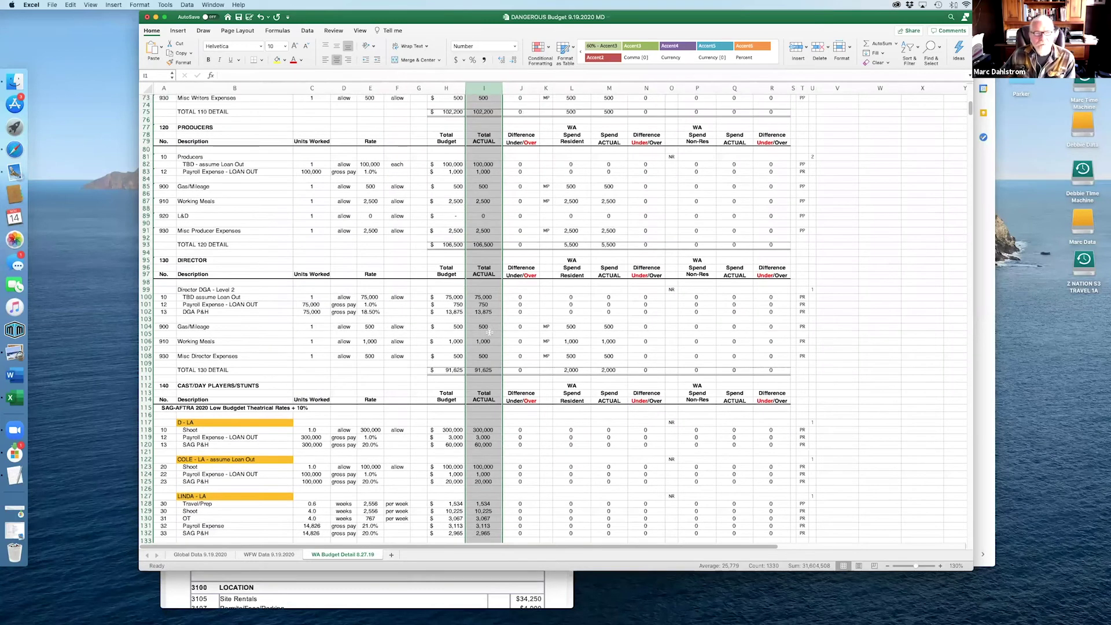
pyautogui.scroll(1, 490, 333)
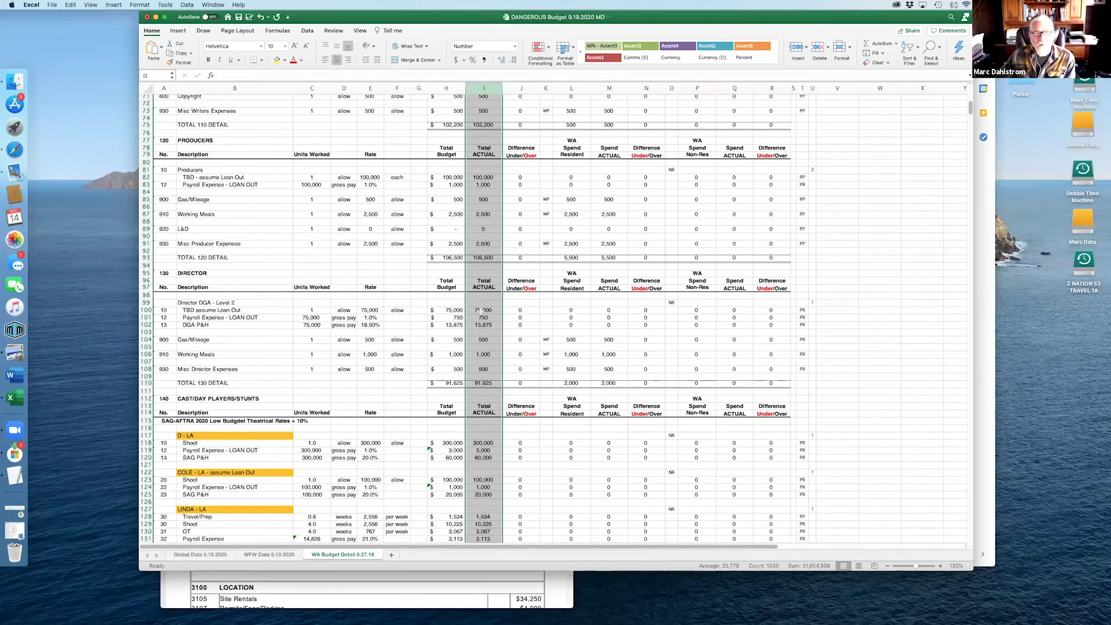
pyautogui.scroll(1, 483, 312)
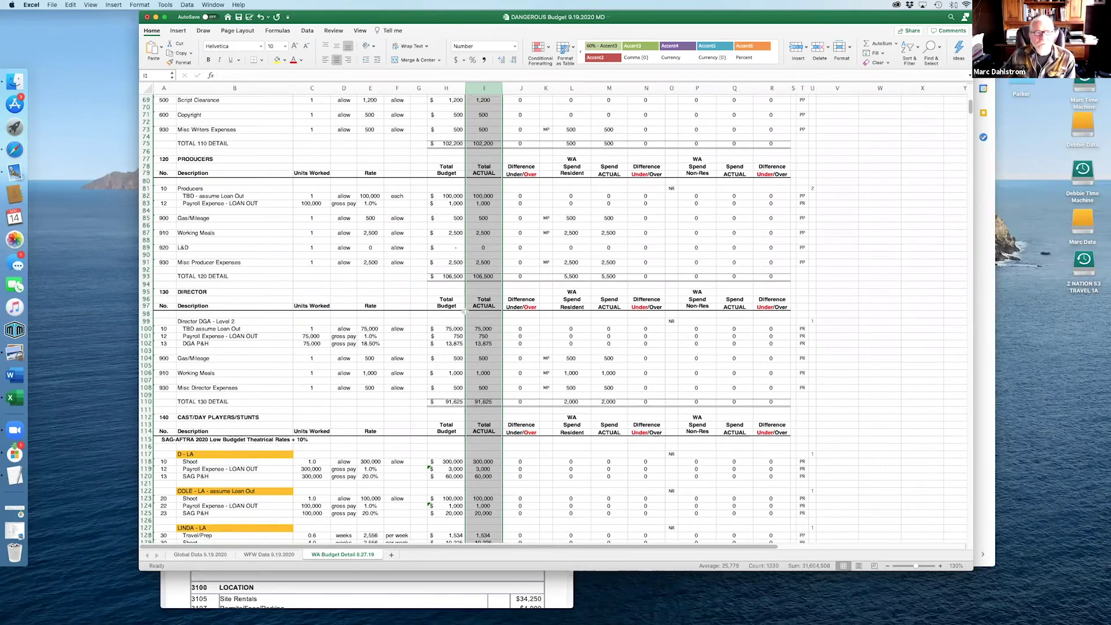
# Step: Set the Producers' TBD loan-out Total ACTUAL in I82 to 75000 and inspect the difference formula in J82
pyautogui.click(484, 196)
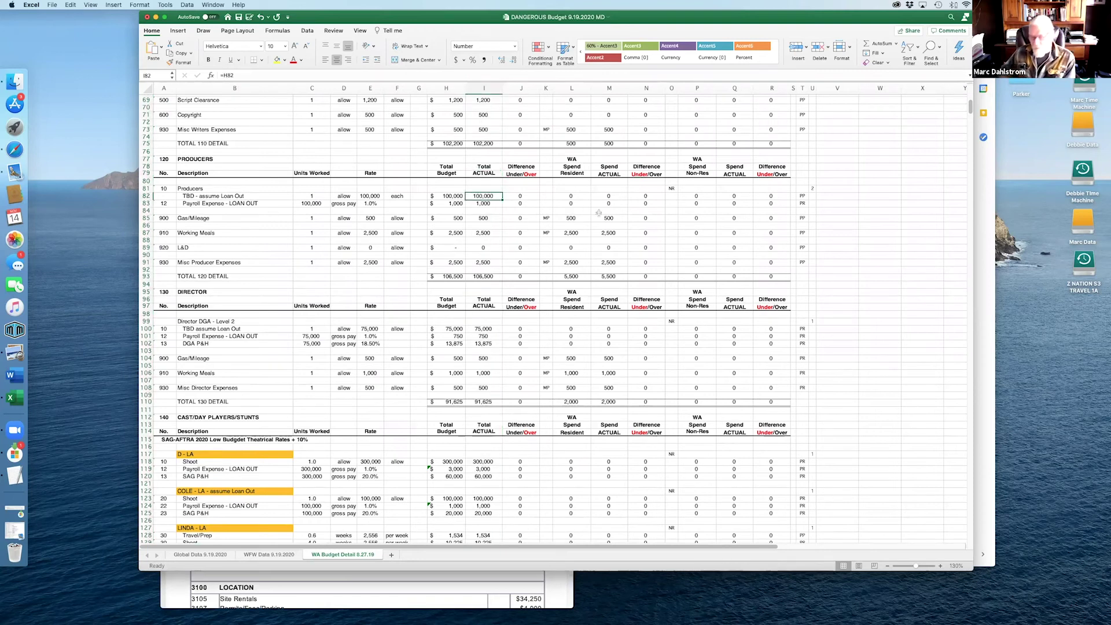
pyautogui.write('75000')
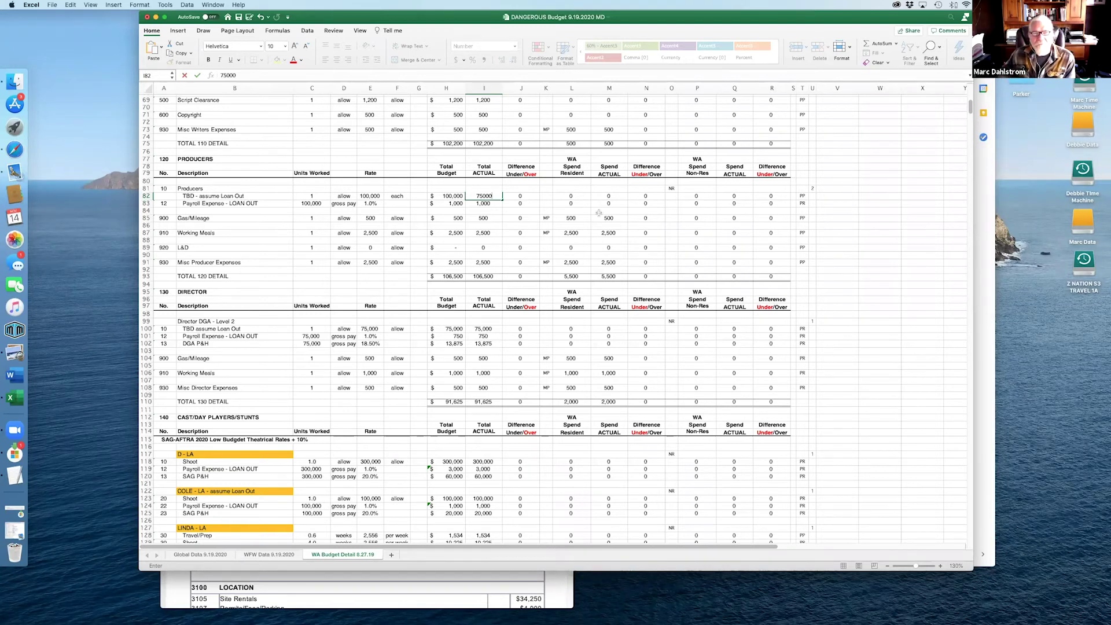
pyautogui.press('Return')
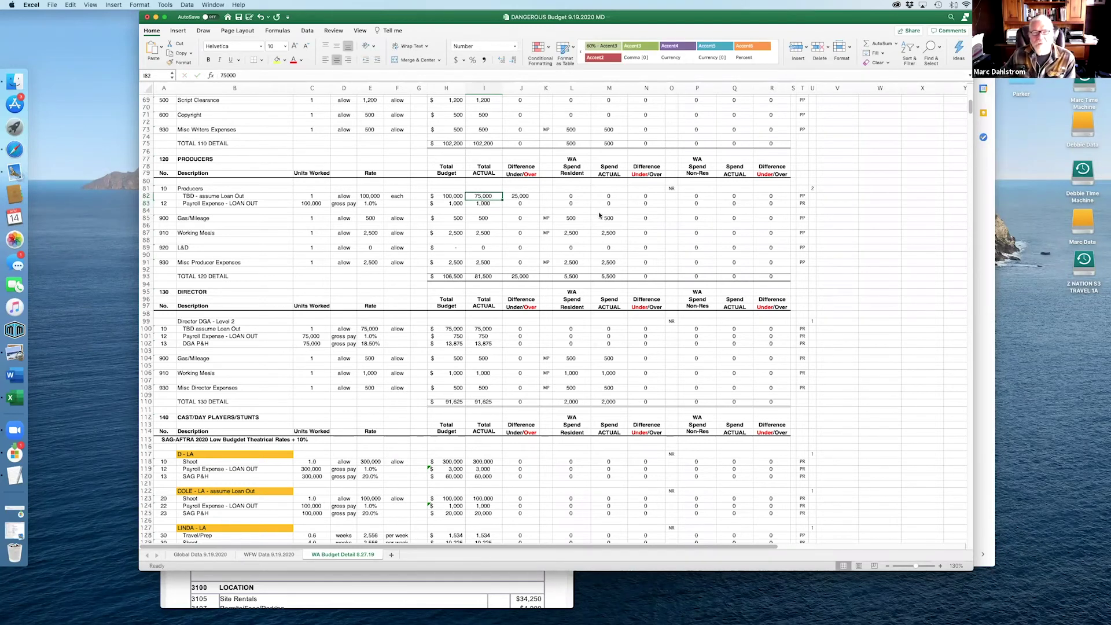
pyautogui.click(522, 198)
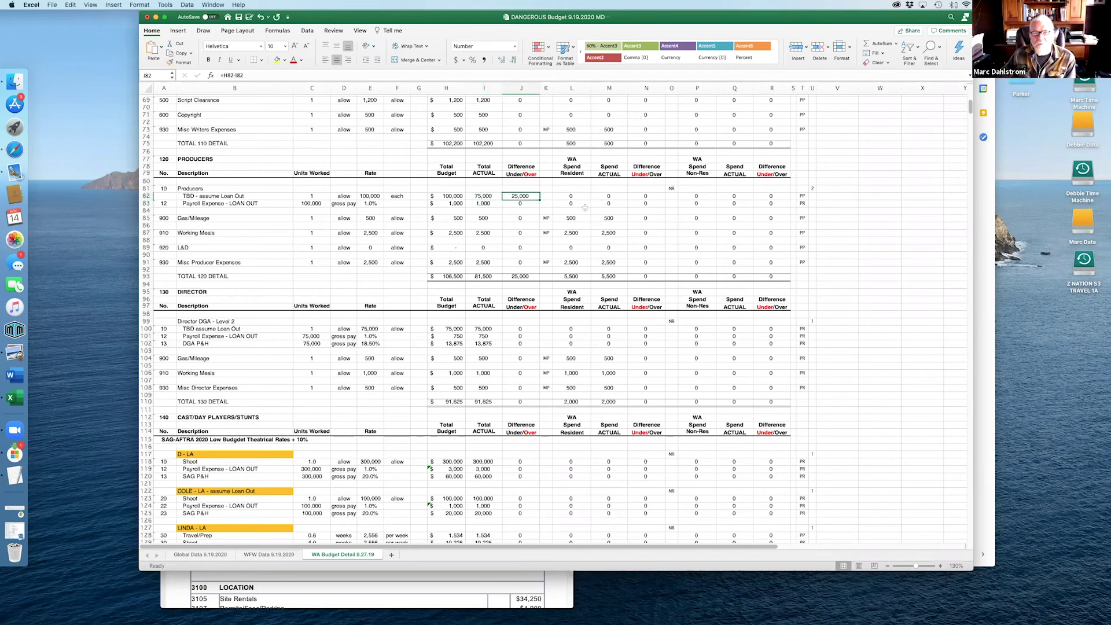
# Step: Set the Producers' TBD loan-out Total ACTUAL in I82 to 125000 to test an overspend
pyautogui.click(478, 196)
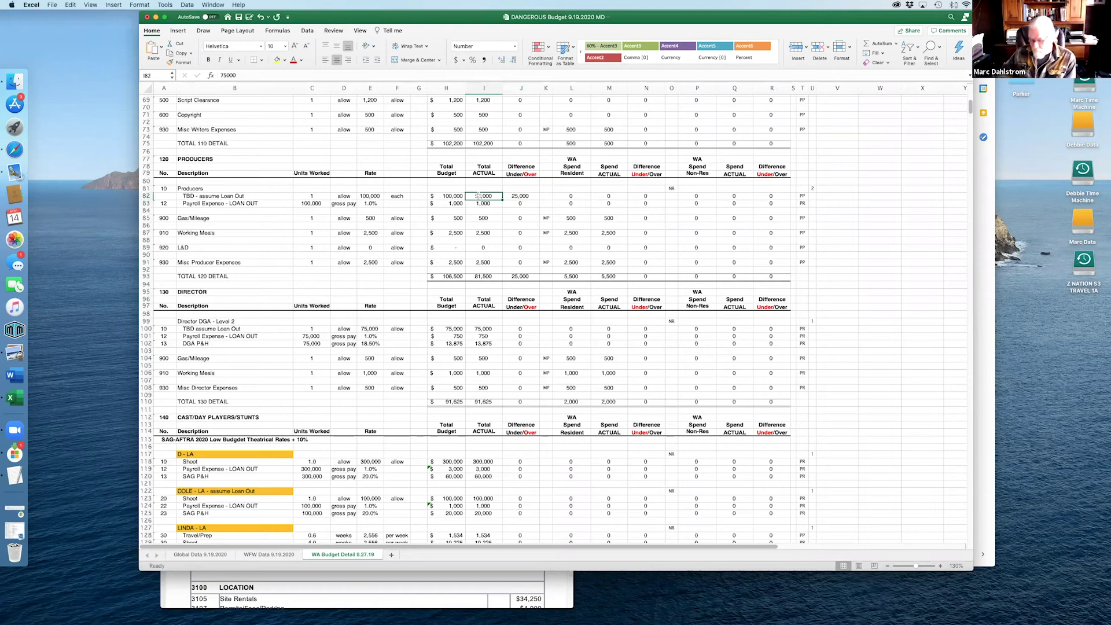
pyautogui.write('12500')
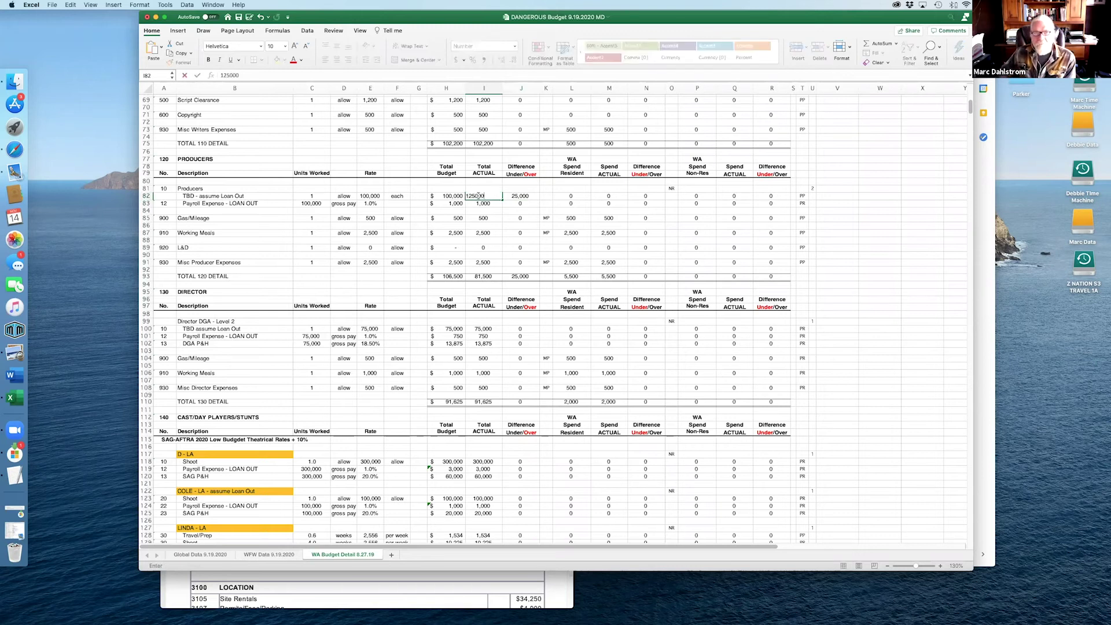
pyautogui.press('Tab')
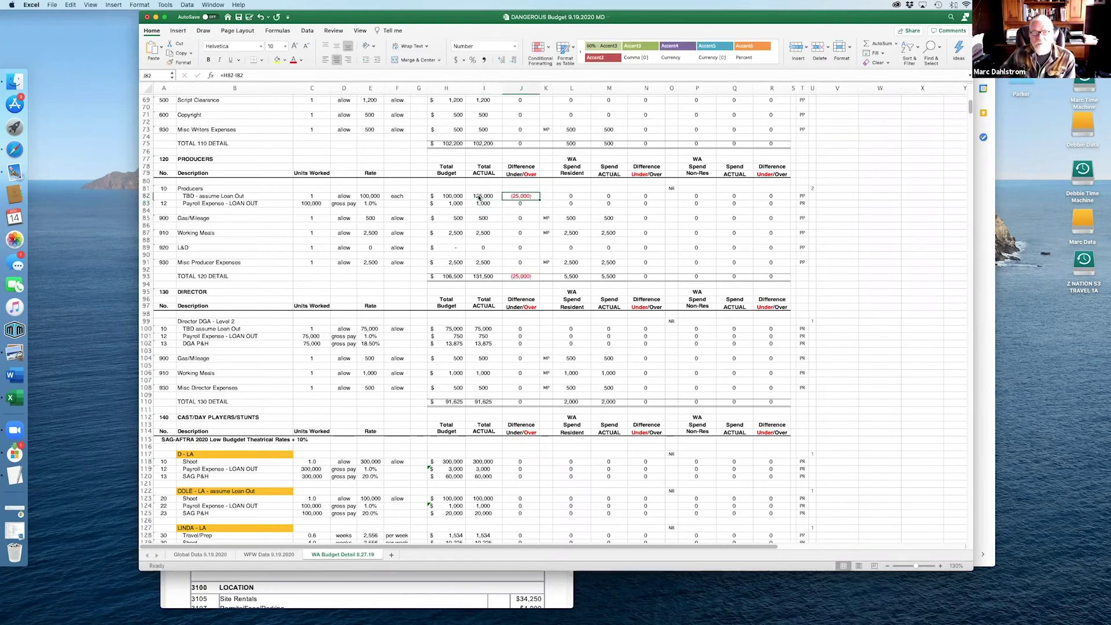
# Step: Set the Producers' TBD loan-out Total ACTUAL in I82 to 0 and relink it to the Total Budget with =H82
pyautogui.click(478, 198)
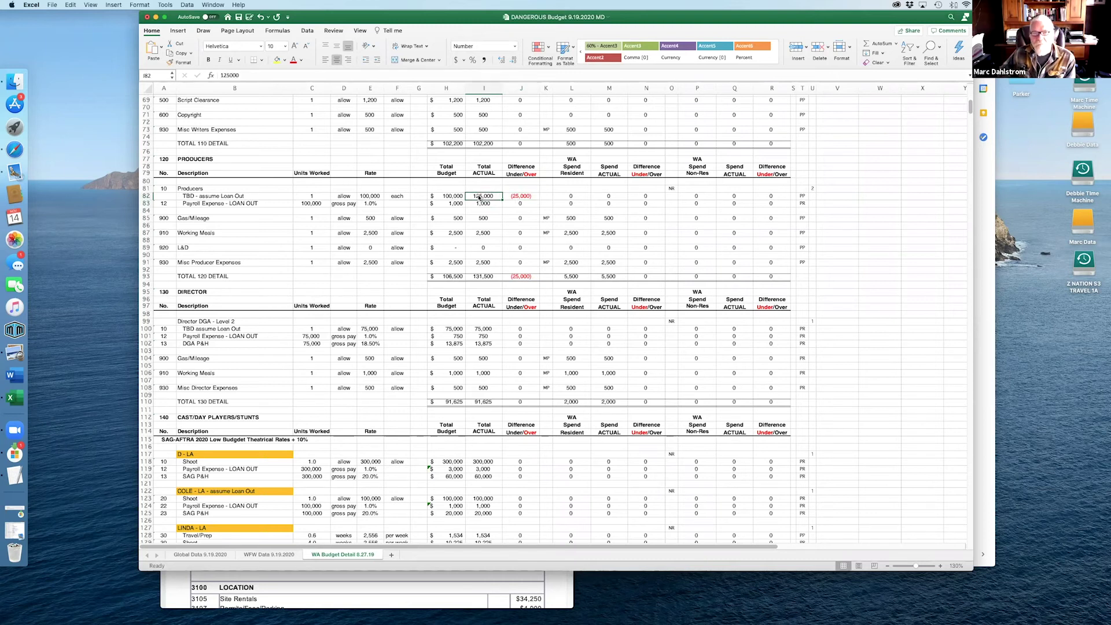
pyautogui.write('0')
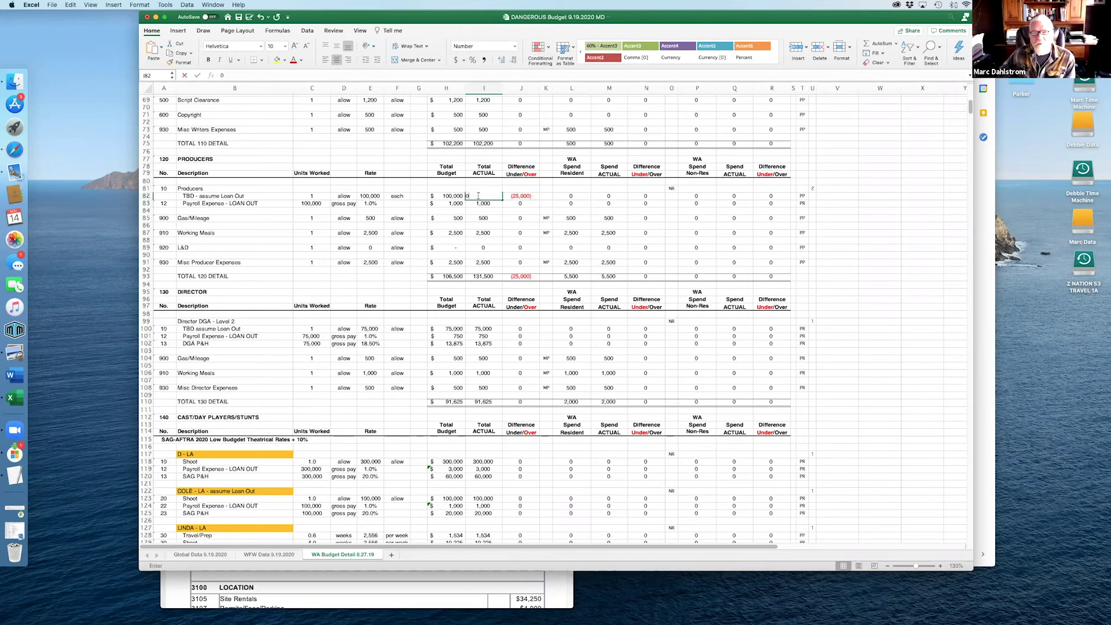
pyautogui.press('Return')
pyautogui.click(479, 197)
pyautogui.write('=h82')
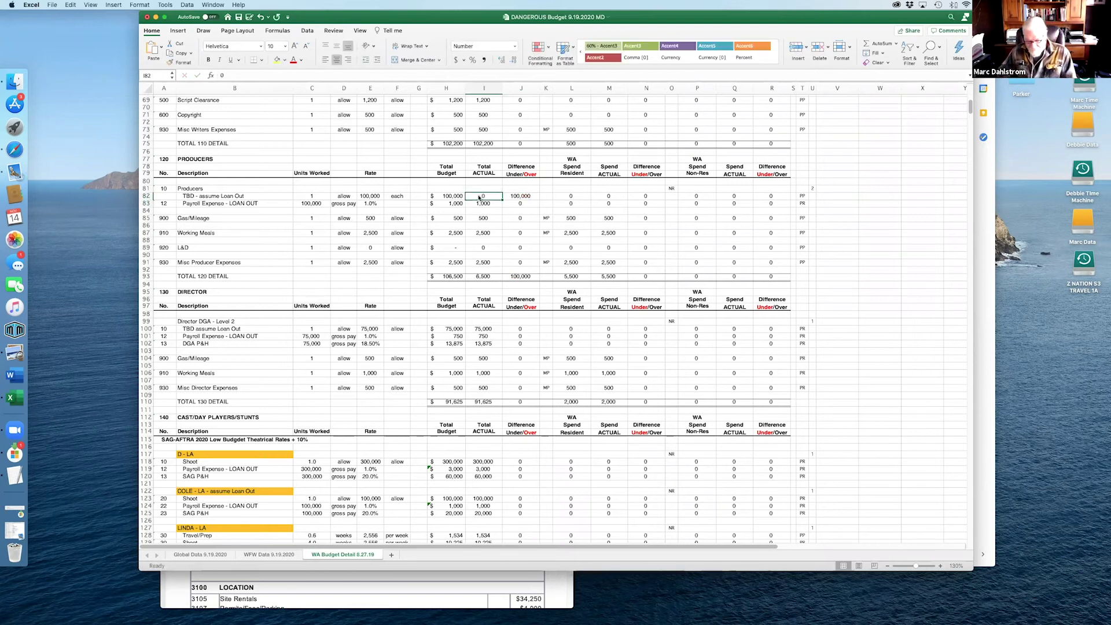
pyautogui.press('Return')
pyautogui.click(480, 197)
# Step: Return to the budget's top sheet and examine the WA Spend Resident heading and its Story & Other Rights and Production Staff entries
pyautogui.scroll(1, 536, 202)
pyautogui.scroll(20, 536, 202)
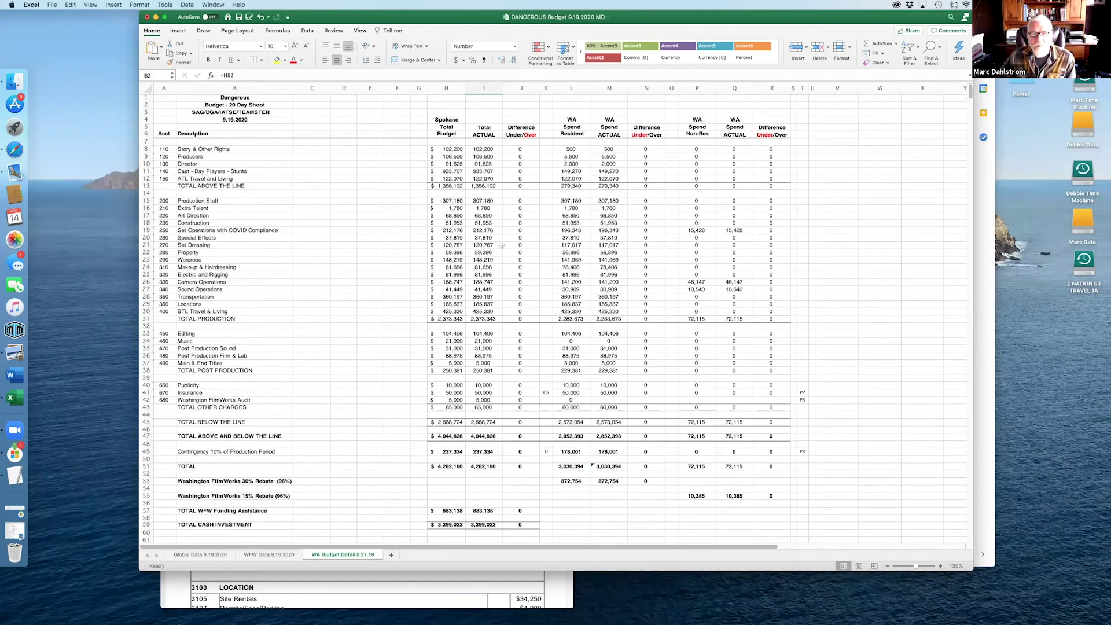
pyautogui.press('Right')
pyautogui.press('Right')
pyautogui.press('Right')
pyautogui.click(571, 148)
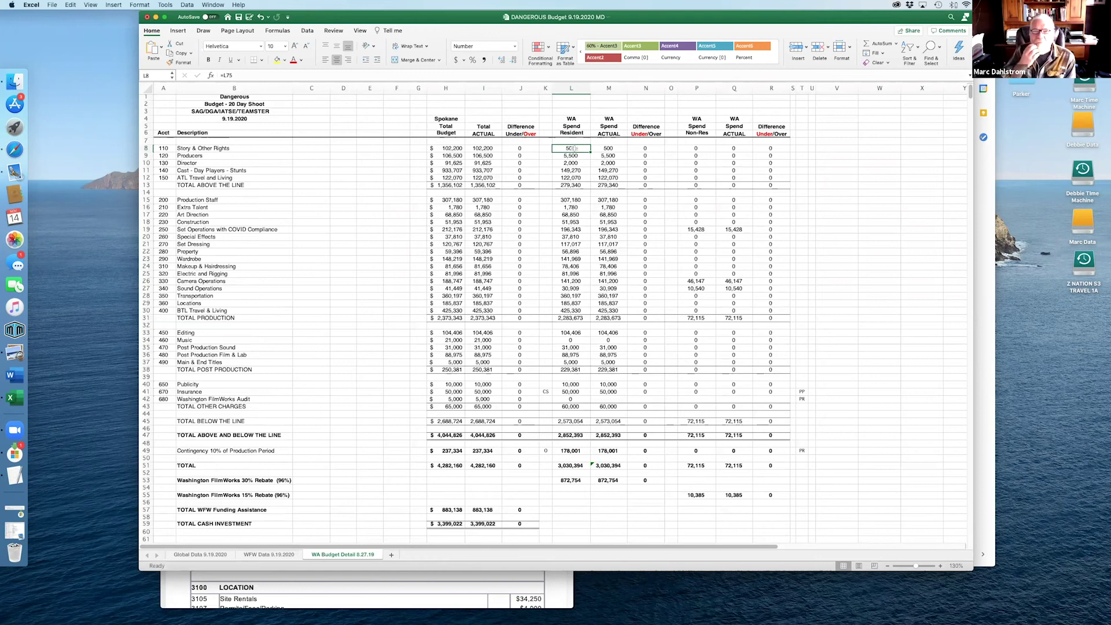
pyautogui.click(575, 133)
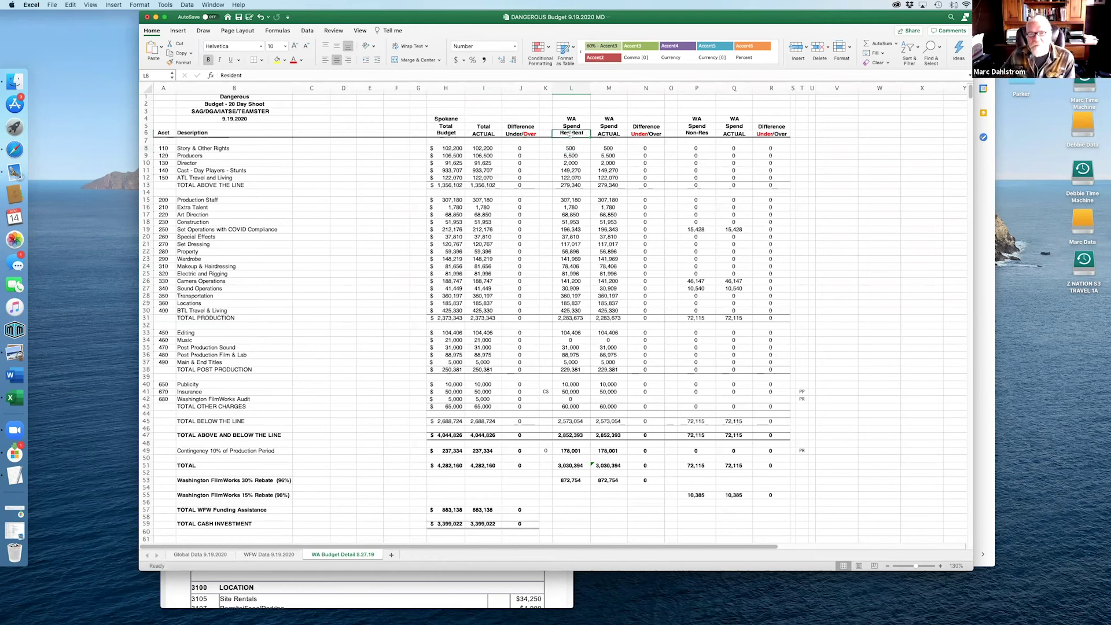
pyautogui.click(571, 149)
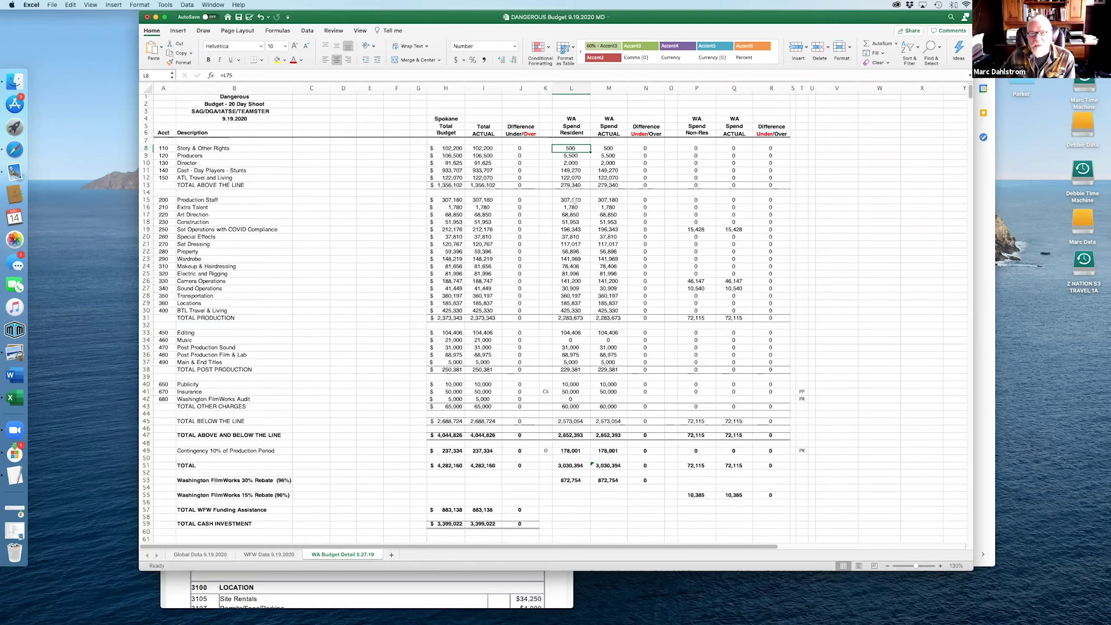
pyautogui.click(575, 200)
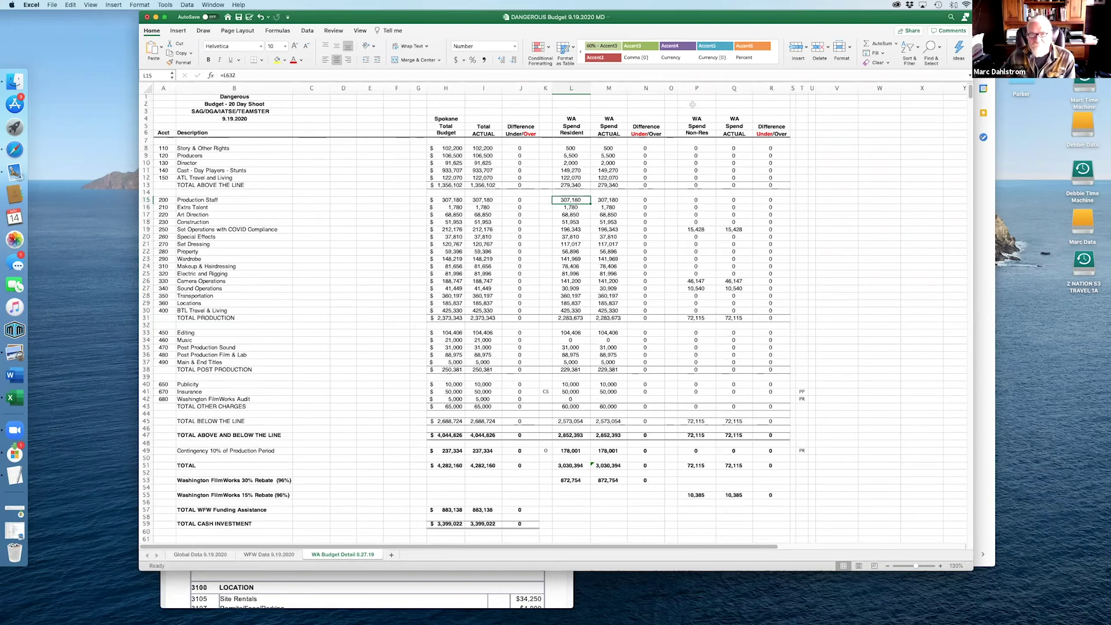
# Step: Inspect the Non-Res spend for Set Operations with COVID Compliance and highlight the resident and non-resident spend, actual and difference columns in turn
pyautogui.hscroll(1, 693, 169)
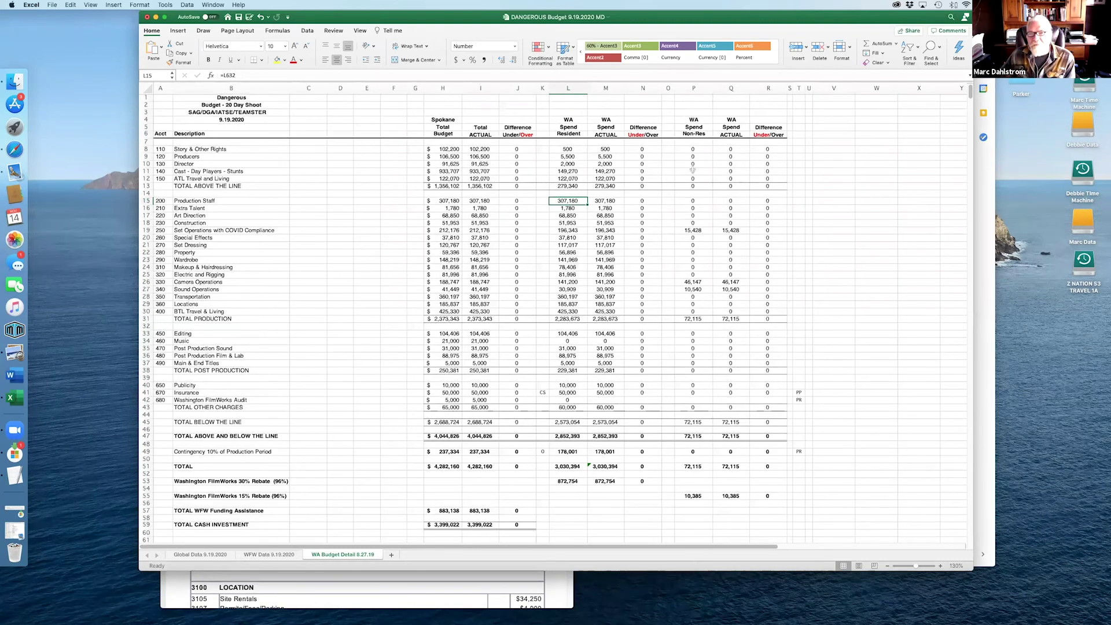
pyautogui.click(695, 225)
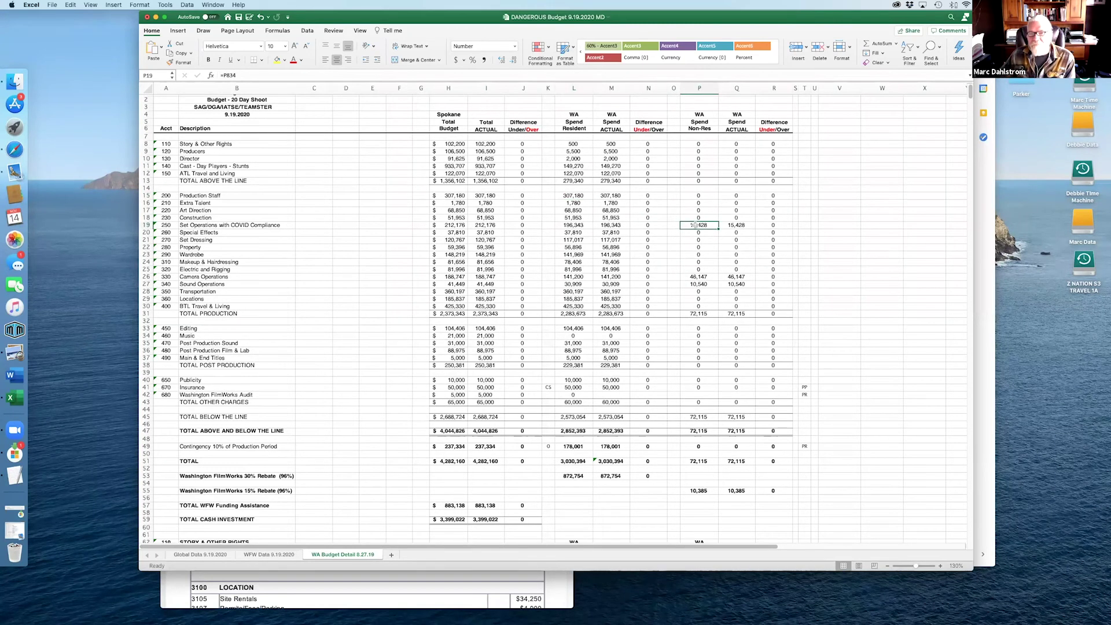
pyautogui.click(574, 89)
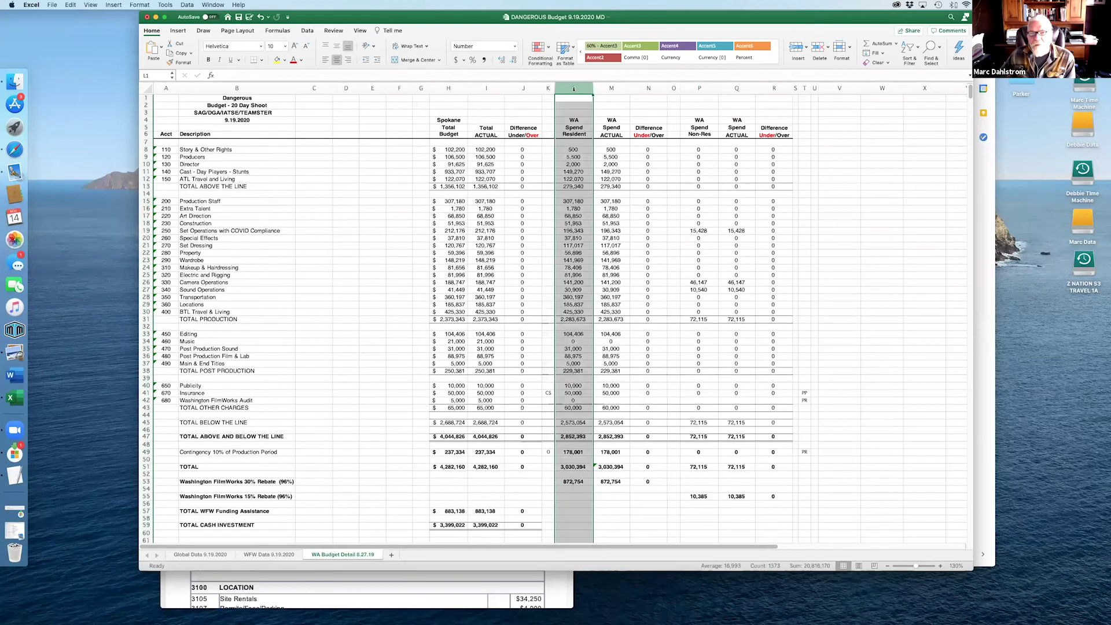
pyautogui.click(617, 89)
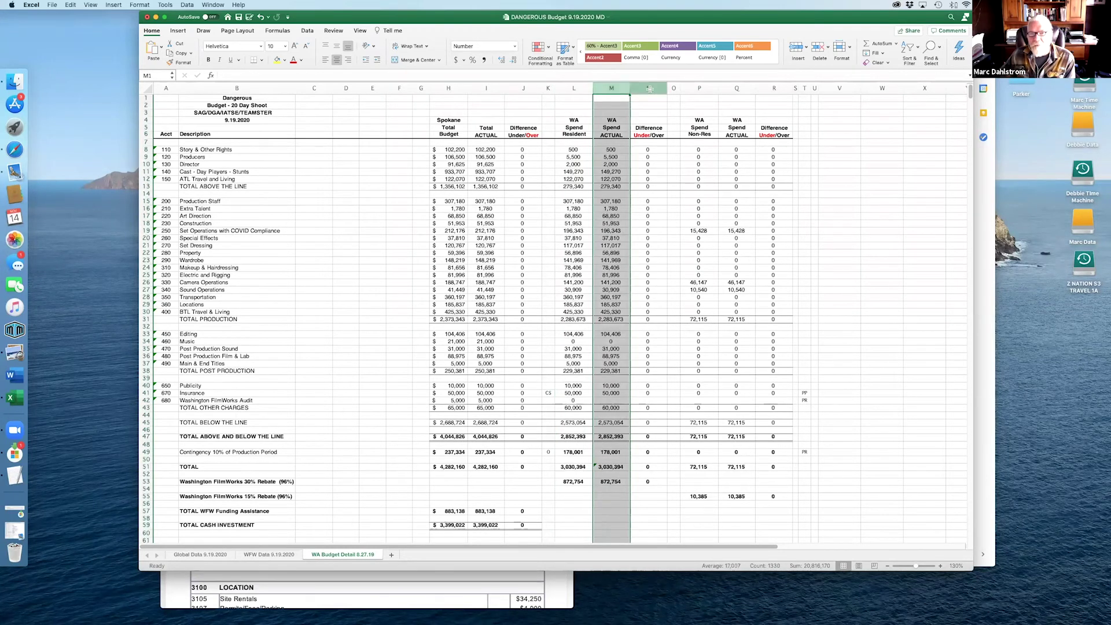
pyautogui.click(650, 90)
pyautogui.click(709, 89)
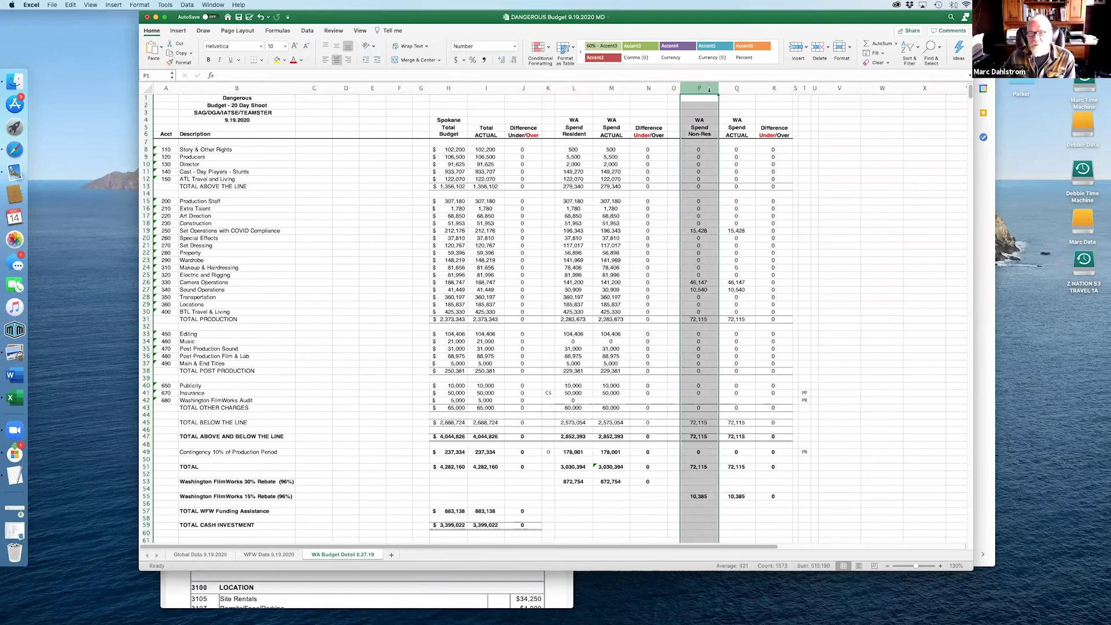
pyautogui.click(736, 90)
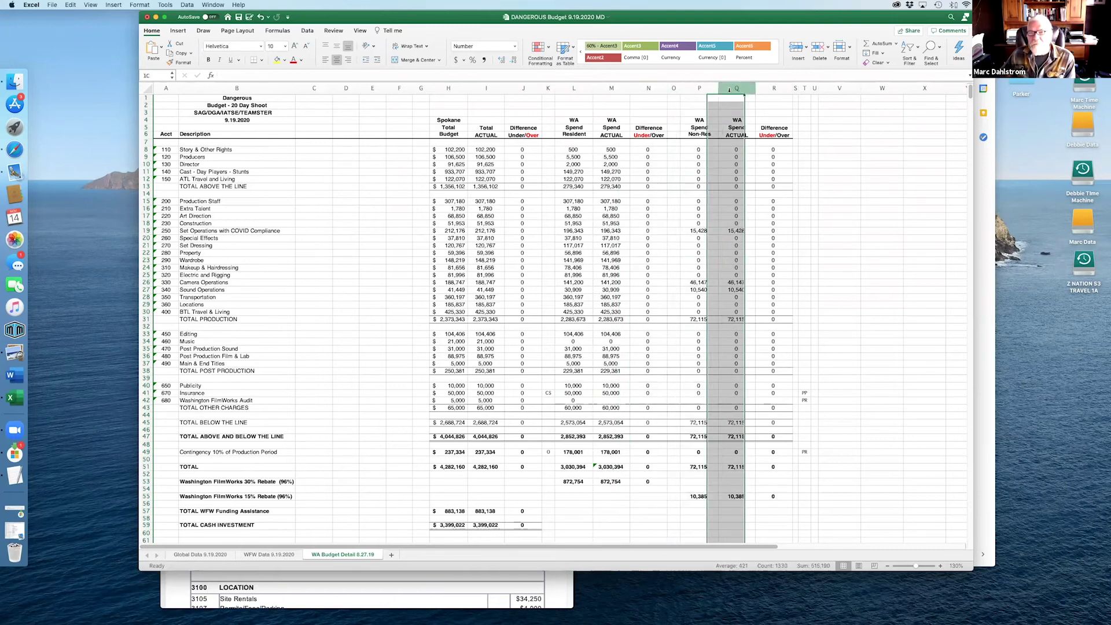
pyautogui.click(768, 90)
# Step: Examine which Producers detail lines count as WA resident spend, including Gas/Mileage, Working Meals and Misc Producer Expenses
pyautogui.scroll(-4, 537, 217)
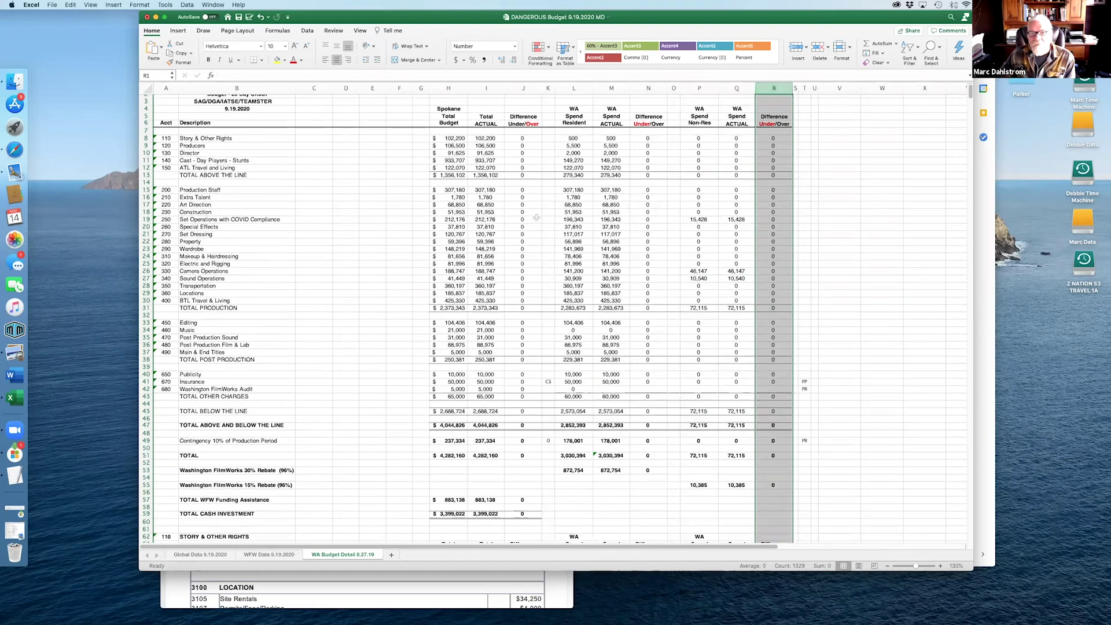
pyautogui.scroll(-20, 537, 217)
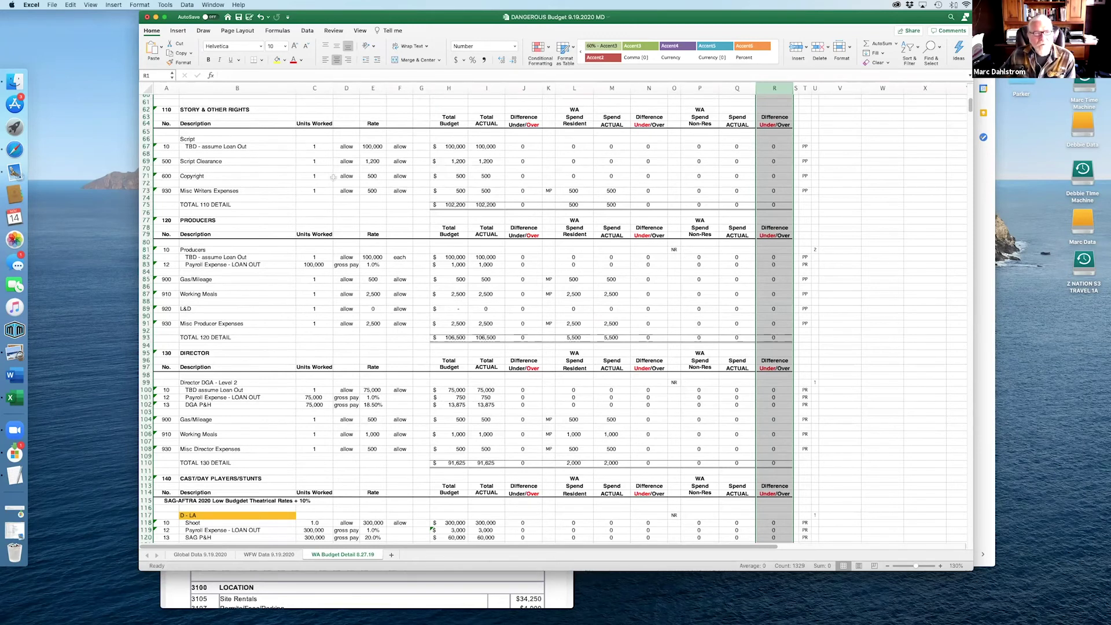
pyautogui.scroll(-3, 333, 177)
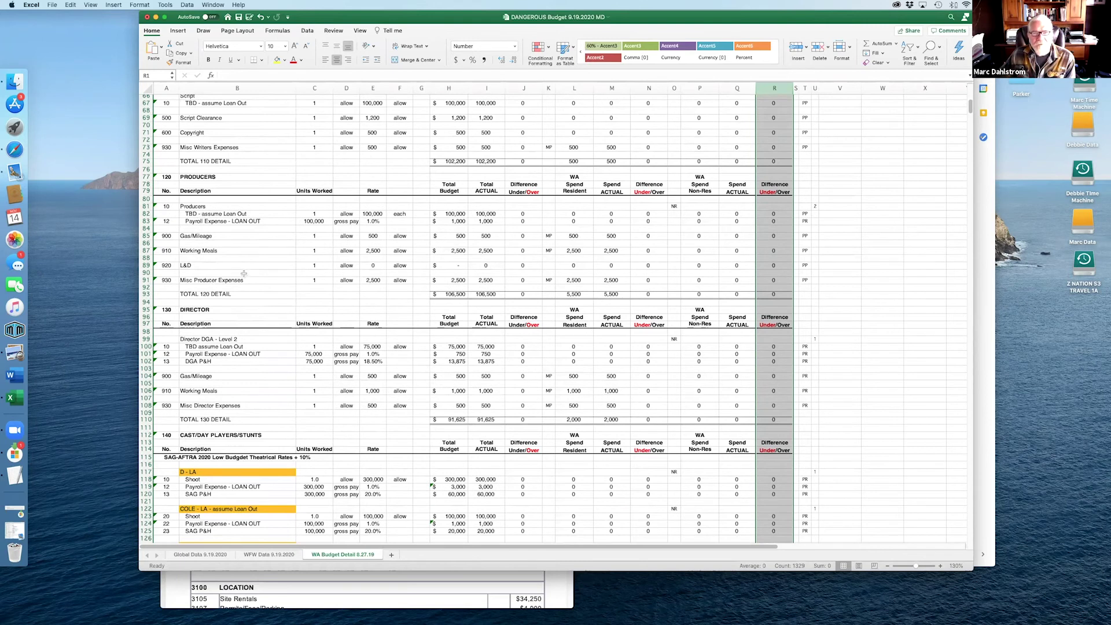
pyautogui.scroll(-2, 249, 268)
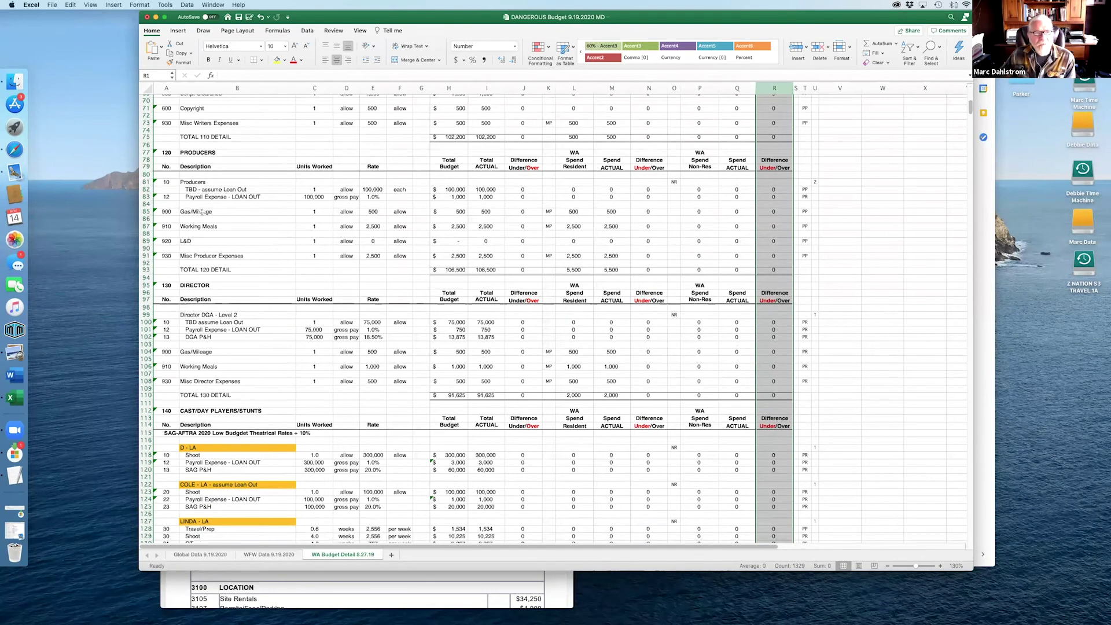
pyautogui.click(201, 212)
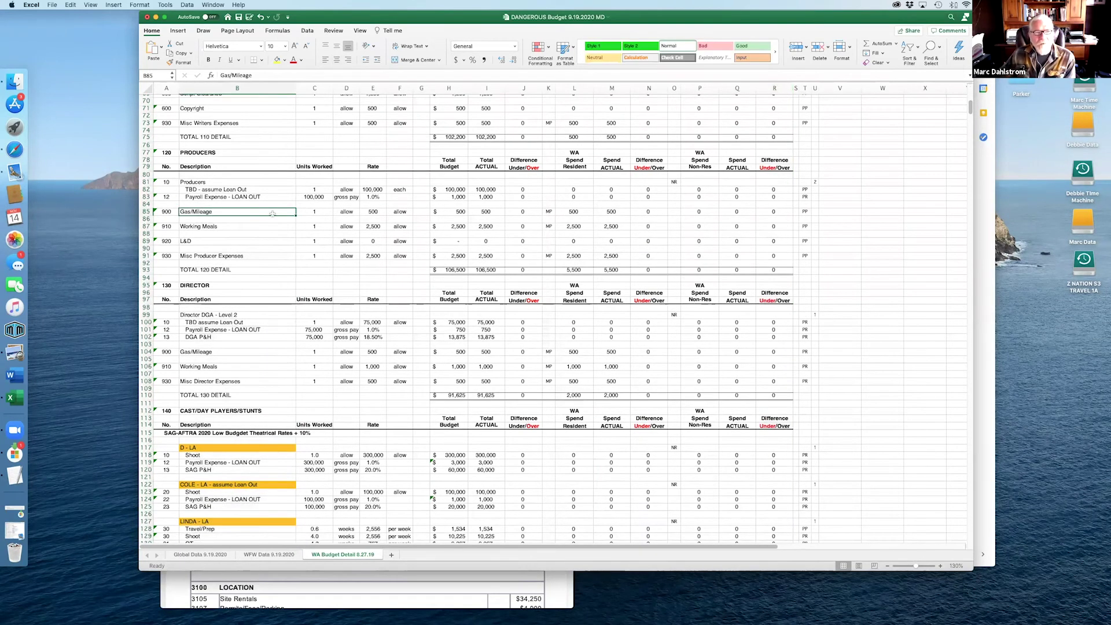
pyautogui.click(582, 212)
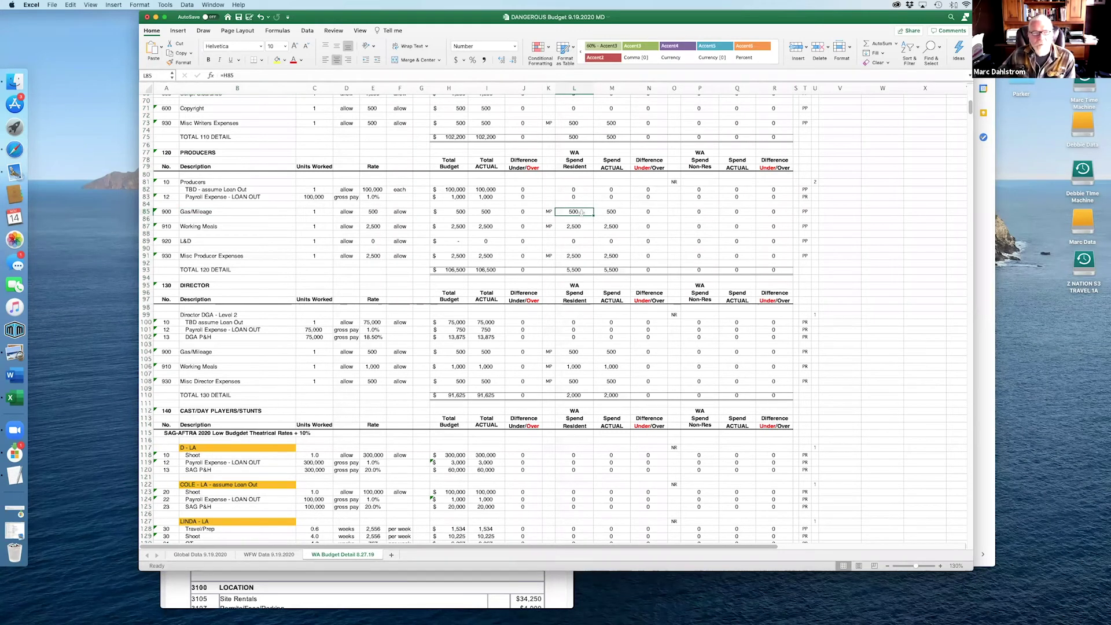
pyautogui.press('Down')
pyautogui.press('Down')
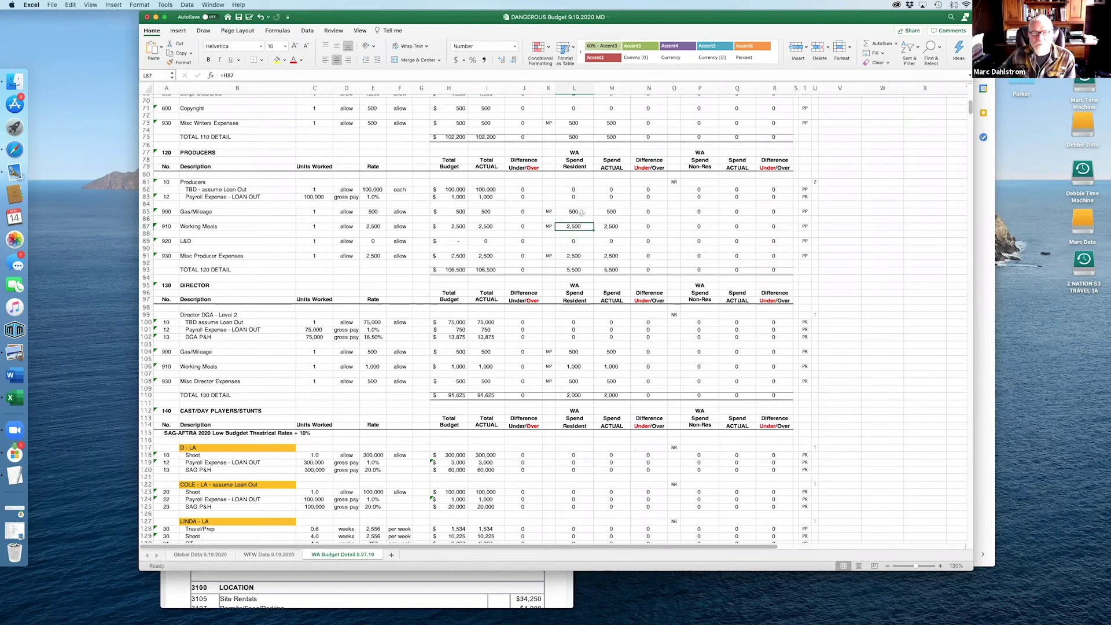
pyautogui.press('Down')
pyautogui.press('Down')
pyautogui.press('Down')
pyautogui.press('Down')
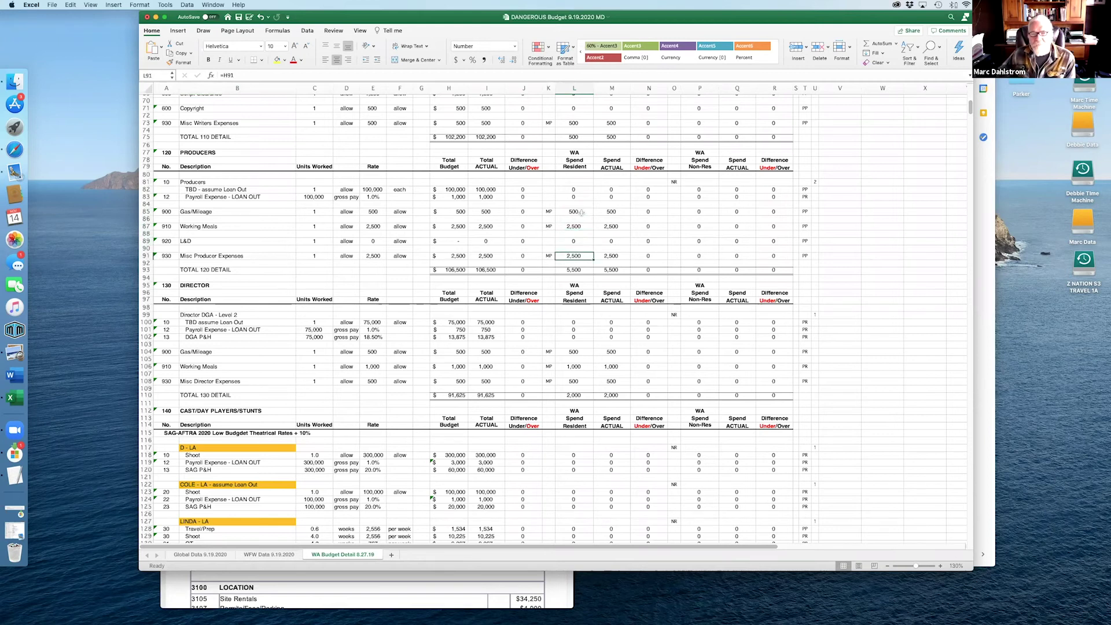
pyautogui.press('Up')
pyautogui.press('Up')
pyautogui.press('Up')
pyautogui.press('Up')
pyautogui.press('Up')
pyautogui.press('Down')
pyautogui.press('Down')
pyautogui.press('Down')
pyautogui.press('Down')
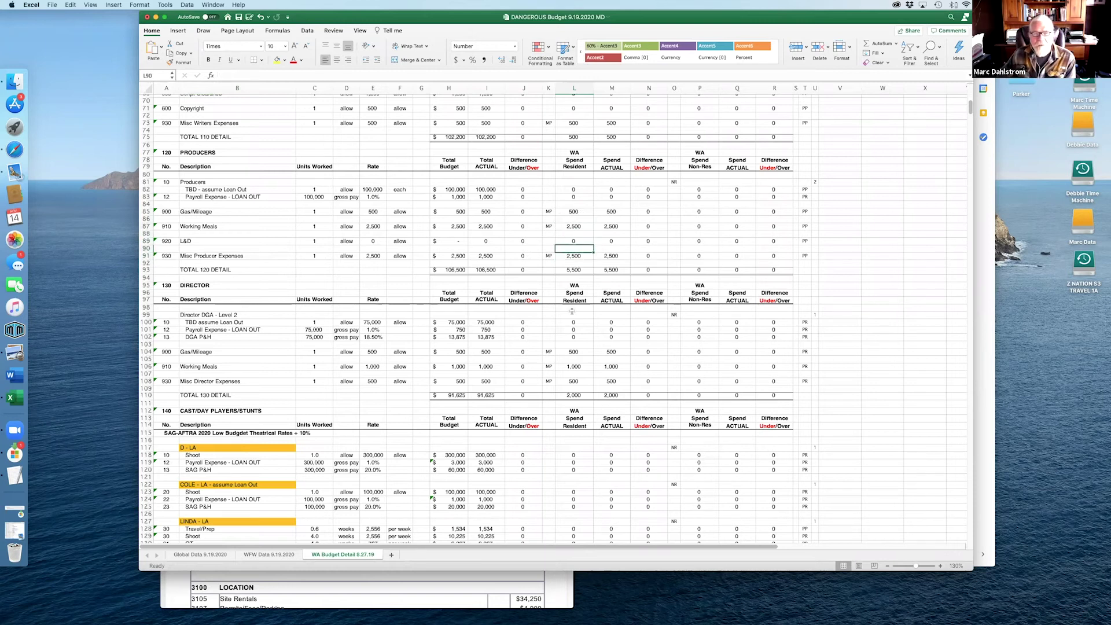
# Step: Look through the Director account and the Cast/Day Players detail for the LA and WA performers
pyautogui.scroll(-3, 572, 313)
pyautogui.scroll(-2, 572, 313)
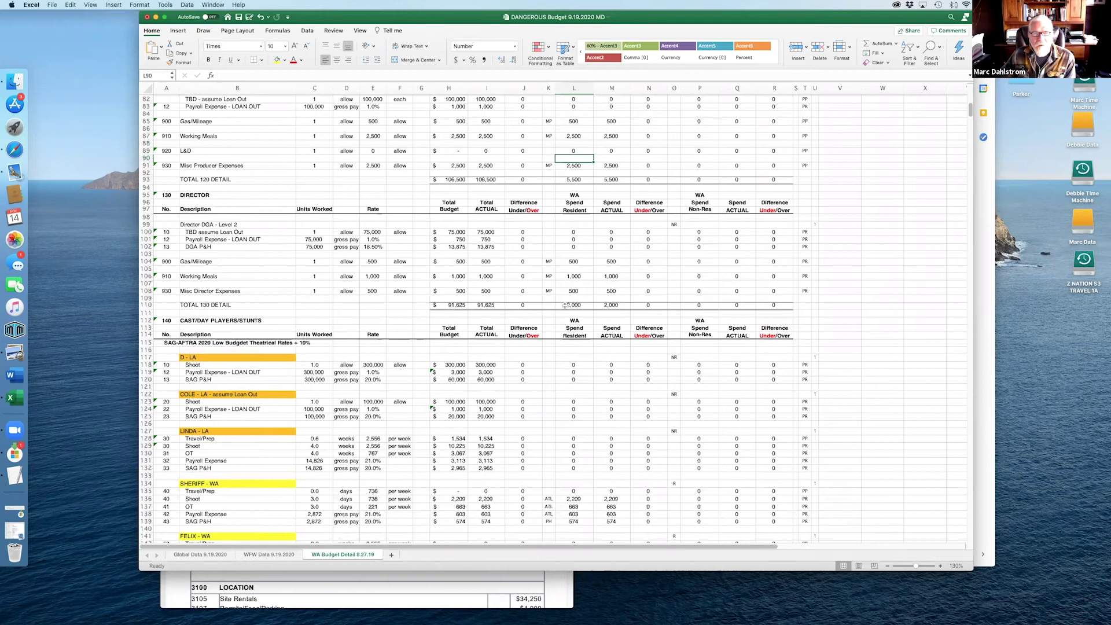
pyautogui.scroll(-10, 564, 305)
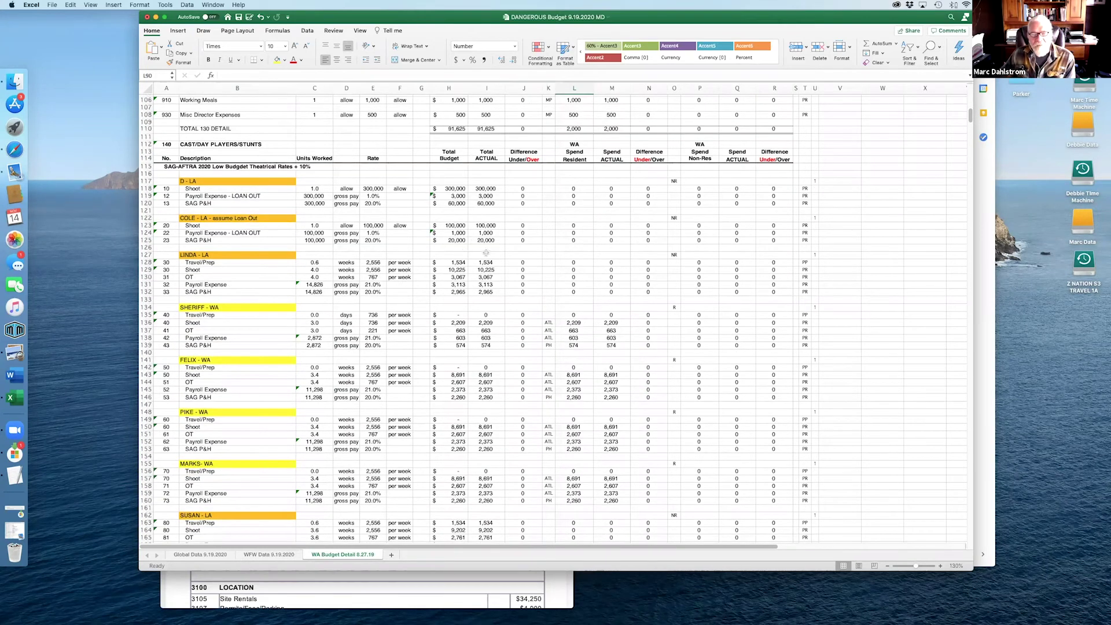
# Step: Open the Global Data 9.19.2020 sheet and examine the NM, OR, WA and loan-out payroll expense rates under Universal Items
pyautogui.click(205, 554)
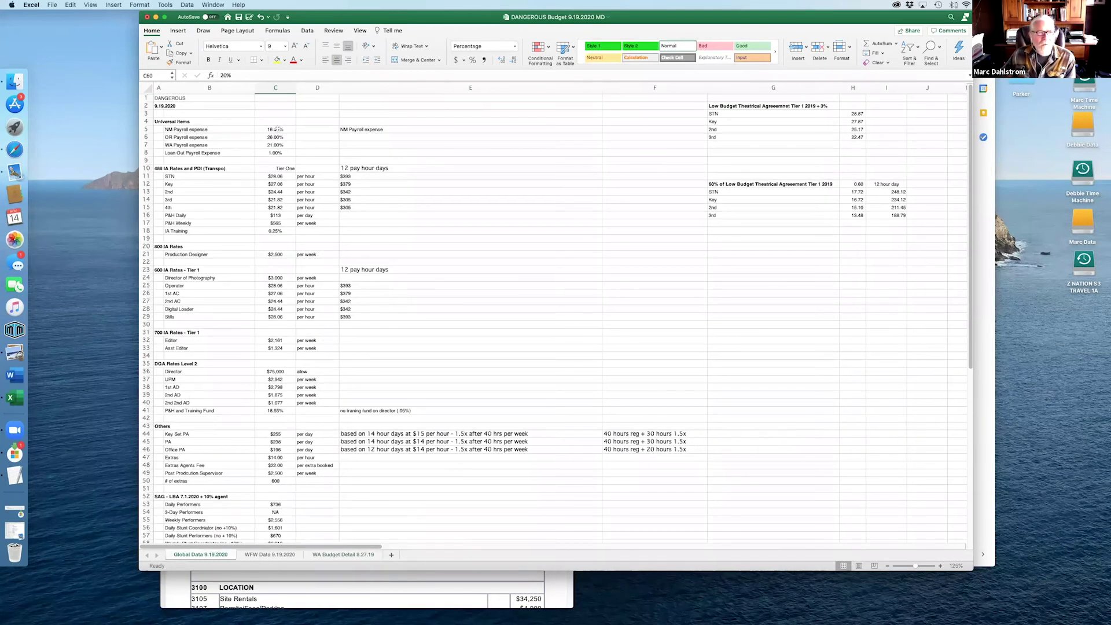
pyautogui.click(173, 129)
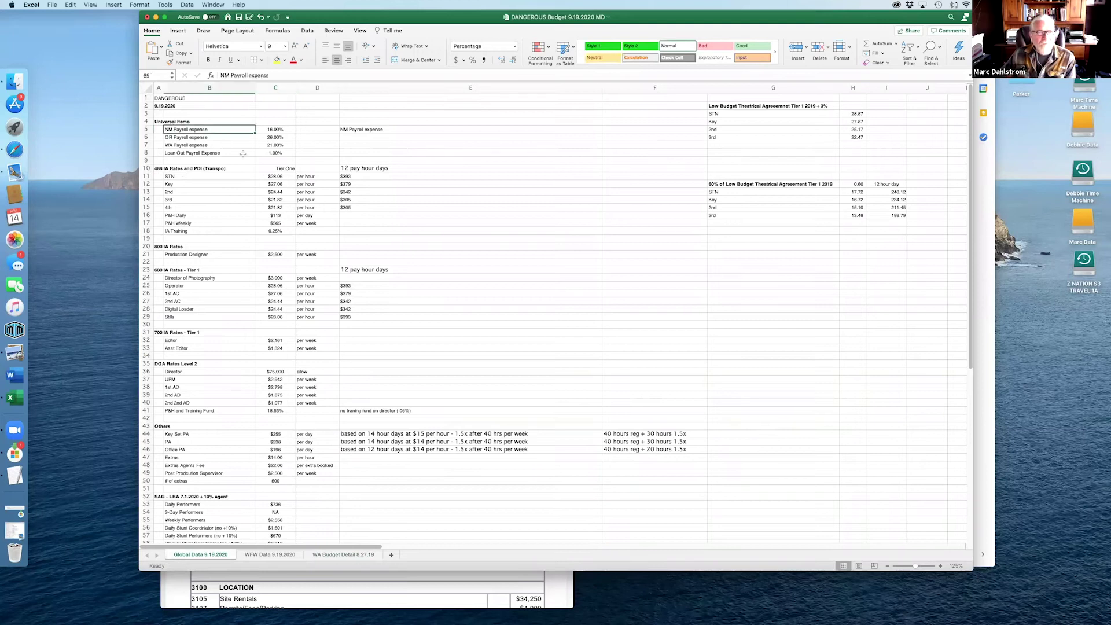
pyautogui.press('Right')
pyautogui.press('Left')
pyautogui.press('Down')
pyautogui.press('Right')
pyautogui.press('Left')
pyautogui.press('Down')
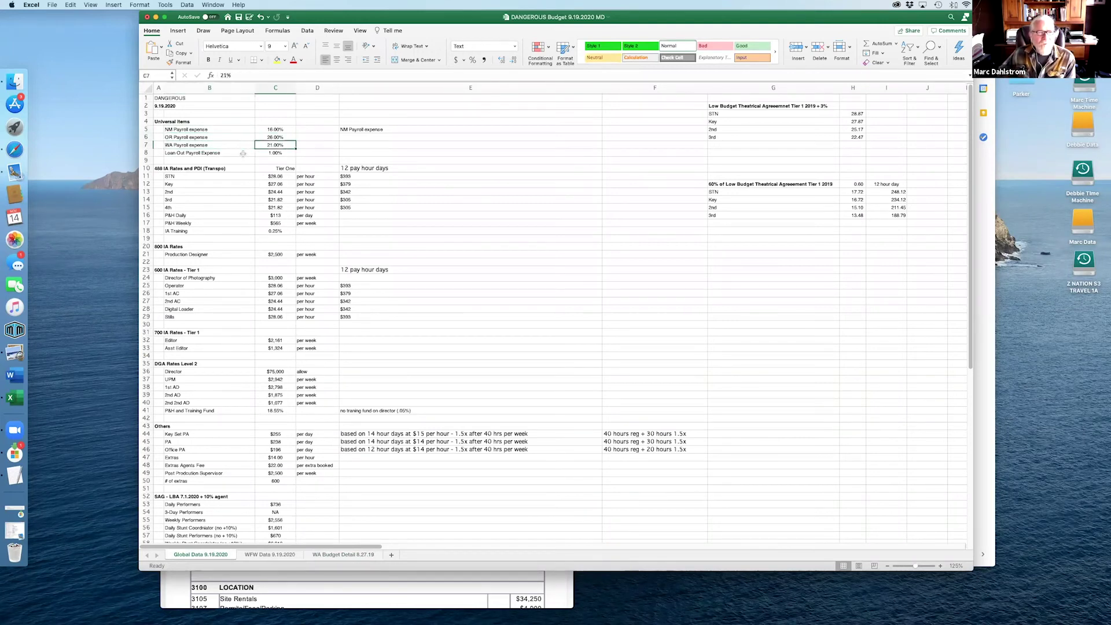
pyautogui.press('Down')
pyautogui.press('Right')
pyautogui.press('Right')
pyautogui.press('Right')
pyautogui.press('Left')
pyautogui.press('Left')
pyautogui.press('Left')
# Step: Review the 488 IA Rates and PDI (Transpo) entries from STN down to IA Training
pyautogui.press('Down')
pyautogui.press('Down')
pyautogui.press('Down')
pyautogui.press('Down')
pyautogui.press('Down')
pyautogui.press('Down')
pyautogui.press('Down')
pyautogui.press('Down')
pyautogui.press('Down')
pyautogui.press('Down')
pyautogui.press('Down')
pyautogui.press('Down')
pyautogui.press('Down')
pyautogui.press('Down')
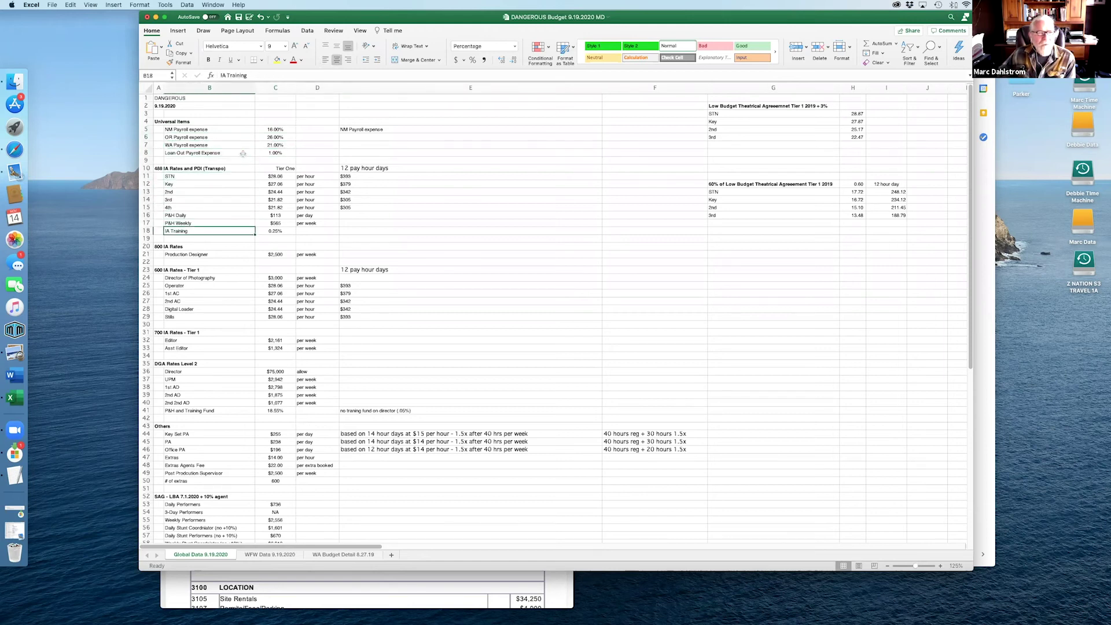
pyautogui.press('Right')
pyautogui.press('Right')
pyautogui.press('Left')
pyautogui.press('Left')
pyautogui.press('Left')
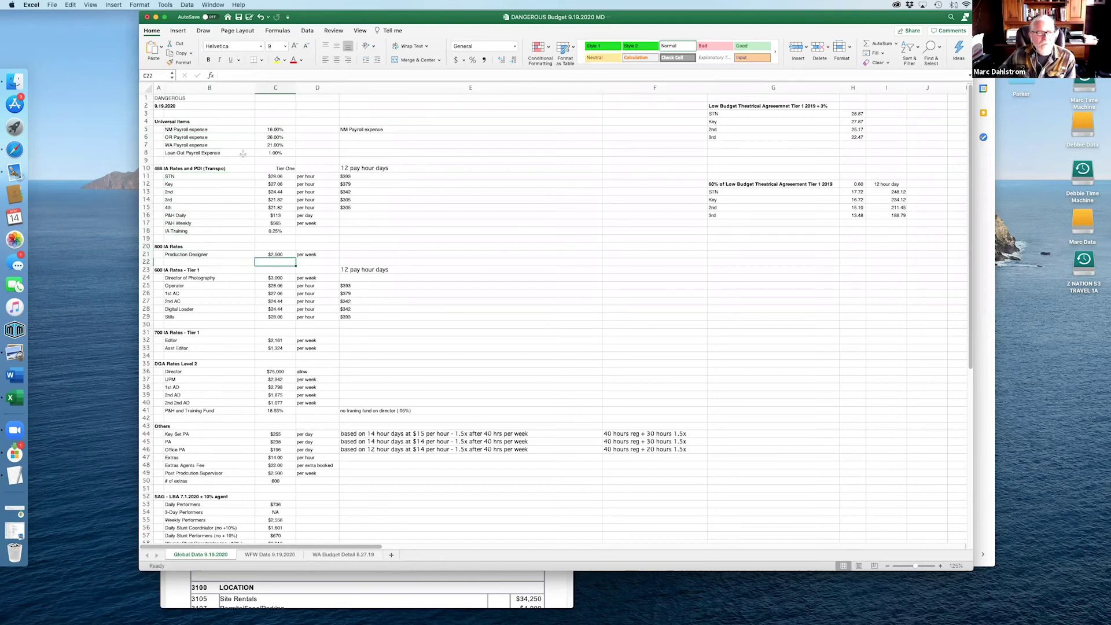
# Step: Review the 800 IA Production Designer rate and the 600 IA Tier 1 camera crew rates
pyautogui.press('Down')
pyautogui.press('Down')
pyautogui.press('Down')
pyautogui.press('Down')
pyautogui.press('Down')
pyautogui.press('Up')
pyautogui.press('Up')
pyautogui.press('Up')
pyautogui.press('Up')
pyautogui.press('Down')
pyautogui.press('Down')
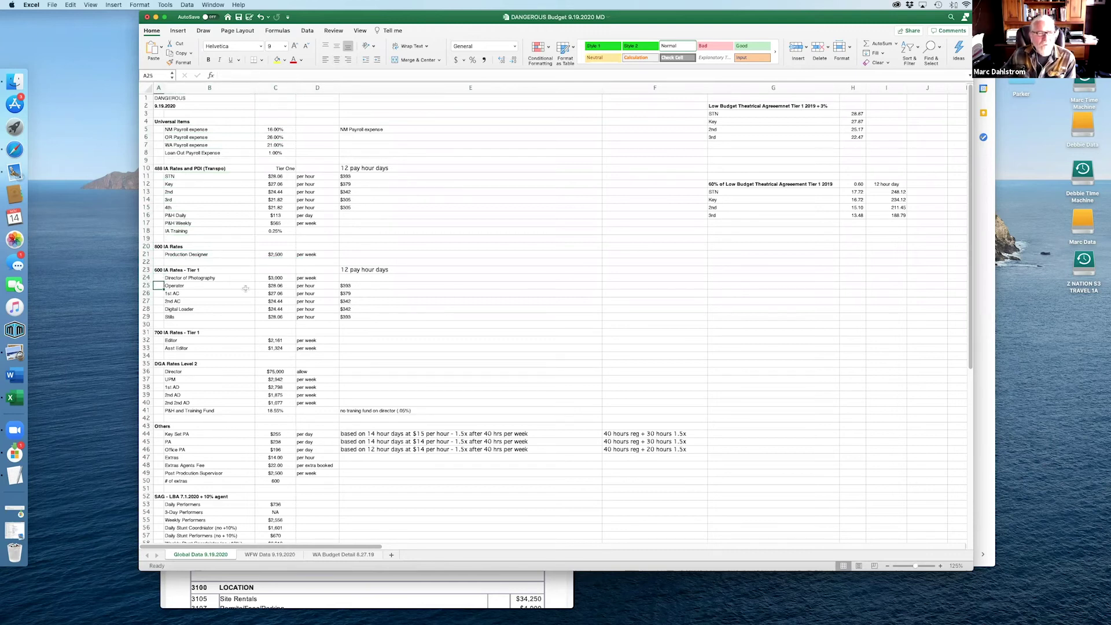
# Step: Inspect the DGA Level 2 Director allowance in C36 and the Tier One label in C10
pyautogui.scroll(-3, 240, 308)
pyautogui.scroll(-3, 222, 296)
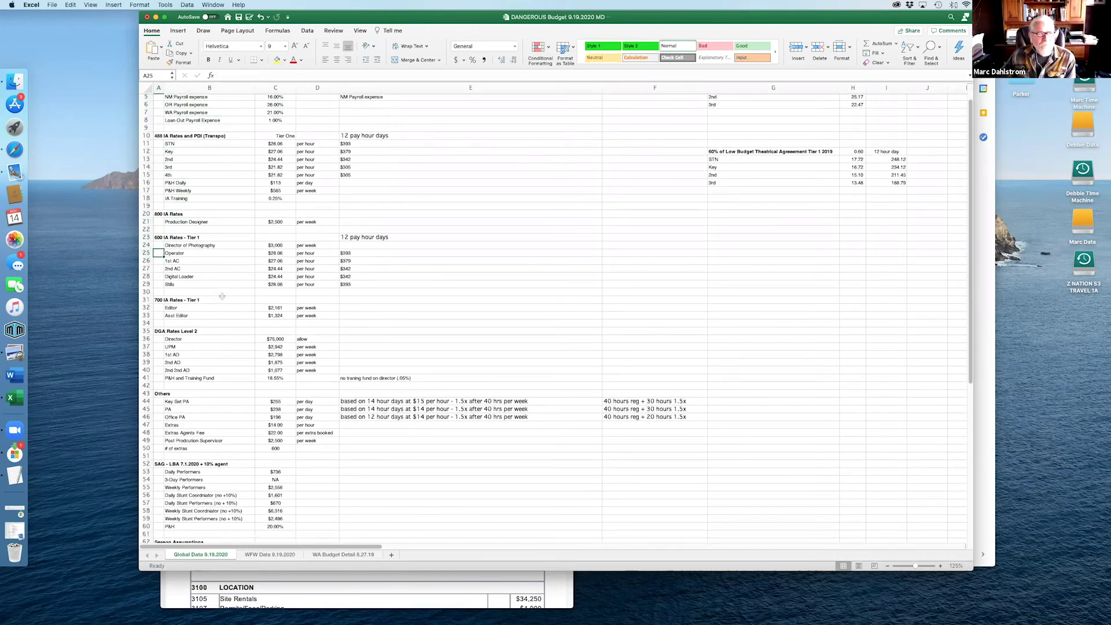
pyautogui.click(276, 315)
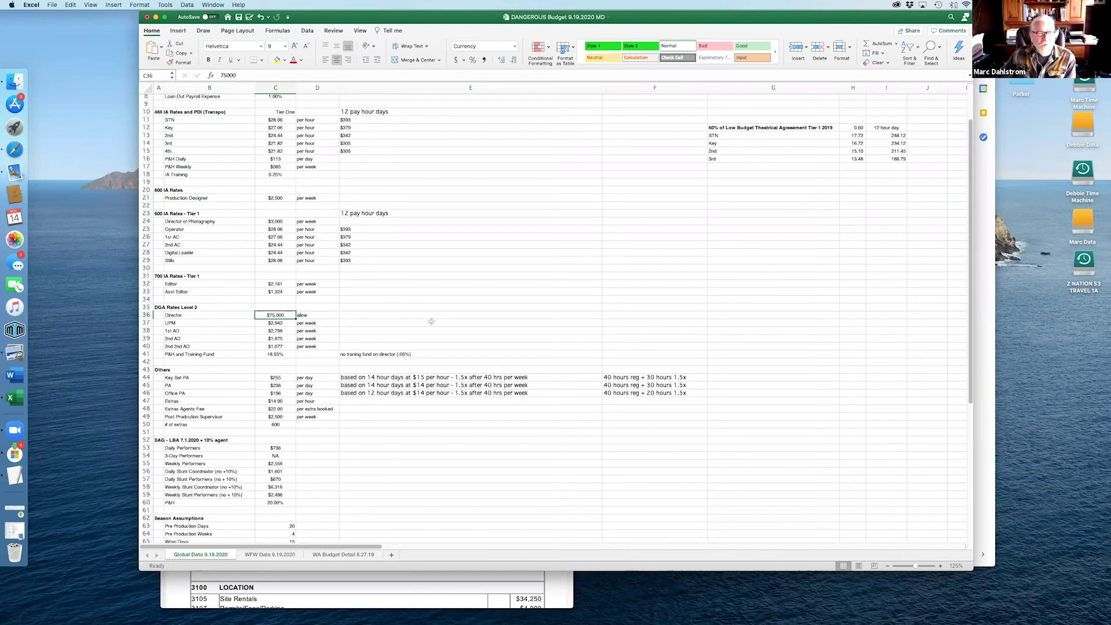
pyautogui.scroll(5, 432, 322)
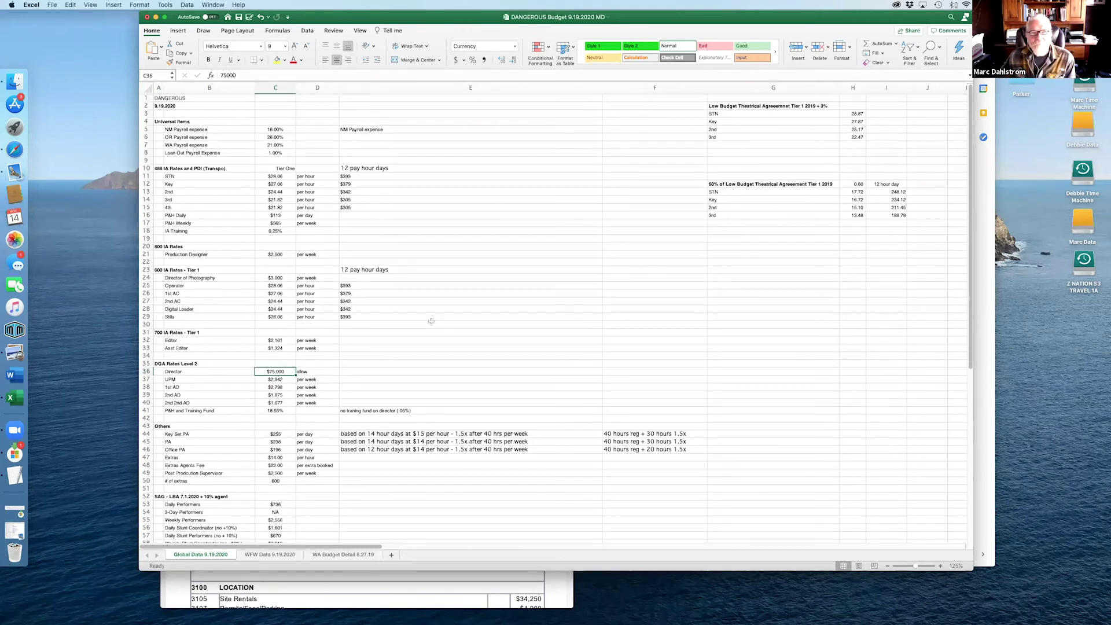
pyautogui.click(280, 169)
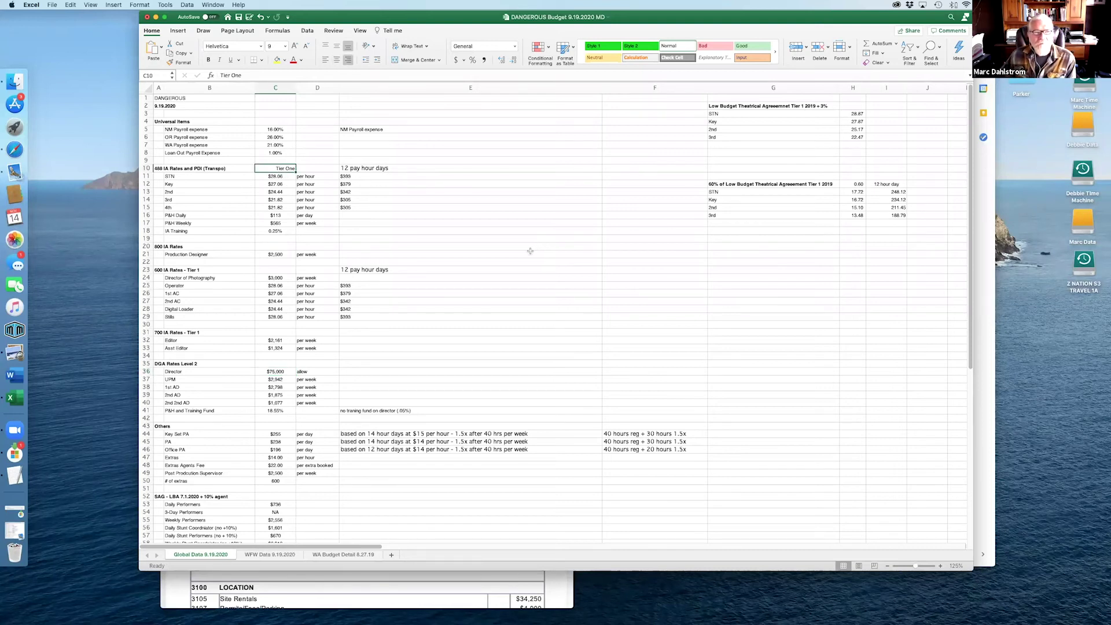
# Step: Compare the STN hourly rate in C11 with the Tier One label in C10 under 488 IA Rates
pyautogui.press('Down')
pyautogui.press('Down')
pyautogui.press('Down')
pyautogui.press('Down')
pyautogui.press('Down')
pyautogui.press('Down')
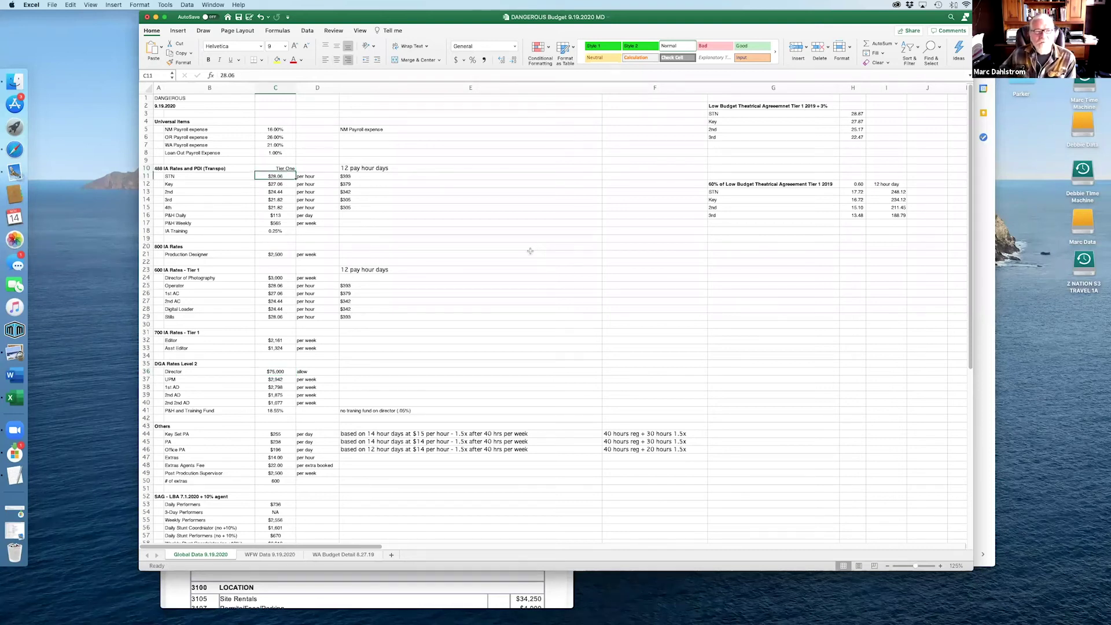
pyautogui.press('Up')
pyautogui.press('Up')
pyautogui.press('Up')
pyautogui.press('Up')
pyautogui.press('Up')
pyautogui.press('Up')
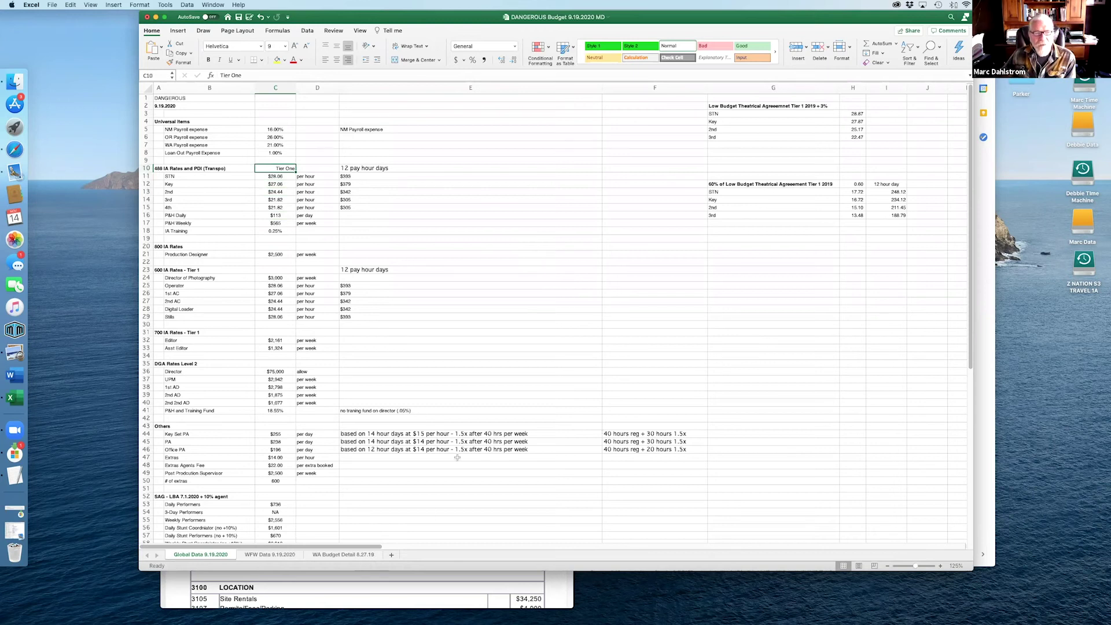
# Step: Glance through the production staff entries on the WA Budget Detail 8.27.19 sheet and return to Global Data 9.19.2020
pyautogui.hotkey('ctrl', 'pagedown')
pyautogui.hotkey('ctrl', 'pagedown')
pyautogui.scroll(10, 461, 448)
pyautogui.scroll(-20, 462, 448)
pyautogui.scroll(-8, 462, 449)
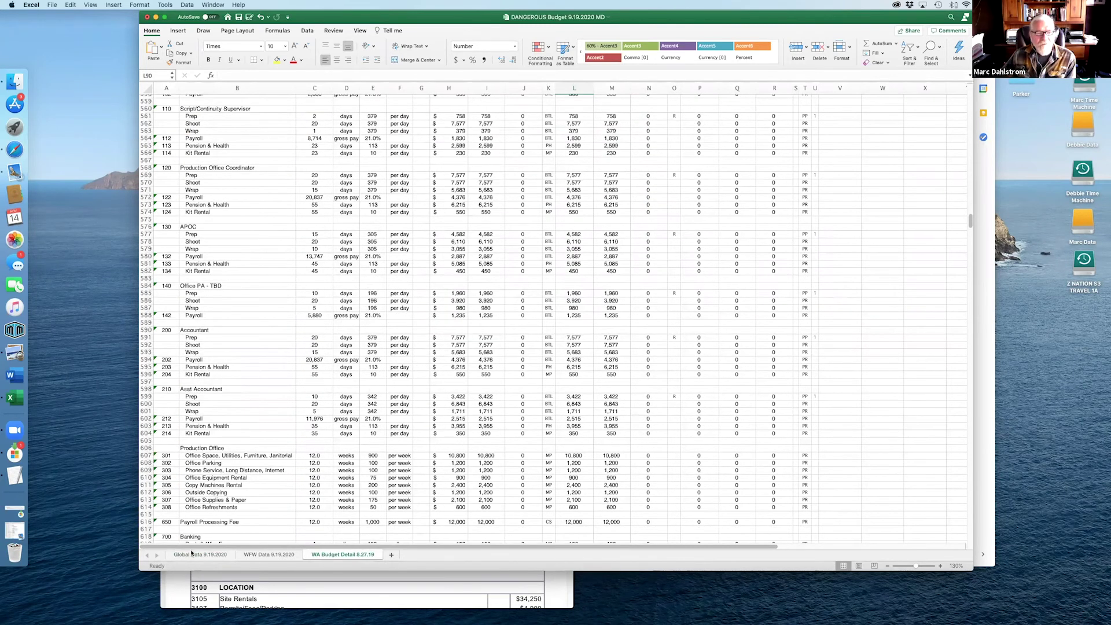
pyautogui.hotkey('ctrl', 'pageup')
pyautogui.hotkey('ctrl', 'pageup')
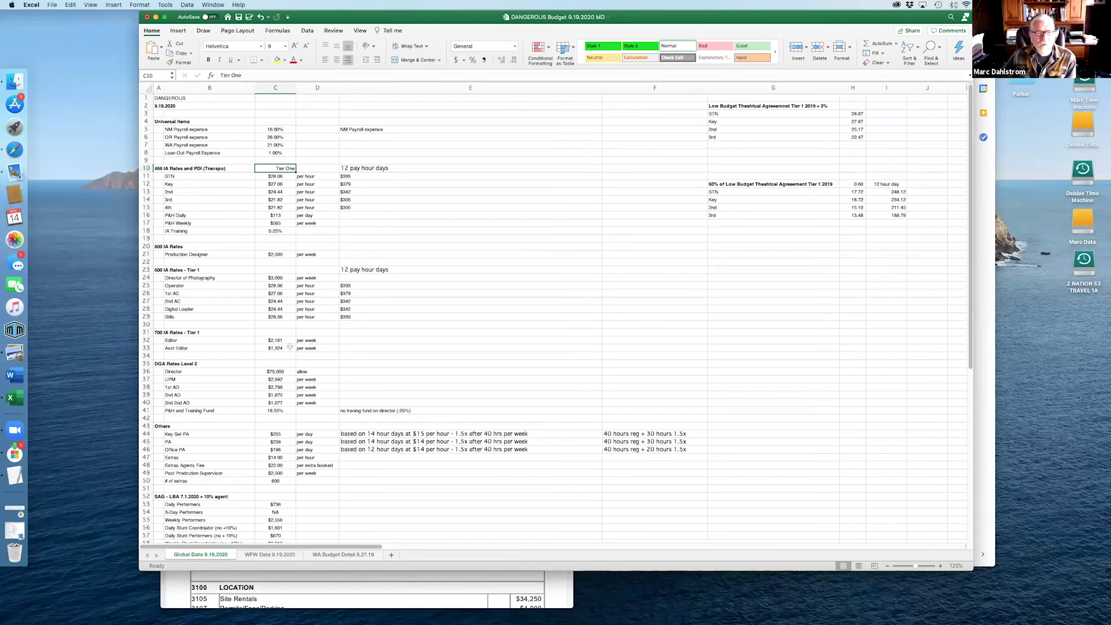
# Step: Review the Global Data sections for Others, SAG performers and Season Assumptions against the union rates above them
pyautogui.scroll(-8, 289, 347)
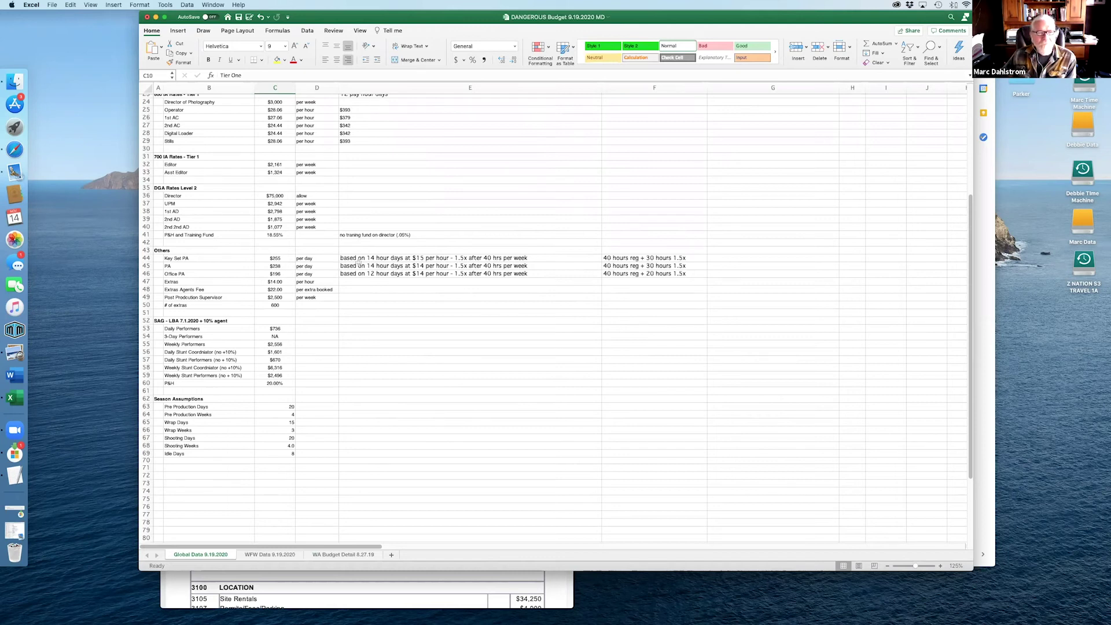
pyautogui.scroll(2, 359, 262)
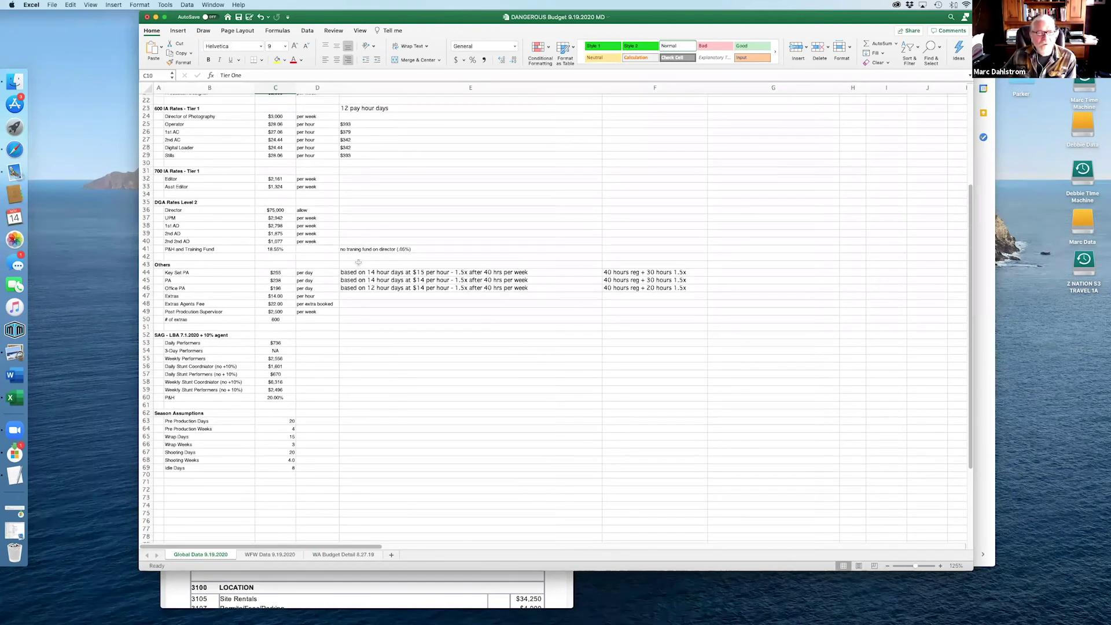
pyautogui.scroll(10, 359, 262)
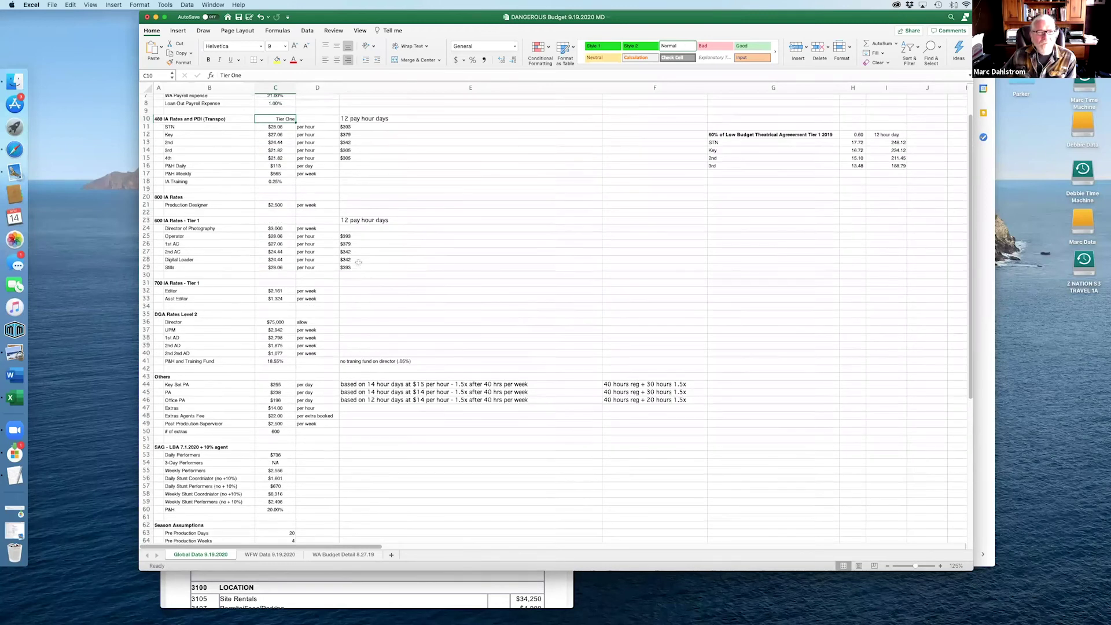
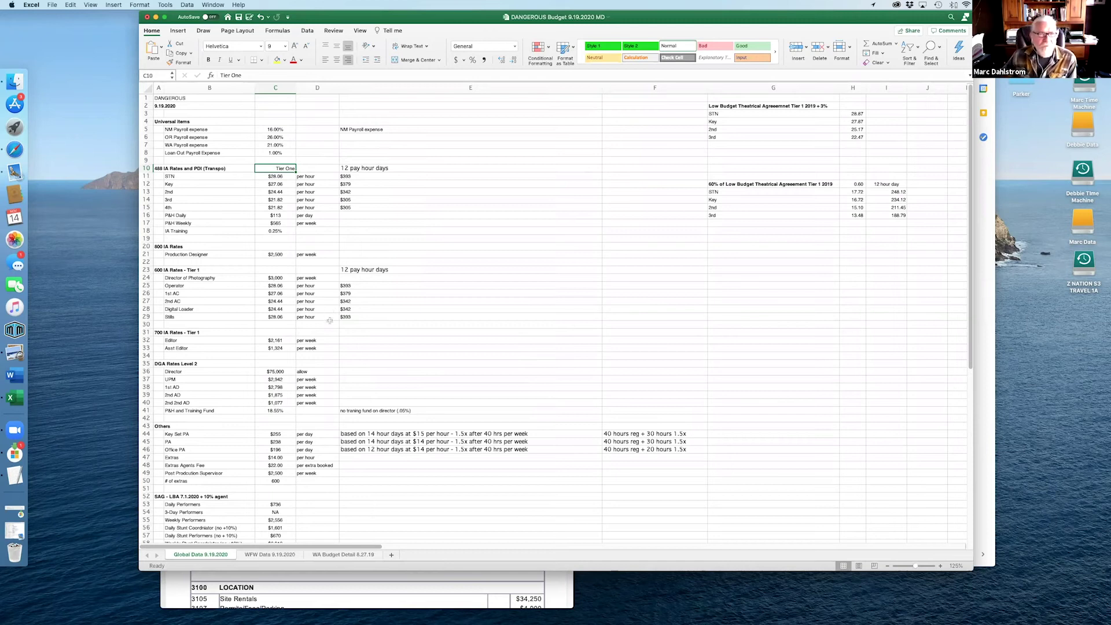
pyautogui.scroll(-1, 330, 326)
pyautogui.scroll(-5, 330, 327)
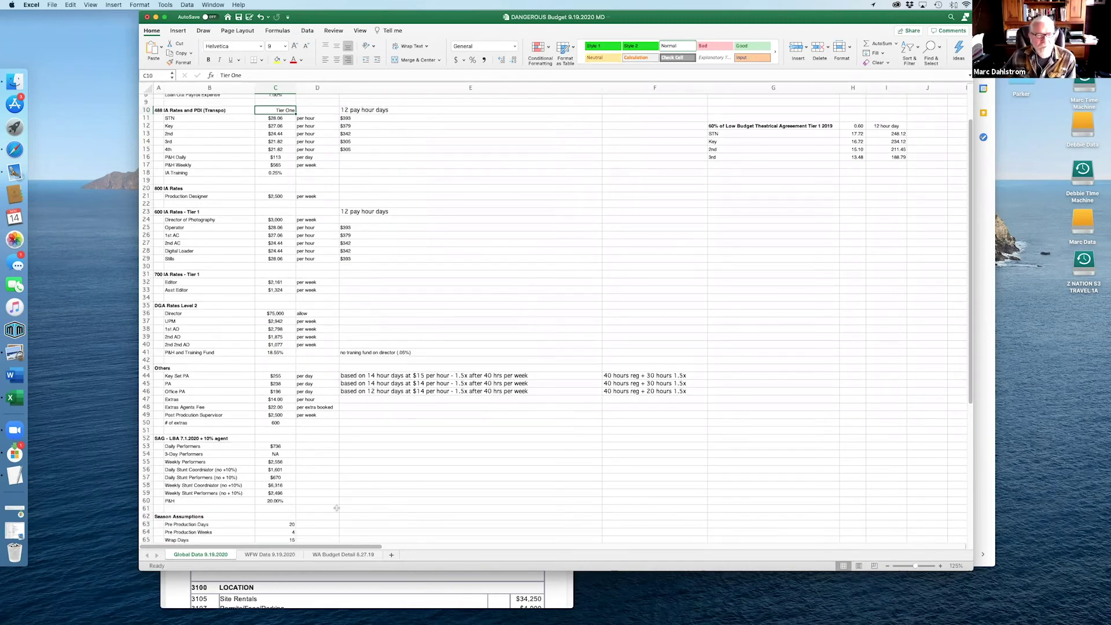
# Step: Open WA Budget Detail 8.27.19 and examine the UPM prep, shoot and wrap lines under 200 Production Staff
pyautogui.hotkey('ctrl', 'pagedown')
pyautogui.hotkey('ctrl', 'pagedown')
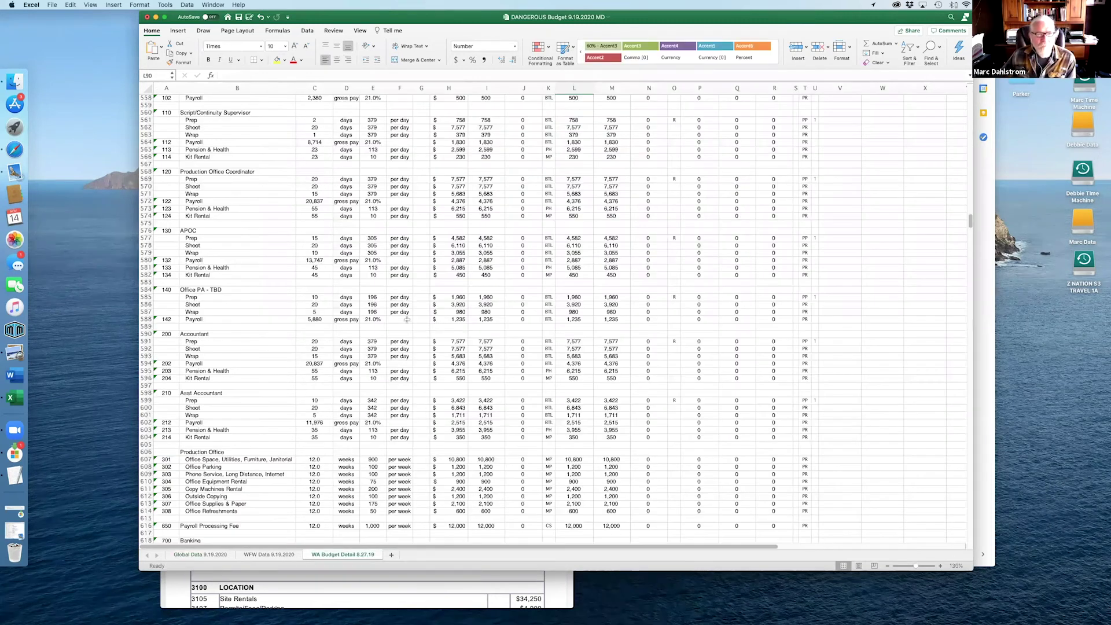
pyautogui.scroll(10, 444, 325)
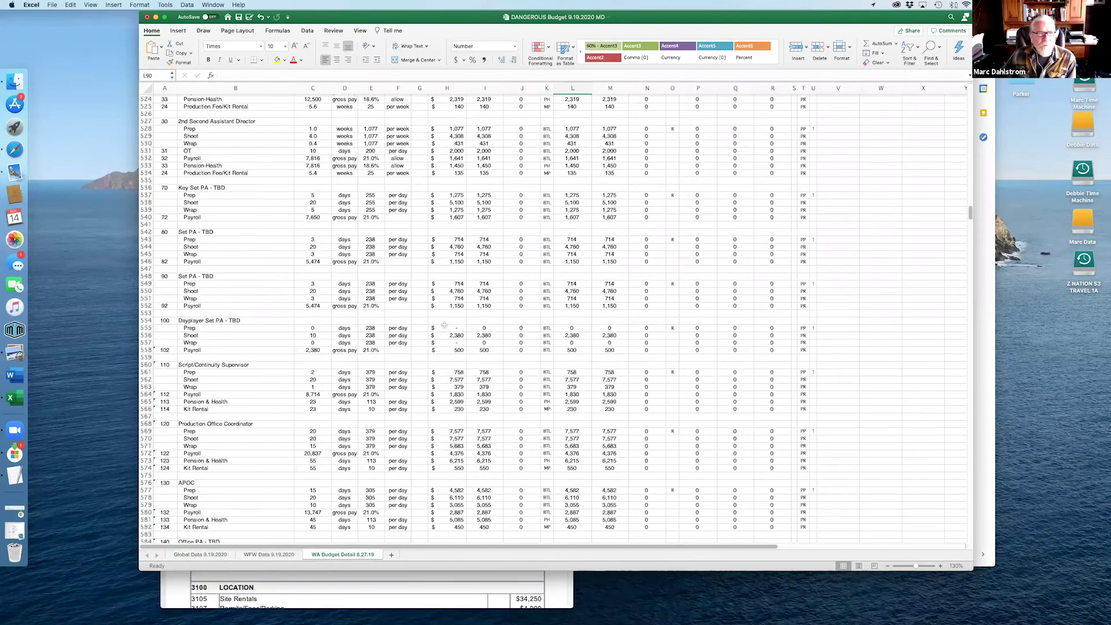
pyautogui.scroll(5, 444, 325)
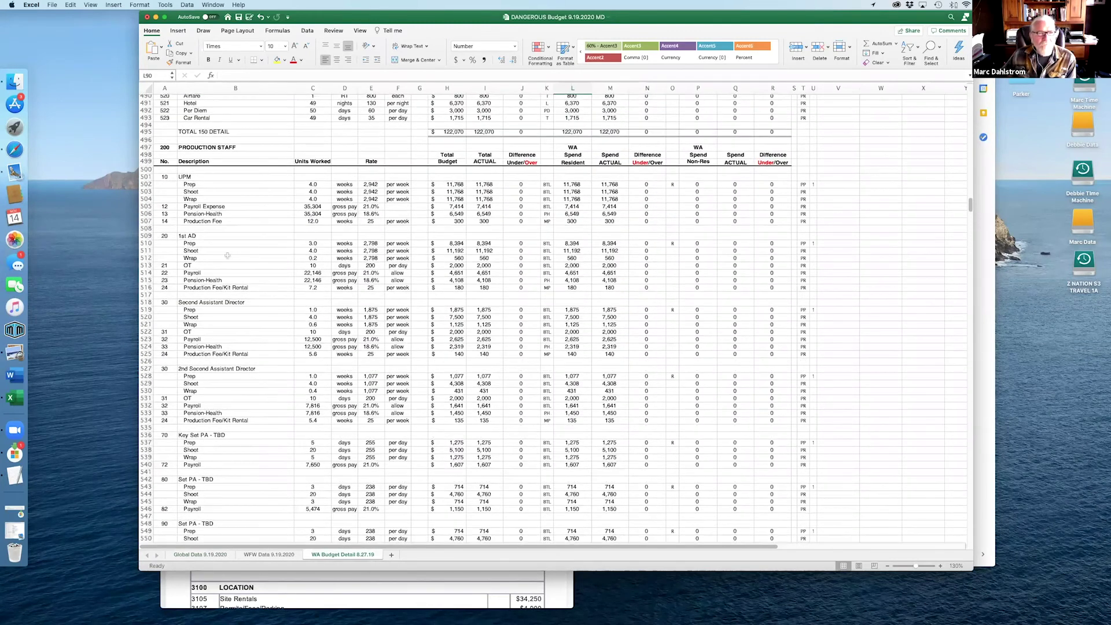
pyautogui.click(250, 193)
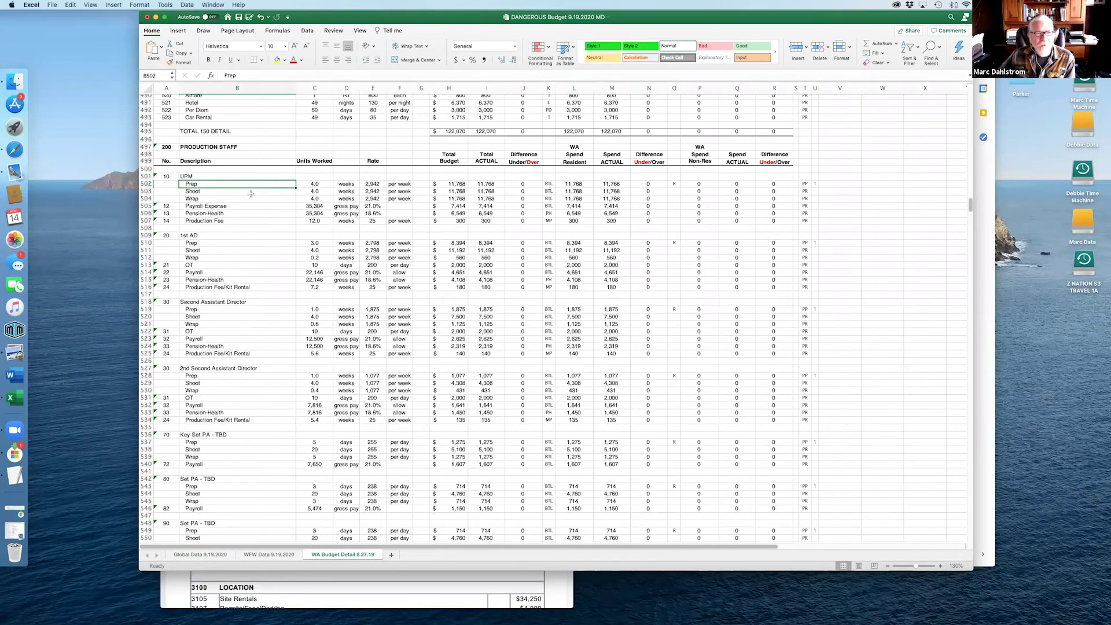
pyautogui.press('Down')
pyautogui.press('Down')
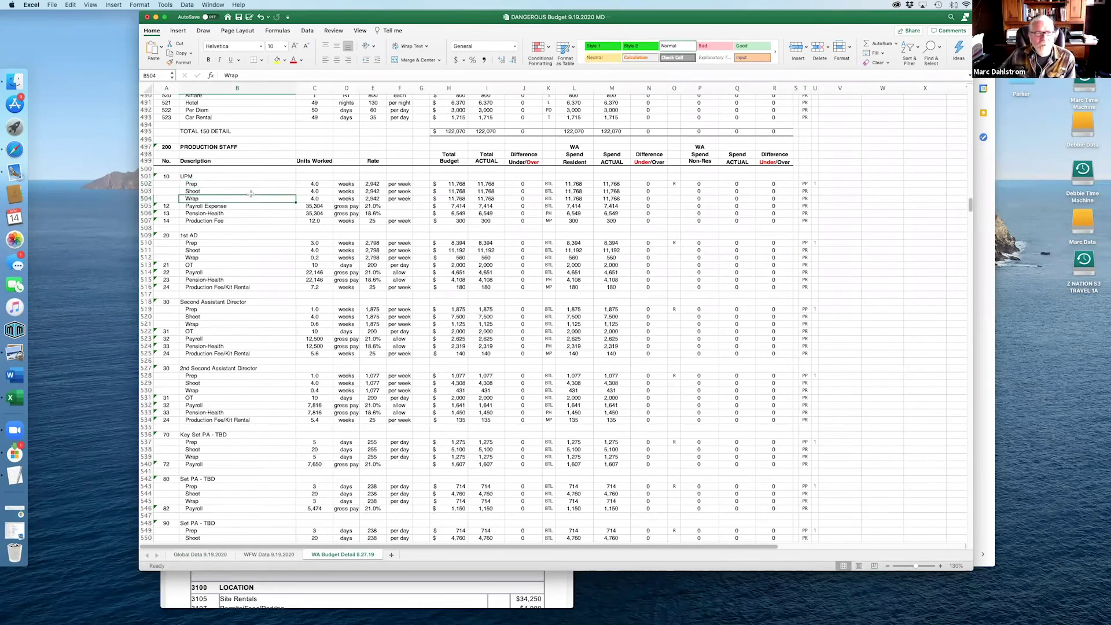
# Step: Go through the remaining UPM lines and the 1st AD lines down to OT in B513
pyautogui.press('Down')
pyautogui.press('Down')
pyautogui.press('Down')
pyautogui.press('Down')
pyautogui.press('Down')
pyautogui.press('Down')
pyautogui.press('Right')
pyautogui.press('Right')
pyautogui.press('Left')
pyautogui.press('Left')
pyautogui.press('Up')
pyautogui.press('Up')
pyautogui.press('Up')
pyautogui.press('Down')
pyautogui.press('Down')
pyautogui.press('Down')
pyautogui.press('Down')
pyautogui.press('Down')
pyautogui.press('Down')
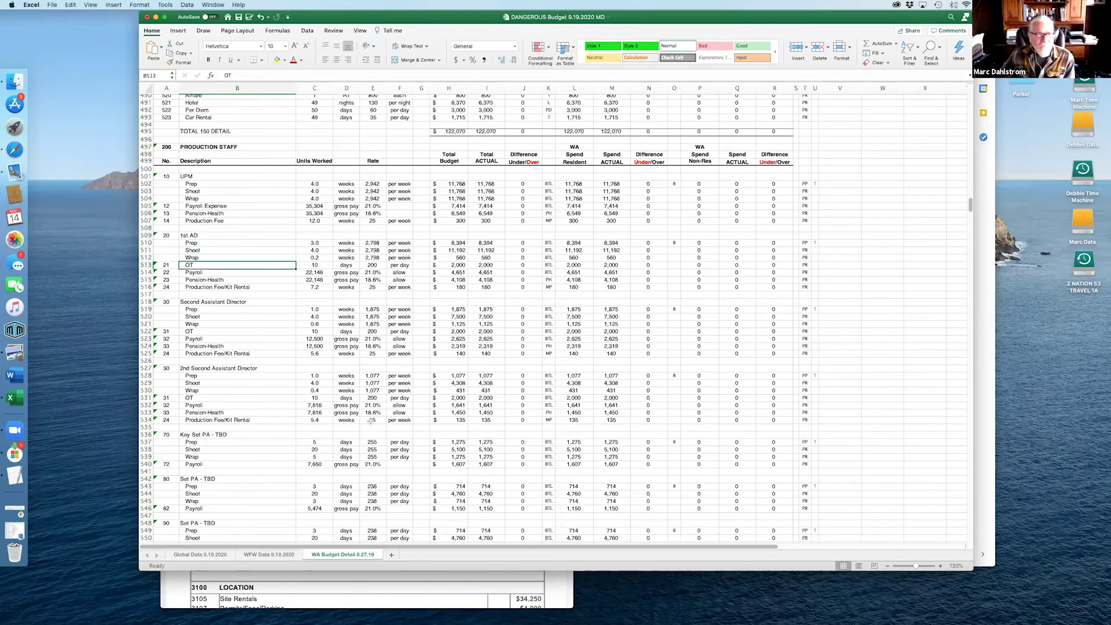
# Step: Review the 210 Extra Talent, 220 Art Direction and 230 Construction sections down to the start of 250 Set Operations
pyautogui.scroll(-10, 371, 421)
pyautogui.scroll(-20, 372, 421)
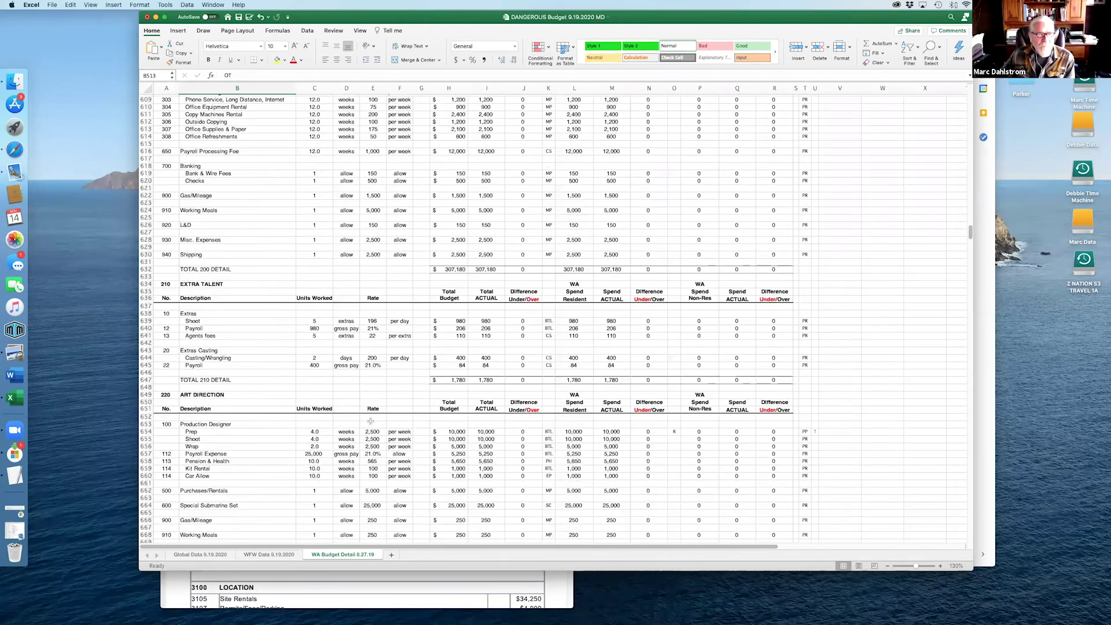
pyautogui.scroll(-2, 371, 421)
pyautogui.scroll(-4, 371, 421)
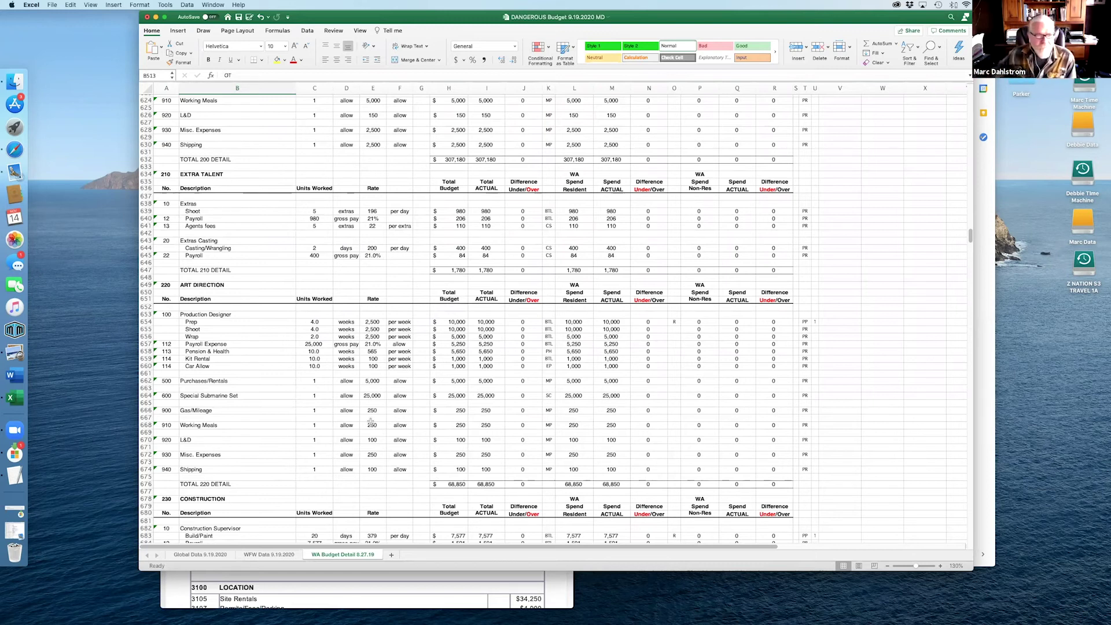
pyautogui.scroll(-10, 372, 423)
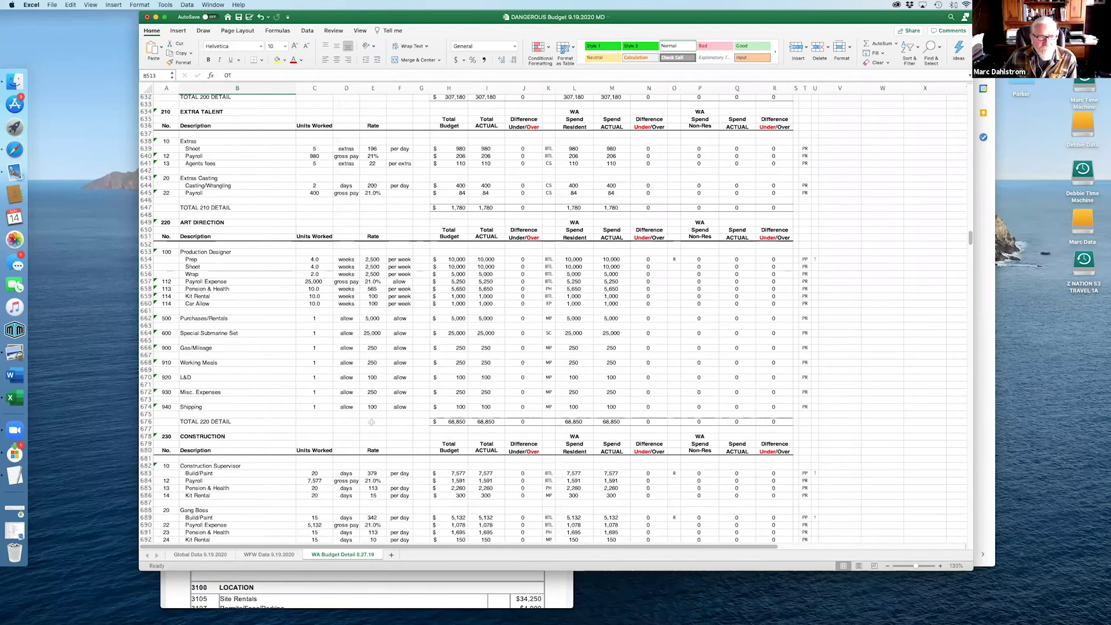
pyautogui.scroll(-4, 371, 423)
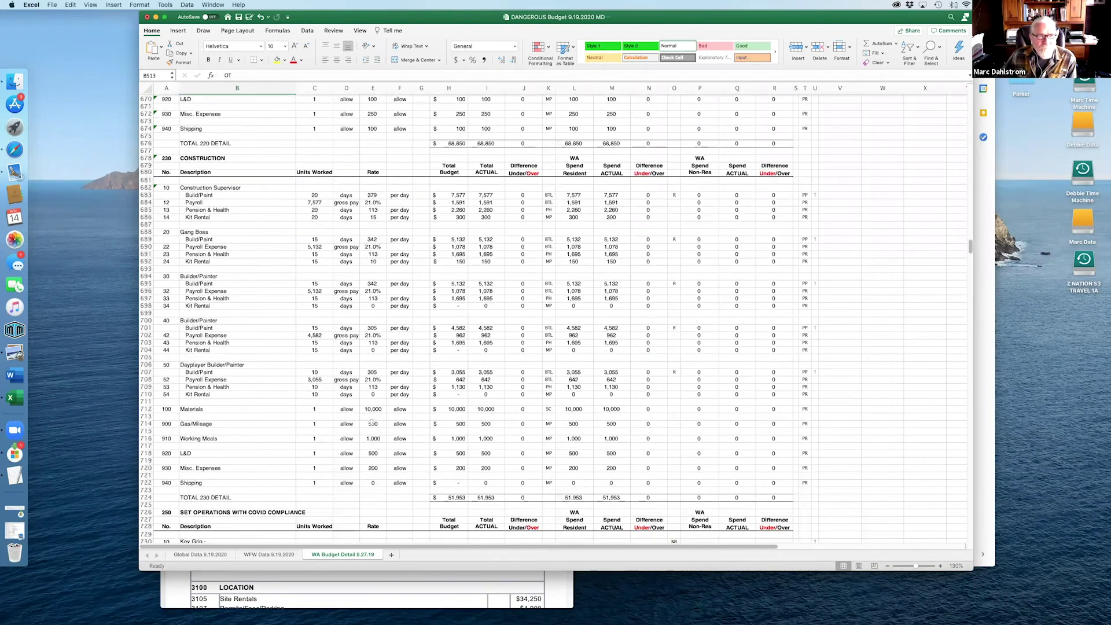
pyautogui.scroll(-8, 371, 423)
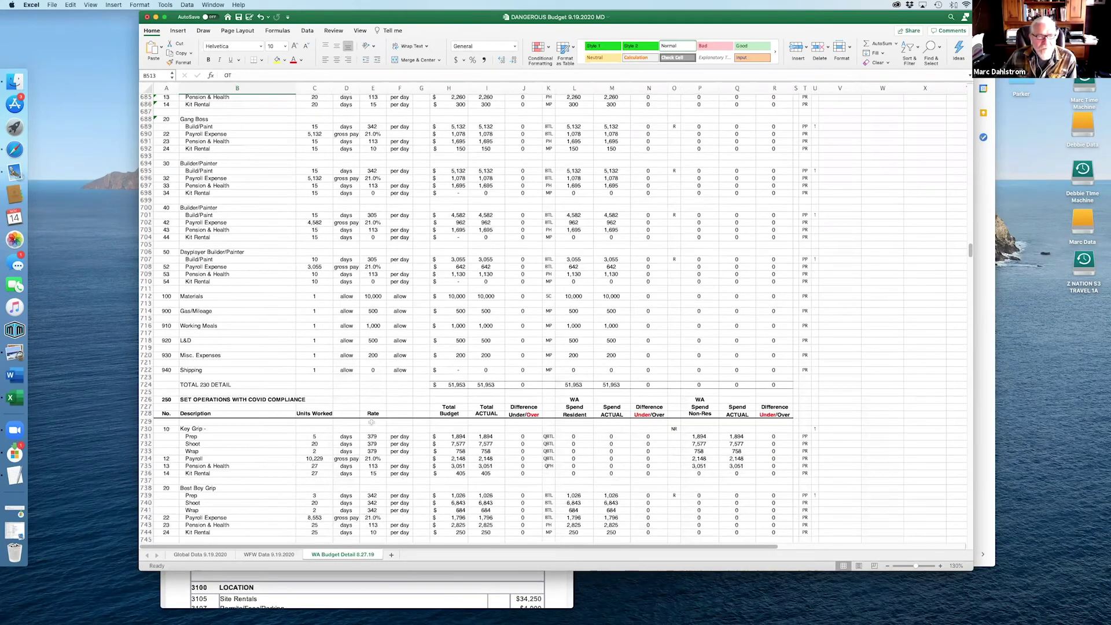
pyautogui.scroll(-2, 371, 421)
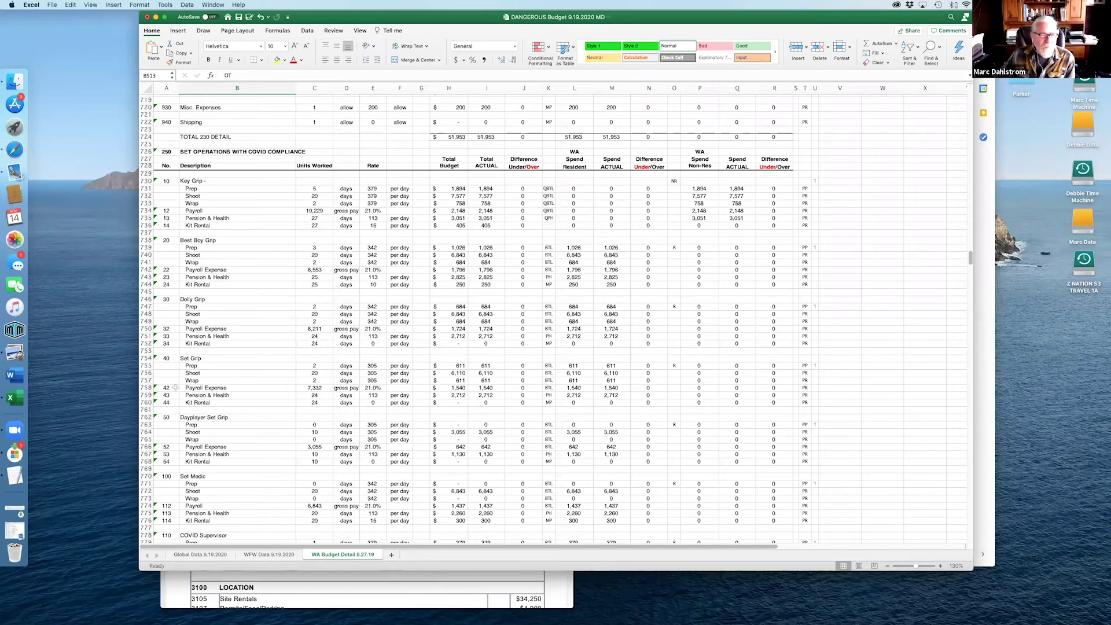
# Step: Inspect the Key Grip account numbers in A730 and A734 and examine section 250 down to Walkie Rental in B818
pyautogui.click(169, 181)
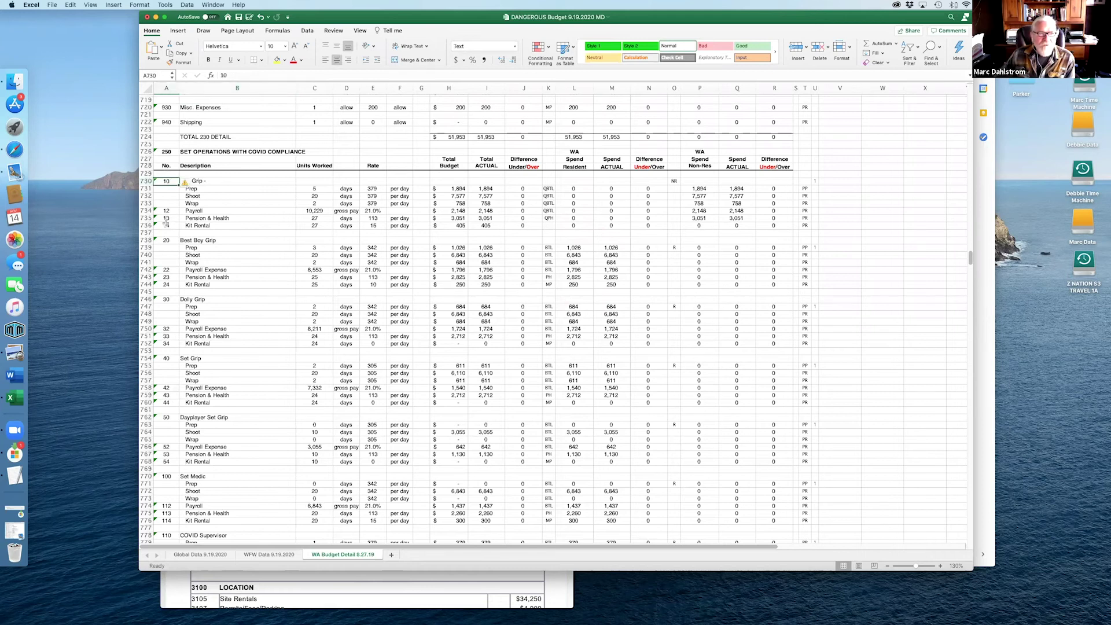
pyautogui.click(168, 211)
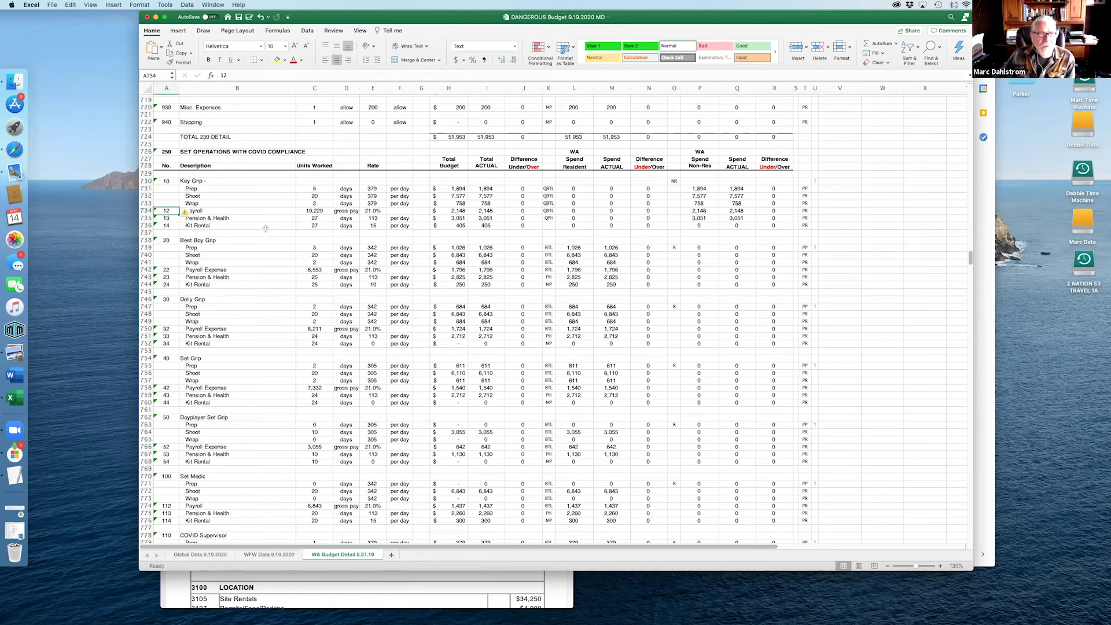
pyautogui.scroll(-7, 274, 269)
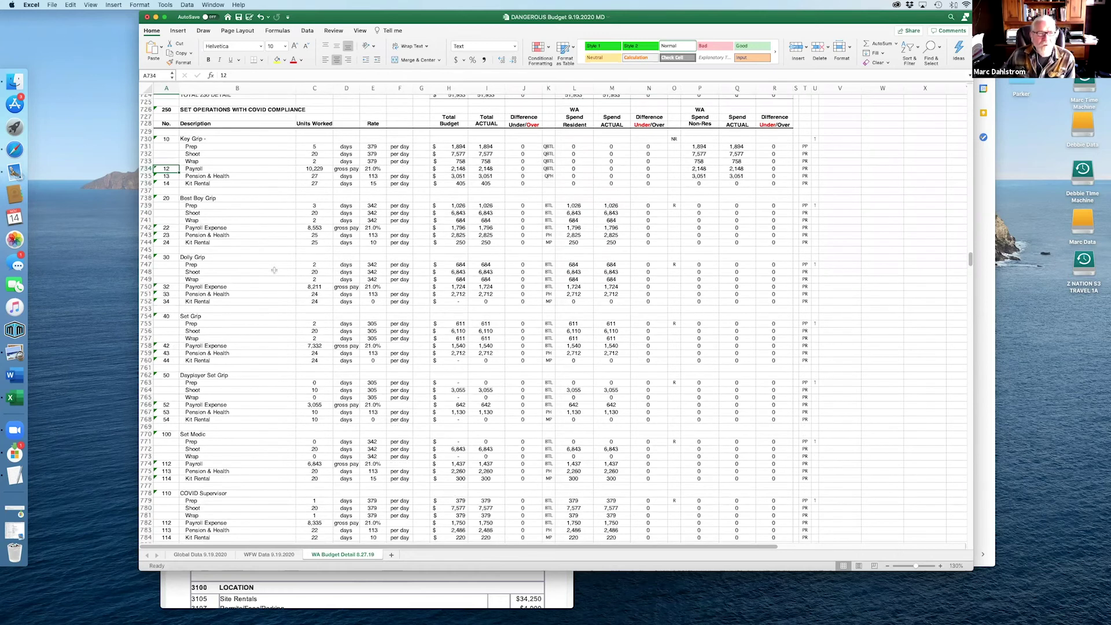
pyautogui.scroll(-12, 275, 270)
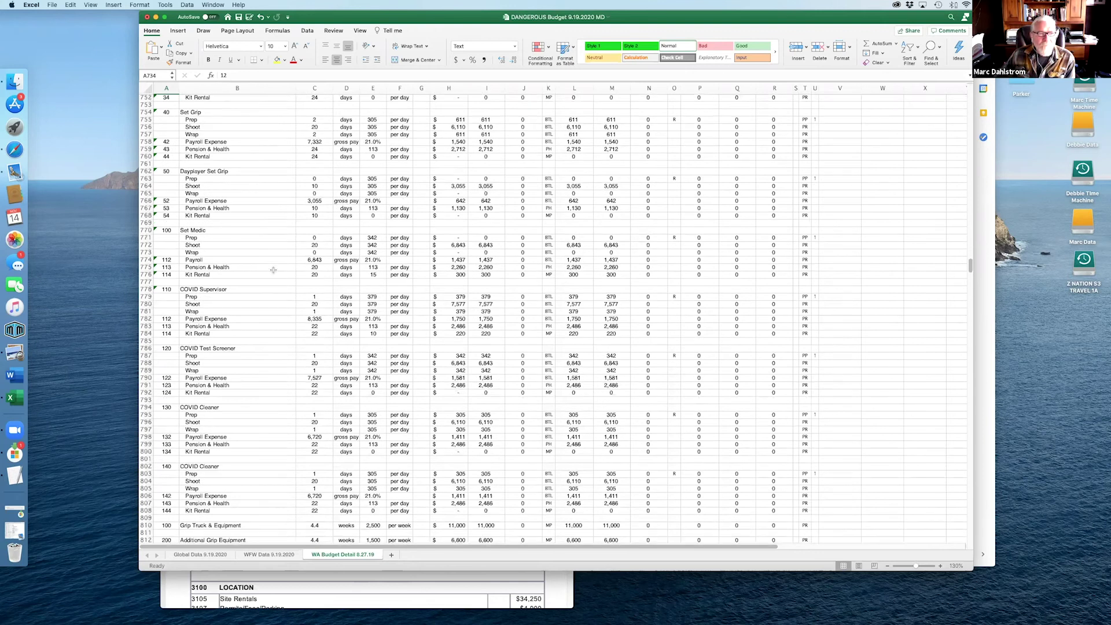
pyautogui.scroll(-4, 273, 270)
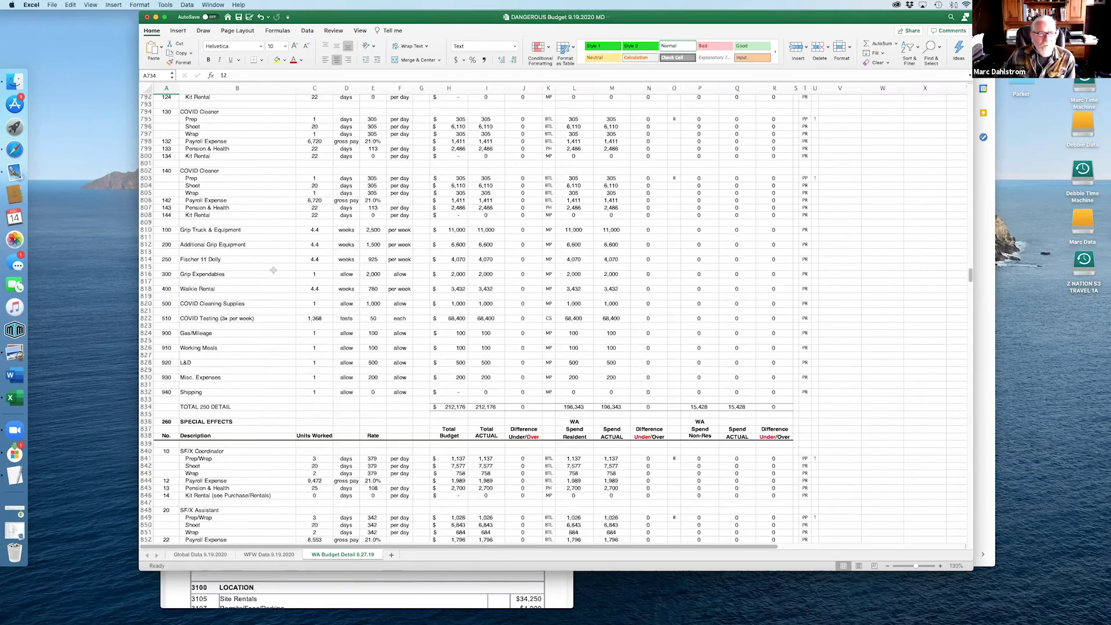
pyautogui.click(240, 270)
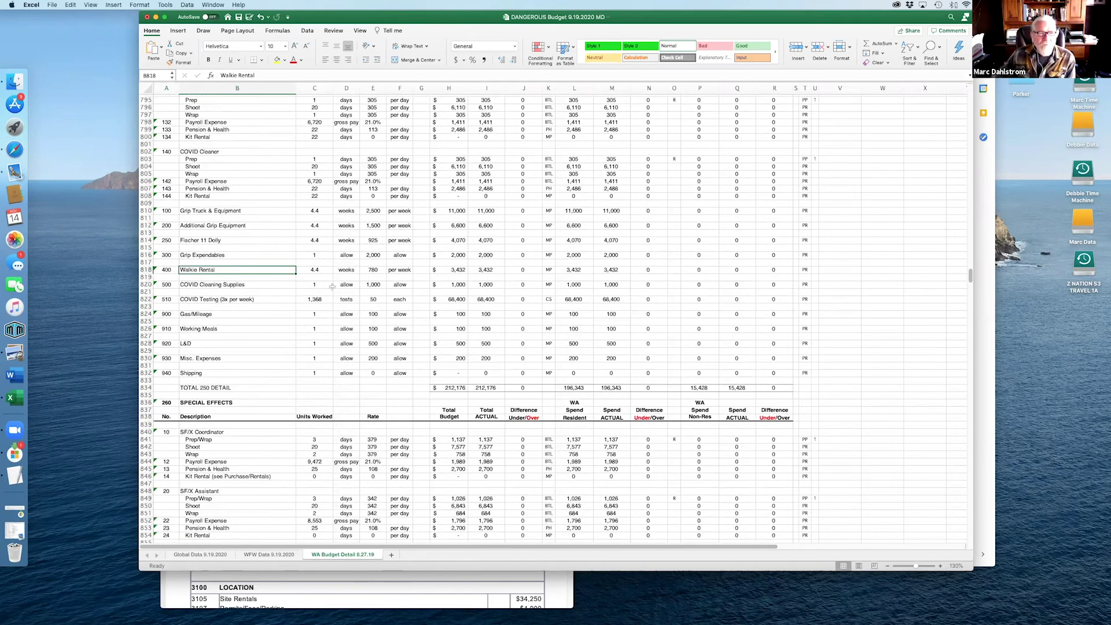
# Step: Recheck the 250 Set Operations with COVID Compliance lines from Key Grip to the section total
pyautogui.scroll(2, 333, 286)
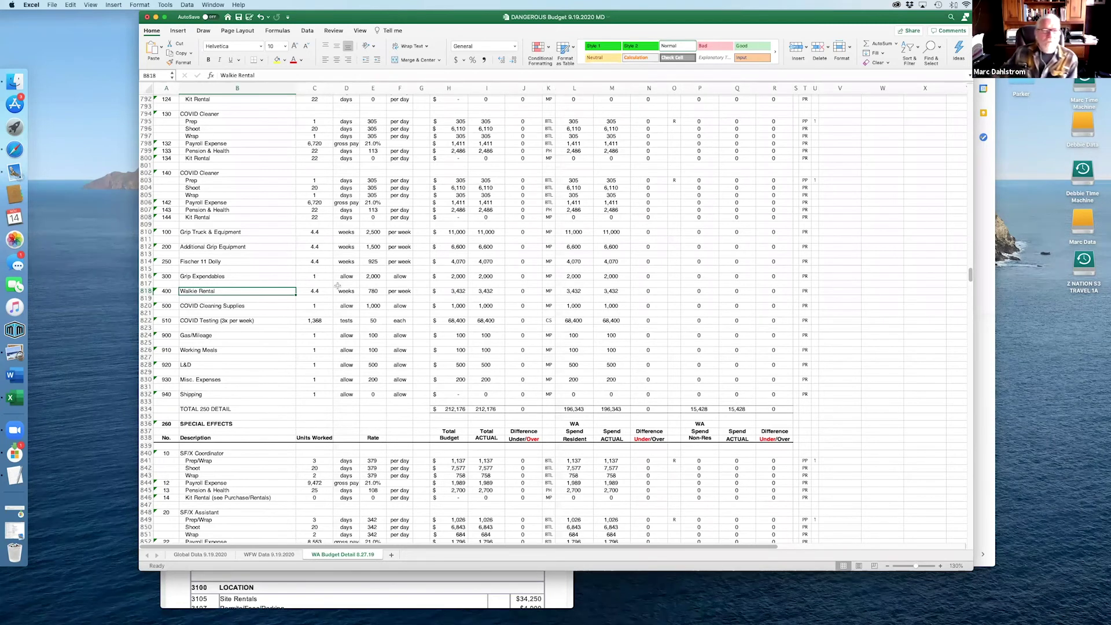
pyautogui.scroll(10, 337, 286)
pyautogui.scroll(15, 338, 285)
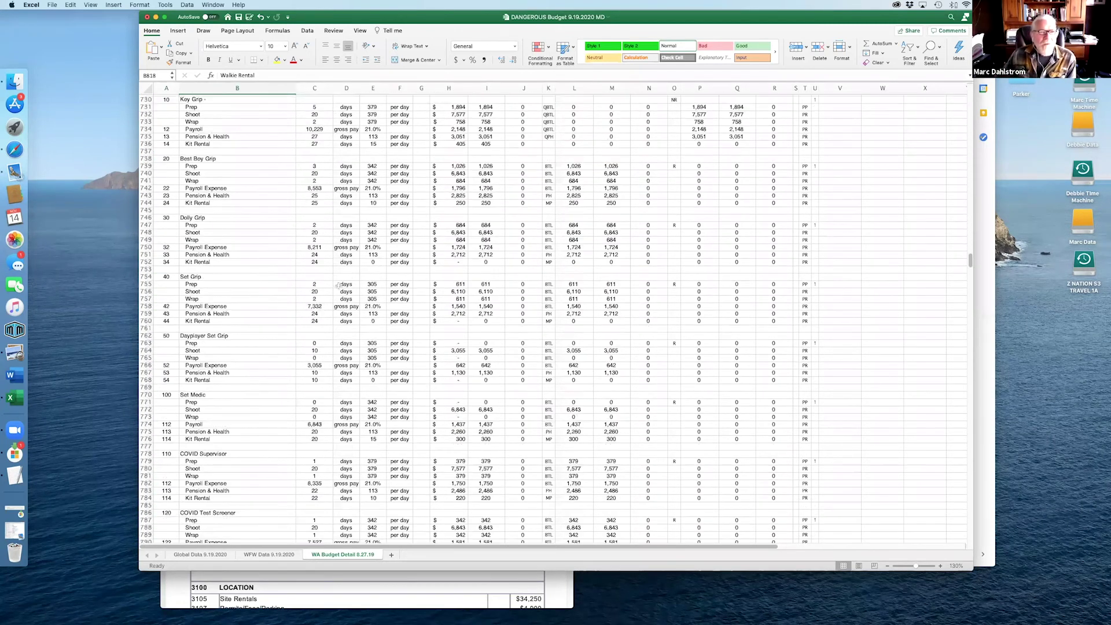
pyautogui.scroll(-18, 227, 454)
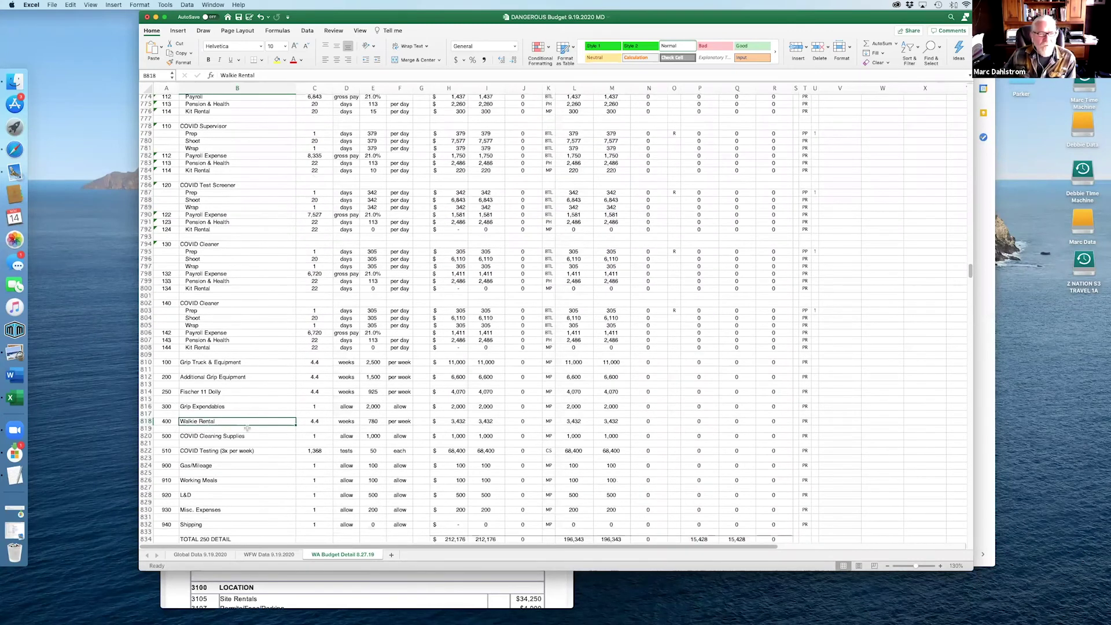
pyautogui.scroll(-3, 247, 429)
pyautogui.scroll(-13, 248, 429)
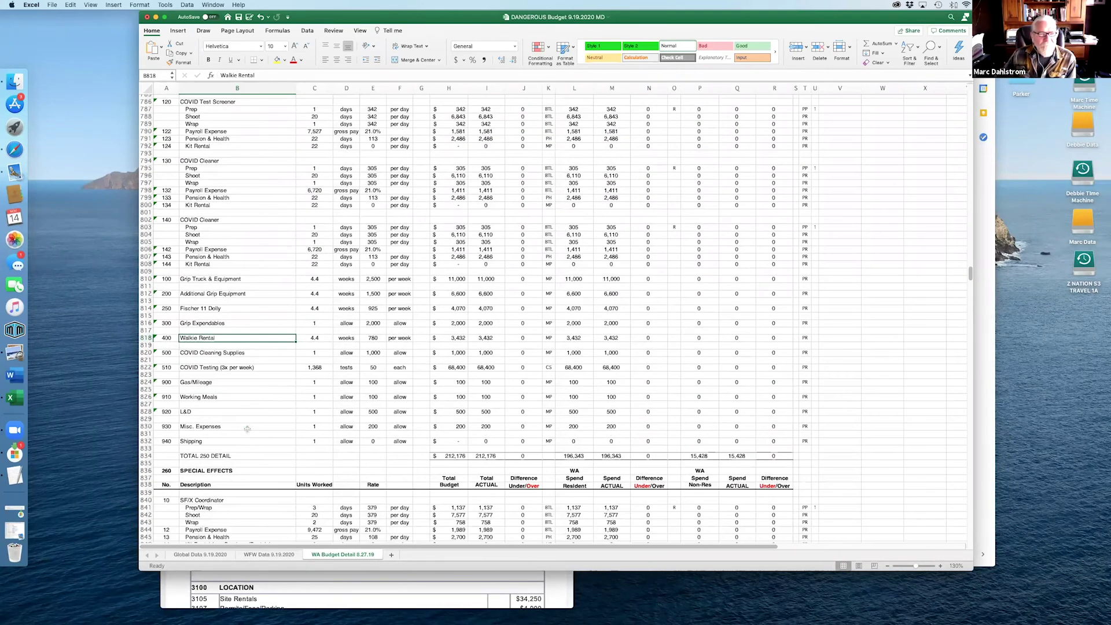
# Step: Review the 260 Special Effects and 270 Set Dressing sections and inspect the Set Decorator prep code in K876
pyautogui.scroll(-13, 248, 429)
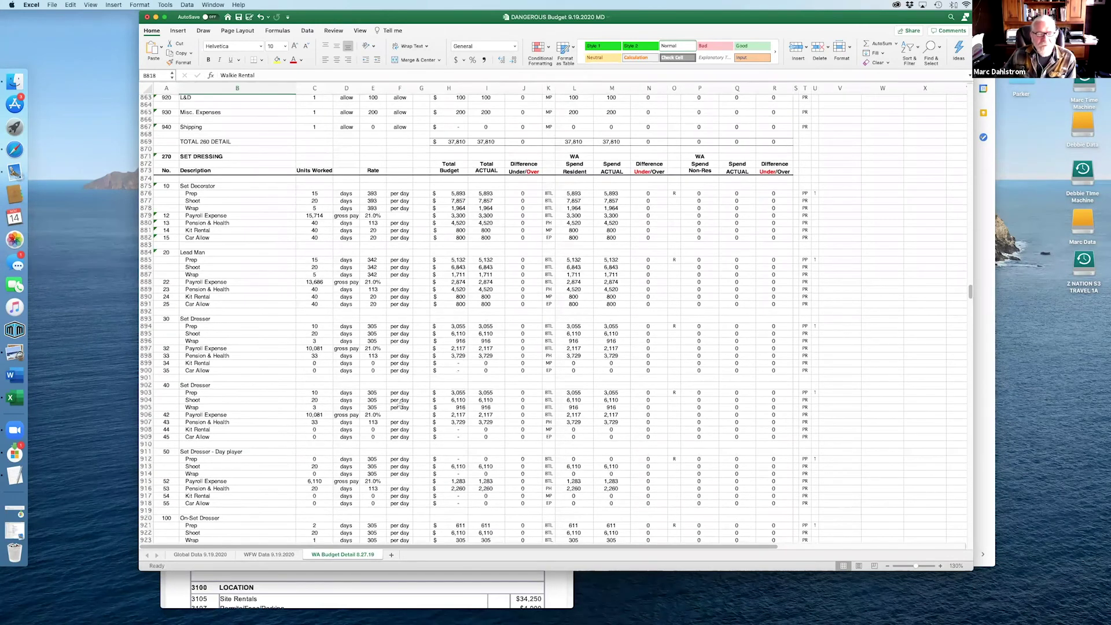
pyautogui.scroll(-1, 401, 404)
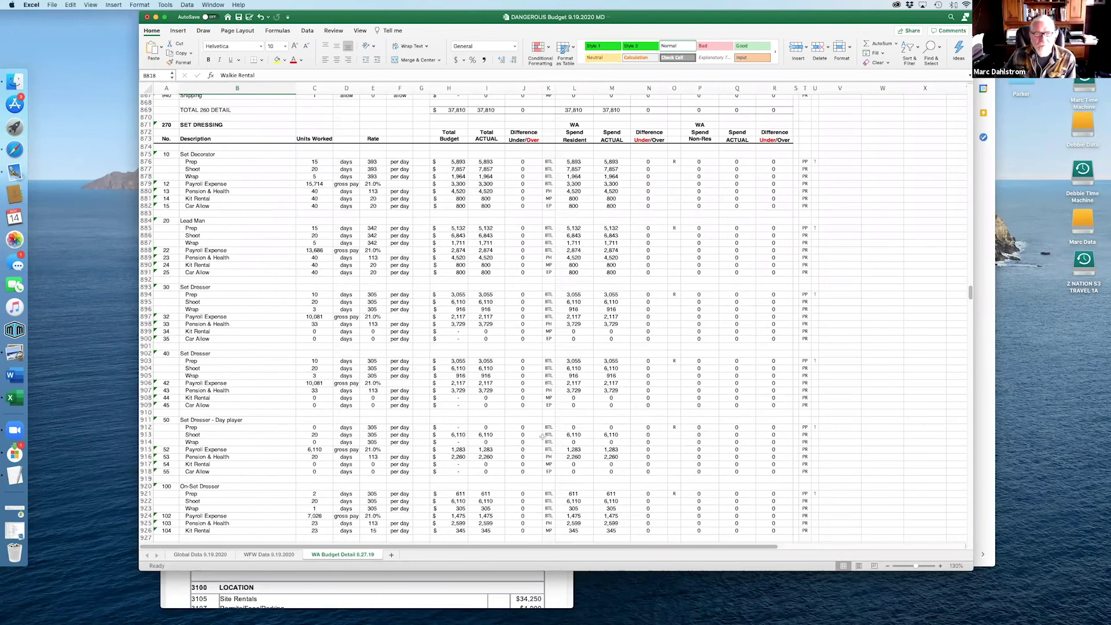
pyautogui.scroll(8, 504, 438)
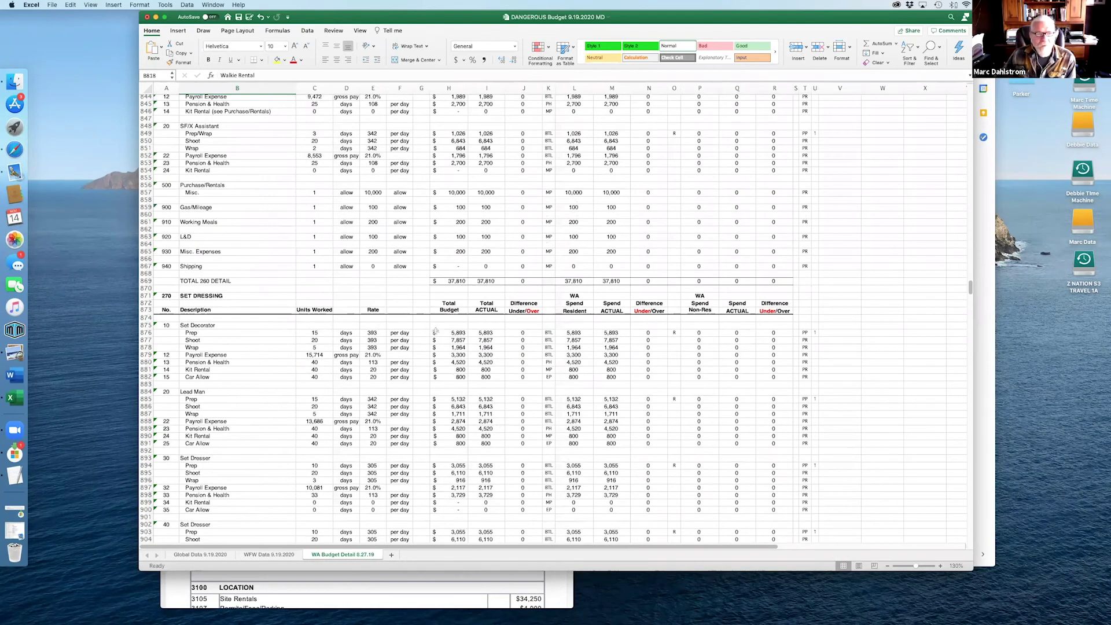
pyautogui.click(547, 332)
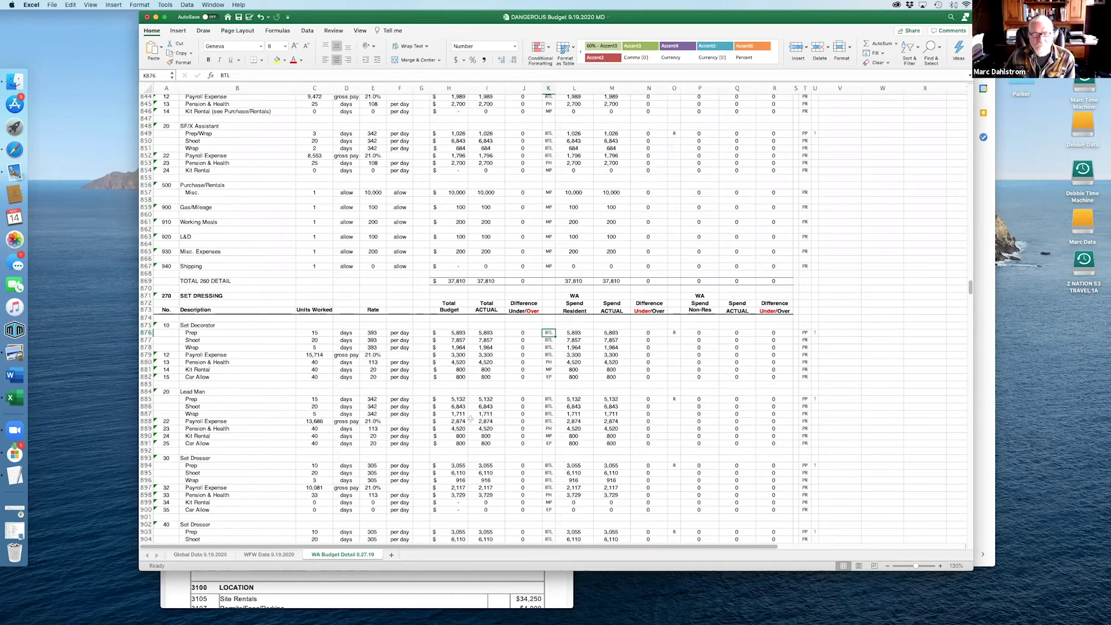
# Step: Open the WFW Data 9.19.2020 sheet and go through the ALL WA SPEND categories from ATL Wages to Qualified Travel
pyautogui.click(274, 555)
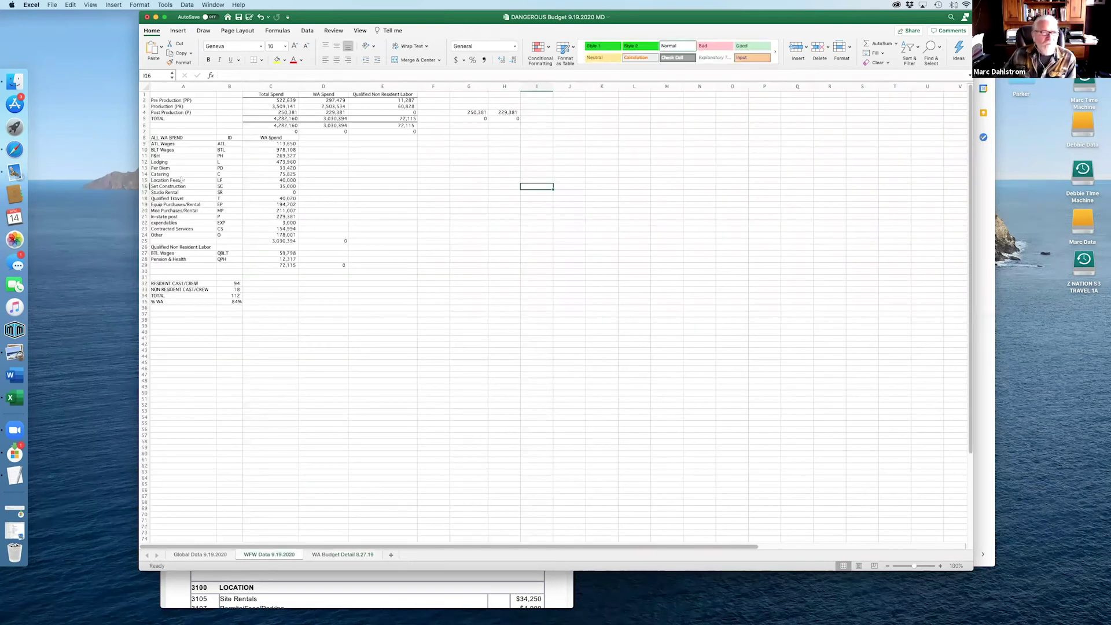
pyautogui.click(176, 143)
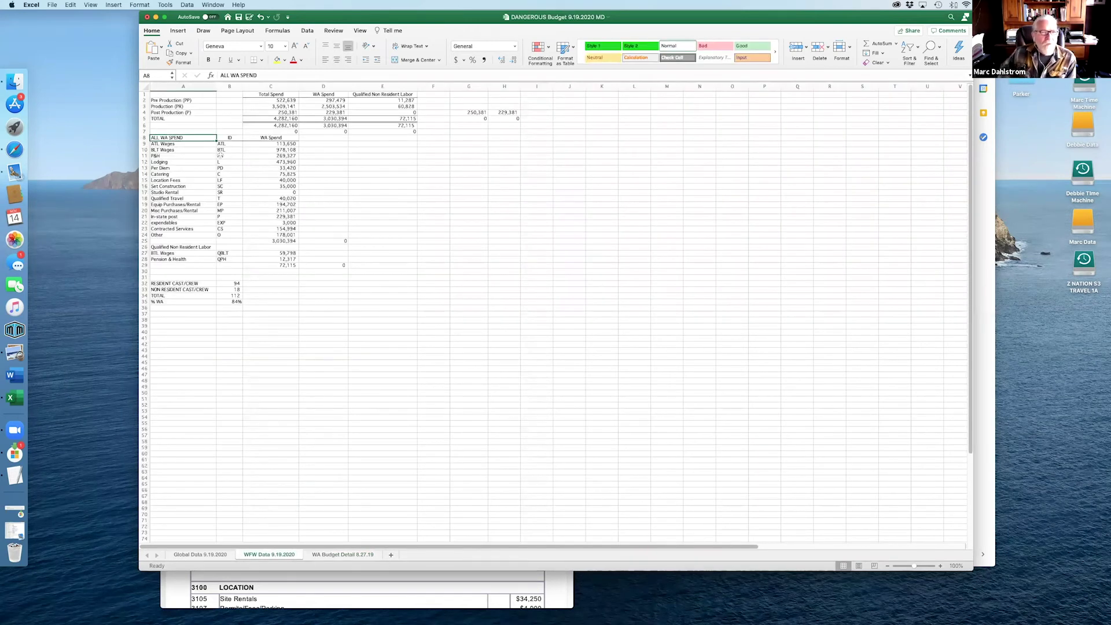
pyautogui.press('Down')
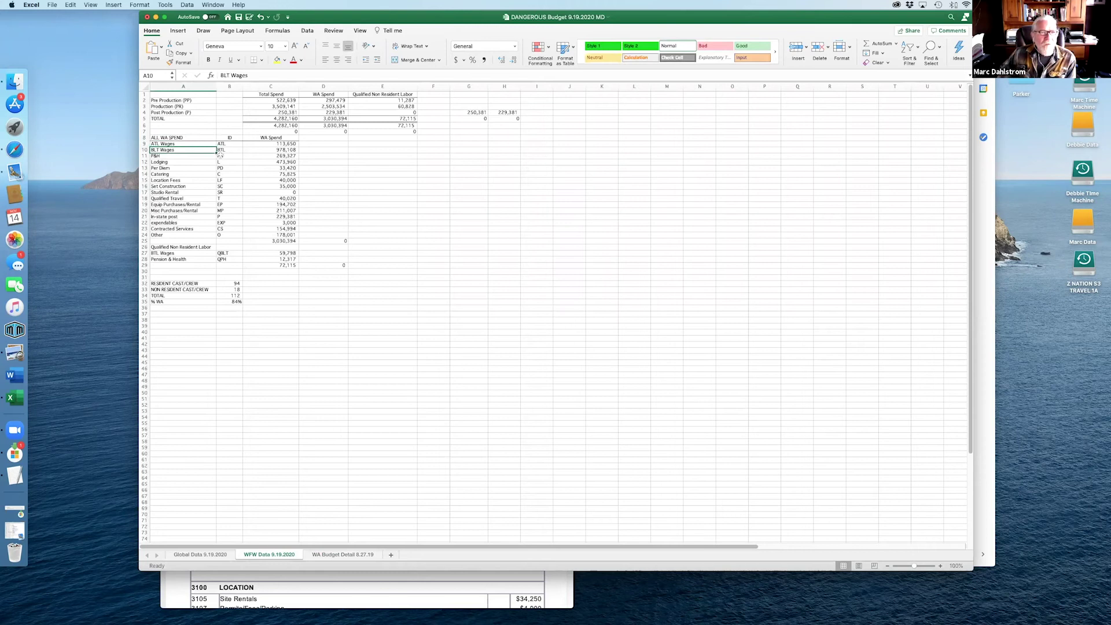
pyautogui.press('Down')
pyautogui.press('Down')
pyautogui.press('Down')
pyautogui.press('Down')
pyautogui.press('Down')
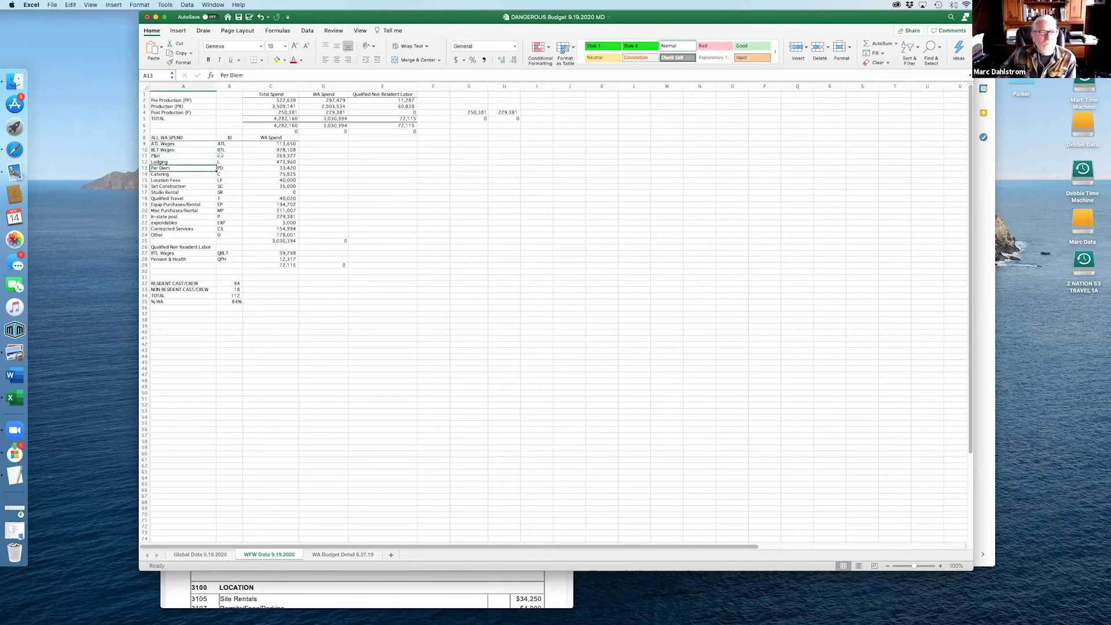
pyautogui.press('Down')
pyautogui.press('Down')
pyautogui.press('Down')
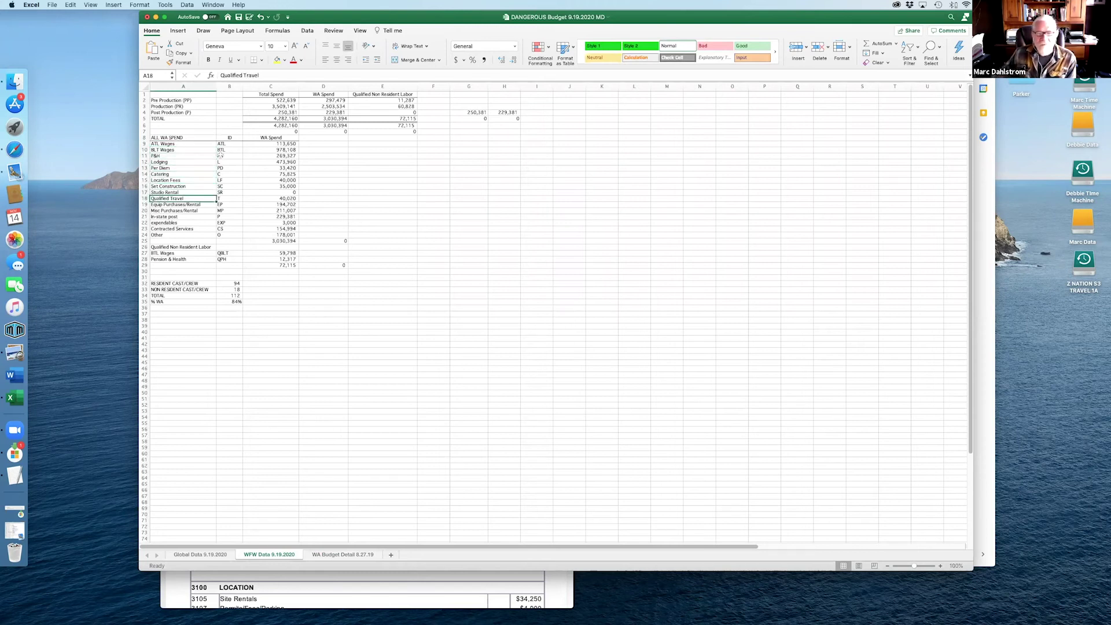
# Step: Read the remaining WA spend categories from Equip Purchases/Rental down to the Qualified Non Resident Labor heading
pyautogui.click(941, 567)
pyautogui.click(941, 567)
pyautogui.click(940, 567)
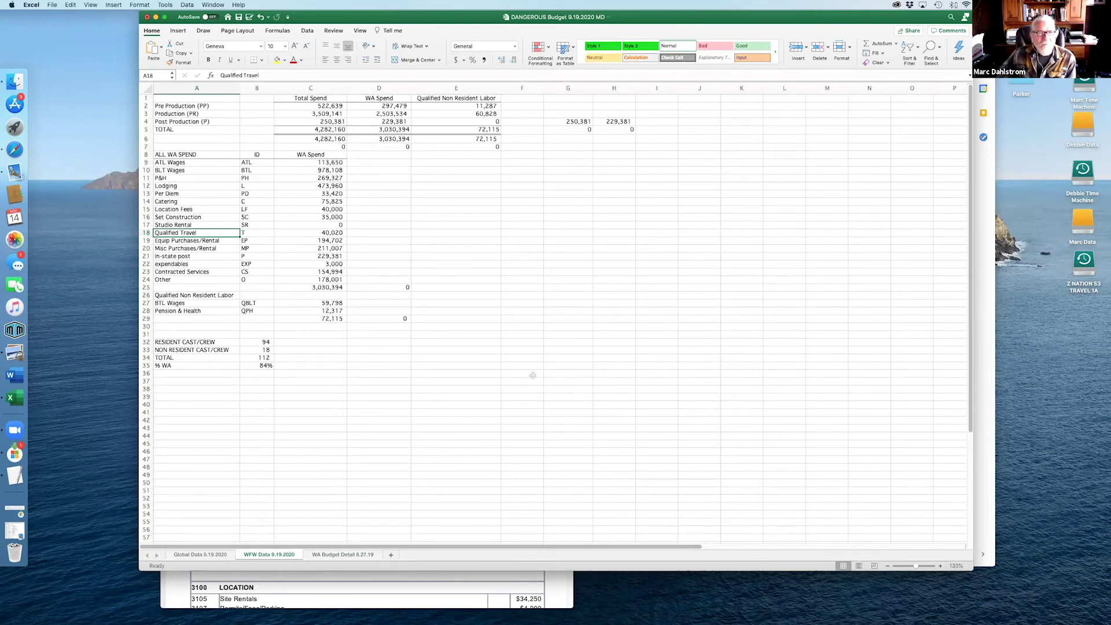
pyautogui.press('Down')
pyautogui.press('Down')
pyautogui.press('Down')
pyautogui.press('Down')
pyautogui.press('Down')
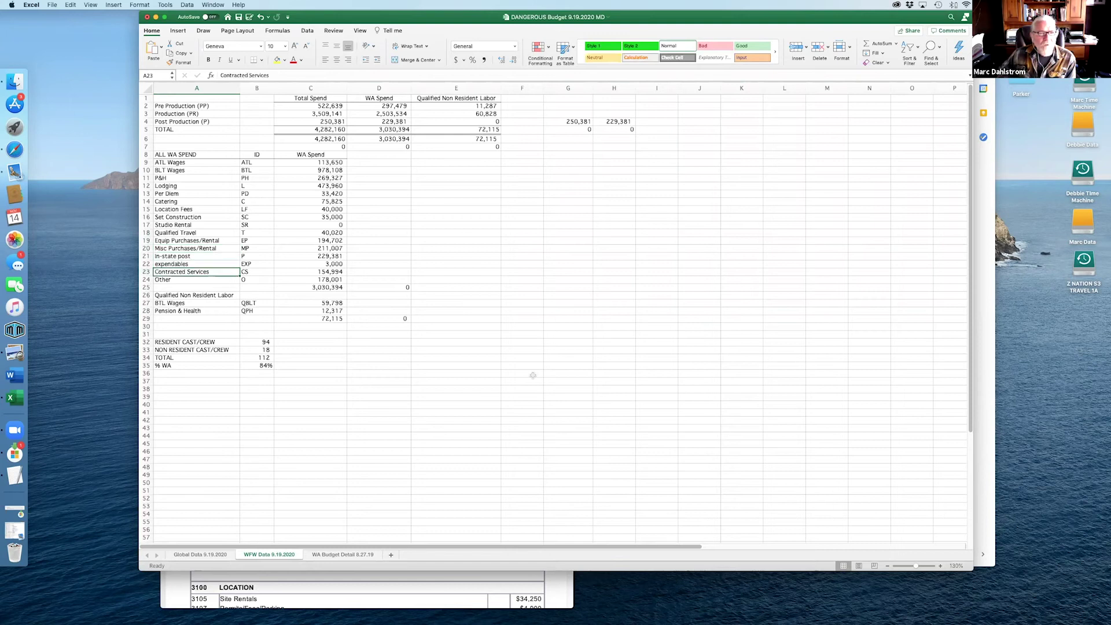
pyautogui.press('Down')
pyautogui.press('Down')
pyautogui.press('Down')
pyautogui.press('Down')
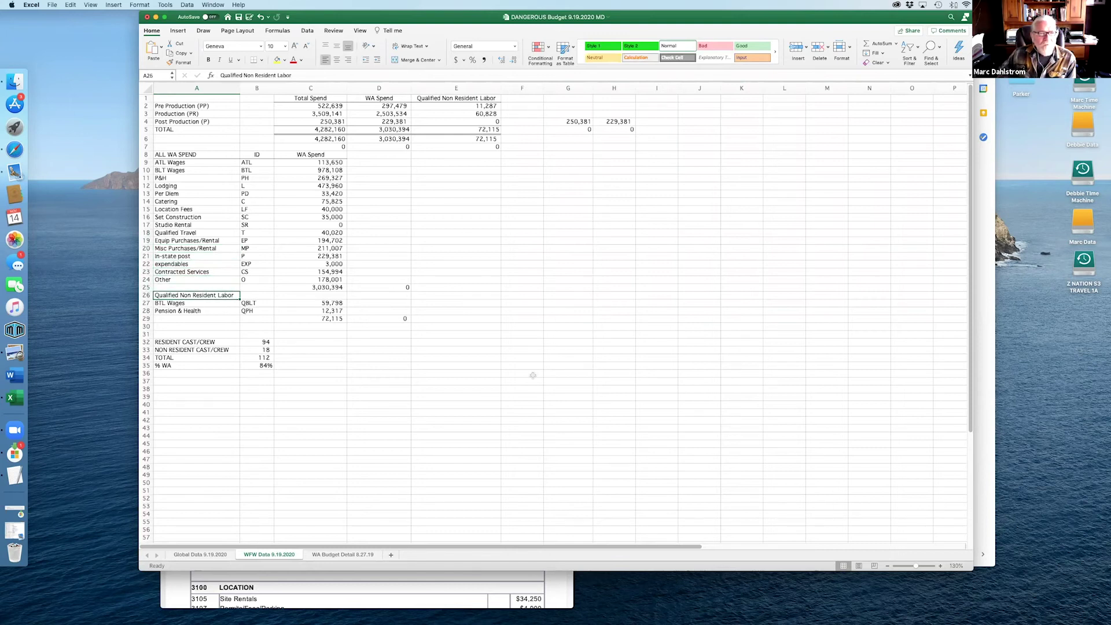
# Step: Inspect the resident and non-resident cast/crew rows and the % WA formula in B35
pyautogui.press('Down')
pyautogui.press('Down')
pyautogui.press('Down')
pyautogui.press('Down')
pyautogui.press('Down')
pyautogui.press('Down')
pyautogui.press('Down')
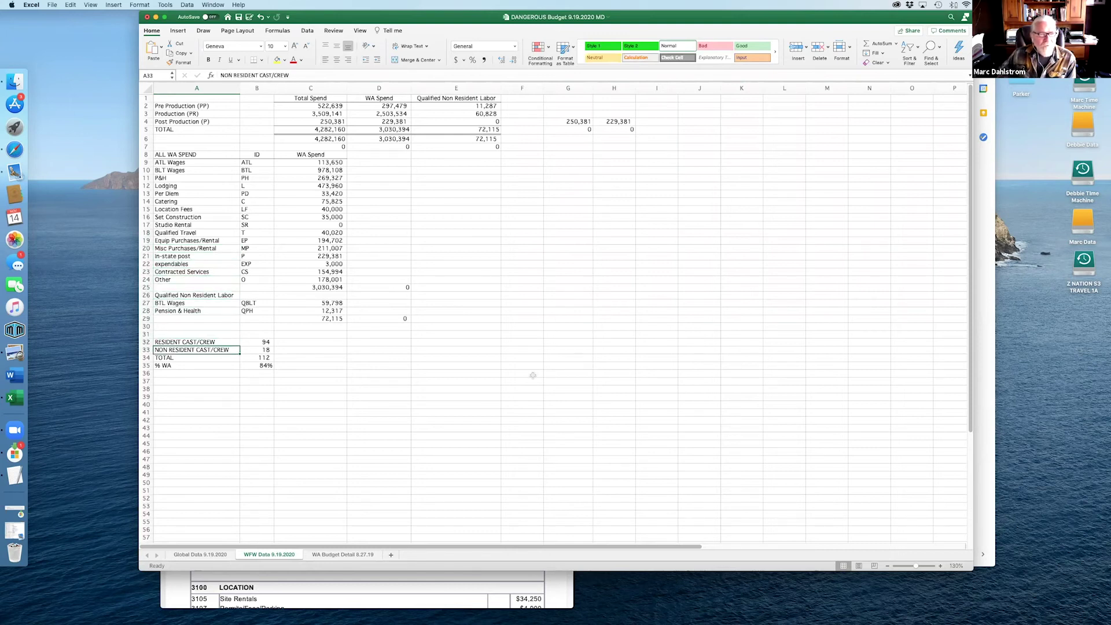
pyautogui.press('Up')
pyautogui.press('Down')
pyautogui.press('Down')
pyautogui.press('Right')
pyautogui.press('Left')
pyautogui.press('Right')
pyautogui.press('Right')
pyautogui.press('Left')
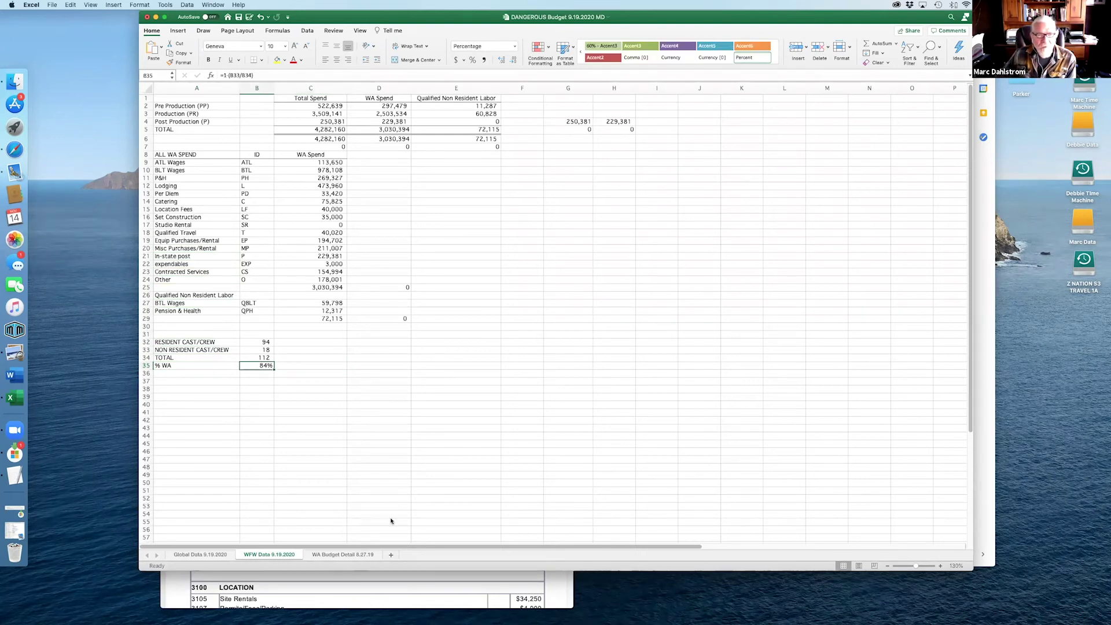
# Step: Return to the WA Budget Detail 8.27.19 sheet and check the Set Decorator spend codes from K876 to K881
pyautogui.click(342, 554)
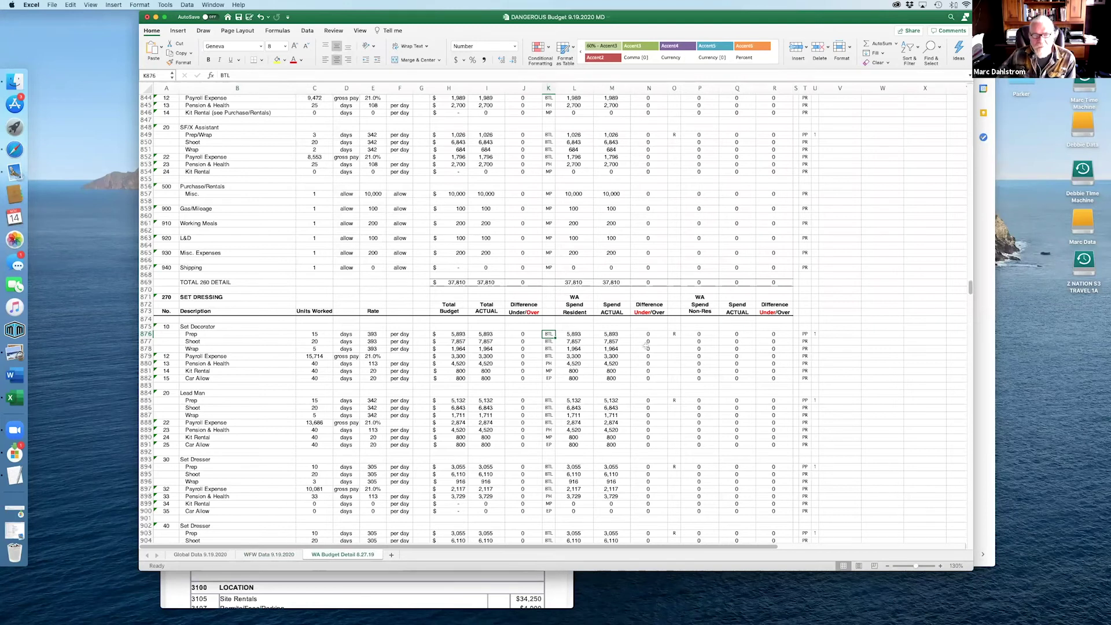
pyautogui.press('Down')
pyautogui.press('Down')
pyautogui.press('Down')
pyautogui.press('Down')
pyautogui.press('Down')
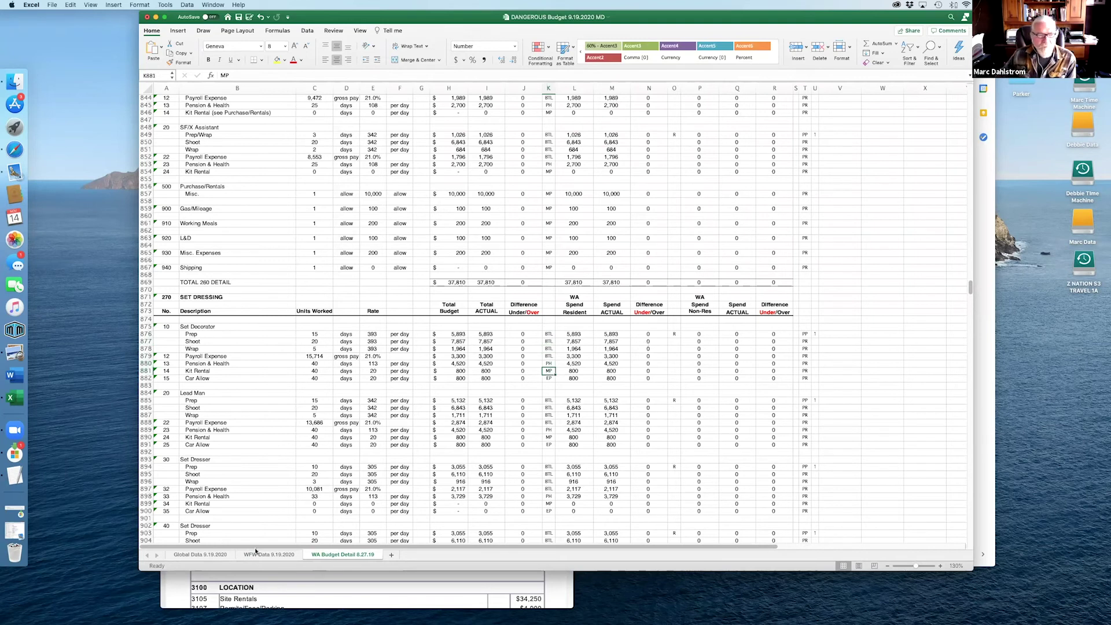
# Step: Examine the SUMIFS formula behind ATL Wages in C9 of the WFW Data 9.19.2020 sheet
pyautogui.click(264, 555)
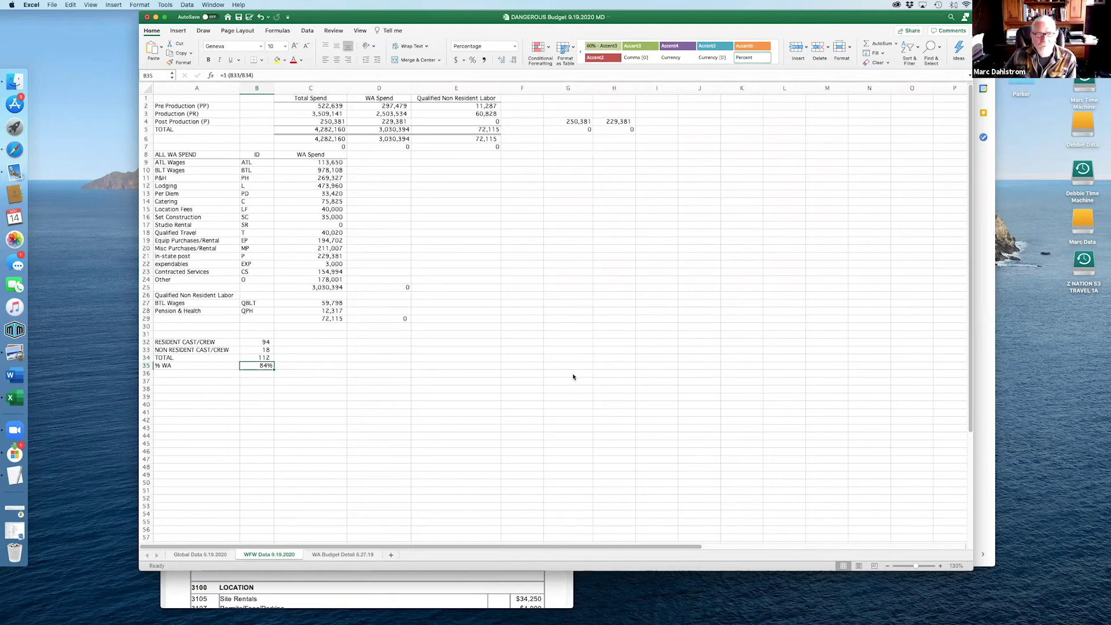
pyautogui.hotkey('ctrl', 'pagedown')
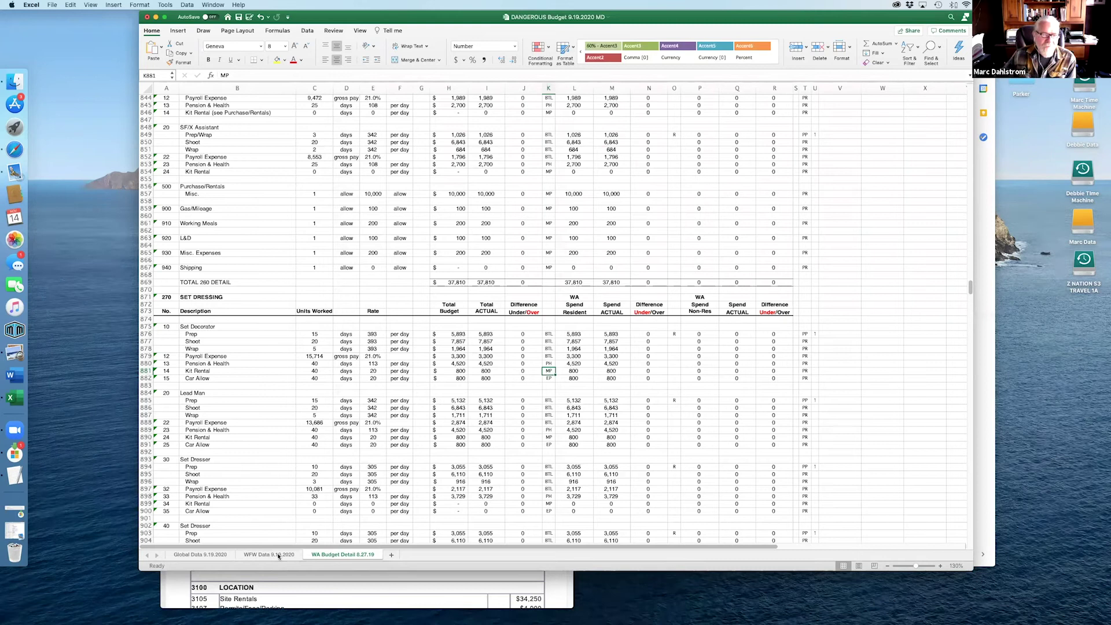
pyautogui.hotkey('ctrl', 'pageup')
pyautogui.click(323, 162)
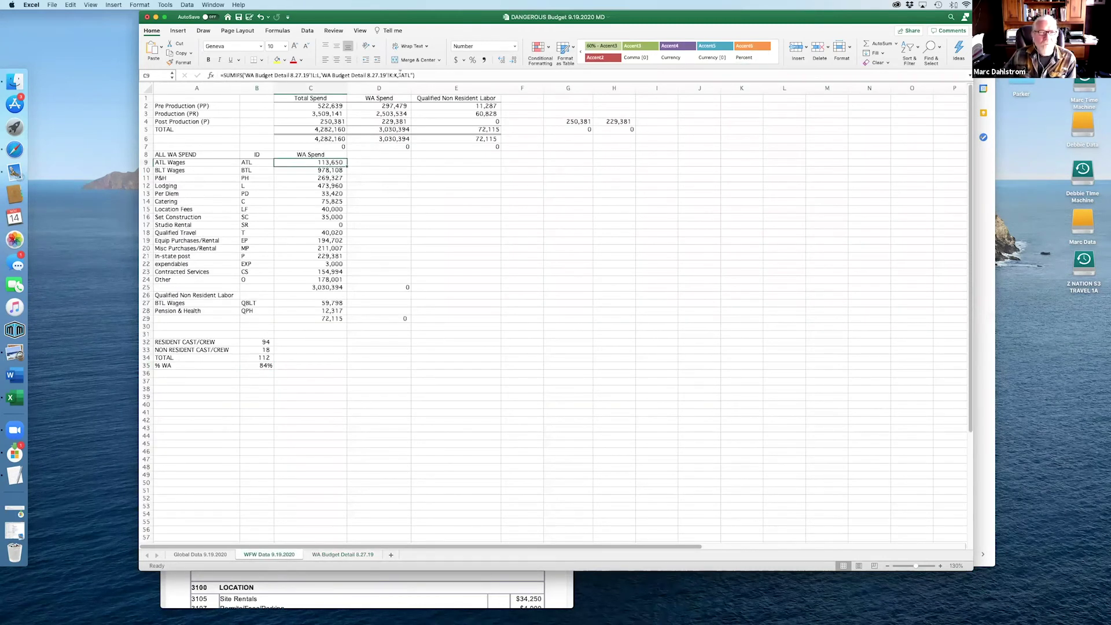
pyautogui.click(437, 74)
pyautogui.press('Return')
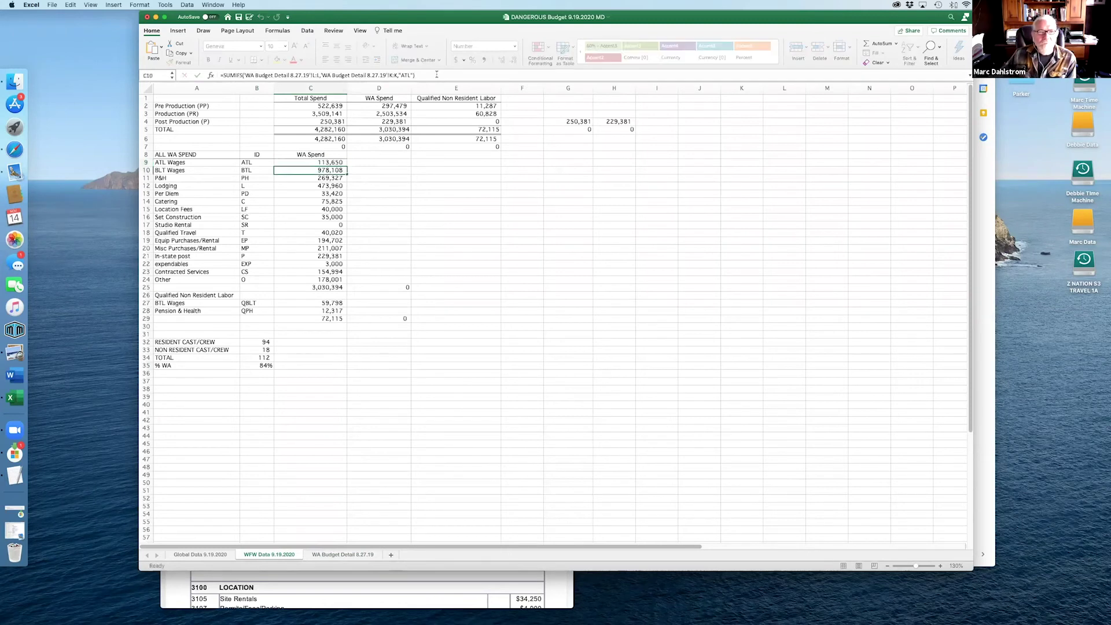
# Step: On the WA Budget Detail sheet, inspect the Set Decorator PP and PR period codes in column T and the entry in U876
pyautogui.click(363, 554)
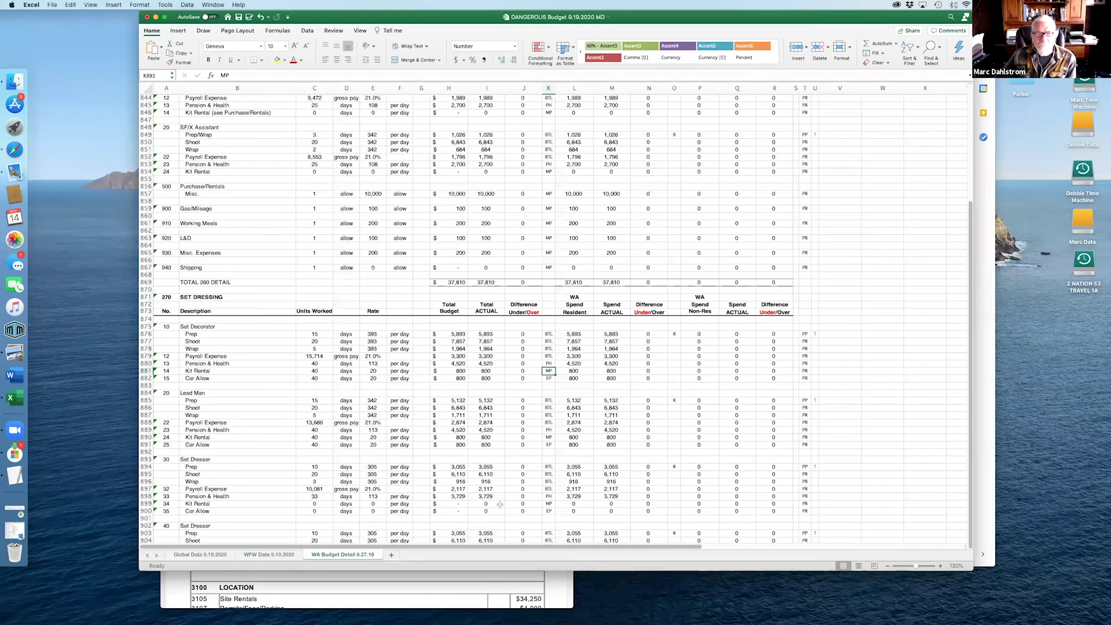
pyautogui.click(805, 334)
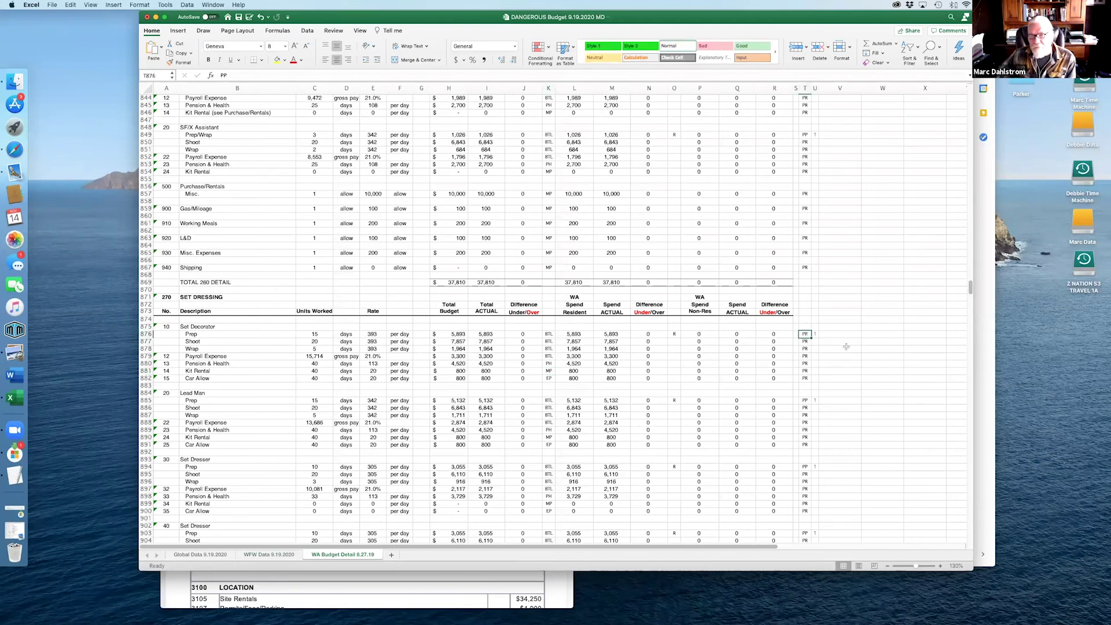
pyautogui.press('Down')
pyautogui.press('Down')
pyautogui.press('Down')
pyautogui.press('Down')
pyautogui.press('Down')
pyautogui.press('Down')
pyautogui.press('Up')
pyautogui.press('Up')
pyautogui.press('Up')
pyautogui.press('Up')
pyautogui.press('Up')
pyautogui.press('Up')
pyautogui.press('Right')
# Step: Look over the column T and U entries from 270 Set Dressing past 310 Makeup & Hairdressing, and return to section 250
pyautogui.scroll(-3, 839, 367)
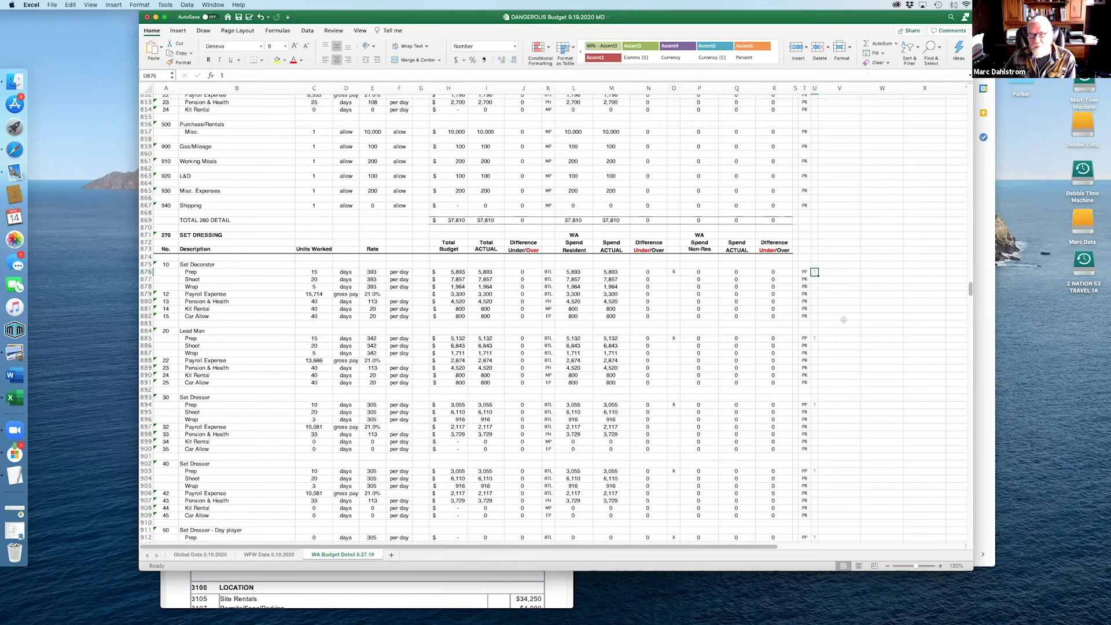
pyautogui.scroll(-10, 843, 319)
pyautogui.scroll(-15, 828, 325)
pyautogui.scroll(-20, 829, 325)
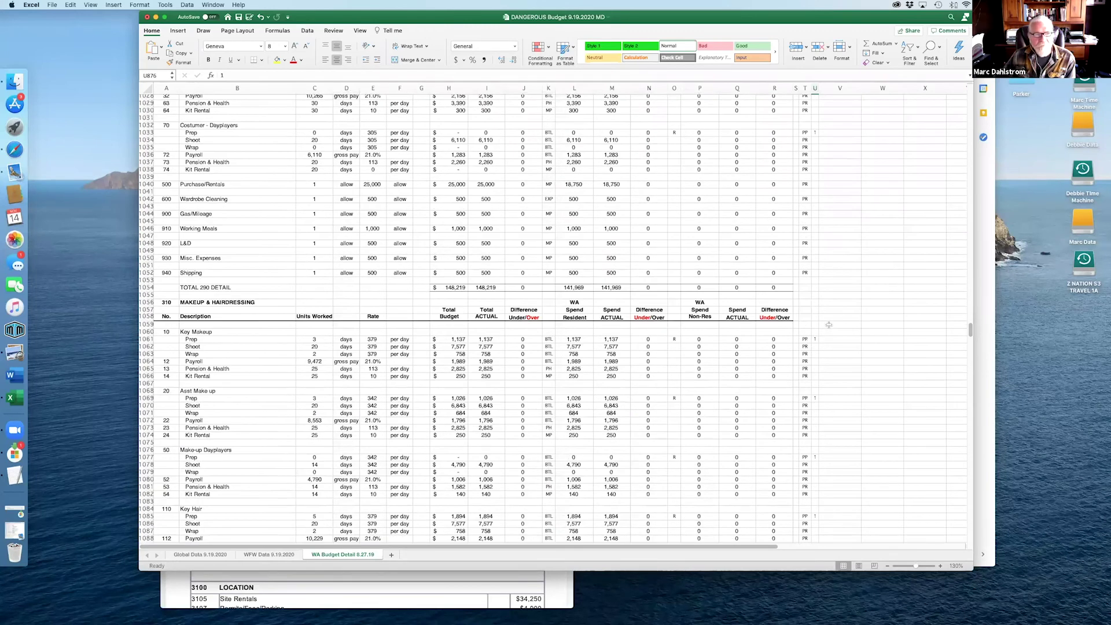
pyautogui.scroll(-9, 829, 325)
pyautogui.scroll(20, 829, 325)
pyautogui.scroll(20, 832, 325)
pyautogui.scroll(20, 832, 324)
pyautogui.scroll(16, 832, 325)
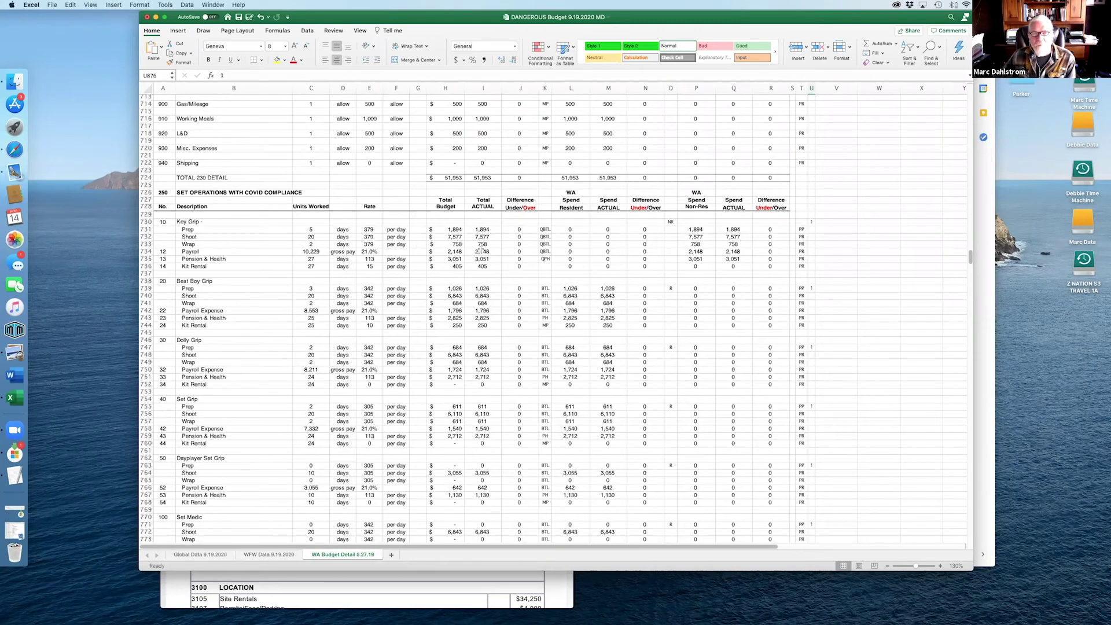
# Step: Inspect the Key Grip QBTL code in K731 and the related WA Spend Non-Res formulas in column P
pyautogui.click(545, 230)
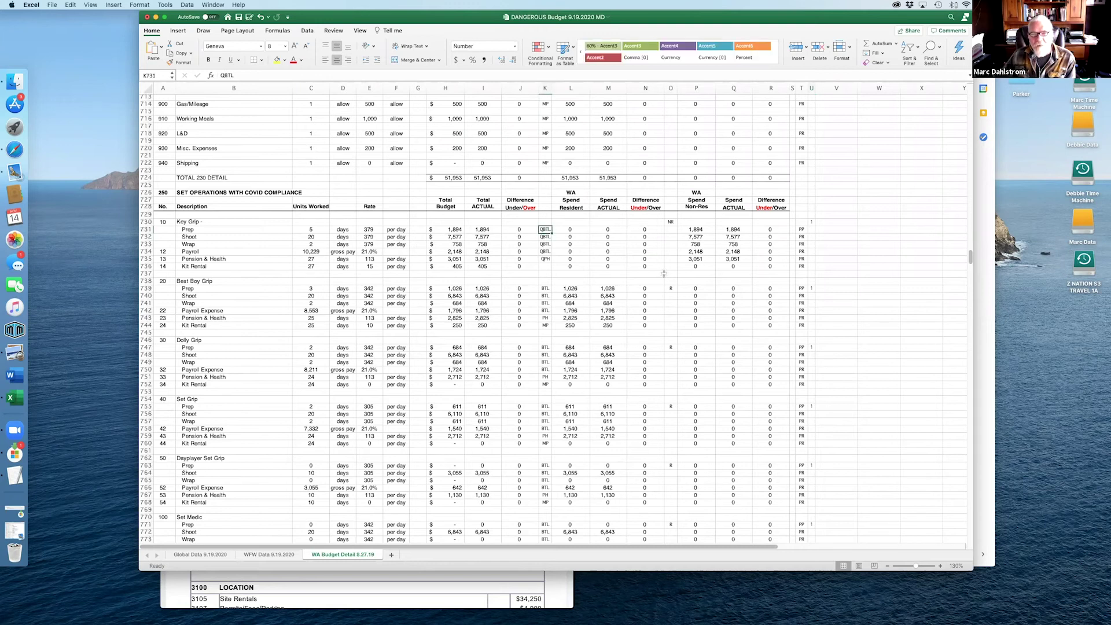
pyautogui.press('Right')
pyautogui.press('Right')
pyautogui.press('Right')
pyautogui.press('Right')
pyautogui.press('Right')
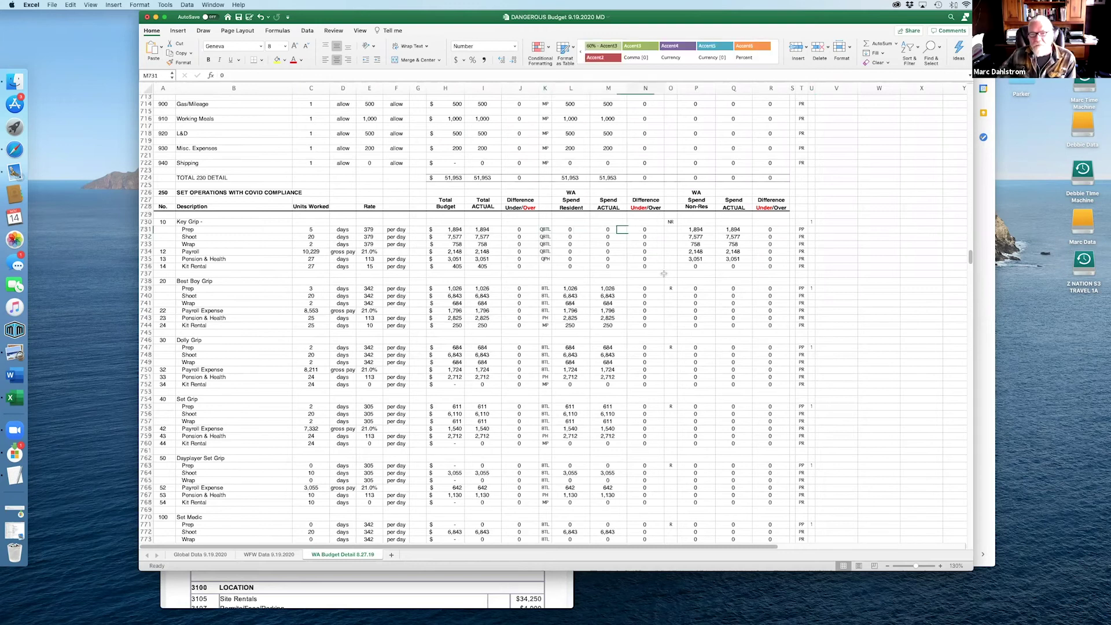
pyautogui.press('Up')
pyautogui.press('Right')
pyautogui.press('Right')
pyautogui.press('Right')
pyautogui.press('Left')
pyautogui.press('Left')
pyautogui.press('Left')
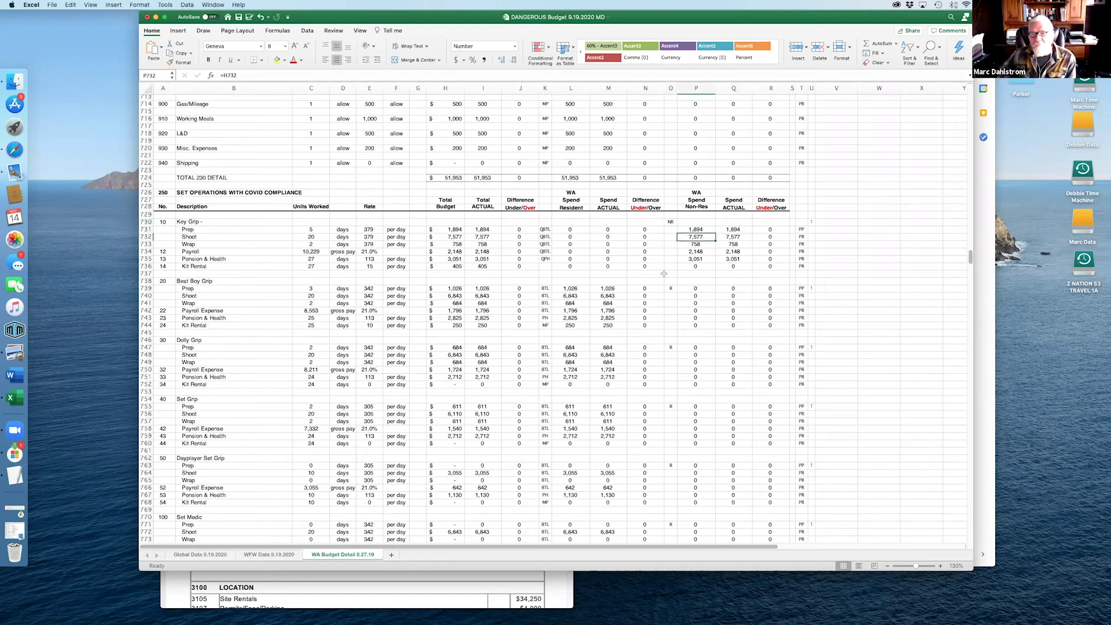
pyautogui.press('Down')
pyautogui.press('Down')
pyautogui.press('Down')
pyautogui.press('Up')
pyautogui.press('Up')
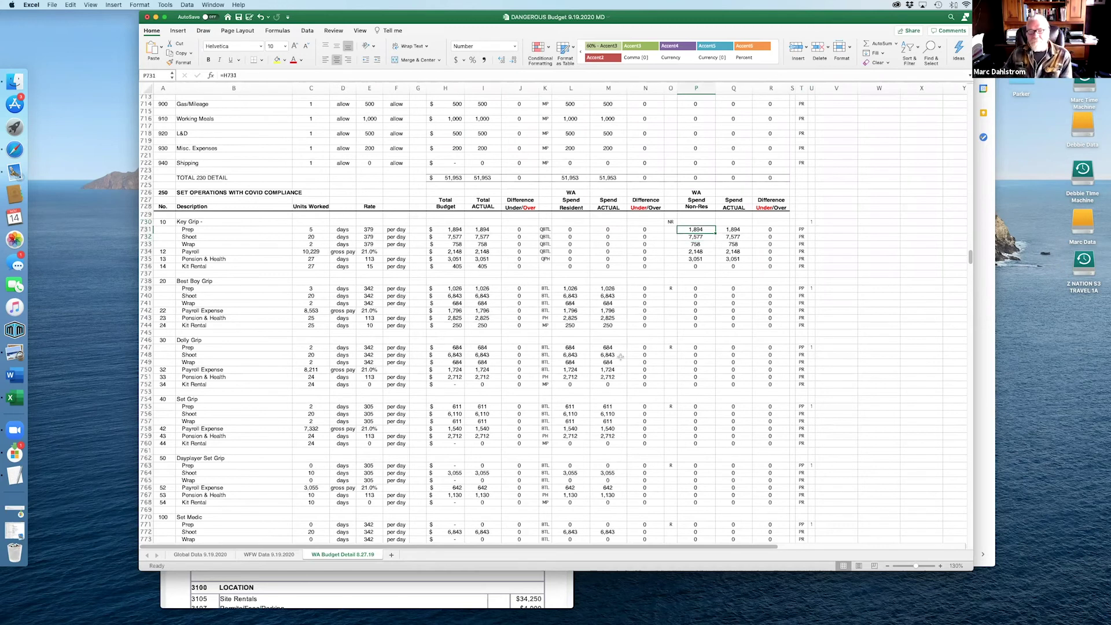
# Step: Glance at the WFW Data summary and review the WA Budget Detail upward through 200 Production Staff into the section 150 travel lines
pyautogui.hotkey('ctrl', 'pageup')
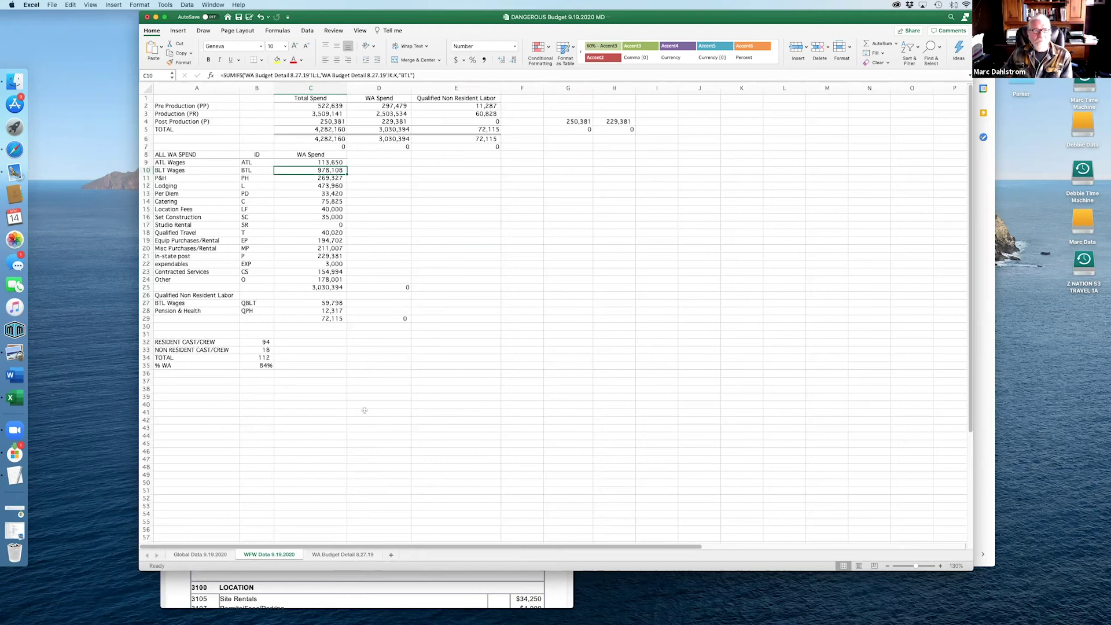
pyautogui.click(355, 555)
pyautogui.scroll(20, 521, 411)
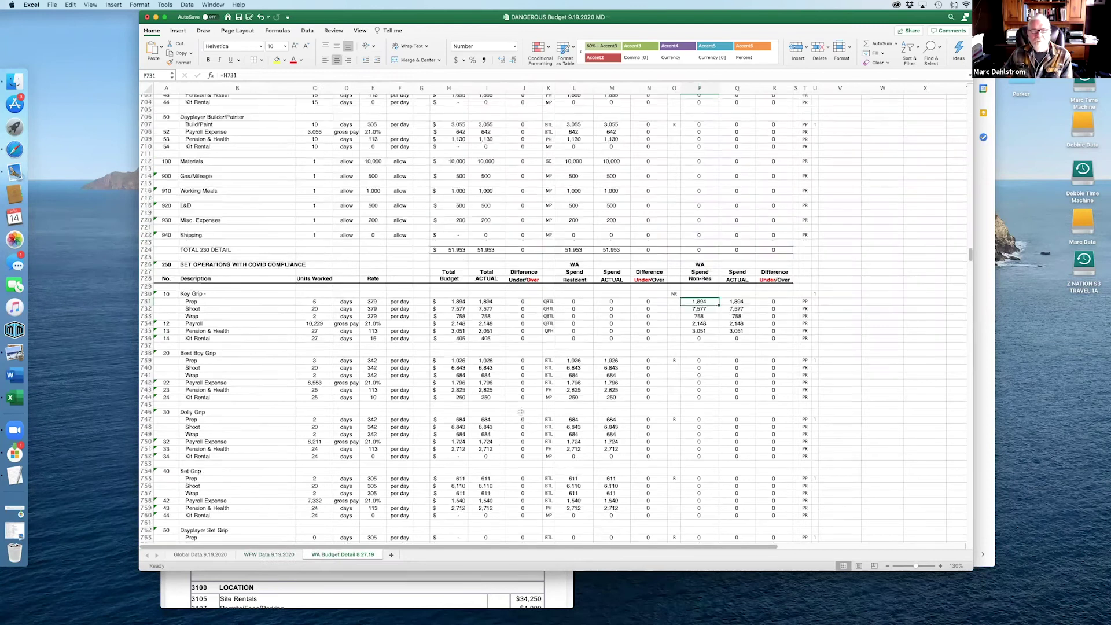
pyautogui.scroll(20, 521, 411)
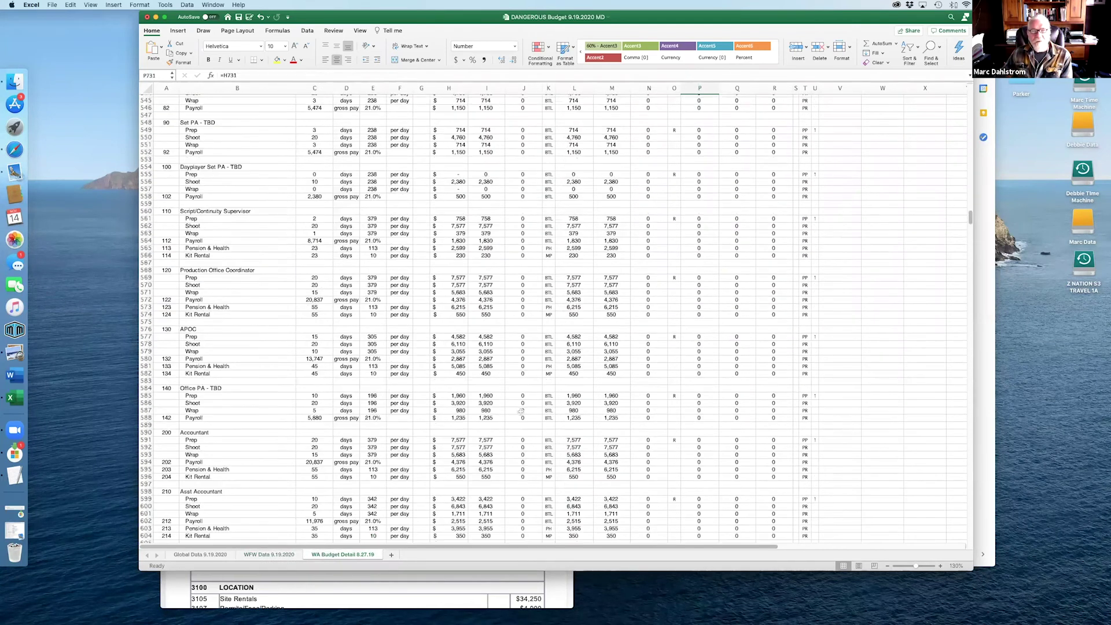
pyautogui.scroll(2, 521, 412)
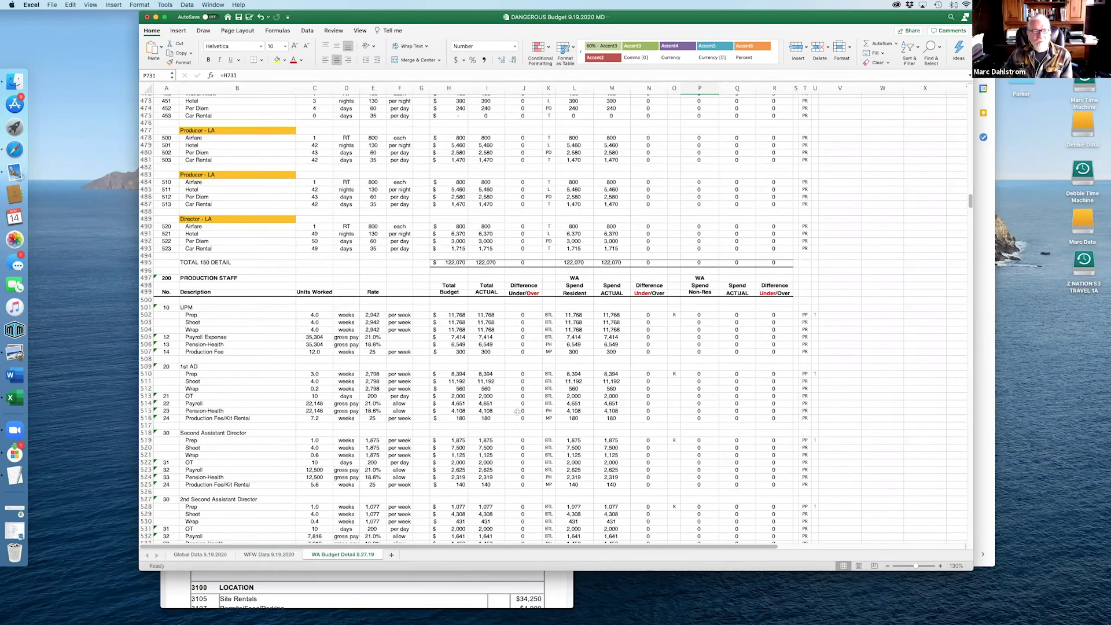
pyautogui.scroll(2, 518, 411)
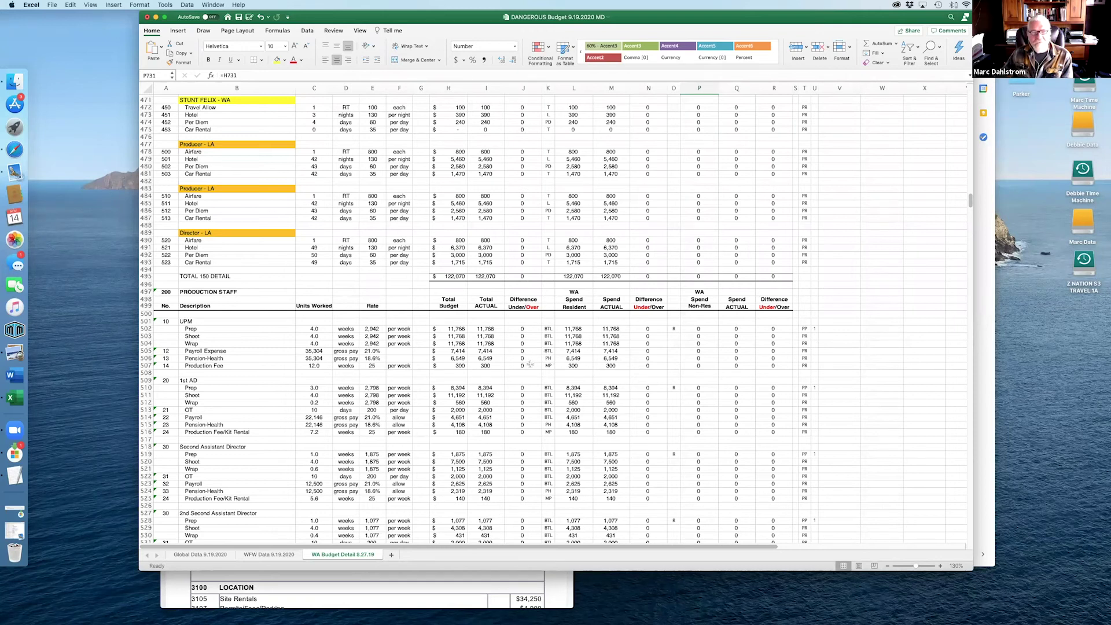
pyautogui.scroll(4, 531, 363)
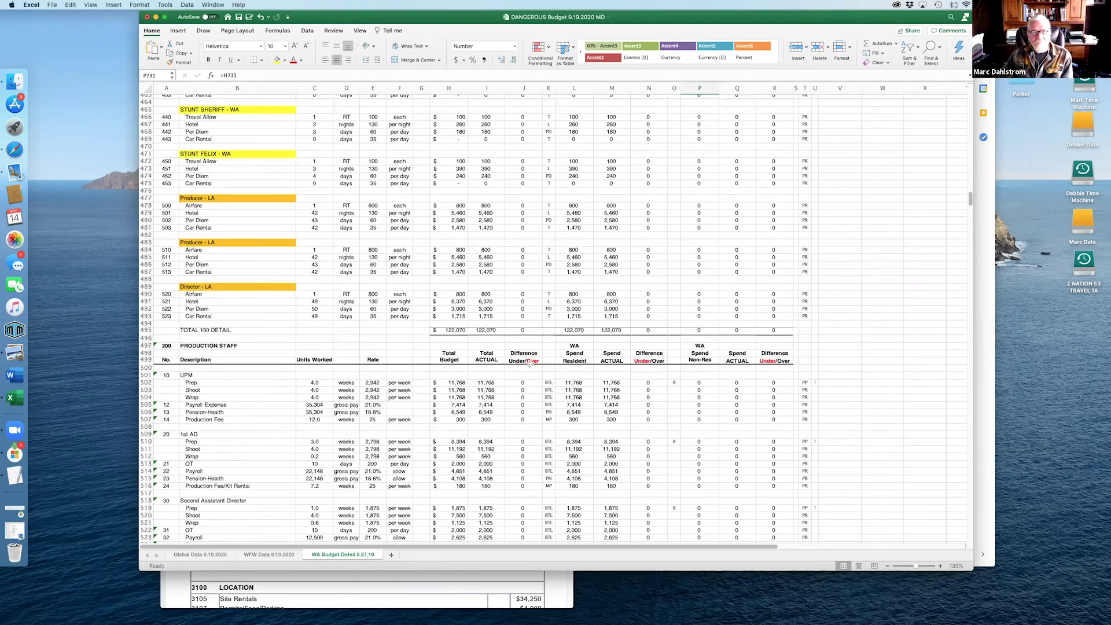
pyautogui.scroll(3, 530, 363)
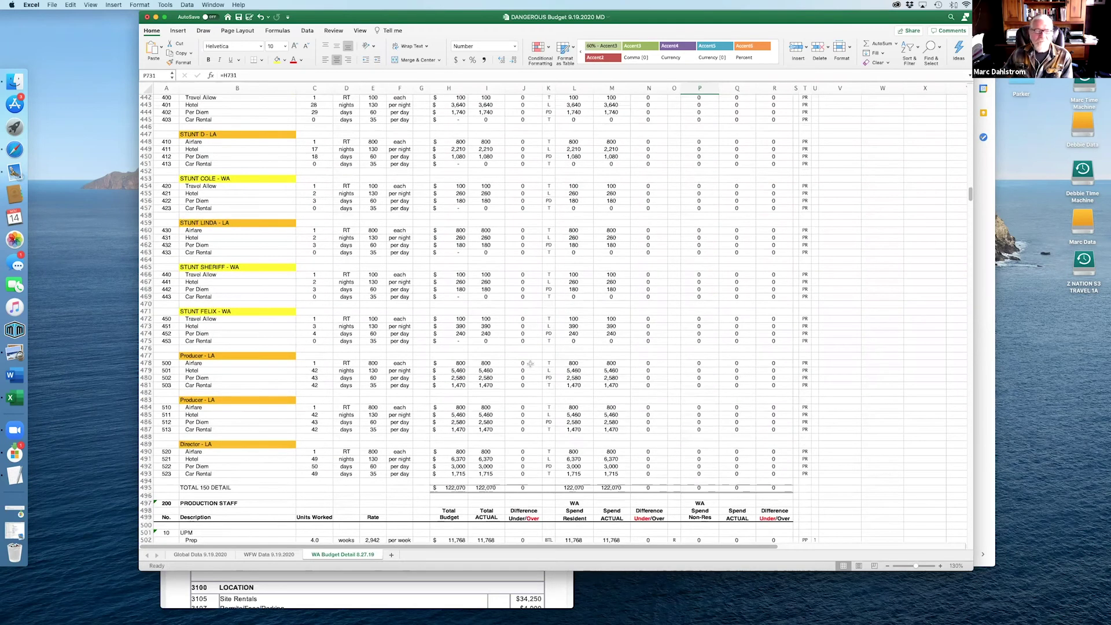
# Step: Recheck the WFW Data summary and go up the WA Budget Detail to the Washington FilmWorks rebate and total cash investment lines
pyautogui.click(266, 559)
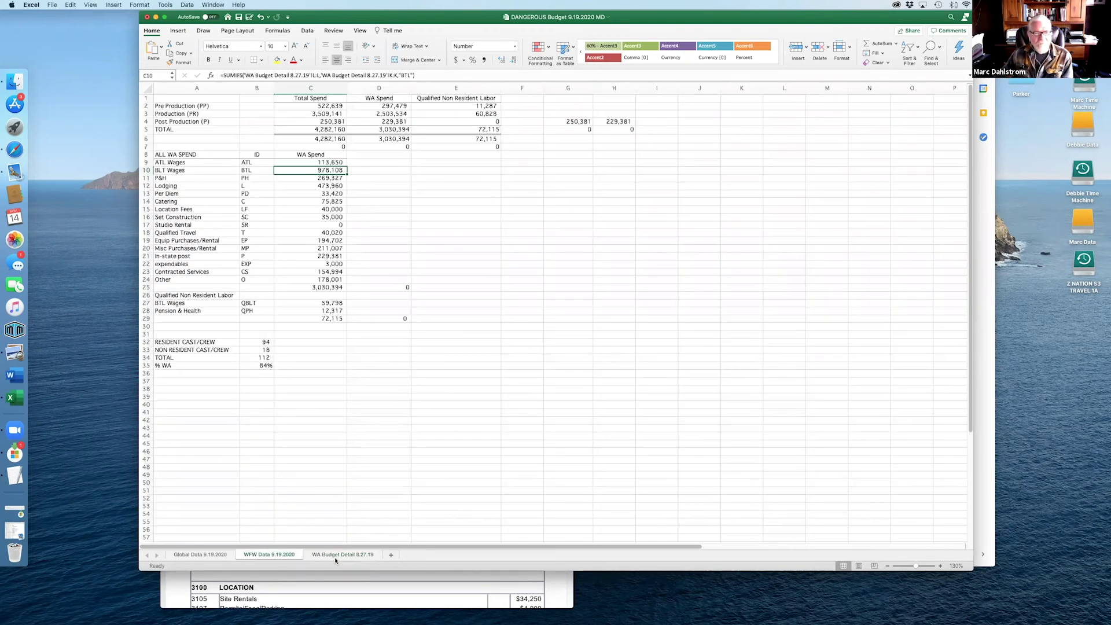
pyautogui.hotkey('ctrl', 'pagedown')
pyautogui.scroll(10, 452, 462)
pyautogui.scroll(15, 451, 462)
pyautogui.scroll(20, 451, 462)
pyautogui.scroll(20, 452, 461)
pyautogui.scroll(20, 342, 398)
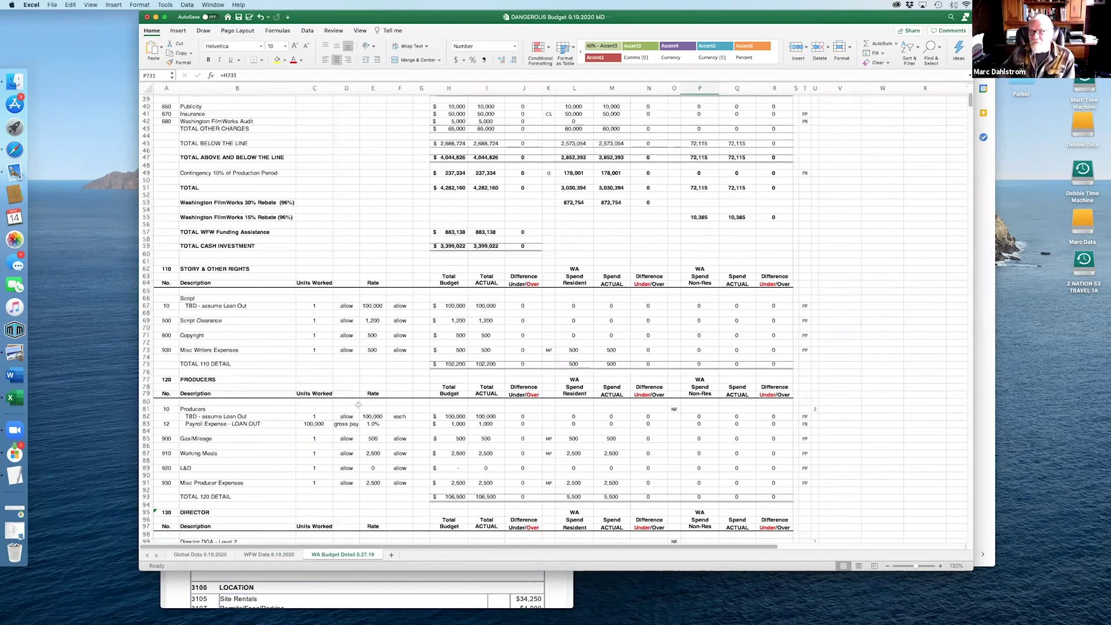
pyautogui.scroll(1, 358, 404)
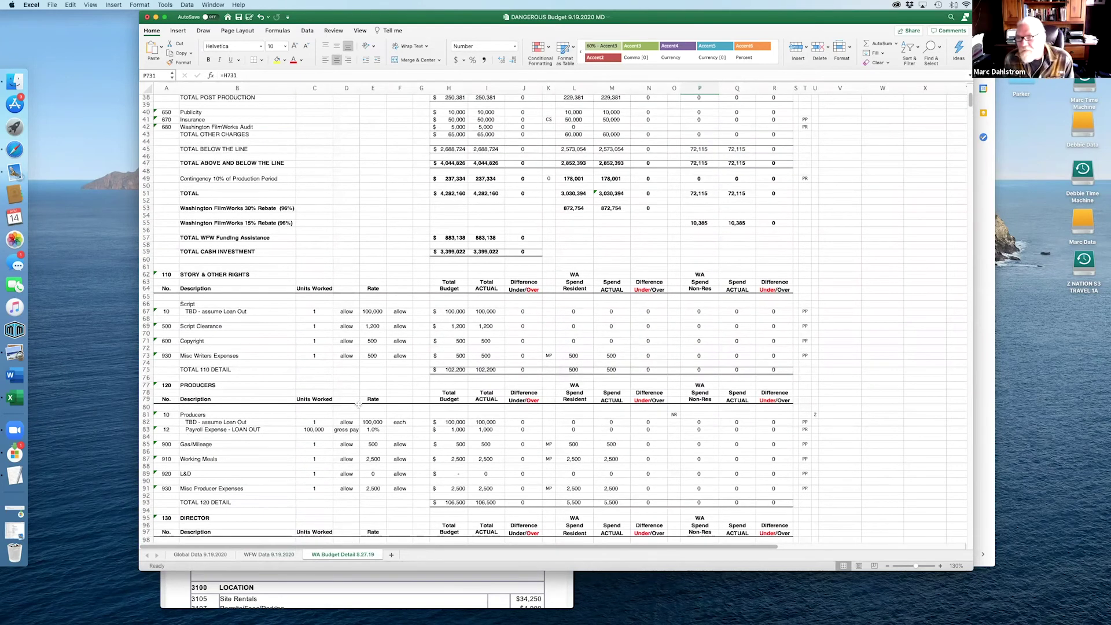